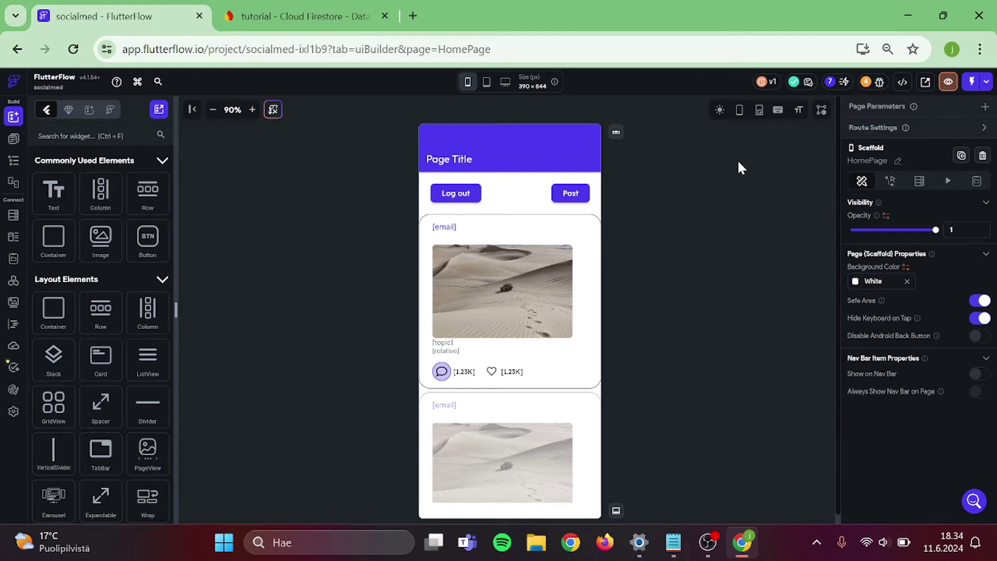
- Add a Firestore collection named 'groups' after users, posts and comments
left_click(15, 219)
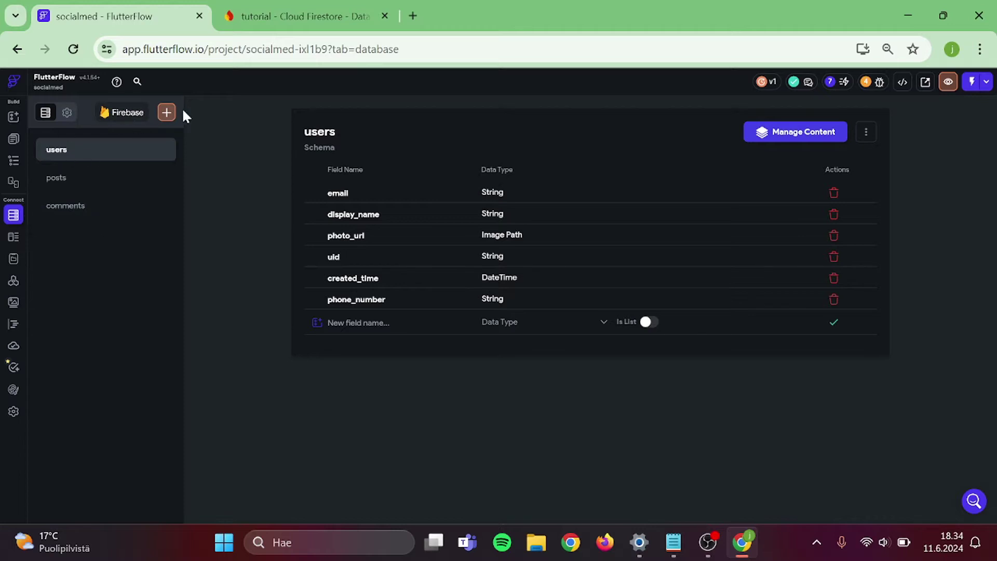
left_click(167, 112)
type("groups")
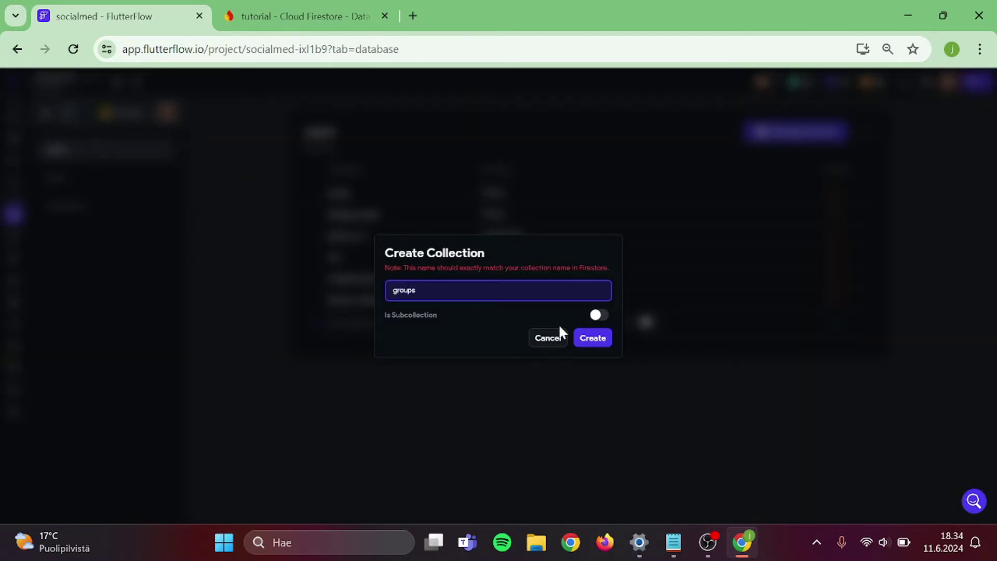
left_click(585, 338)
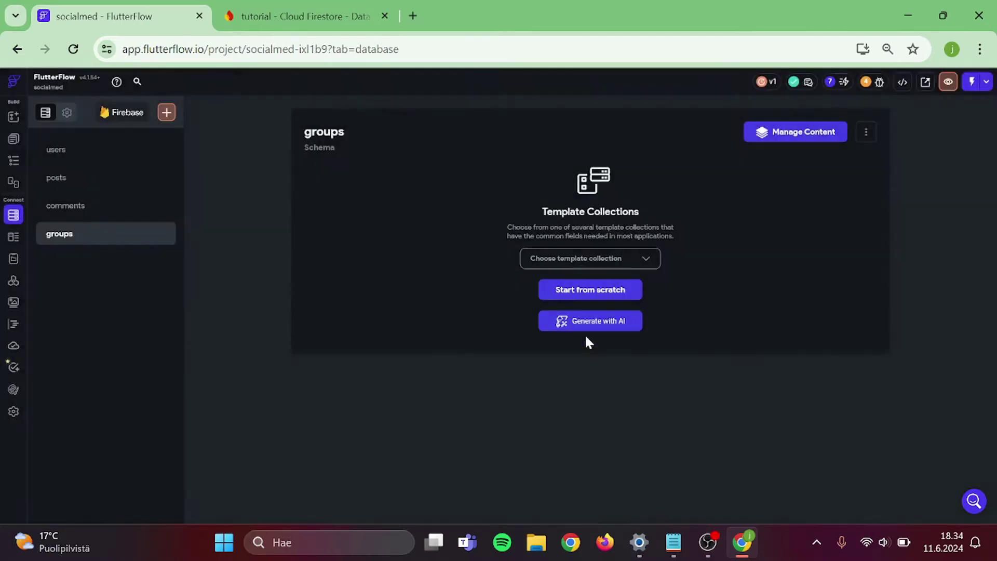
- Start the groups schema from scratch with a groupname String field
left_click(600, 295)
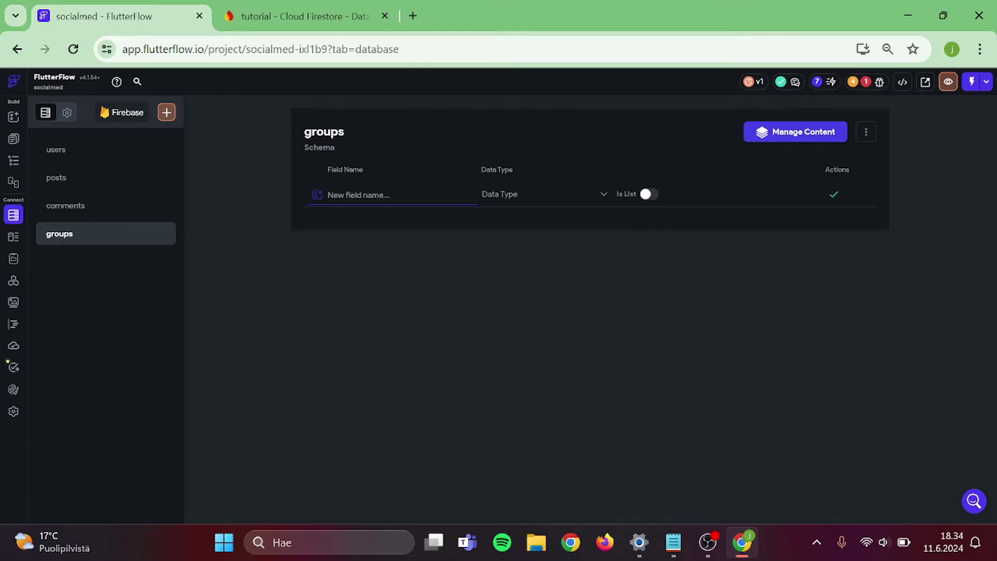
type("groupname")
left_click(527, 194)
left_click(511, 235)
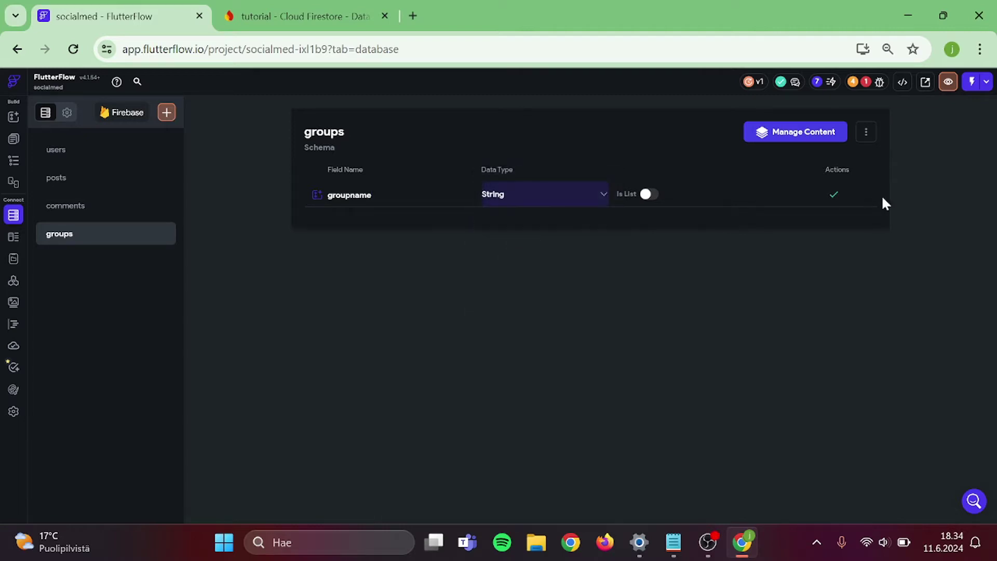
left_click(835, 196)
- Add a created_time field of type DateTime
left_click(359, 216)
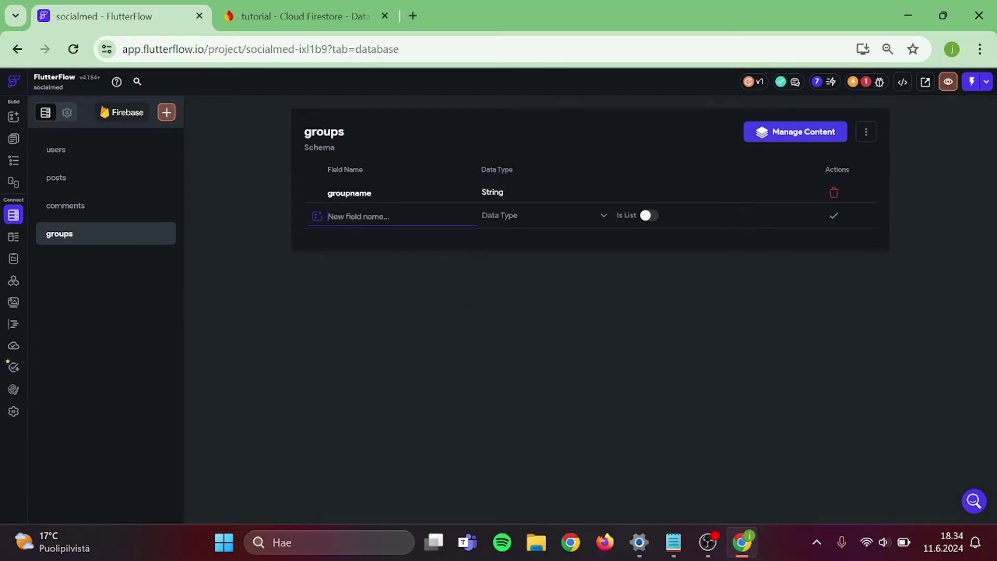
type("created_time")
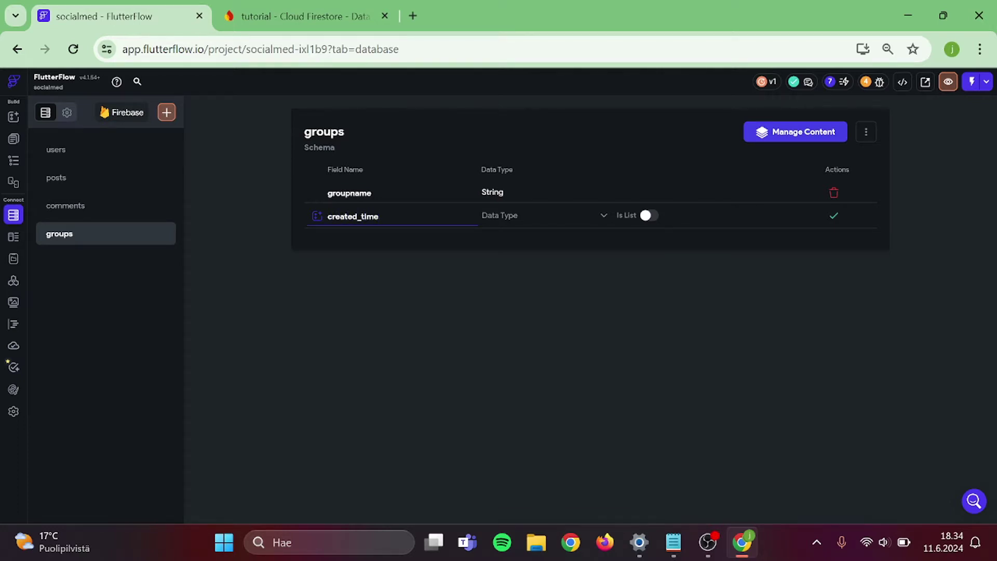
left_click(499, 222)
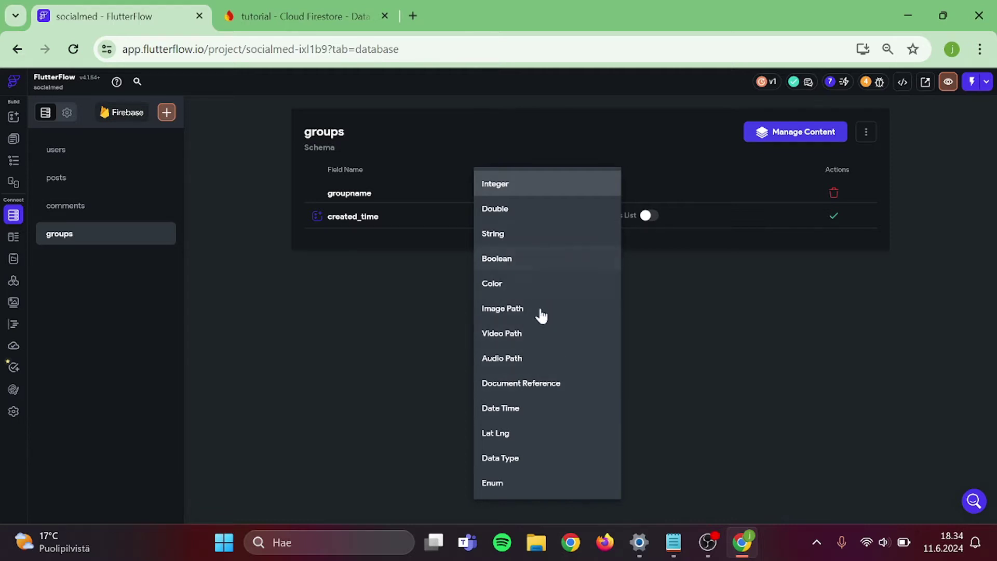
left_click(535, 407)
left_click(835, 216)
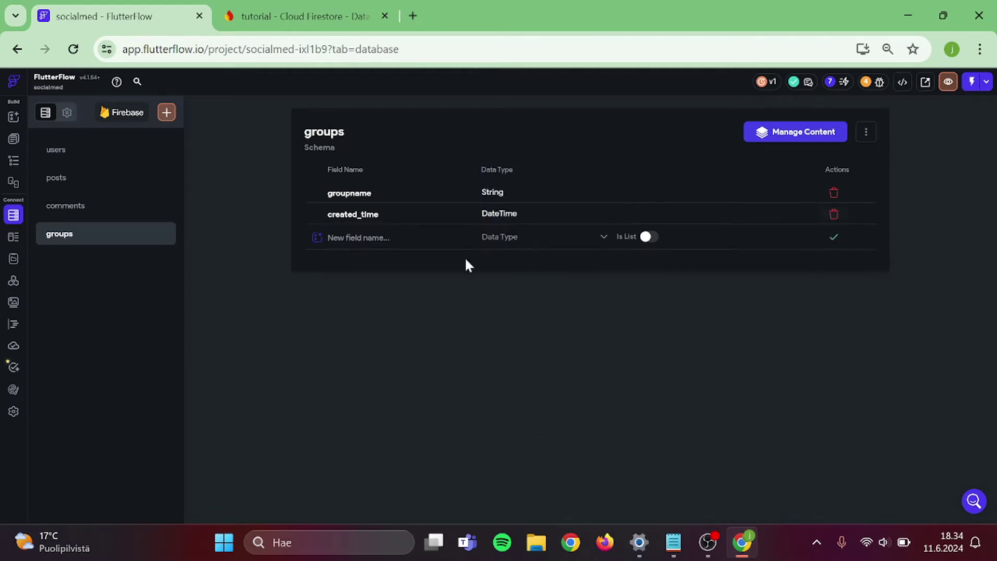
- Add group_owned_by as a list of document references to users
left_click(359, 237)
type("group")
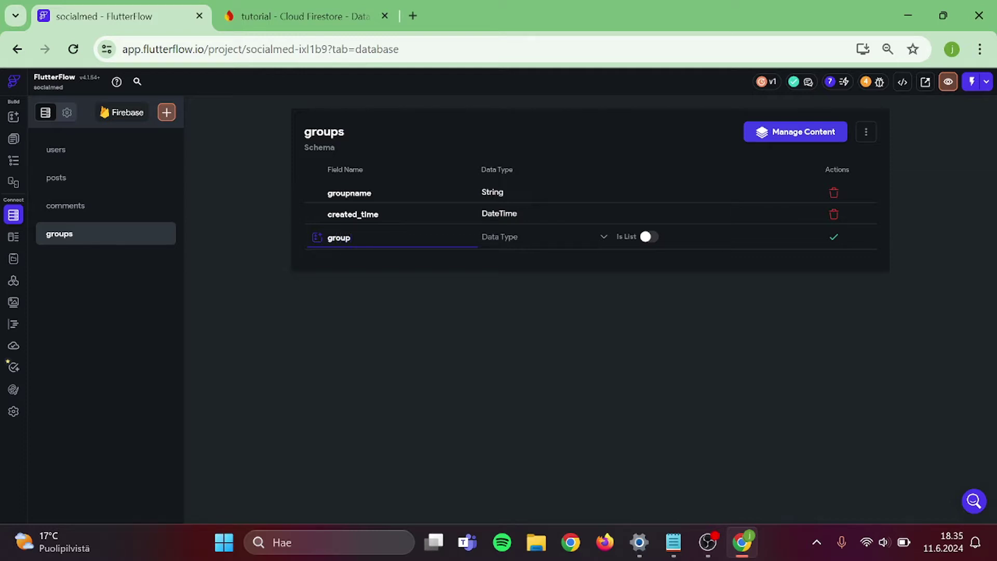
type("_owned_by")
left_click(499, 249)
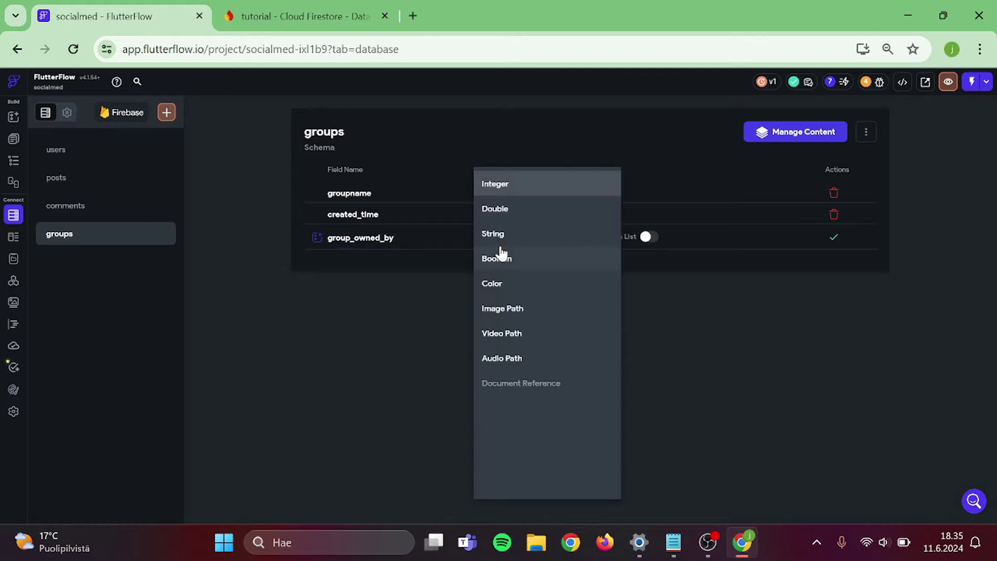
left_click(531, 387)
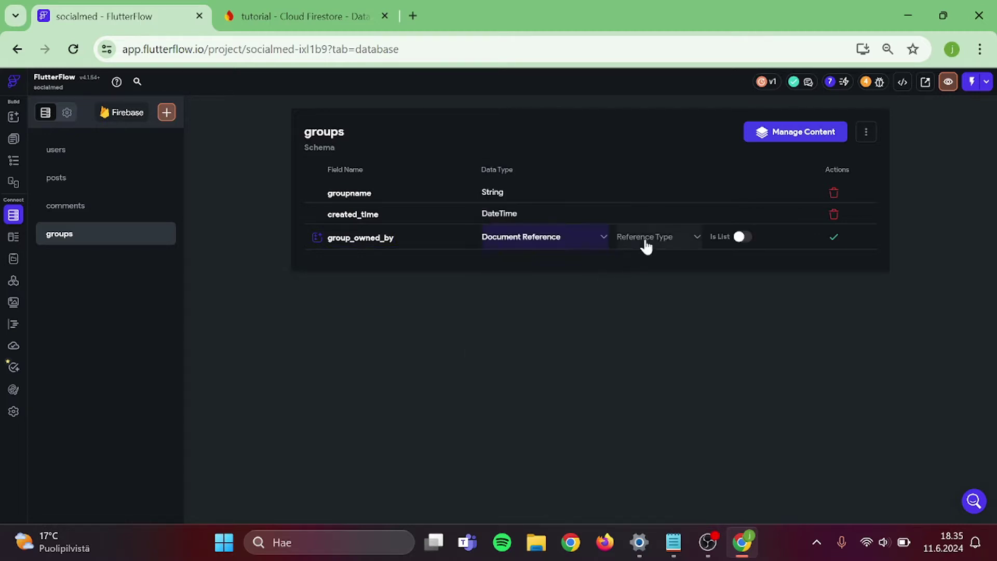
left_click(645, 245)
left_click(662, 232)
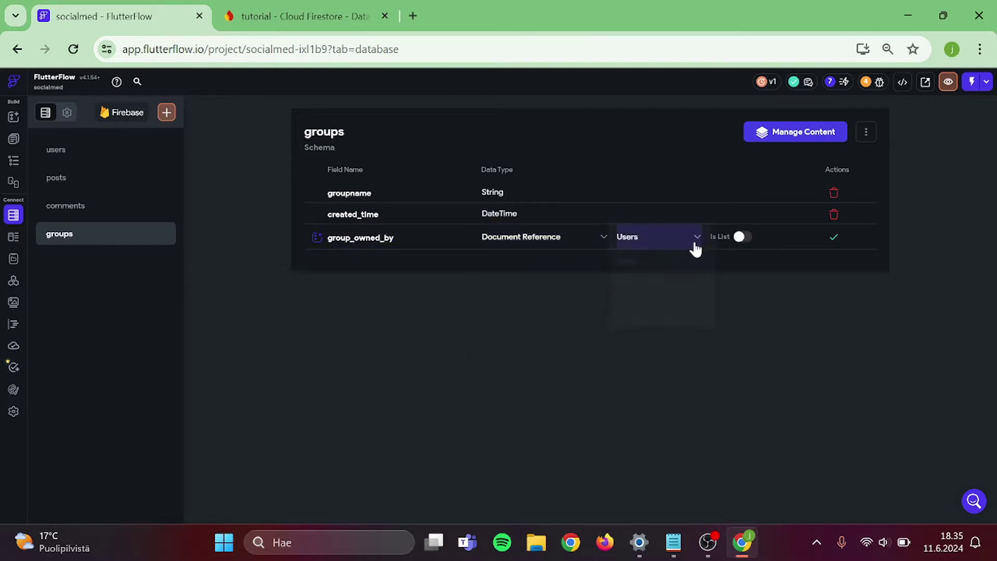
left_click(743, 237)
left_click(833, 239)
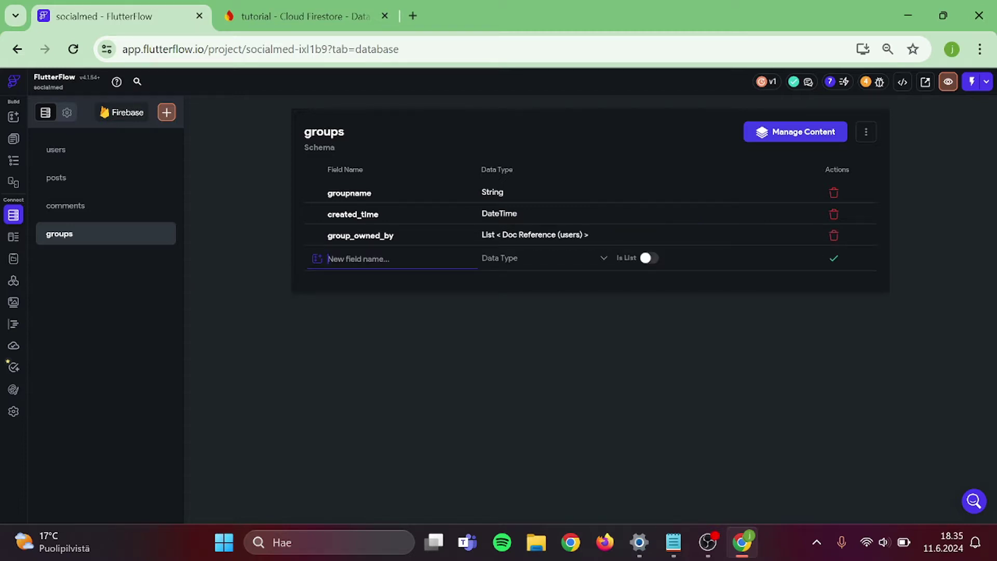
- Add request_pending as a list of document references to users
type("request_pending")
left_click(506, 262)
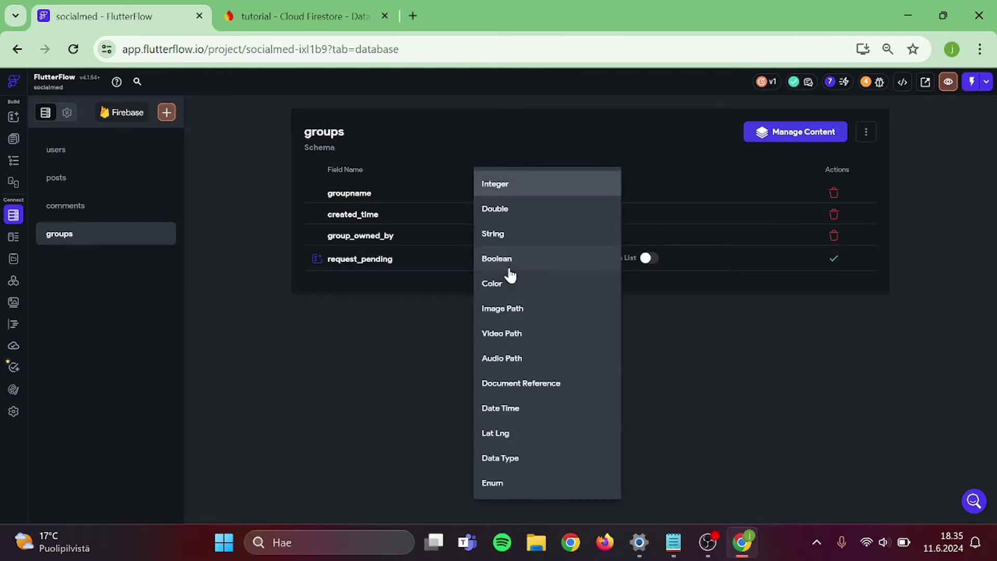
left_click(548, 384)
left_click(636, 260)
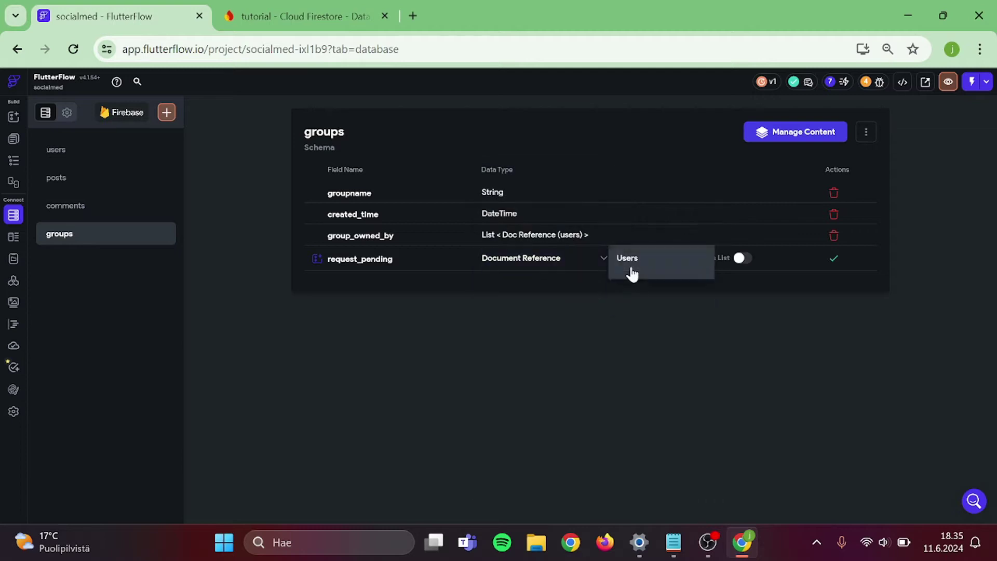
left_click(668, 256)
left_click(740, 259)
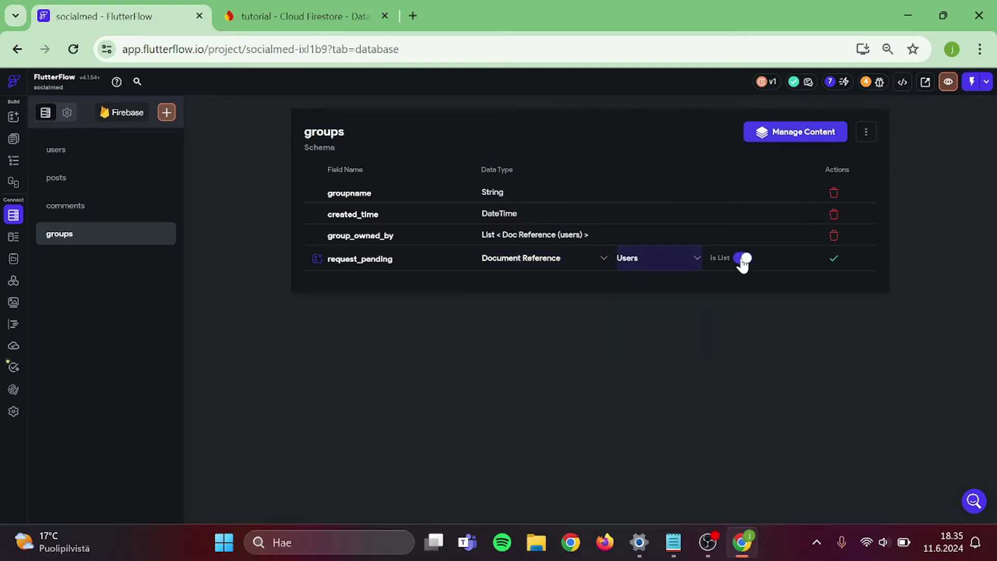
left_click(834, 258)
- Add group_members as a list of document references to users
left_click(358, 280)
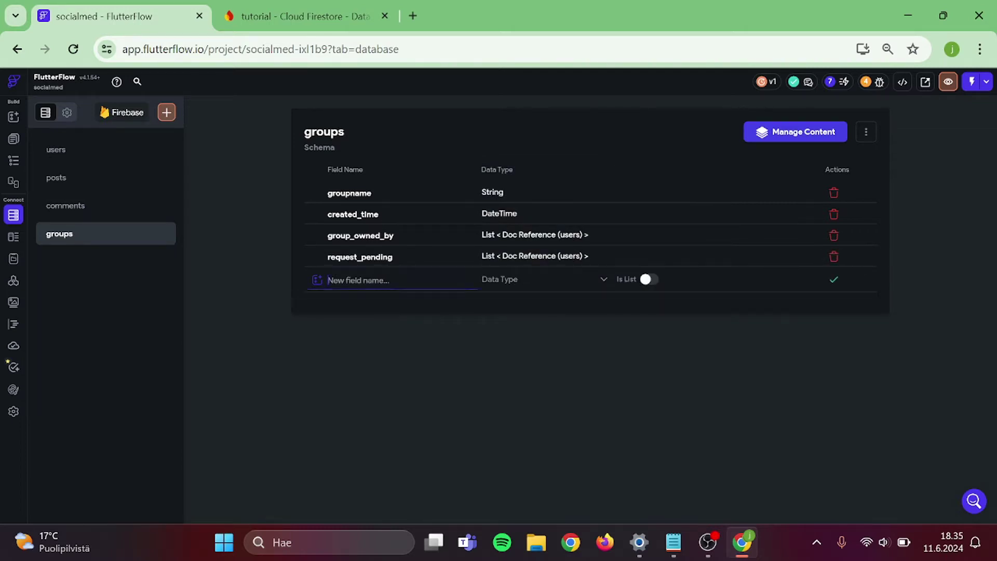
type("group_members")
left_click(494, 287)
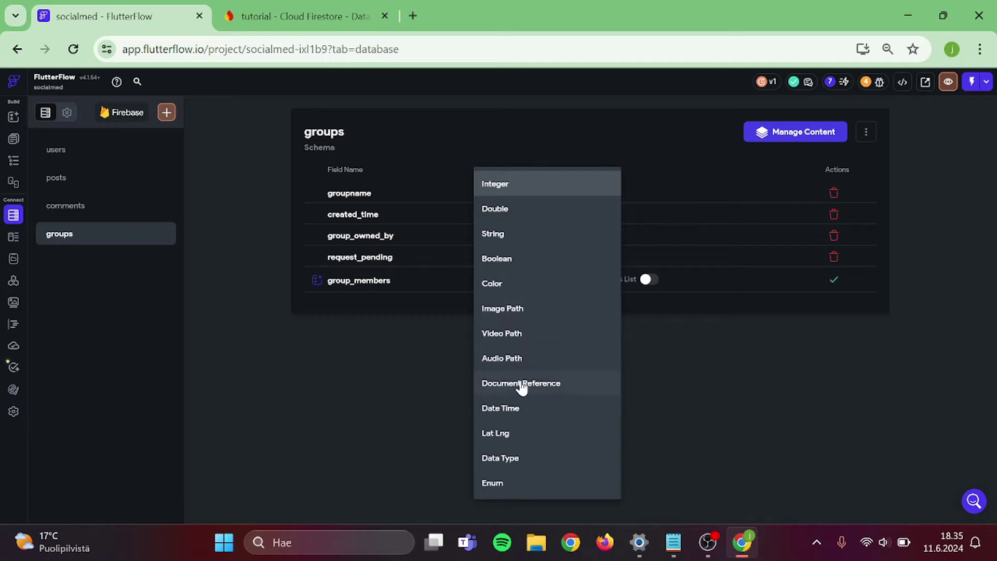
left_click(521, 384)
left_click(645, 283)
left_click(654, 289)
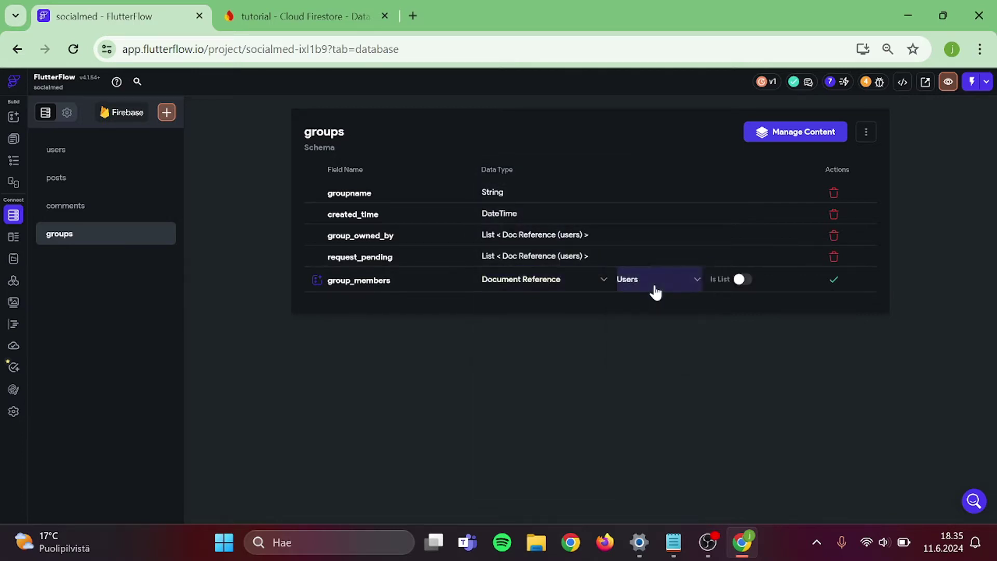
left_click(744, 280)
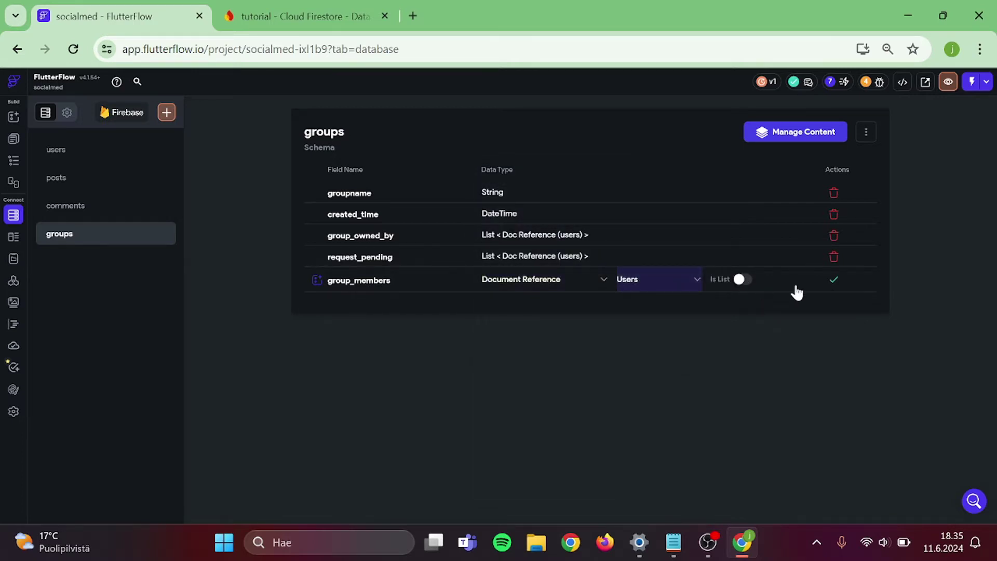
left_click(835, 284)
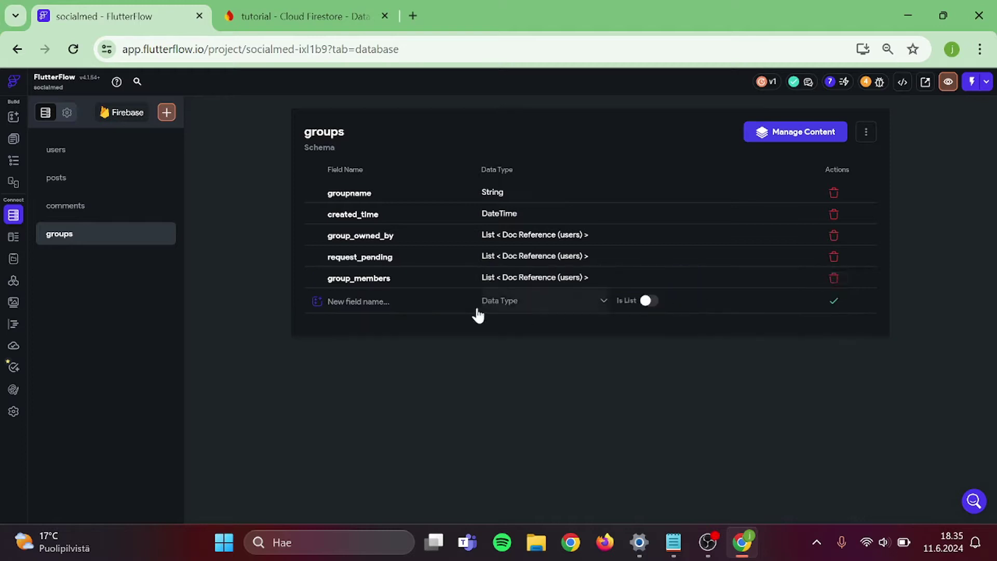
- Add group_moderators as a list of document references to users
left_click(358, 301)
type("gr")
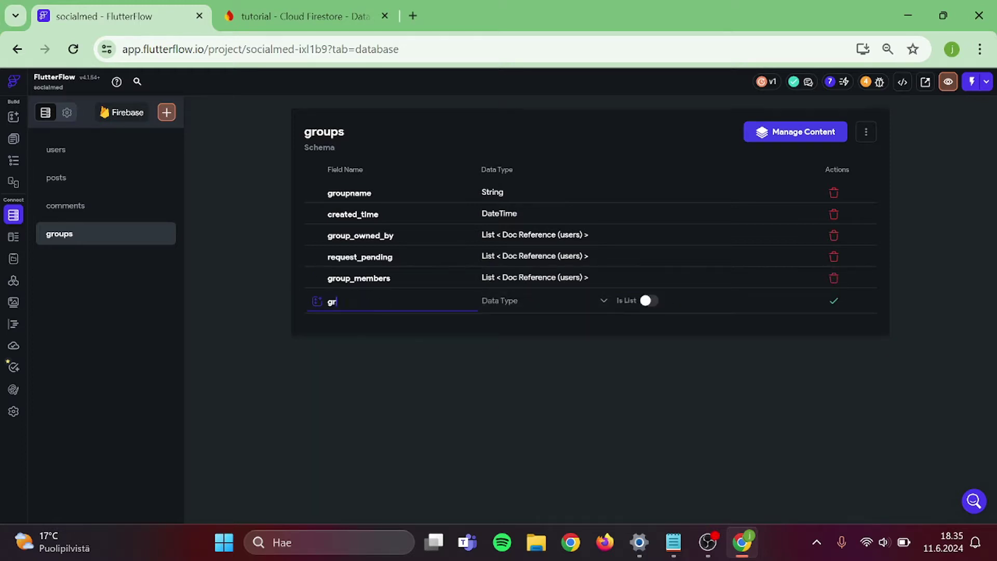
type("oup_moderators")
left_click(523, 303)
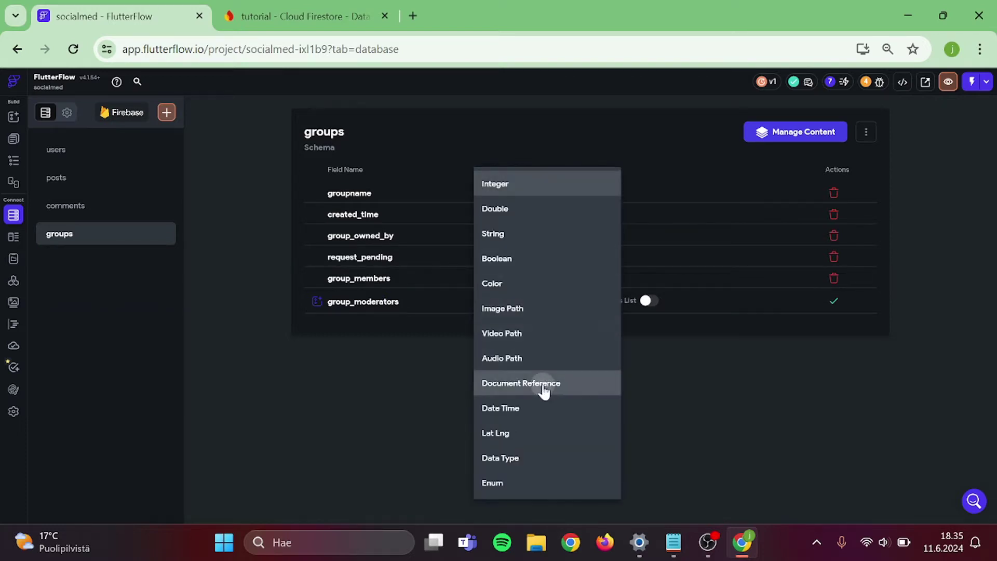
left_click(543, 387)
left_click(663, 307)
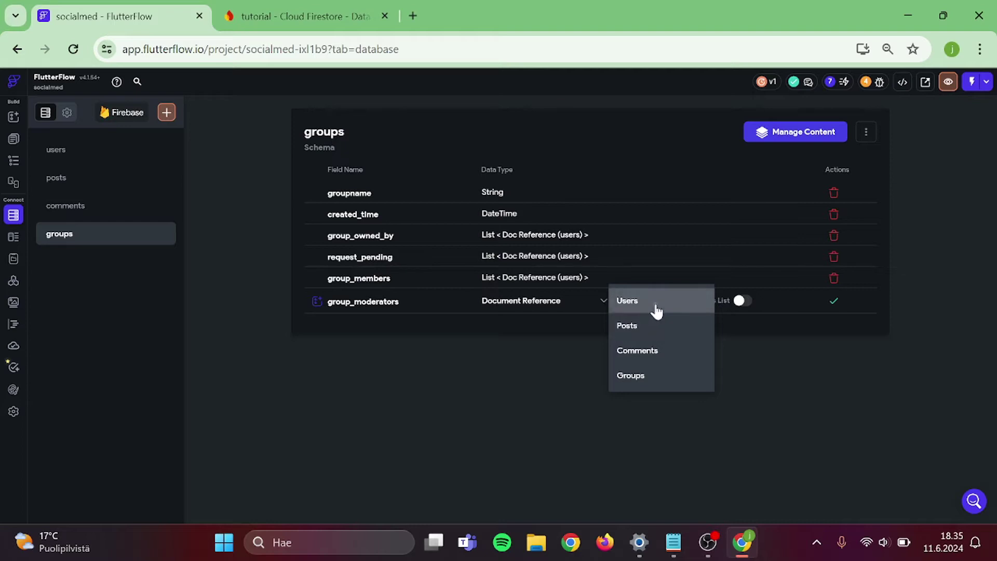
left_click(656, 309)
left_click(739, 303)
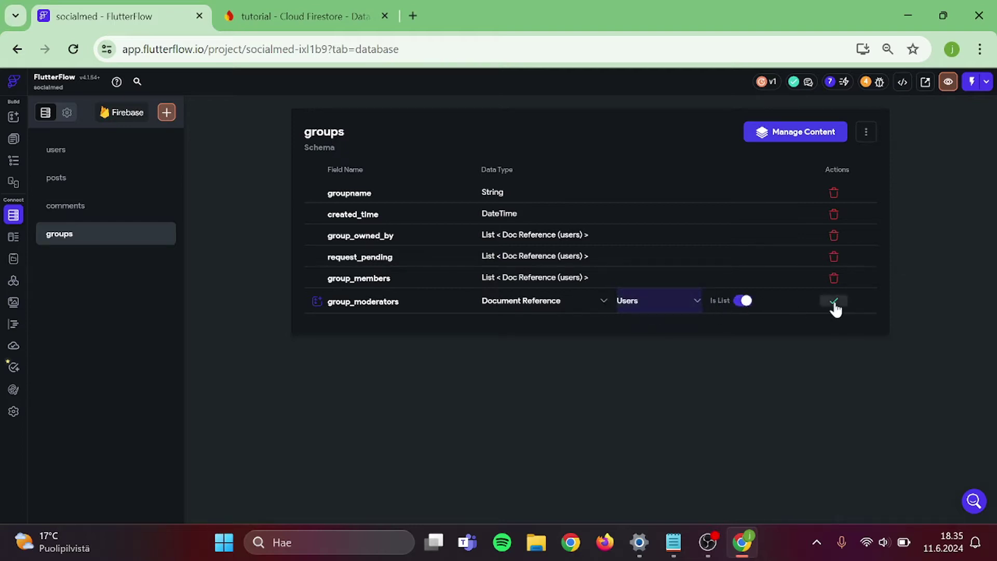
left_click(833, 302)
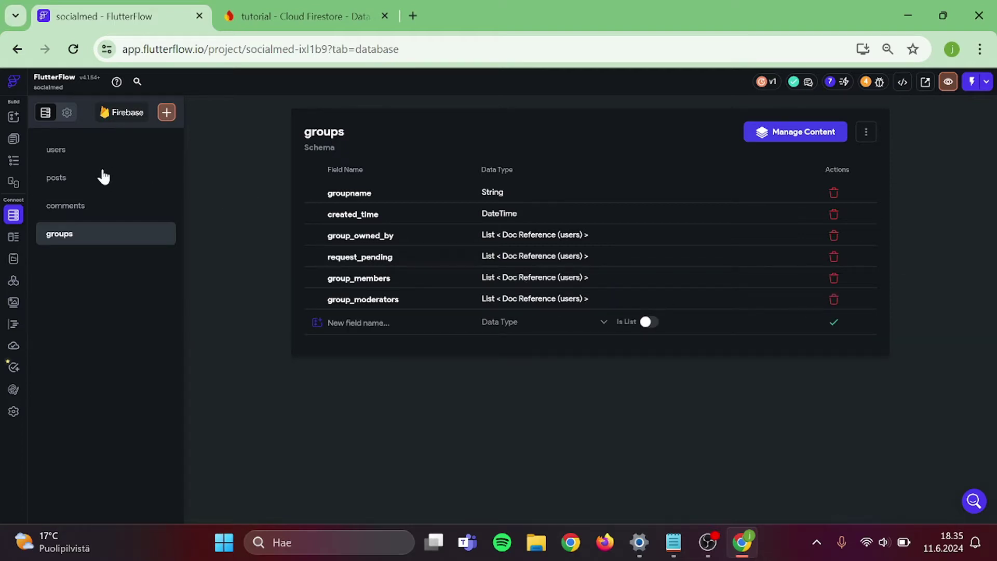
- Give the posts collection a group_reference field referencing the groups collection
left_click(104, 180)
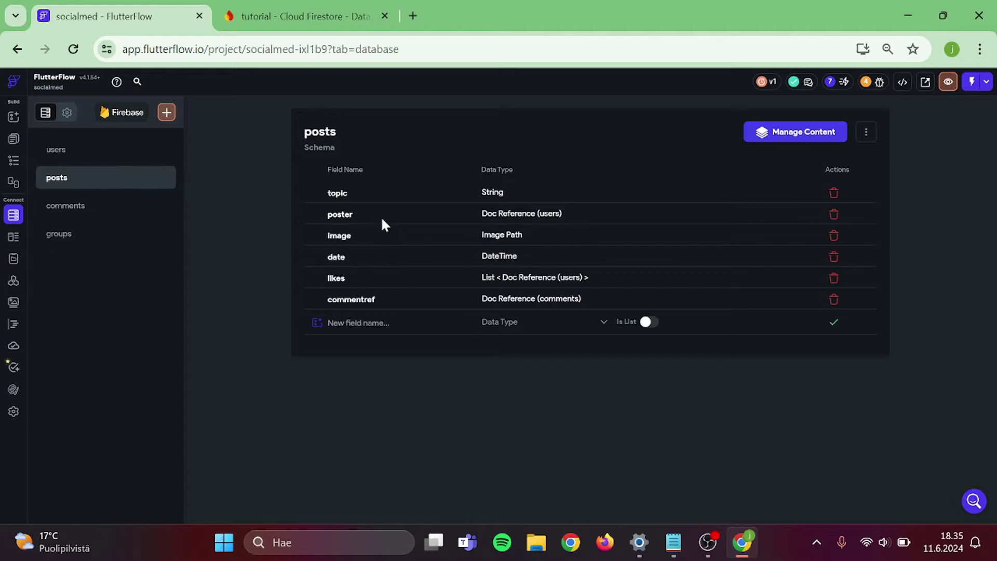
type("group_reference")
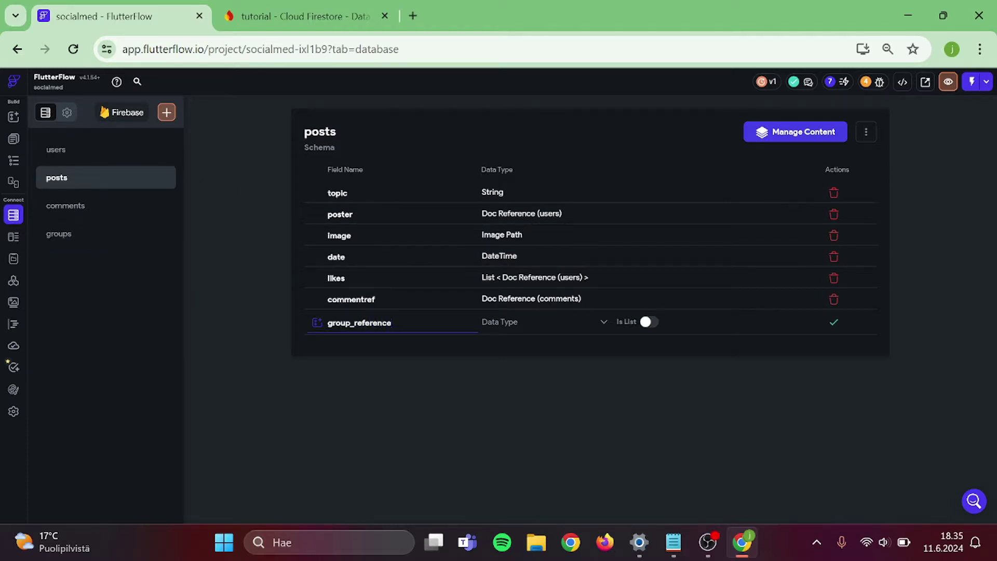
left_click(496, 324)
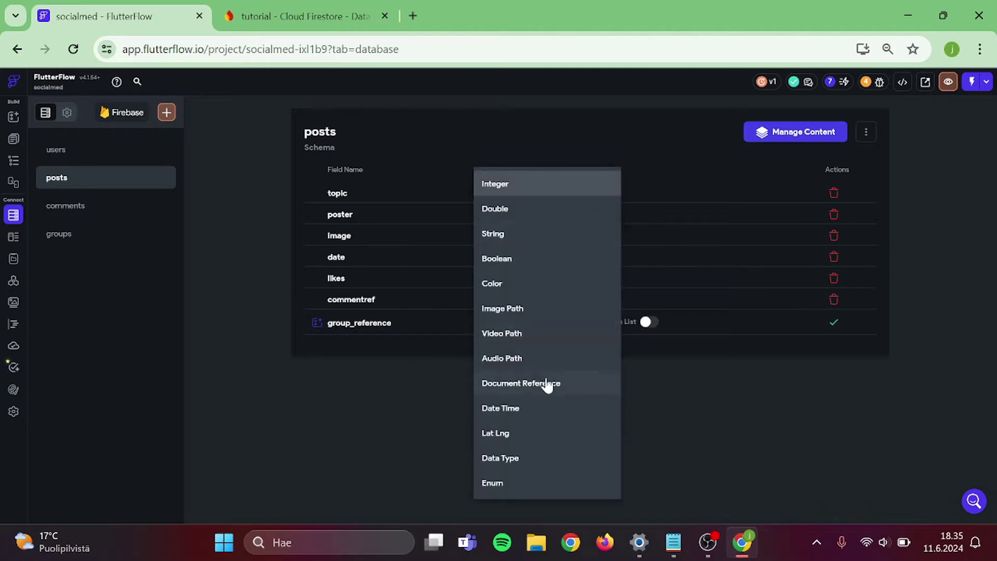
left_click(547, 385)
left_click(645, 328)
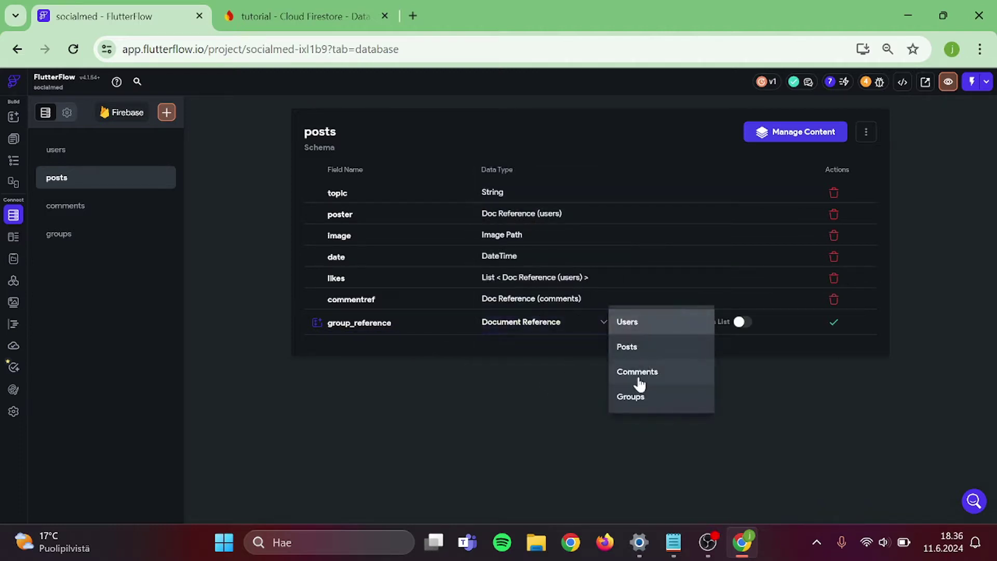
left_click(634, 399)
left_click(834, 323)
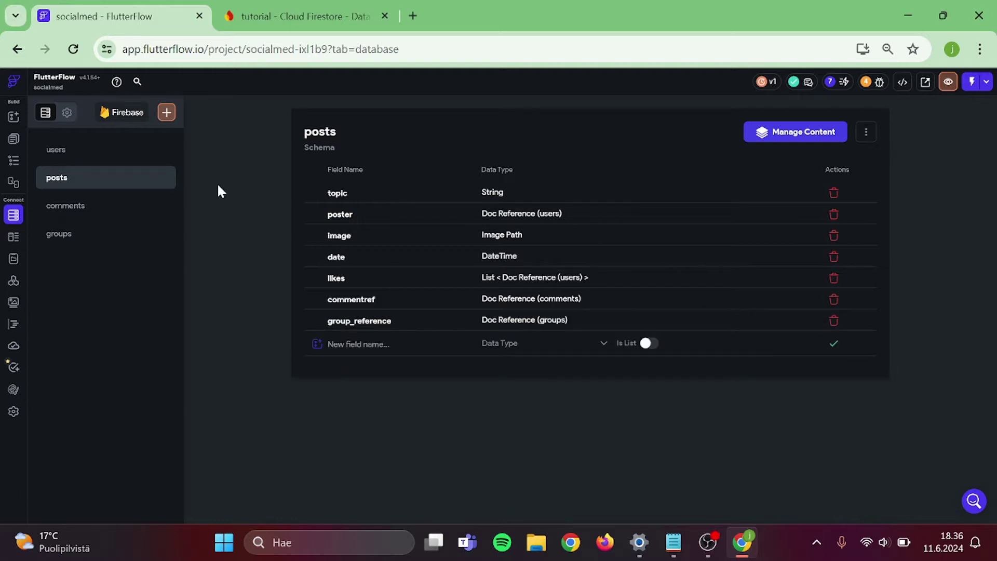
left_click(13, 161)
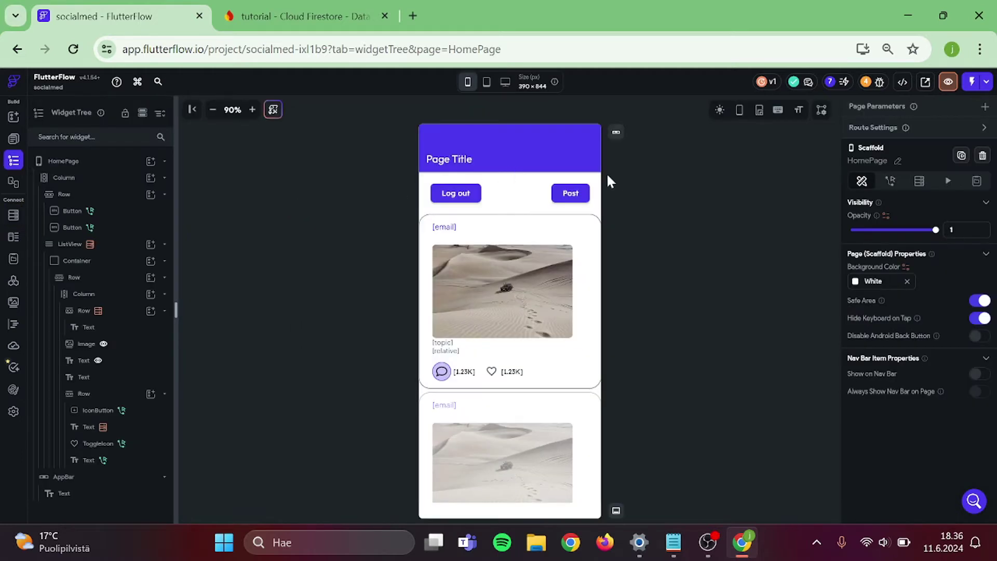
- Create a page named allgroups from the Lists Categories template with Default Theme
left_click(13, 116)
left_click(14, 139)
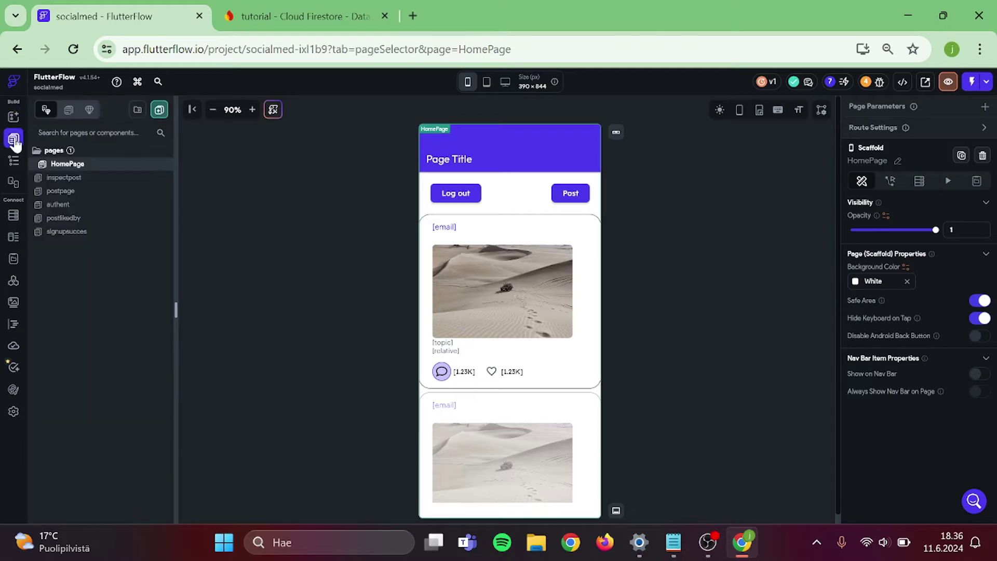
left_click(159, 110)
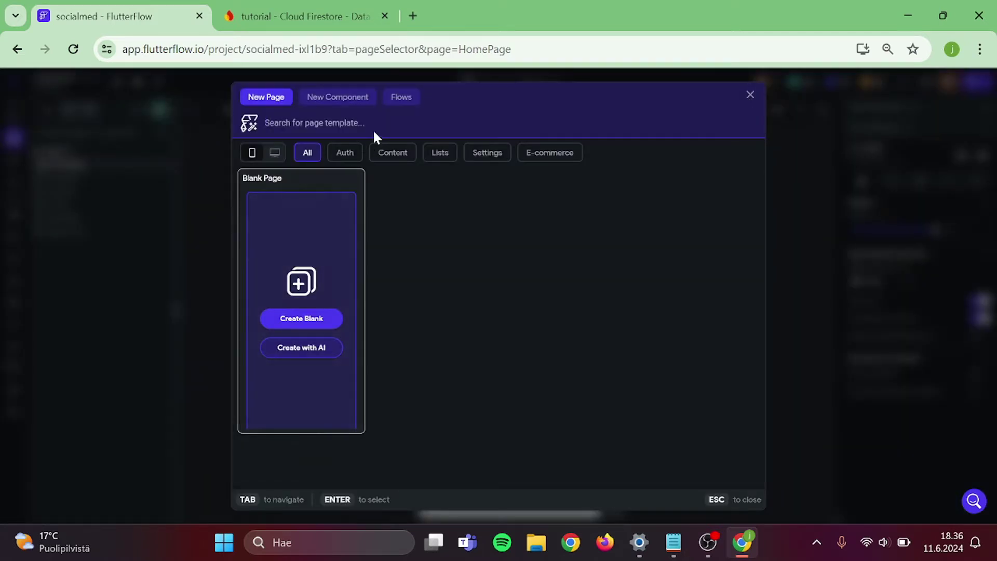
scroll(480, 317, "down", 1)
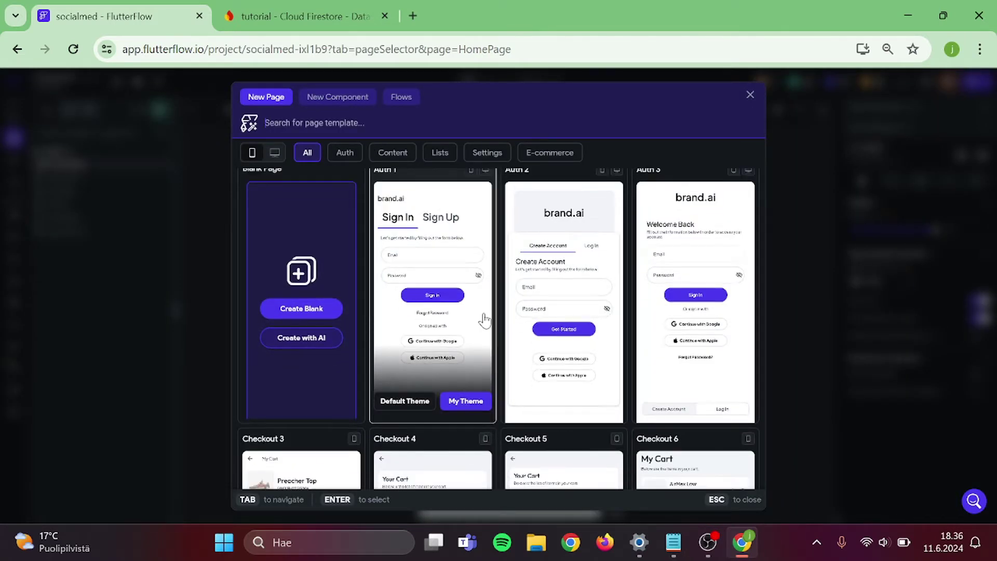
left_click(442, 153)
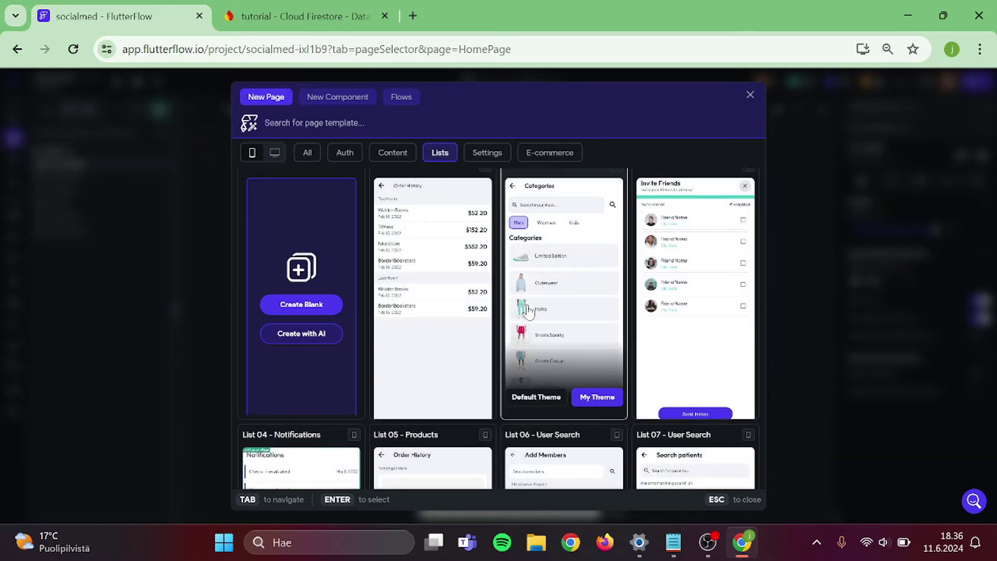
left_click(528, 312)
left_click(495, 317)
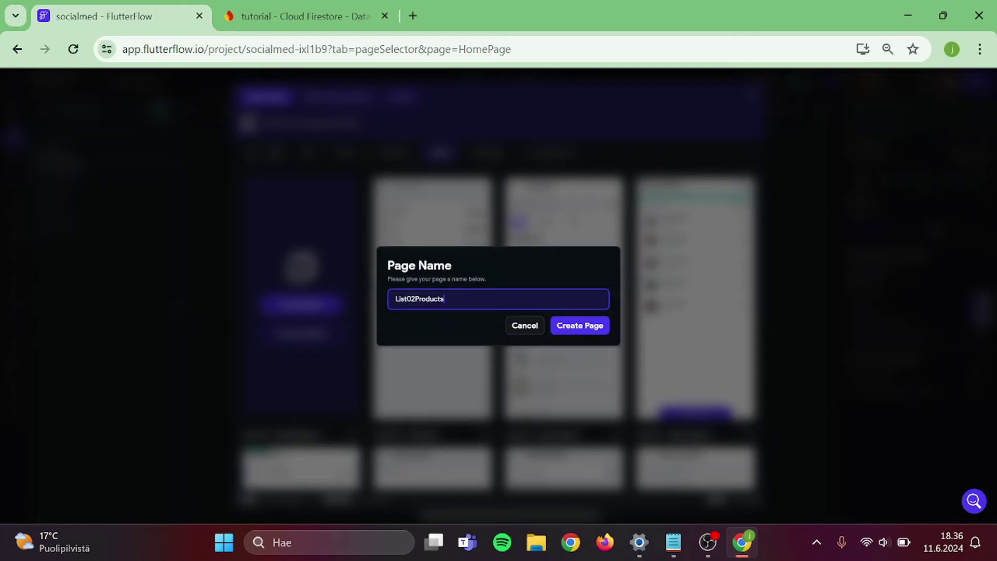
key("ctrl+a")
type("allg")
left_click(596, 328)
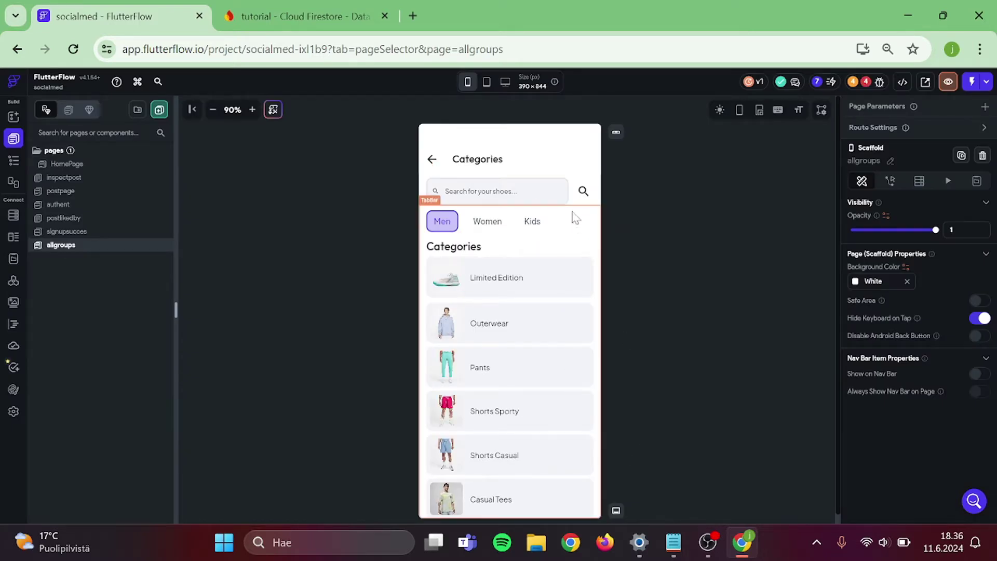
- Copy the category list column, then delete the search row and tab bar
left_click(574, 185)
key("Delete")
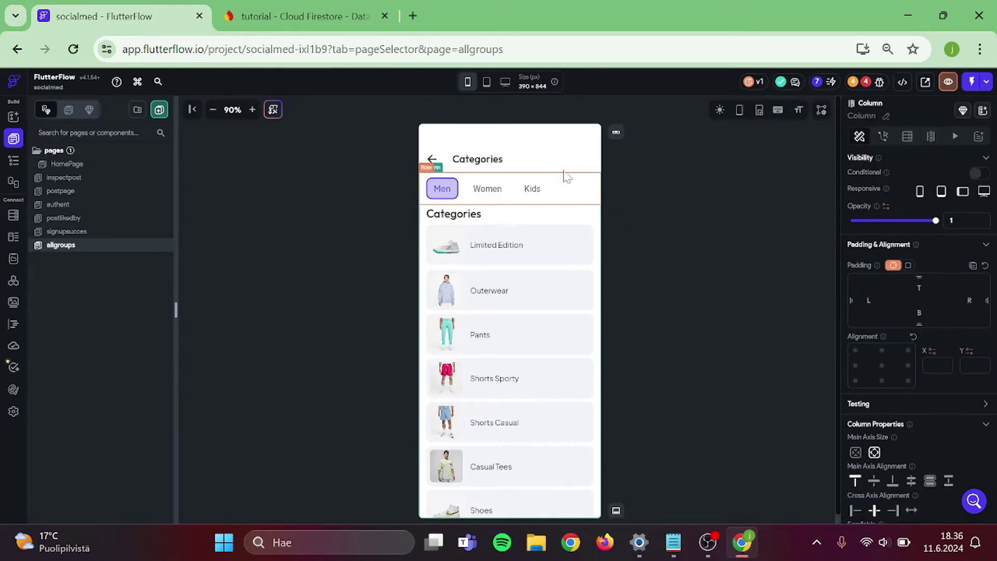
left_click(503, 194)
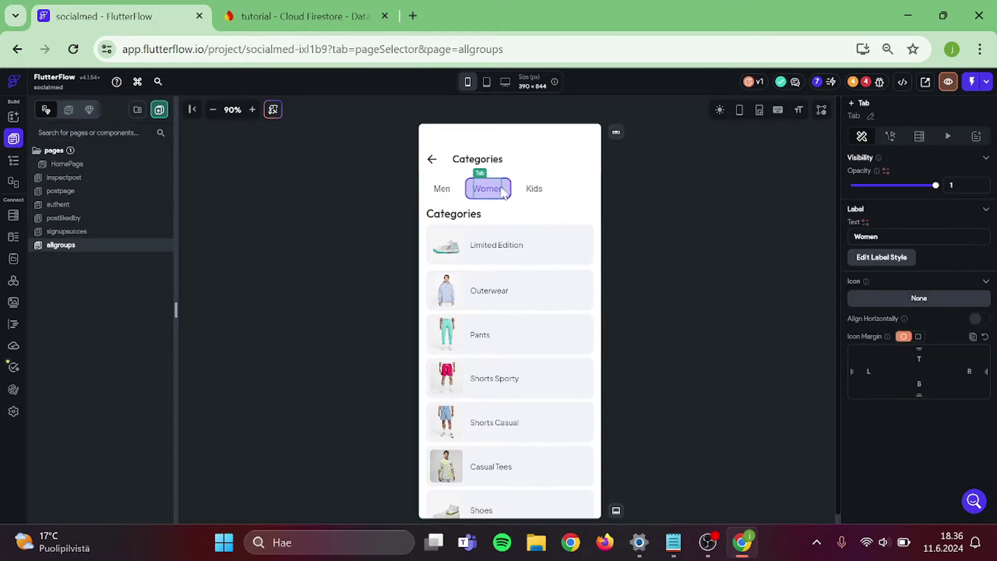
left_click(597, 248)
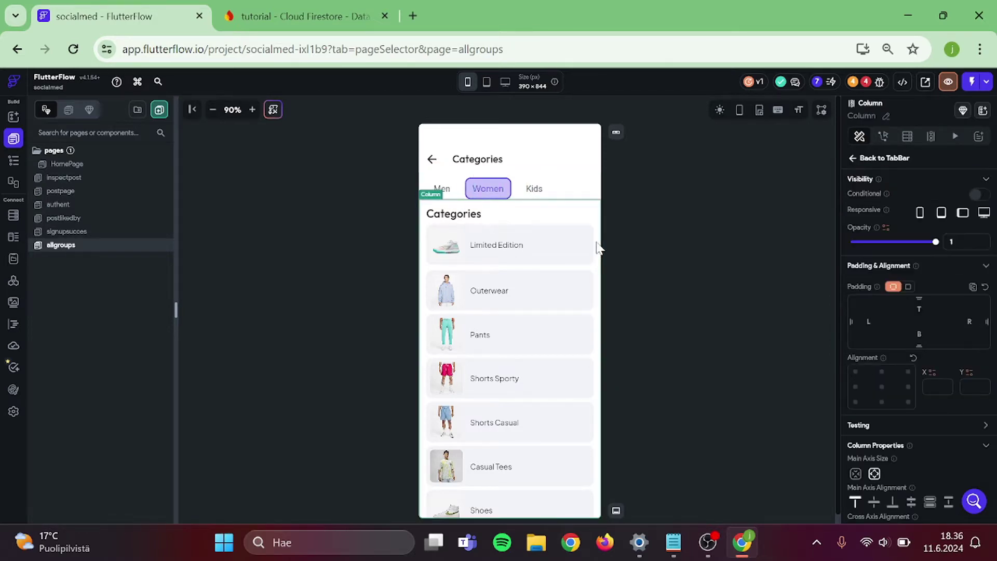
key("ctrl+c")
left_click(574, 190)
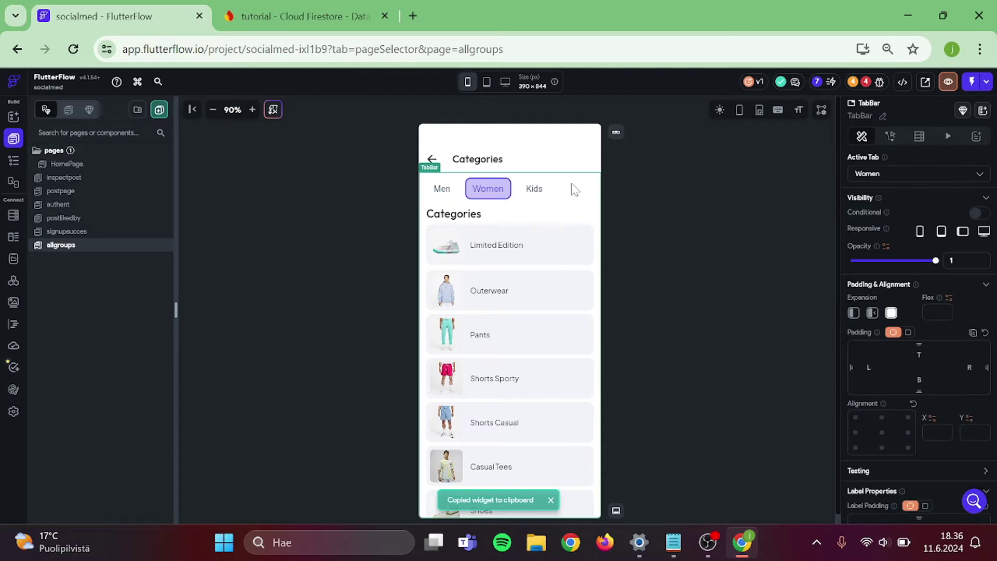
key("Delete")
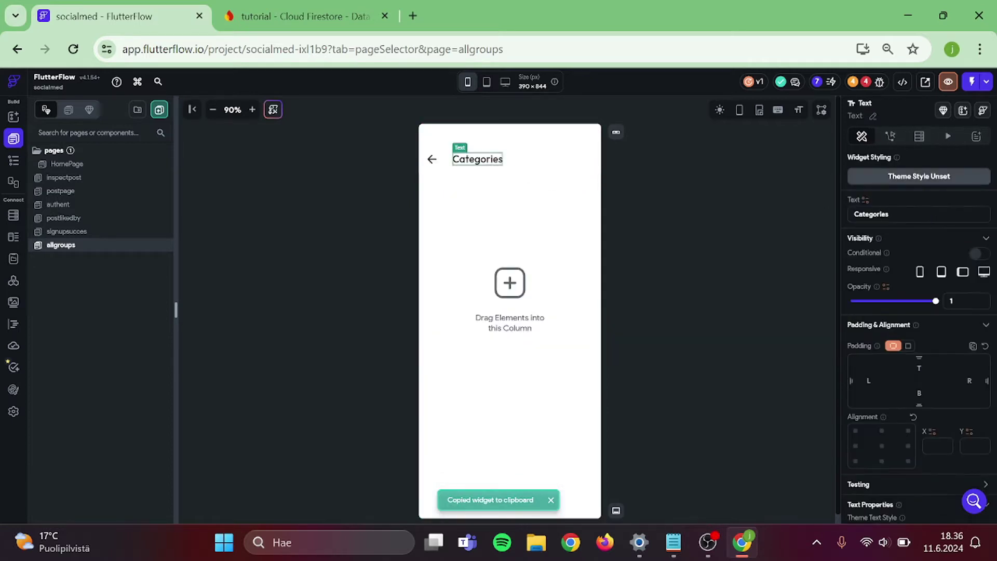
- Retitle the page 'All groups' and paste the category list into the emptied column
double_click(870, 214)
type("All groups")
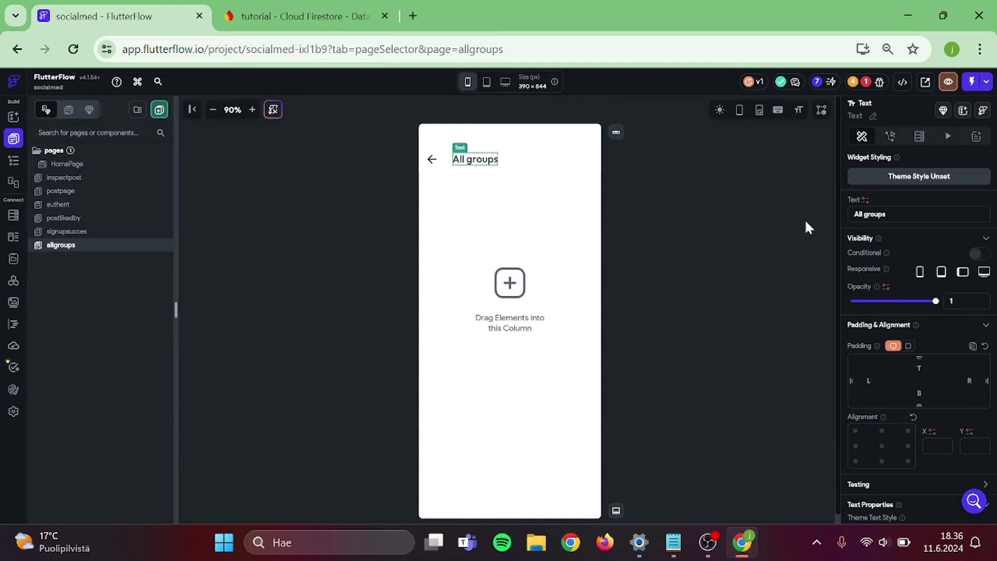
left_click(702, 249)
left_click(531, 275)
key("ctrl+v")
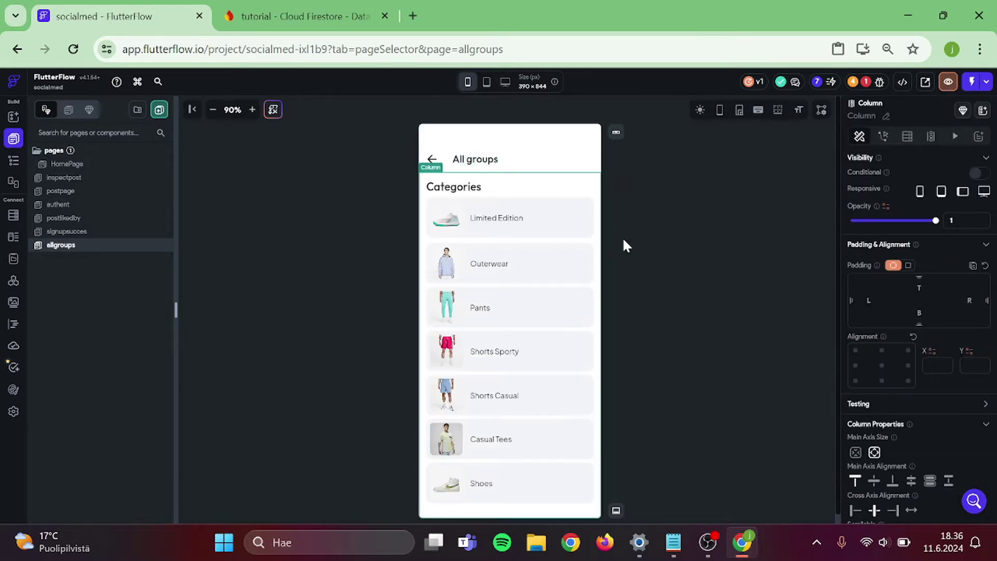
- Delete the Categories heading, extra list items and the Shoes image, keeping one row
left_click(622, 237)
left_click(455, 183)
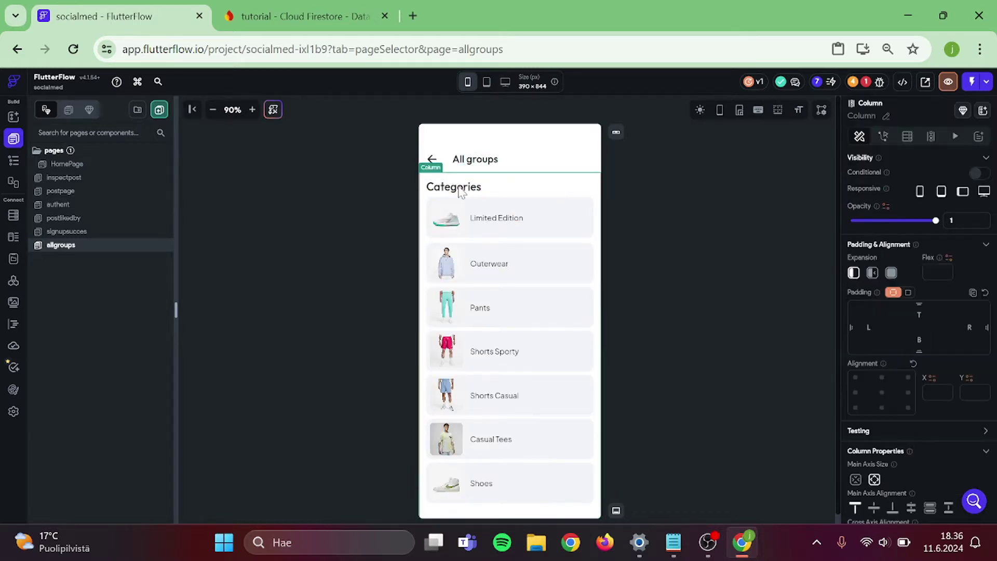
left_click(460, 192)
key("Delete")
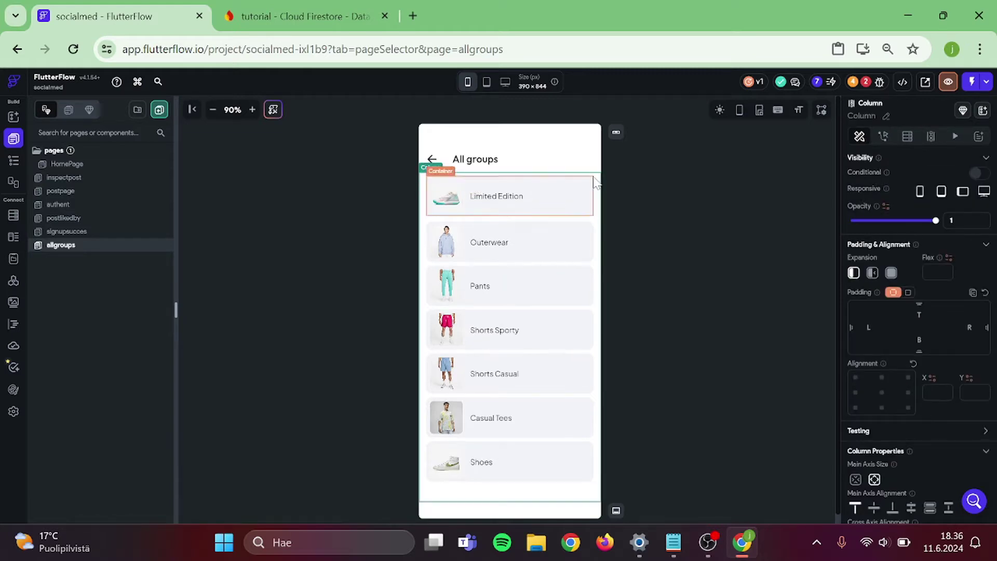
left_click(592, 183)
key("Delete")
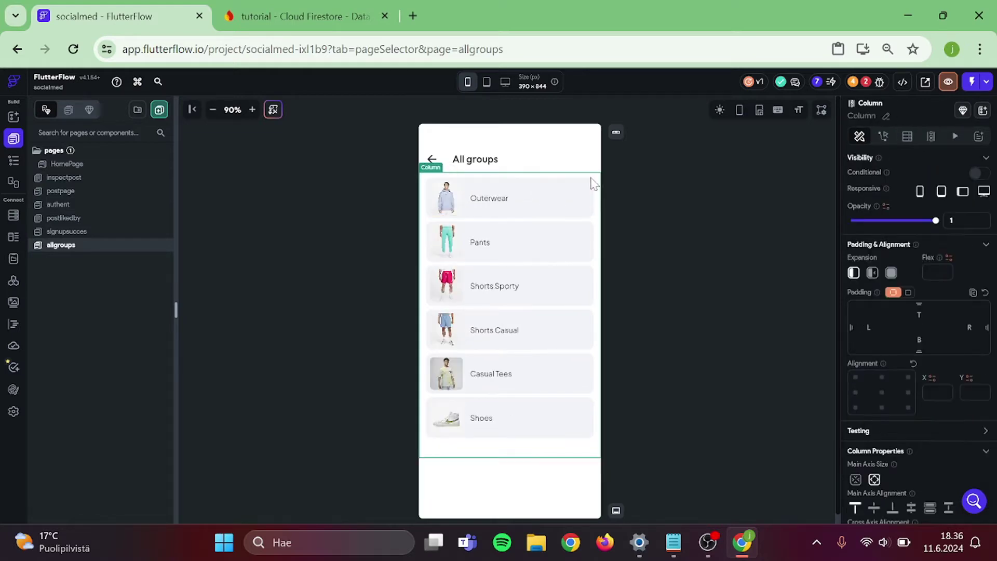
key("Delete")
left_click(448, 201)
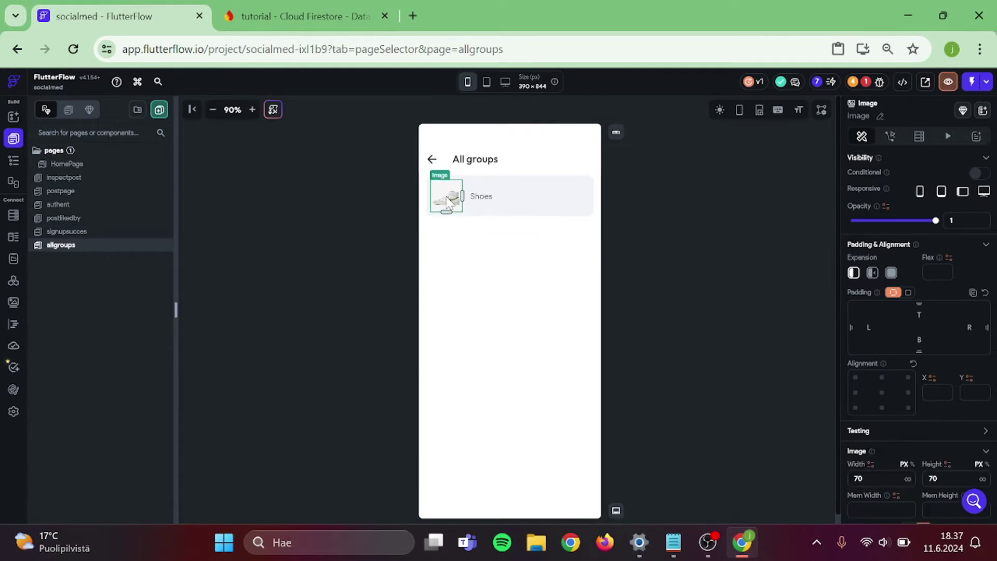
key("Delete")
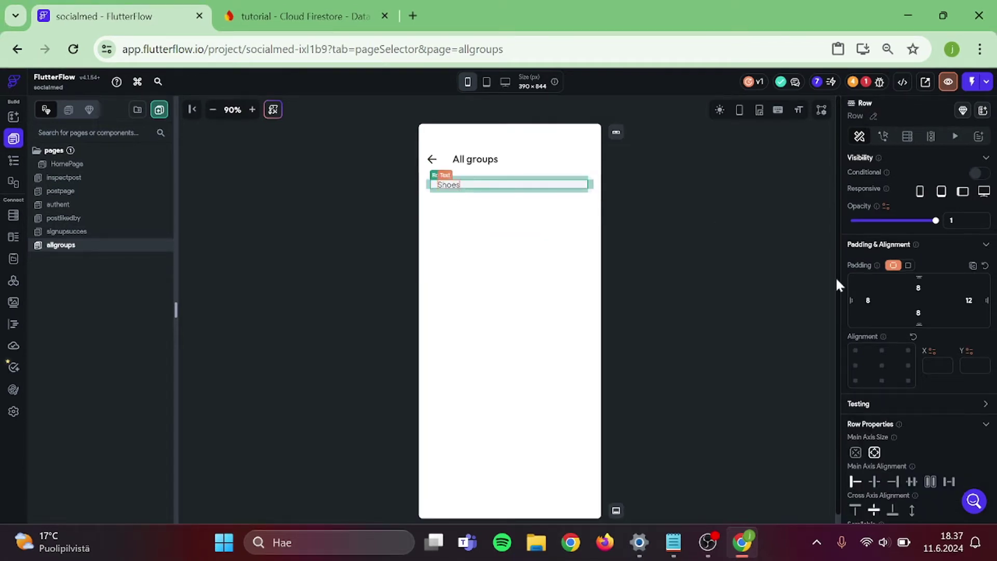
- Change the label to 'Group name' with top padding 15 and bottom padding 5
left_click(448, 185)
key("ctrl+a")
type("G")
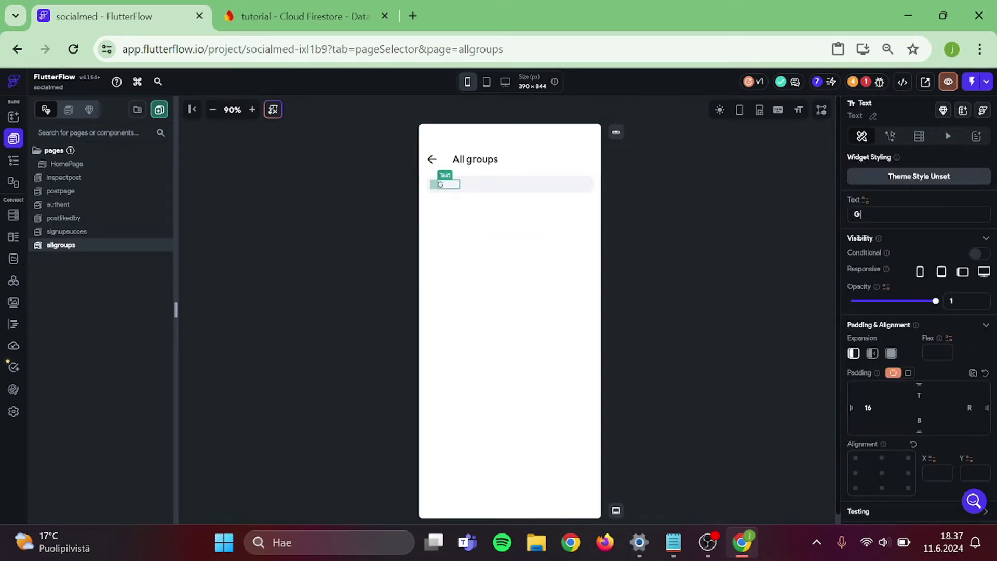
type("roup name")
left_click(832, 207)
left_click(473, 186)
left_click(919, 395)
type("15")
left_click(918, 420)
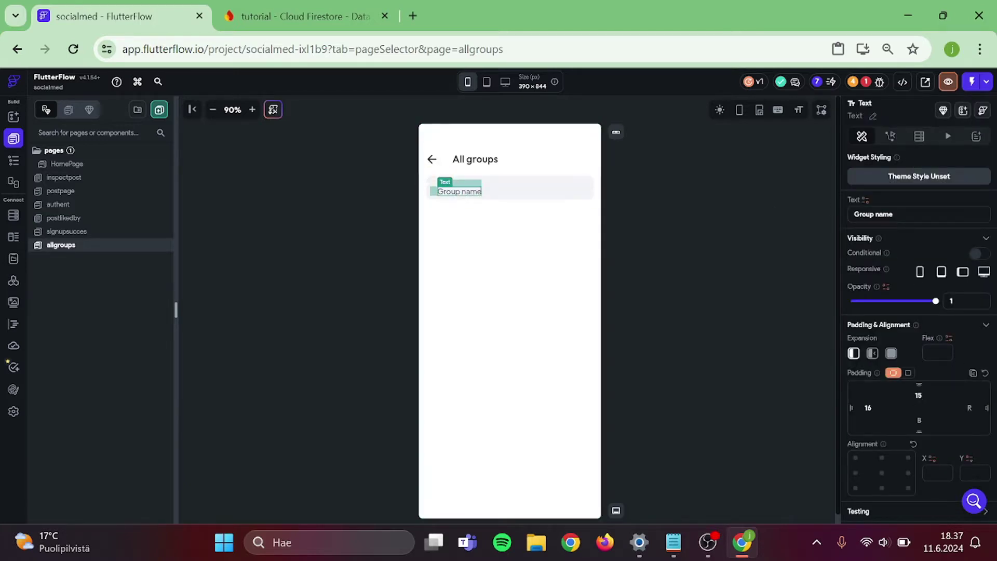
type("5")
left_click(747, 322)
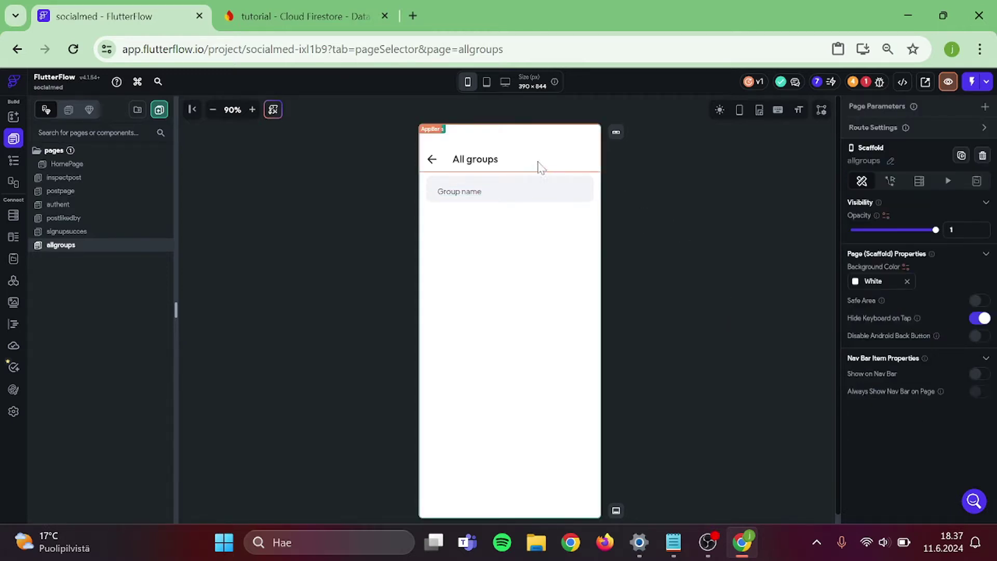
- Copy the Group name card column and delete the inner column holding it
left_click(480, 228)
left_click(13, 160)
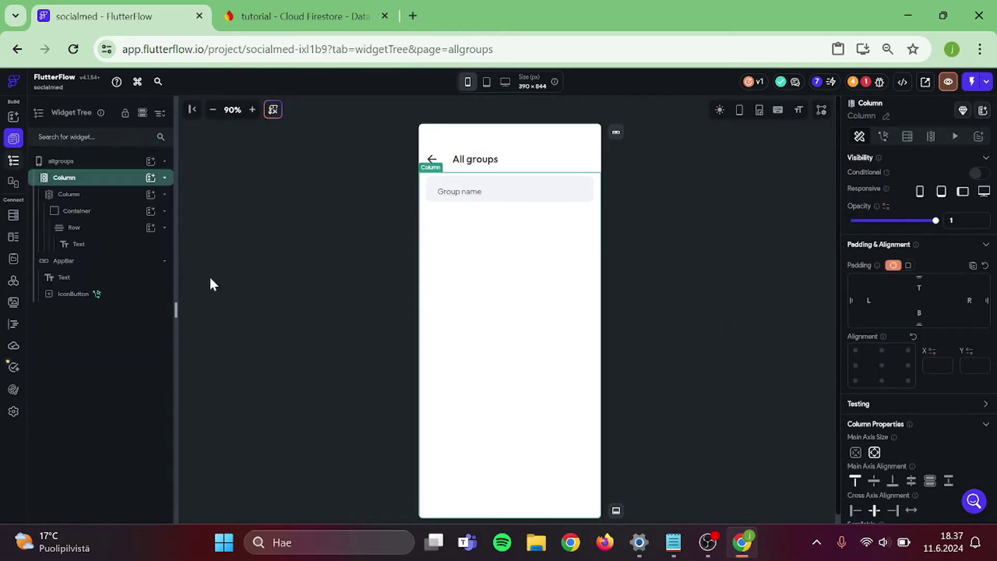
key("ctrl+c")
left_click(601, 176)
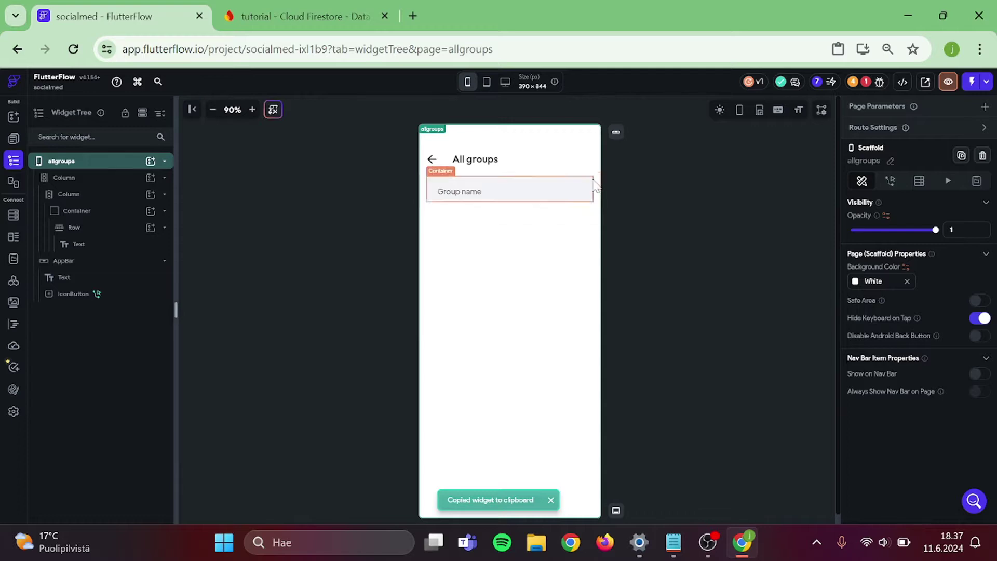
left_click(596, 186)
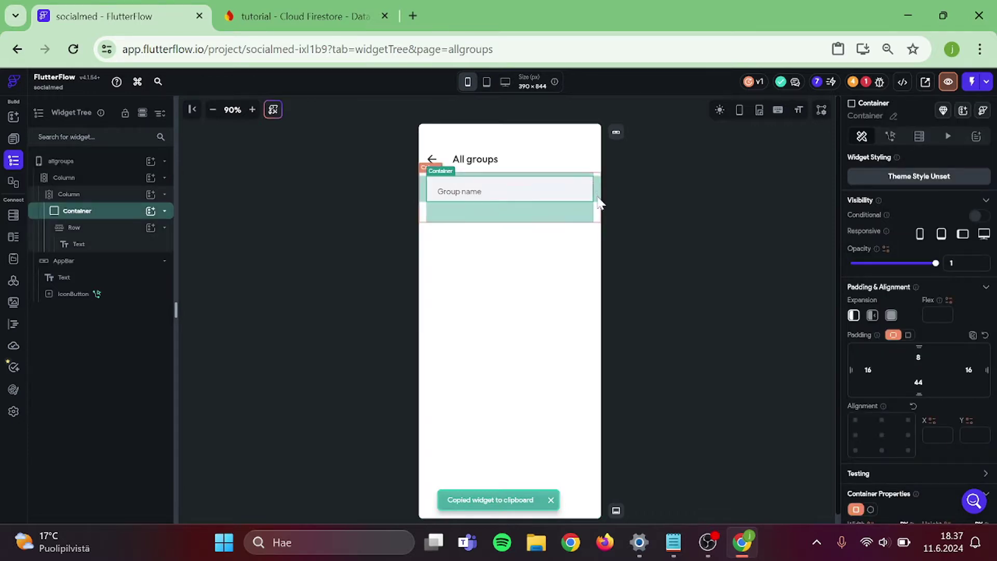
left_click(596, 204)
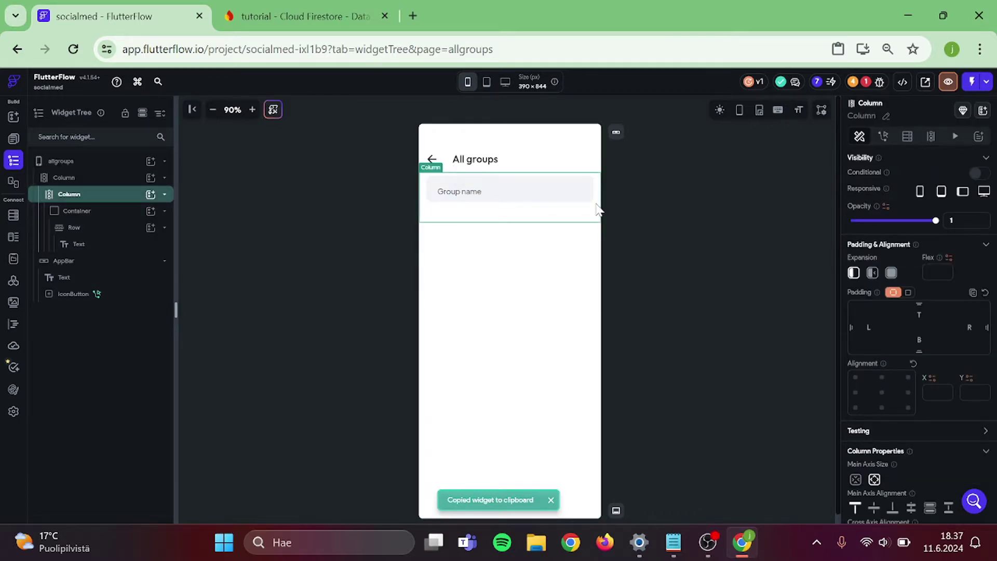
key("Delete")
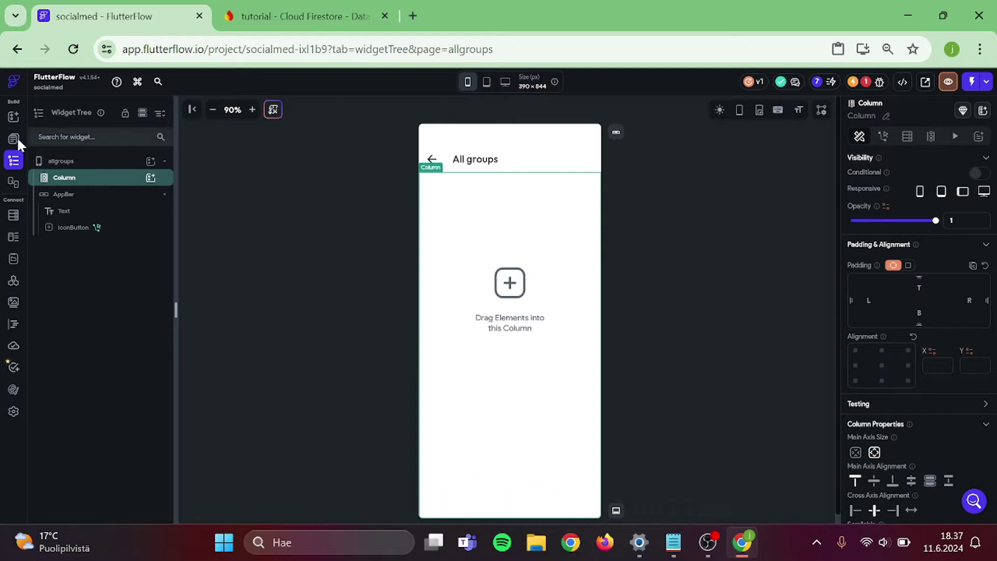
- Add a ListView to the empty column and paste the Group name card into it
left_click(13, 116)
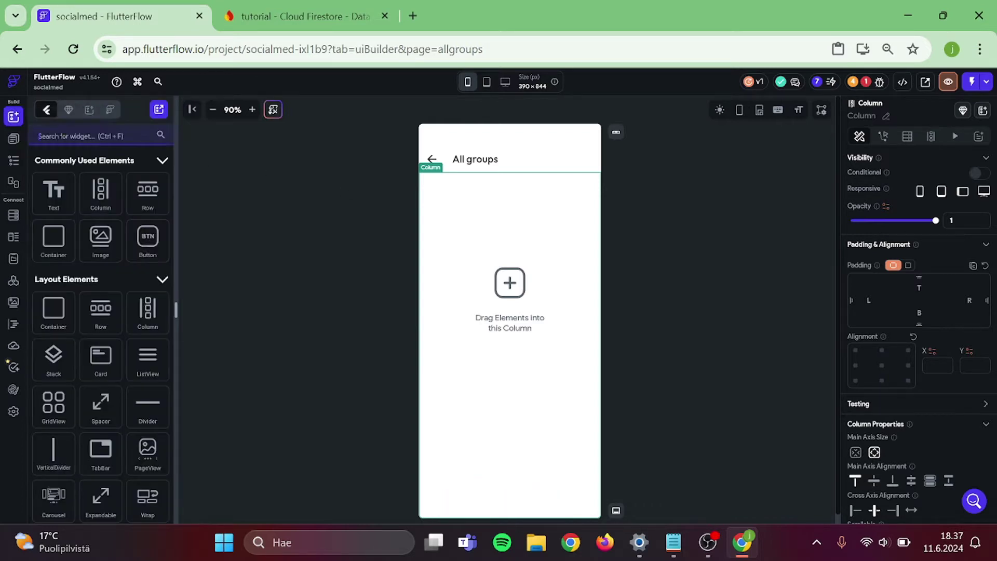
type("list")
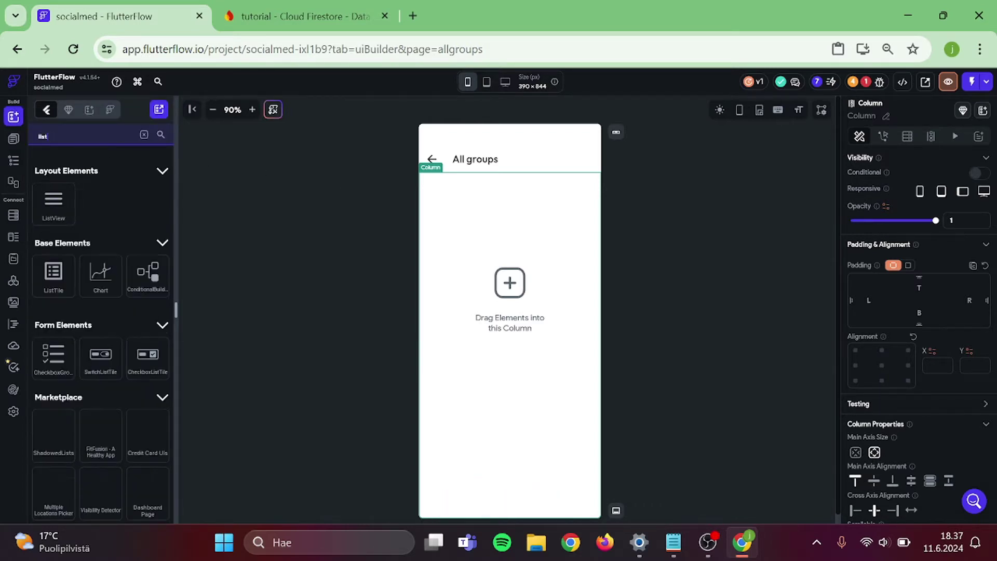
left_click_drag(53, 203, 447, 248)
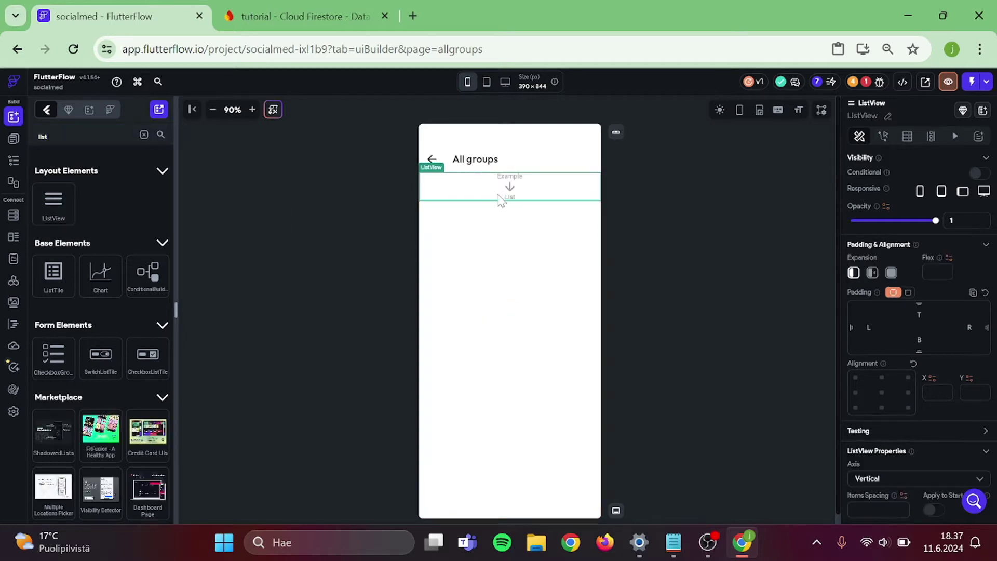
key("ctrl+v")
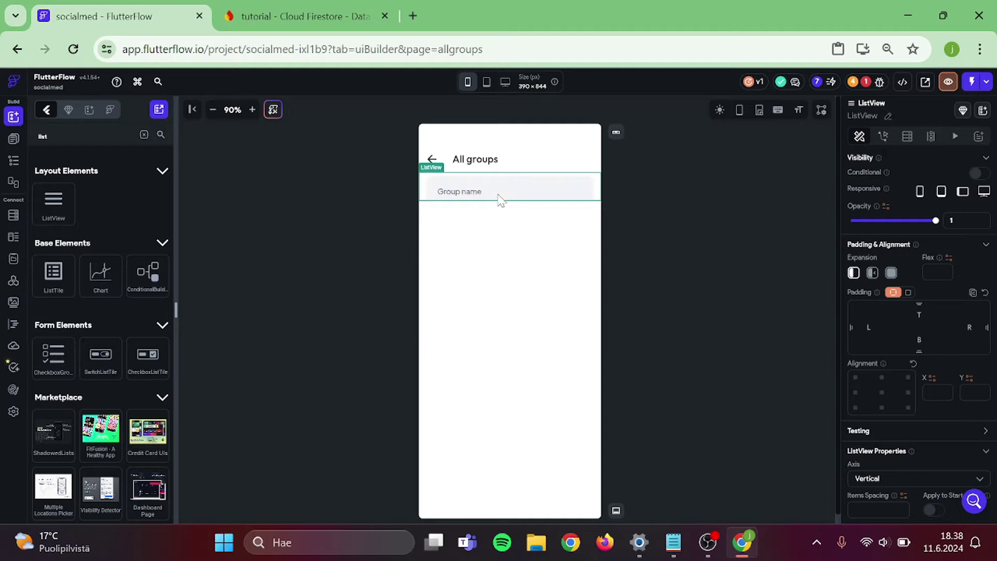
left_click(633, 209)
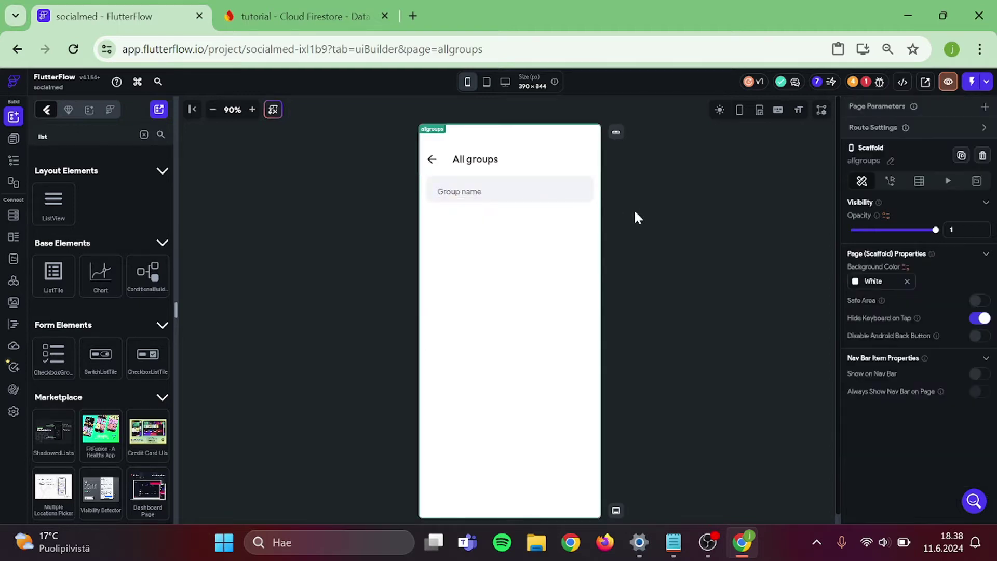
left_click(596, 209)
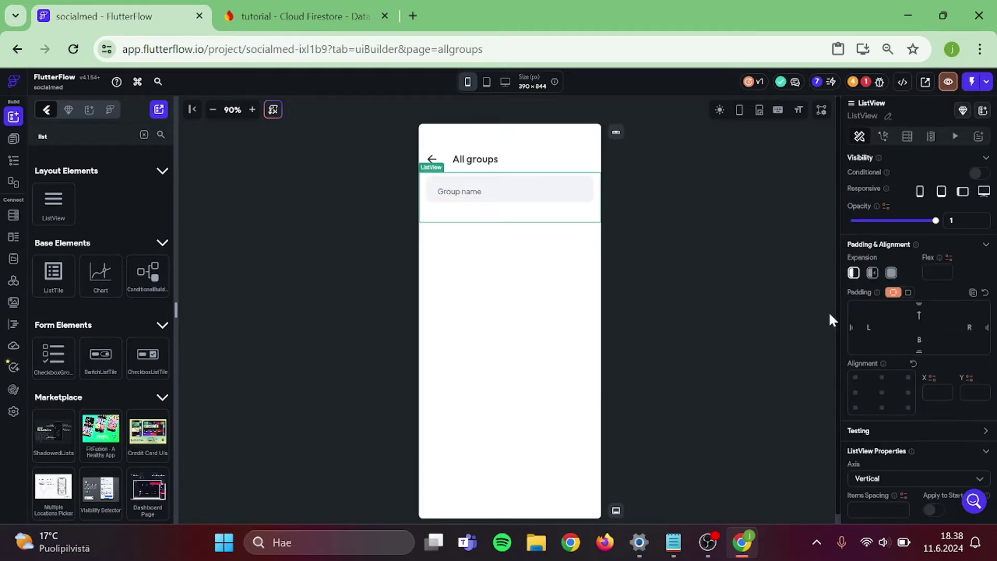
- Turn on Scrollable for the column containing the list
left_click(736, 259)
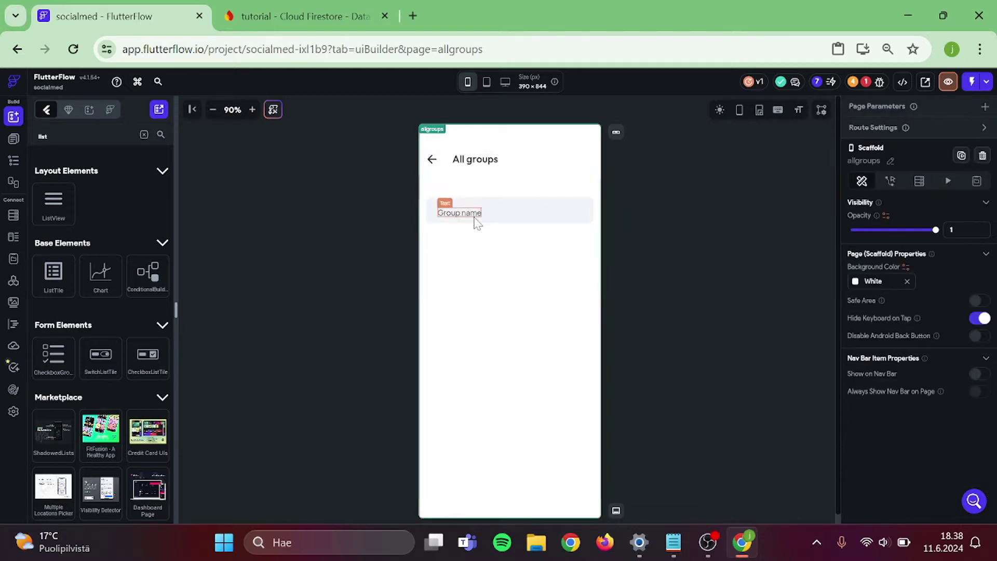
left_click(596, 229)
scroll(896, 366, "down", 5)
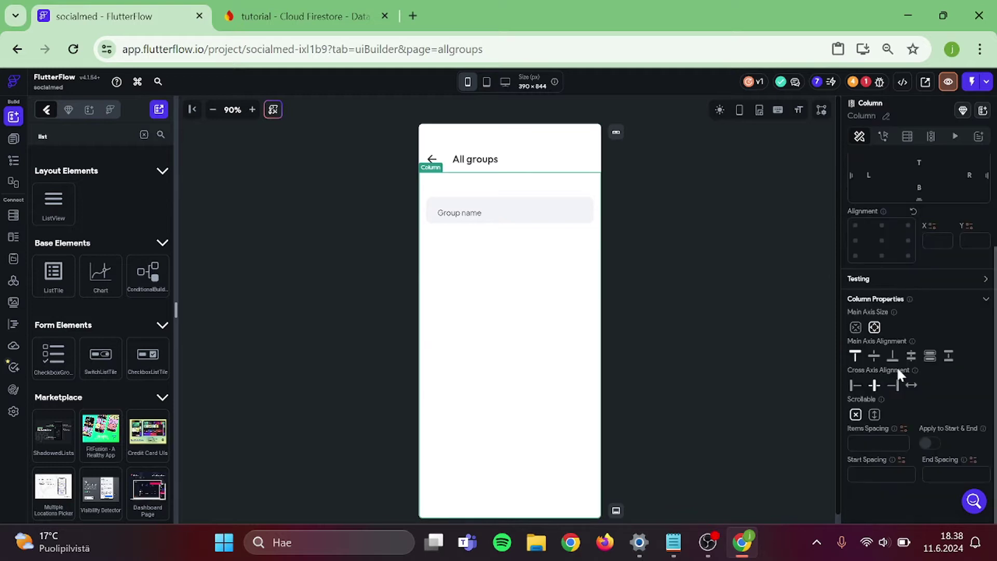
left_click(874, 414)
left_click(774, 322)
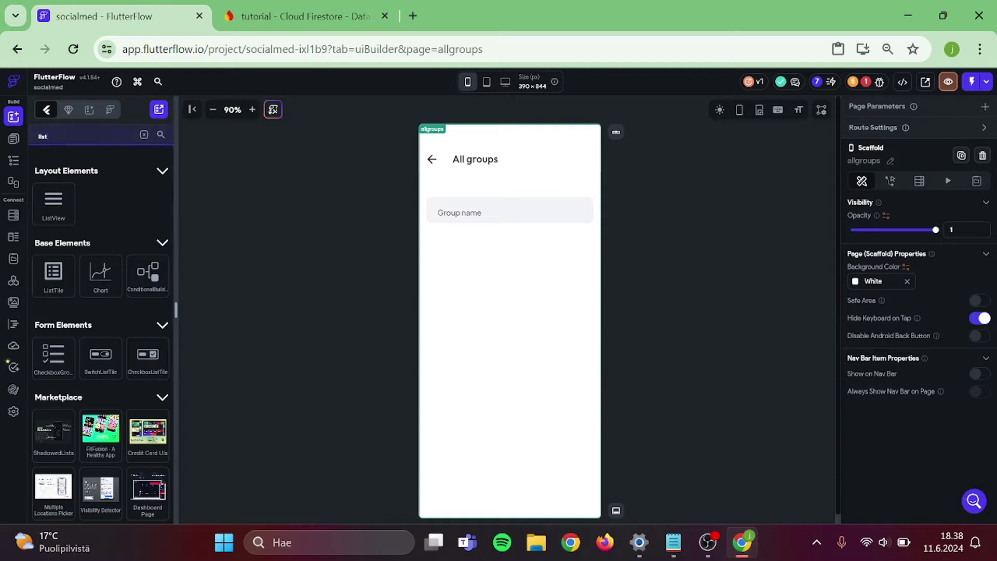
left_click(13, 140)
left_click(13, 116)
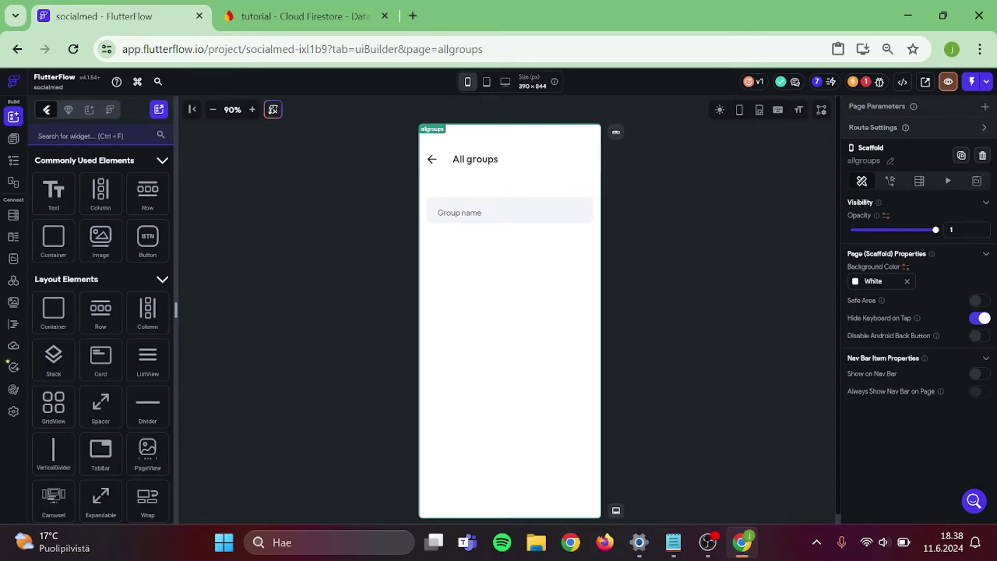
- Add a button labelled 'Create a group' above the Group name card
type("button")
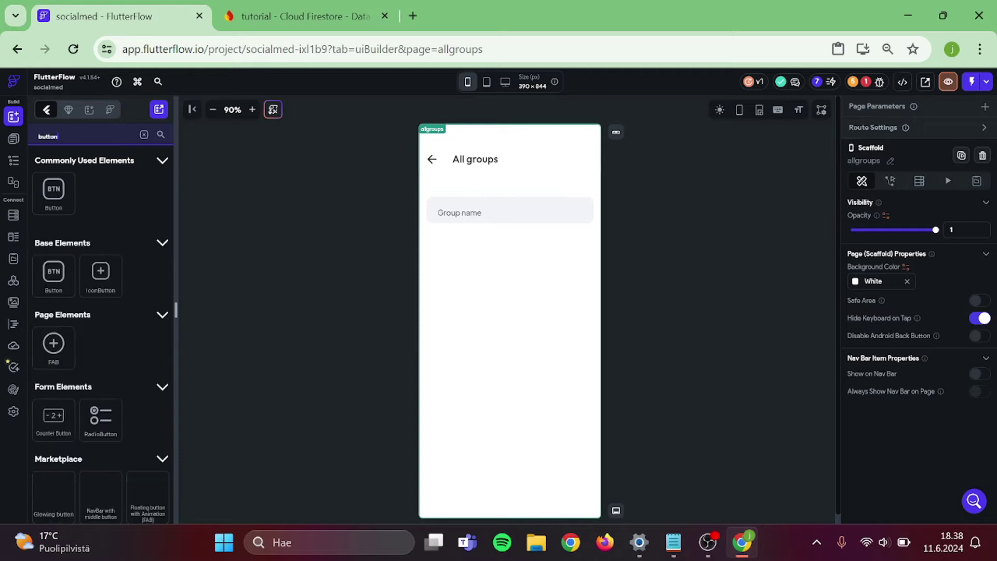
left_click_drag(477, 186, 473, 188)
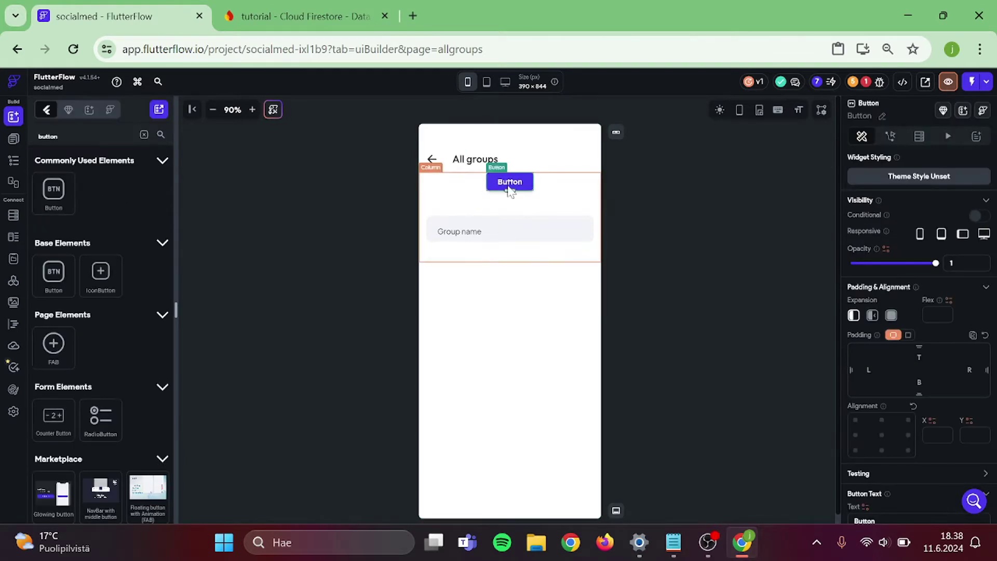
scroll(883, 332, "down", 1)
scroll(884, 351, "down", 2)
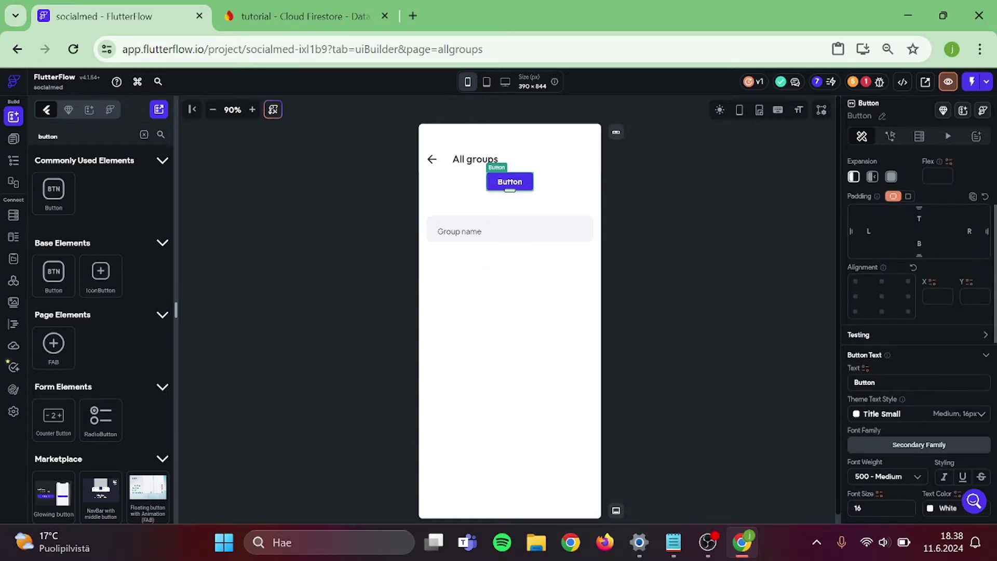
double_click(876, 383)
type("C")
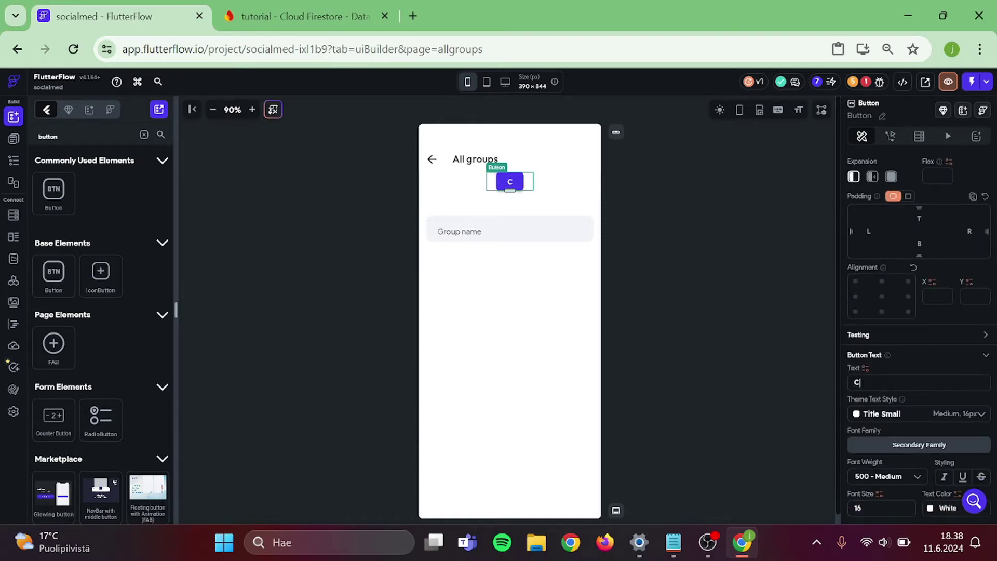
type("reate a group")
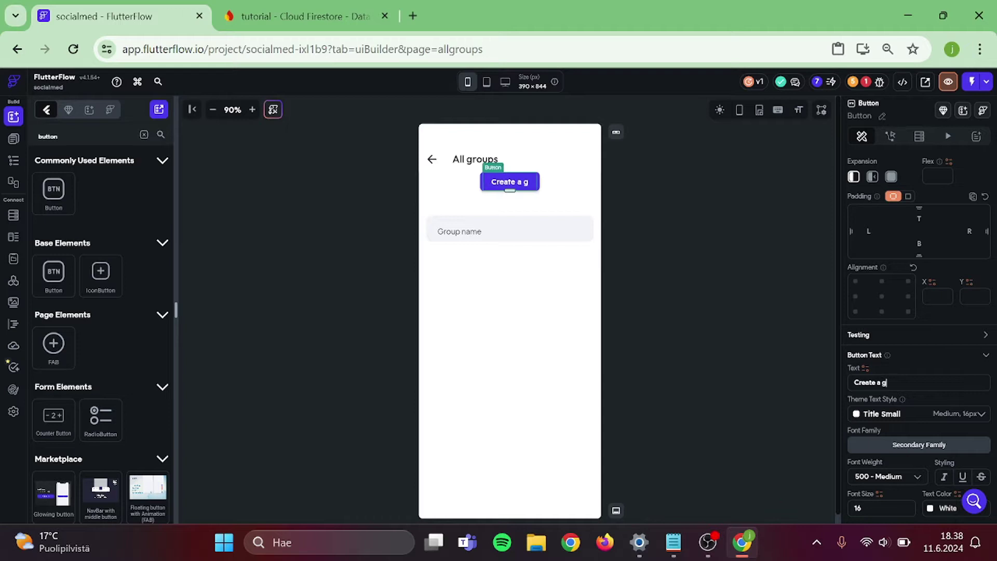
left_click(737, 285)
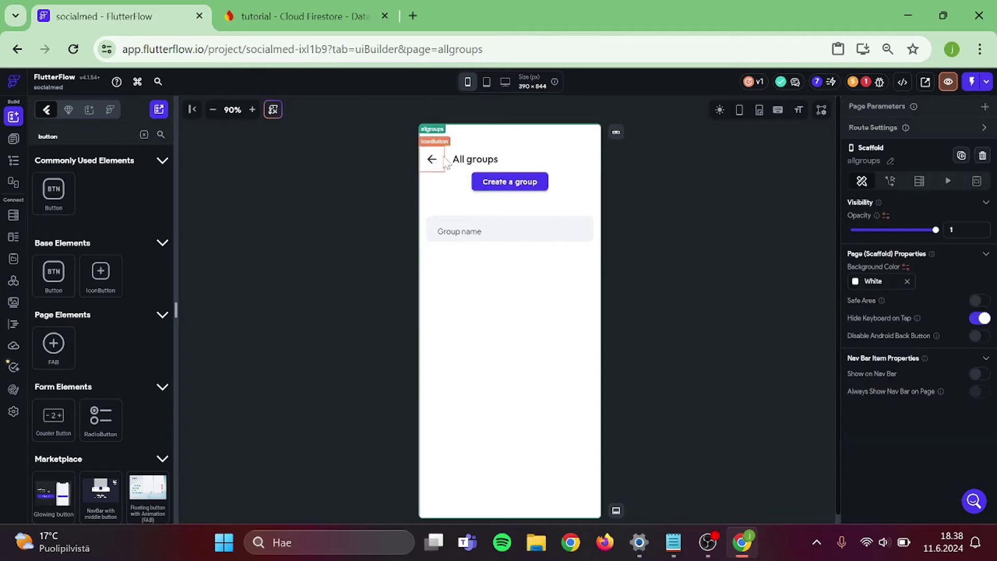
- Give the back arrow IconButton an On Tap Navigate Back action
left_click(433, 162)
left_click(889, 136)
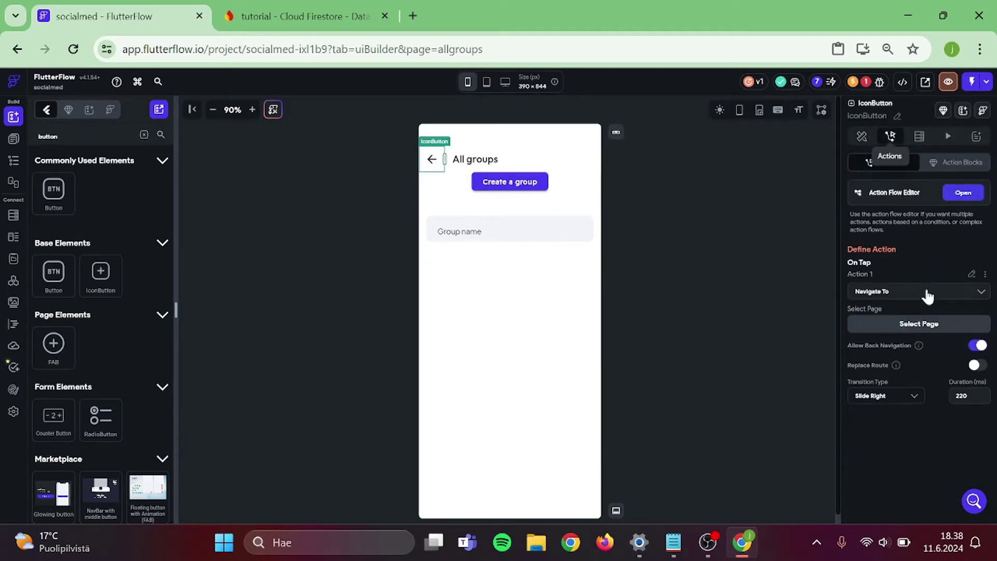
left_click(893, 294)
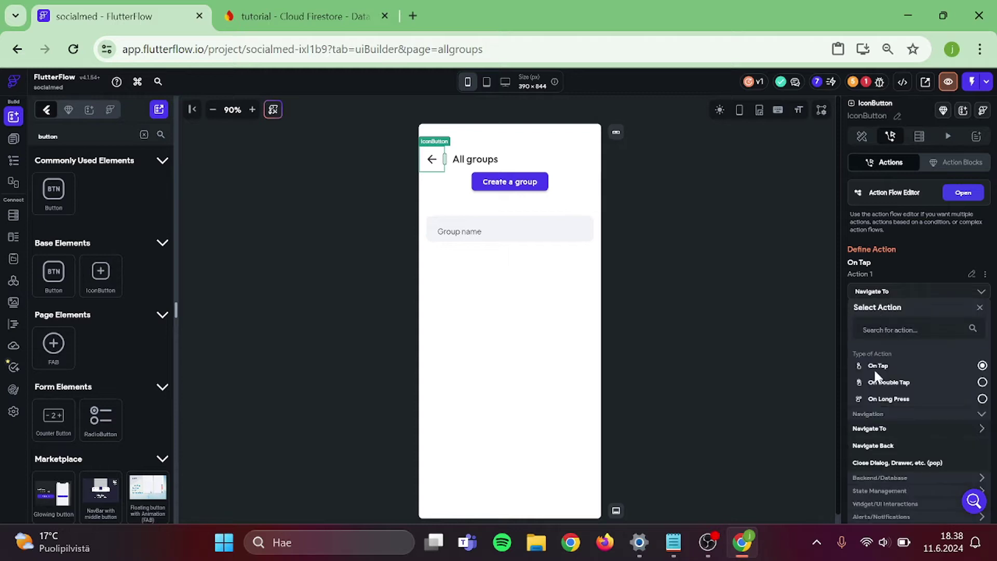
left_click(886, 445)
left_click(717, 195)
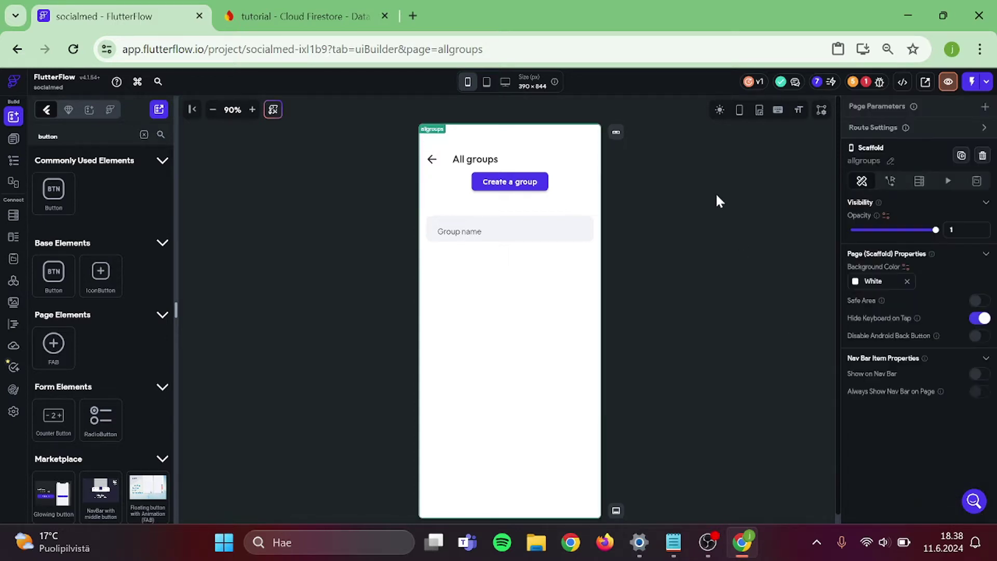
left_click(15, 161)
- On HomePage, duplicate the Log out/Post row and delete the copied Log out button
left_click(12, 138)
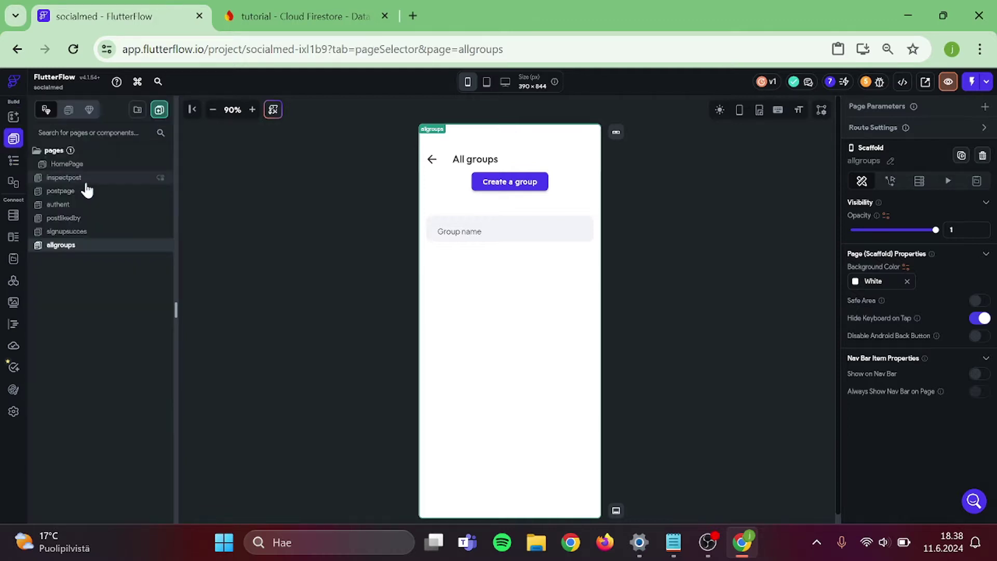
left_click(93, 165)
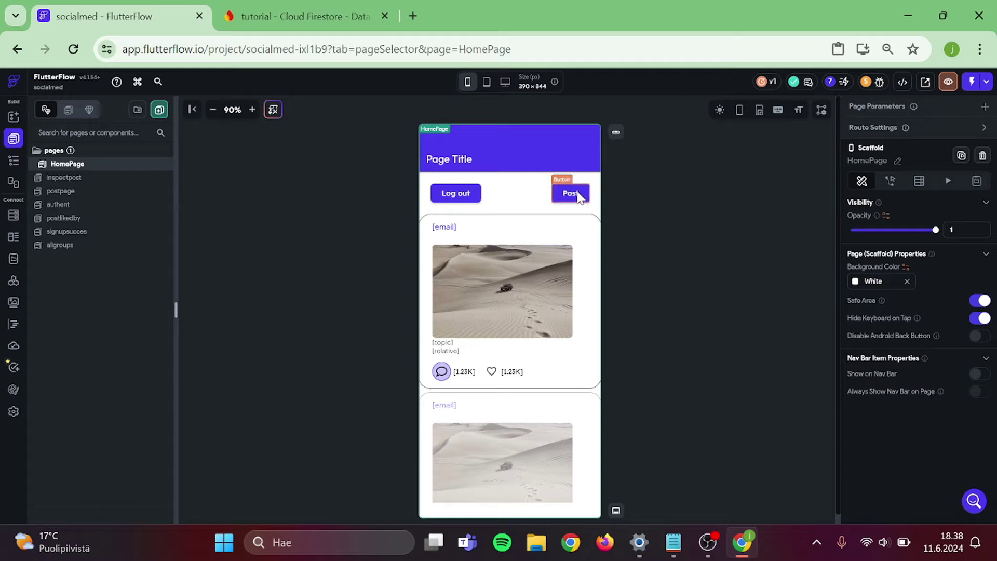
left_click(525, 204)
right_click(525, 204)
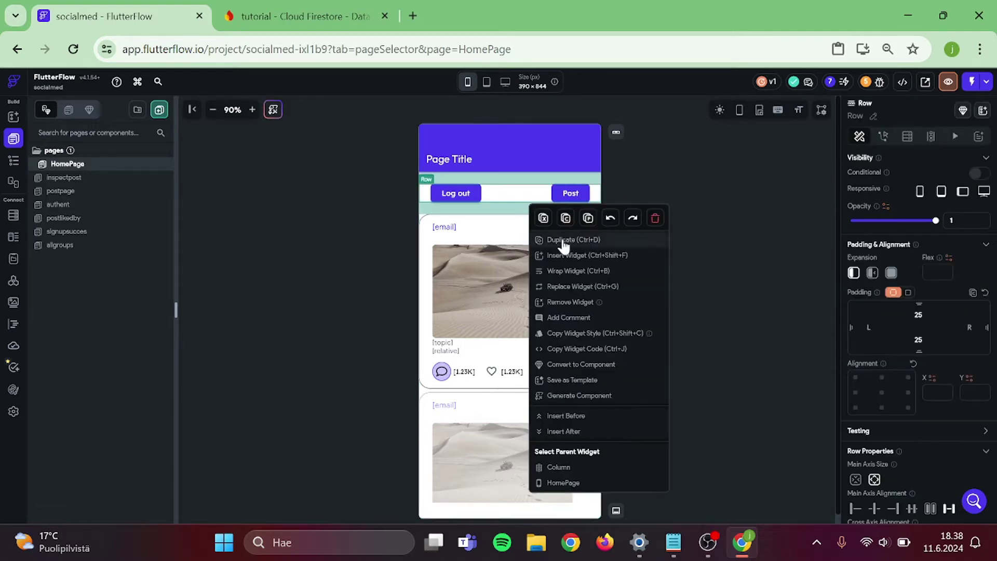
left_click(597, 240)
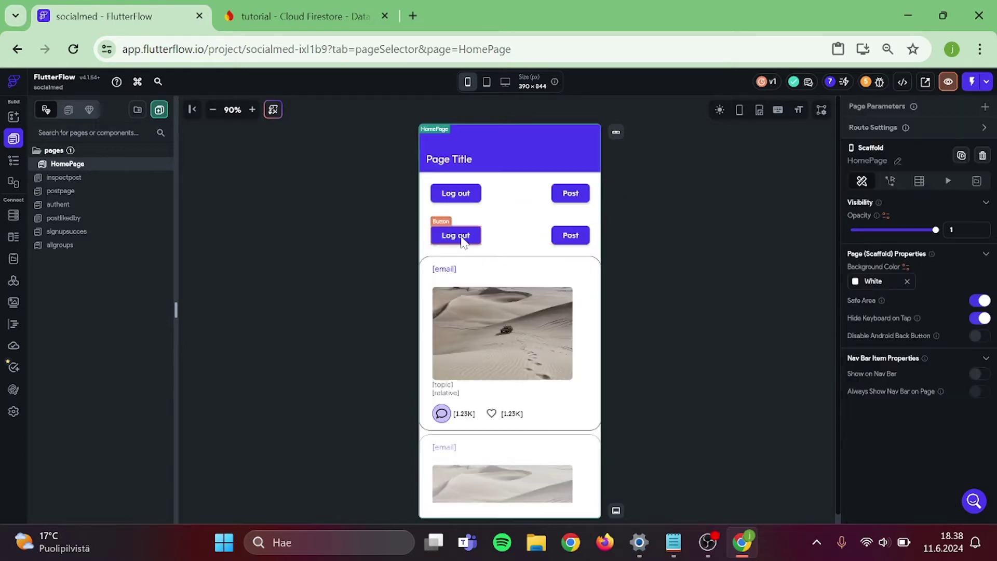
left_click(464, 242)
key("Delete")
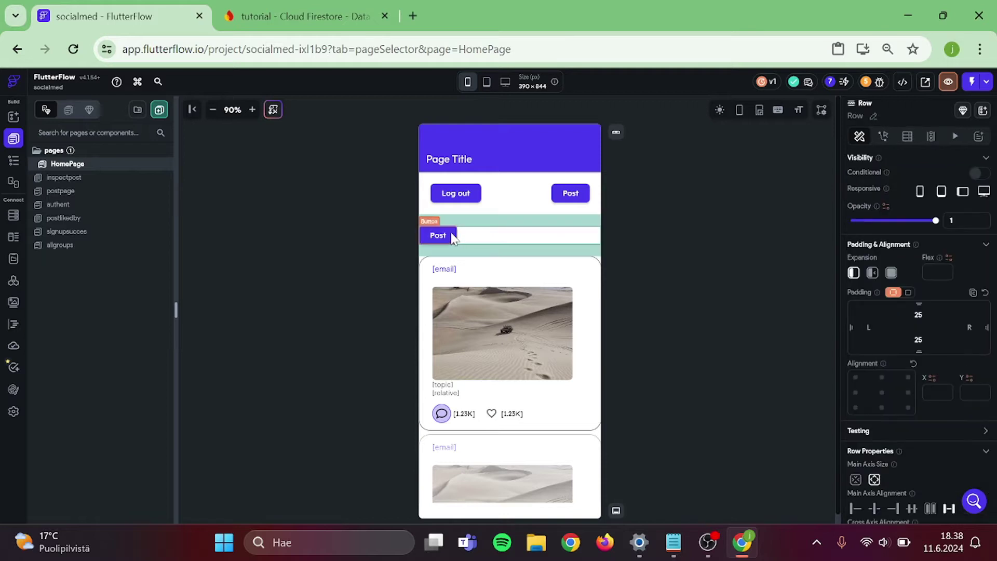
- Rename the copied Post button to 'Groups'
scroll(948, 285, "down", 4)
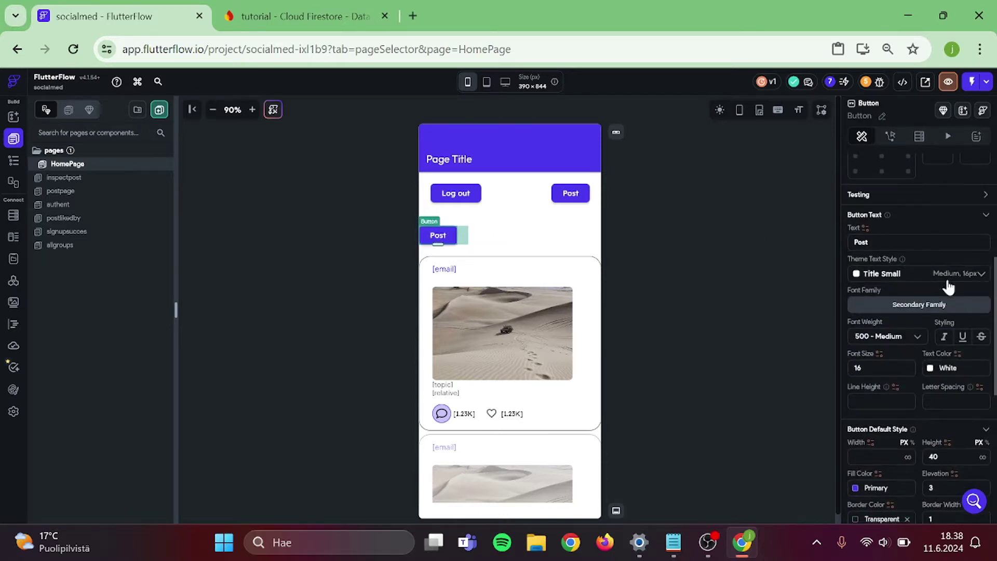
left_click(918, 243)
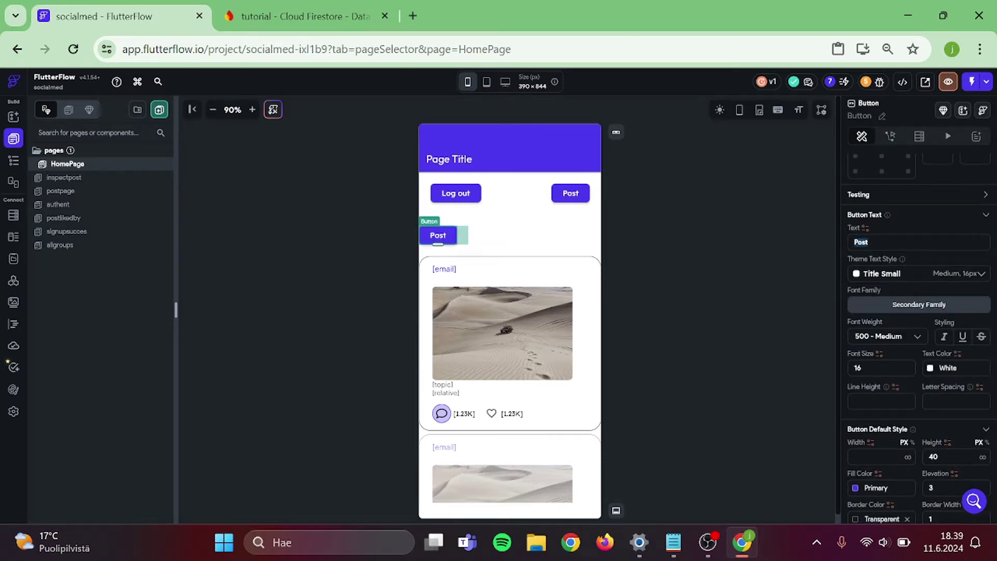
type("Groups")
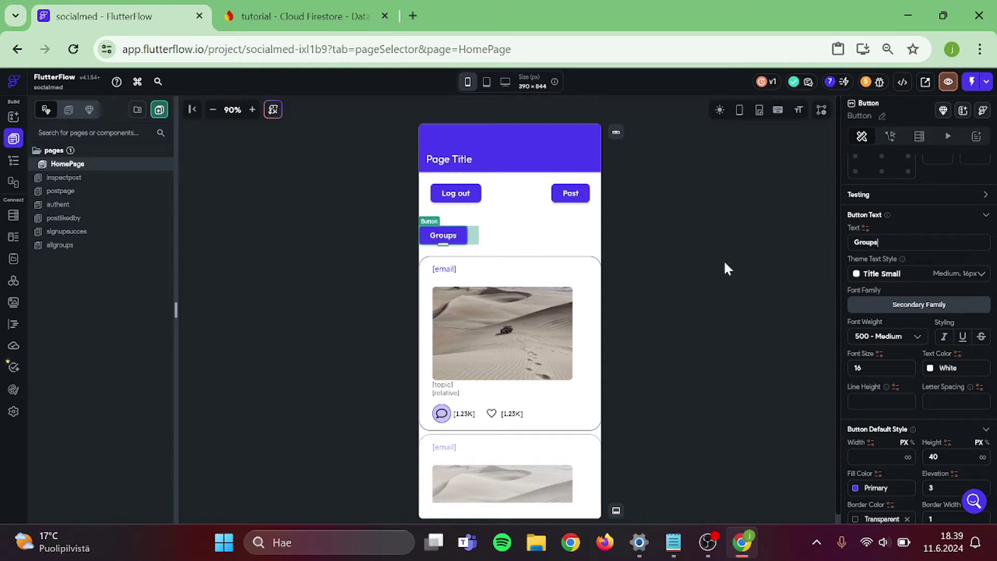
left_click(726, 268)
- Make the Groups button navigate to the allgroups page
left_click(890, 136)
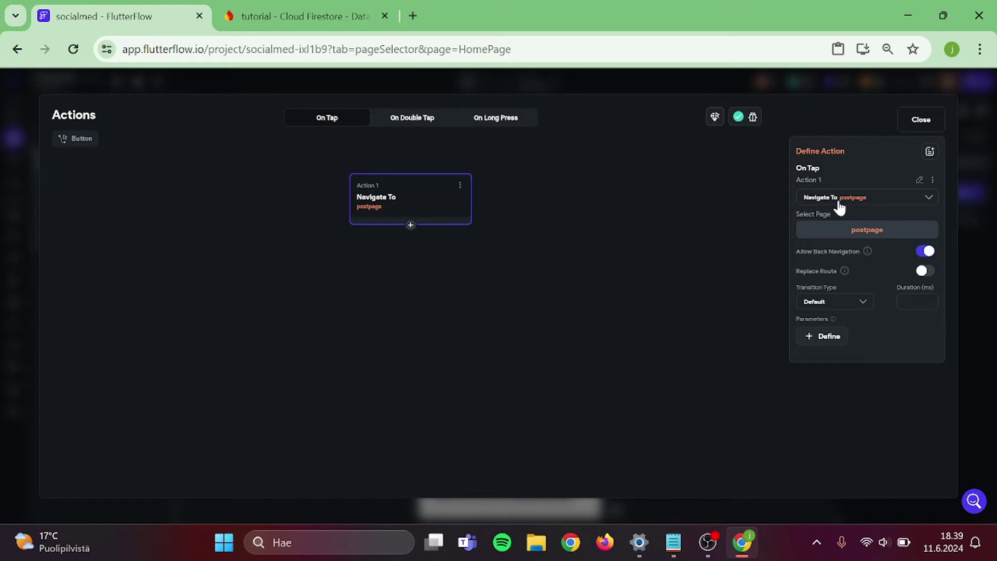
left_click(840, 202)
type("group")
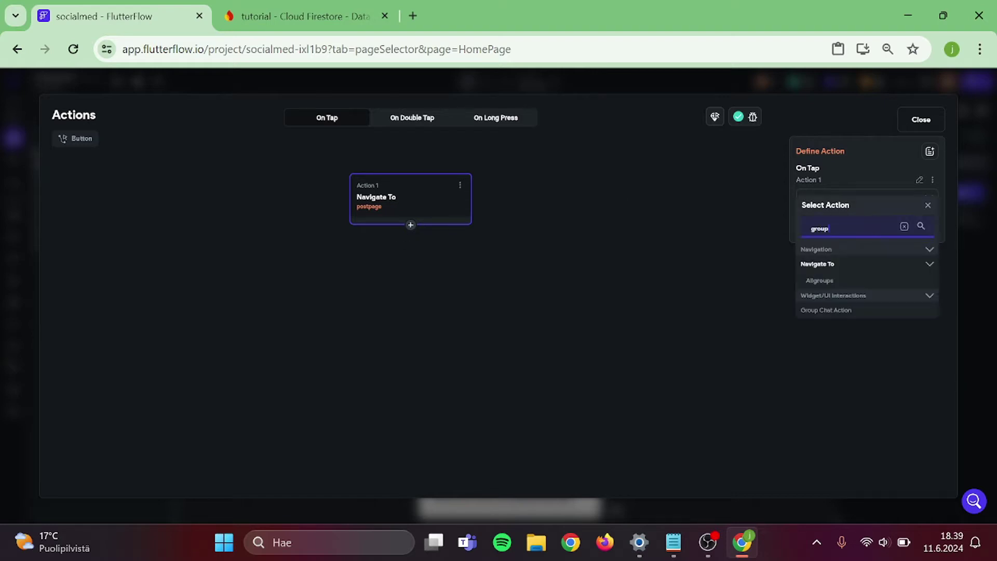
left_click(838, 284)
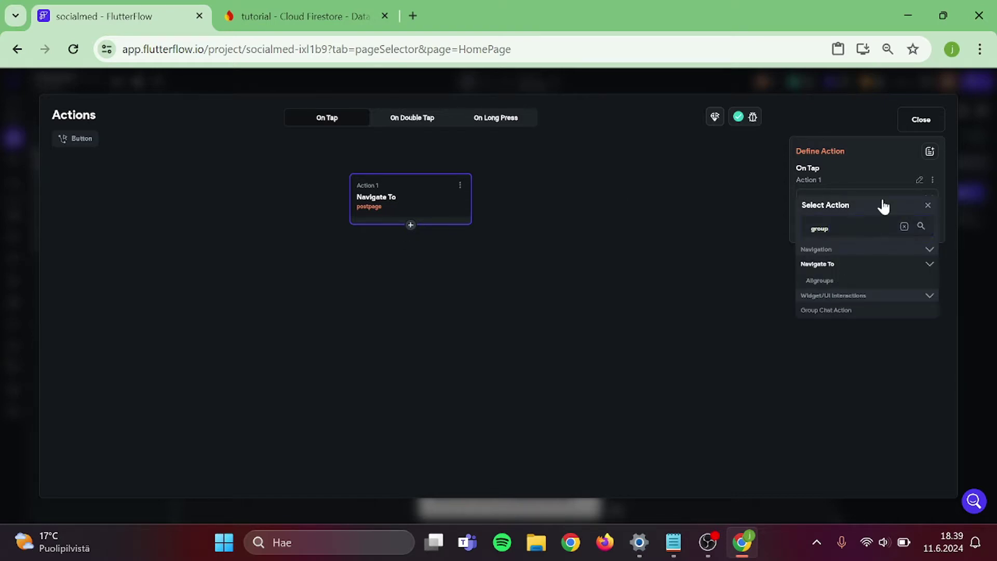
left_click(923, 123)
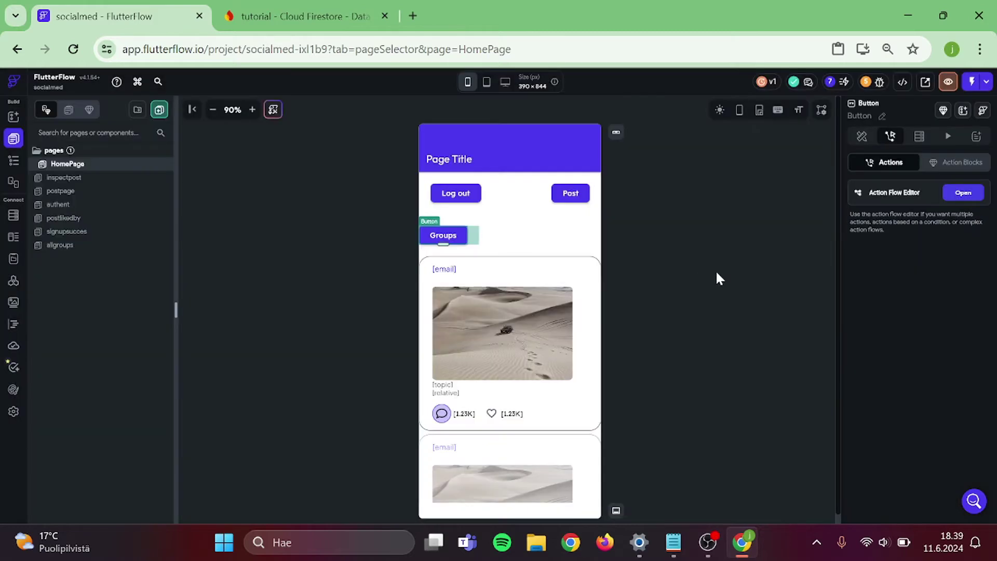
left_click(717, 278)
left_click(509, 238)
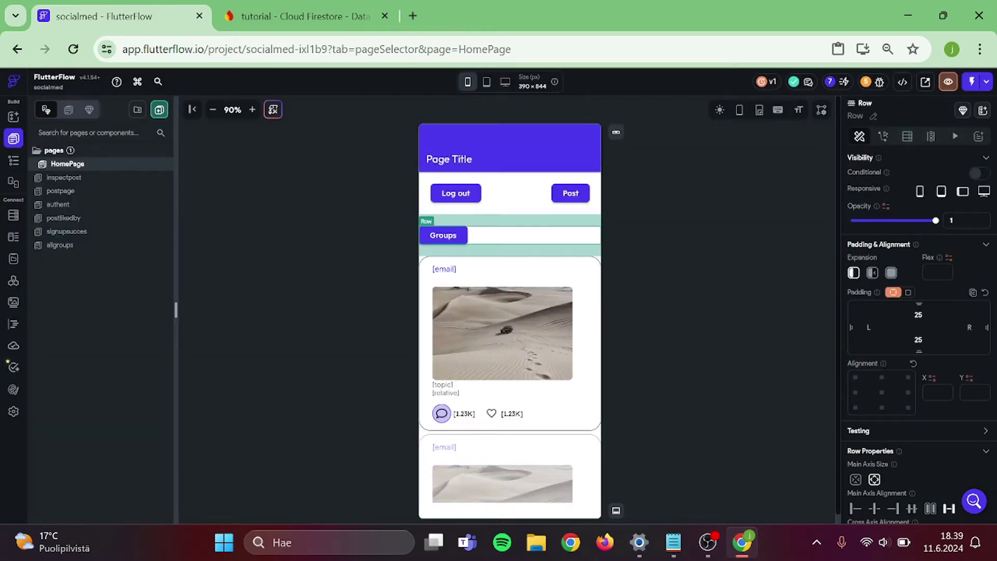
left_click(737, 277)
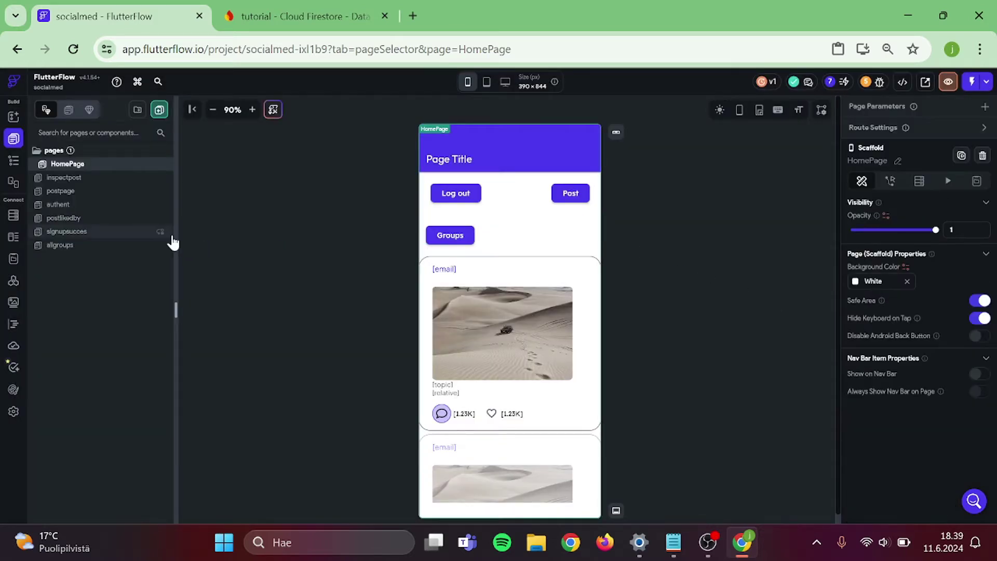
- Create a page named groupage from the Details 01 - Yoga Class template with Default Theme
left_click(160, 109)
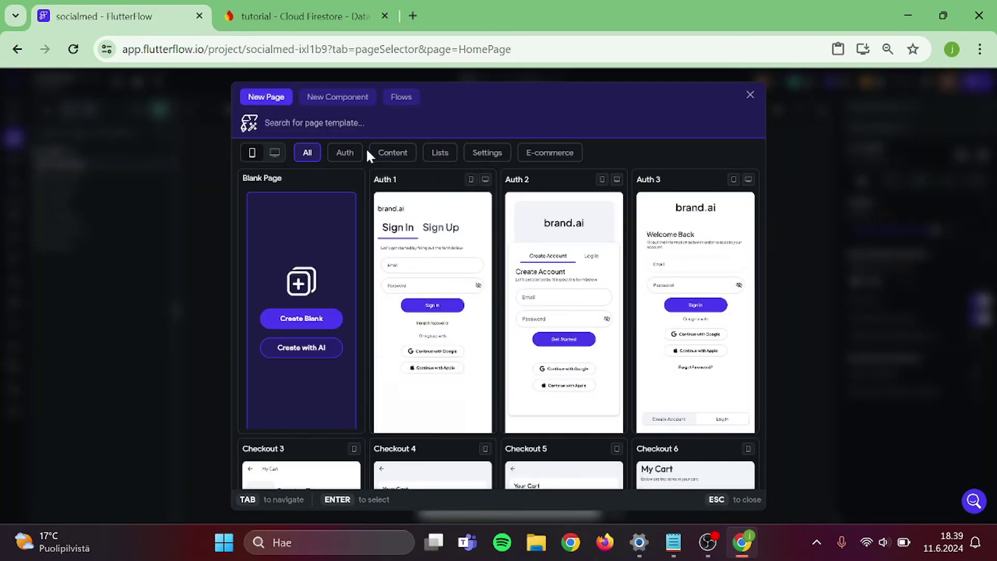
left_click(390, 153)
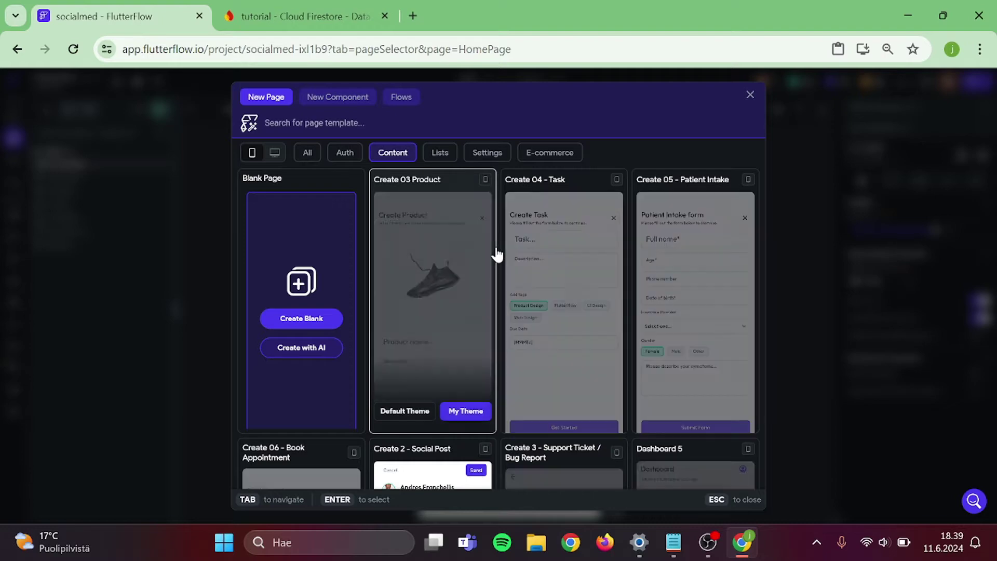
scroll(575, 296, "down", 3)
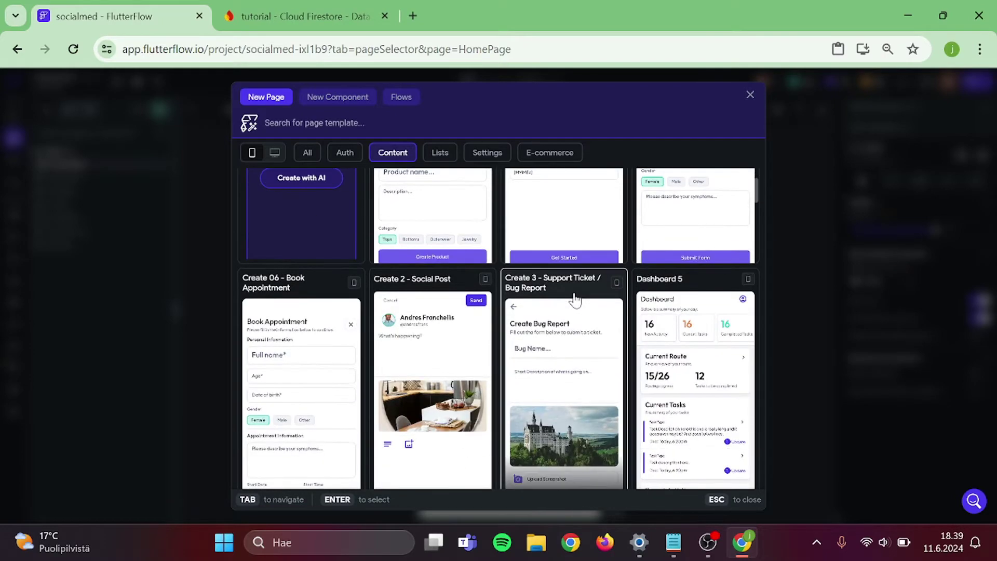
scroll(575, 300, "down", 5)
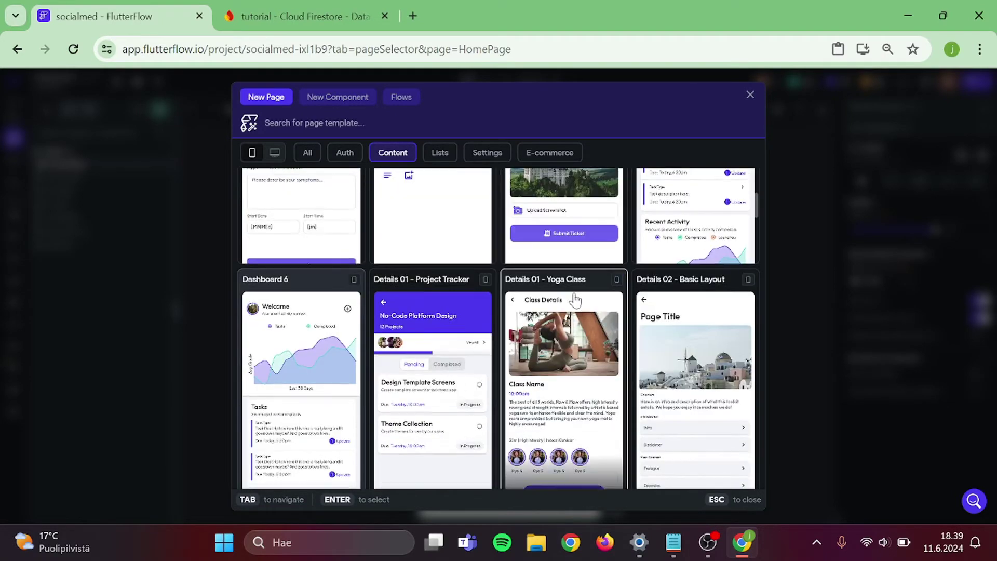
scroll(575, 299, "down", 1)
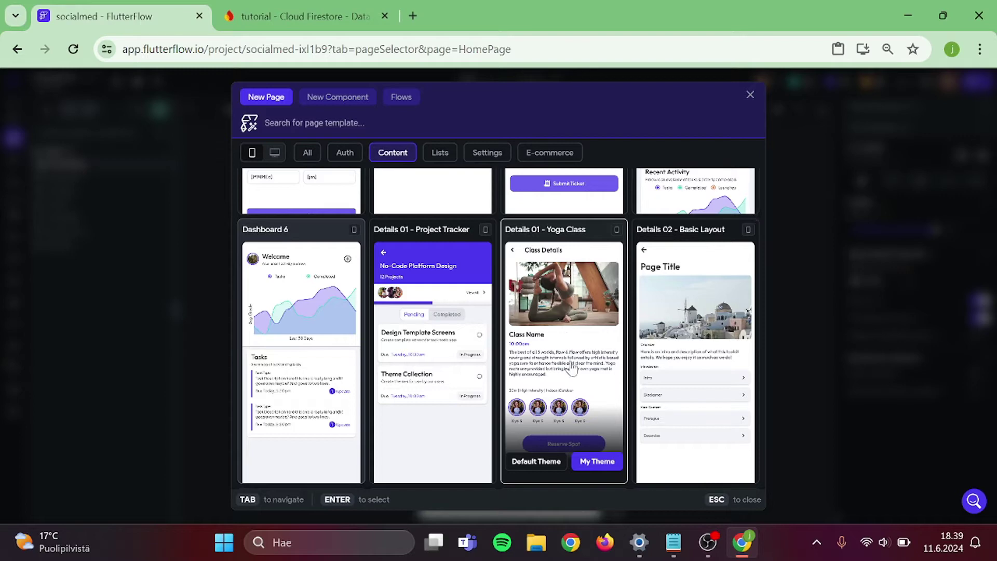
scroll(571, 366, "down", 1)
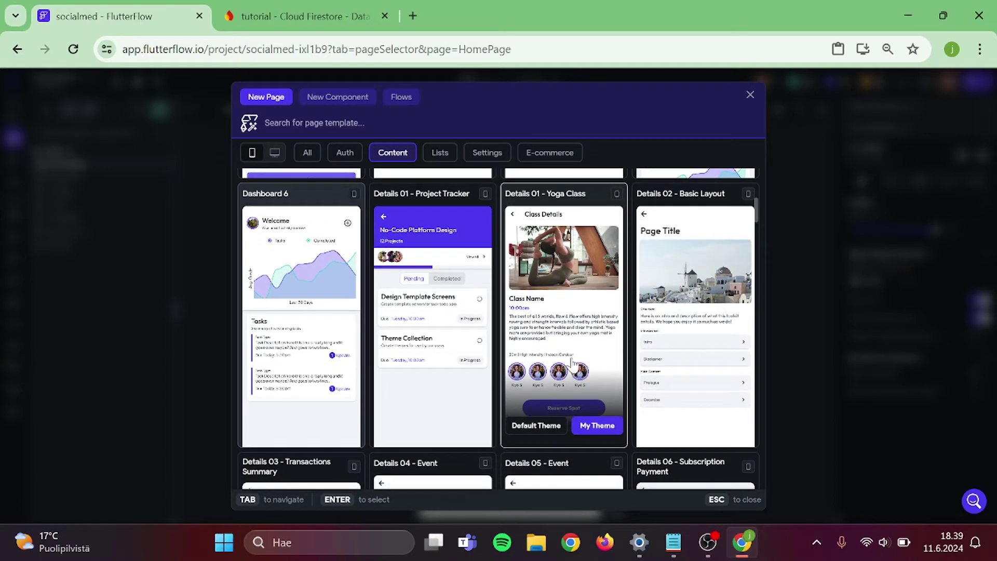
left_click(582, 366)
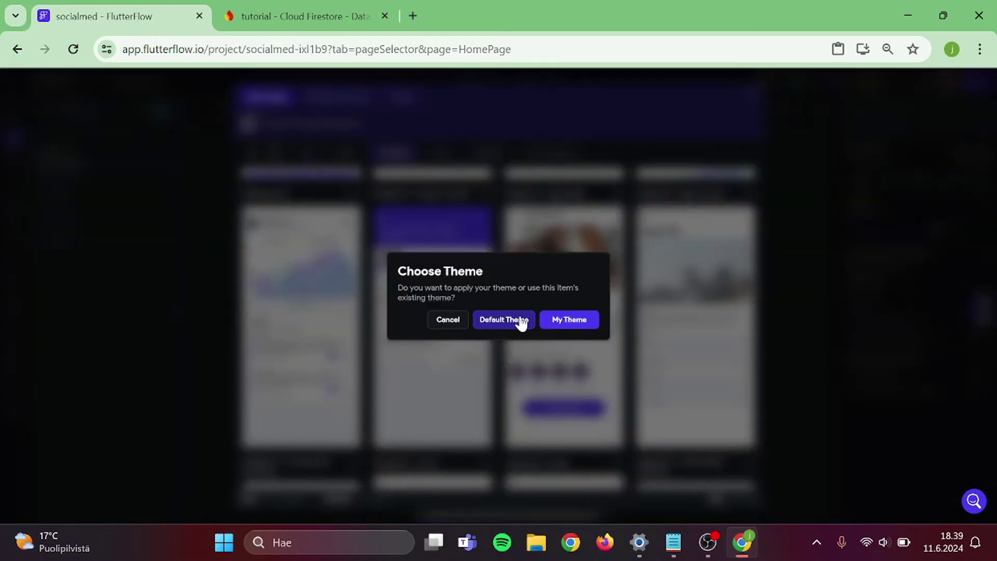
left_click(518, 321)
key("ctrl+a")
type("gro")
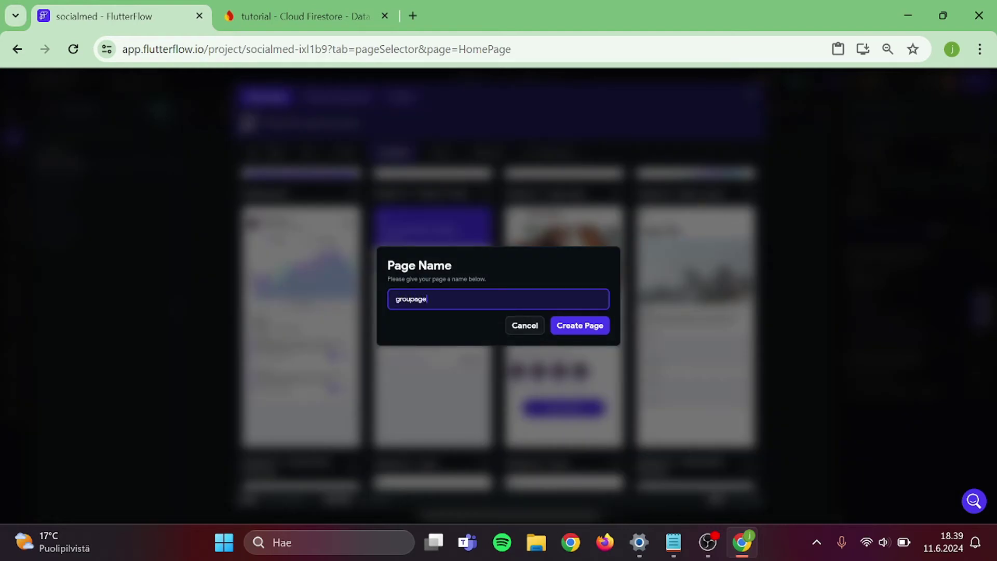
left_click(574, 327)
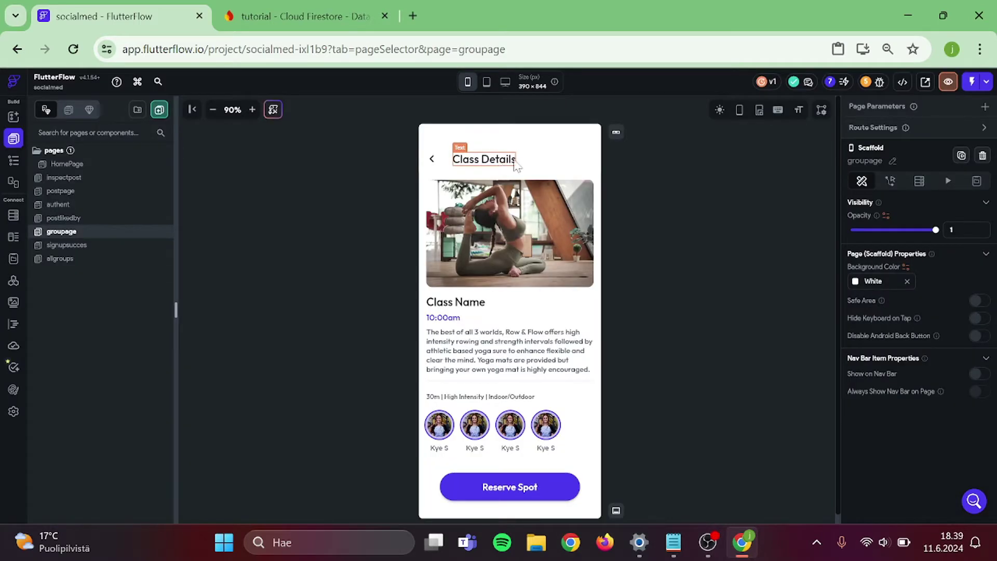
- Retitle the page 'Groupname' and delete the description paragraph
left_click(484, 159)
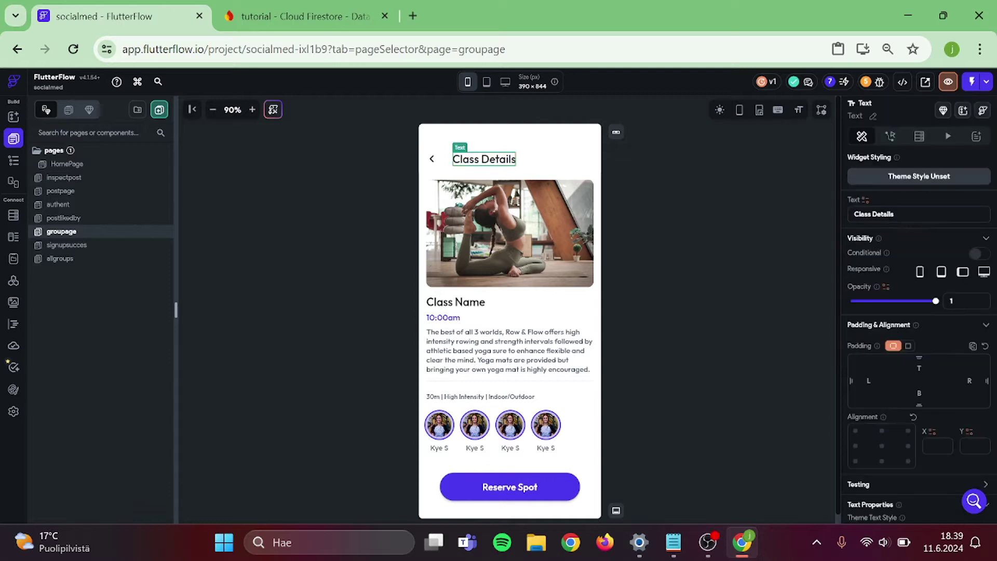
left_click(883, 214)
type("G")
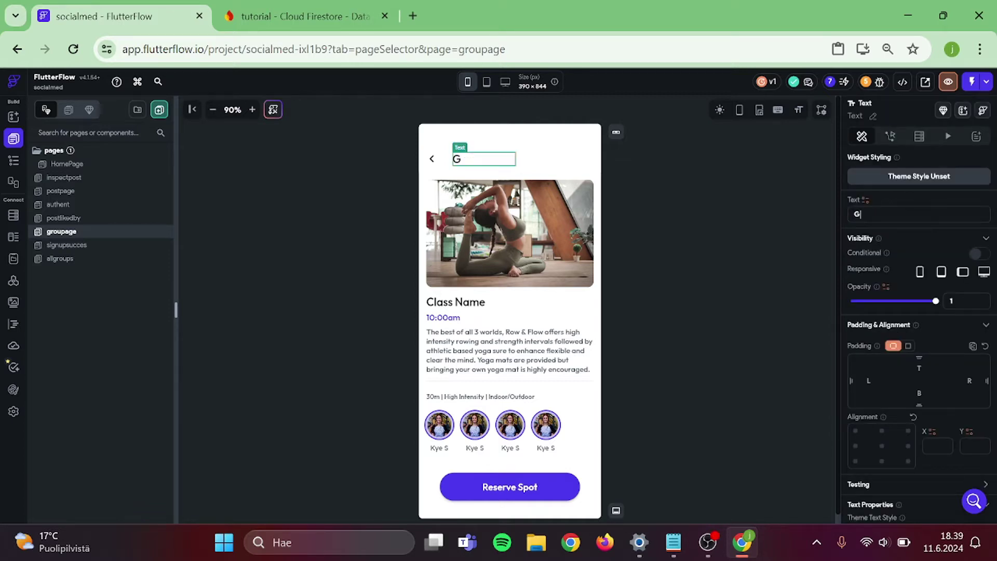
type("roupname")
left_click(742, 266)
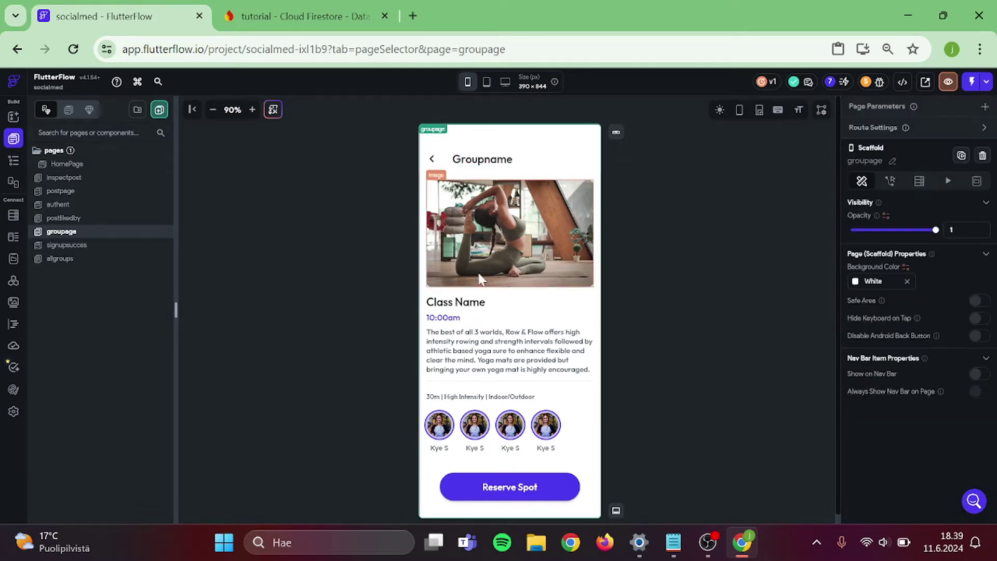
left_click(511, 304)
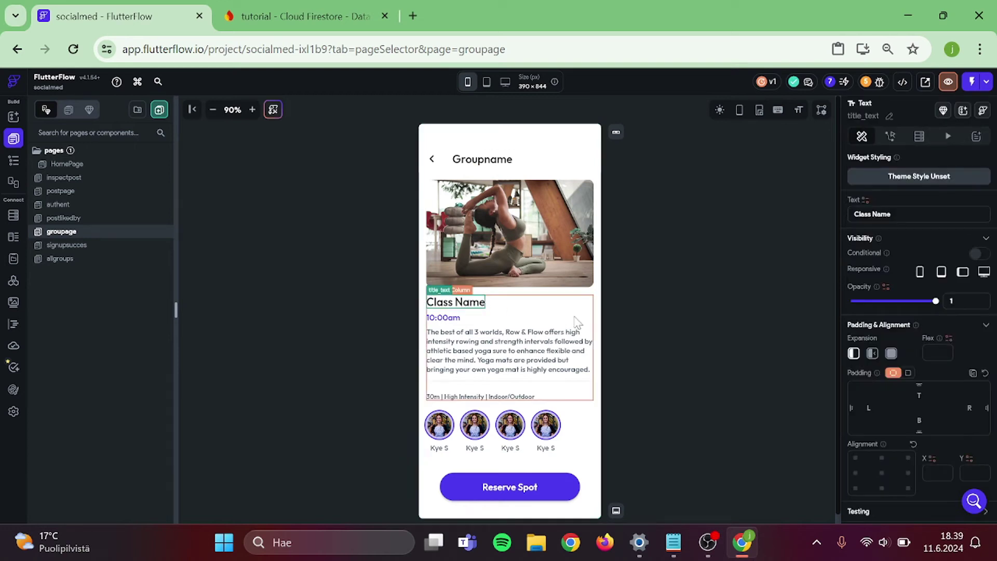
left_click(689, 294)
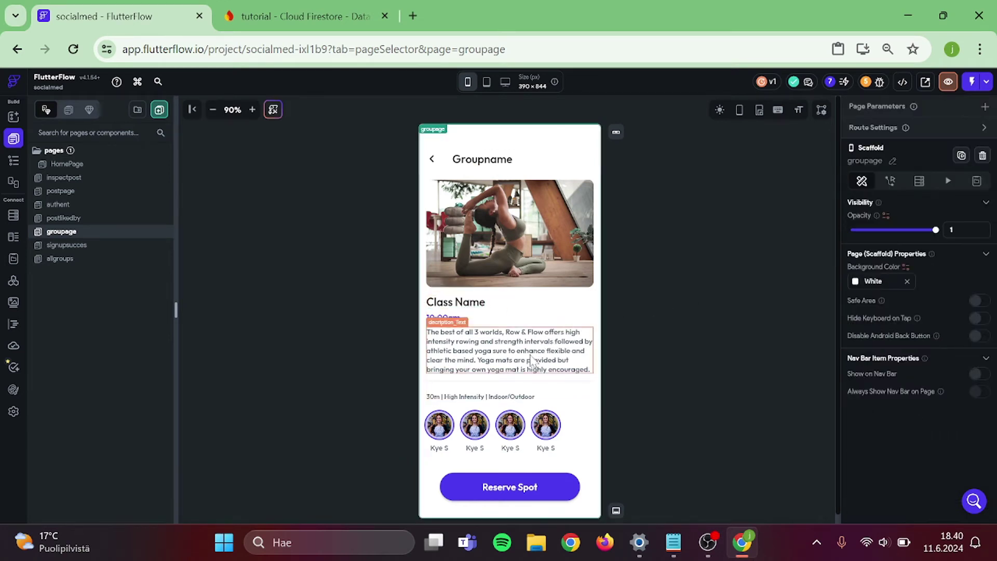
left_click(591, 347)
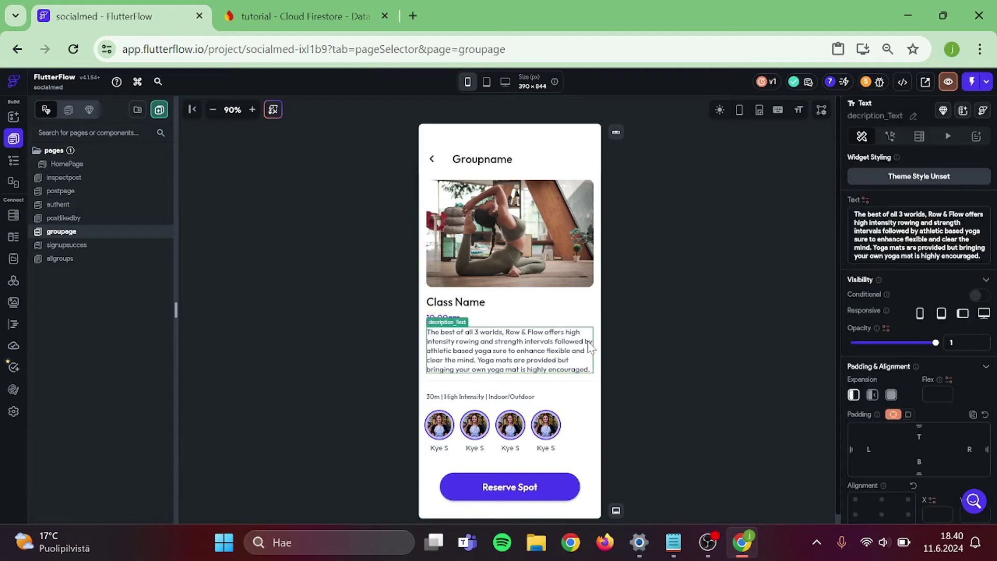
key("Delete")
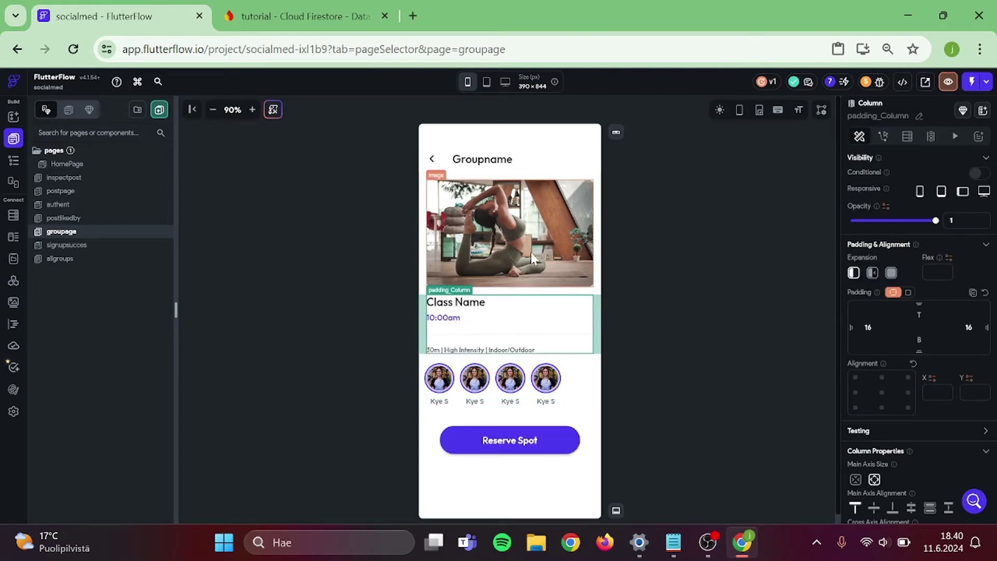
- Rename the Class Name heading to 'Owner'
left_click(531, 251)
left_click(551, 319)
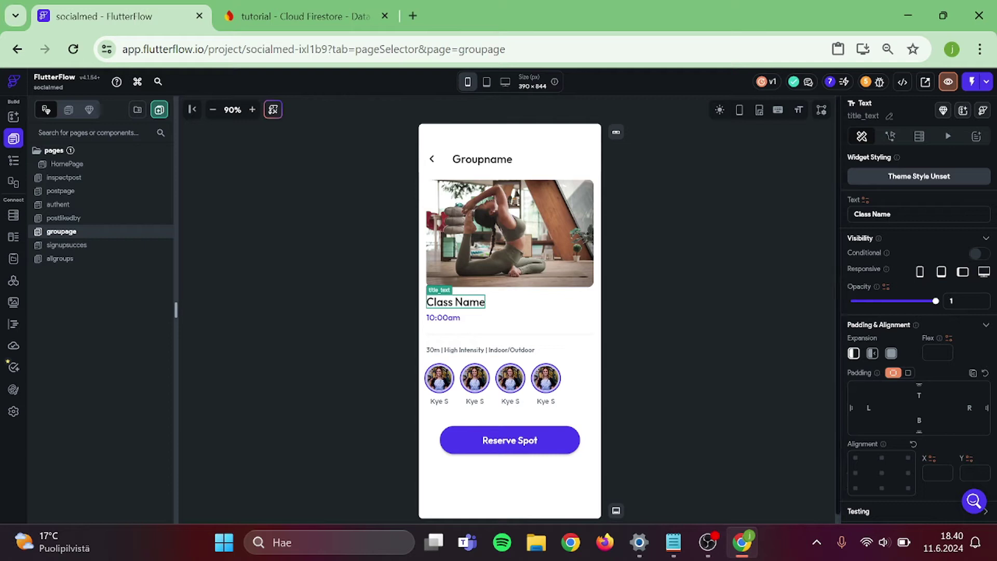
key("ctrl+a")
key("BackSpace")
type("Ow")
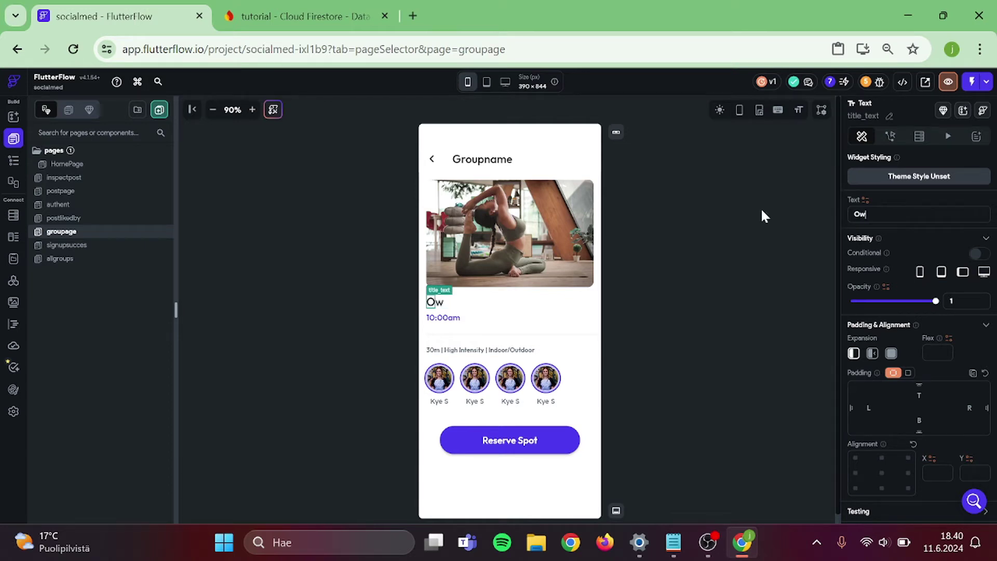
type("ner")
left_click(642, 254)
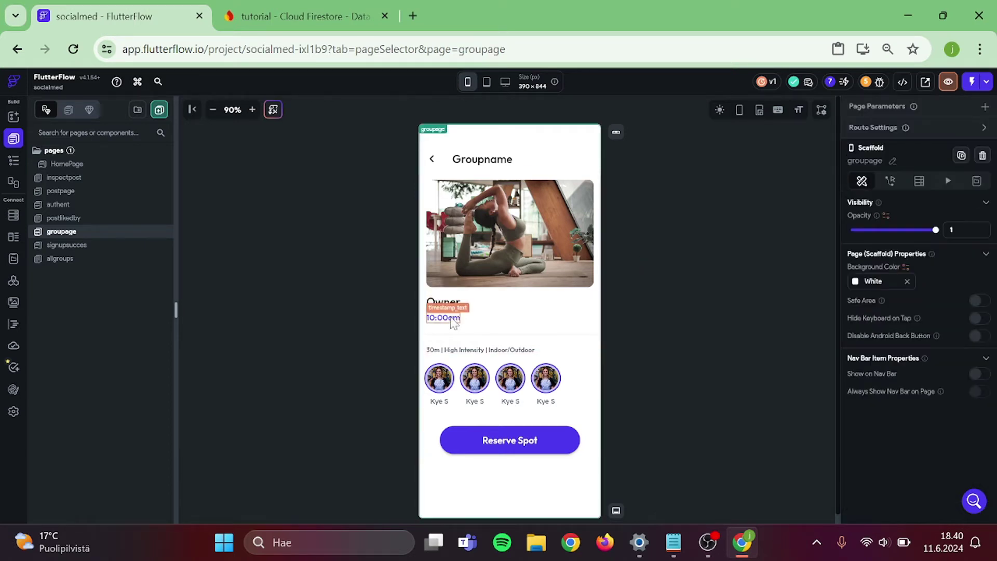
- Delete the 10:00am time, avatar row, Reserve Spot button and intensity tagline
left_click(454, 323)
key("Delete")
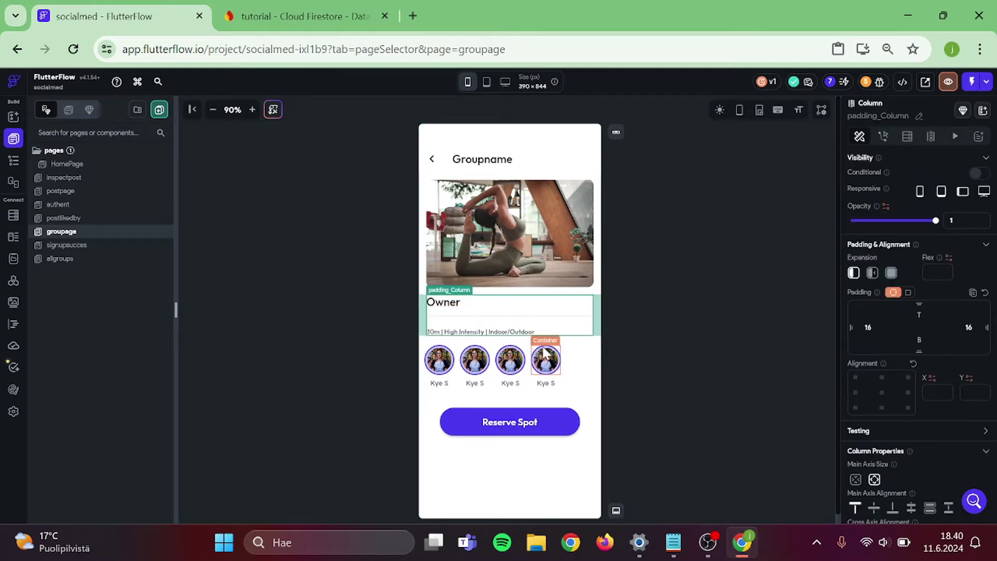
left_click(528, 375)
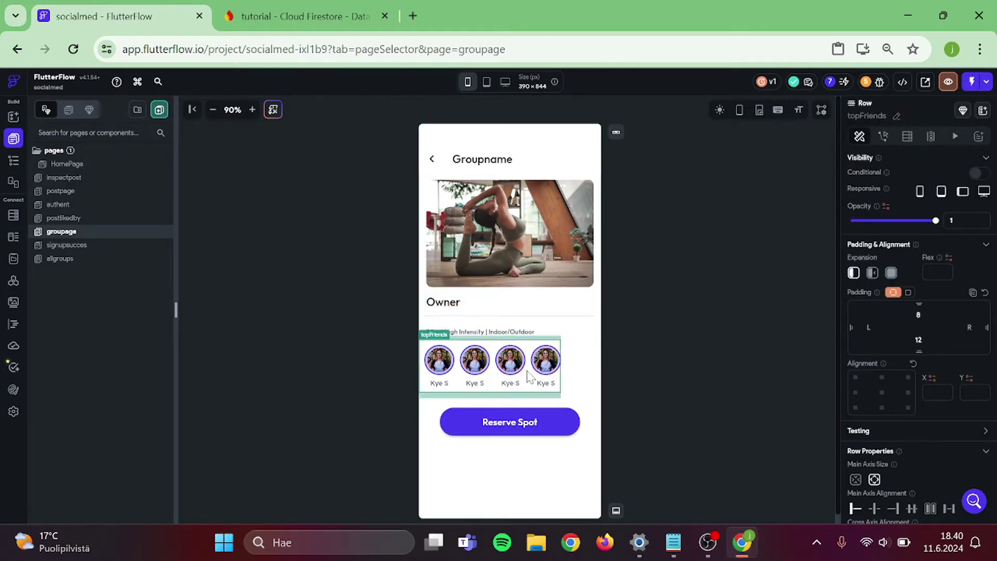
key("Delete")
left_click(529, 376)
key("Delete")
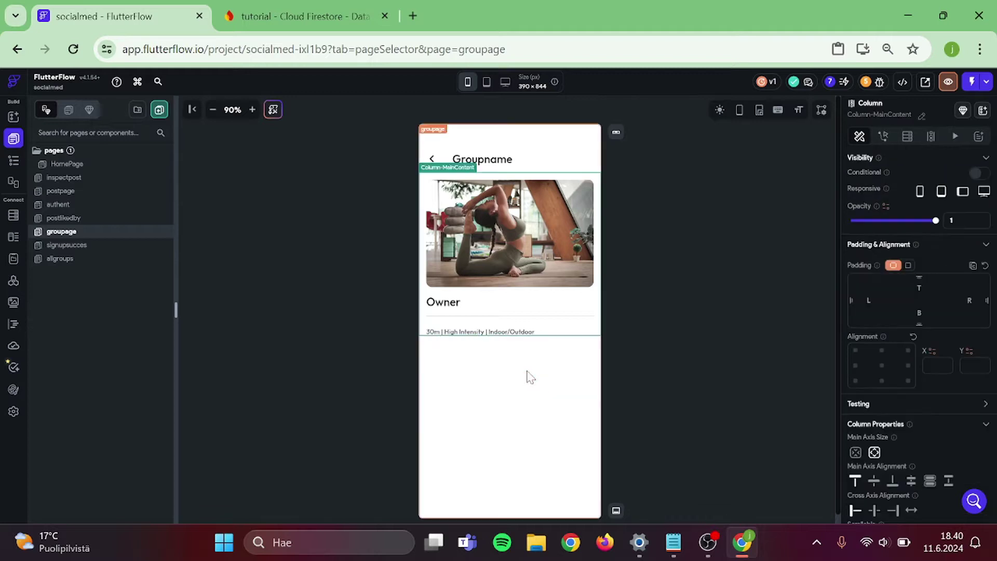
left_click(528, 333)
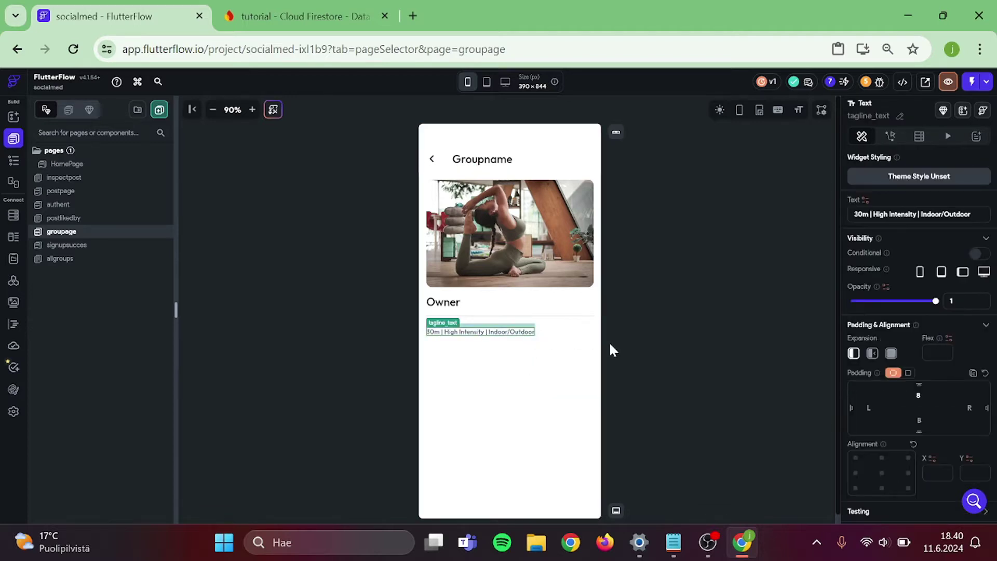
key("Delete")
left_click(15, 117)
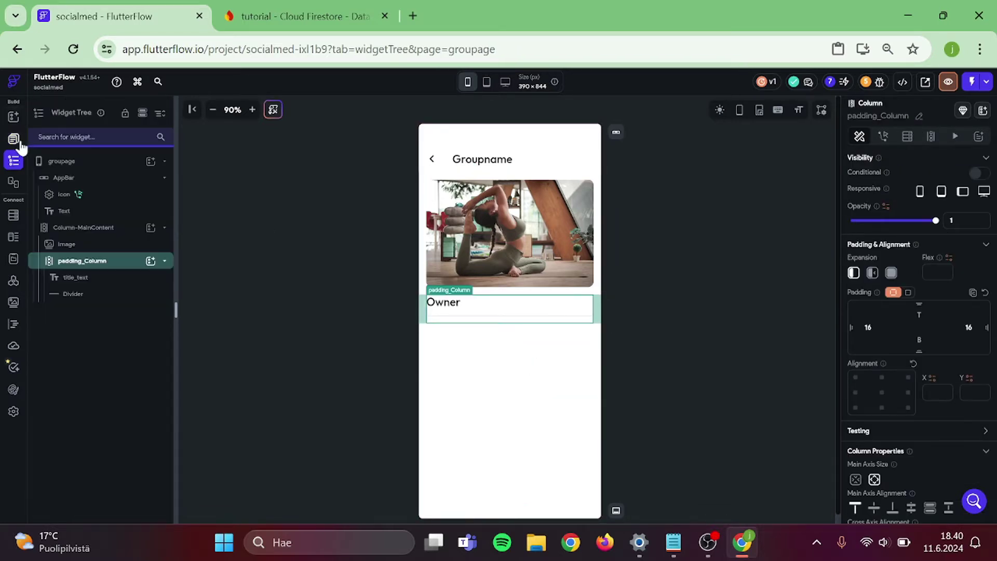
left_click(14, 139)
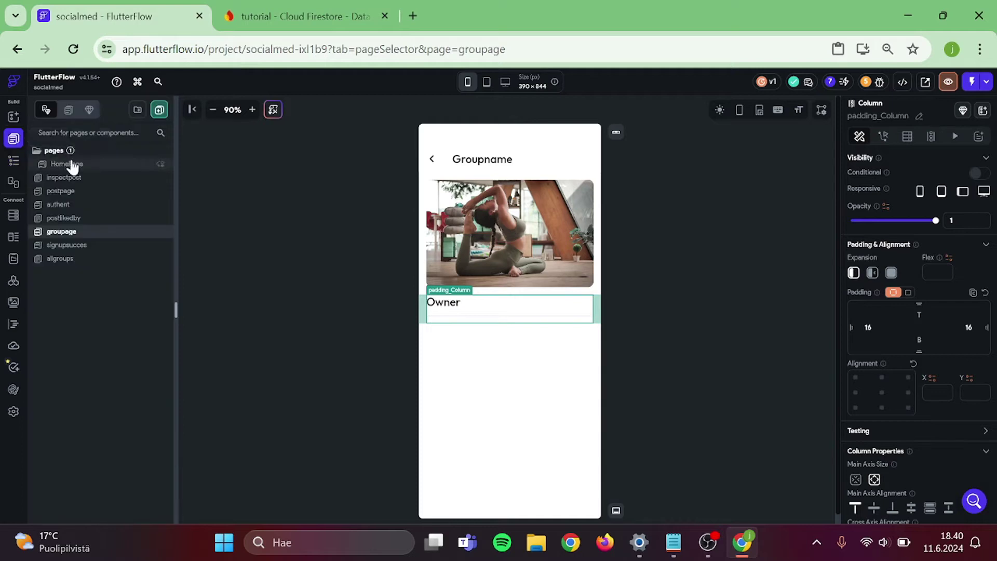
- Copy HomePage's posts ListView and select groupage's main content column to receive it
left_click(67, 164)
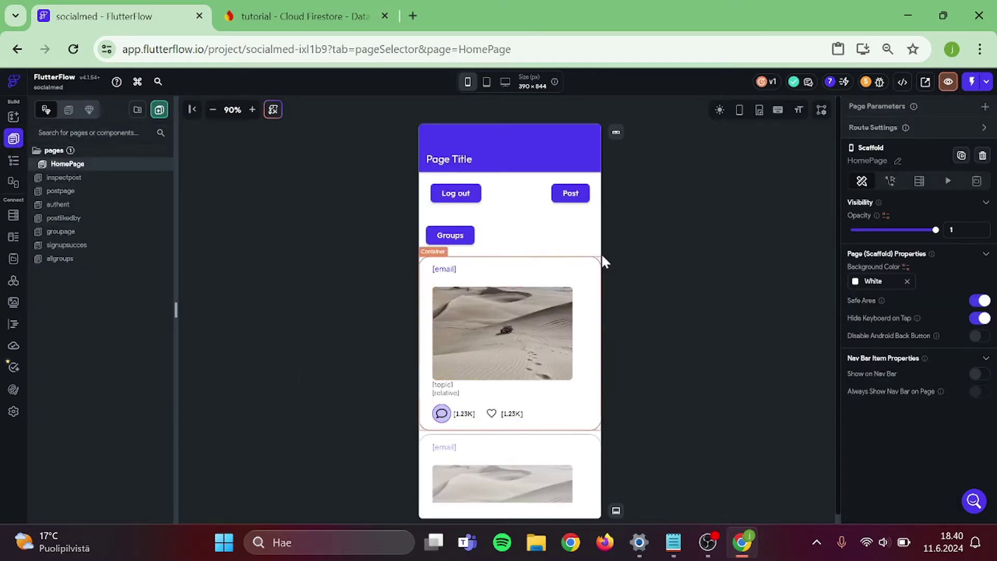
left_click(600, 265)
left_click(14, 160)
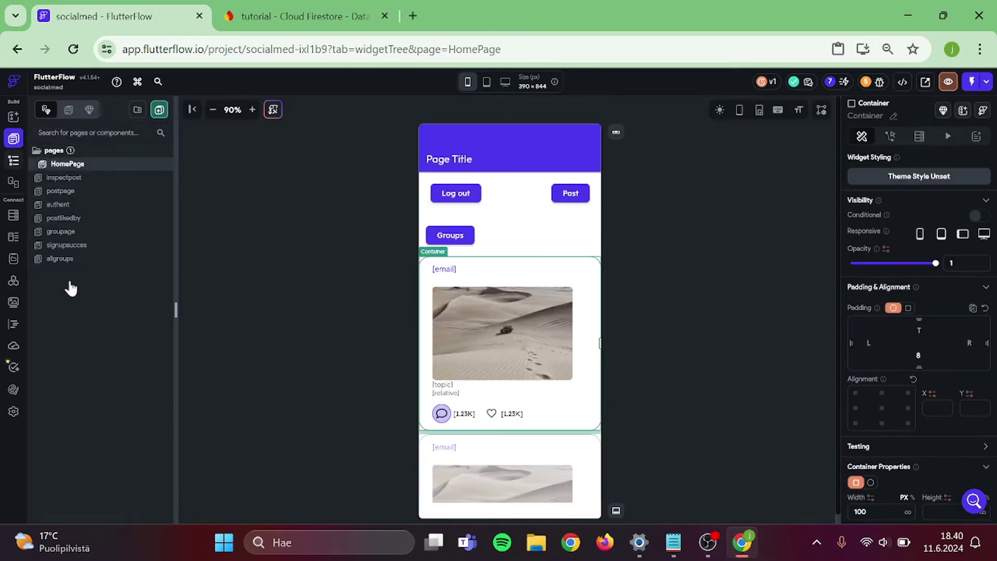
left_click(70, 278)
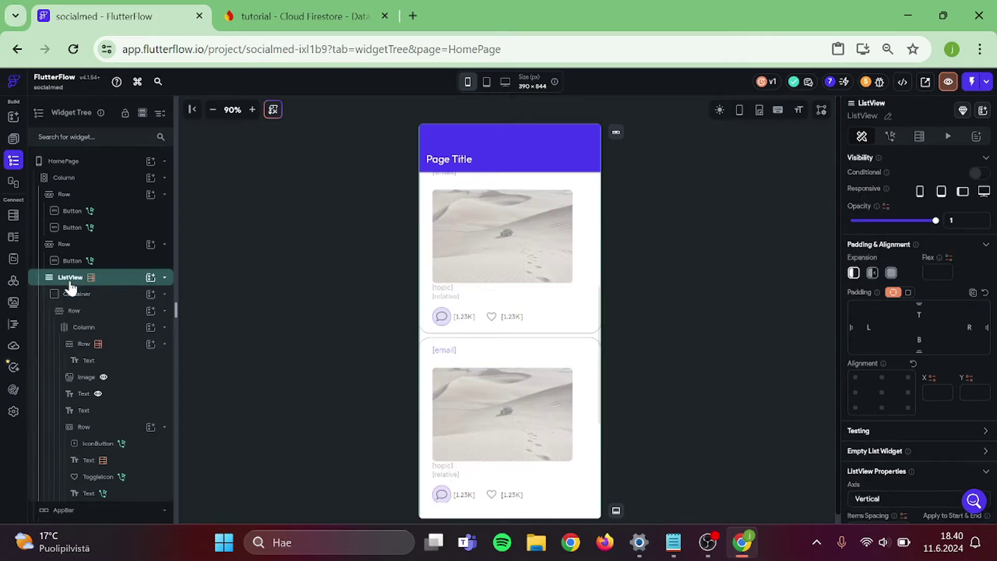
key("ctrl+c")
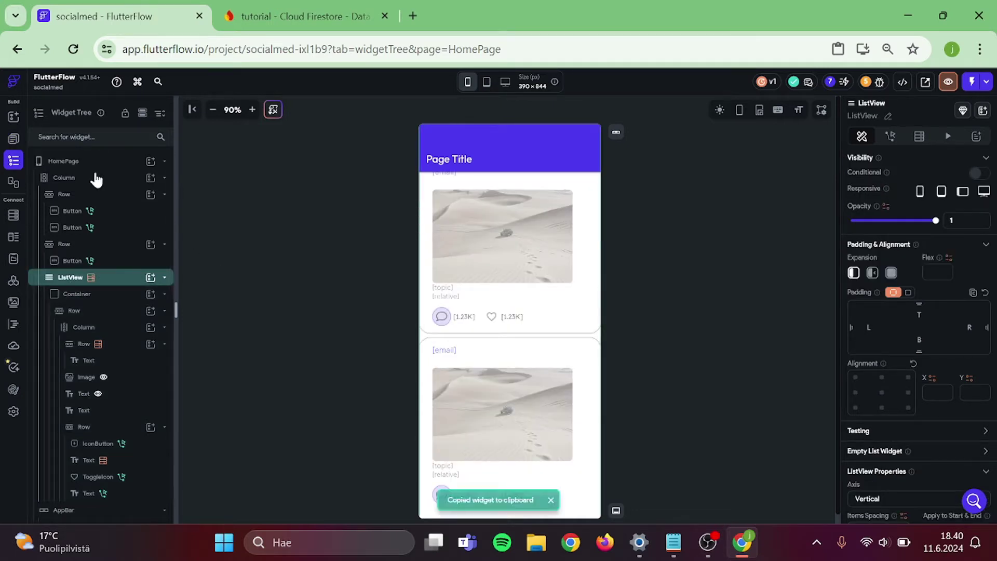
left_click(14, 138)
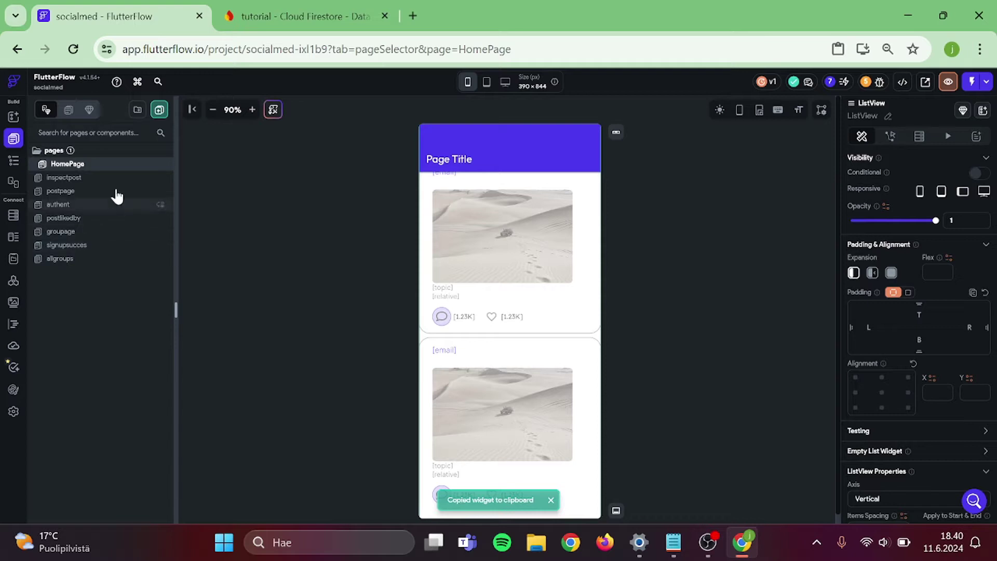
left_click(82, 232)
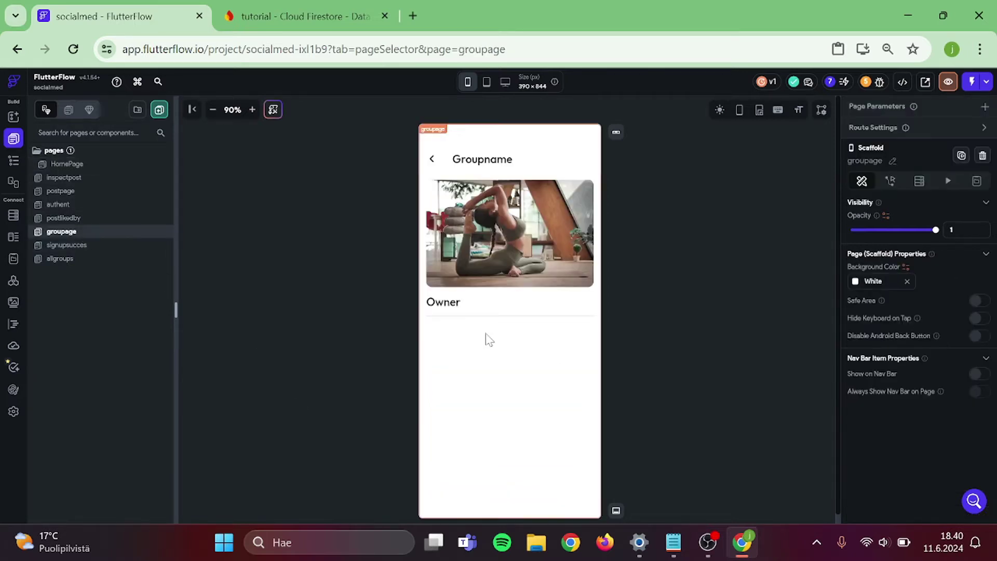
left_click(423, 314)
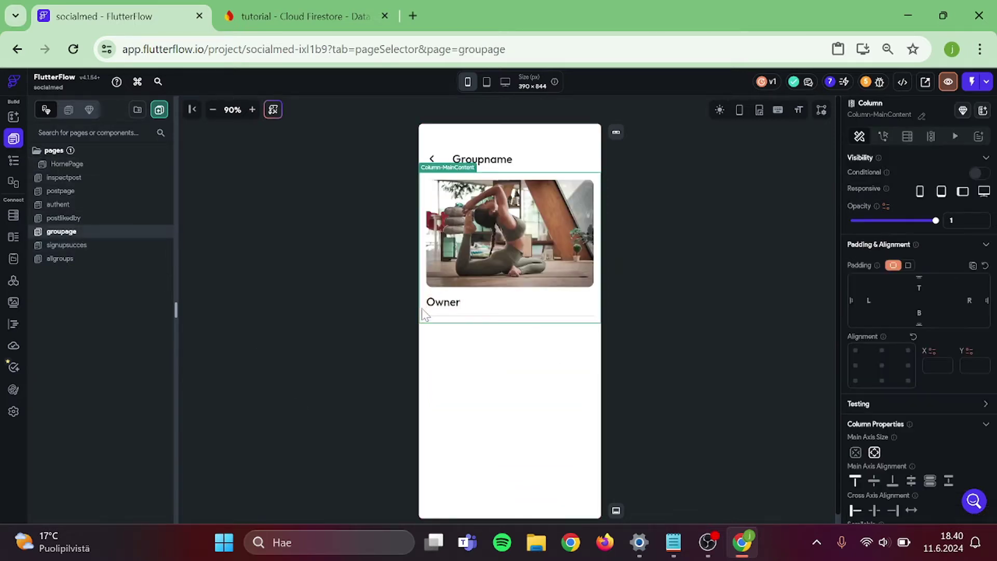
left_click(659, 347)
- Add a Button above the Owner heading and label it 'Apply for group'
key("ctrl+f")
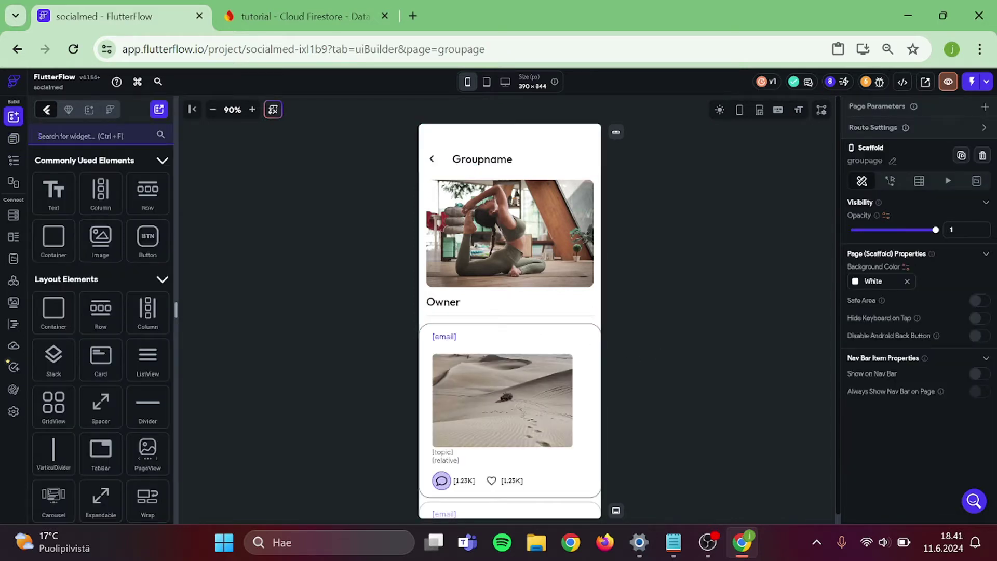
type("button")
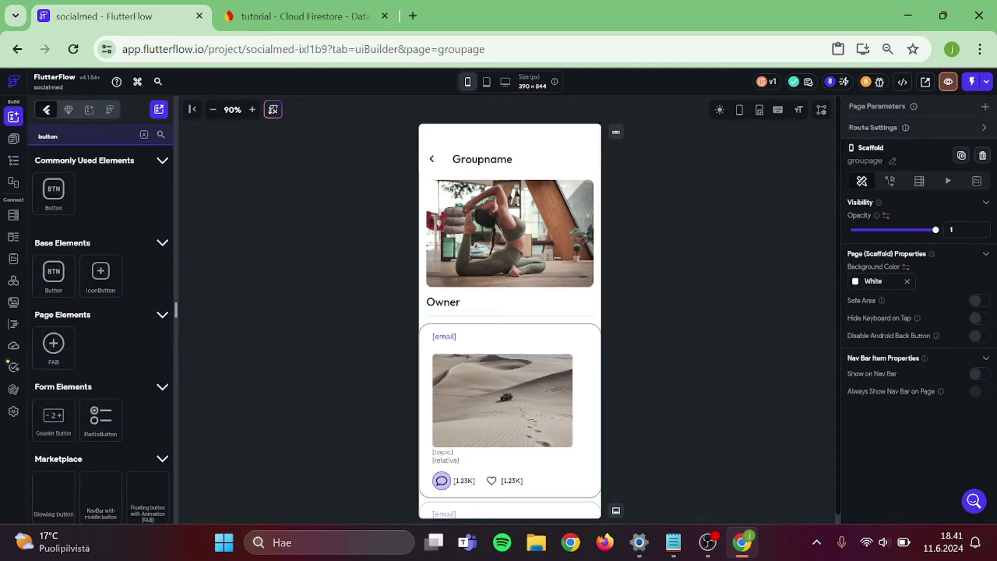
left_click_drag(482, 262, 519, 304)
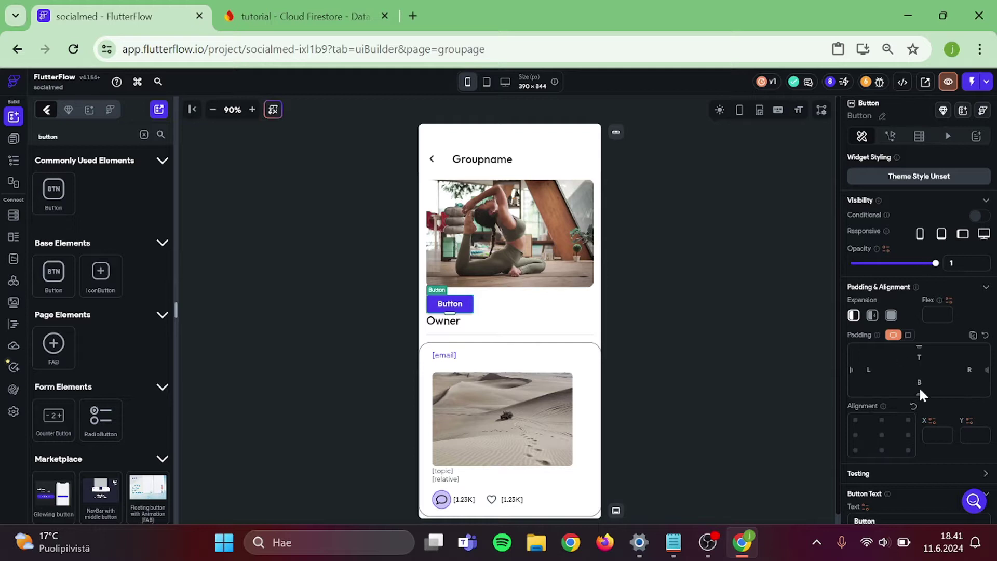
scroll(918, 395, "down", 3)
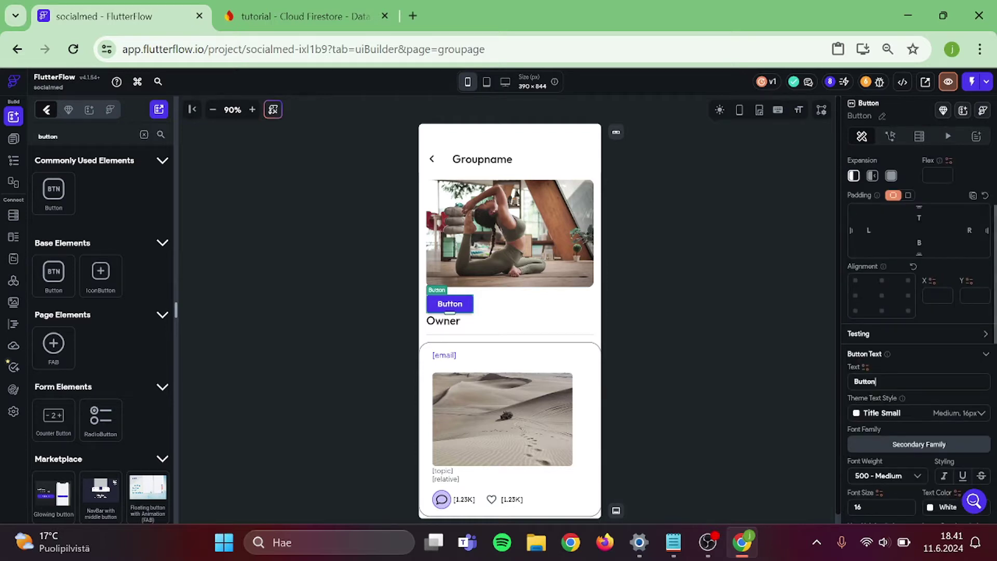
key("ctrl+a")
type("Appl")
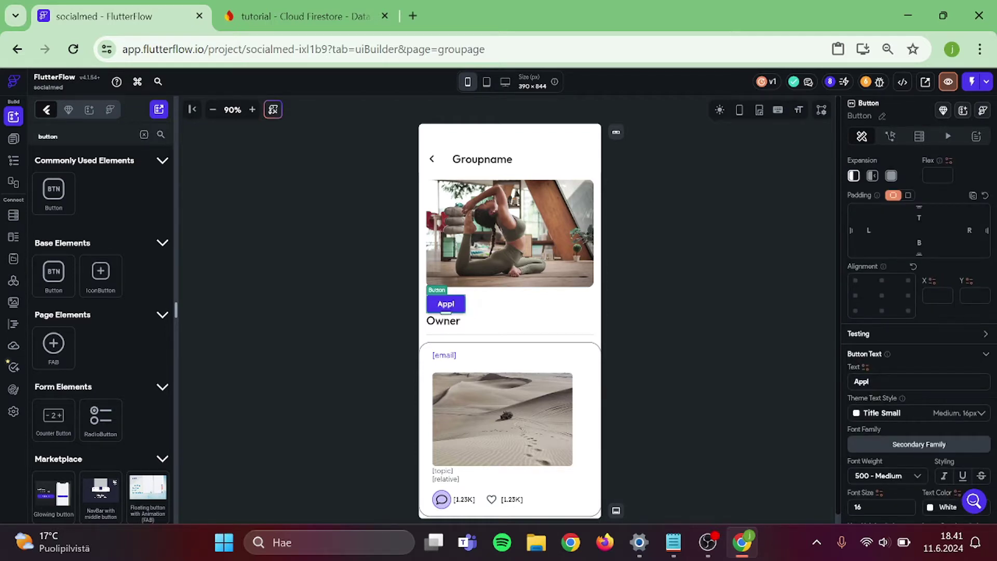
type("y for group")
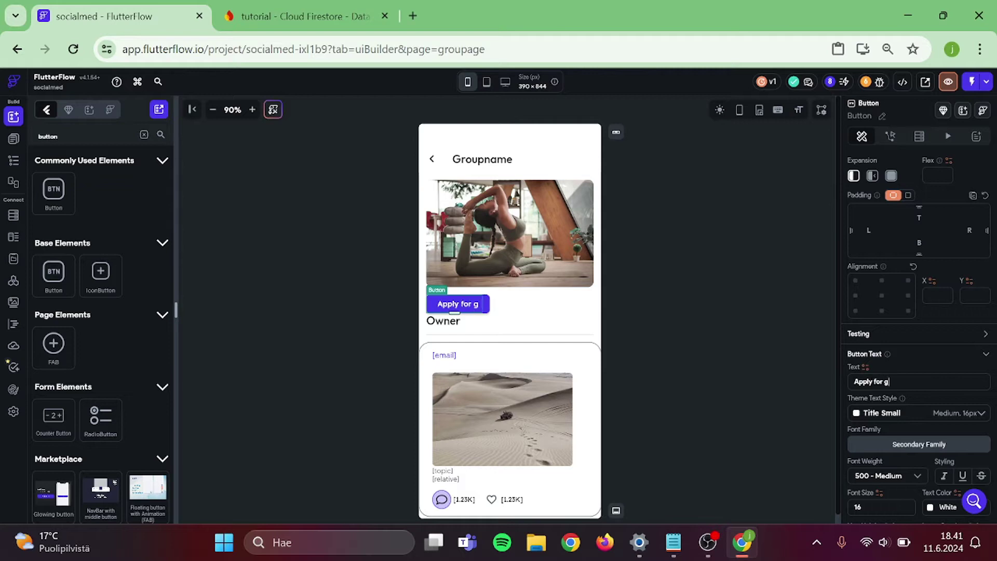
- Copy the Group name container from the allgroups page, then return to groupage's Owner column
left_click(721, 302)
left_click(13, 160)
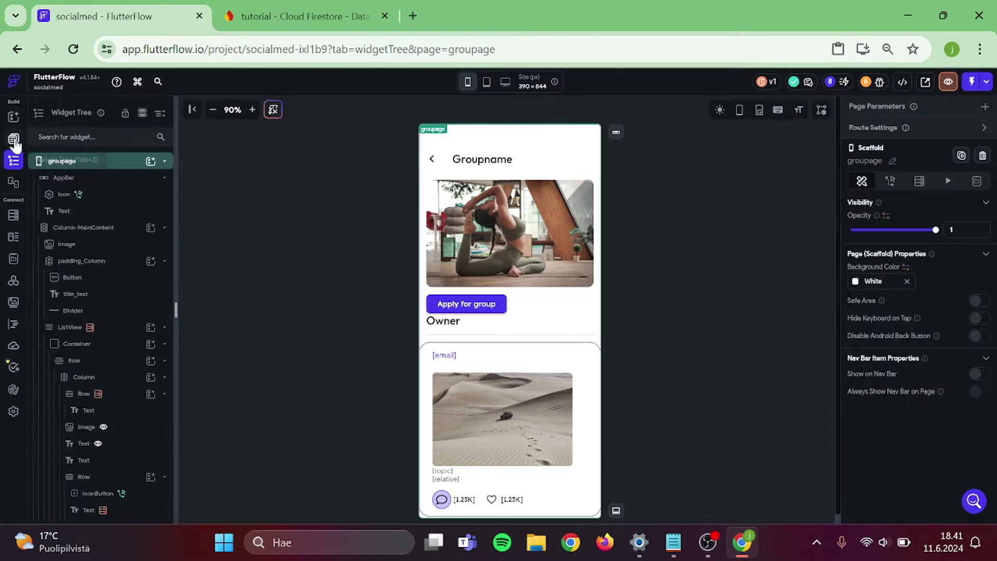
left_click(14, 139)
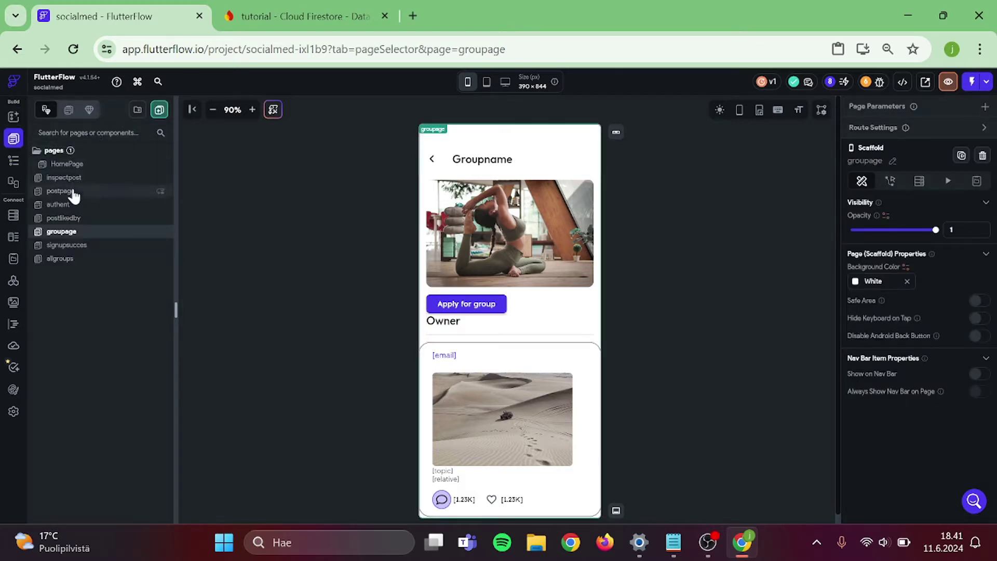
left_click(65, 259)
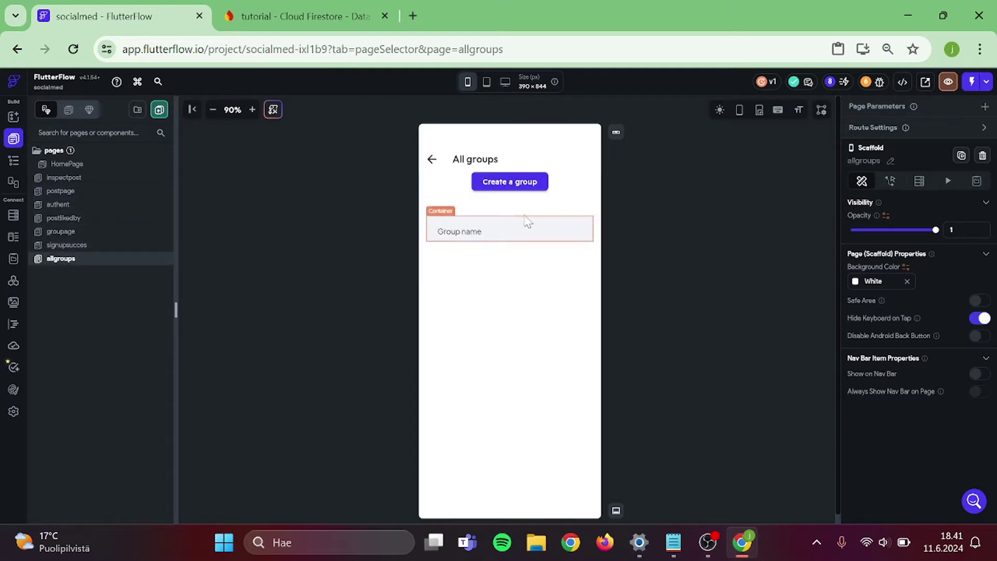
left_click(550, 225)
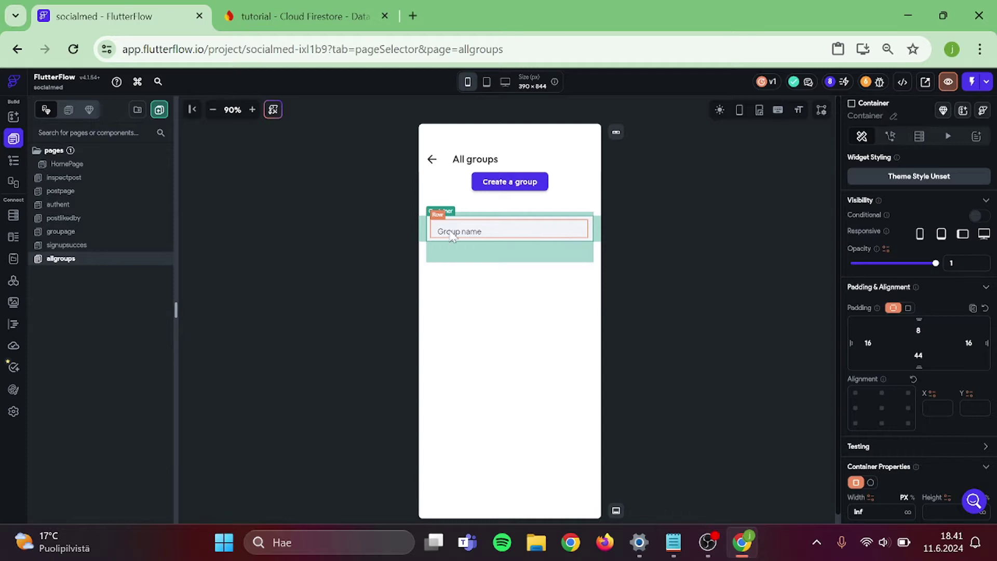
key("ctrl+c")
left_click(62, 164)
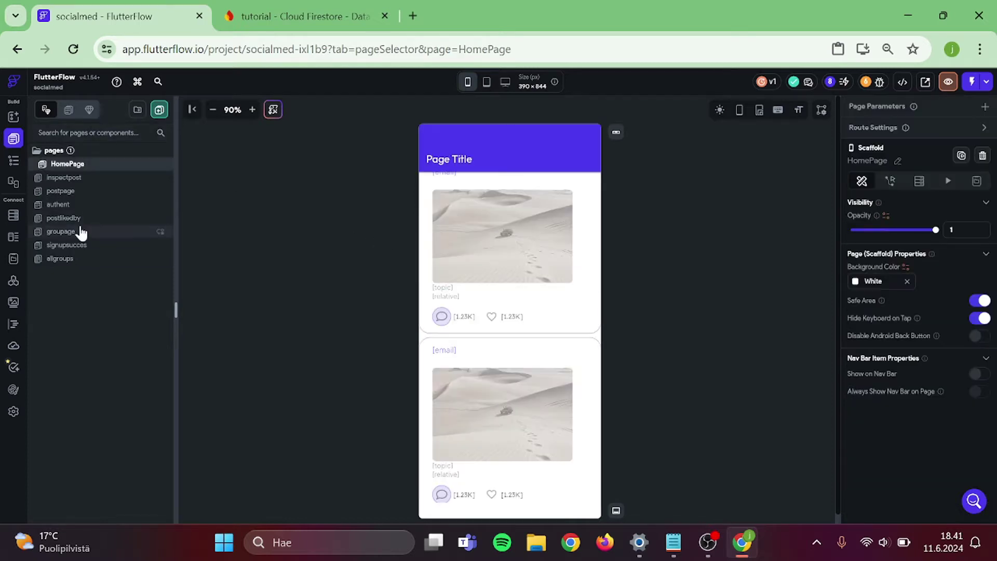
left_click(78, 231)
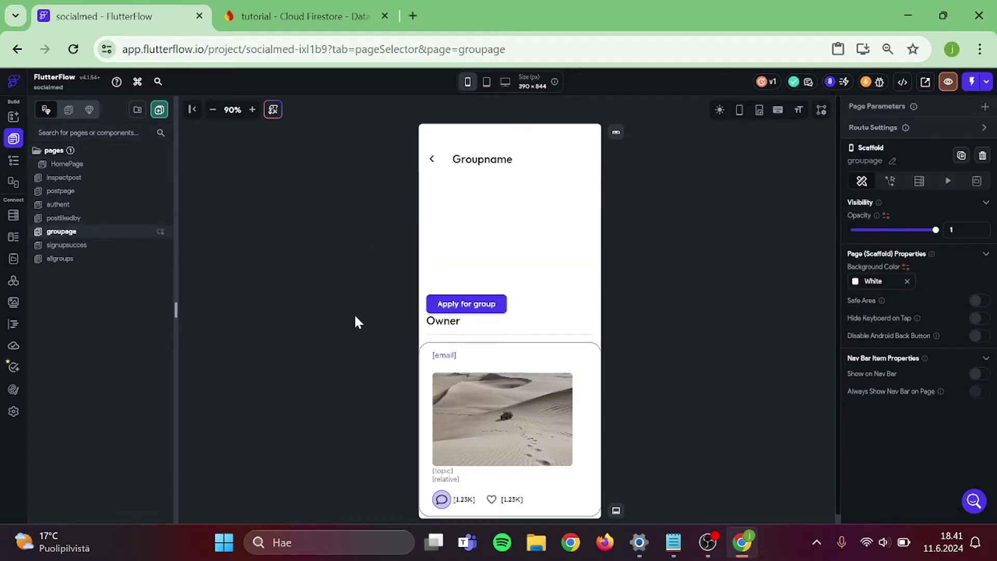
left_click(548, 311)
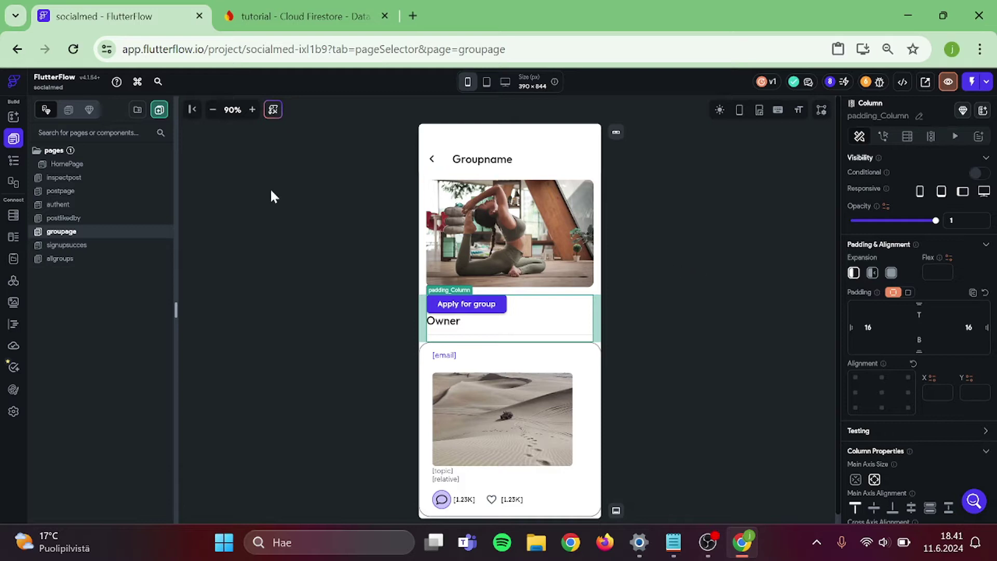
left_click(12, 119)
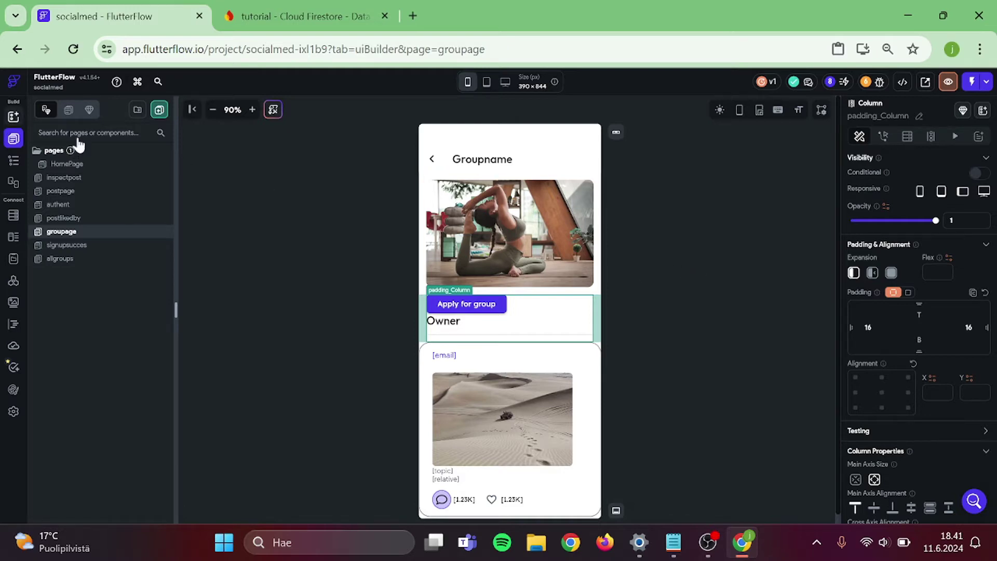
- Add a ListView under Owner, paste the Group name container into it, and retype its text 'Applicant name'
type("list")
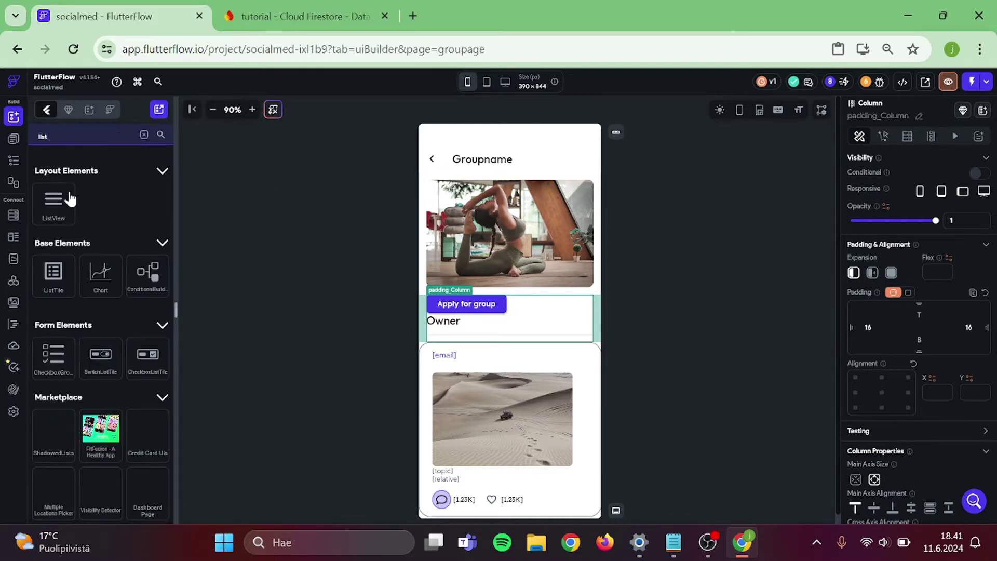
left_click_drag(70, 198, 457, 337)
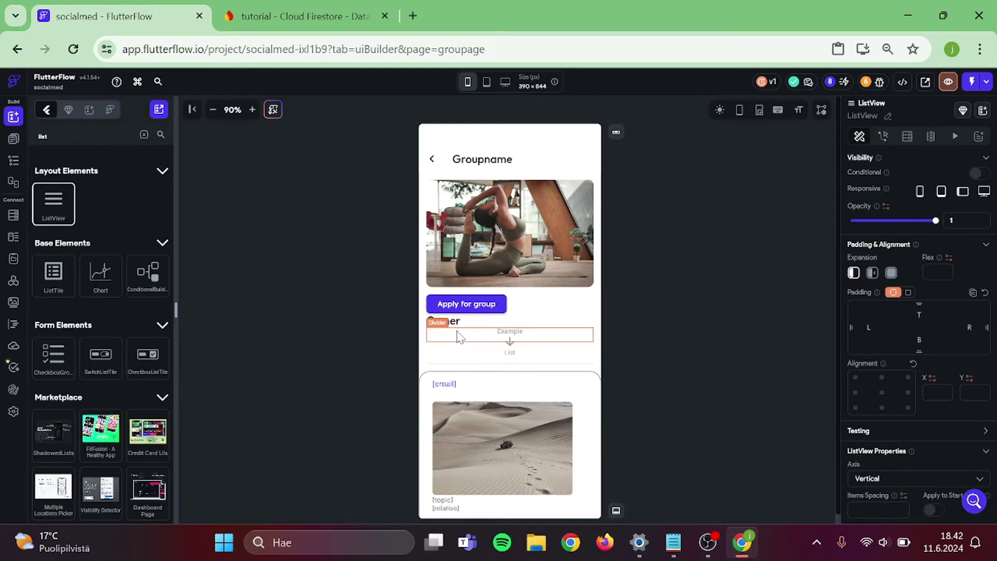
left_click(667, 307)
left_click(522, 343)
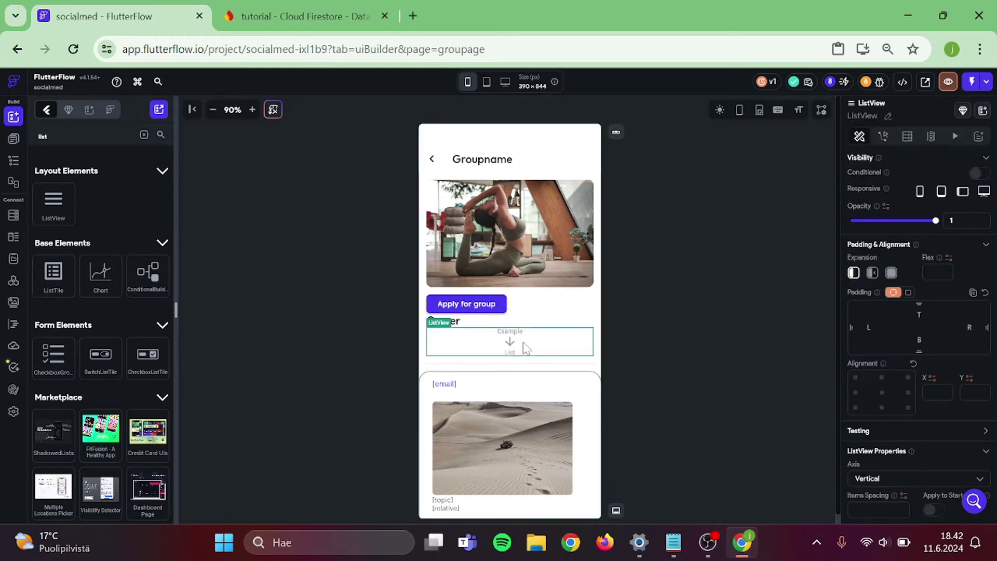
key("ctrl+v")
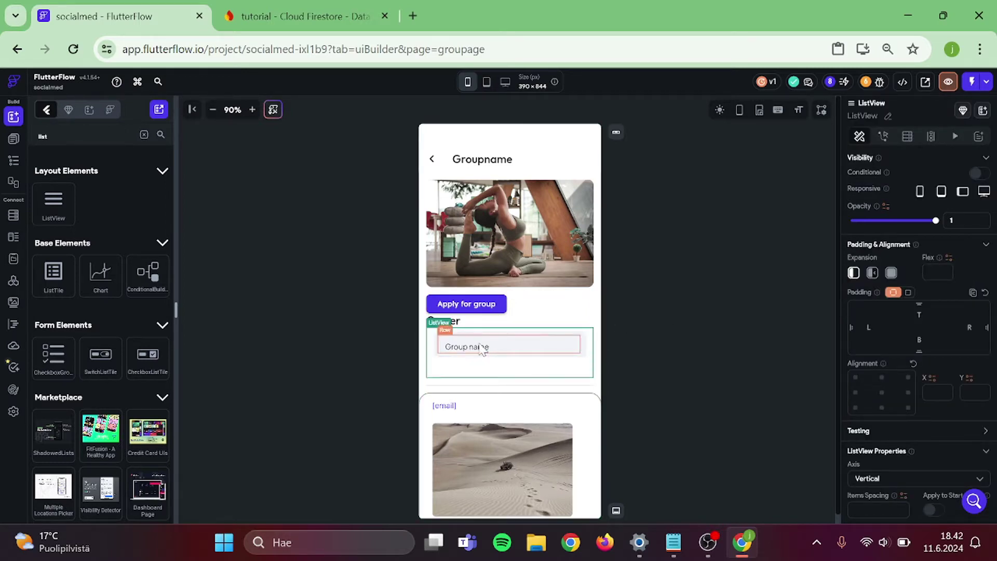
left_click(715, 325)
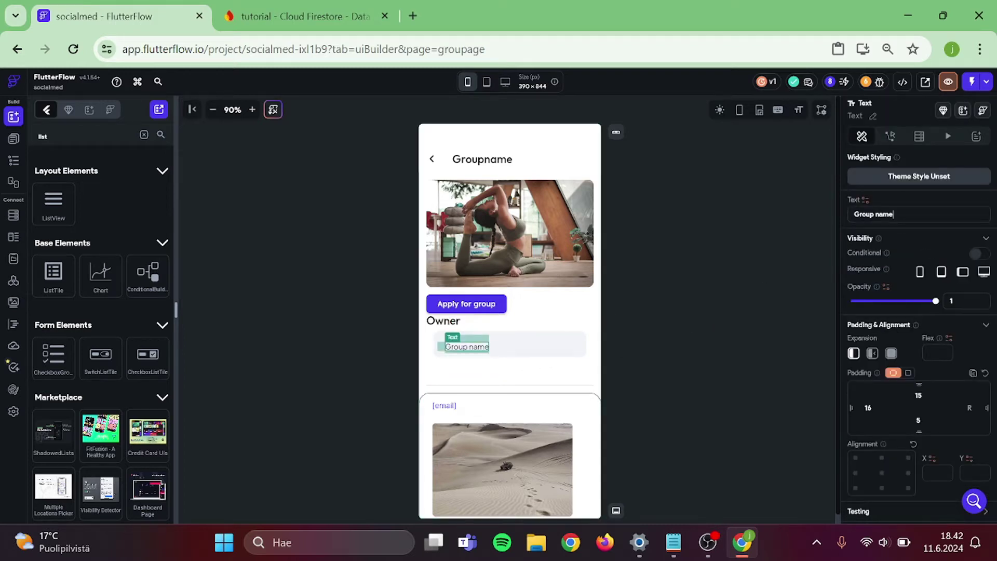
key("ctrl+a")
type("Applic")
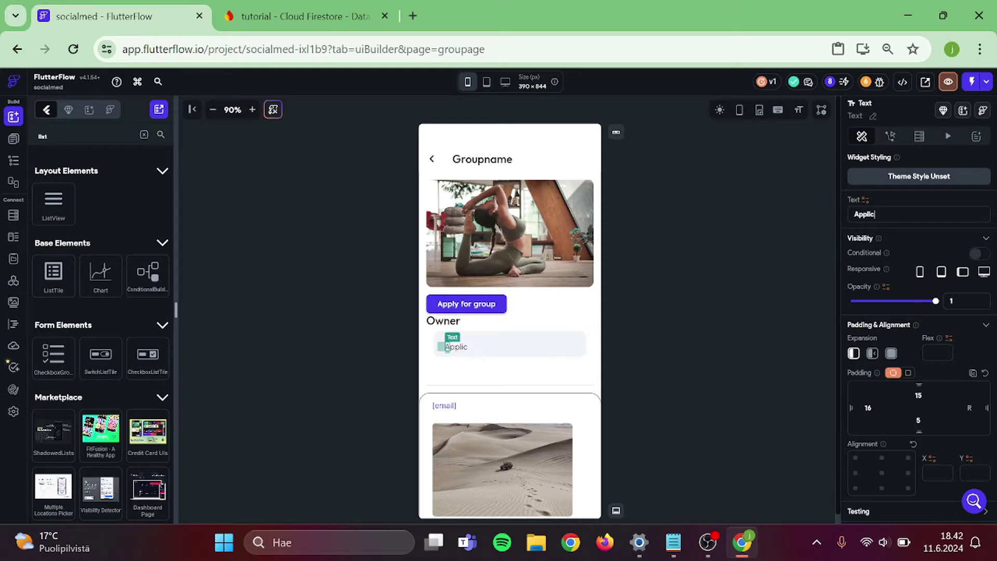
type("ant name")
left_click(796, 237)
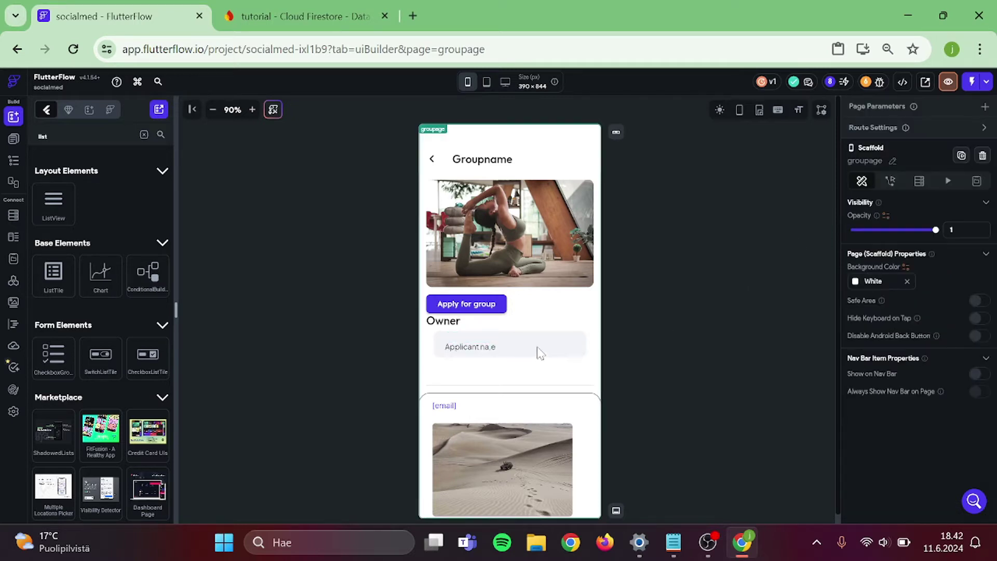
- Place an IconButton beside Applicant name and duplicate it
left_click(483, 347)
left_click(685, 263)
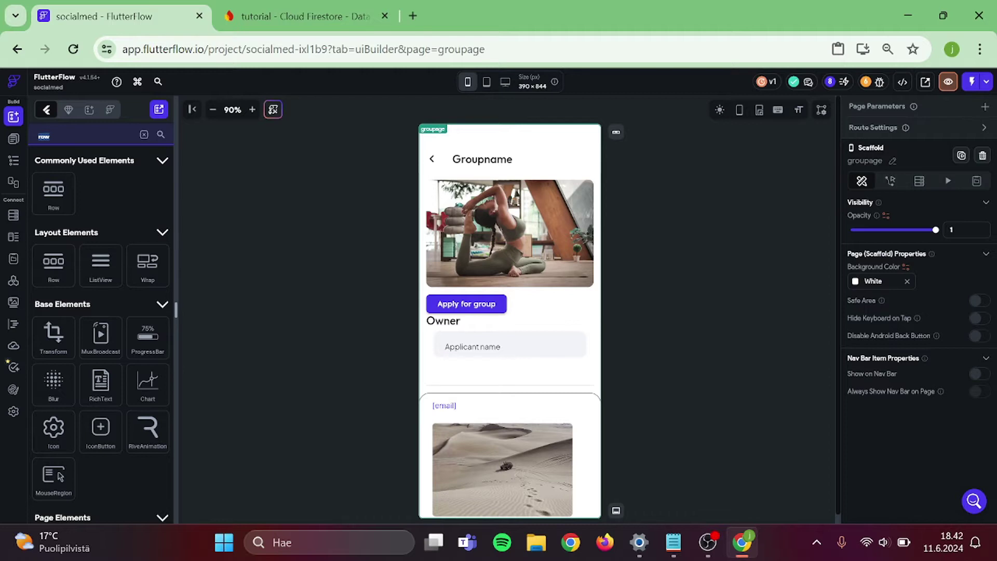
type("Icon")
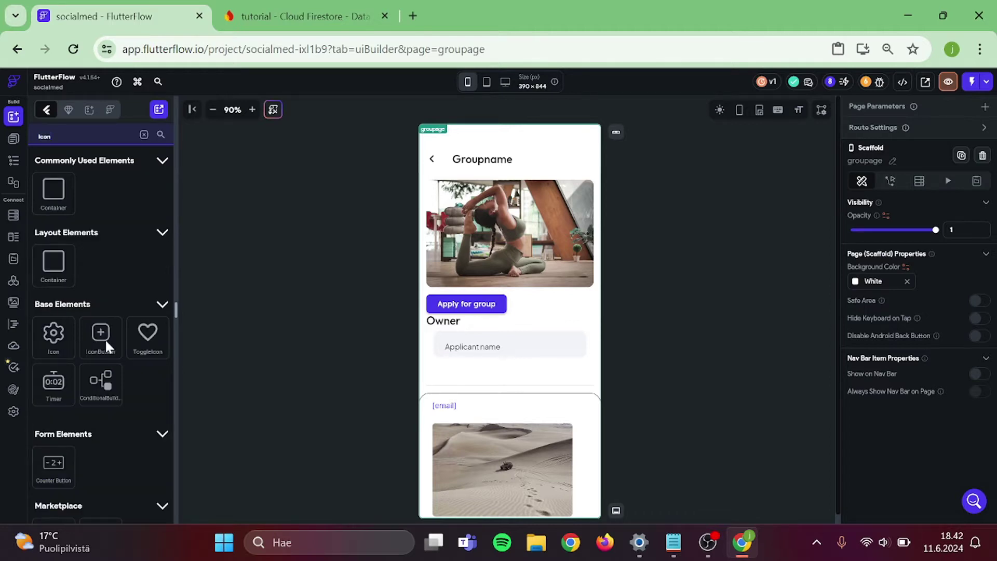
left_click_drag(104, 346, 518, 355)
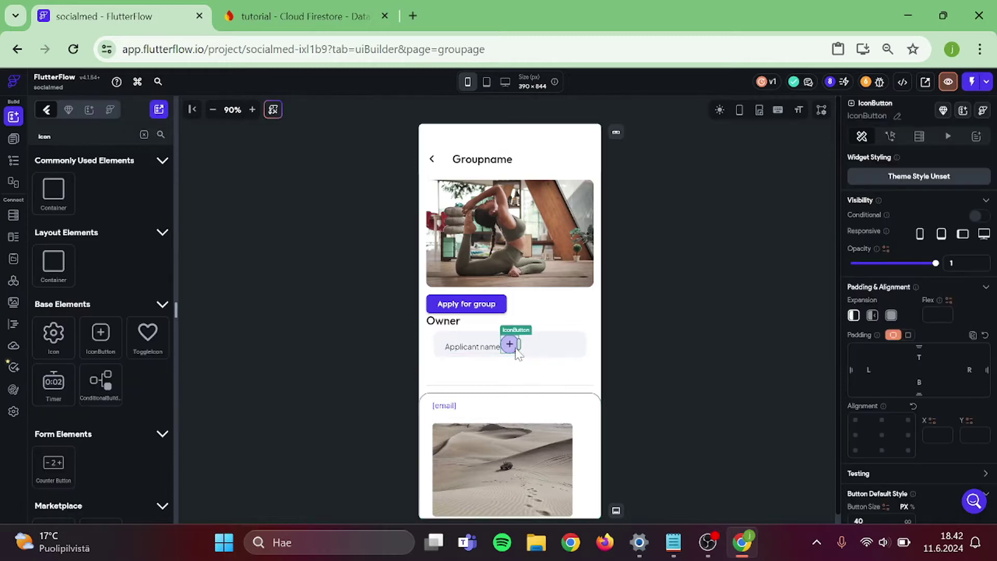
right_click(517, 353)
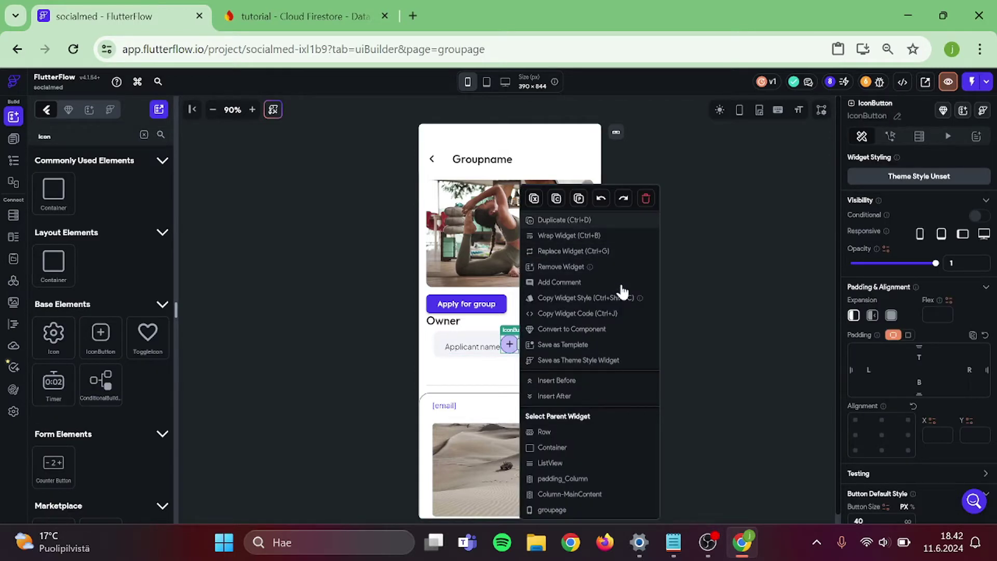
left_click(647, 339)
left_click(647, 340)
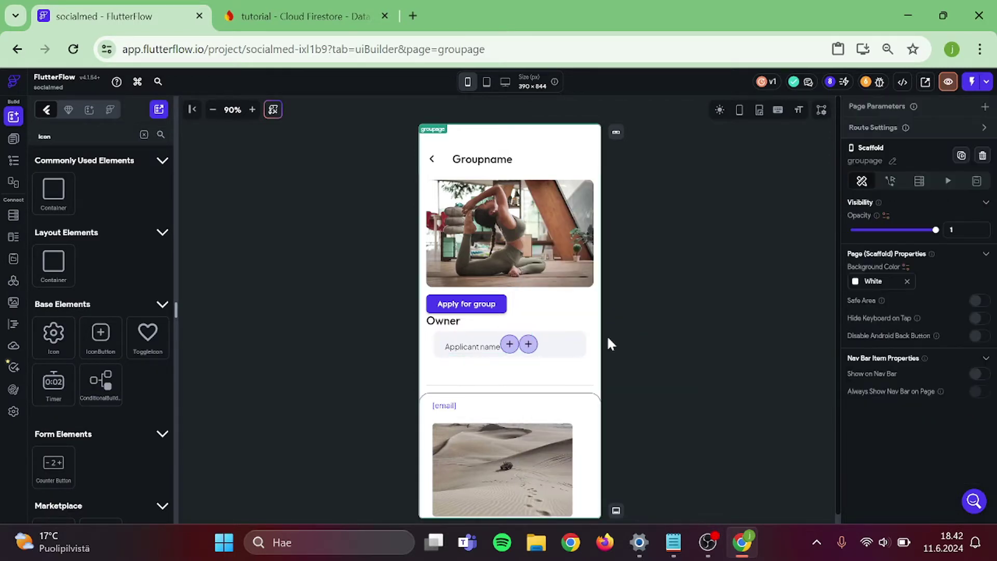
left_click(509, 347)
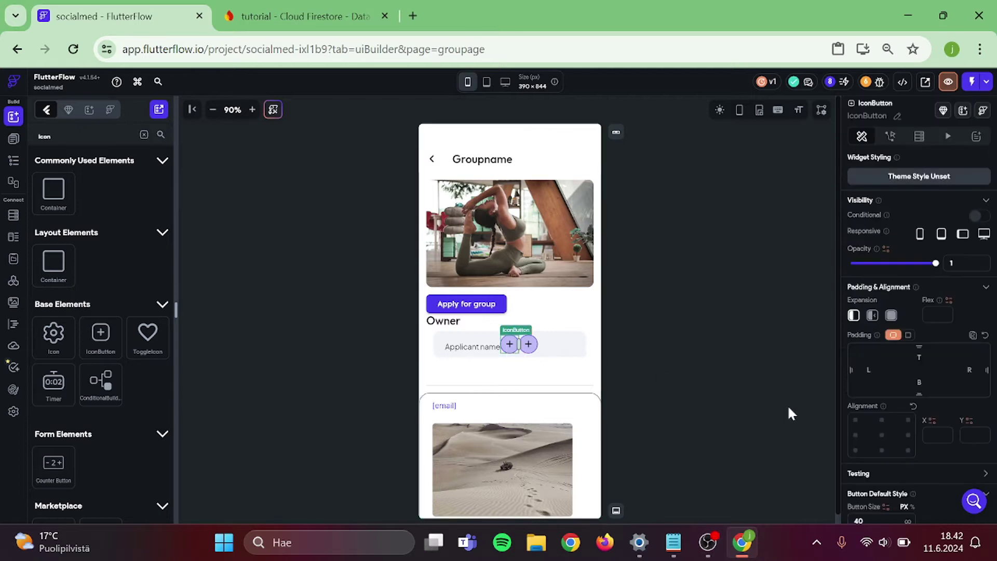
- Pad the first icon button 25 on the left and 15 on the right
left_click(868, 370)
type("25")
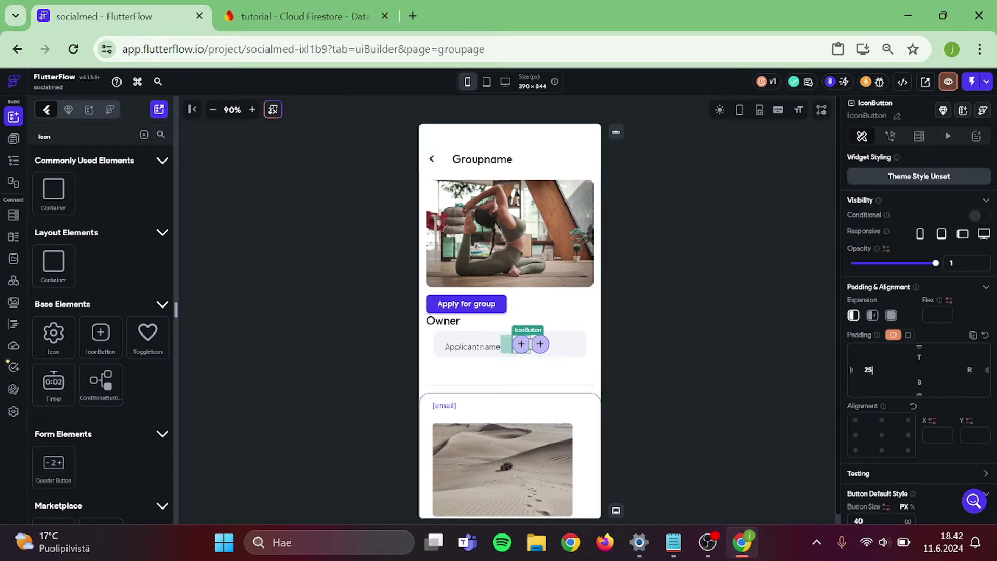
left_click(968, 370)
type("5")
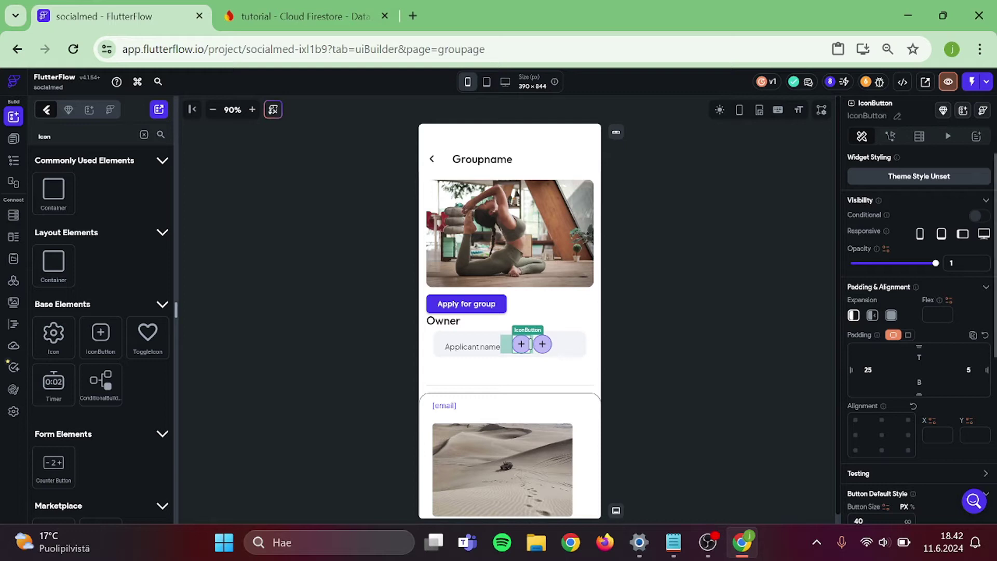
type("1")
left_click(713, 323)
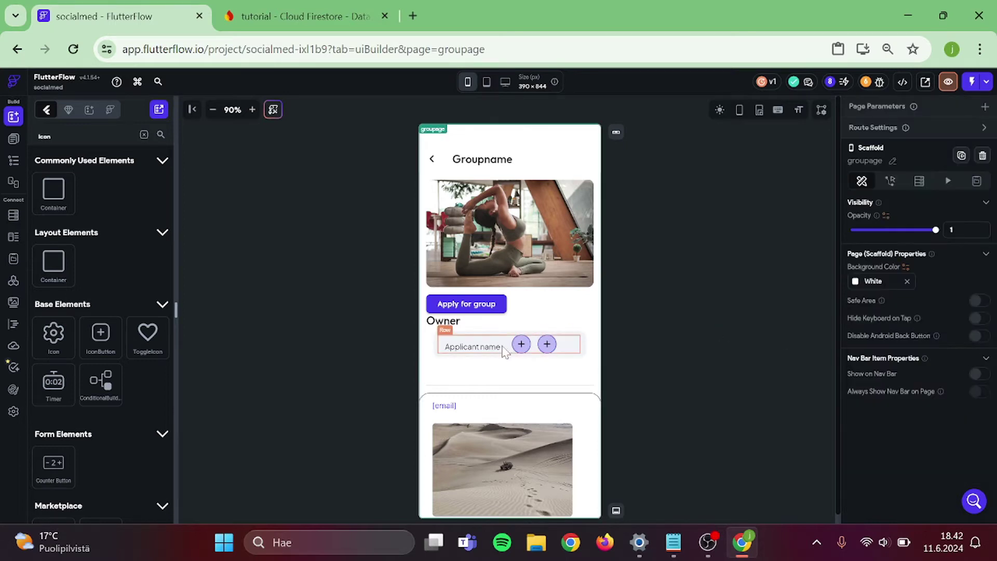
left_click(521, 345)
- Give the first icon button a check icon and the second a clear (X) icon
scroll(876, 451, "down", 5)
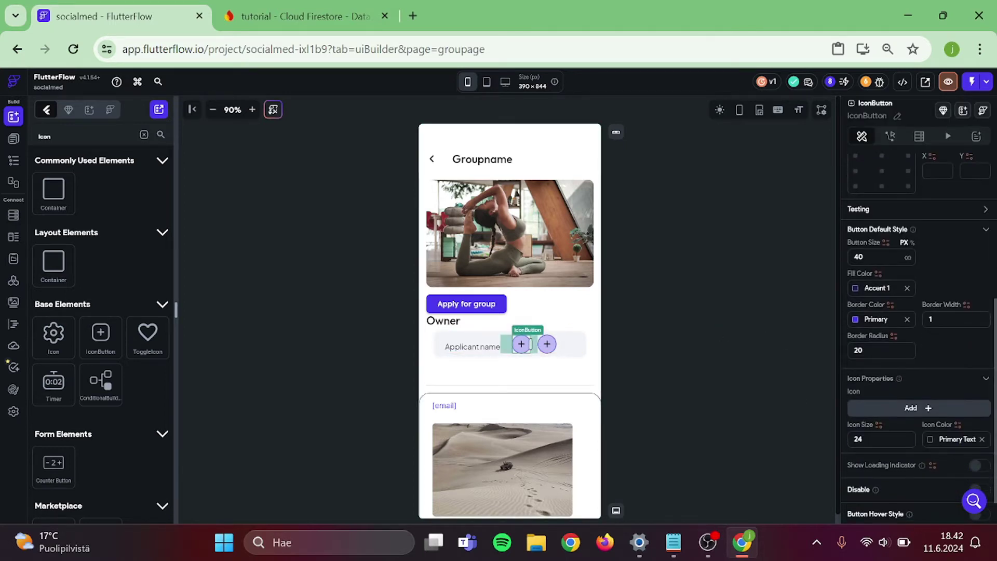
left_click(856, 402)
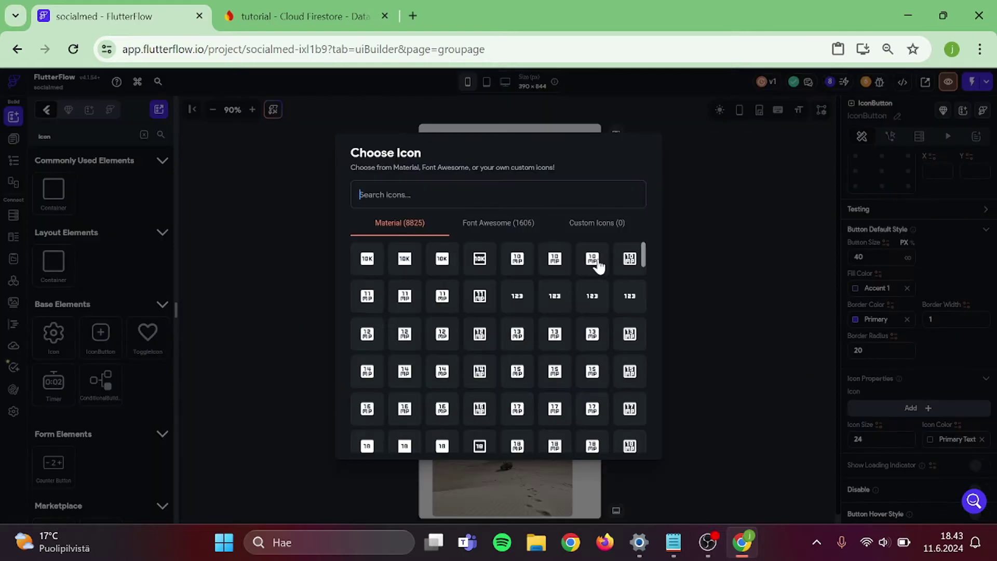
type("check")
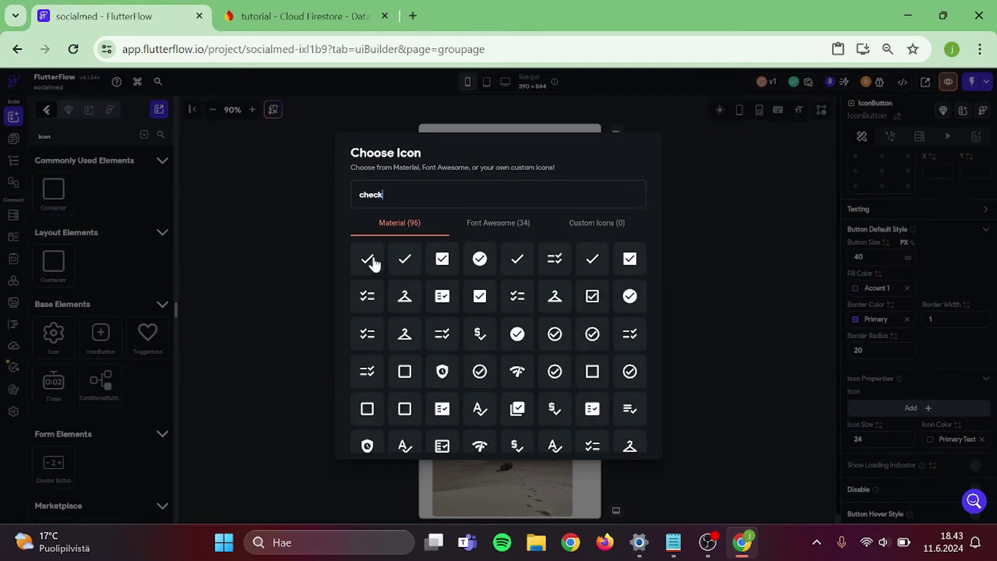
left_click(605, 347)
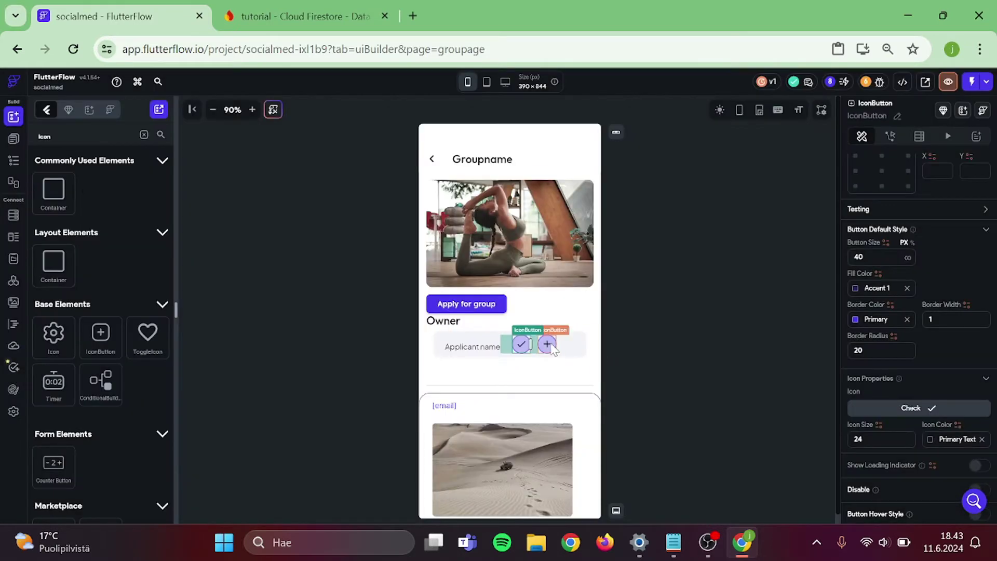
left_click(914, 408)
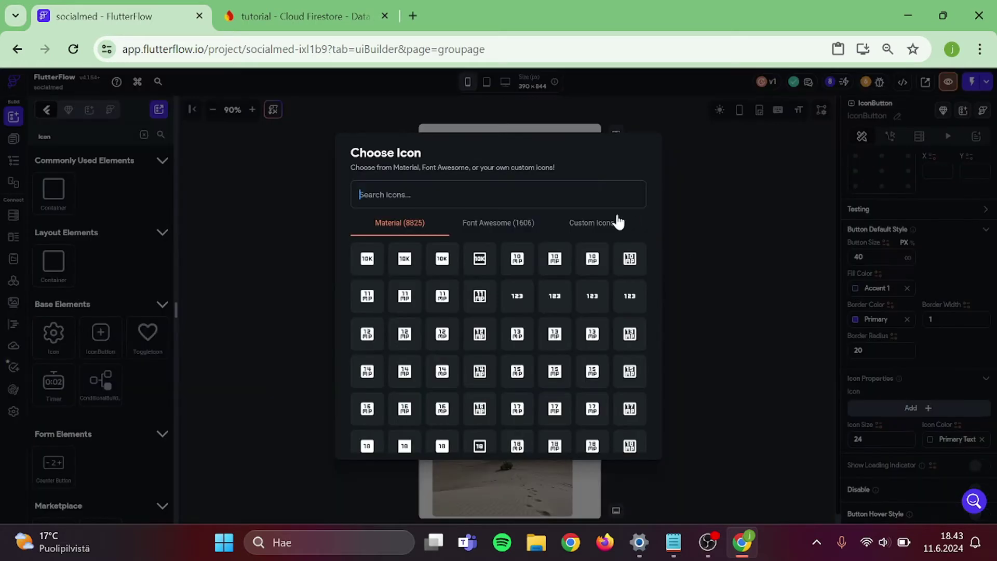
type("clear")
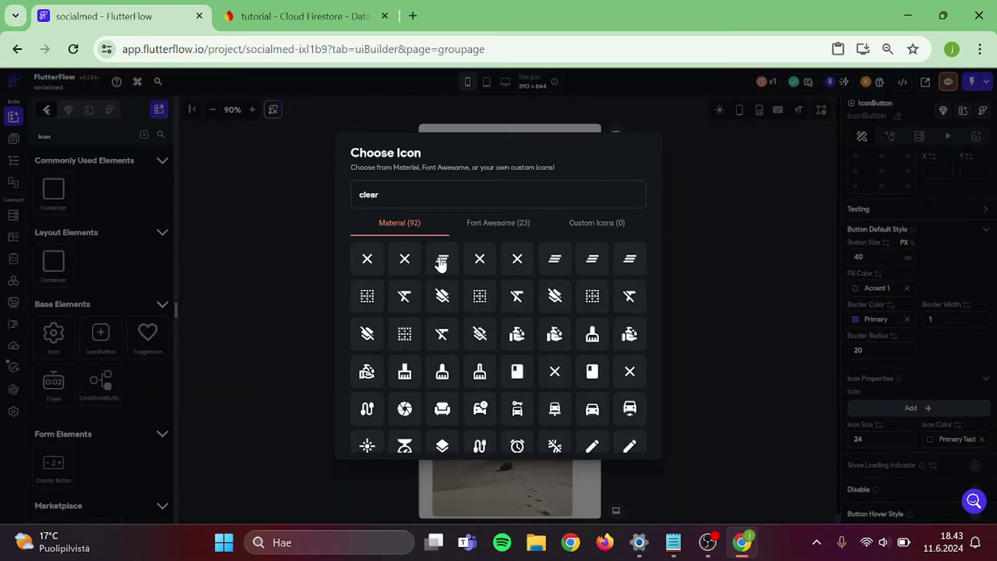
left_click(719, 358)
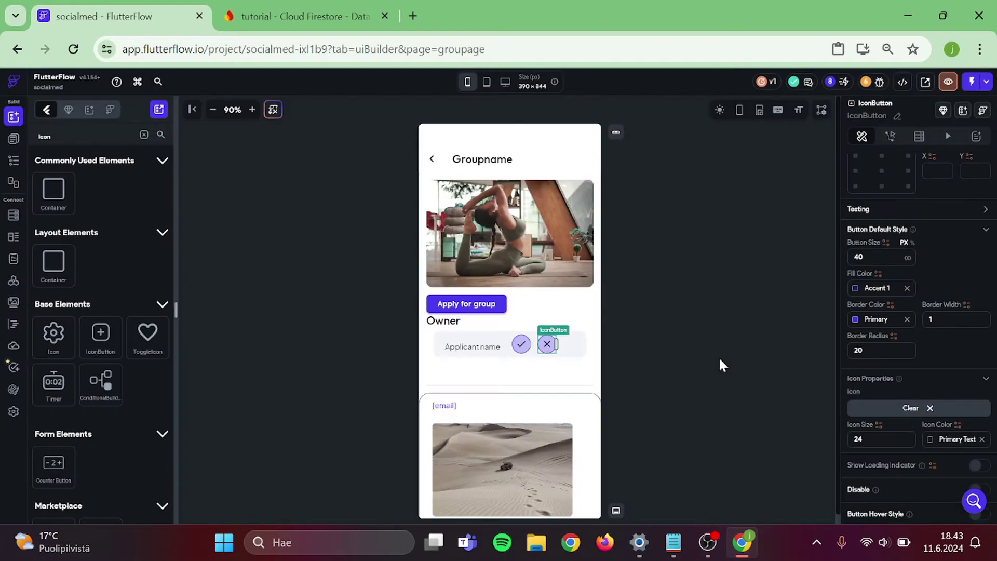
left_click(719, 358)
left_click(521, 343)
left_click(646, 347)
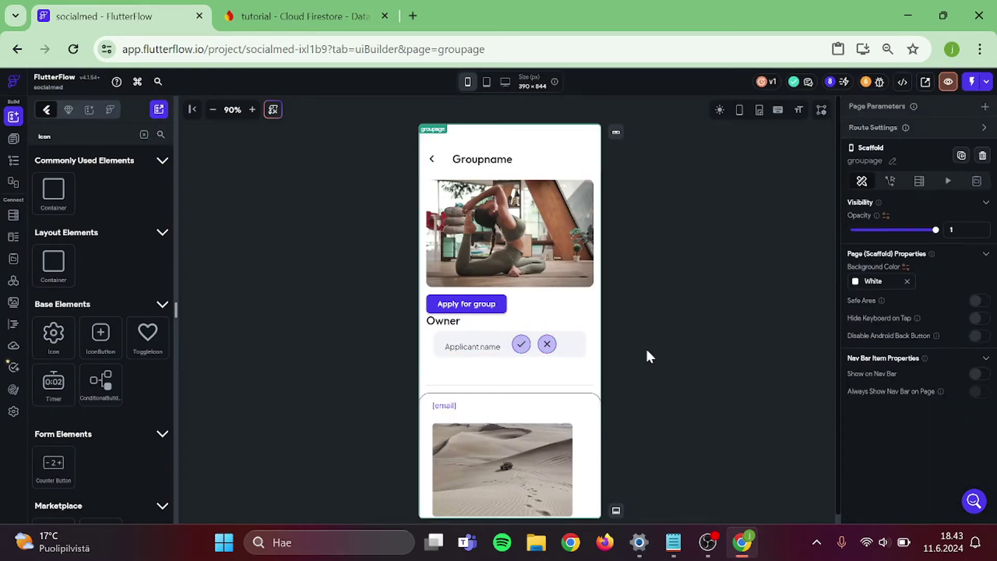
- Remove the posts Backend Query from the post ListView
scroll(563, 344, "down", 3)
scroll(563, 344, "down", 3)
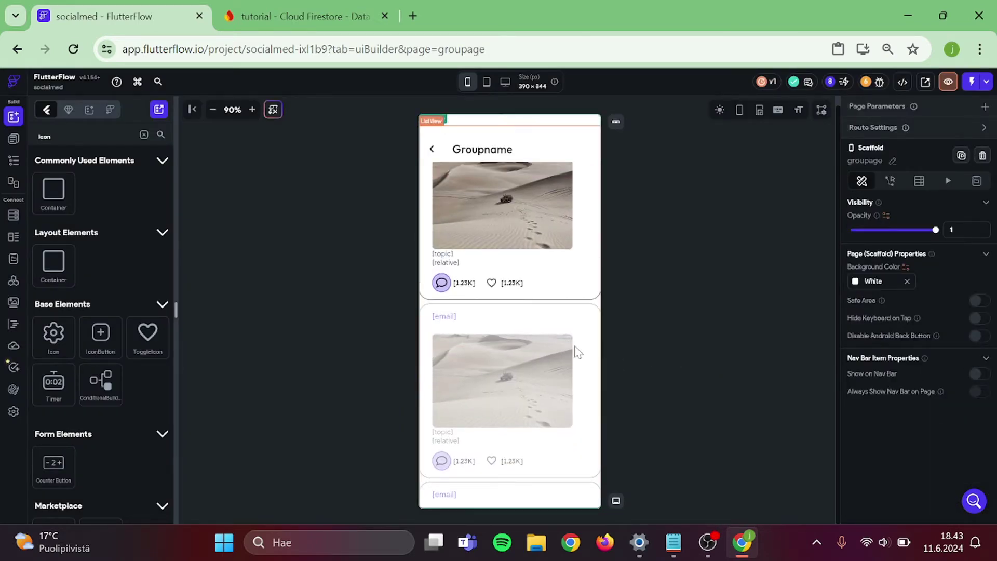
left_click(576, 349)
left_click(915, 143)
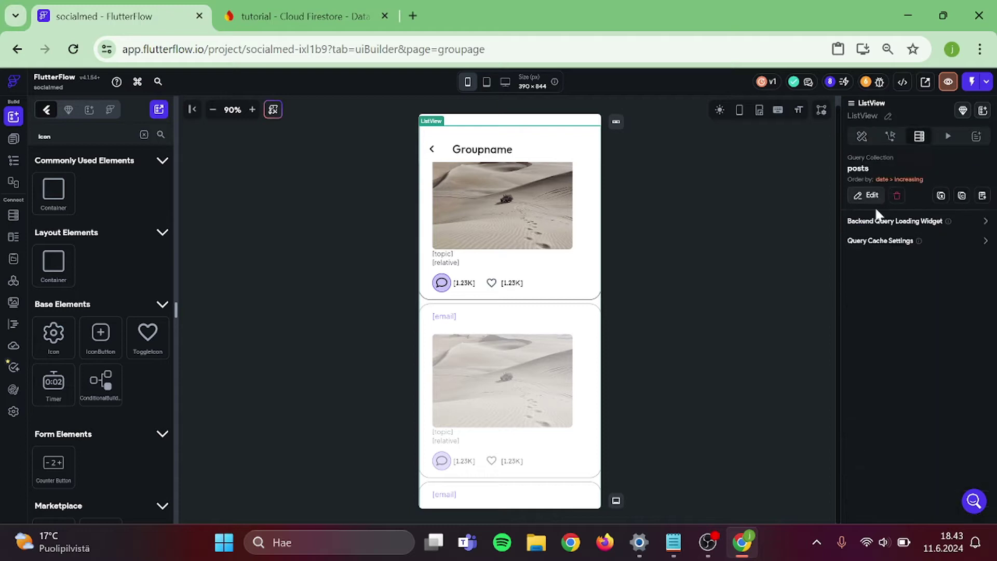
left_click(894, 200)
left_click(673, 263)
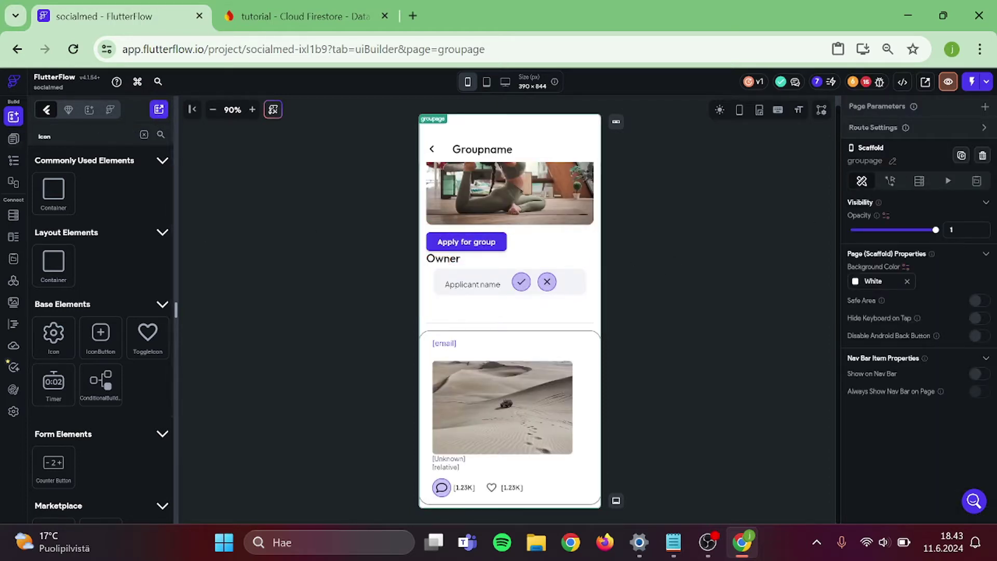
left_click(14, 162)
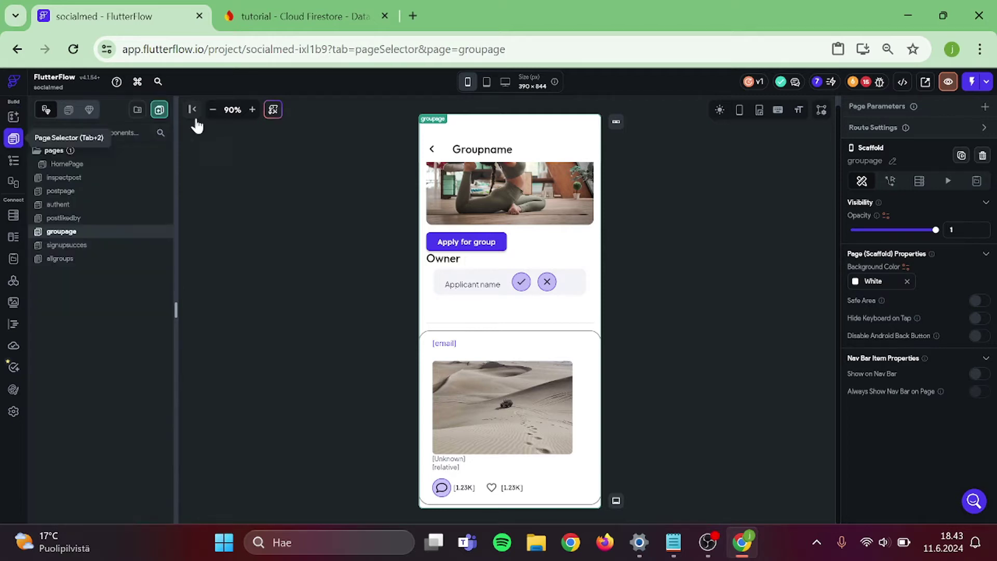
- Create a page named Creategroup from the Create 05 - Patient Intake template with default theme
left_click(158, 109)
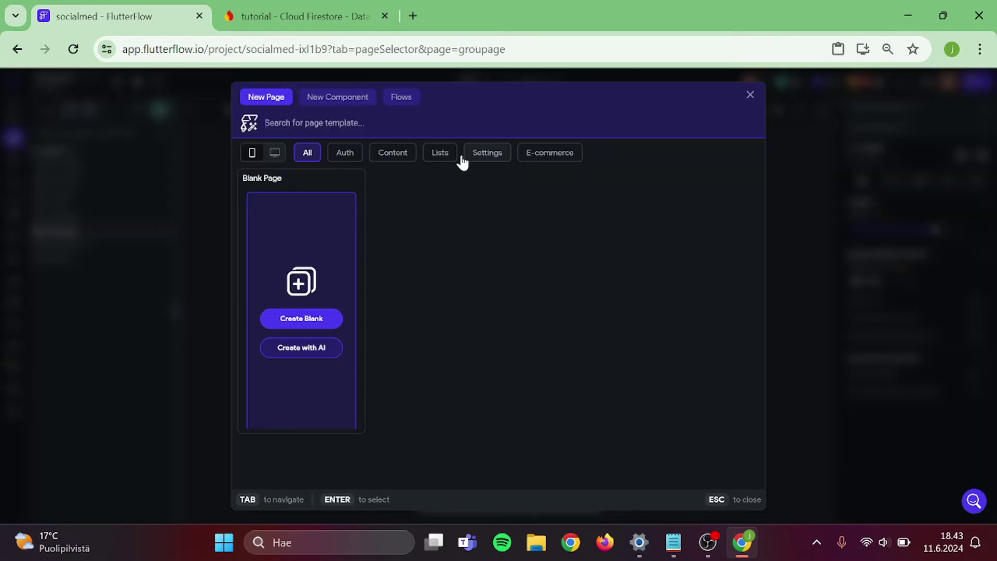
left_click(404, 159)
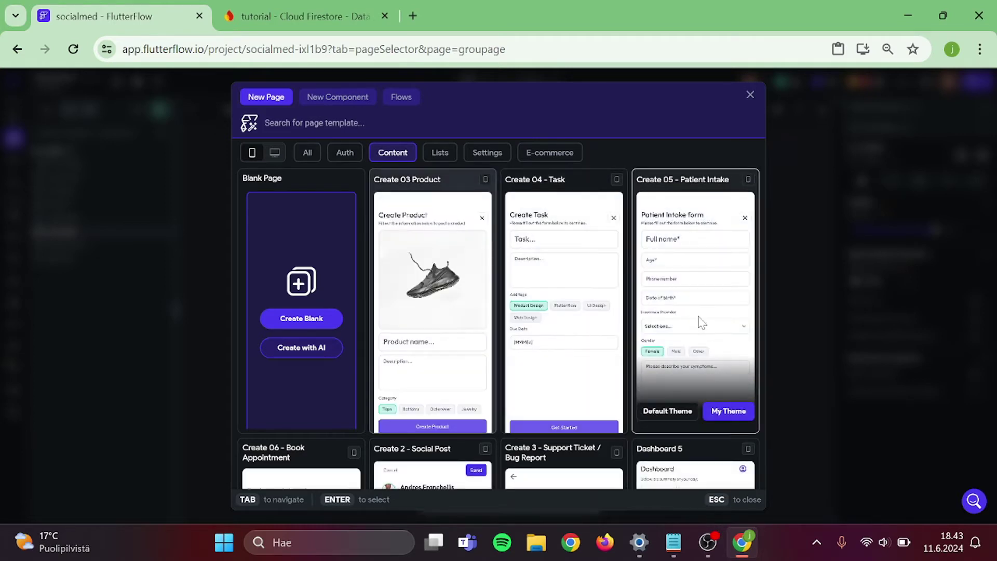
left_click(697, 323)
left_click(496, 320)
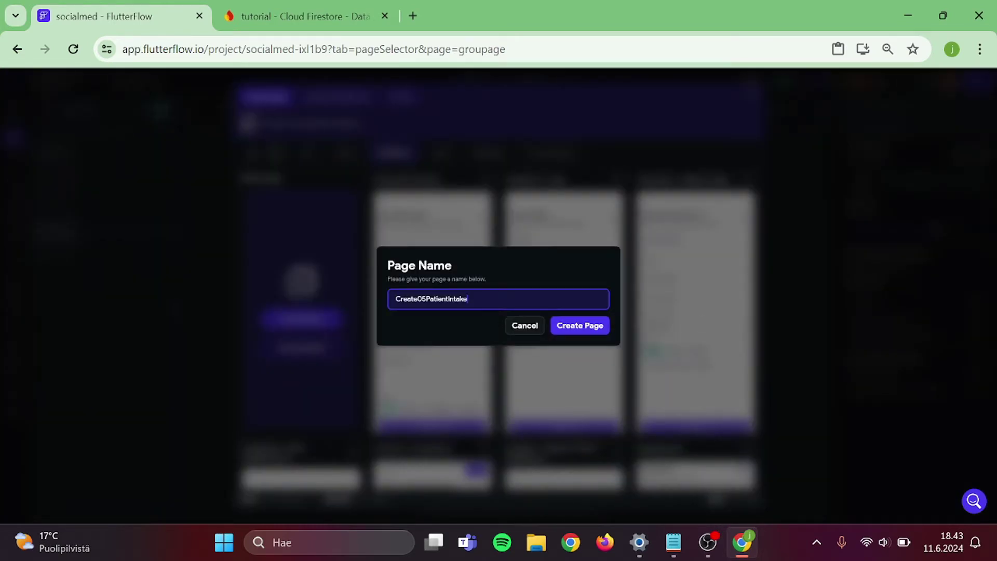
key("ctrl+a")
type("C")
key("Return")
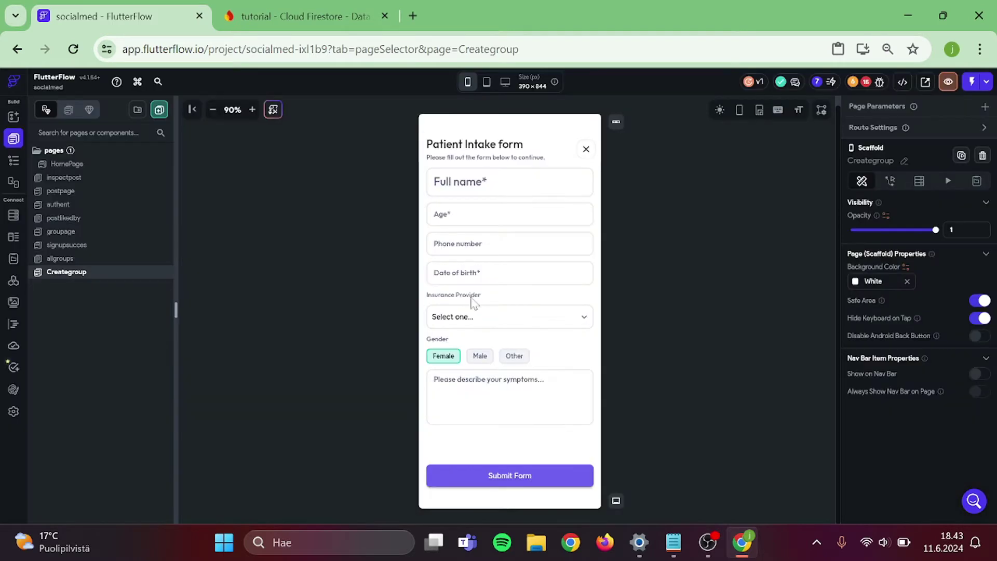
- Delete the Age and Phone number fields from the form
left_click(491, 204)
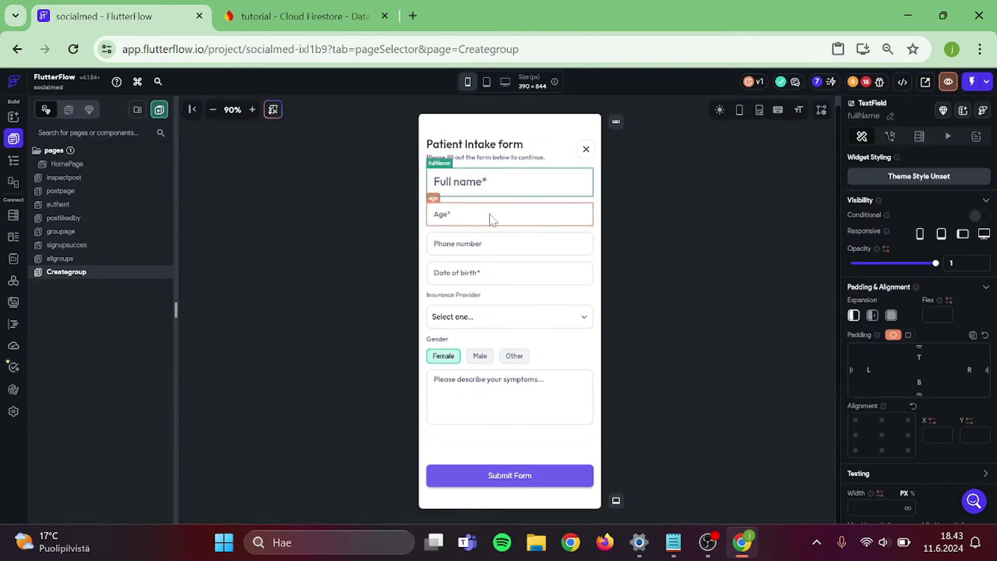
left_click(492, 219)
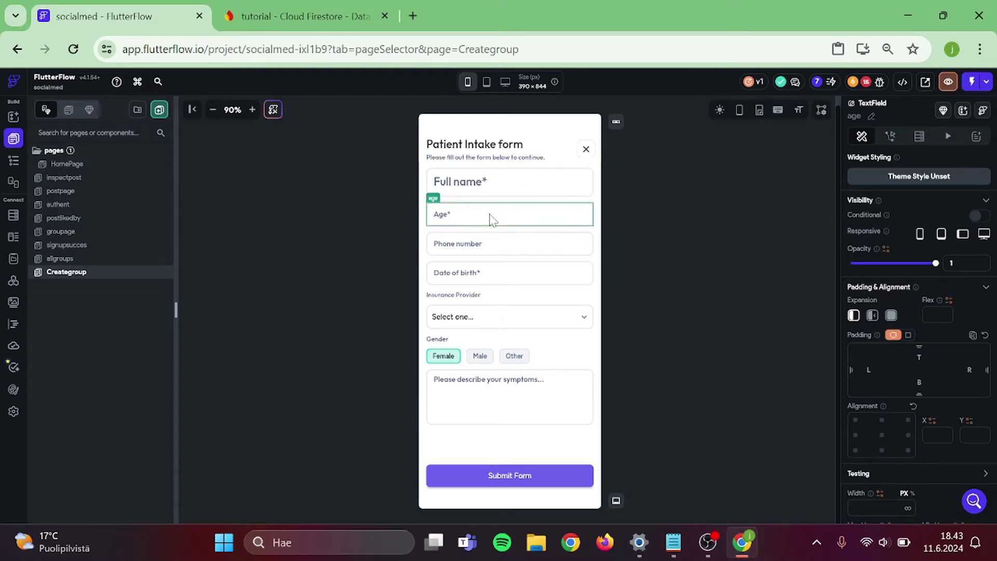
key("Delete")
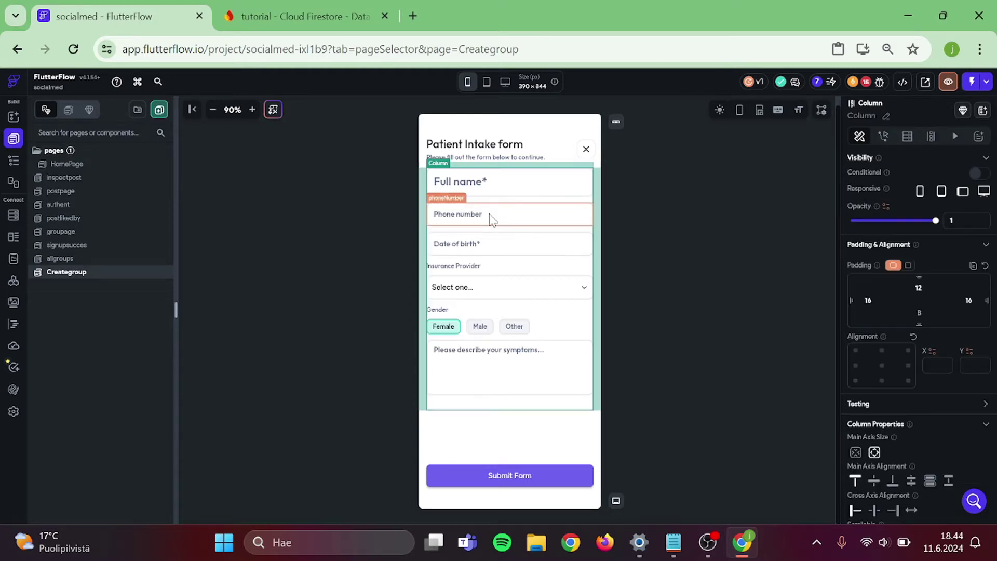
left_click(493, 219)
key("Delete")
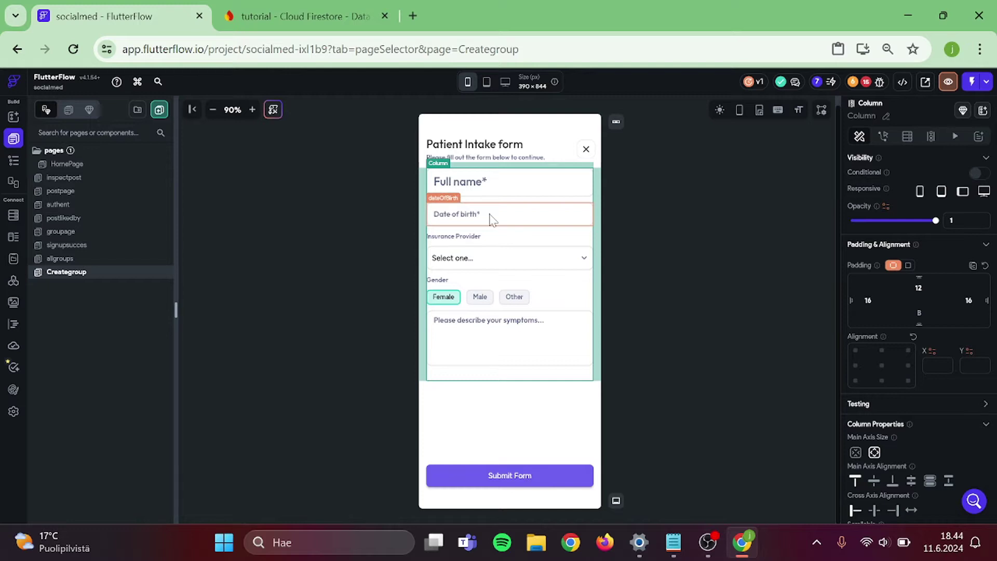
left_click(493, 219)
- Delete the Date of birth field and the Insurance Provider dropdown and its label
key("Delete")
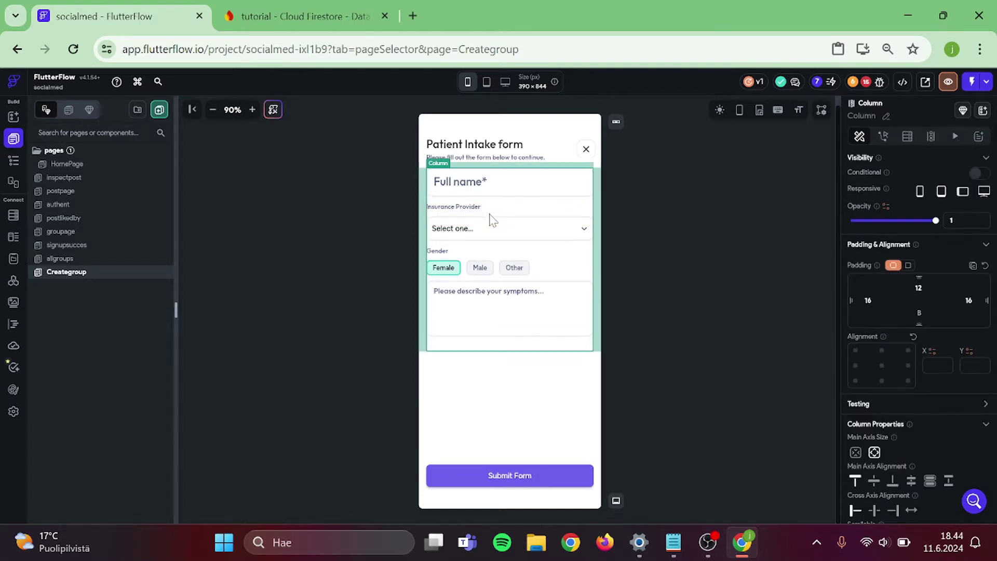
left_click(647, 292)
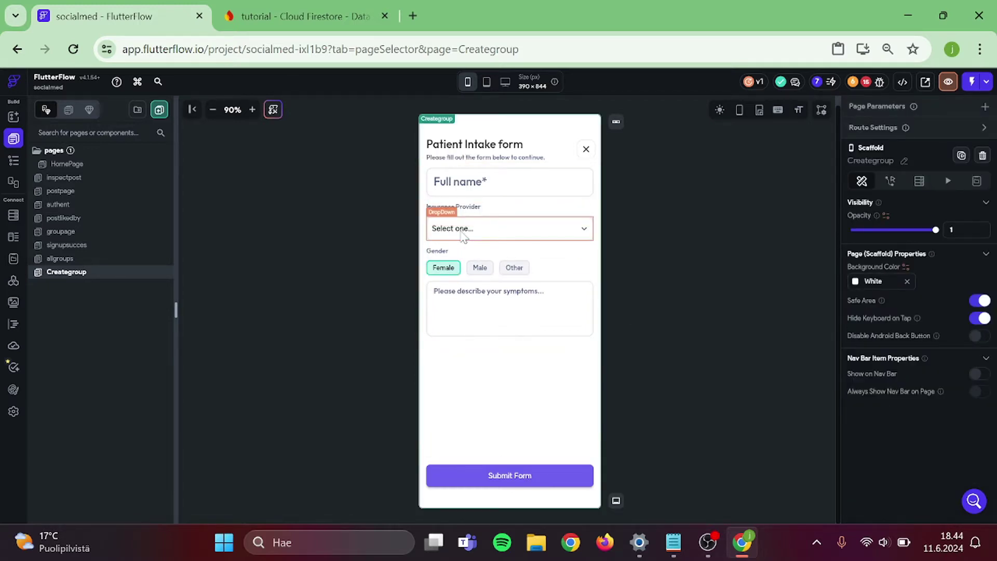
left_click(464, 237)
key("Delete")
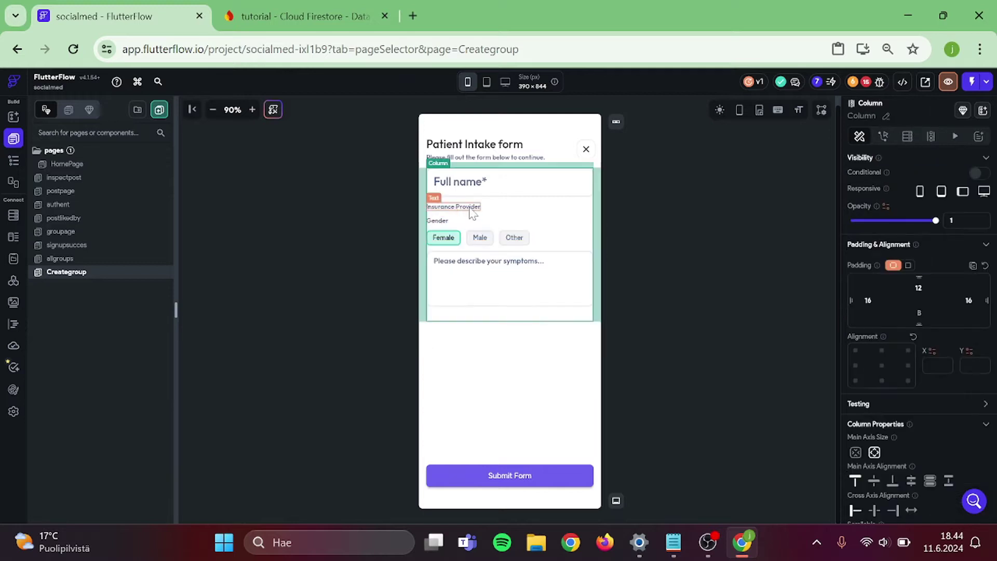
left_click(470, 208)
key("Delete")
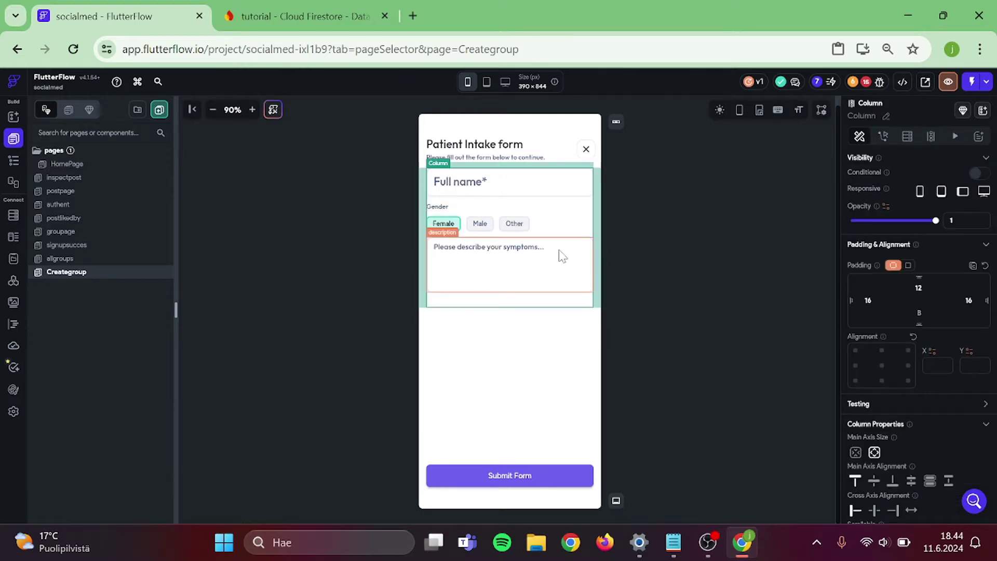
- Remove the symptoms description field and the Gender choice chips from the form
left_click(563, 256)
key("Delete")
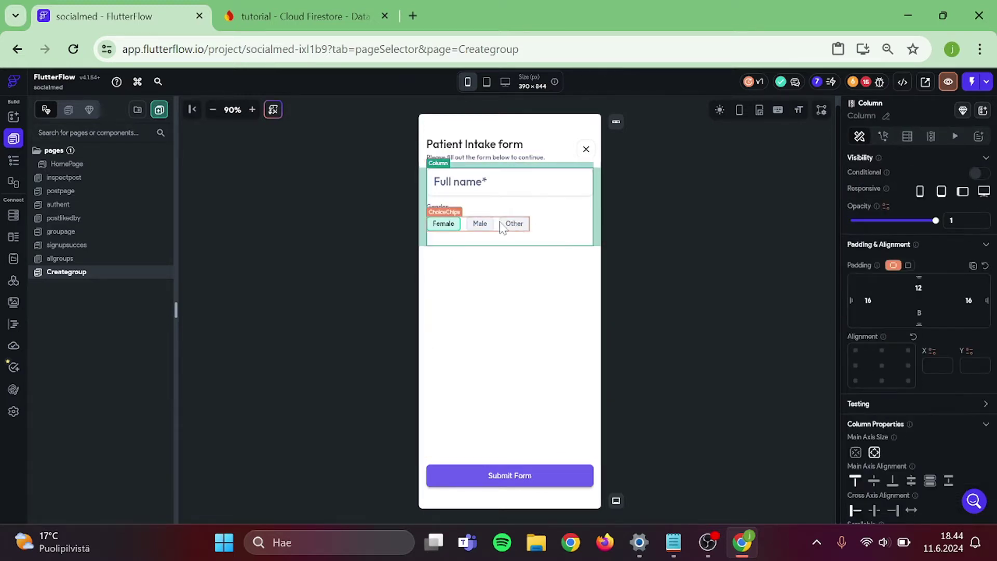
left_click(501, 227)
key("Delete")
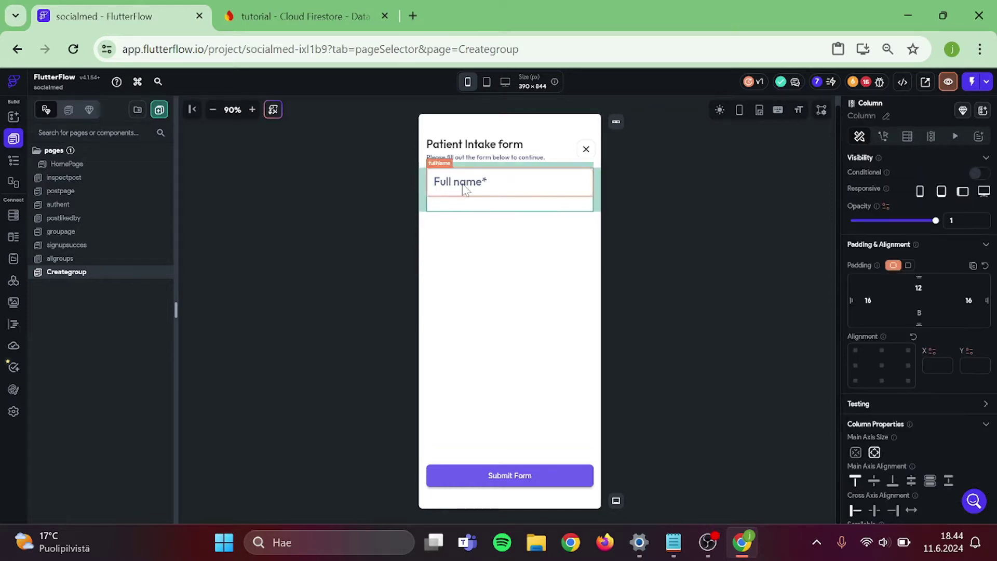
scroll(954, 326, "down", 8)
left_click(917, 387)
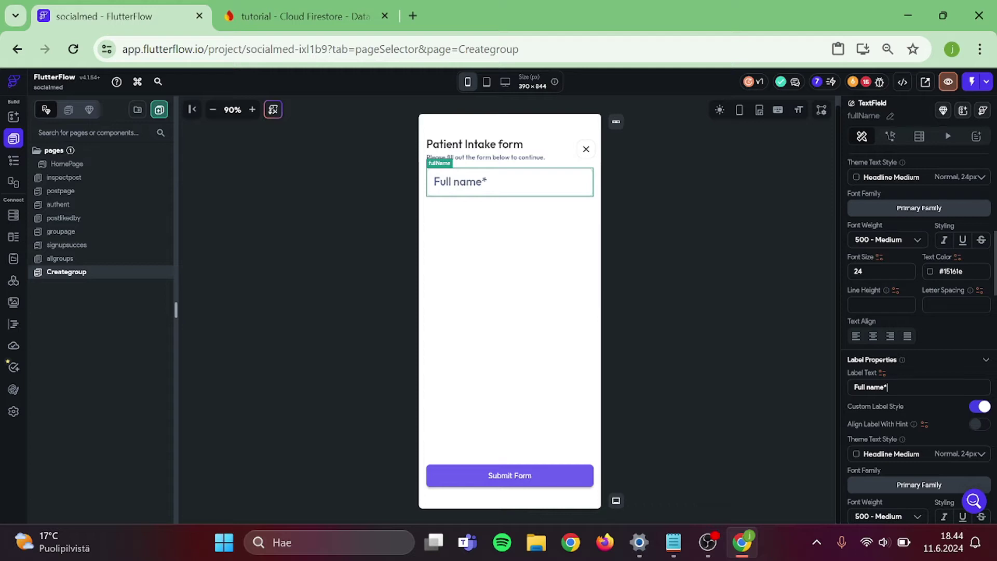
- Relabel the Full name field as Groupname and inspect the header's close button
key("ctrl+a")
type("Grou")
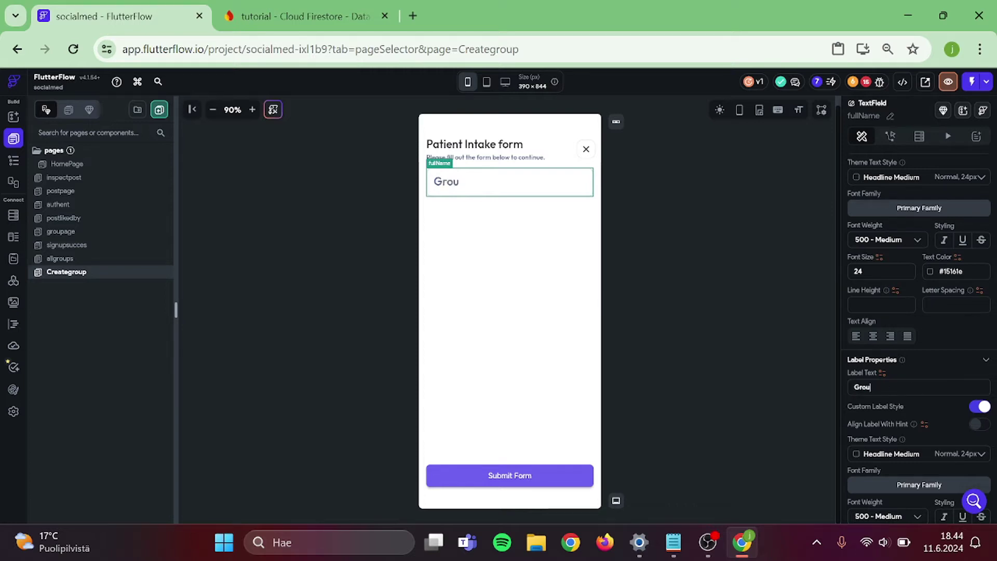
type("pname")
left_click(690, 255)
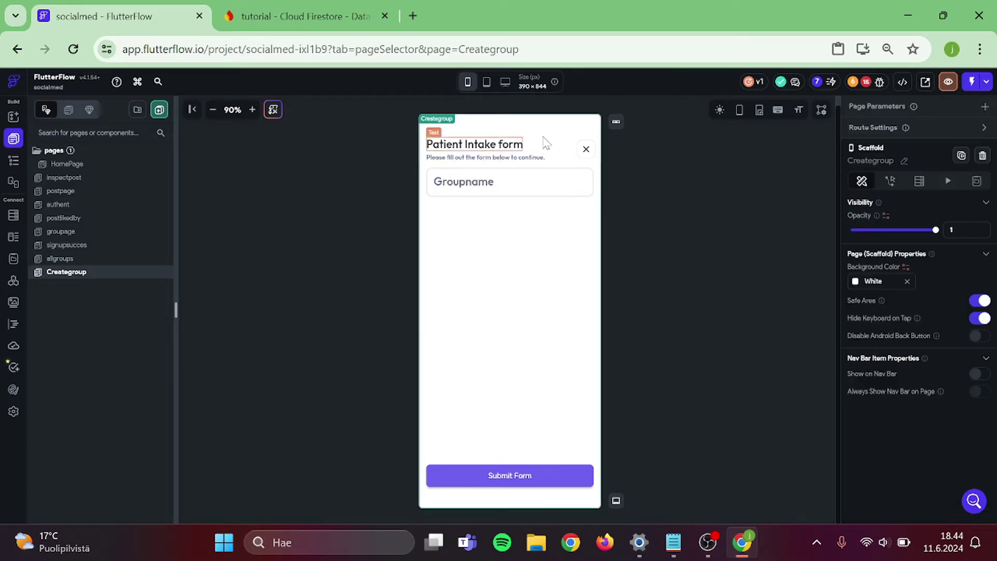
left_click(588, 152)
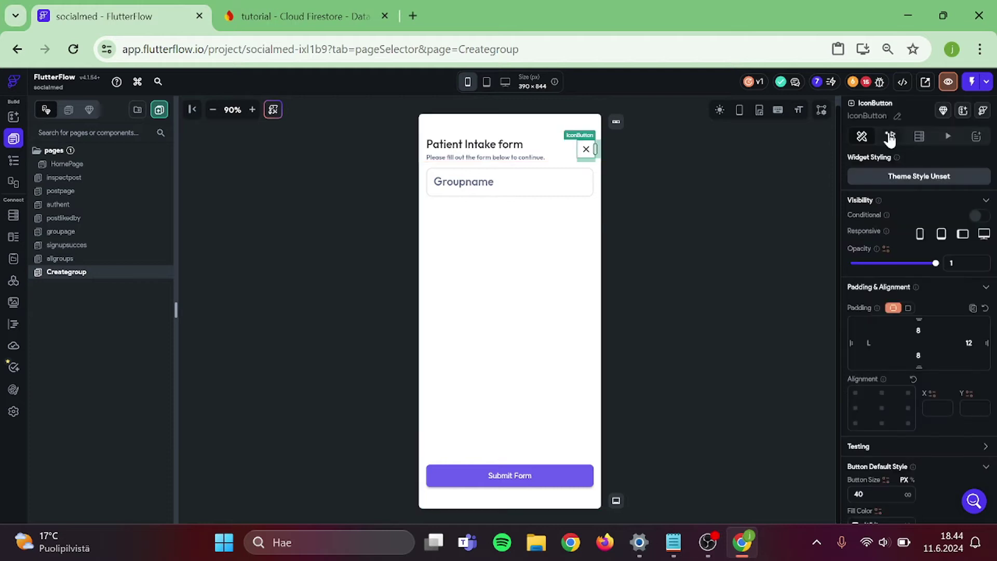
left_click(890, 137)
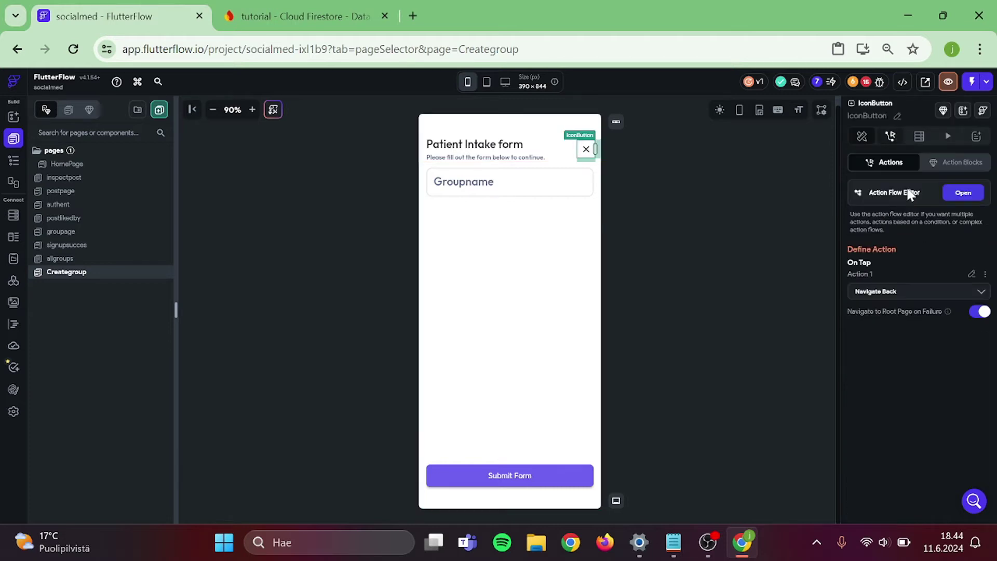
- Delete the Patient Intake heading, its subtitle and the empty column, then return to groupage
left_click(487, 146)
key("Delete")
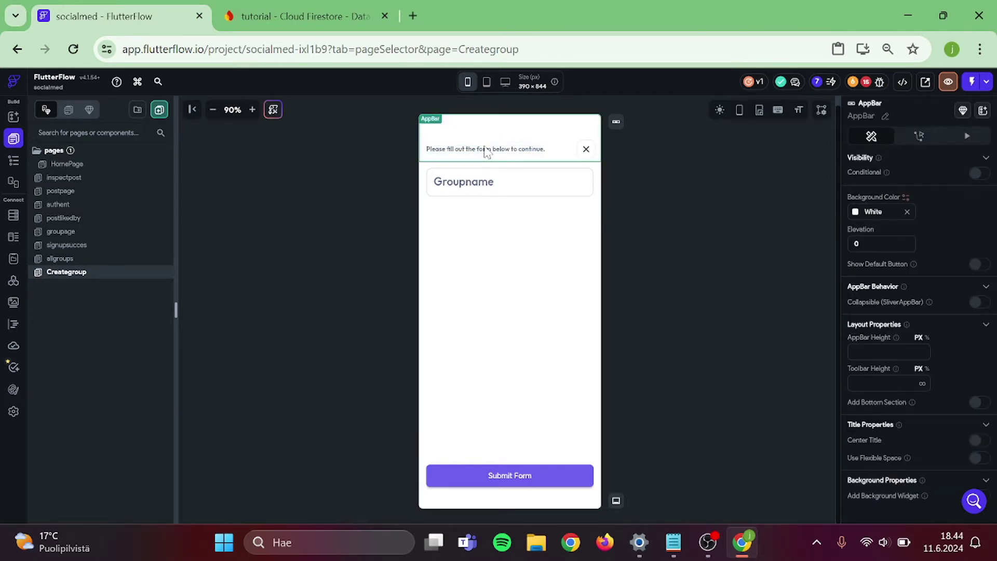
left_click(487, 149)
key("Delete")
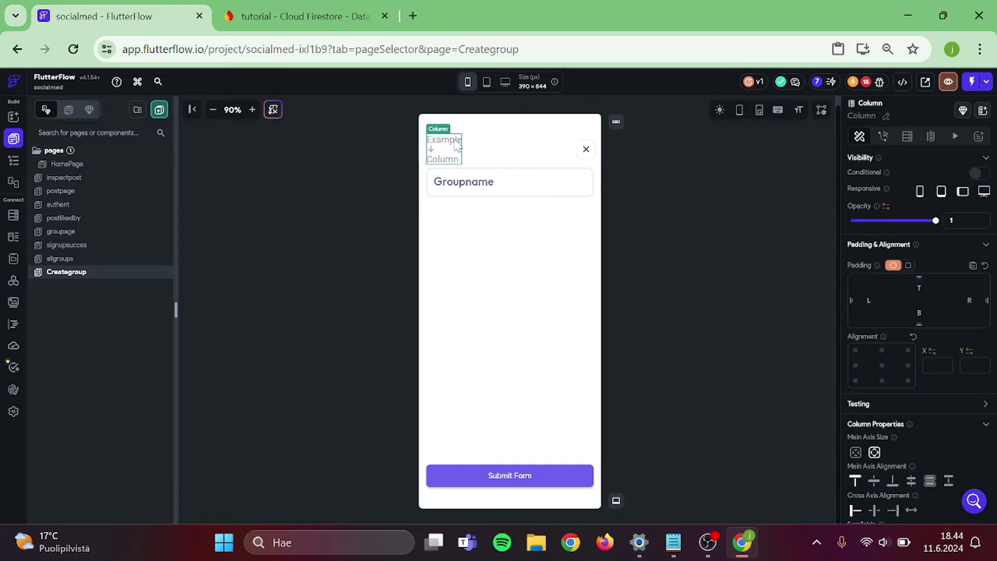
key("Delete")
left_click(370, 176)
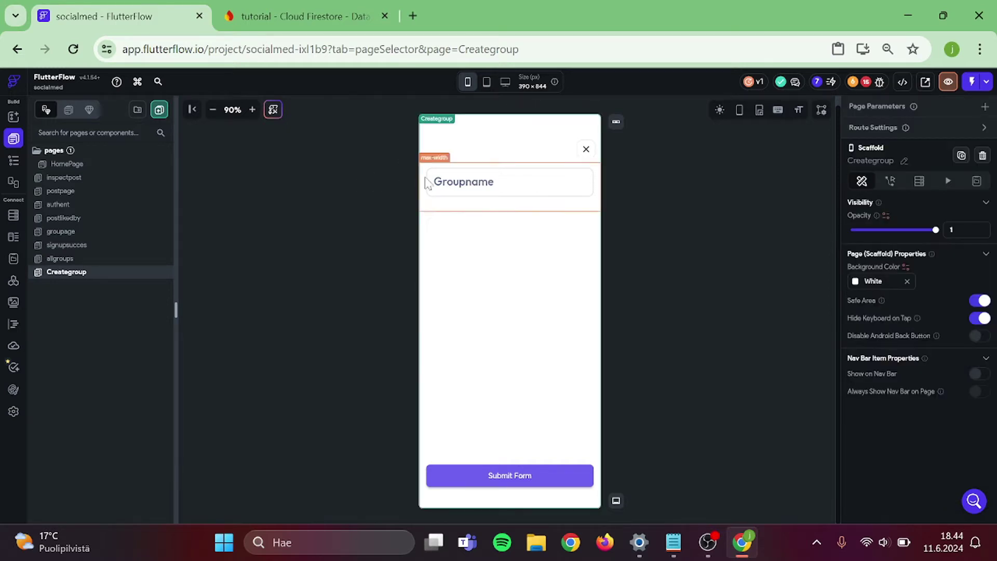
left_click(83, 232)
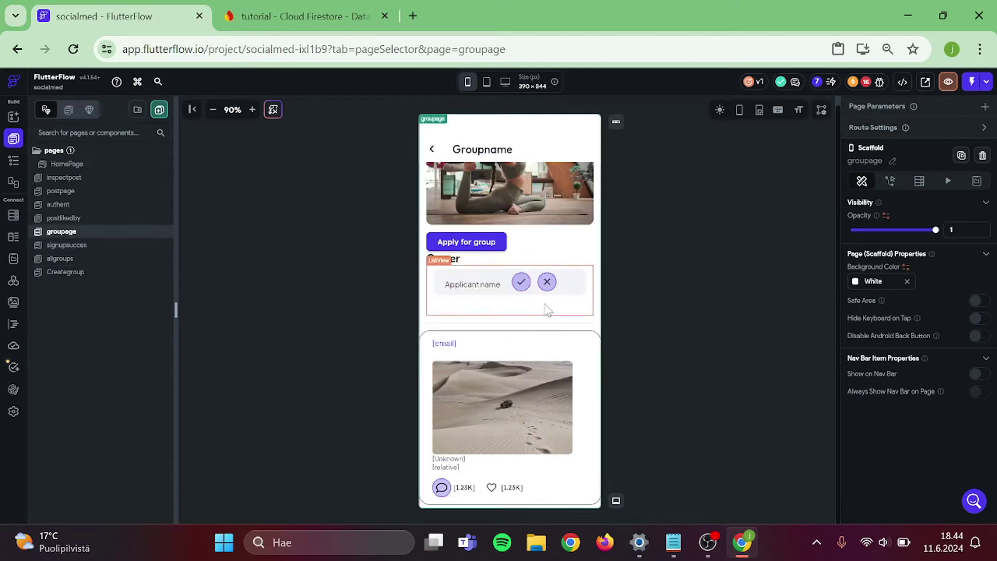
- Add a Column widget below the Owner applicant list
left_click(16, 120)
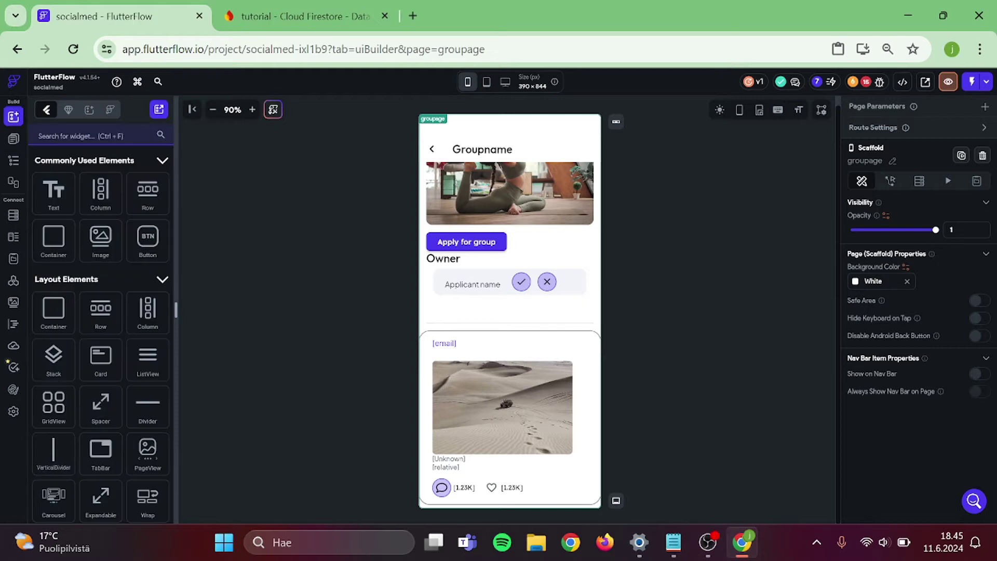
key("ctrl+f")
type("column")
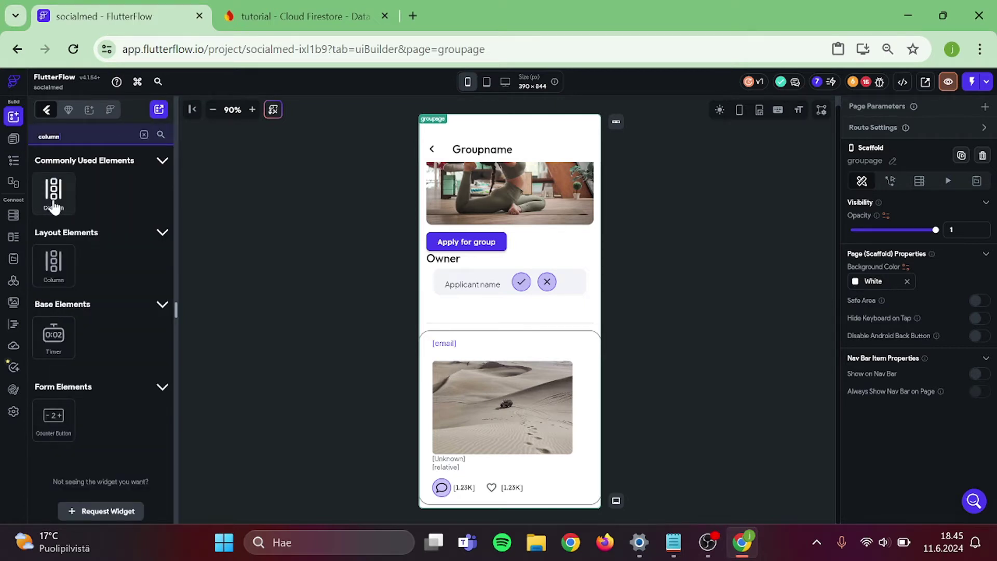
left_click_drag(53, 205, 469, 323)
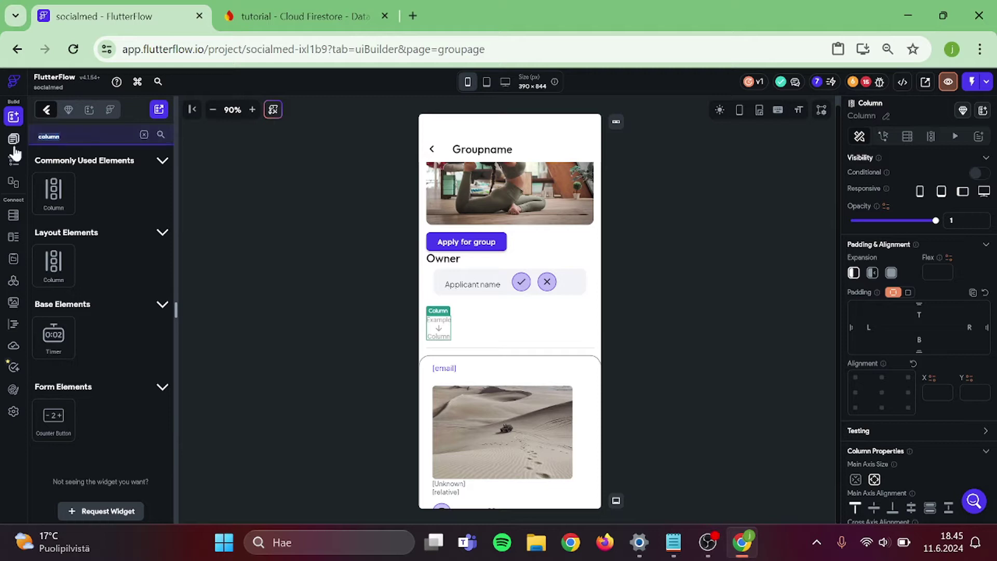
- Place a ListView inside the new column
key("BackSpace")
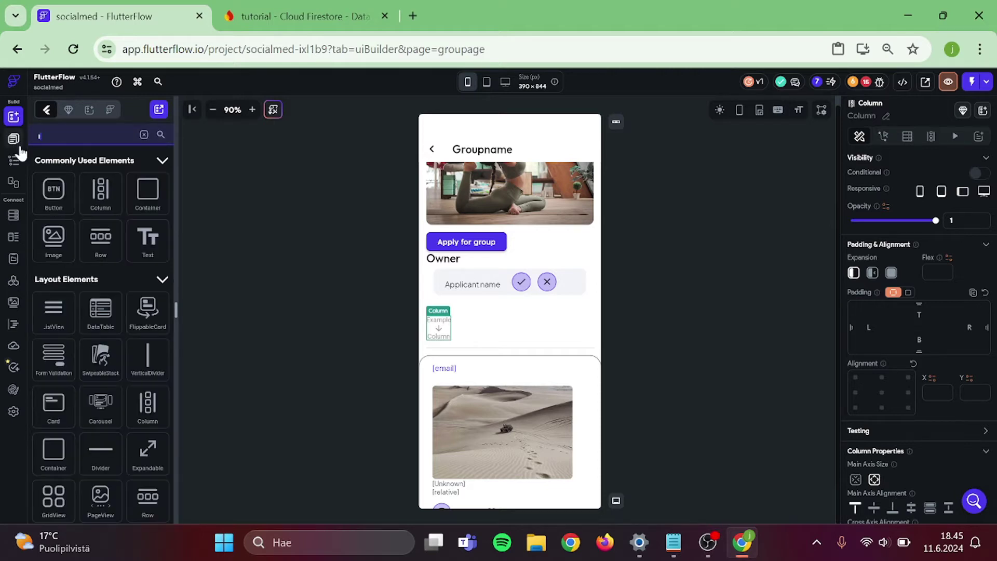
type("list")
left_click_drag(62, 208, 442, 336)
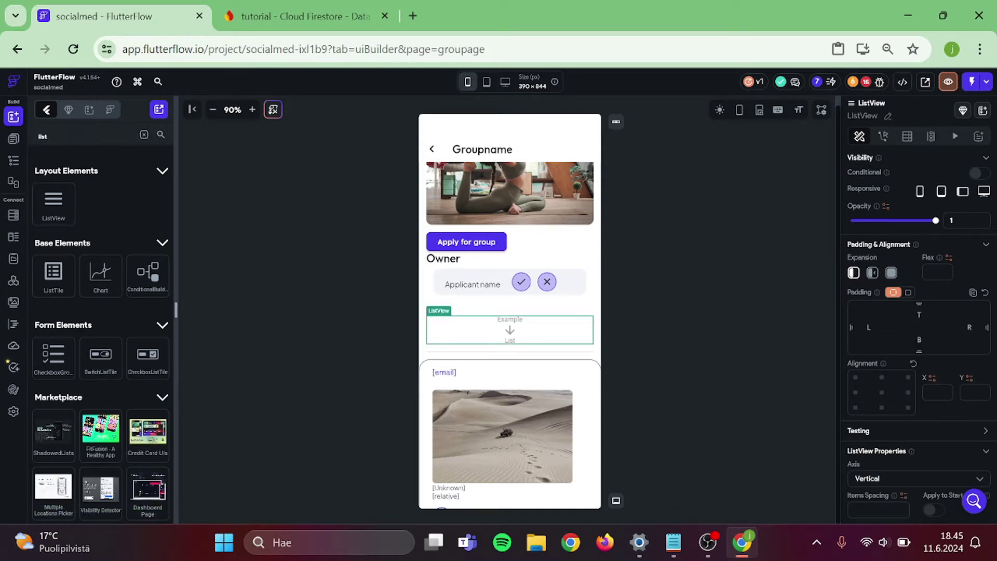
left_click(770, 308)
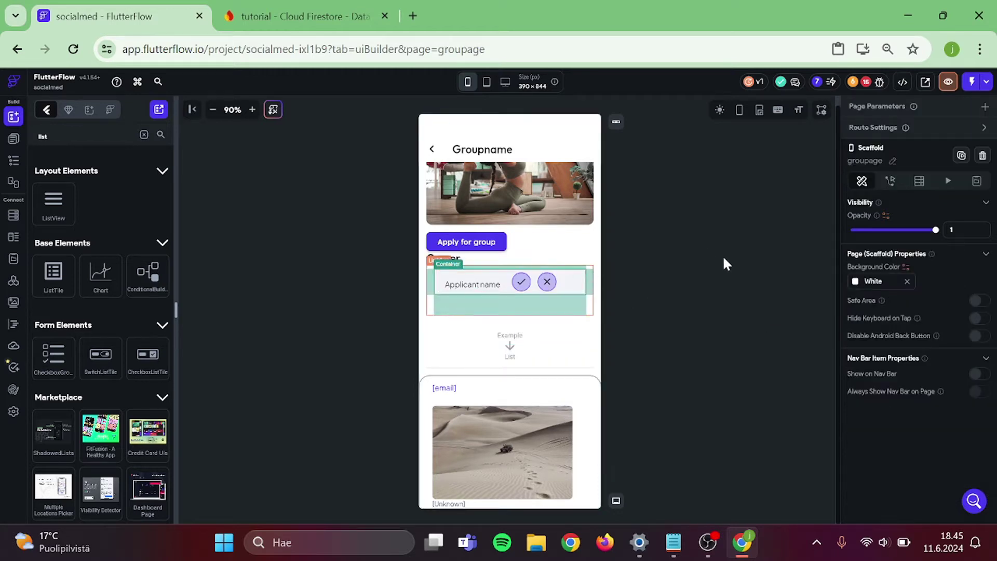
- Copy the applicant row into the new empty ListView
key("ctrl+c")
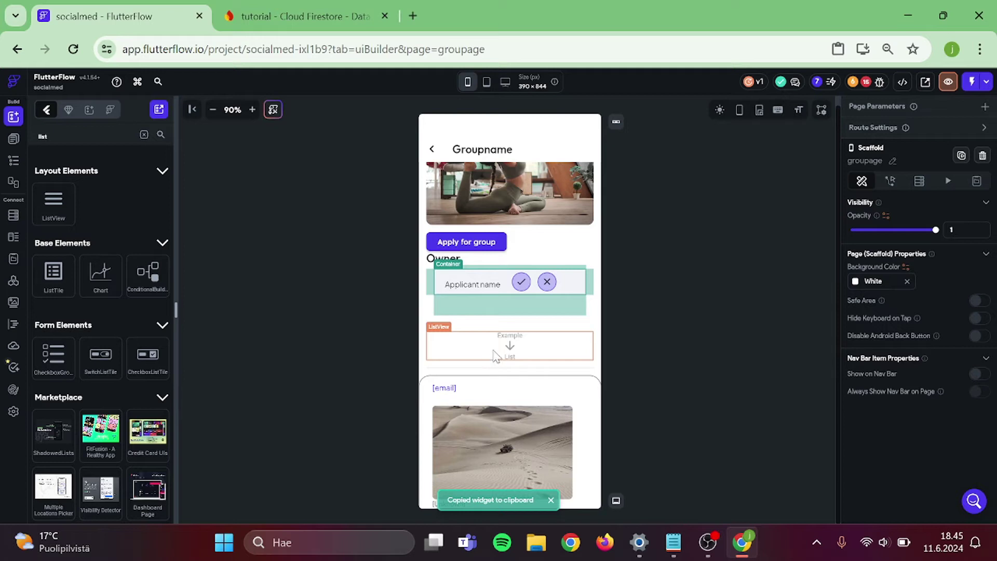
left_click(495, 356)
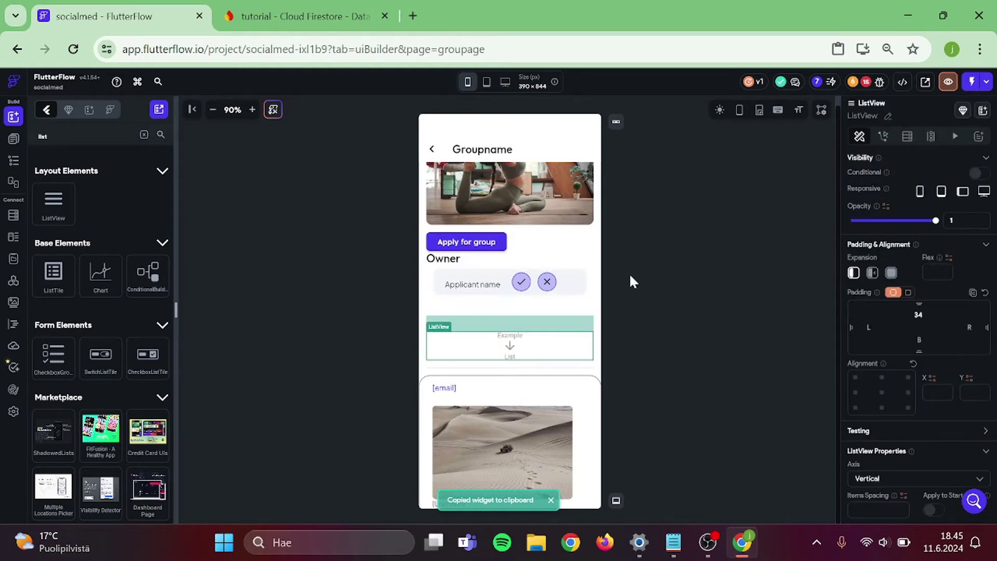
key("ctrl+v")
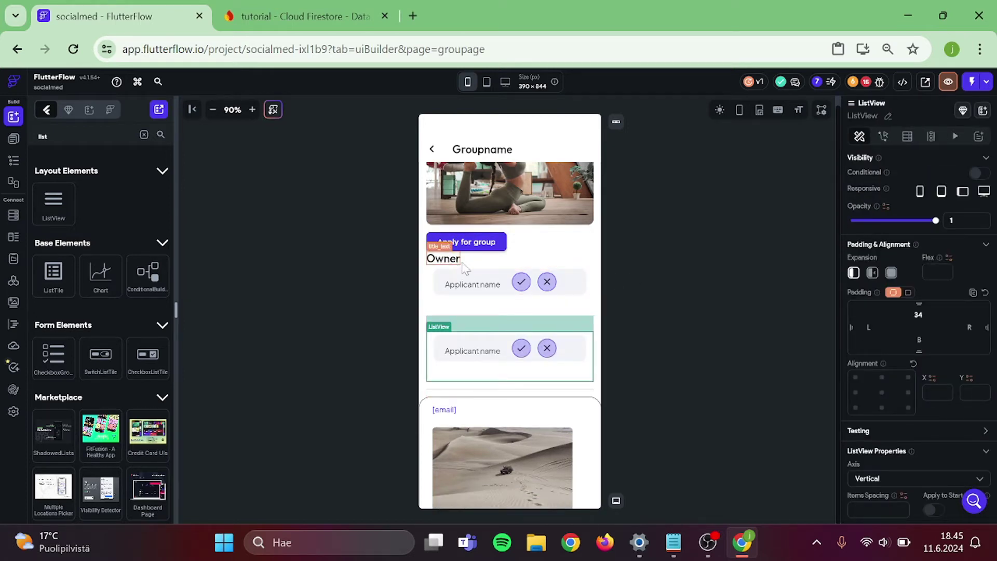
- Duplicate the Owner heading to the column's top and rename it 'Group members'
left_click(458, 262)
key("ctrl+c")
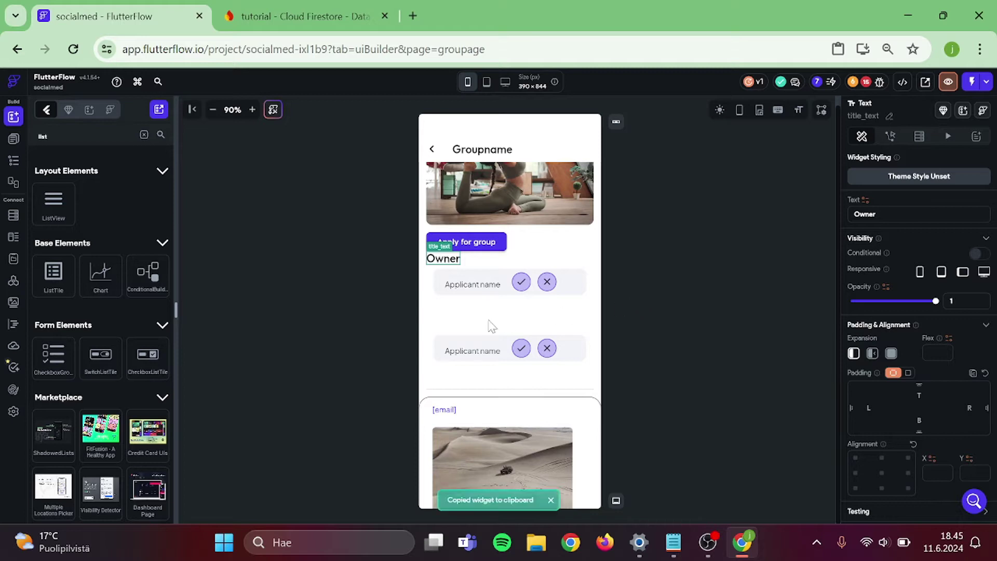
left_click(482, 329)
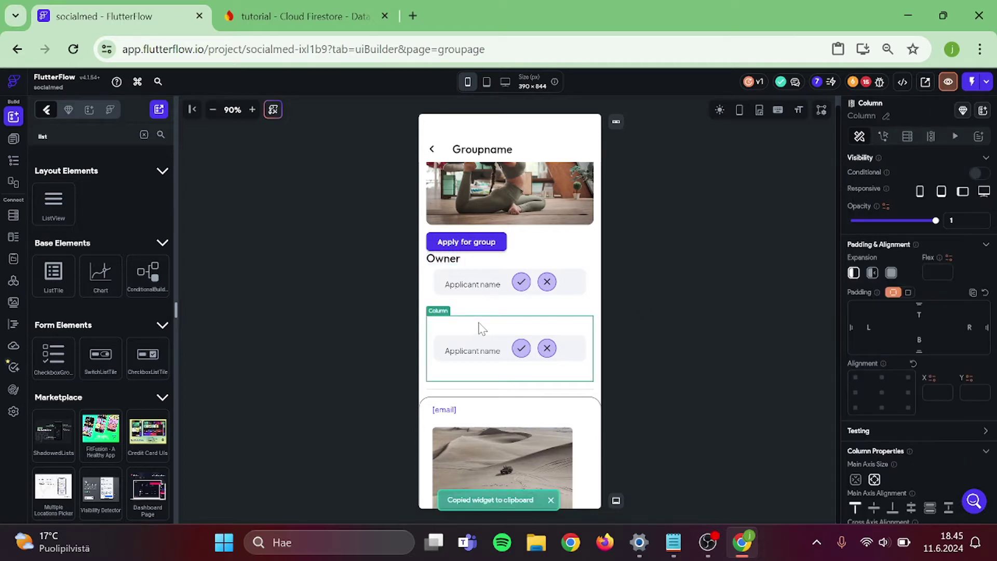
key("ctrl+v")
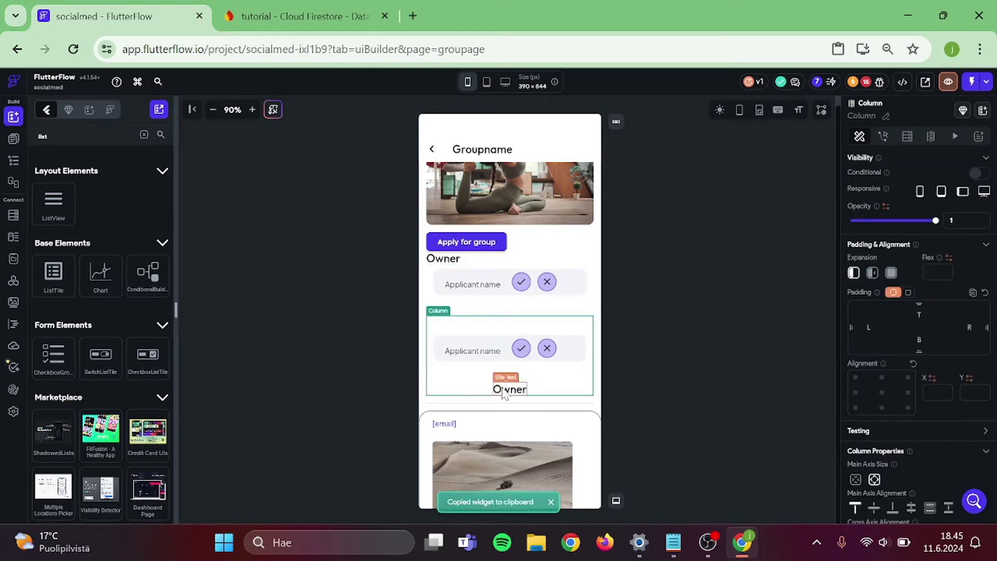
left_click_drag(503, 392, 473, 333)
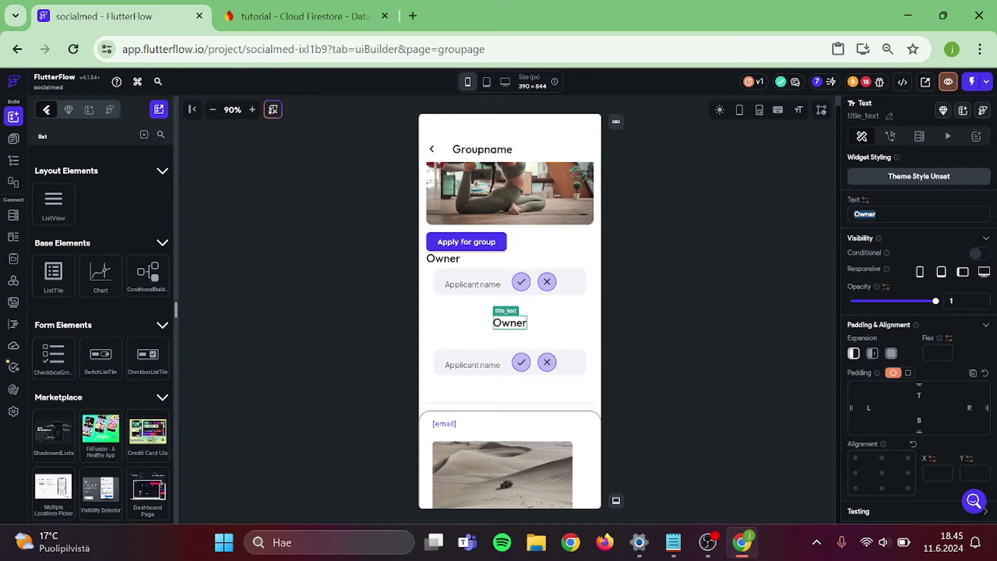
type("Group memb")
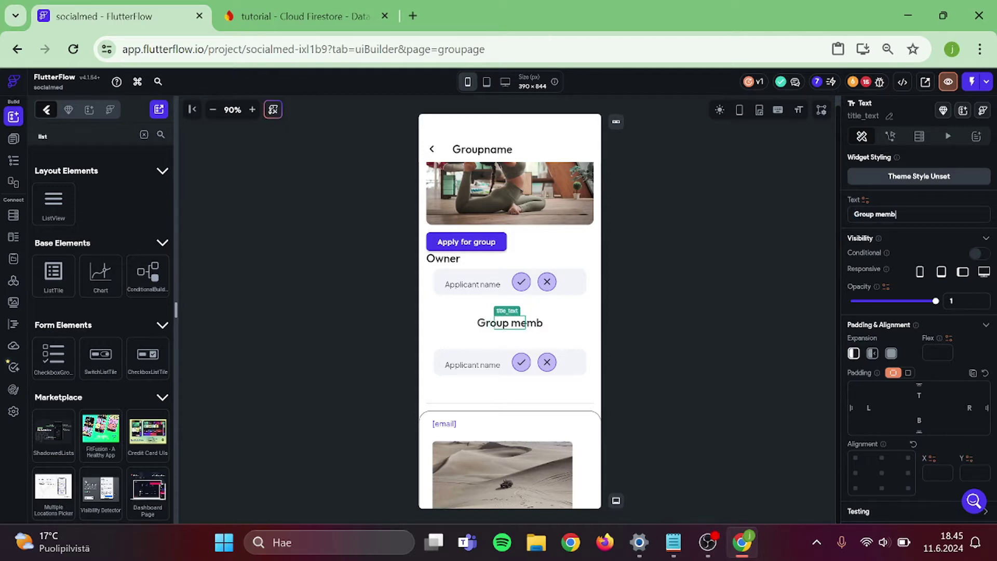
type("ers")
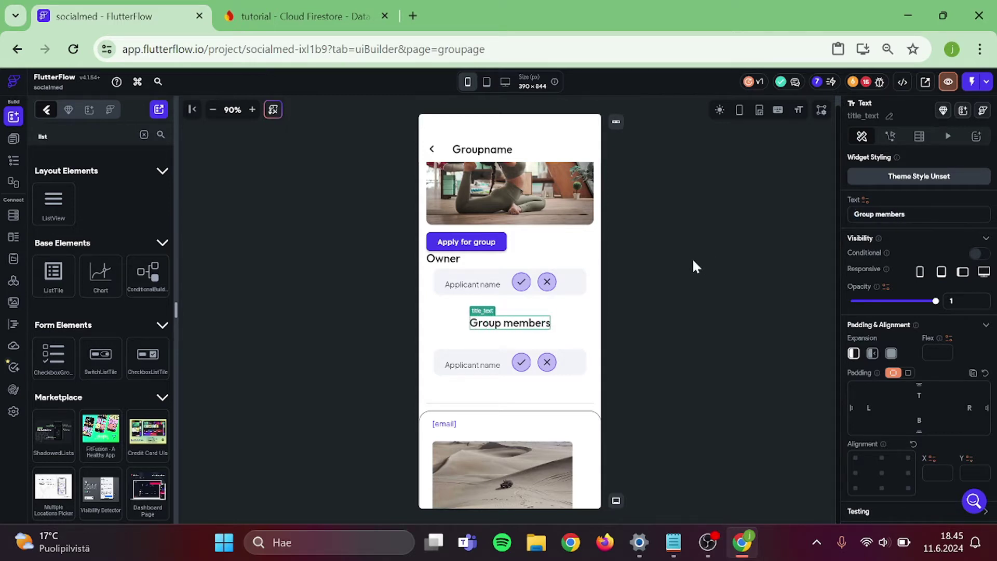
left_click(693, 258)
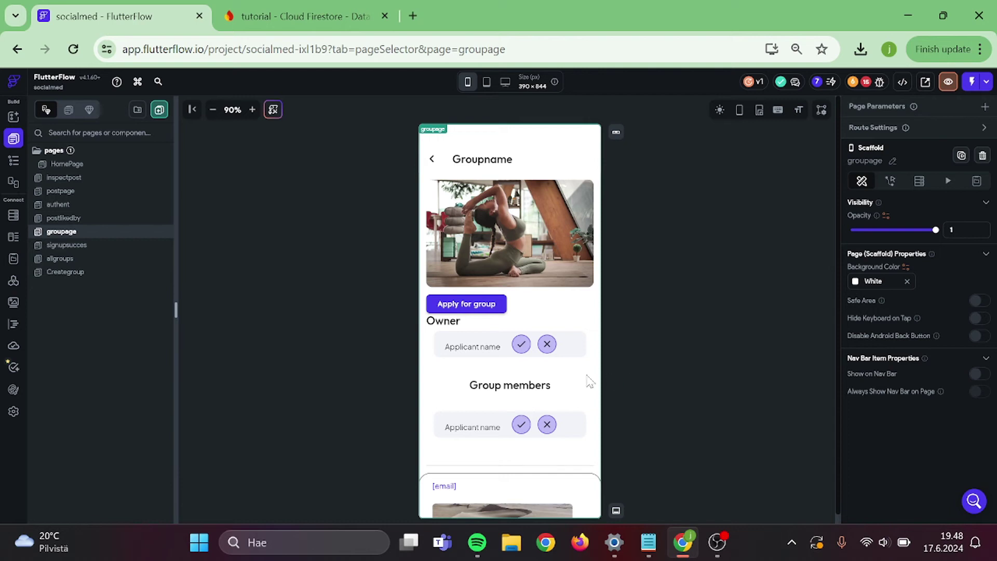
- Duplicate the Apply for group button and add top padding to the copy
scroll(534, 376, "down", 3)
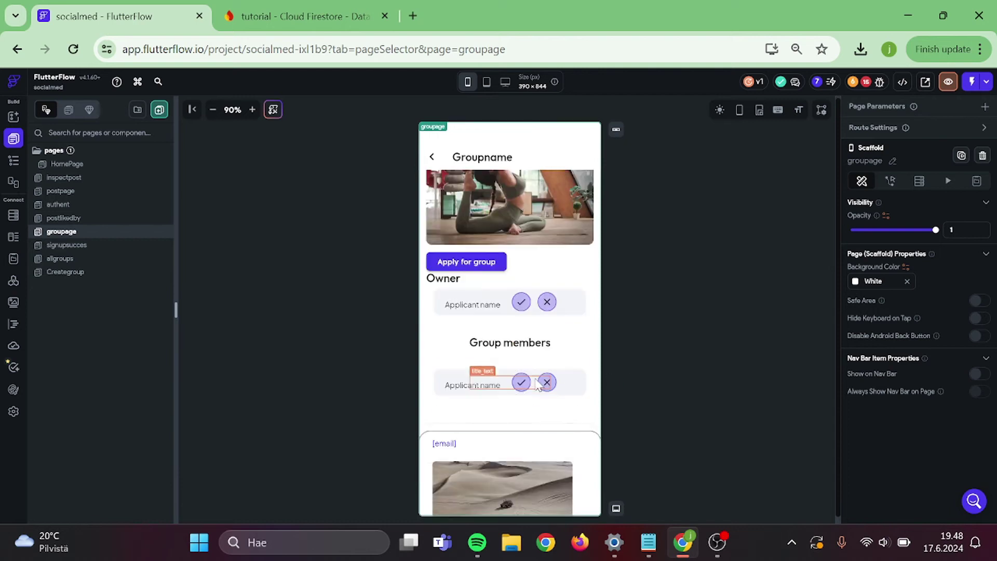
scroll(582, 259, "up", 3)
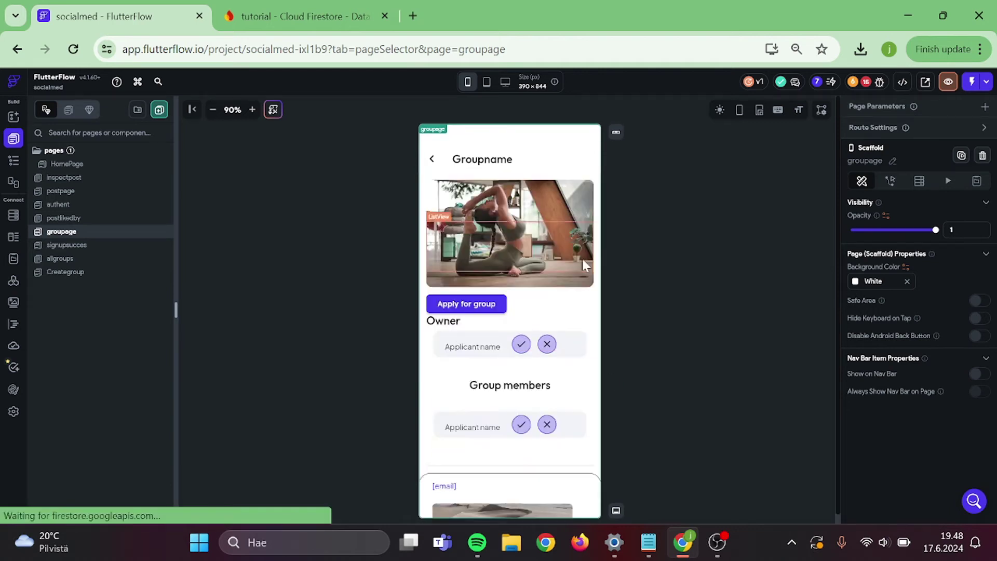
right_click(474, 308)
left_click(522, 473)
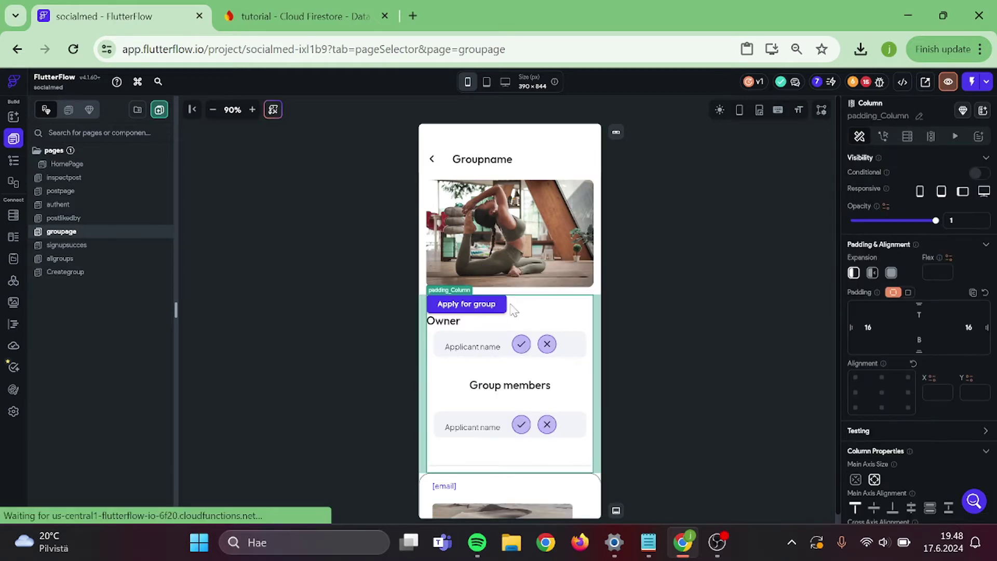
key("ctrl+v")
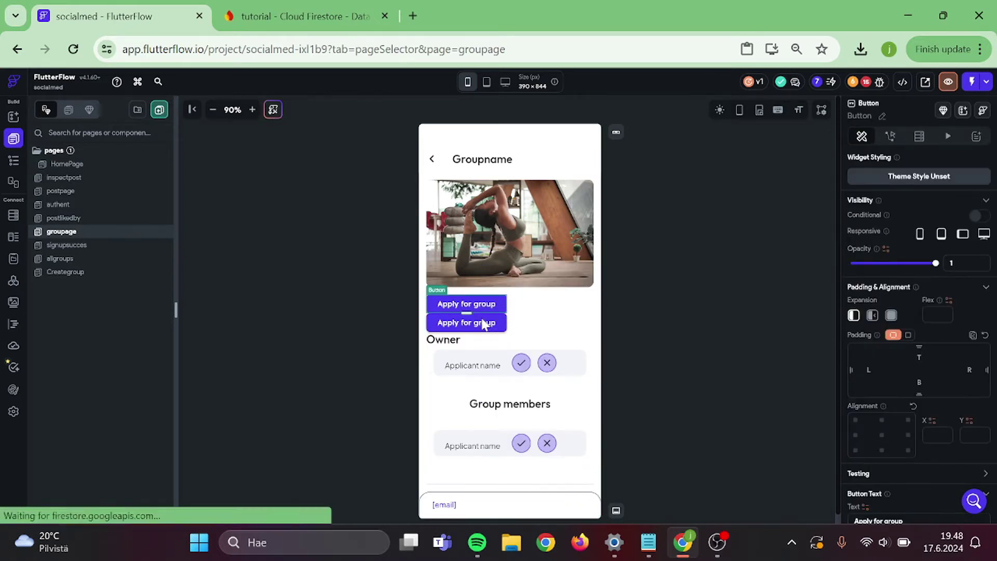
left_click(483, 322)
left_click(483, 323)
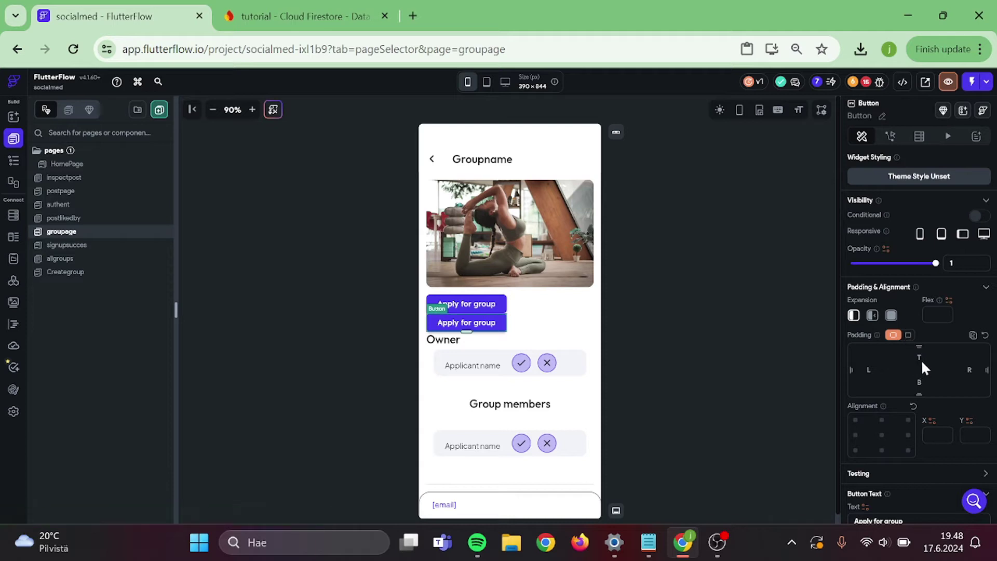
left_click(708, 292)
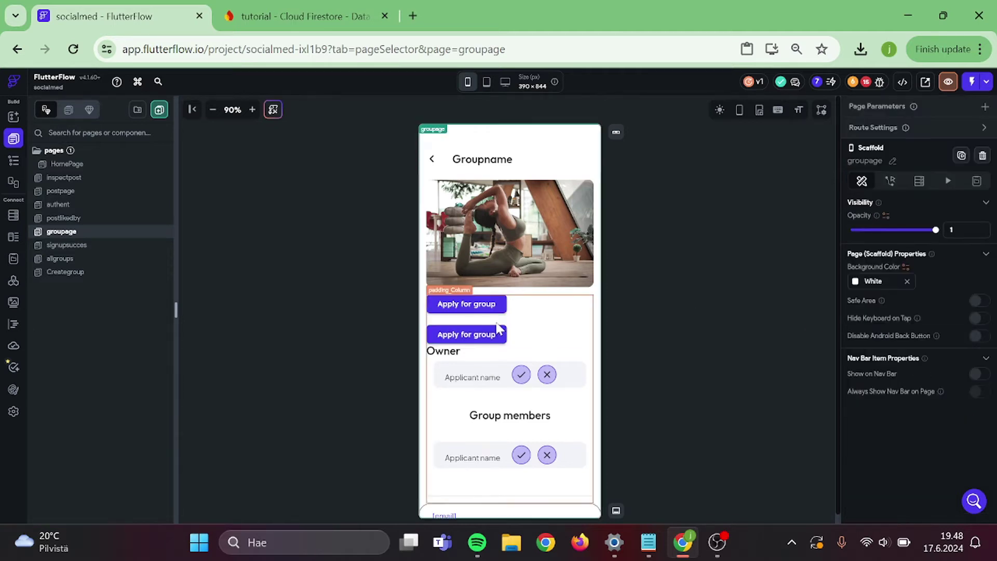
- Change the second button's text to 'Post to group page'
scroll(890, 286, "down", 5)
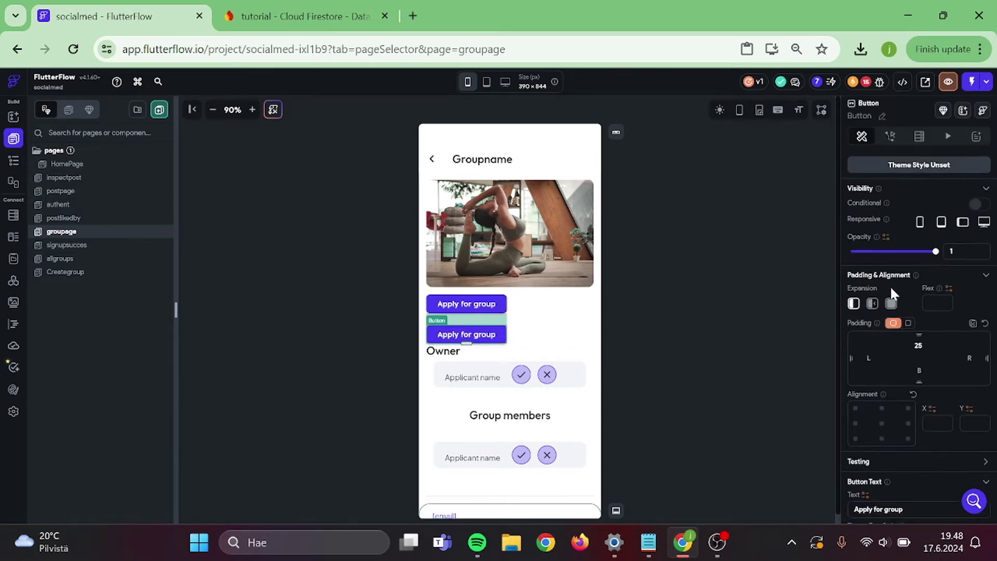
left_click(890, 294)
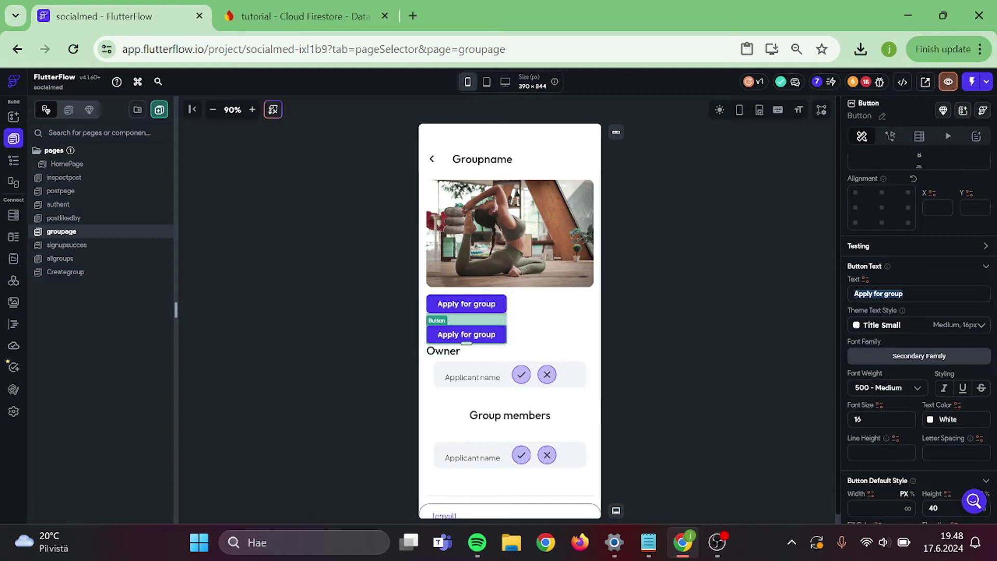
type("Post to gropu")
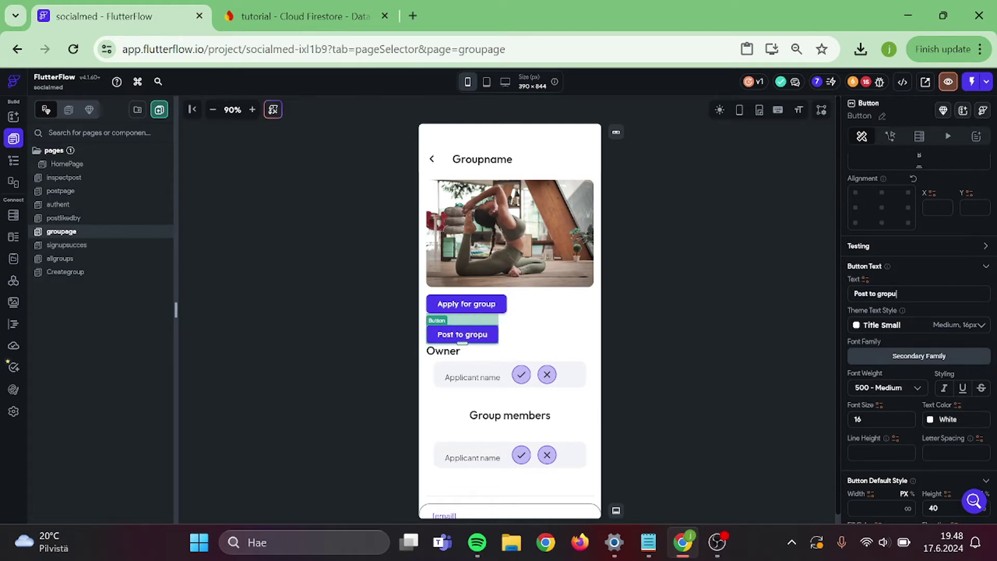
key("BackSpace")
key("BackSpace")
type("up page")
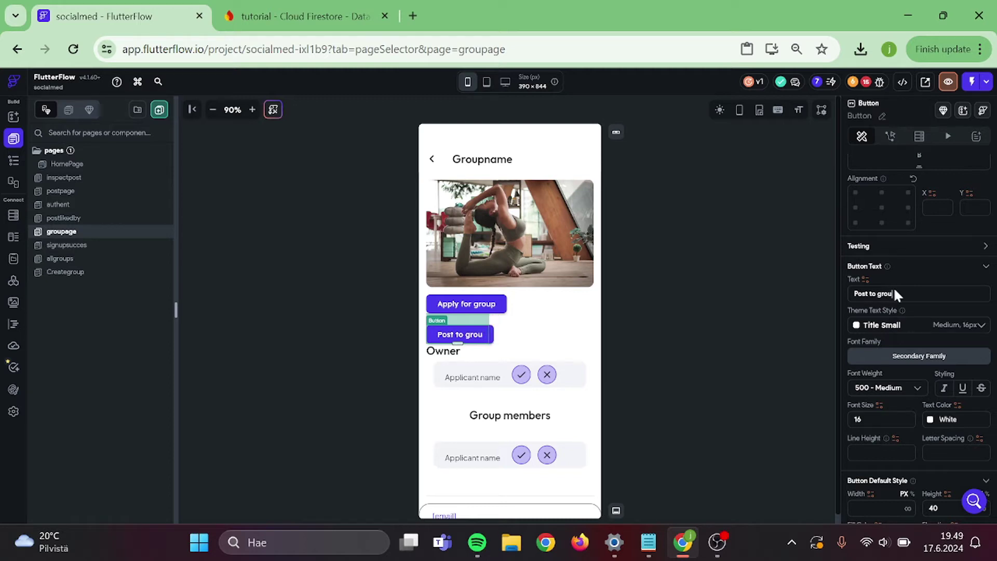
- Deselect the Post to group page button and switch to the postpage Create Post page
left_click(669, 297)
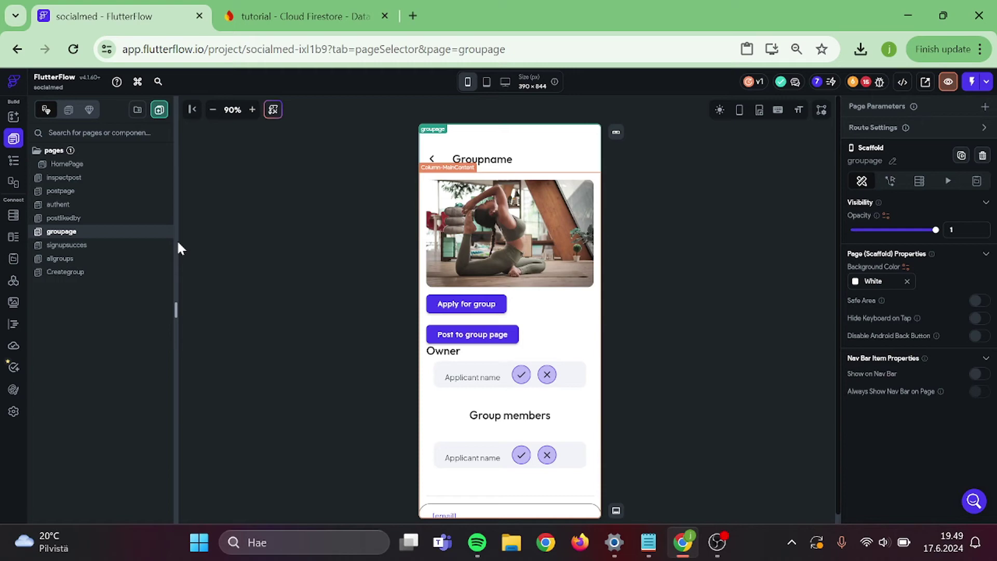
left_click(104, 193)
- Duplicate postpage, rename the copy to 'postongroup', and return to groupage
right_click(106, 193)
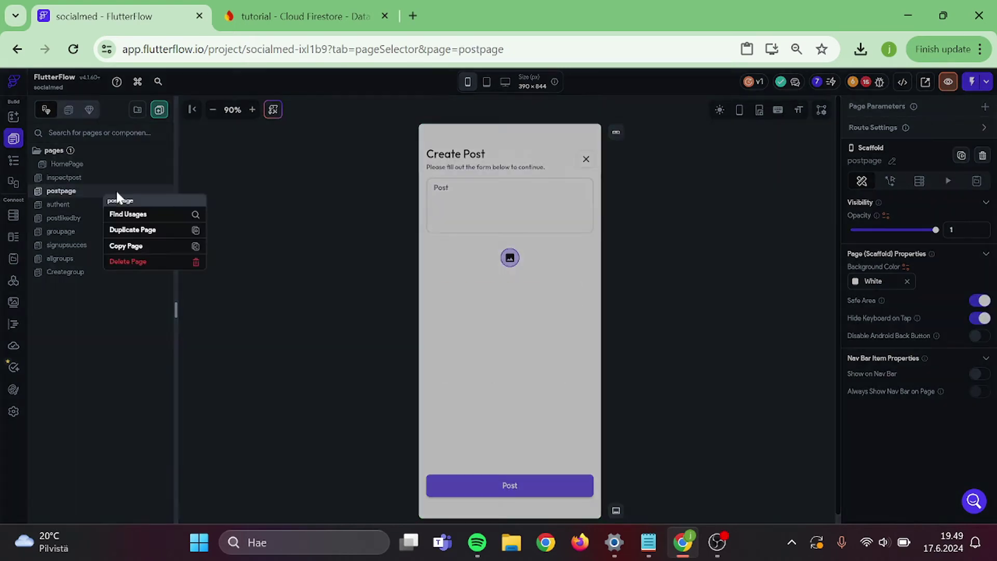
left_click(127, 230)
left_click(96, 224)
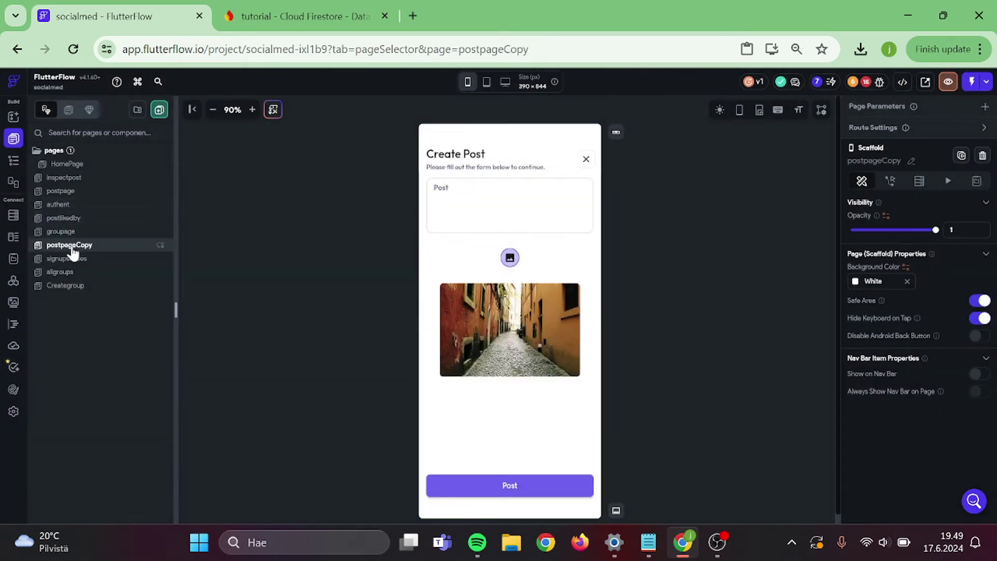
double_click(71, 248)
type("postom")
key("Return")
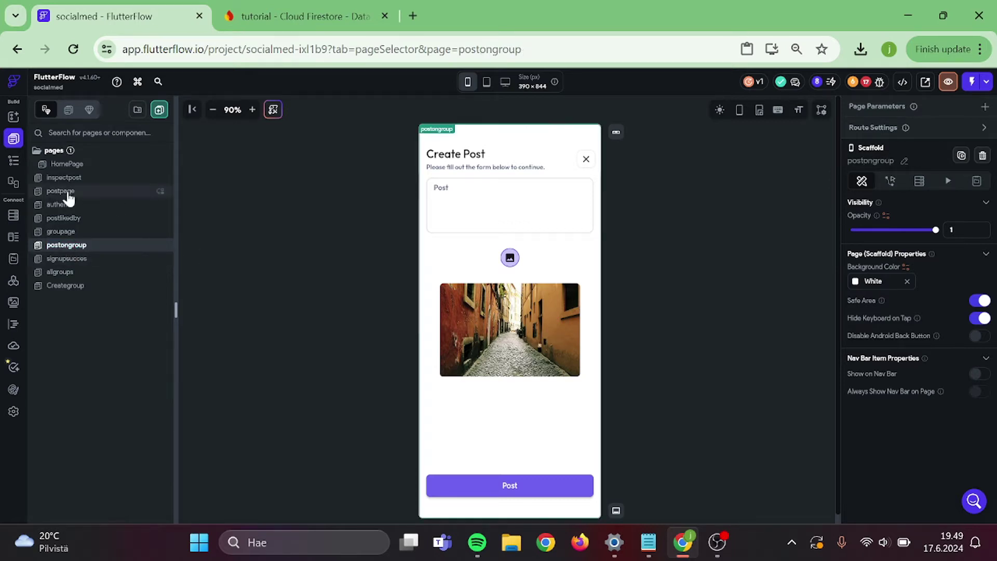
left_click(83, 230)
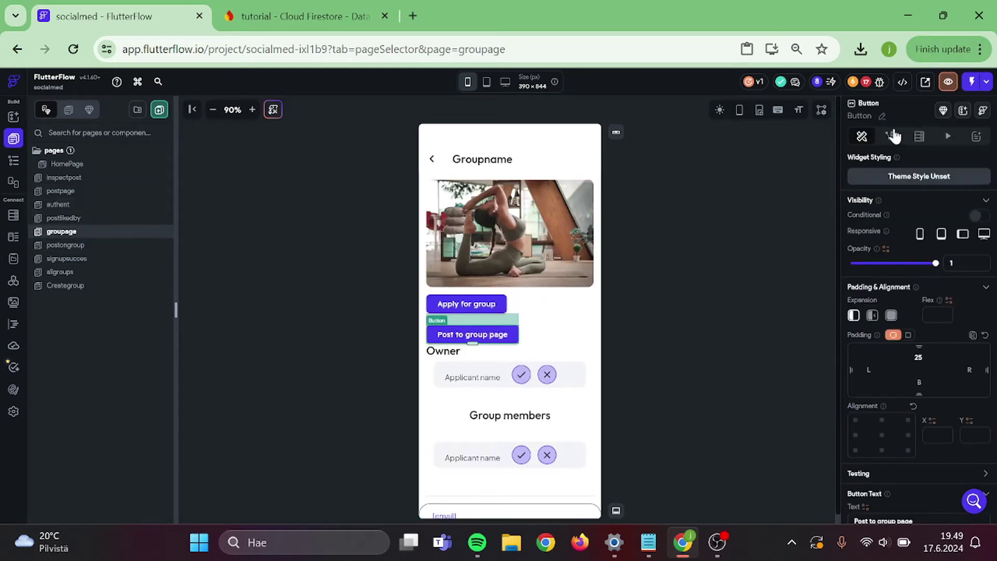
- Give the Post to group page button a Navigate To postongroup tap action
left_click(890, 136)
left_click(963, 192)
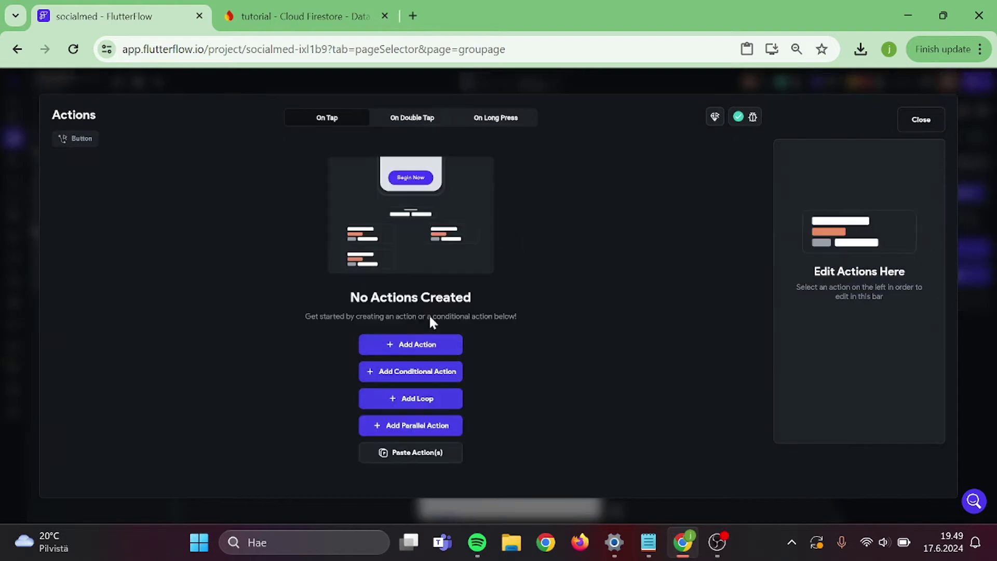
left_click(427, 343)
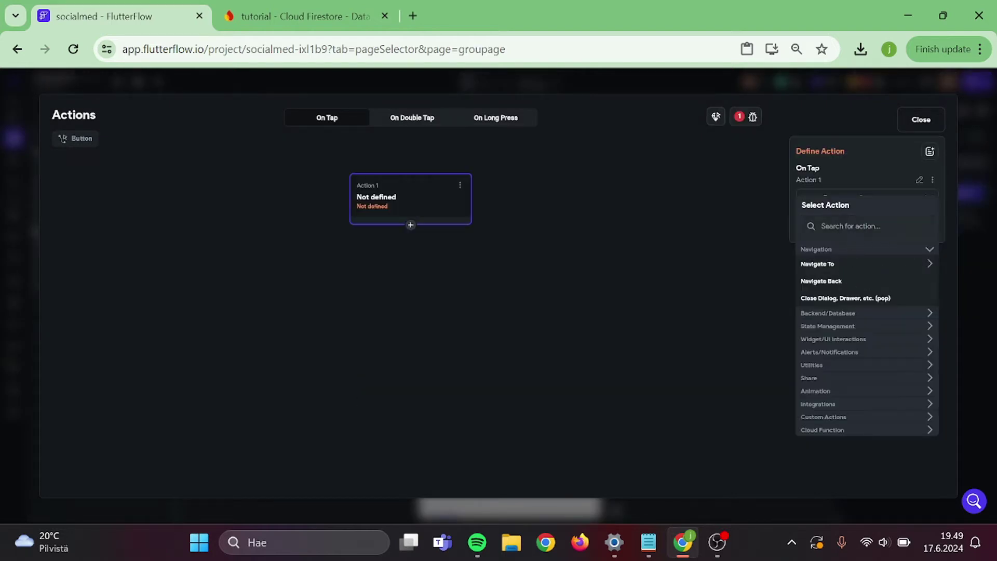
type("post")
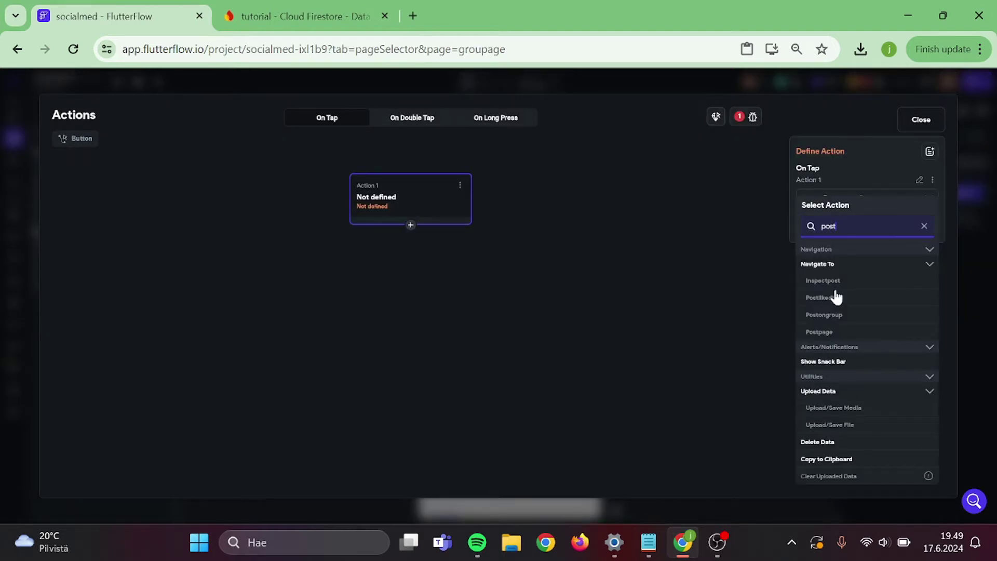
left_click(836, 315)
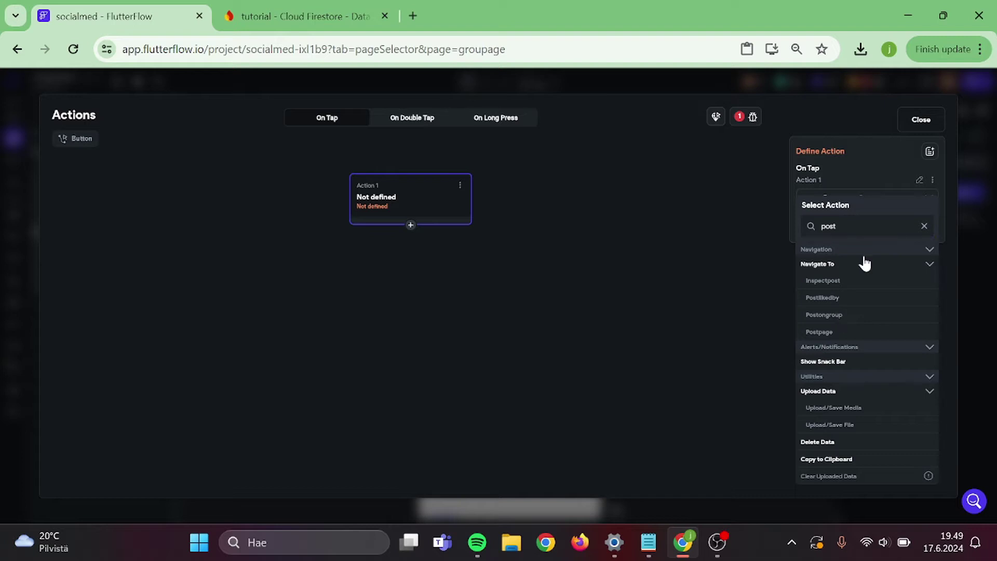
left_click(906, 122)
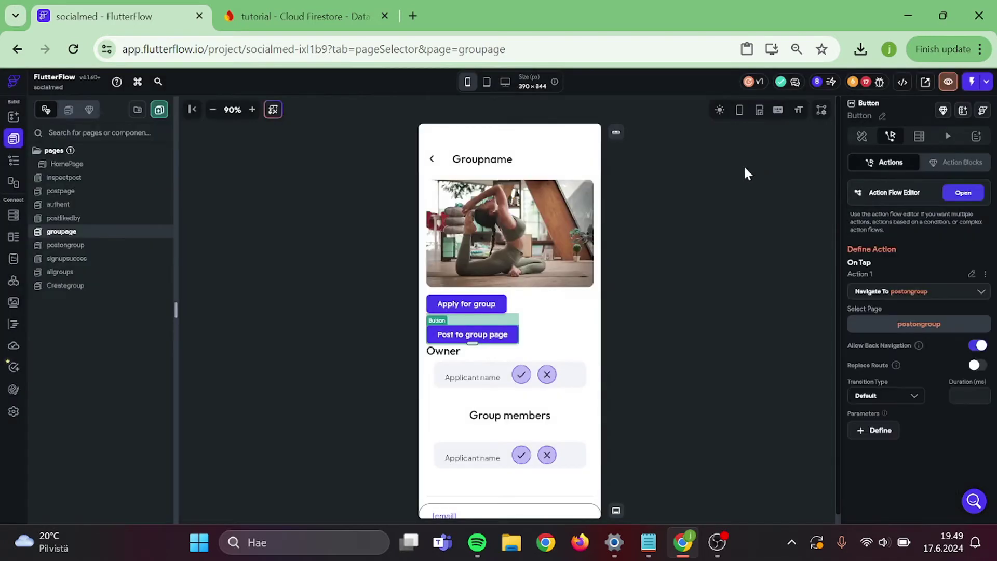
left_click(745, 168)
- On allgroups, add a backend query on the groups collection to the groups ListView
left_click(61, 272)
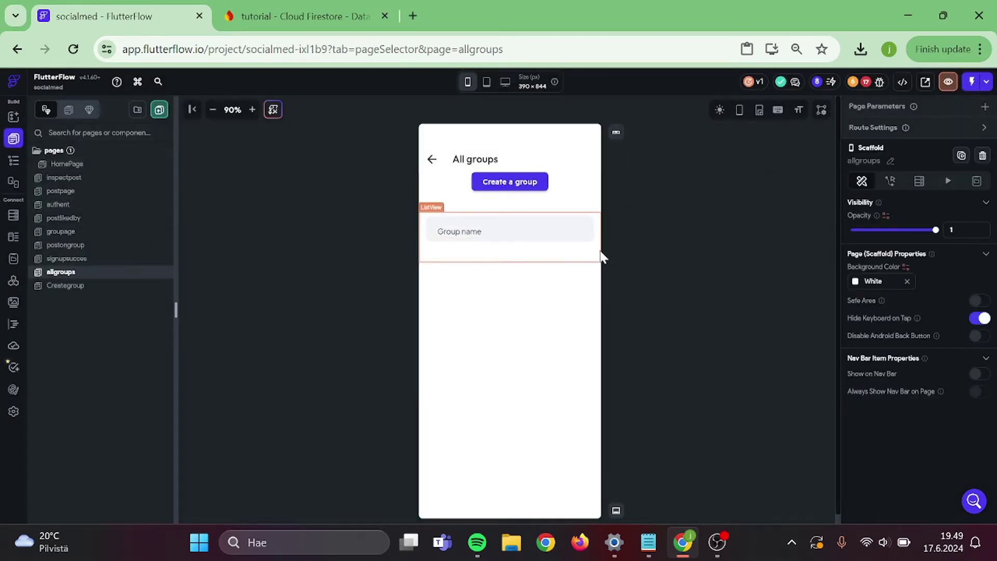
left_click(598, 253)
left_click(909, 147)
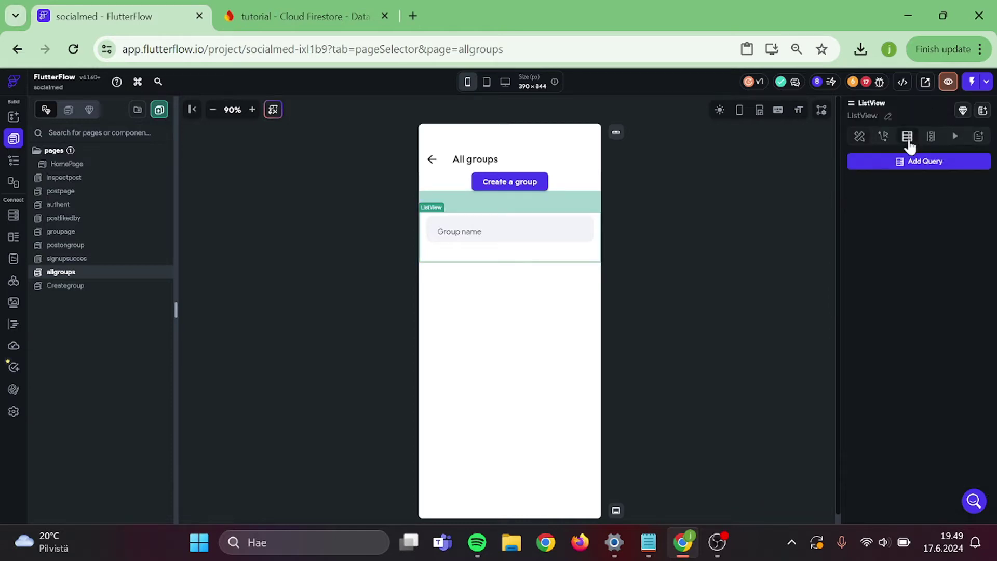
left_click(876, 164)
left_click(777, 167)
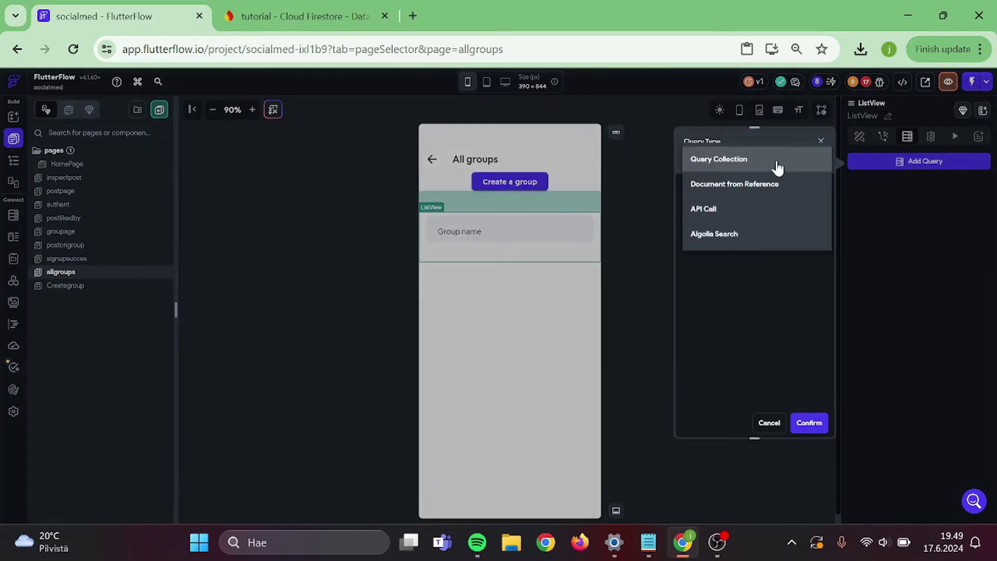
left_click(775, 165)
left_click(719, 224)
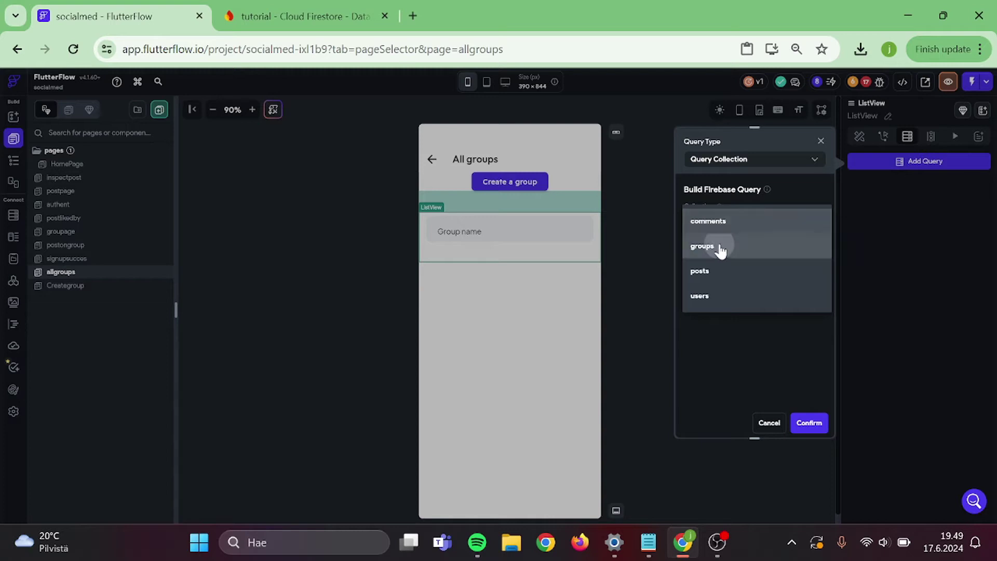
left_click(718, 248)
- Order the query by groupname, decreasing, and confirm generating list items from it
scroll(736, 283, "down", 5)
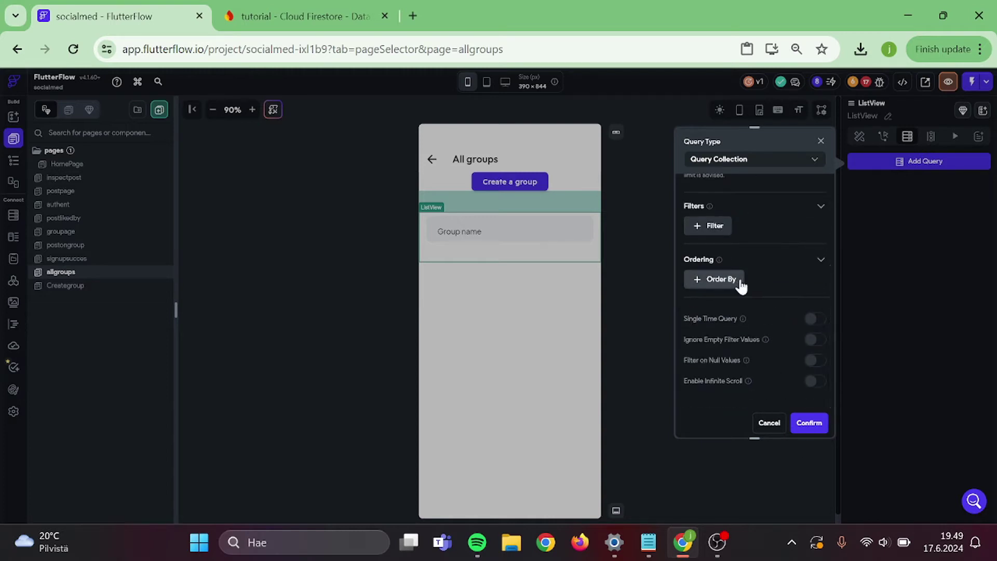
left_click(737, 281)
left_click(741, 320)
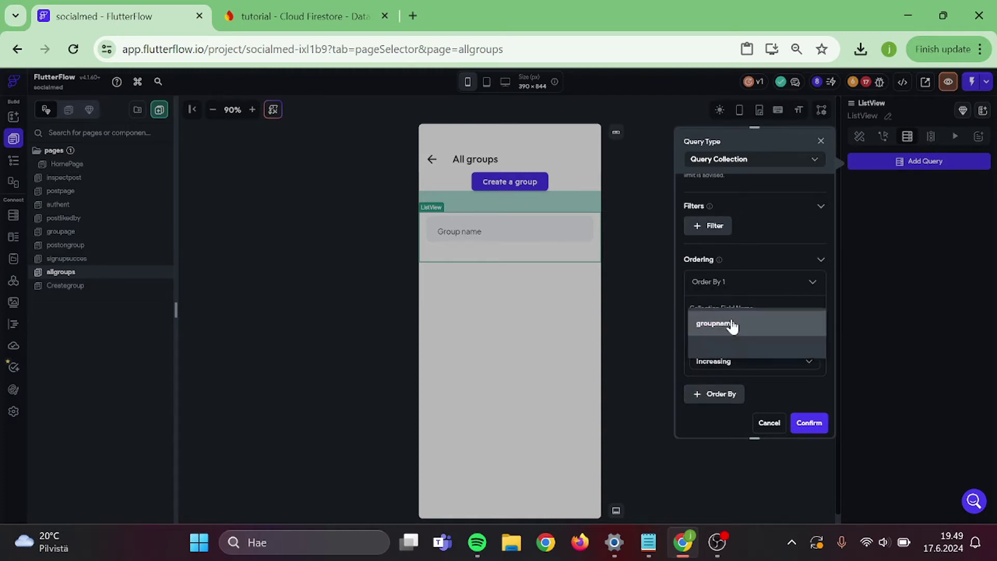
left_click(736, 334)
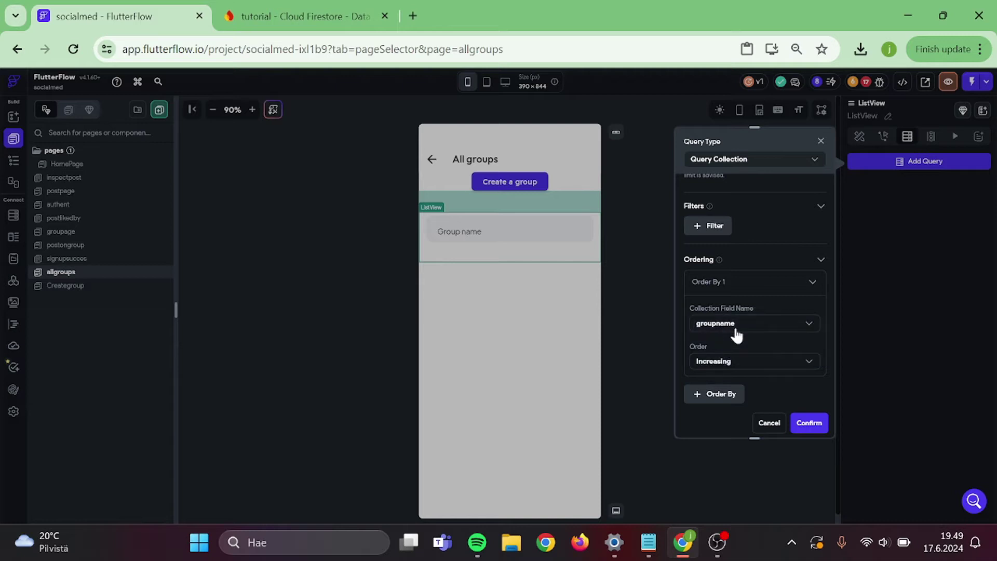
left_click(743, 365)
scroll(778, 338, "down", 3)
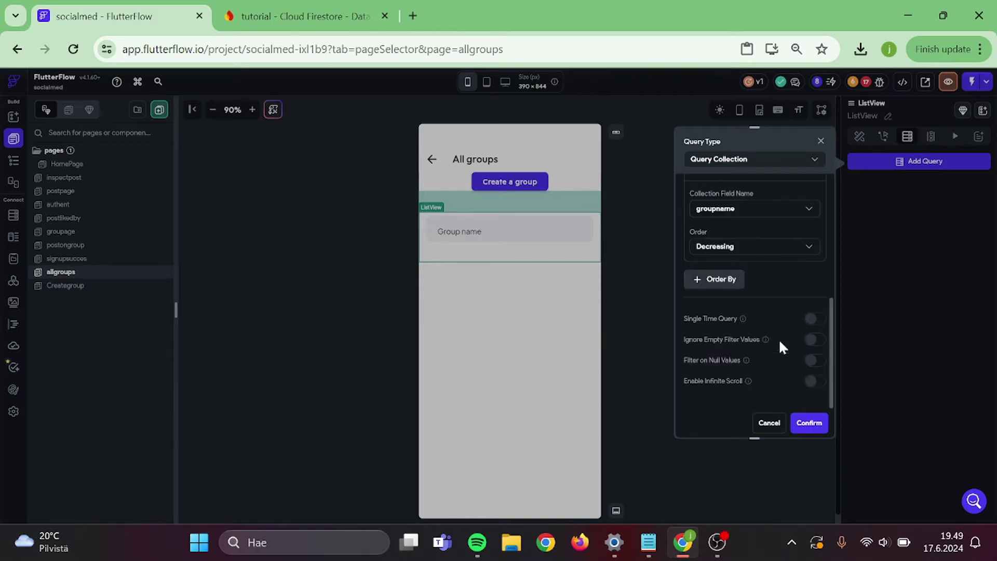
left_click(808, 424)
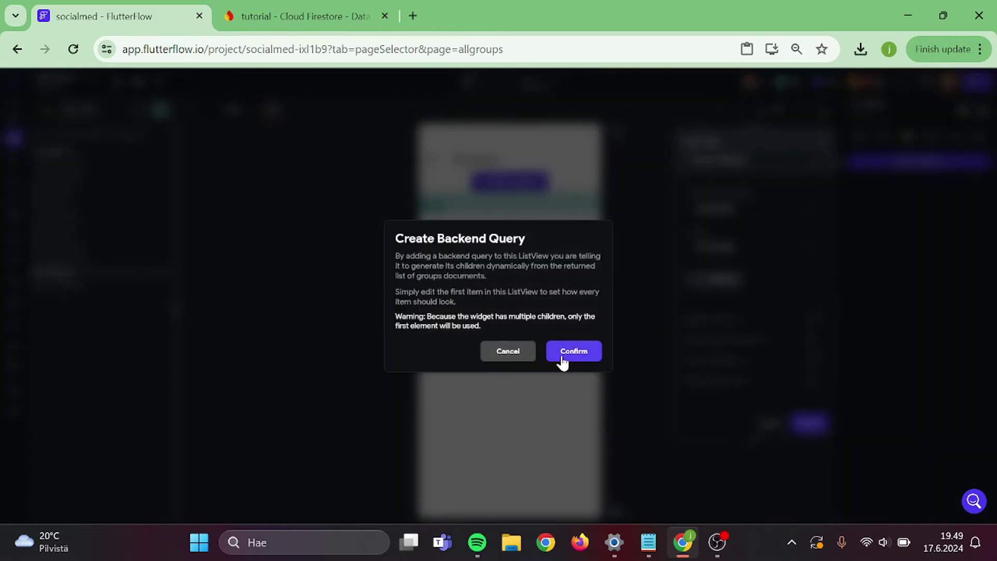
left_click(563, 360)
left_click(474, 235)
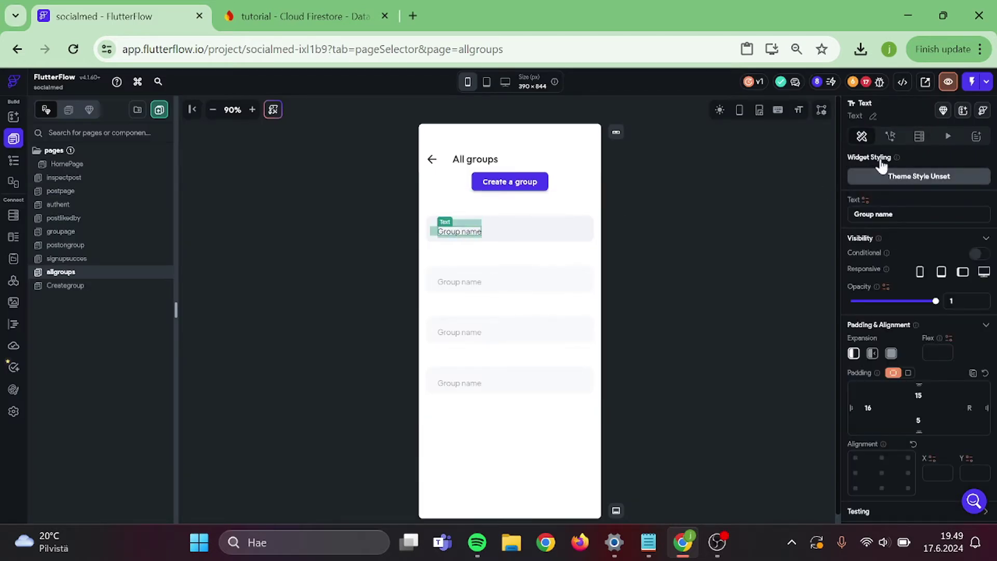
- Bind the item's Group name text to the groups document's groupname field
left_click(865, 200)
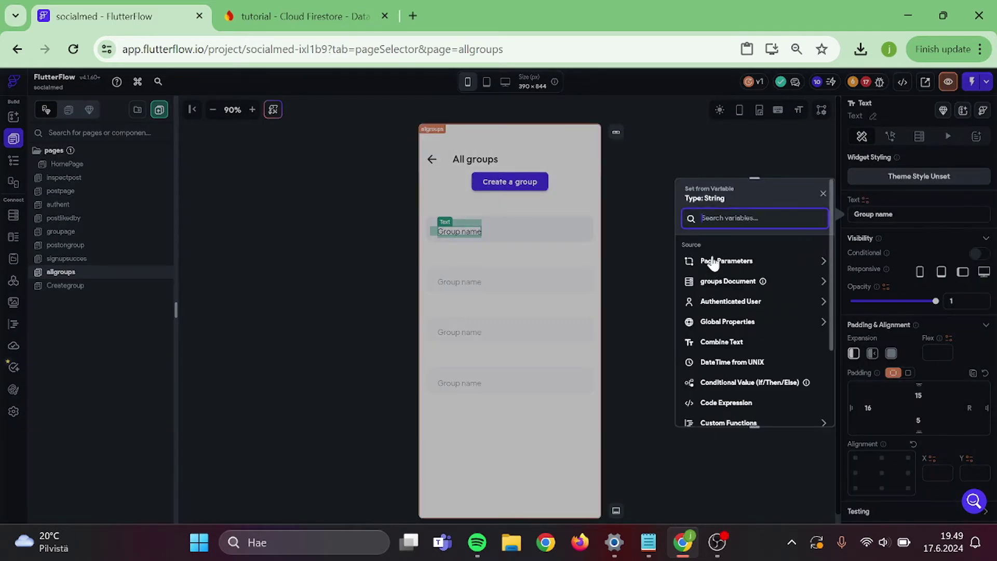
left_click(728, 282)
left_click(719, 314)
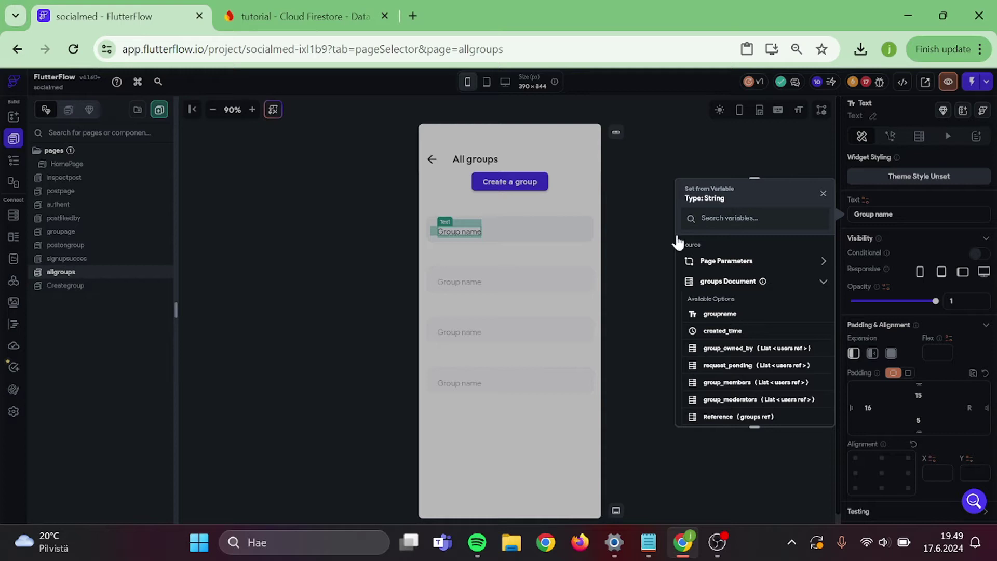
- Clear the list item container's bottom padding of 44, leaving it at 8
left_click(640, 188)
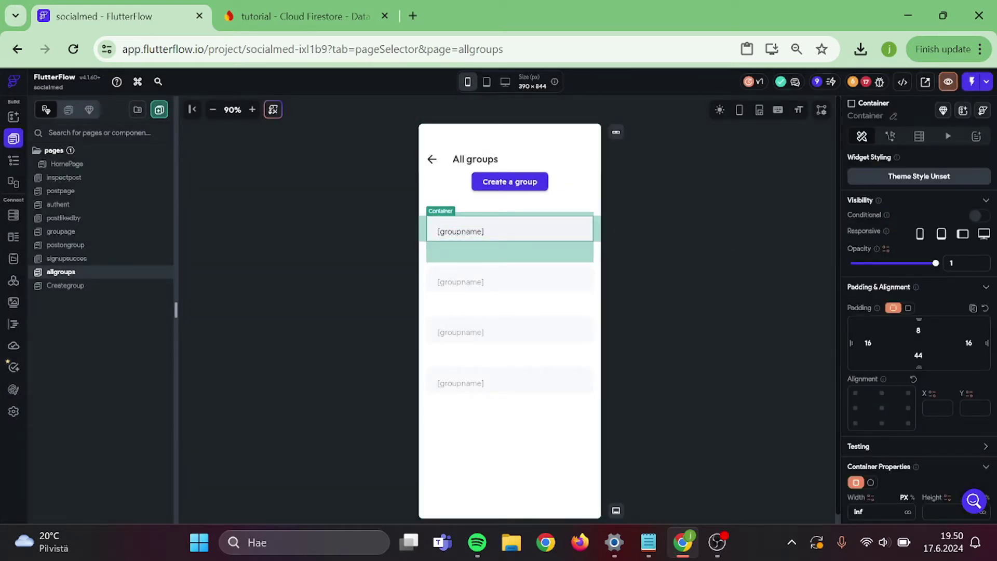
key("BackSpace")
key("BackSpace")
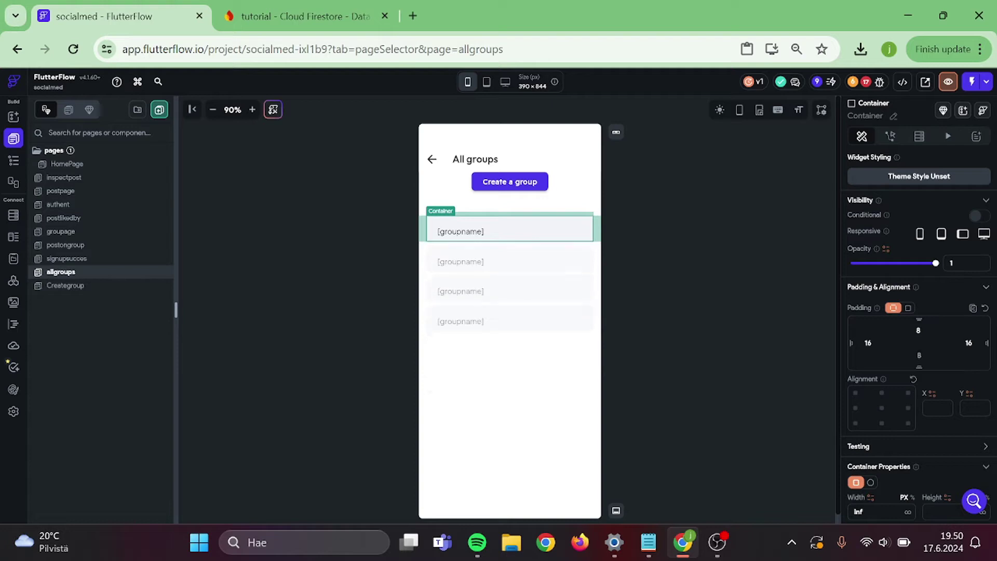
type("26")
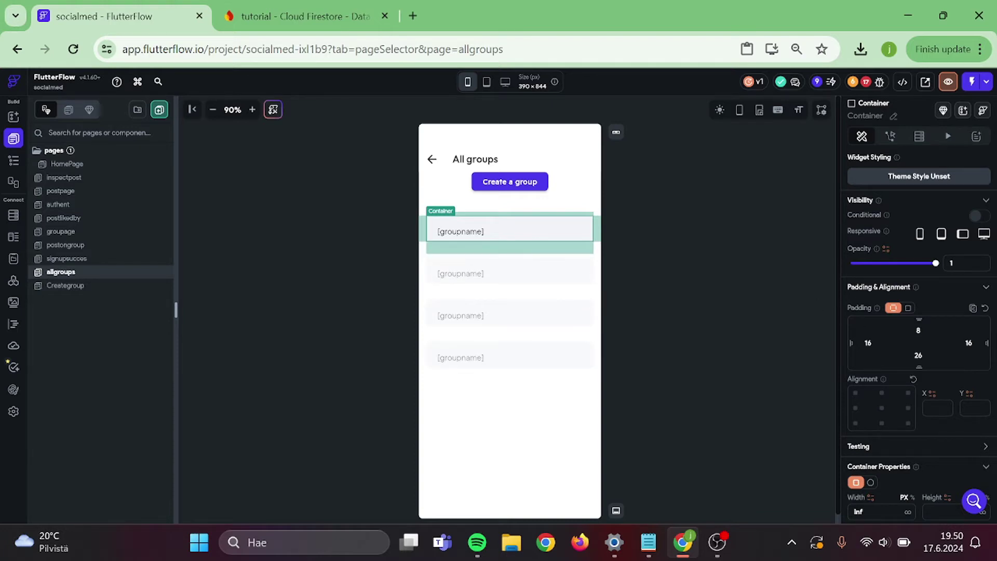
key("BackSpace")
key("BackSpace")
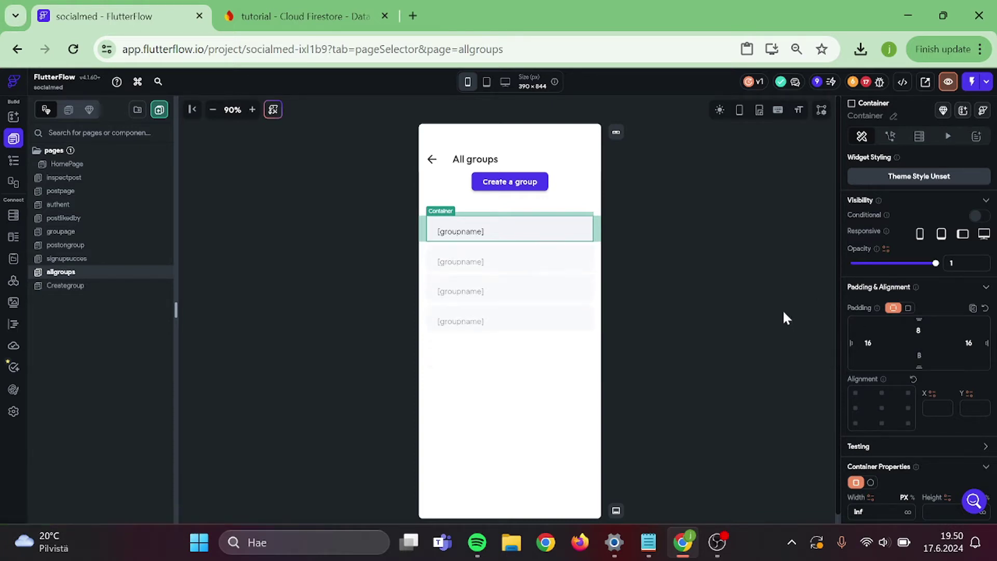
left_click(512, 345)
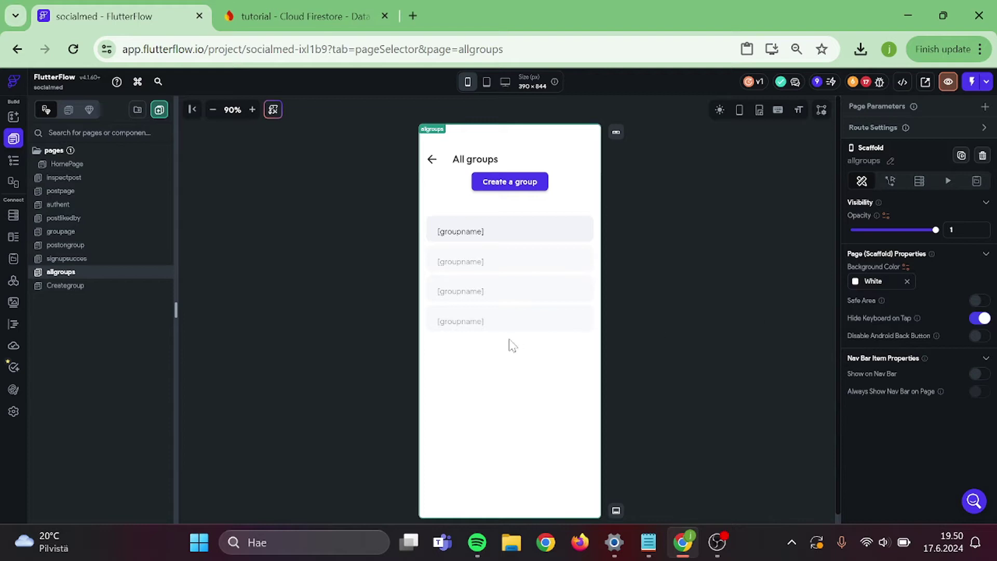
- Give the group list item a tap action navigating to groupage
left_click(591, 229)
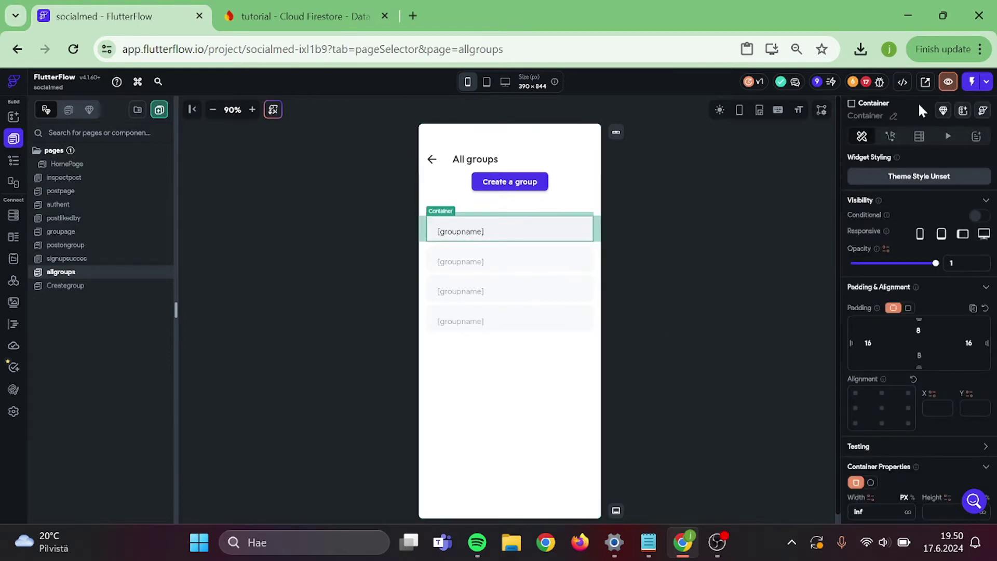
left_click(890, 137)
left_click(962, 195)
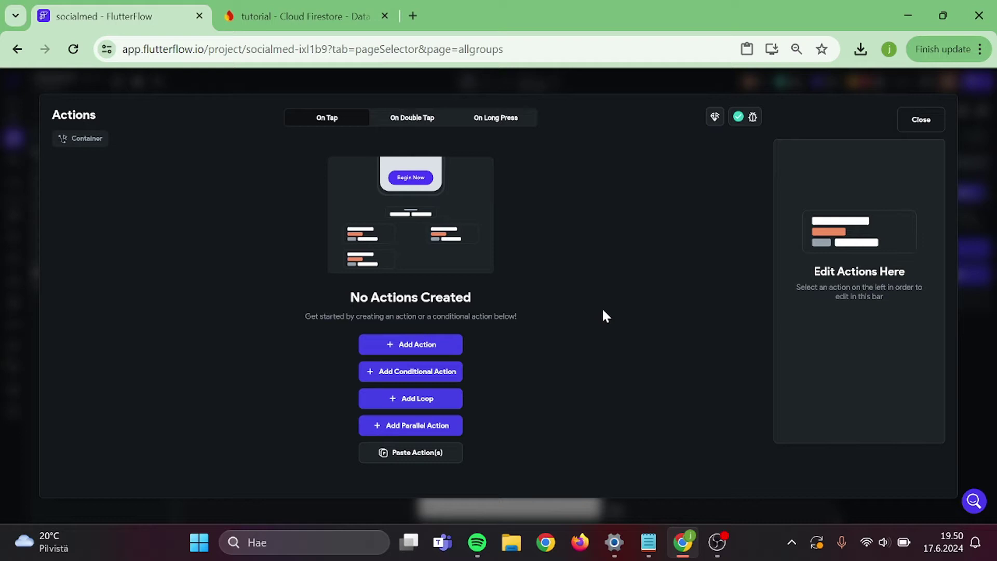
left_click(436, 345)
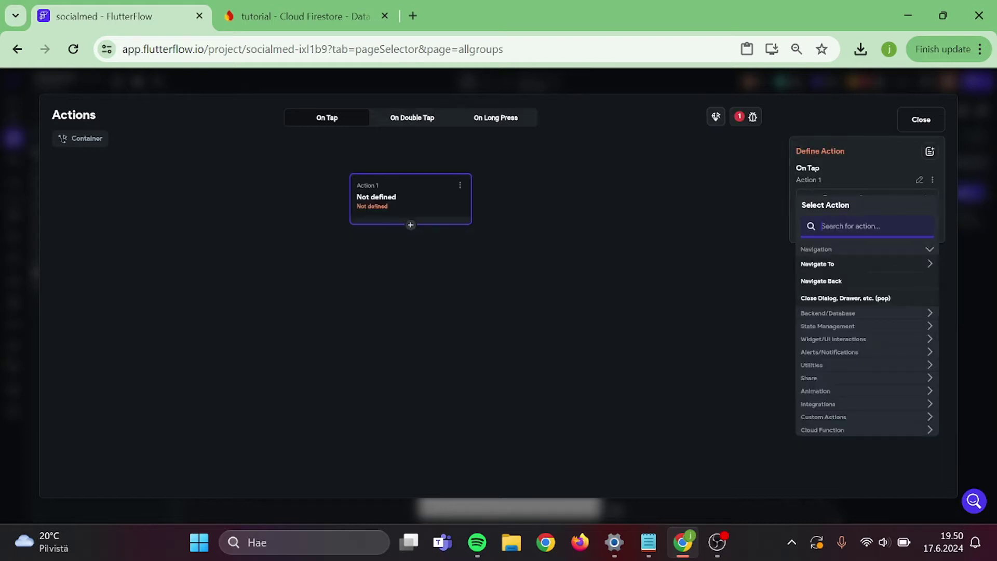
type("group")
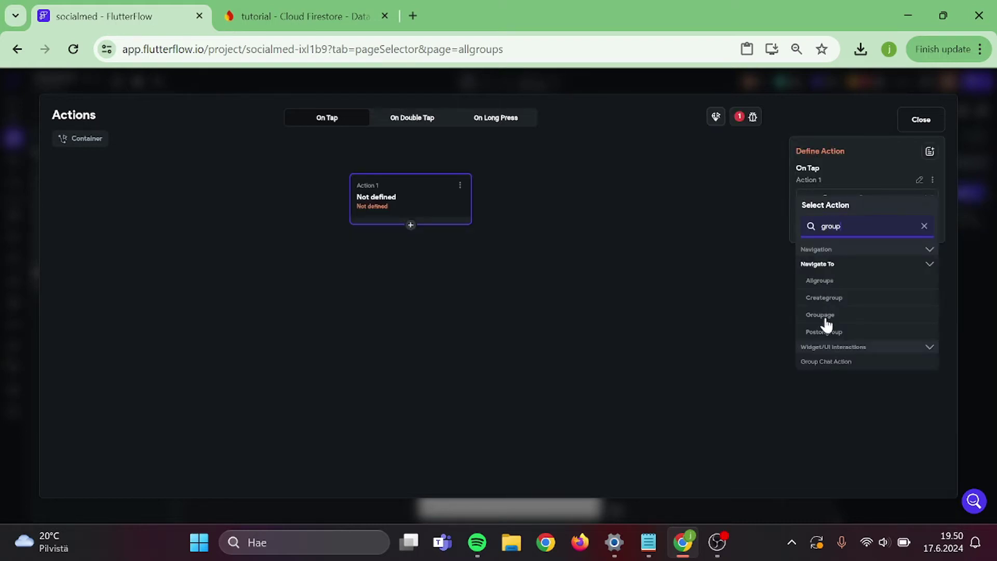
left_click(825, 317)
- Define a groupref parameter on groupage as a document reference to groups
left_click(825, 337)
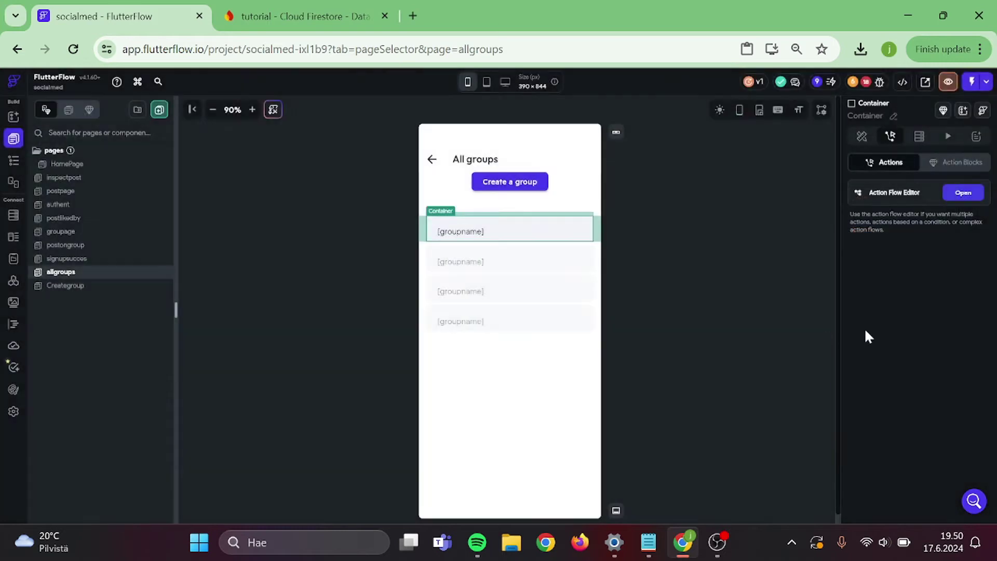
left_click(914, 165)
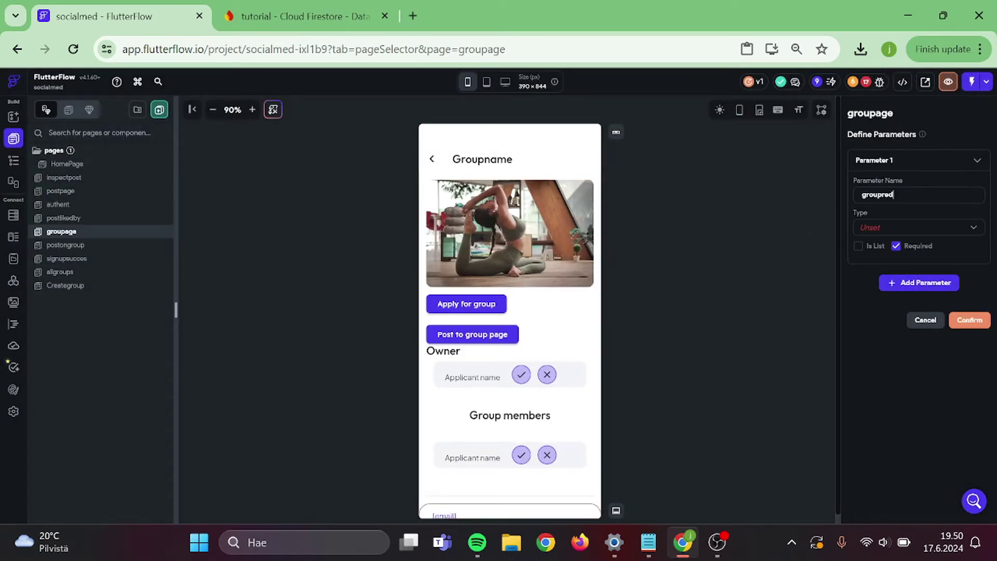
left_click(885, 230)
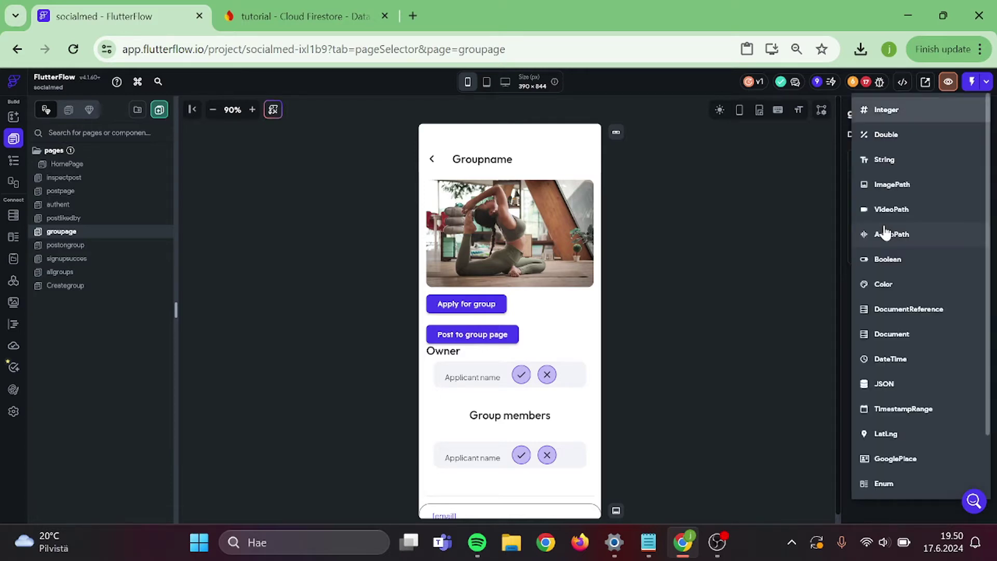
left_click(891, 312)
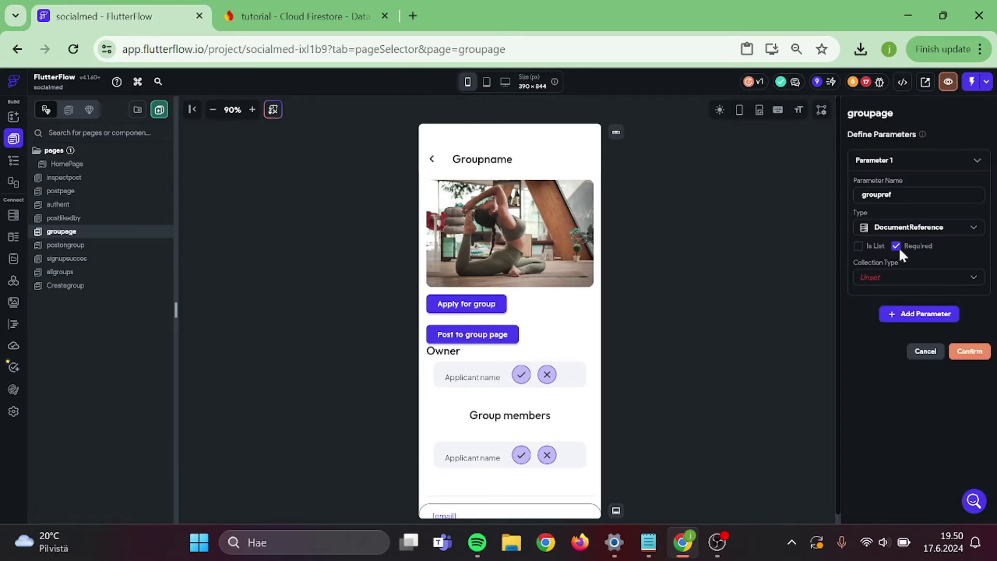
left_click(890, 285)
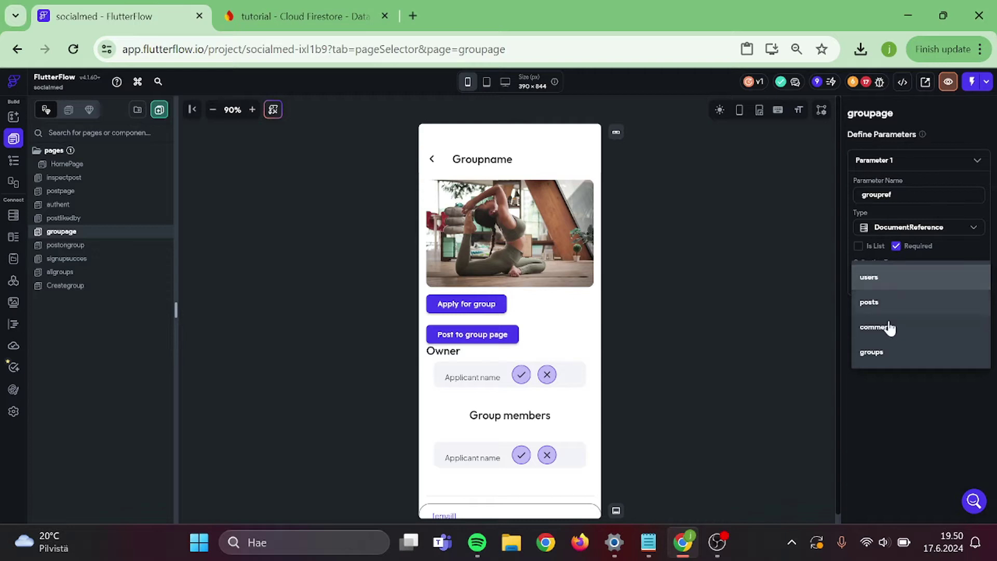
left_click(881, 351)
left_click(965, 352)
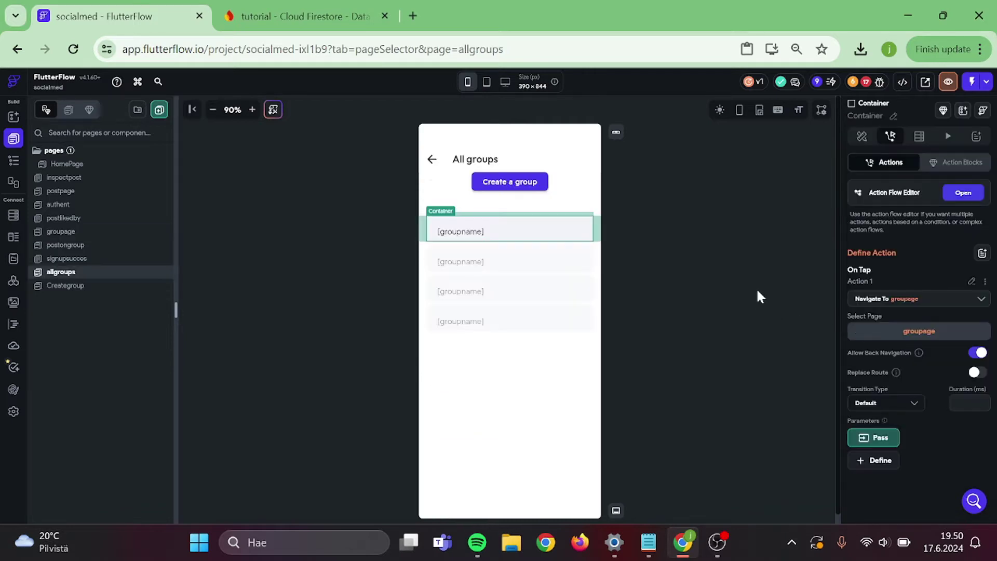
- Pass groupref as the groups document's Reference in the navigation action
left_click(879, 437)
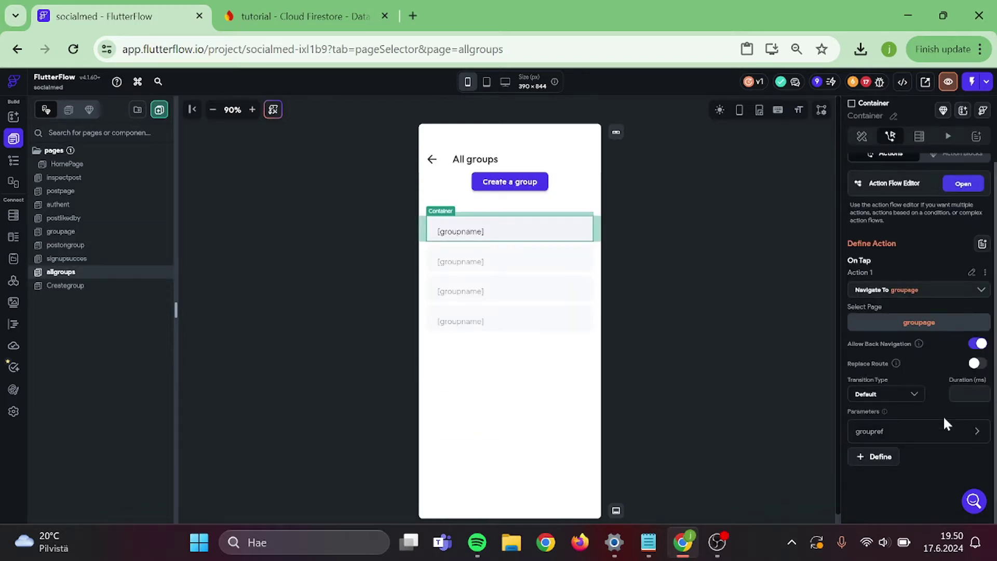
left_click(904, 433)
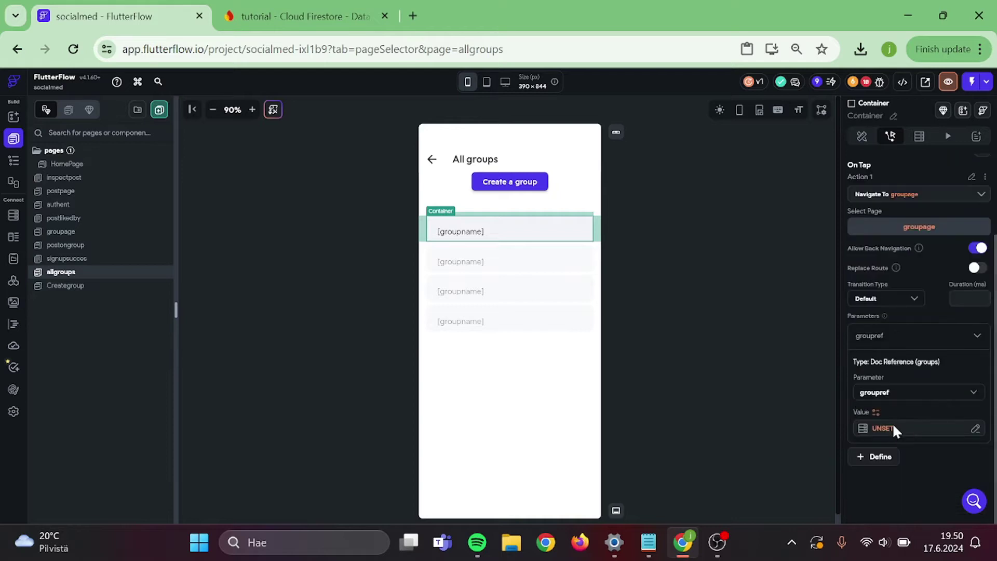
left_click(892, 427)
left_click(736, 375)
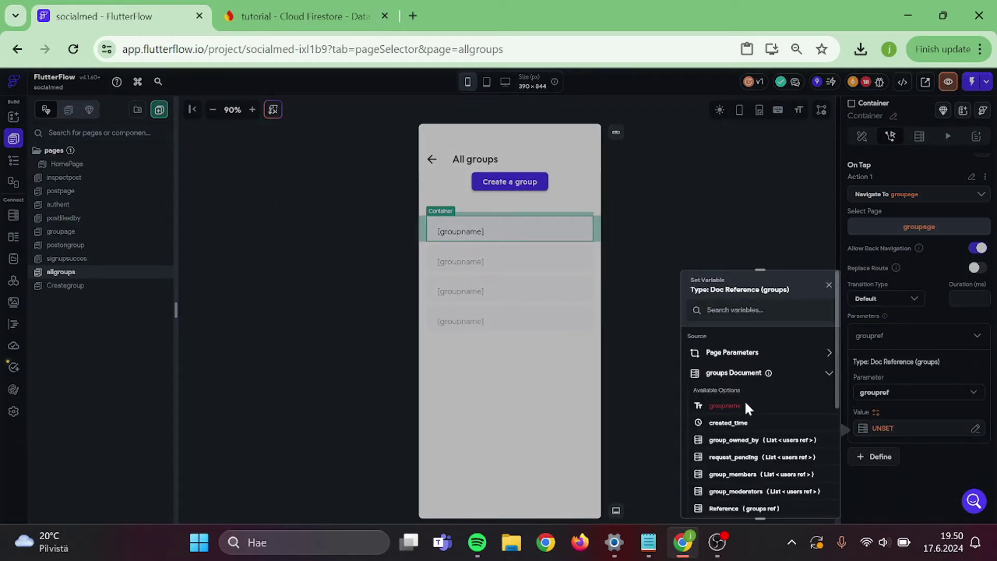
scroll(746, 444, "down", 3)
left_click(747, 430)
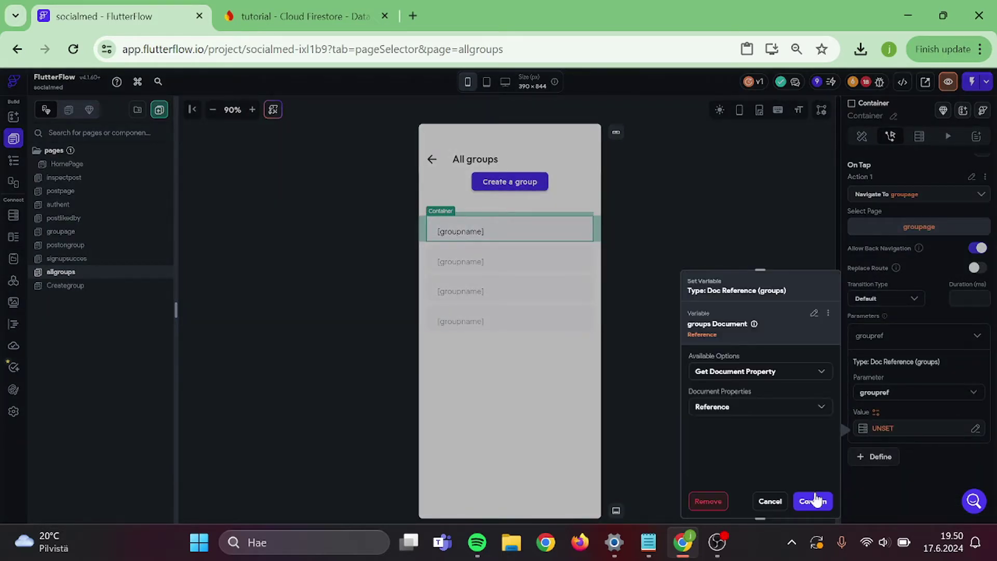
left_click(691, 235)
left_click(688, 235)
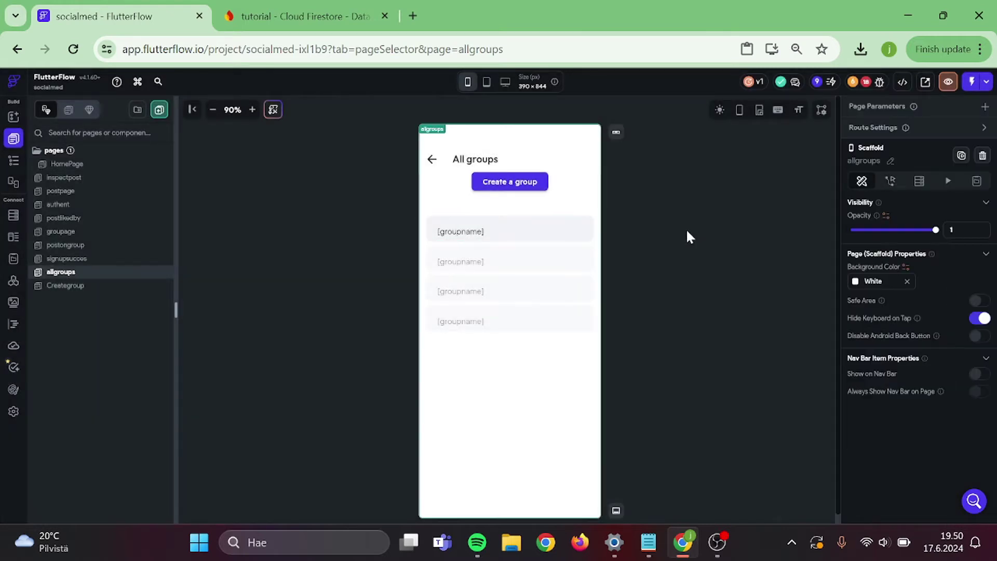
- In Firebase Console, create a groups collection with an auto-ID first document
left_click(272, 8)
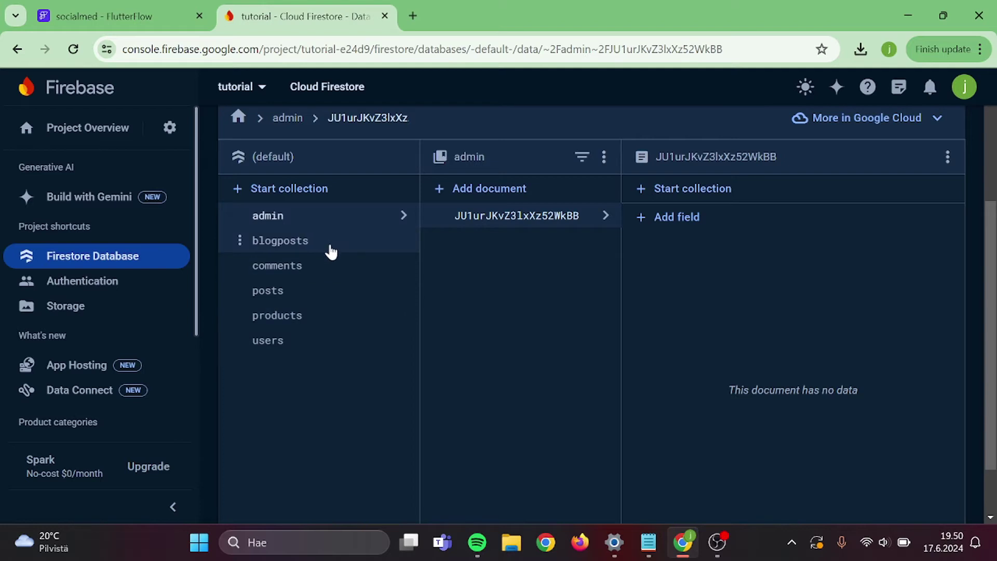
left_click(317, 191)
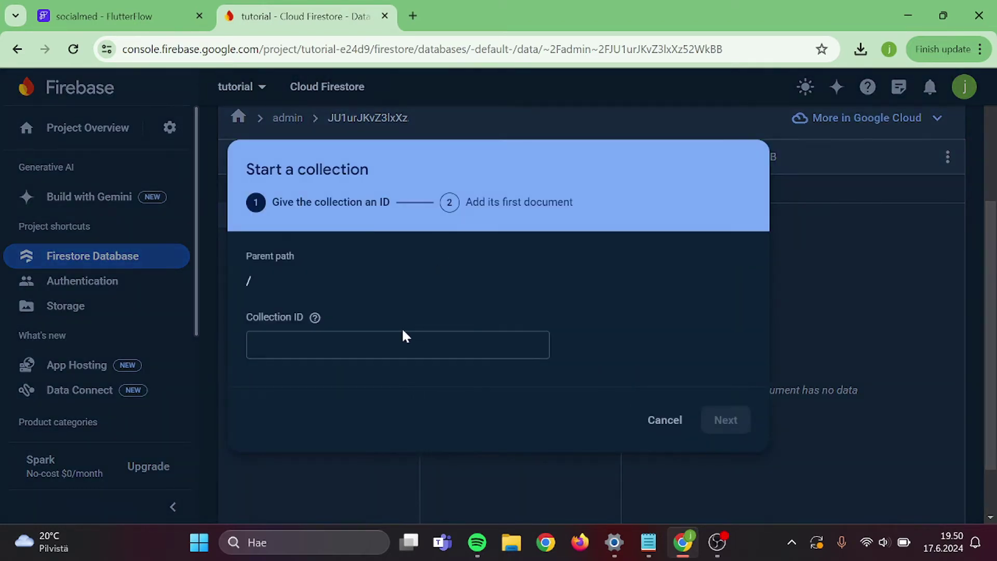
type("groups")
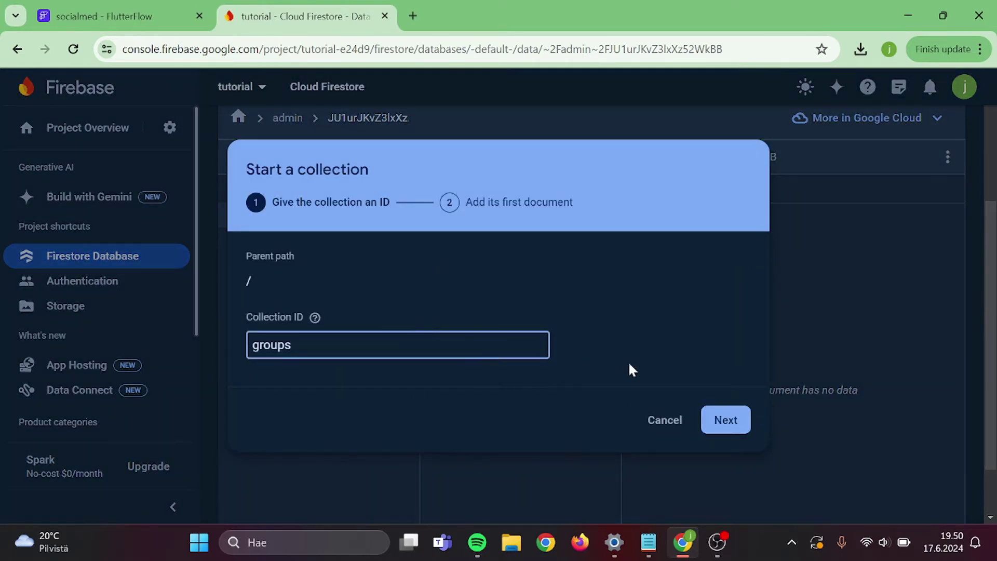
left_click(707, 422)
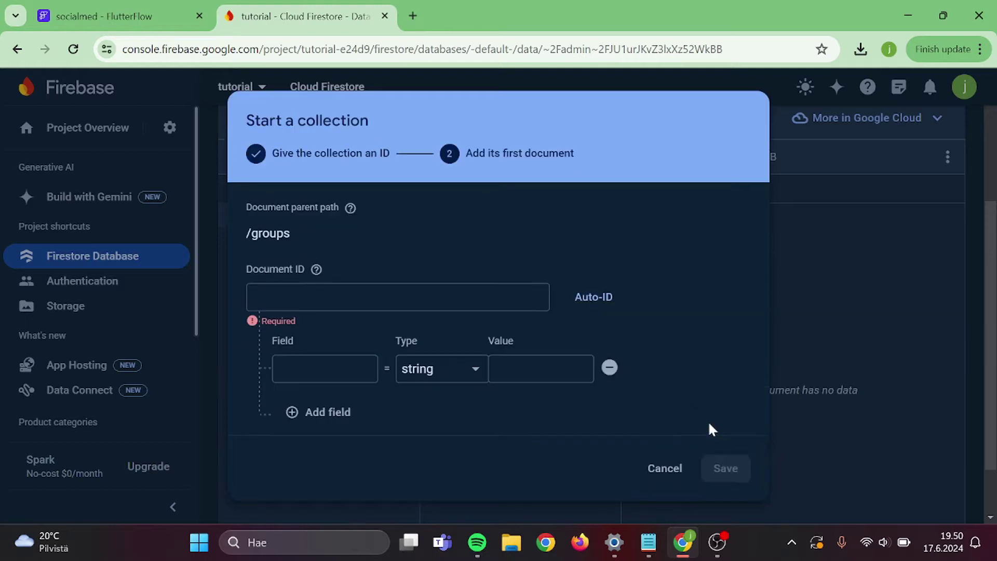
left_click(594, 305)
left_click(726, 469)
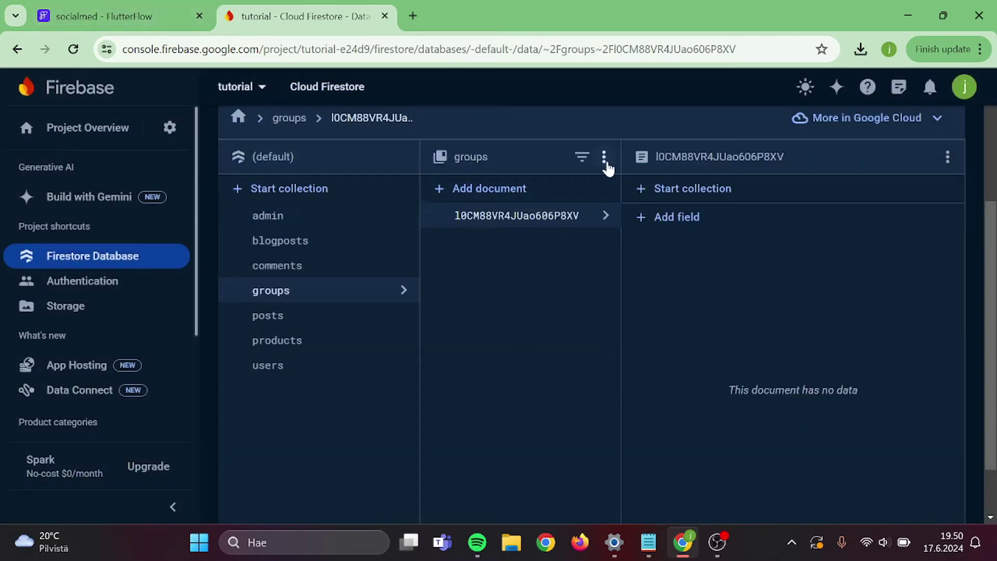
- Delete the empty placeholder document and return to FlutterFlow
left_click(946, 157)
left_click(896, 167)
left_click(704, 389)
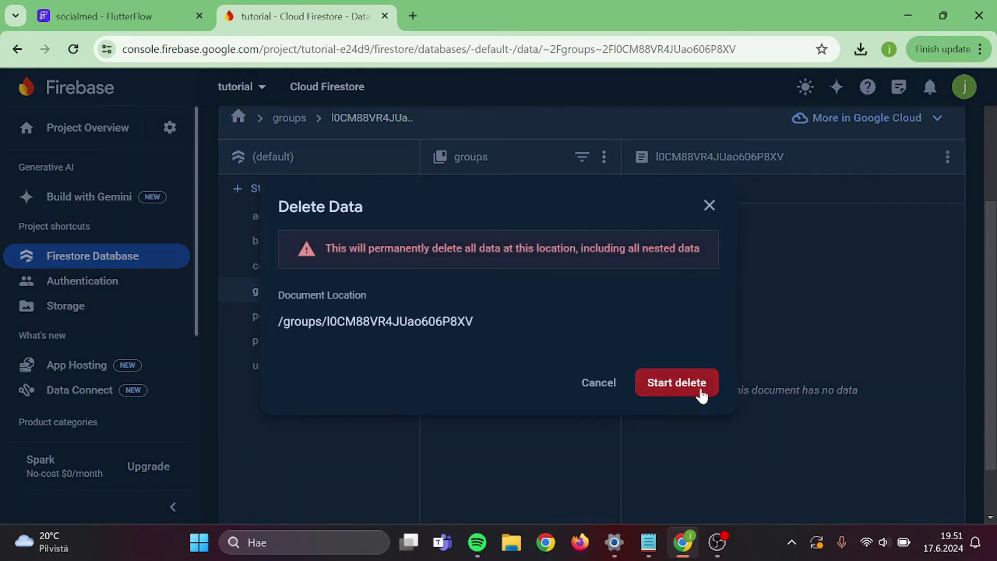
left_click(167, 2)
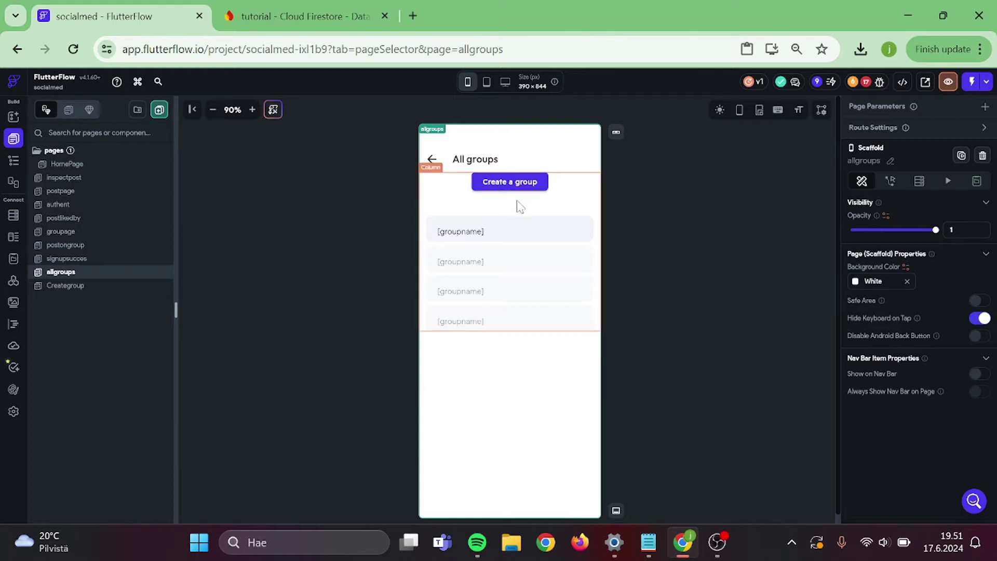
- Add a Navigate To Creategroup tap action to the Create a group button
left_click(517, 187)
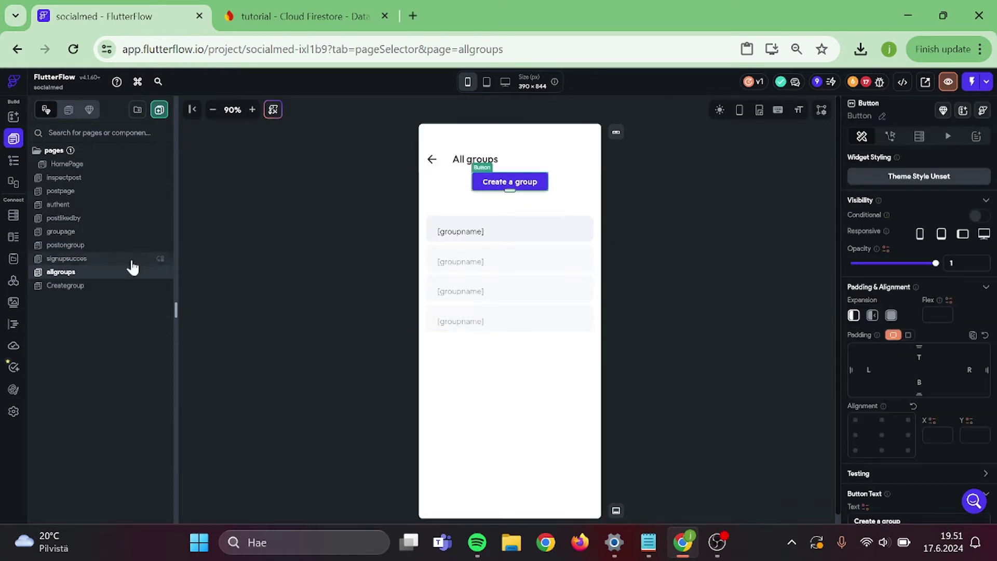
left_click(883, 137)
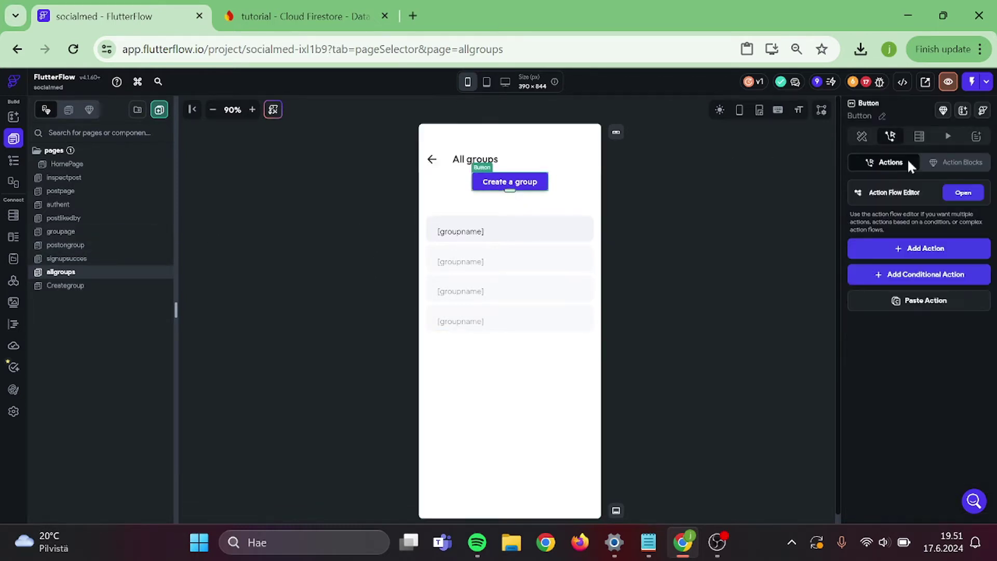
left_click(965, 200)
left_click(429, 347)
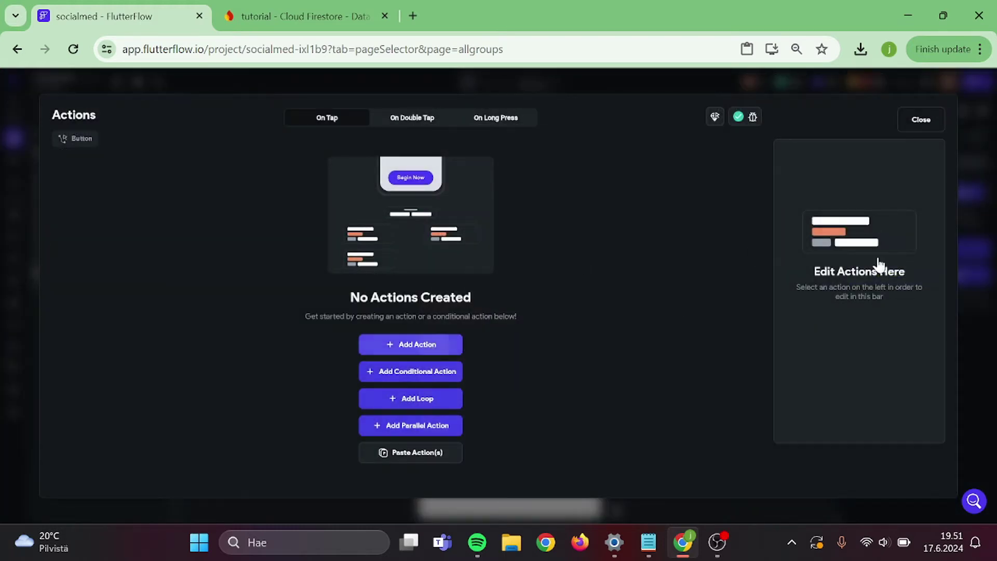
type("creat")
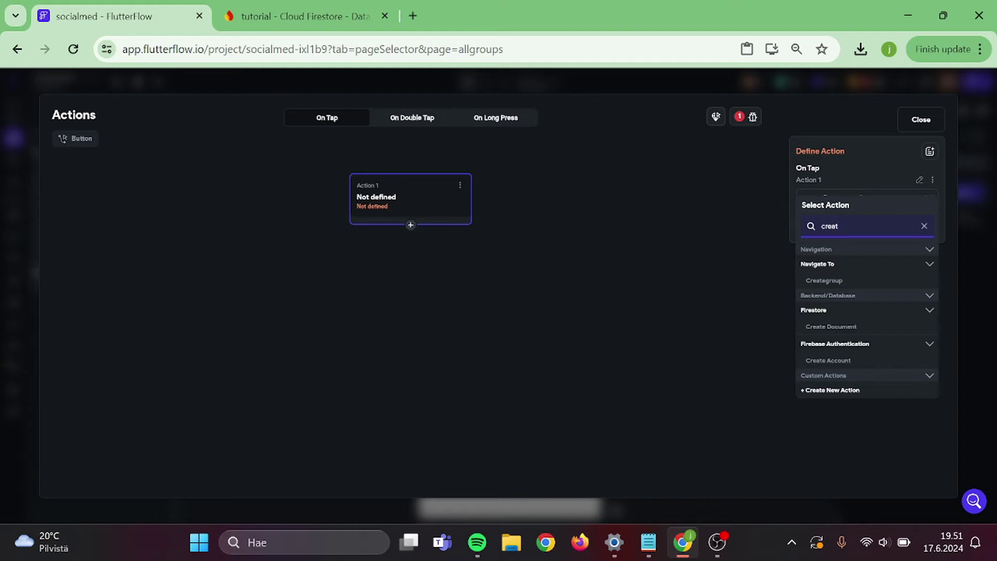
left_click(827, 283)
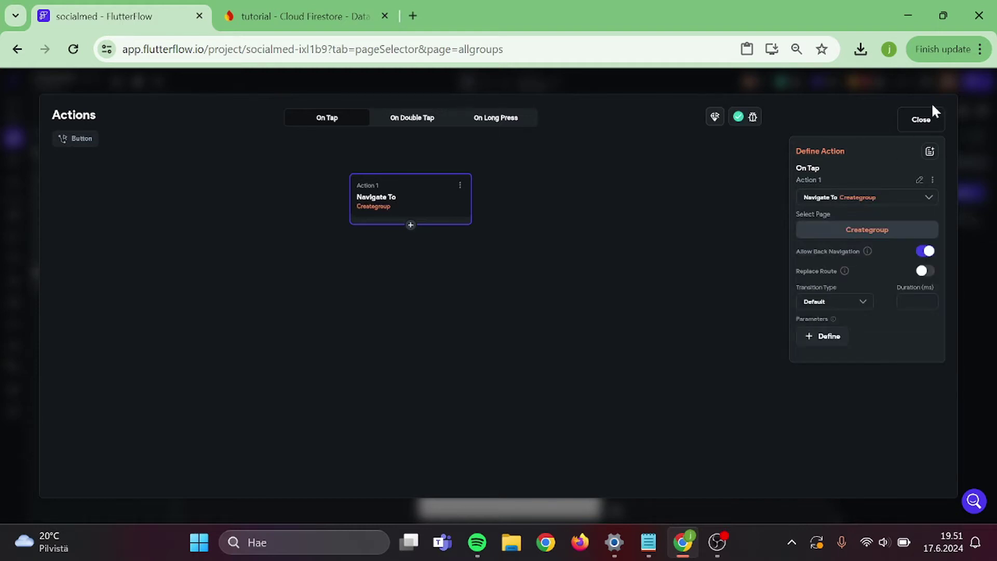
left_click(934, 121)
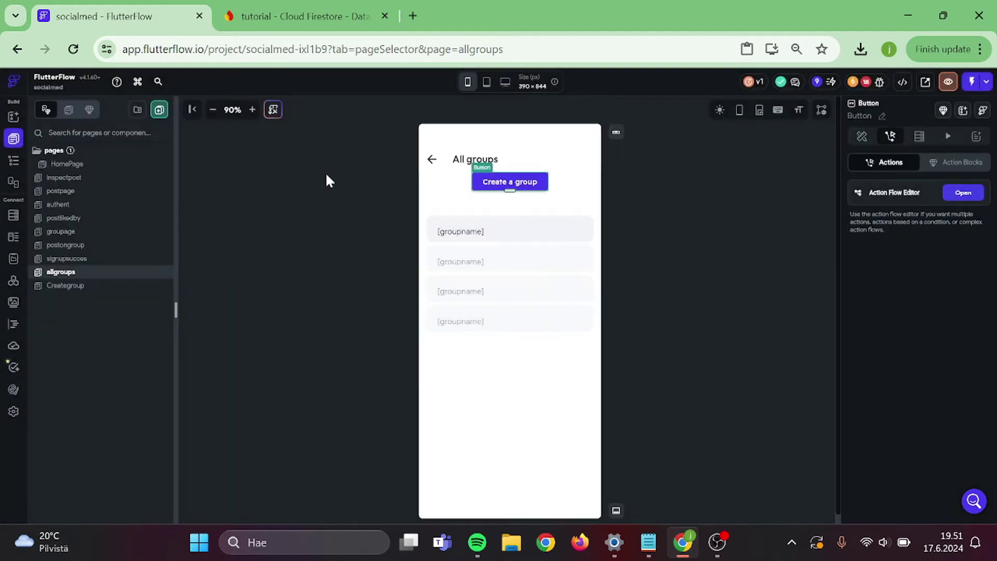
- On Creategroup, change the Submit Form button's label to 'Create'
left_click(69, 287)
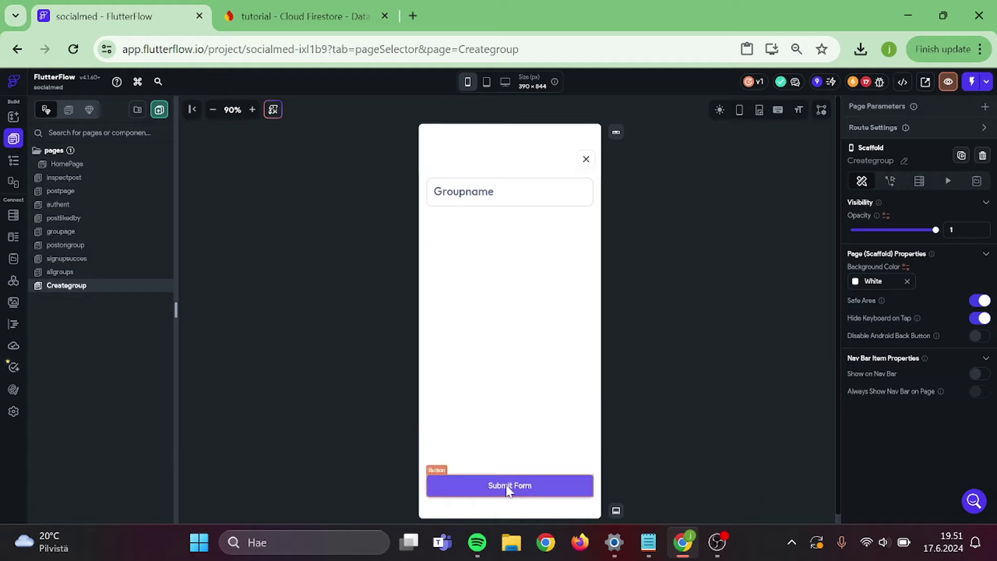
scroll(883, 324, "down", 2)
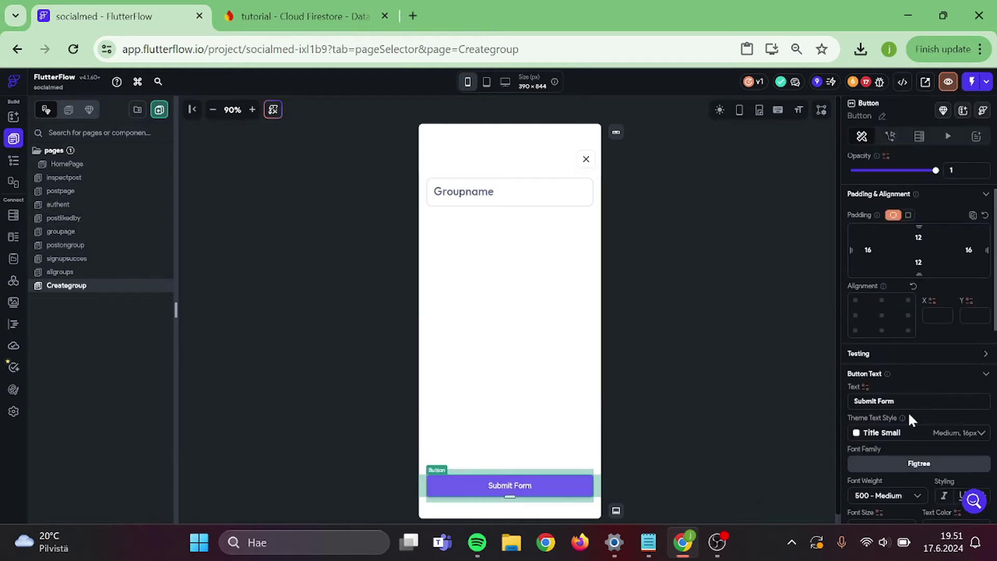
key("ctrl+a")
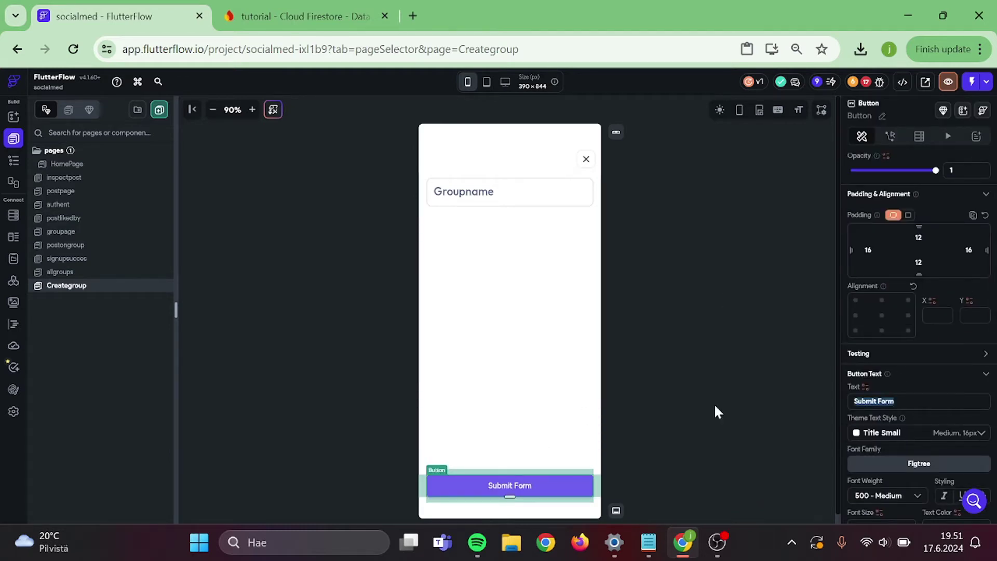
type("Create")
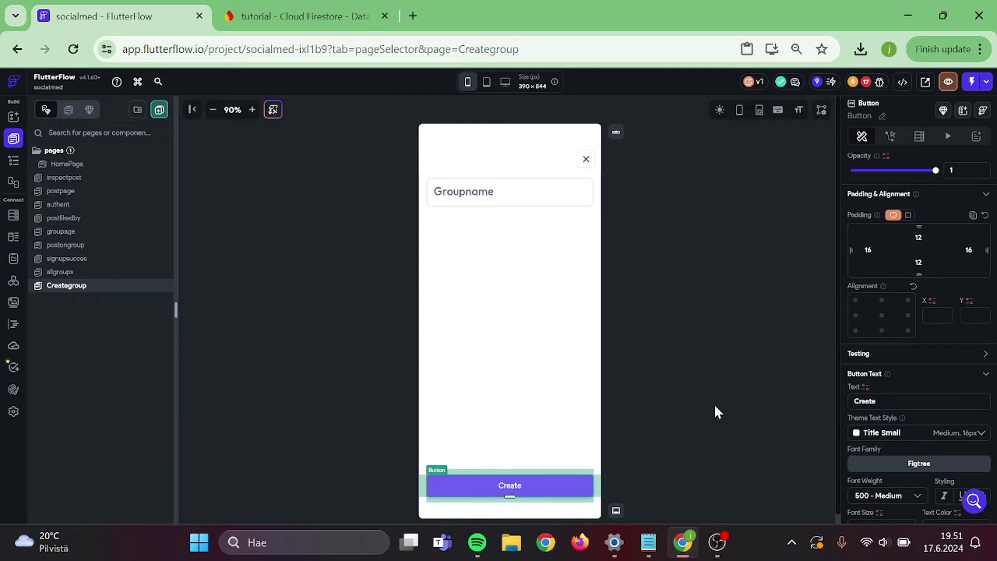
left_click(568, 222)
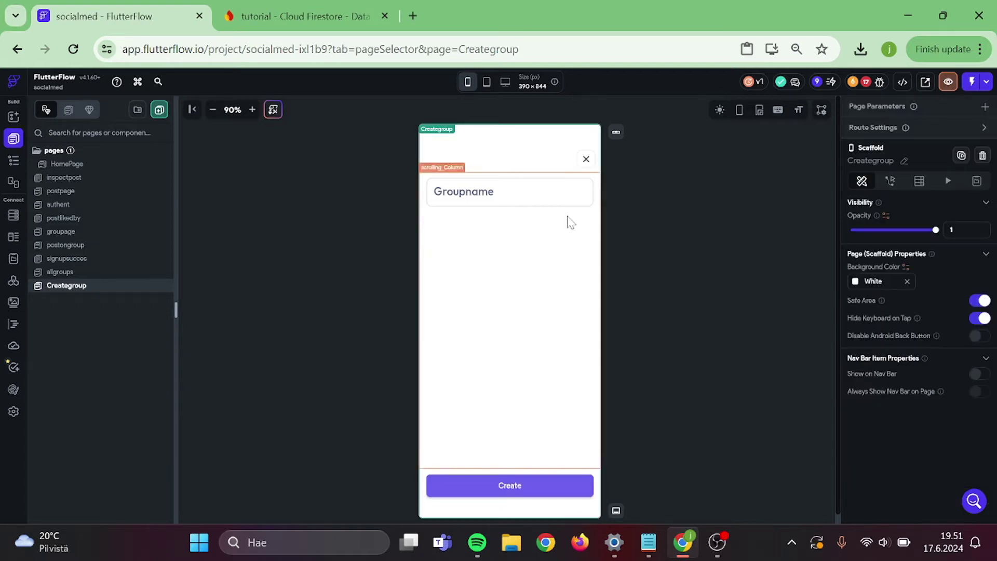
left_click(461, 218)
left_click(422, 212)
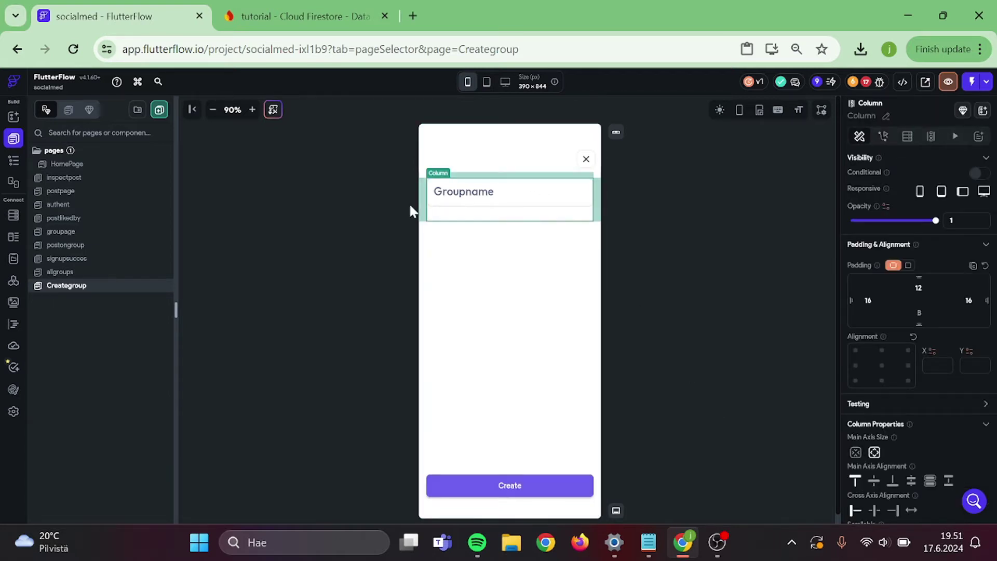
- Remove the Form wrapper from the page via the Widget Tree and select the Create button
left_click(14, 117)
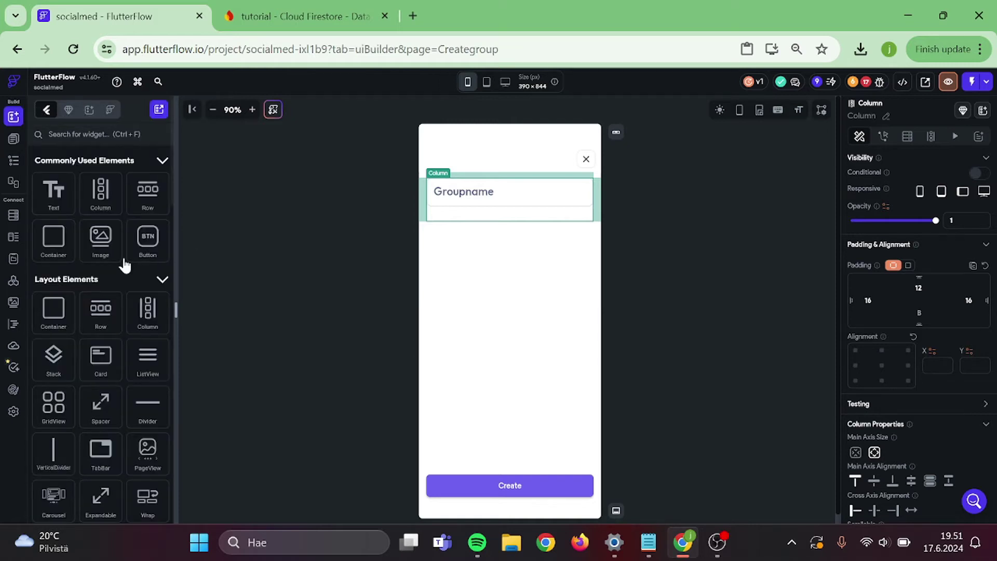
left_click(14, 160)
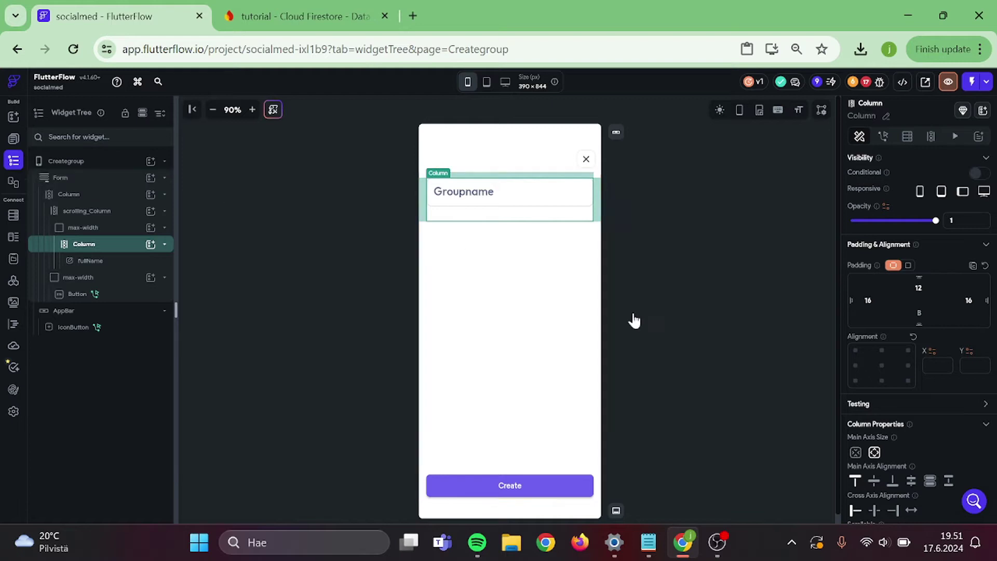
left_click(71, 182)
right_click(70, 187)
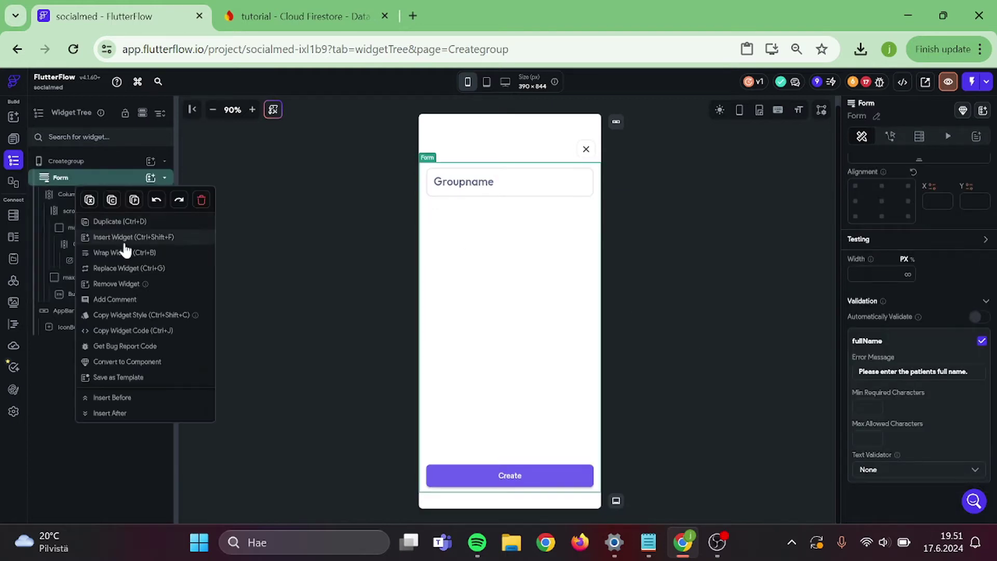
left_click(116, 283)
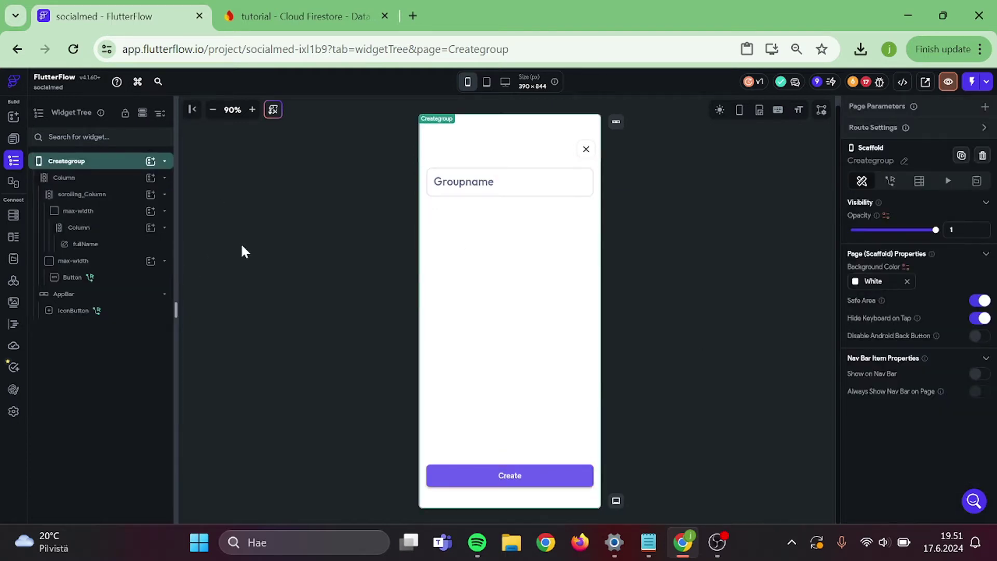
left_click(525, 476)
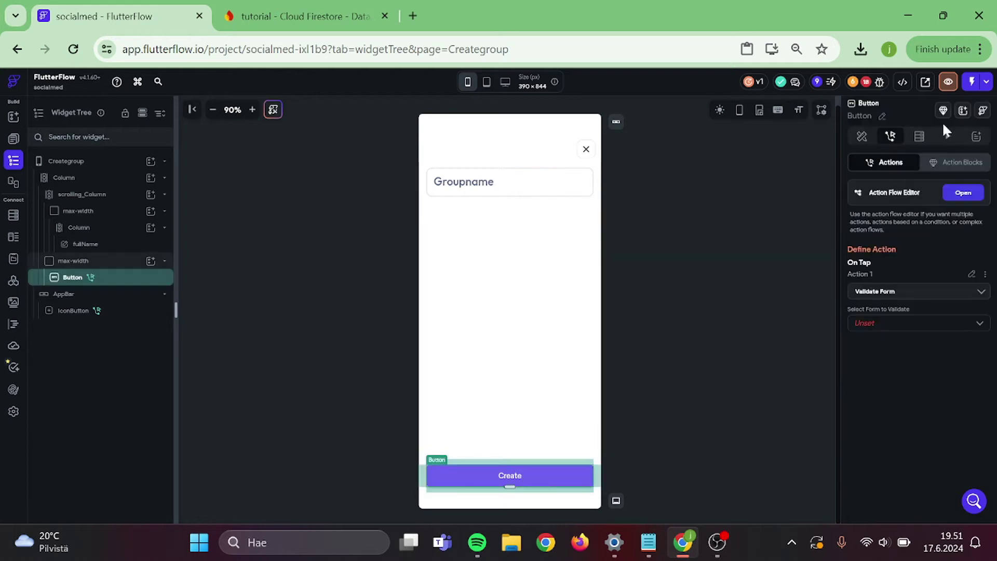
- Replace the Create button's Validate Form action with a Create Document backend call
left_click(968, 199)
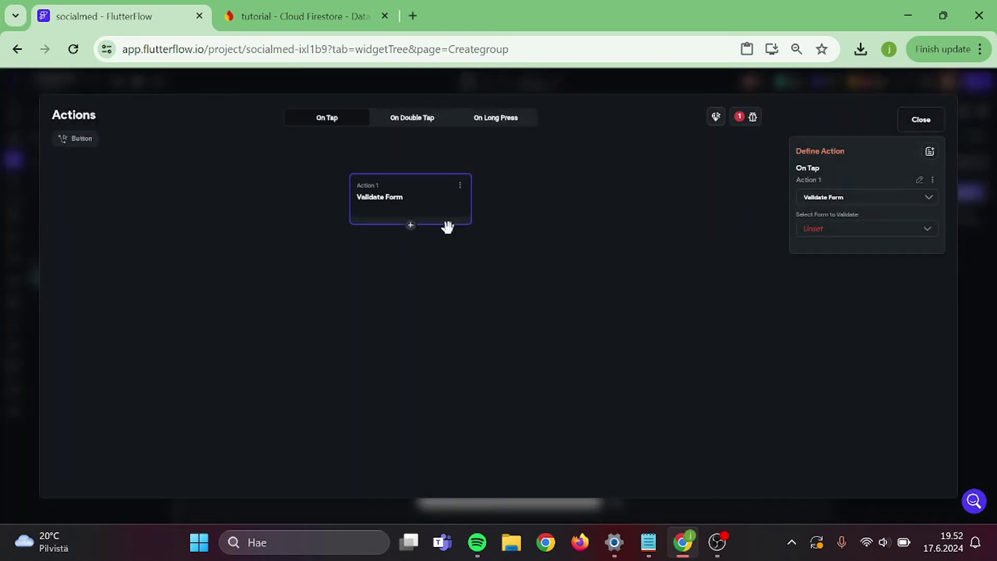
left_click(459, 185)
left_click(419, 267)
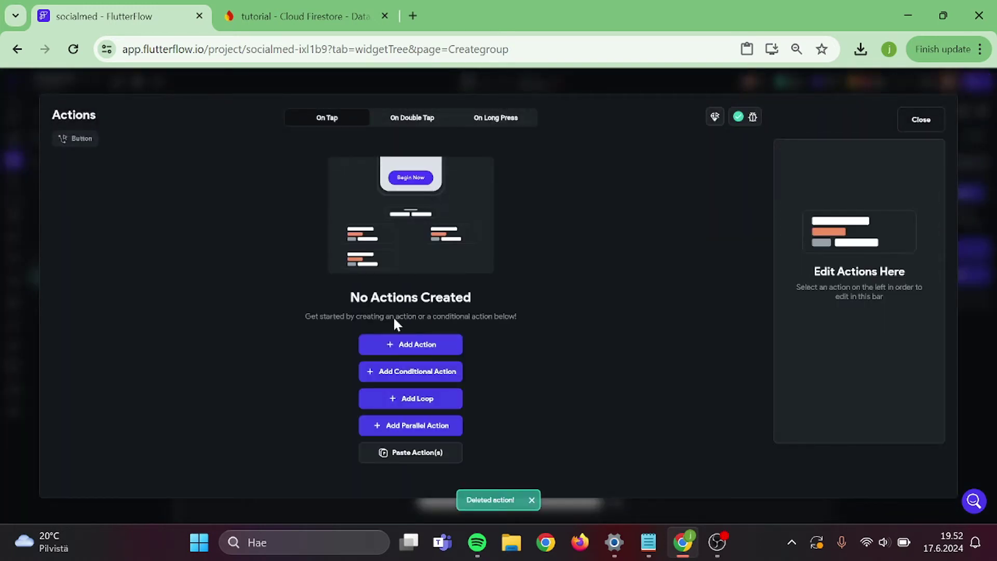
left_click(373, 345)
left_click(855, 219)
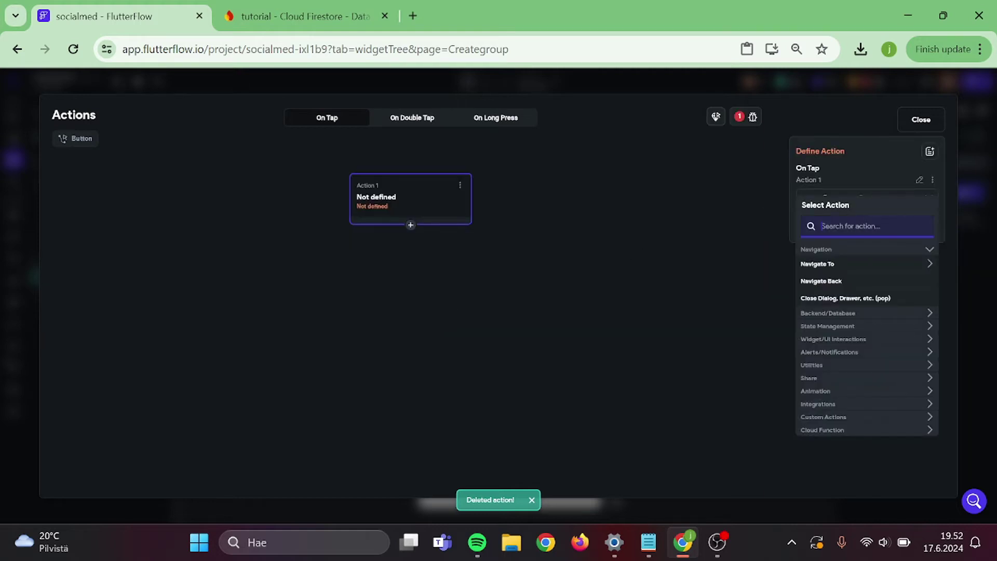
type("cre")
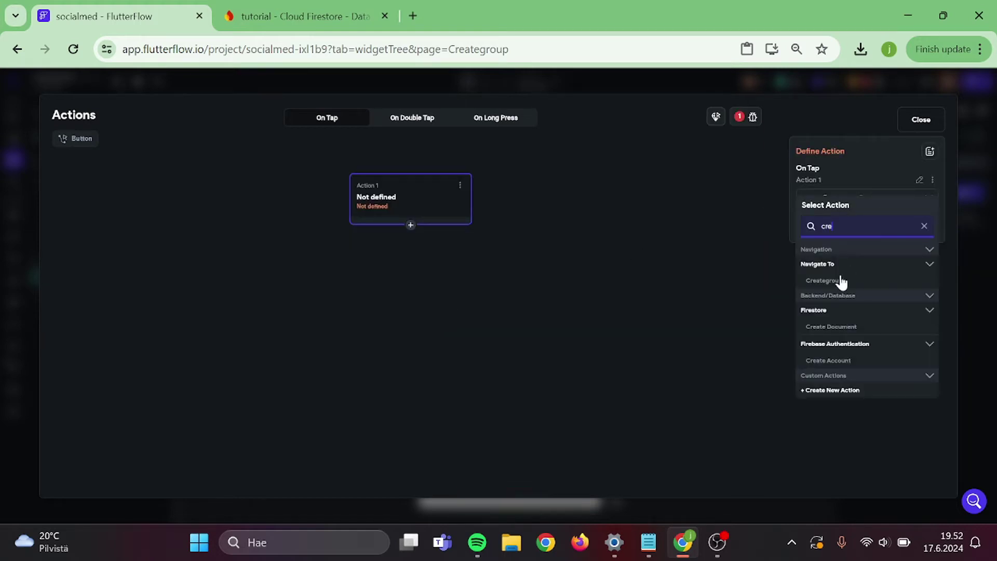
left_click(834, 327)
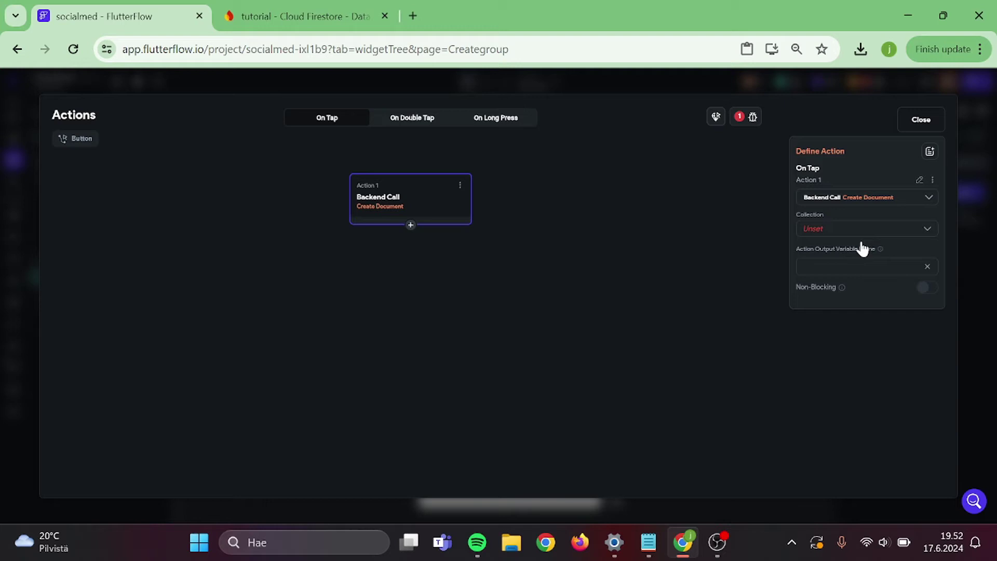
- Add a Navigate Back action after Create Document
left_click(410, 226)
left_click(410, 247)
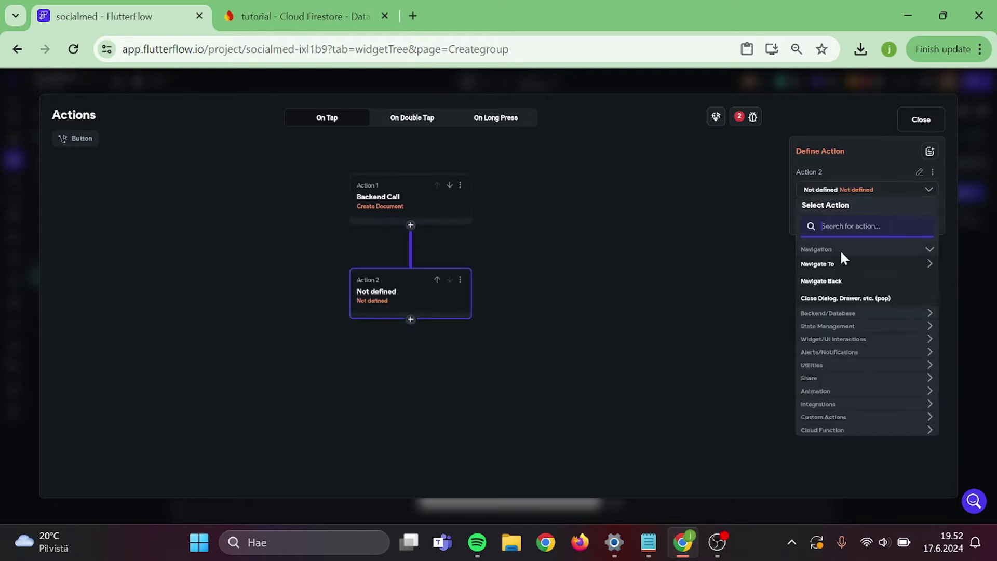
left_click(821, 281)
left_click(628, 217)
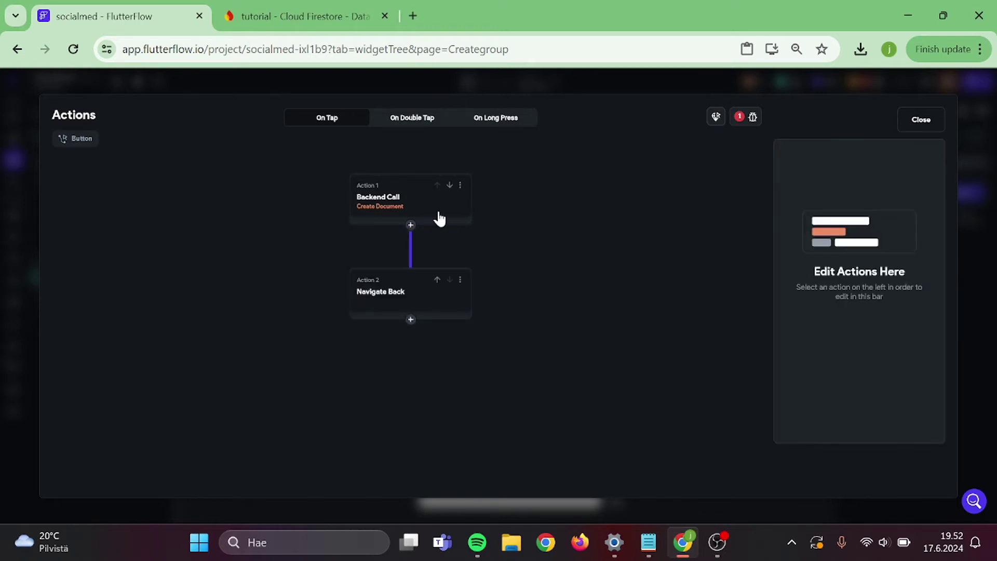
left_click(461, 220)
- Target the groups collection and add groupname, created_time, group_owned_by, request_pending, group_members and group_moderators fields
left_click(814, 222)
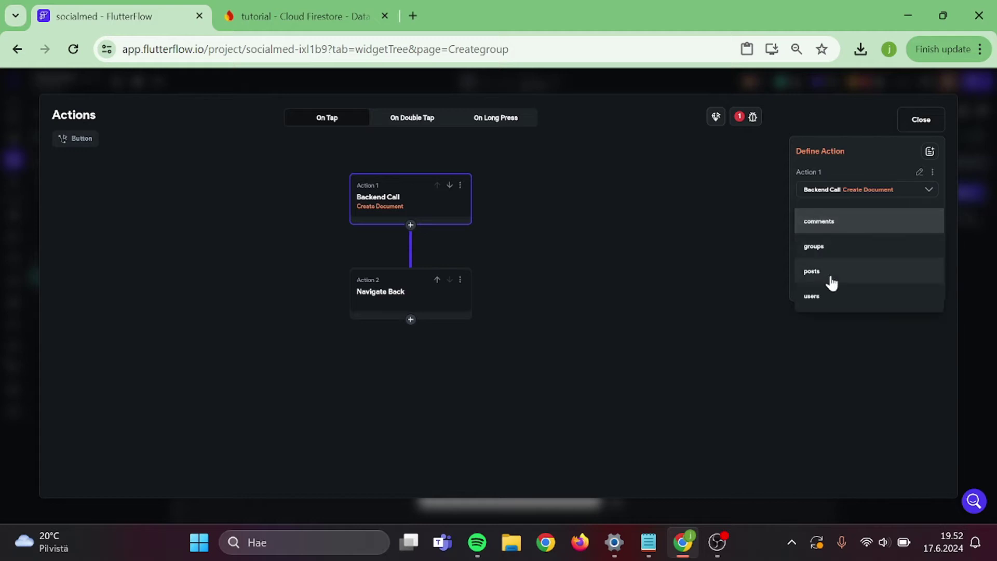
left_click(838, 258)
left_click(829, 255)
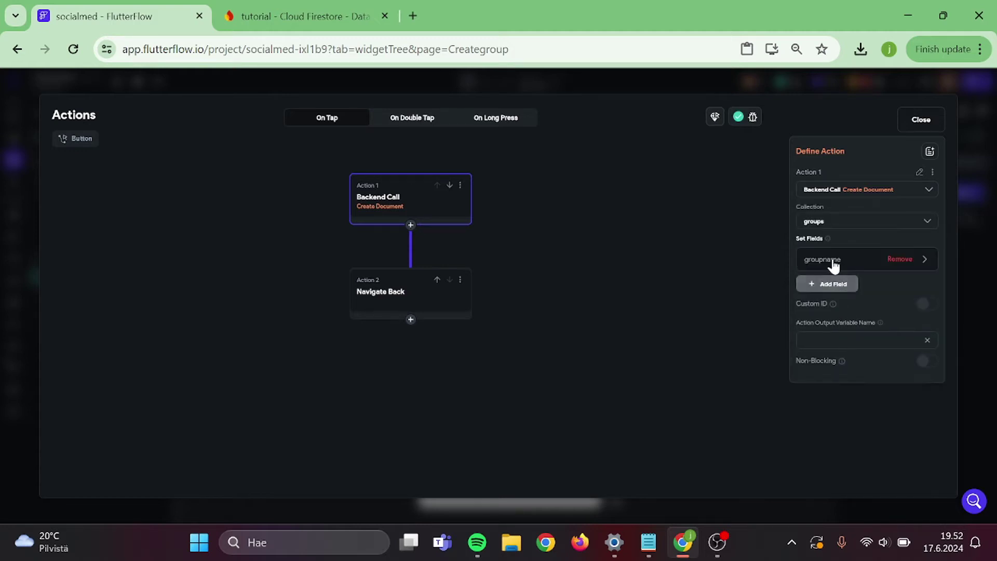
left_click(823, 285)
left_click(816, 310)
left_click(811, 318)
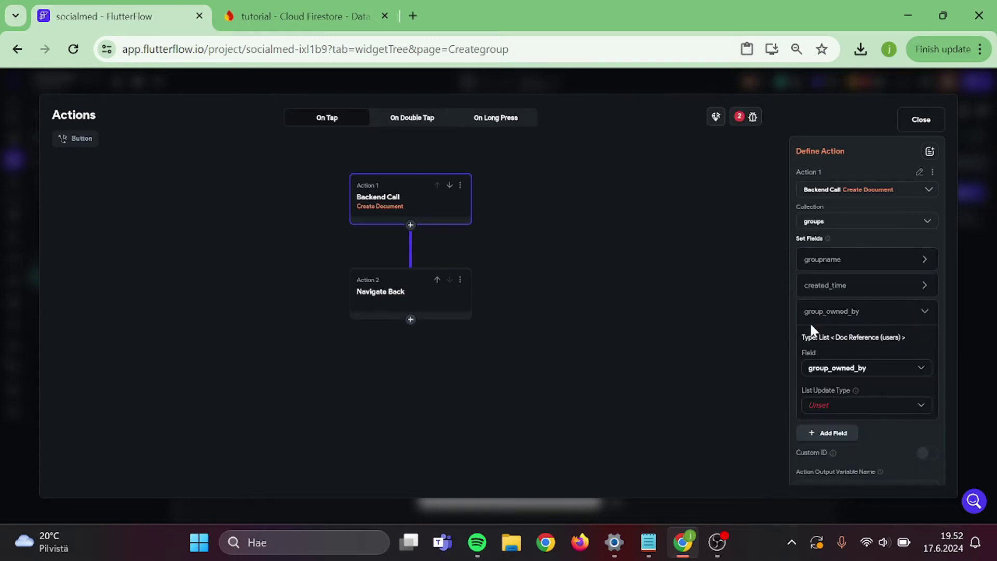
left_click(816, 319)
left_click(823, 338)
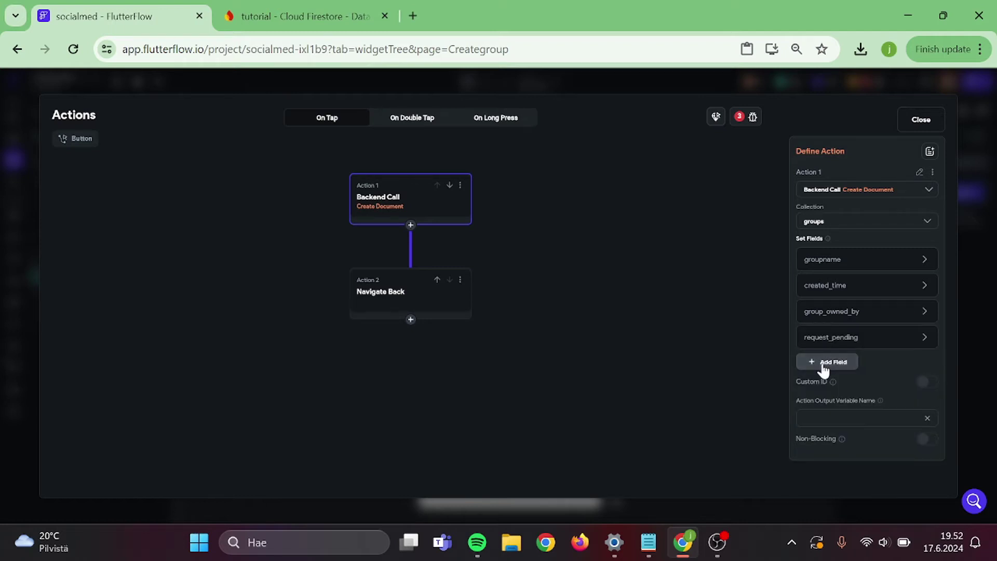
left_click(821, 366)
left_click(823, 388)
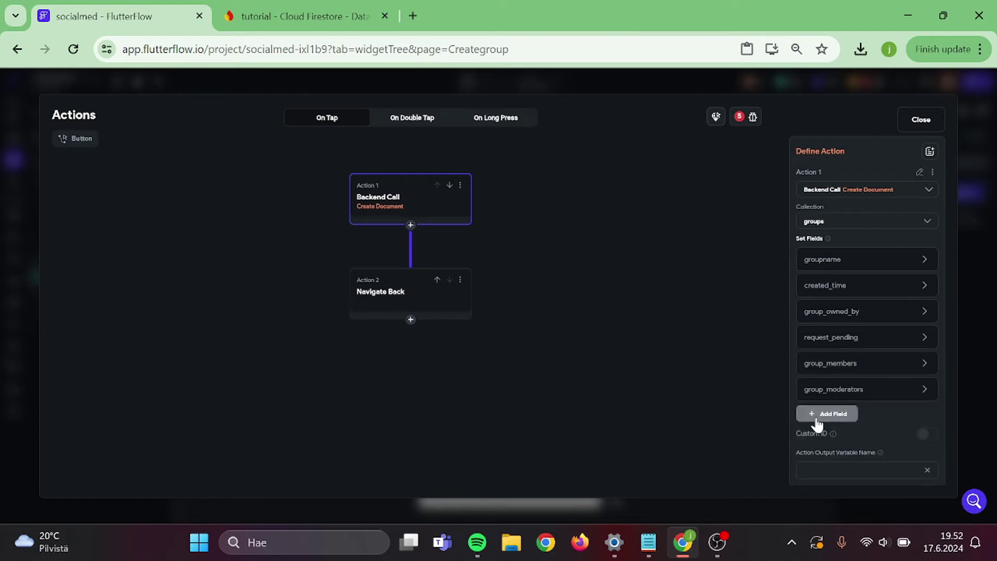
- Set groupname to the value of the fullName (Groupname) text field
left_click(927, 264)
left_click(830, 361)
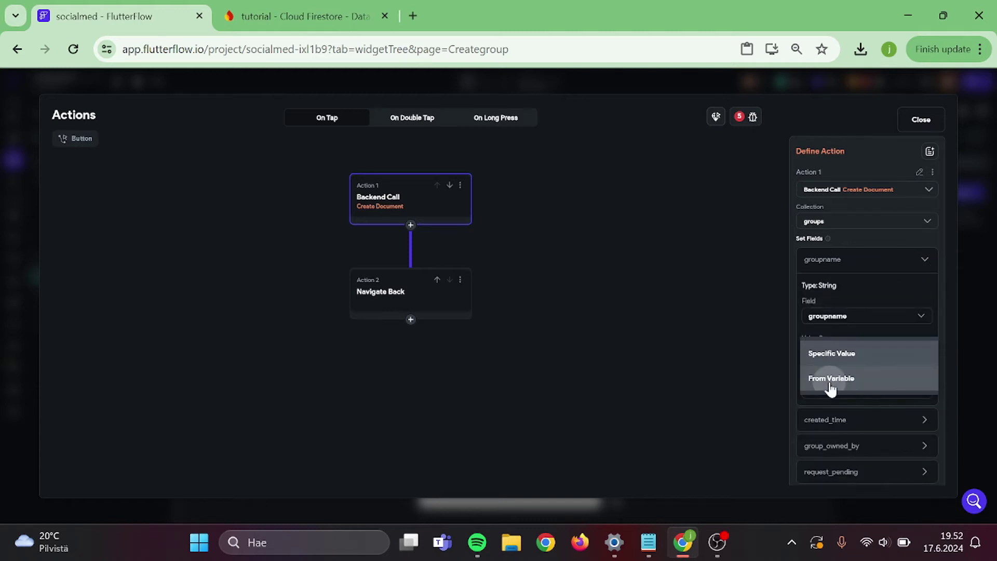
left_click(830, 382)
left_click(827, 378)
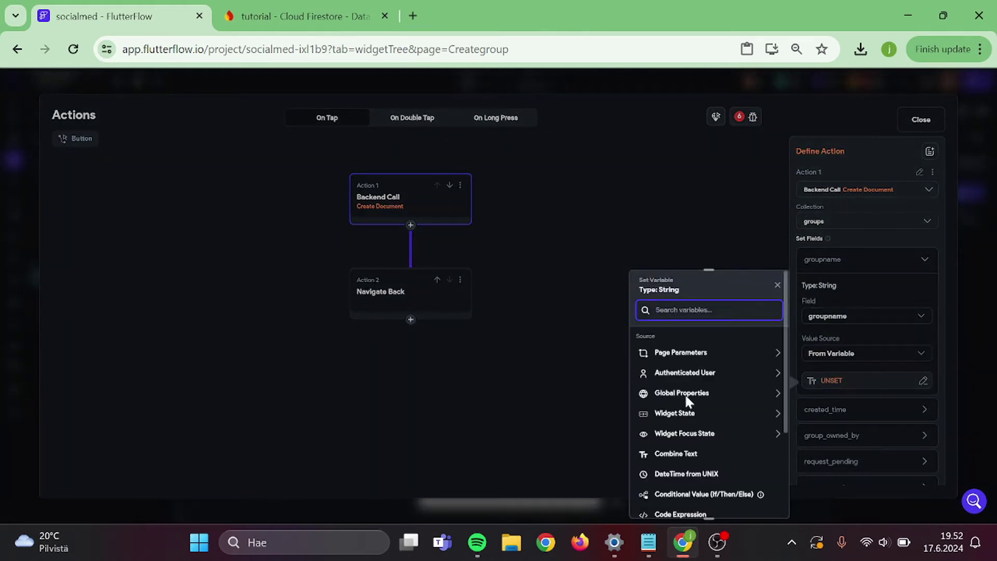
left_click(684, 416)
scroll(708, 424, "down", 2)
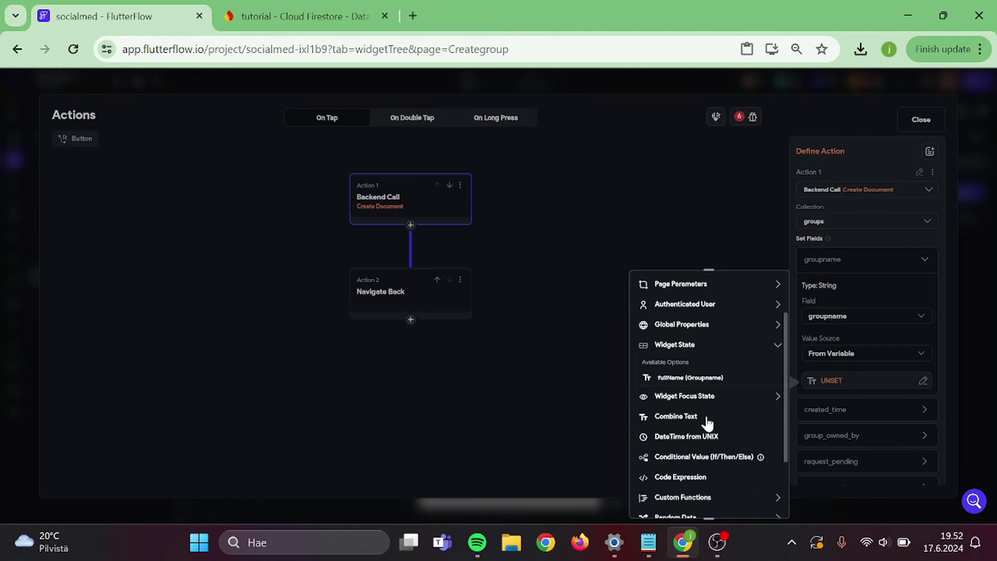
left_click(708, 377)
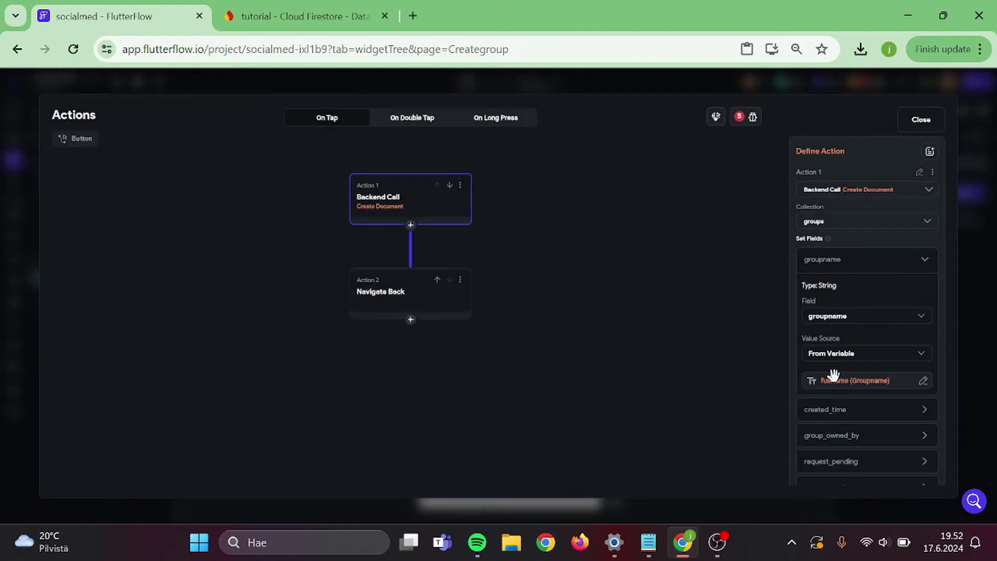
- Set created_time to the Current Time global property
left_click(927, 408)
scroll(932, 414, "down", 3)
left_click(842, 332)
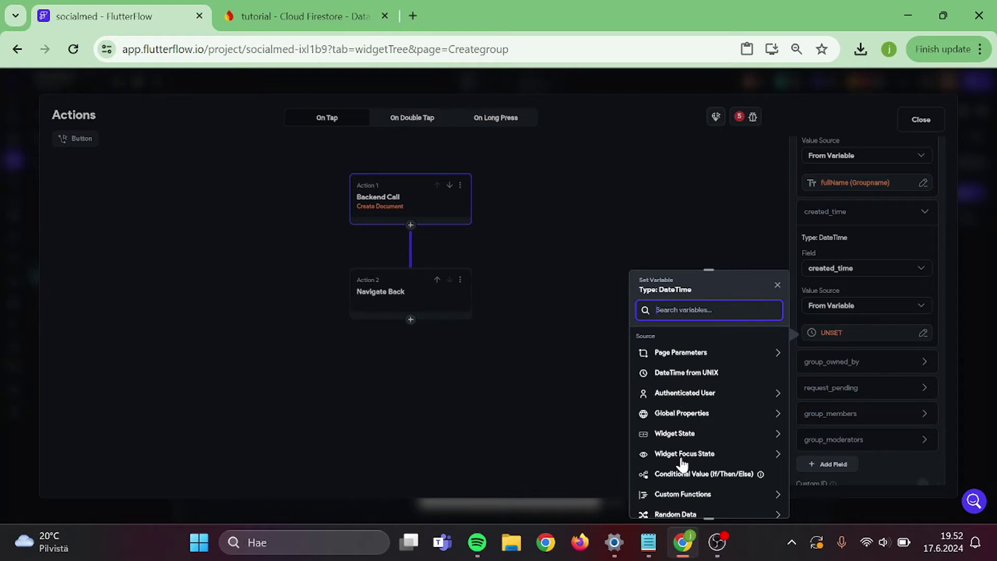
scroll(688, 428, "down", 2)
left_click(681, 362)
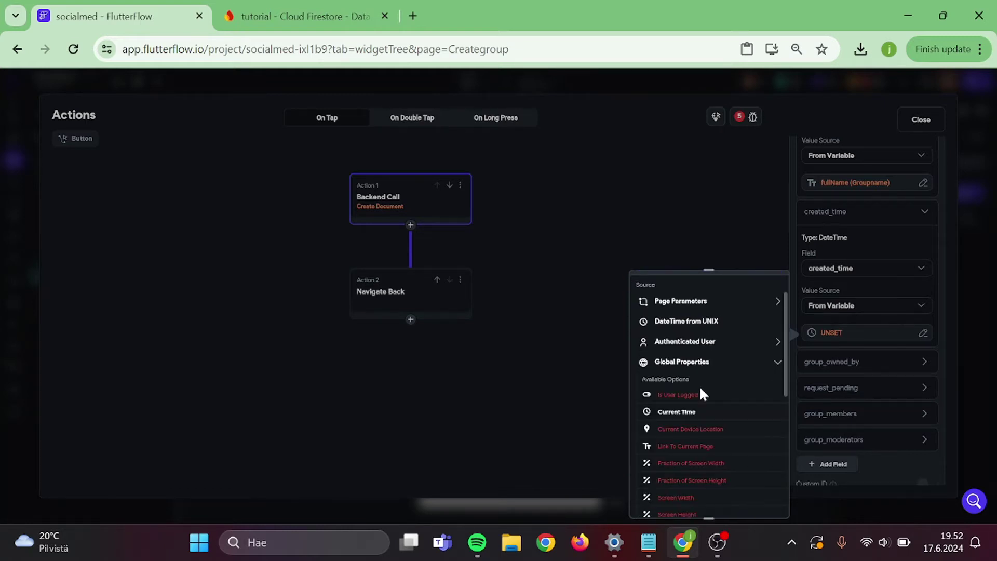
left_click(692, 414)
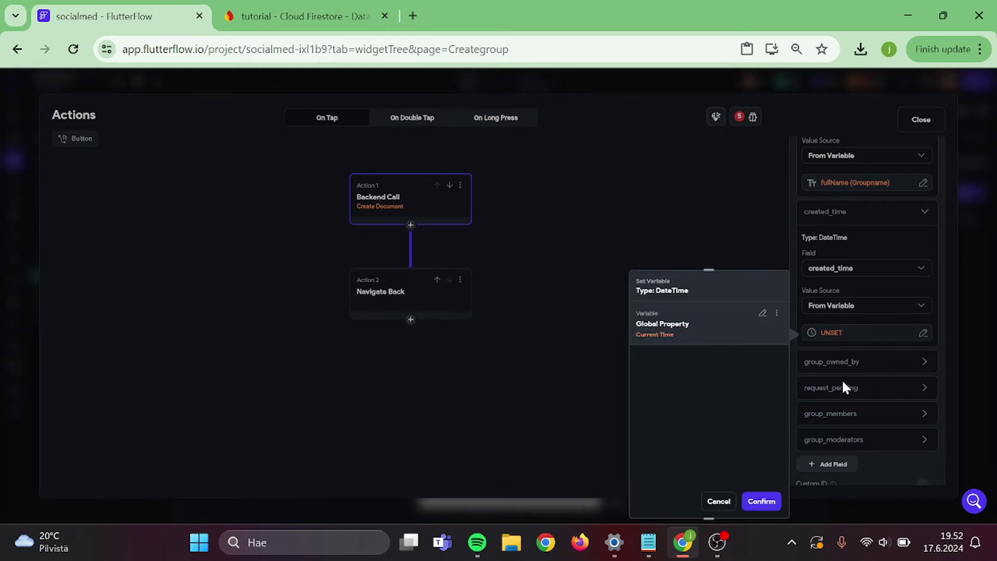
left_click(759, 502)
- Make group_owned_by add the authenticated user's reference as its first item
left_click(929, 367)
scroll(930, 367, "down", 3)
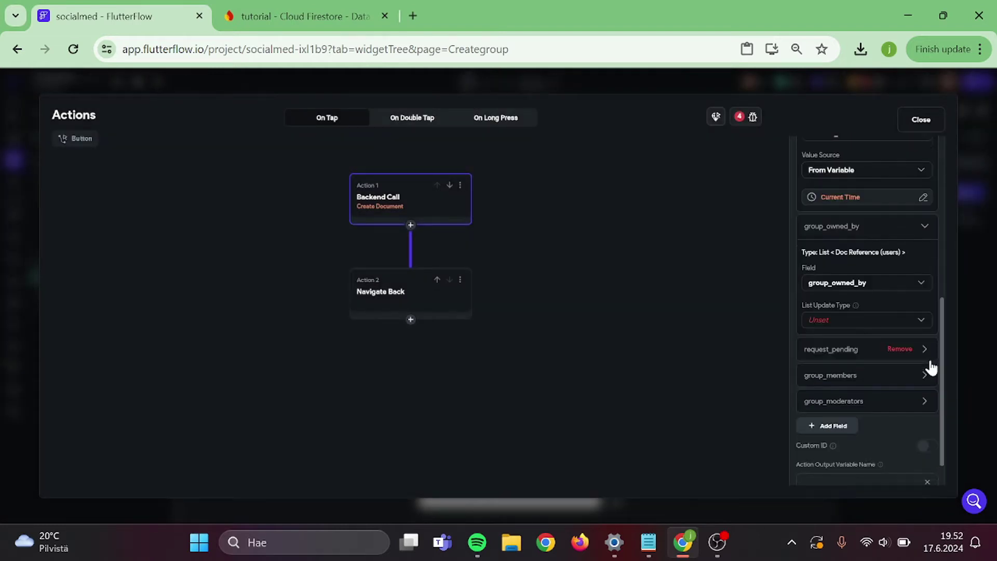
left_click(839, 308)
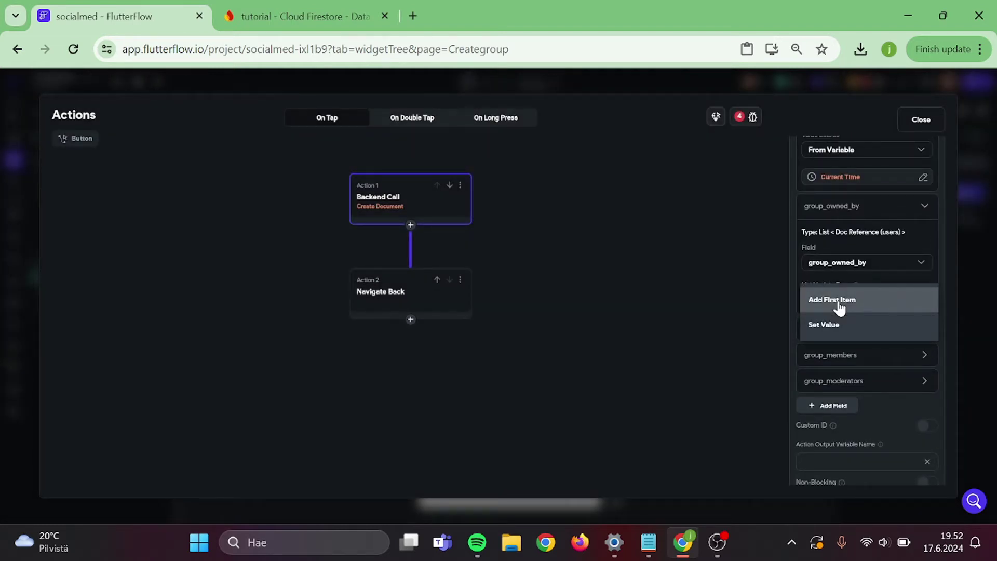
left_click(839, 308)
left_click(827, 332)
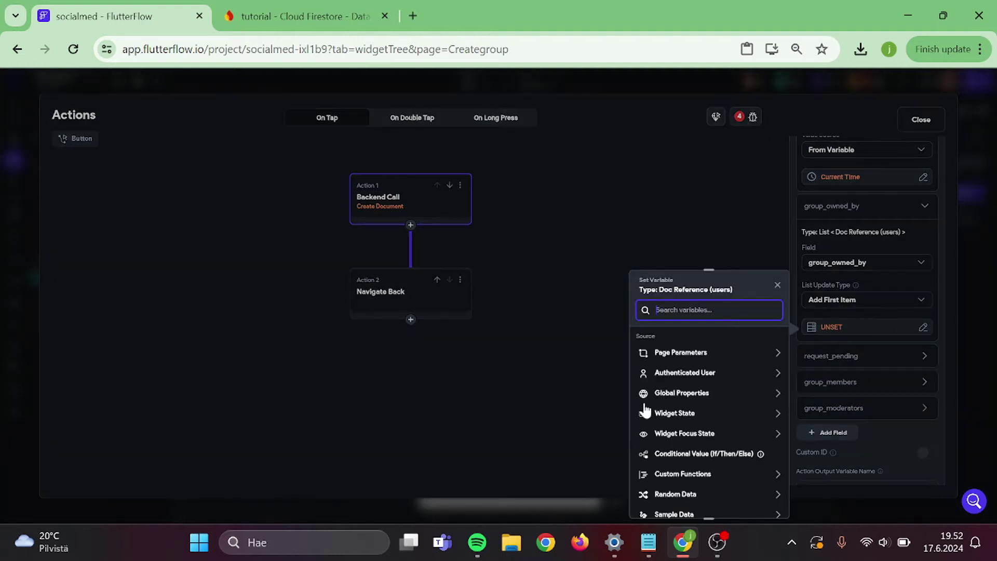
left_click(681, 373)
scroll(694, 437, "down", 1)
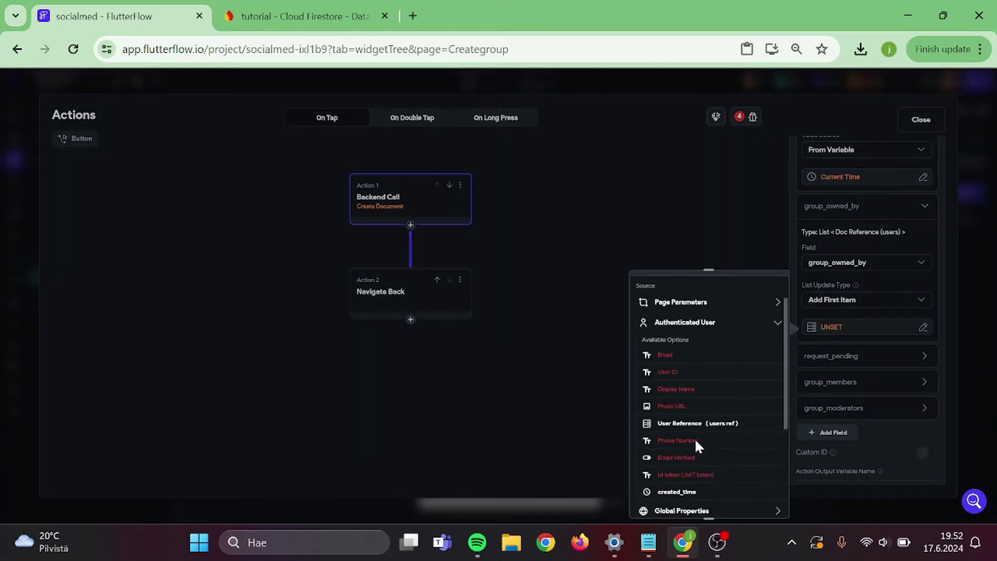
left_click(702, 429)
left_click(762, 501)
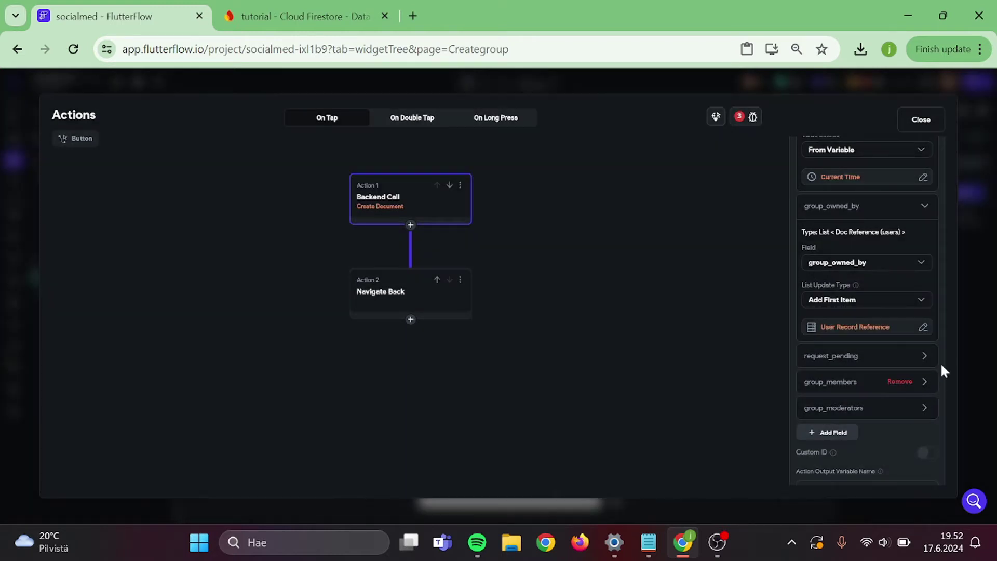
- Remove the request_pending field and make group_members add the authenticated user's reference first
left_click(929, 362)
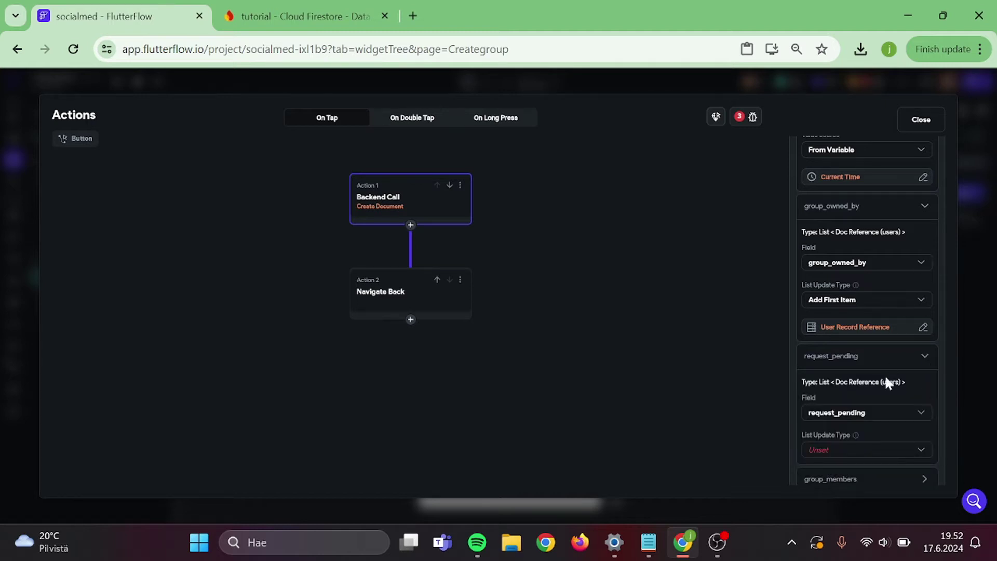
scroll(885, 379, "down", 3)
left_click(900, 213)
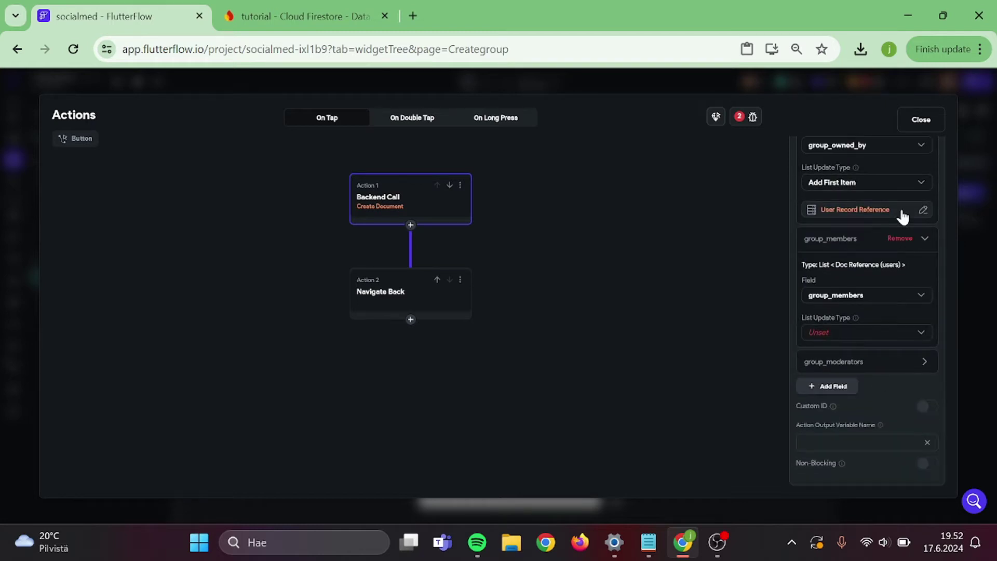
left_click(837, 333)
left_click(837, 333)
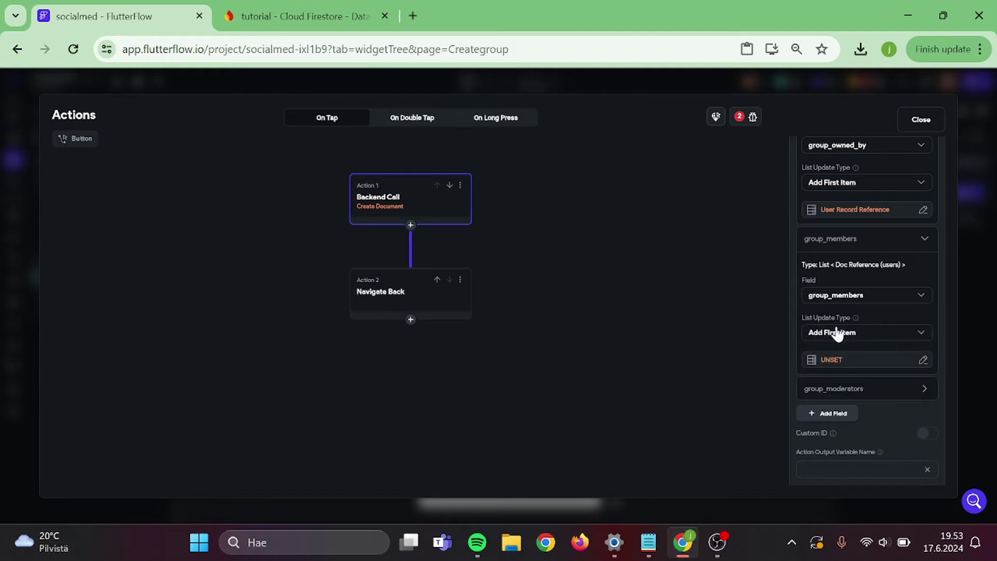
left_click(825, 370)
left_click(685, 373)
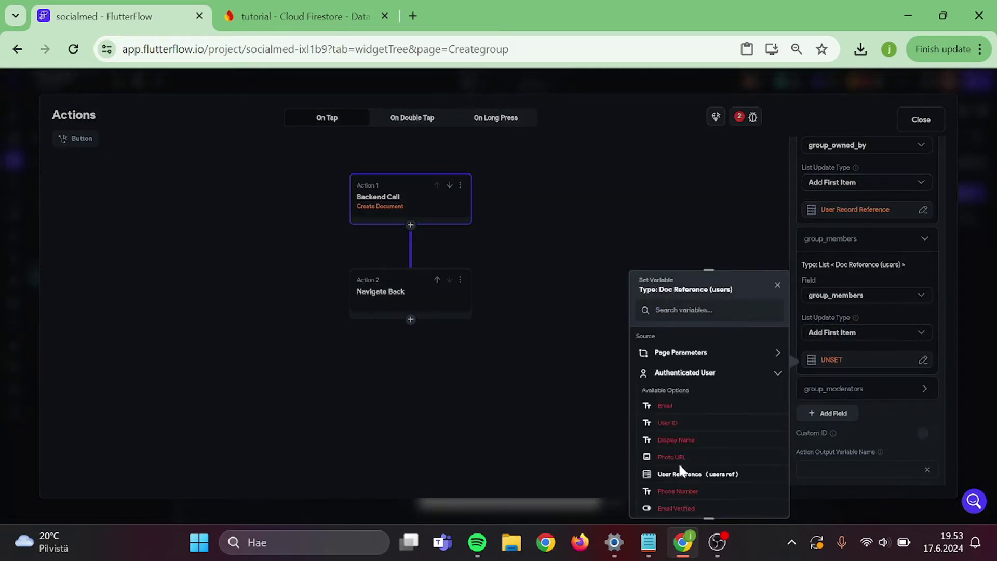
left_click(683, 475)
left_click(762, 501)
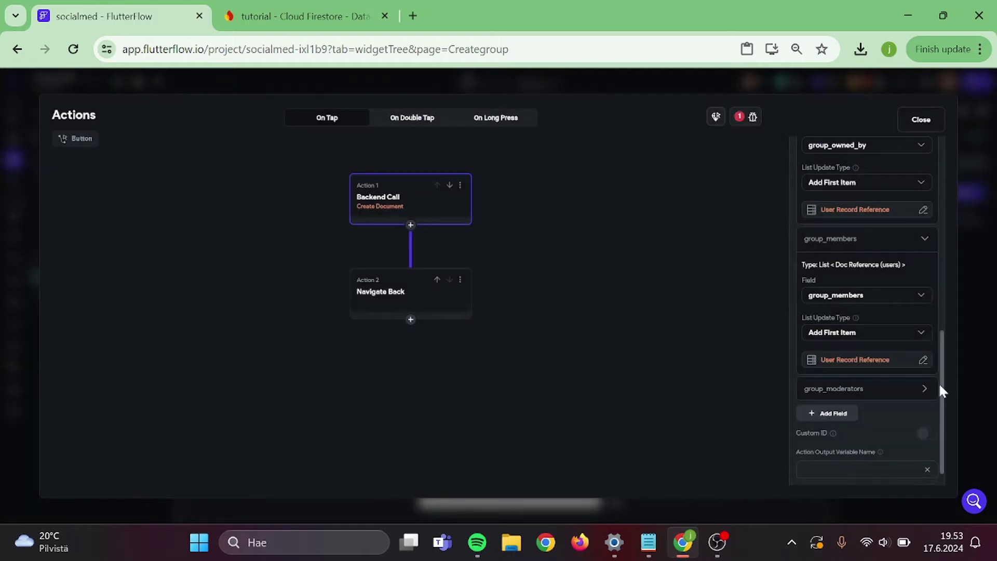
- Make group_moderators Add First Item with the authenticated user's reference, then close the action editor
left_click(929, 389)
scroll(931, 389, "down", 3)
left_click(864, 366)
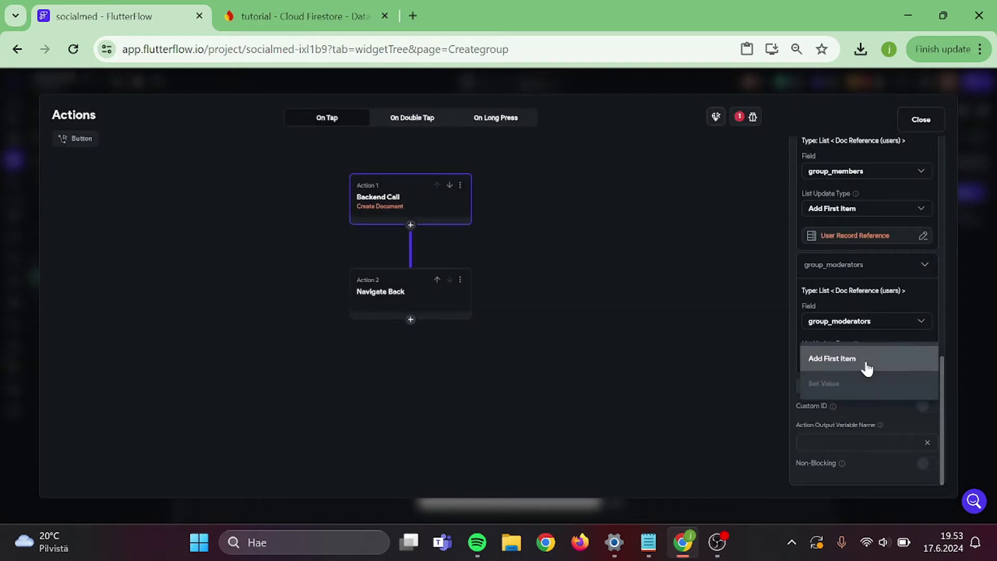
left_click(859, 366)
left_click(824, 386)
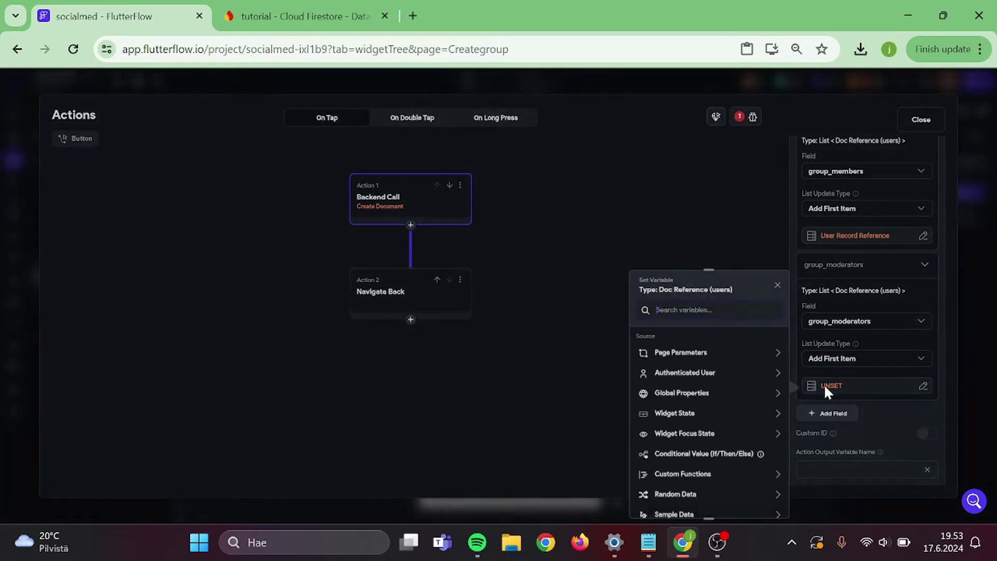
left_click(704, 378)
scroll(706, 460, "down", 2)
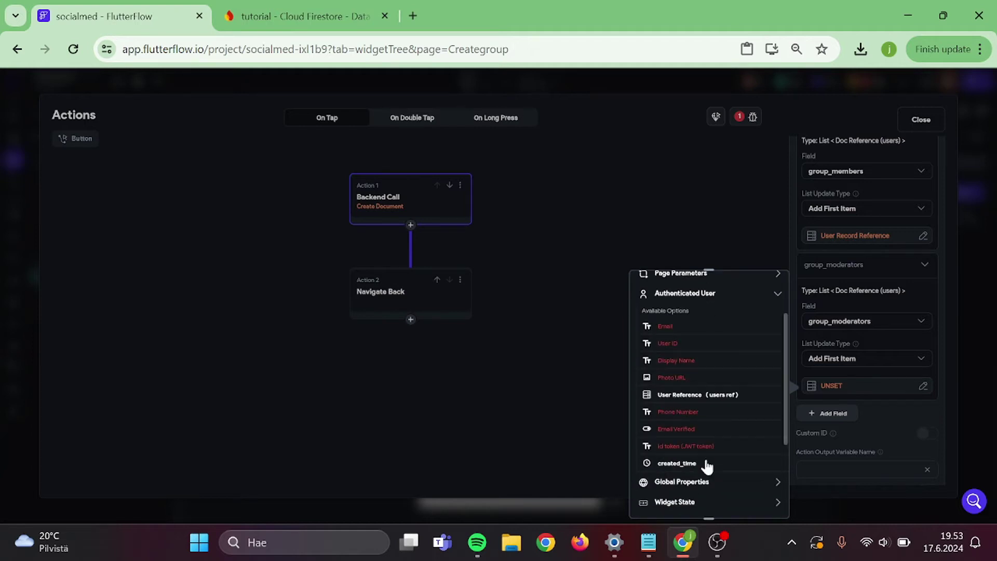
left_click(703, 396)
left_click(765, 500)
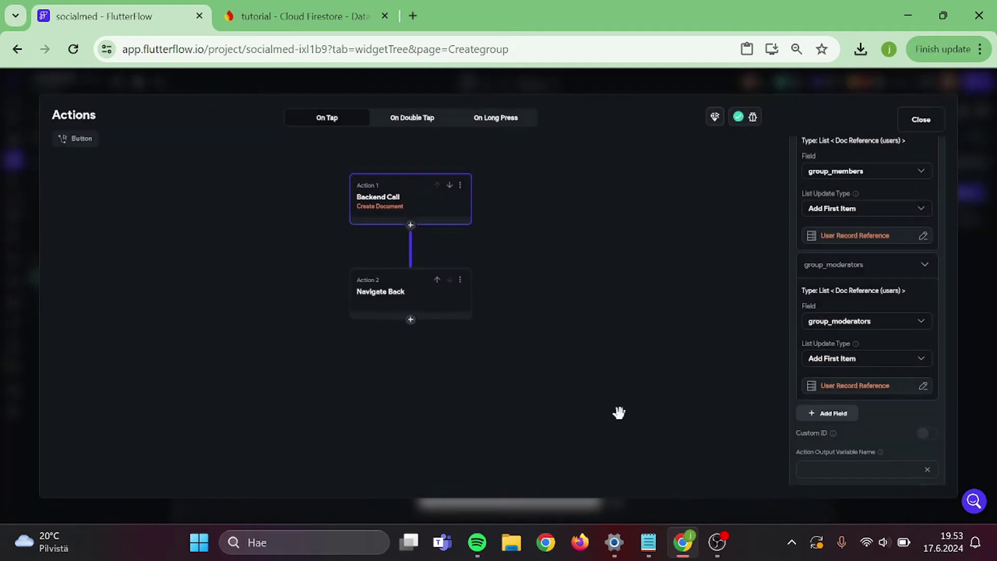
left_click(542, 331)
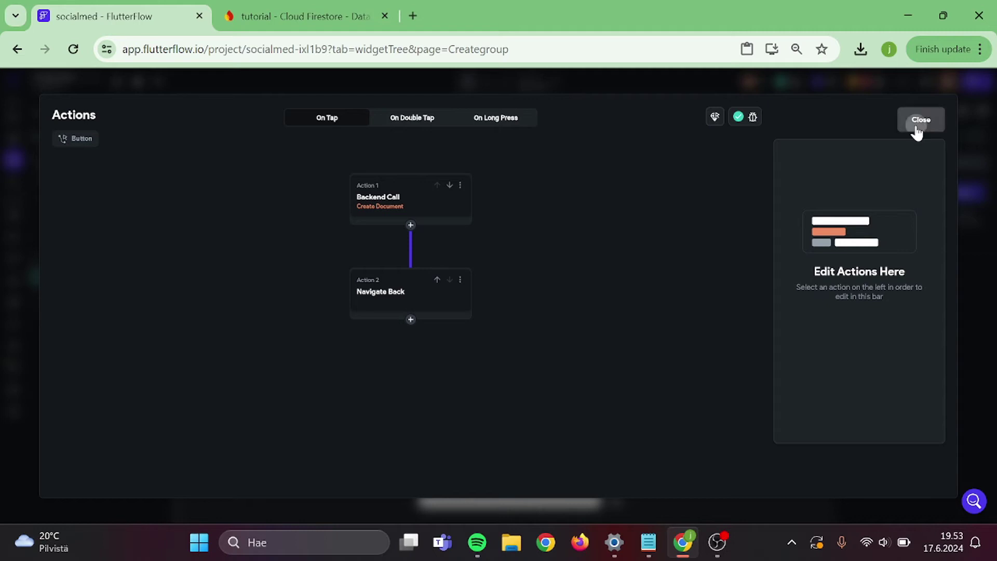
left_click(913, 129)
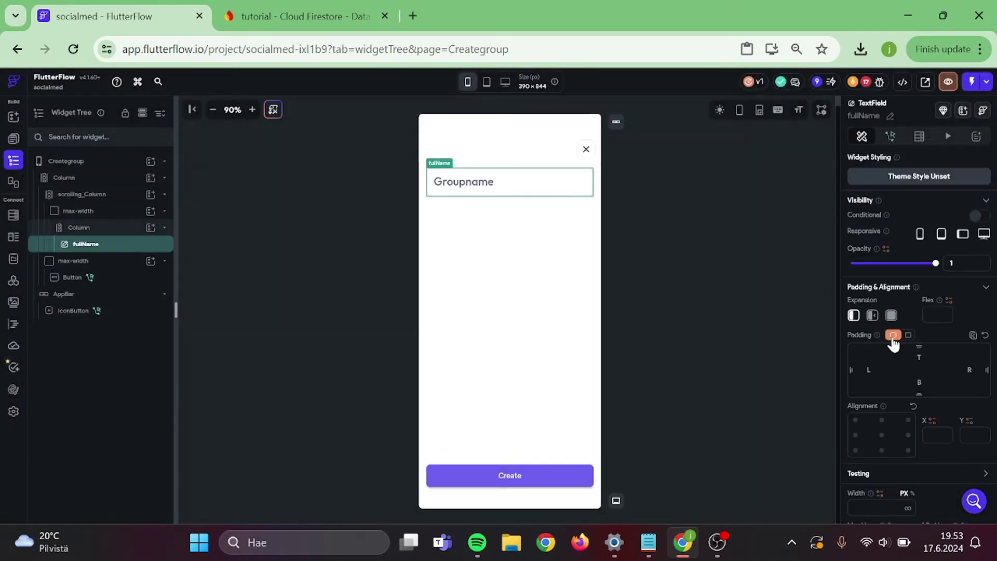
- Give the Groupname text field an enforced maximum length of 15 characters
scroll(892, 337, "down", 10)
scroll(892, 344, "down", 8)
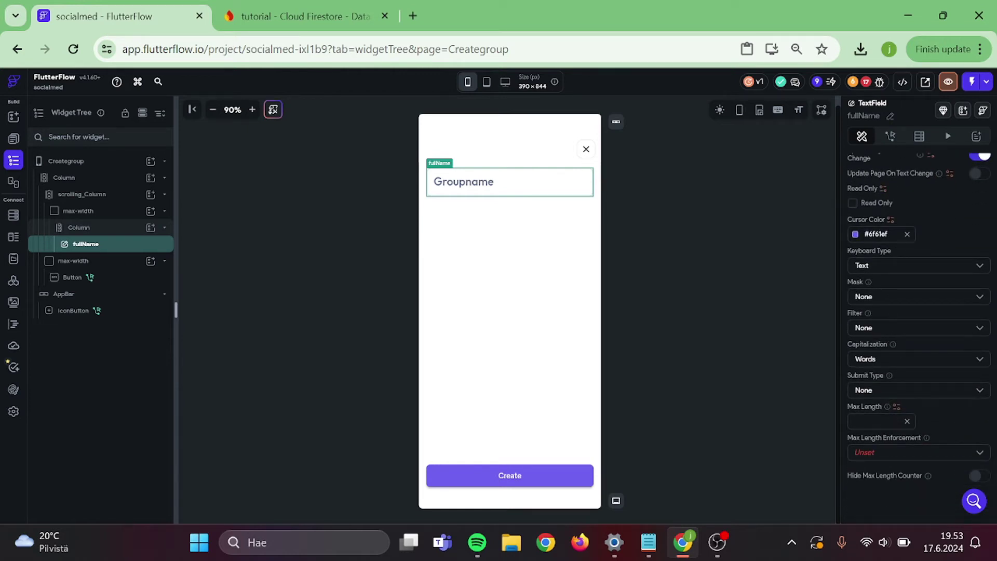
scroll(883, 431, "up", 1)
left_click(877, 436)
type("8")
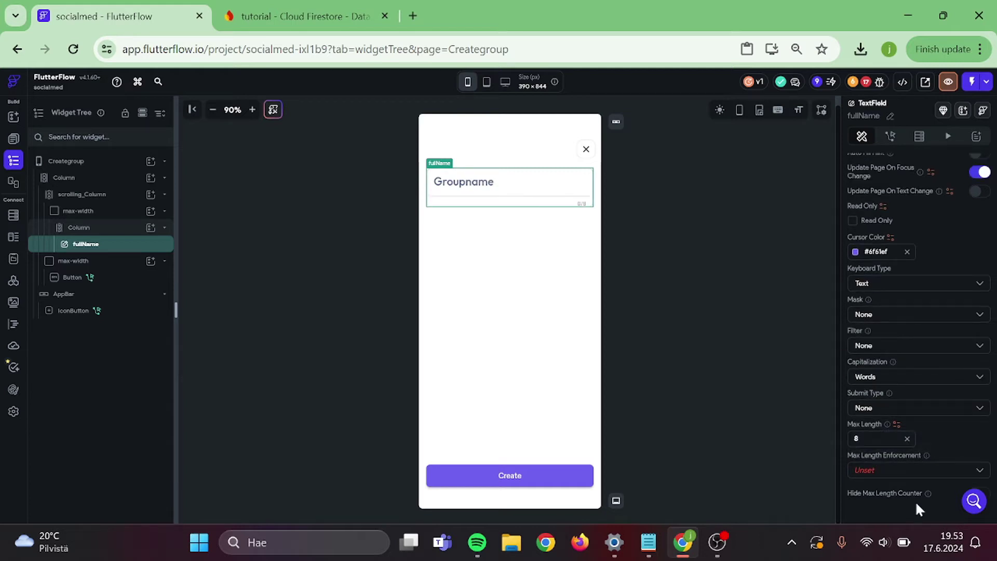
left_click(904, 471)
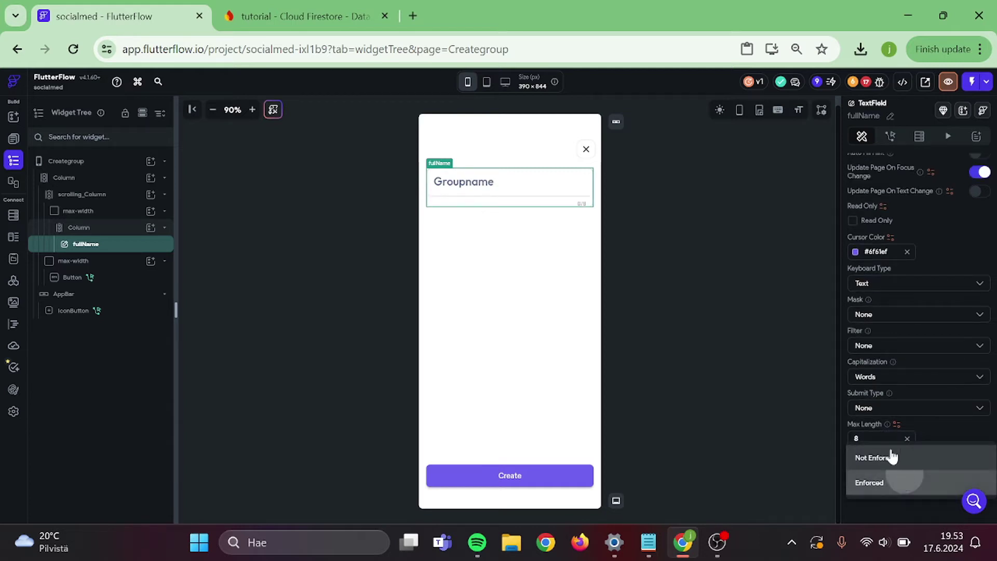
left_click(872, 481)
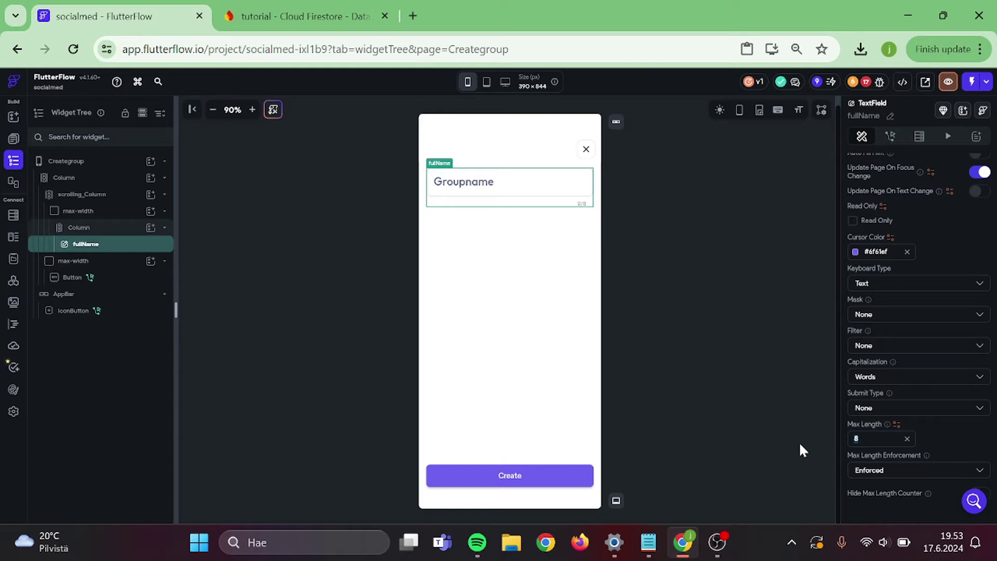
type("15")
- Turn off autofocus on the Groupname field and bring up the app's pages list
scroll(929, 300, "up", 1)
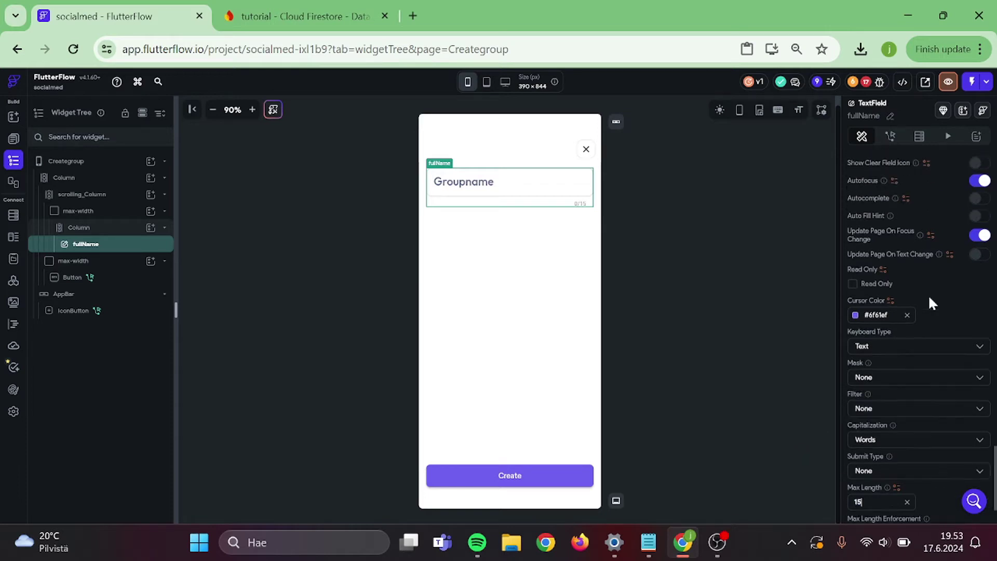
scroll(927, 294, "up", 3)
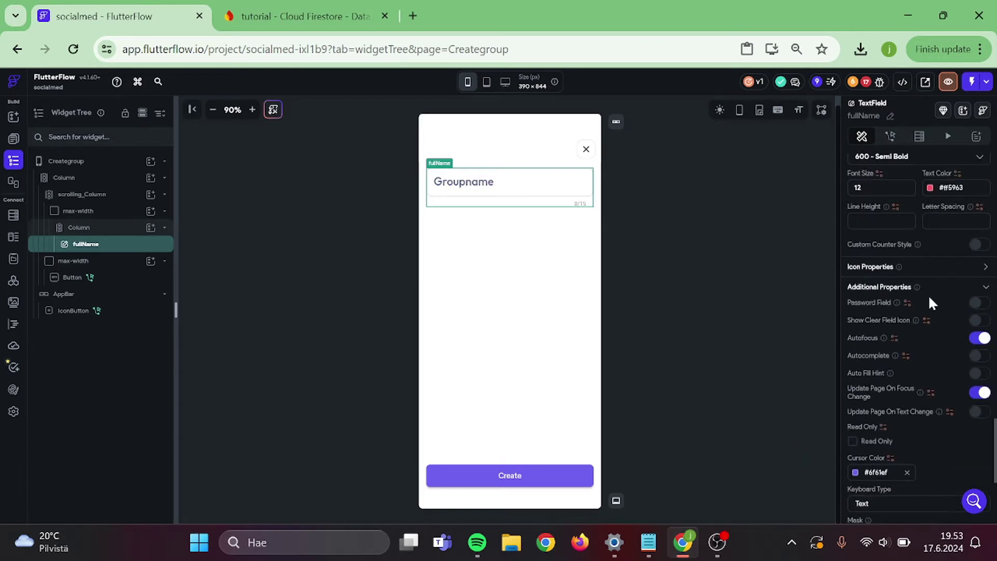
left_click(980, 339)
left_click(13, 139)
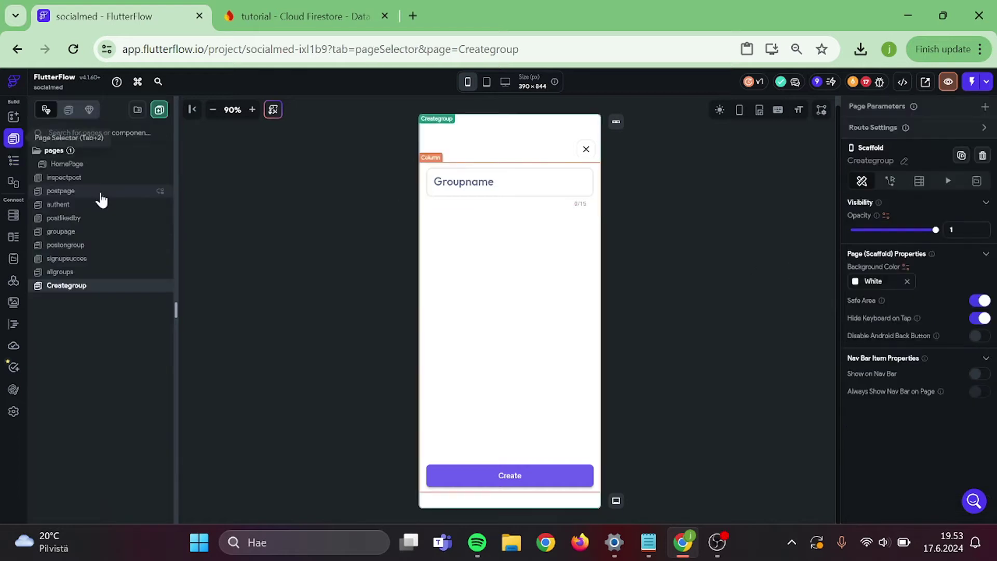
- Check the close icon's tap action, then open groupage and delete its header image
left_click(585, 149)
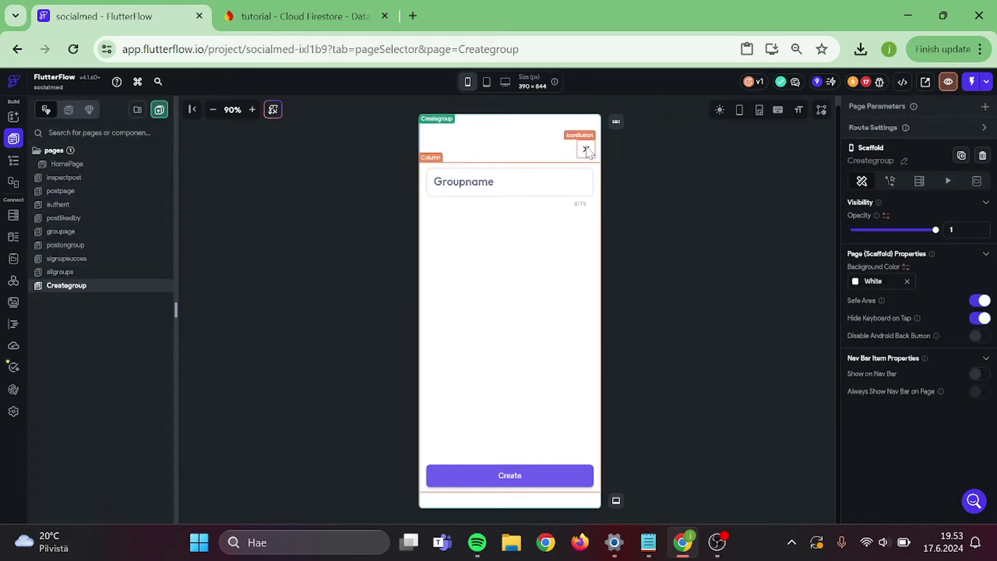
left_click(890, 131)
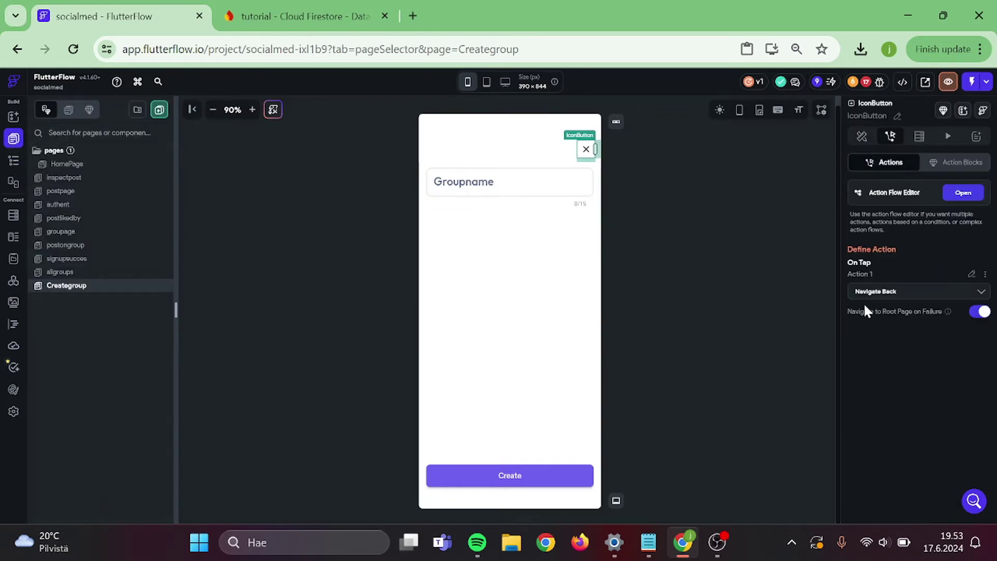
left_click(105, 234)
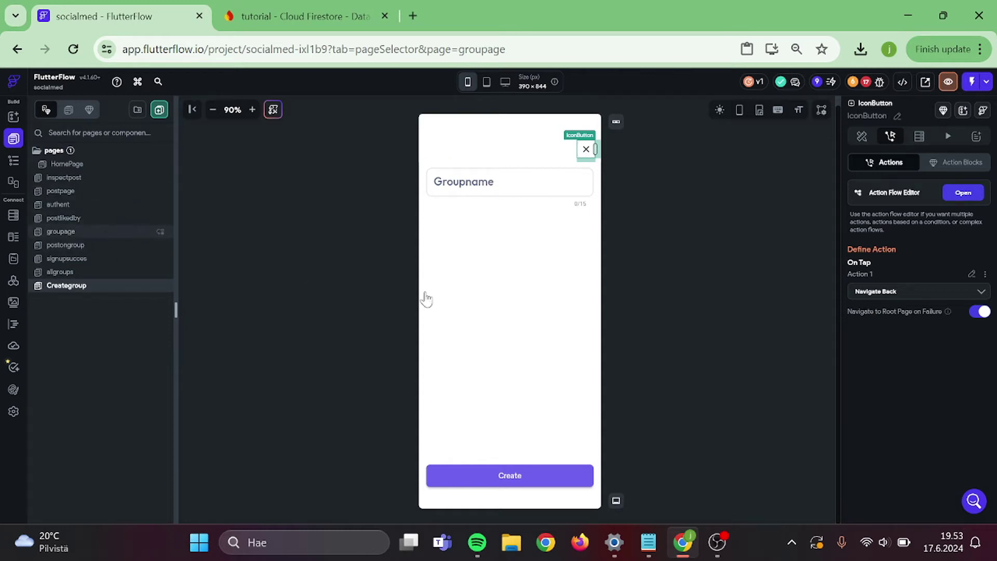
left_click(519, 222)
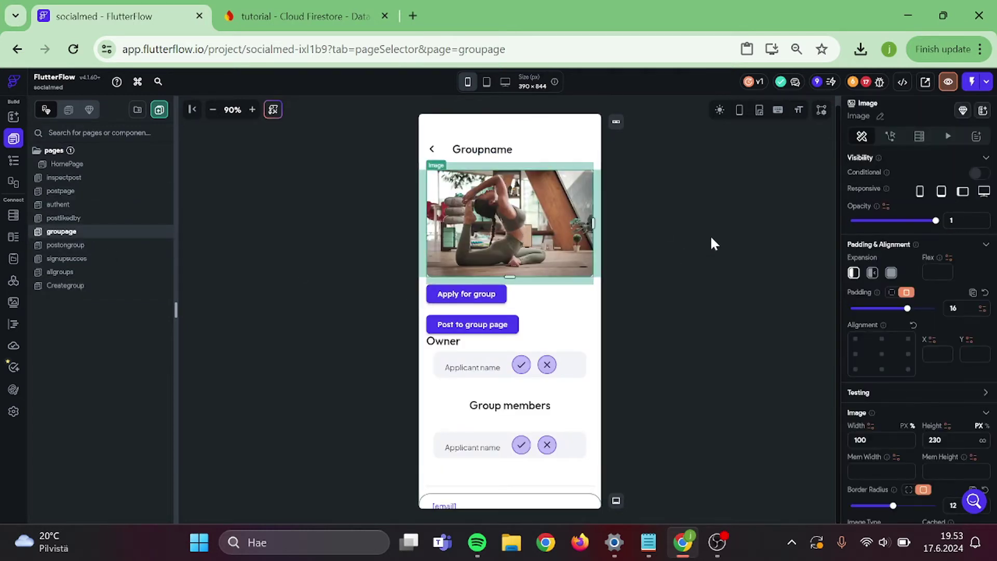
key("Delete")
- Select Column-MainContent in the widget tree and show its Backend Query settings
left_click(512, 149)
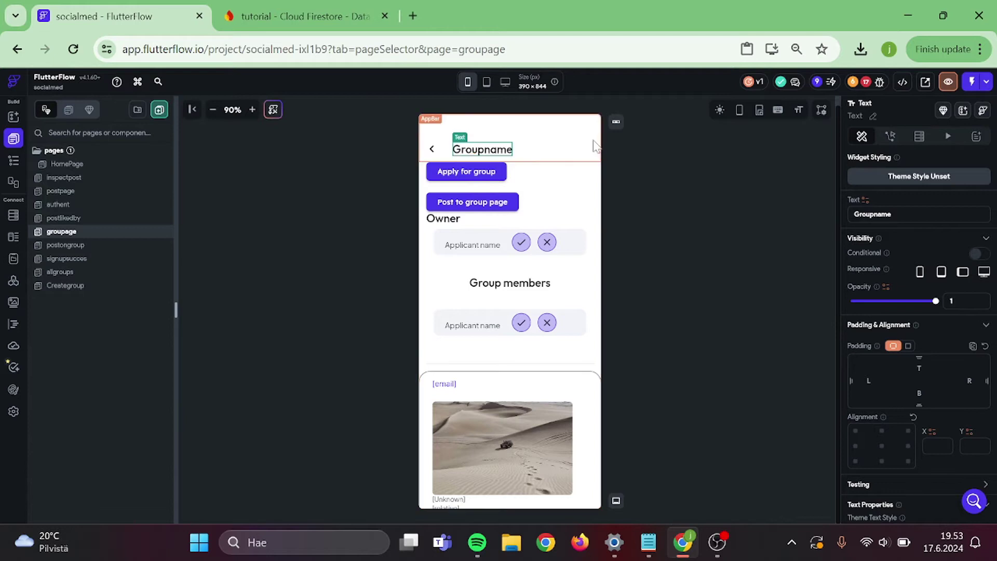
left_click(606, 175)
left_click(596, 187)
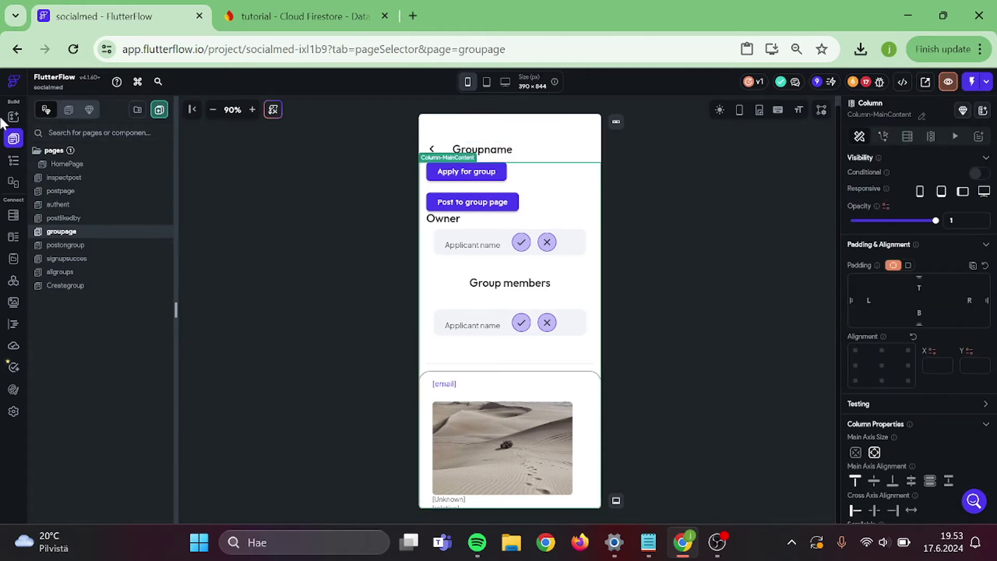
left_click(14, 161)
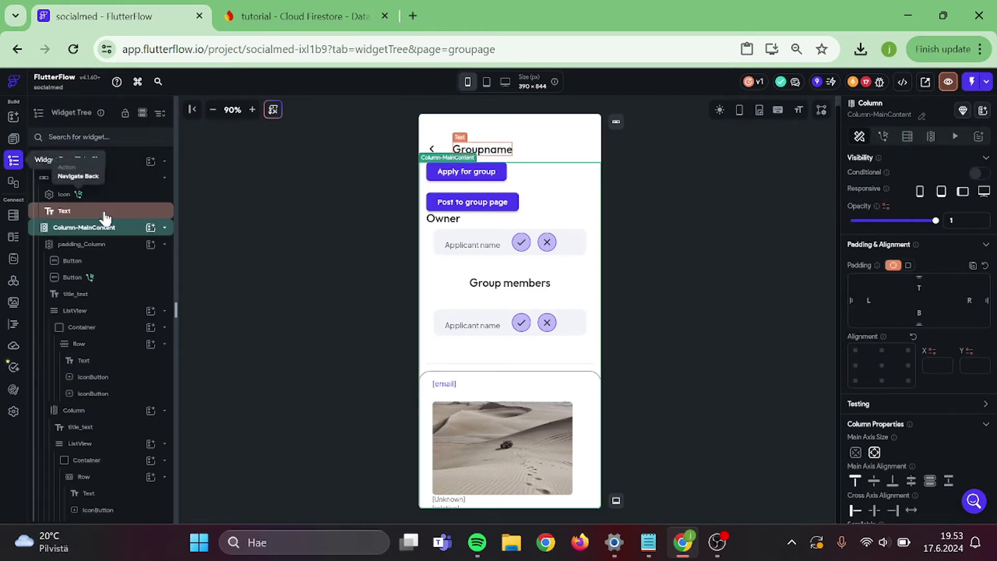
left_click(916, 140)
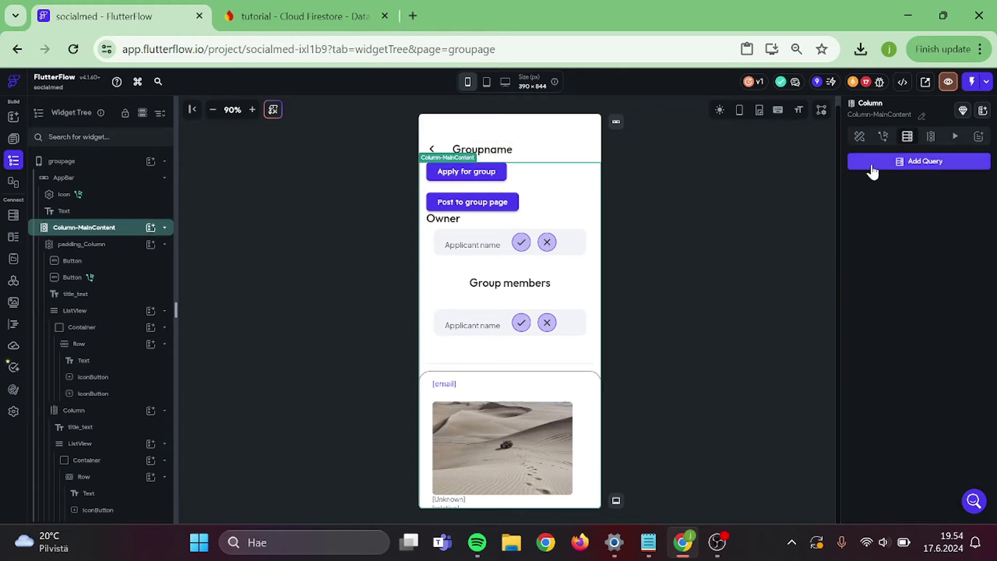
- Add a Document from Reference query on the groups collection, using the groupref page parameter
left_click(871, 166)
left_click(800, 160)
left_click(742, 183)
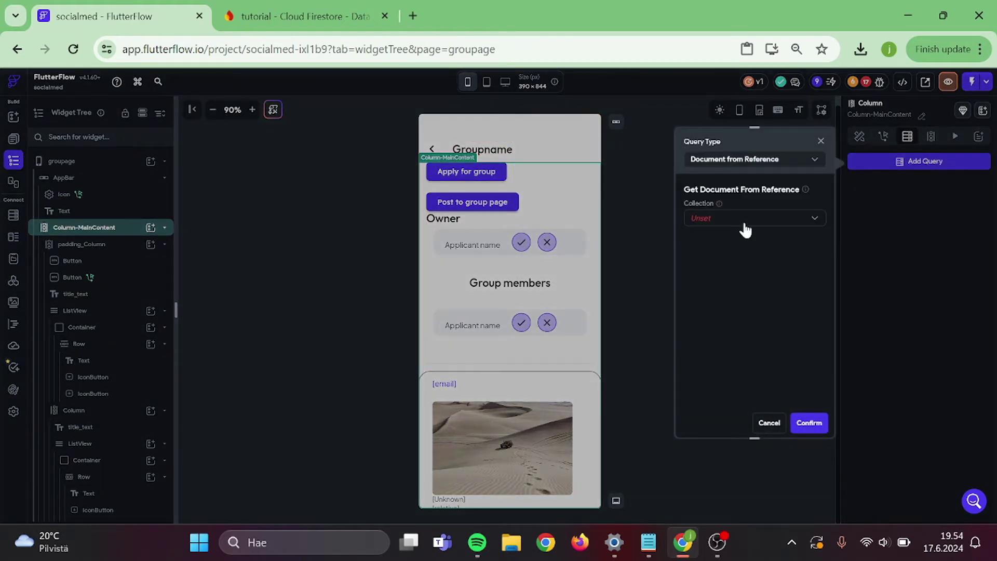
left_click(745, 230)
left_click(720, 242)
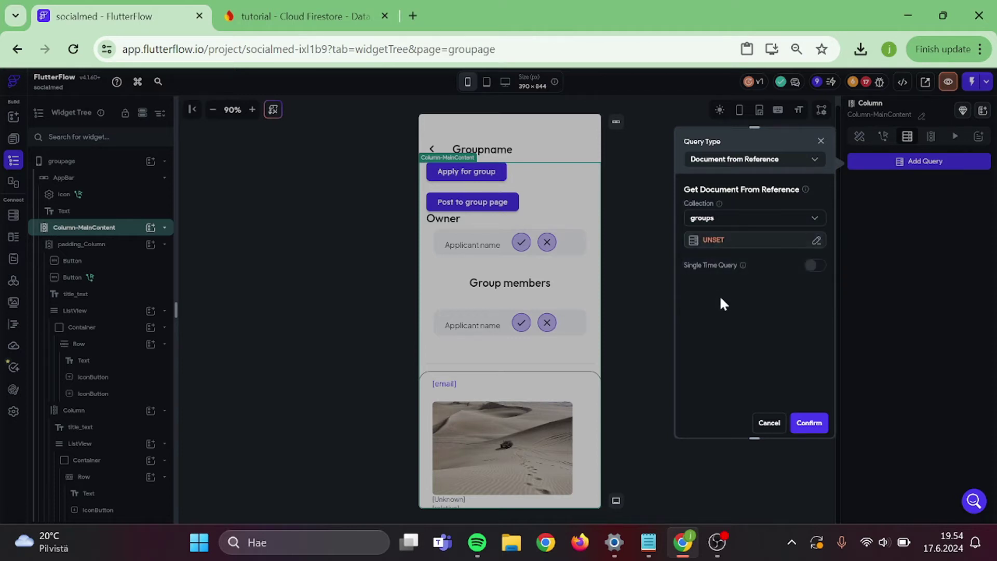
left_click(719, 244)
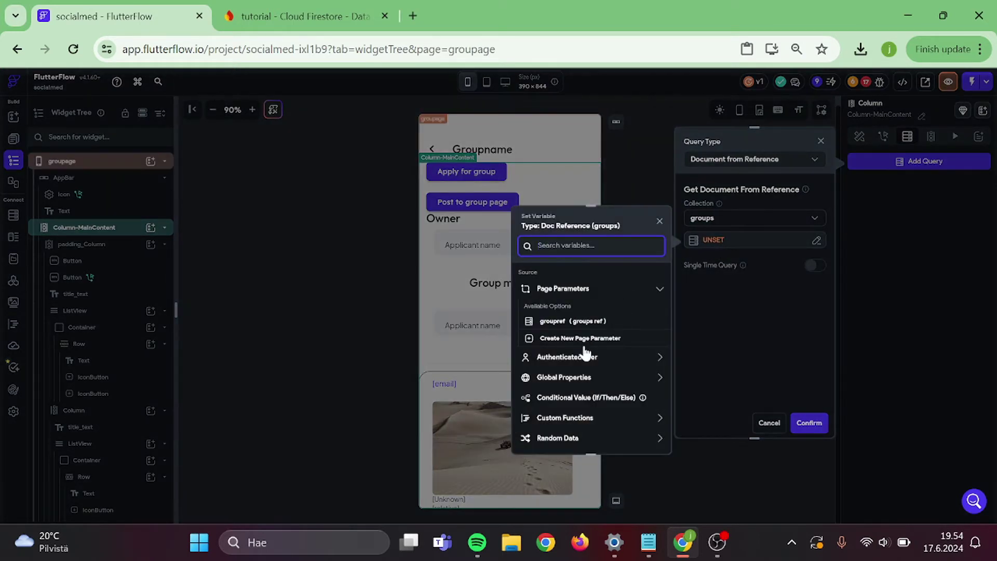
left_click(585, 321)
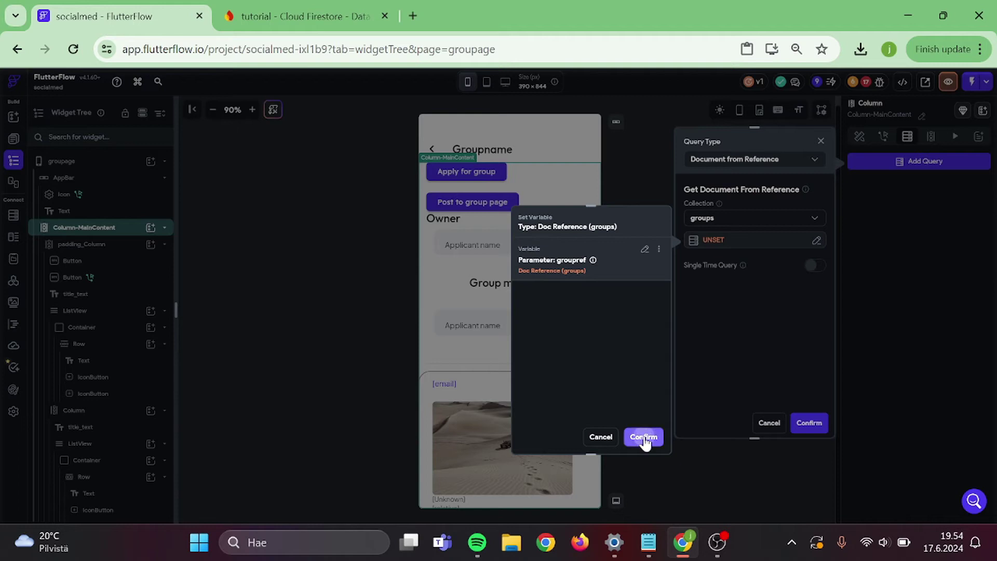
left_click(644, 437)
left_click(819, 424)
left_click(711, 270)
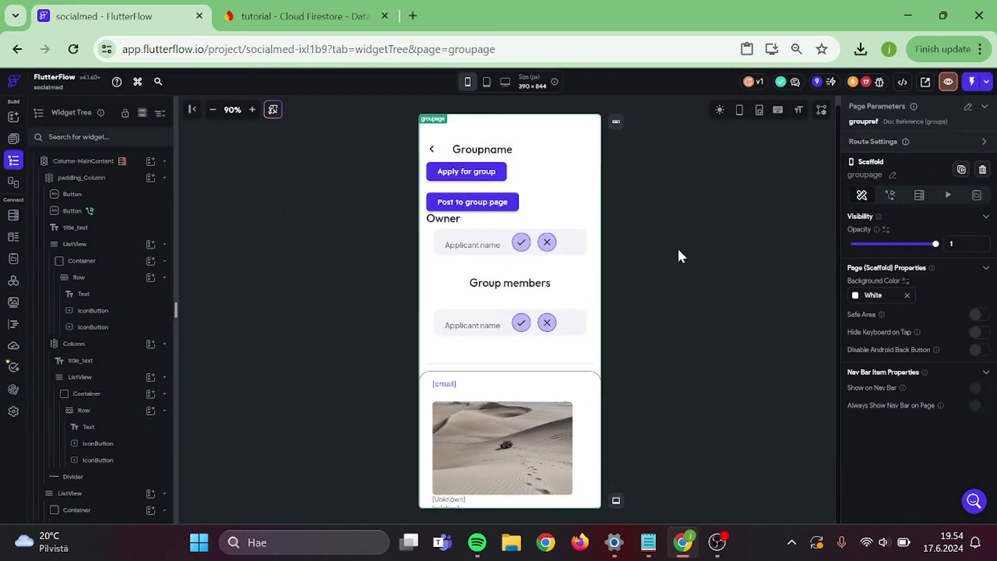
- Move the Groupname text from the app bar to above Apply for group, with 25 top padding
left_click(496, 154)
left_click_drag(496, 154, 486, 206)
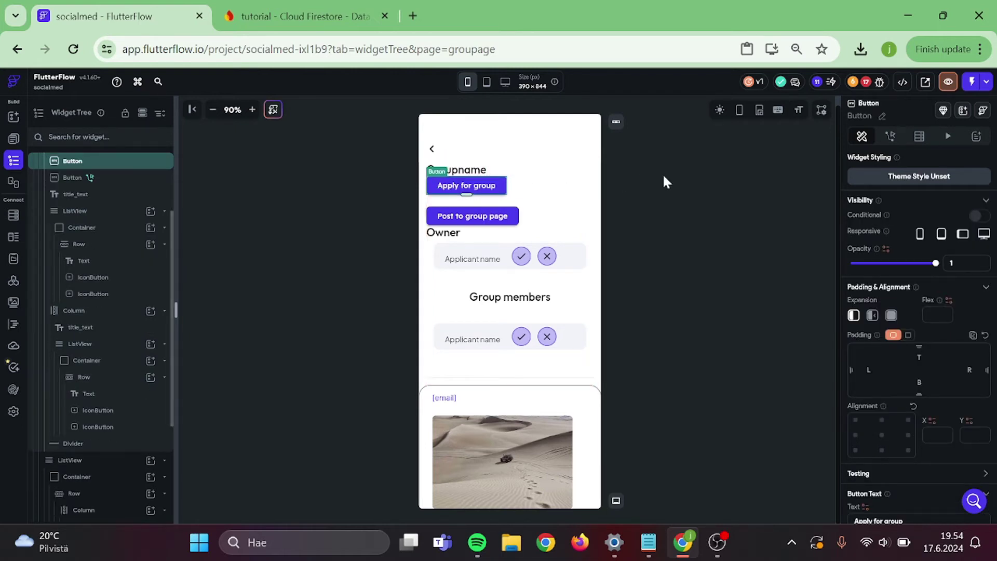
left_click(606, 182)
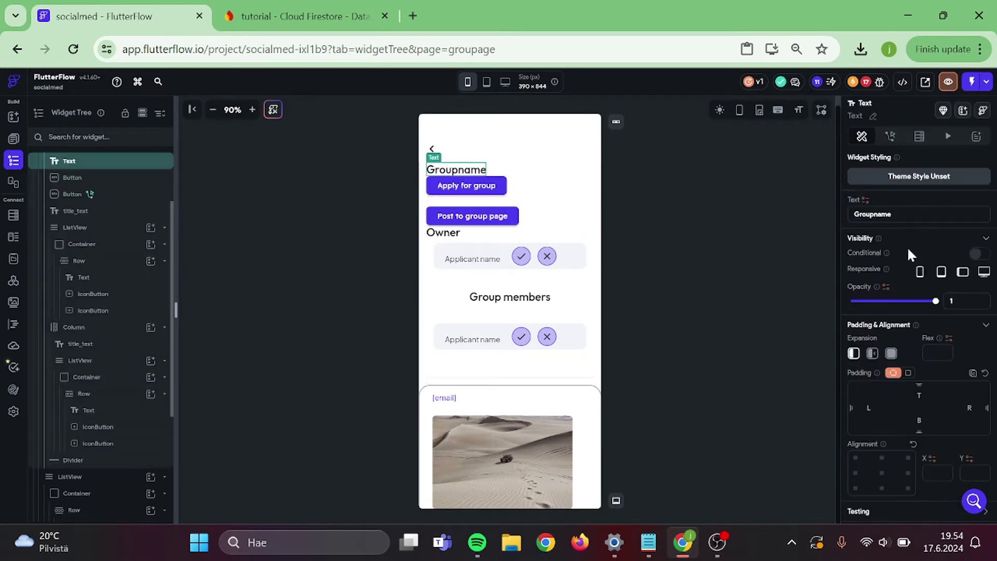
left_click(725, 239)
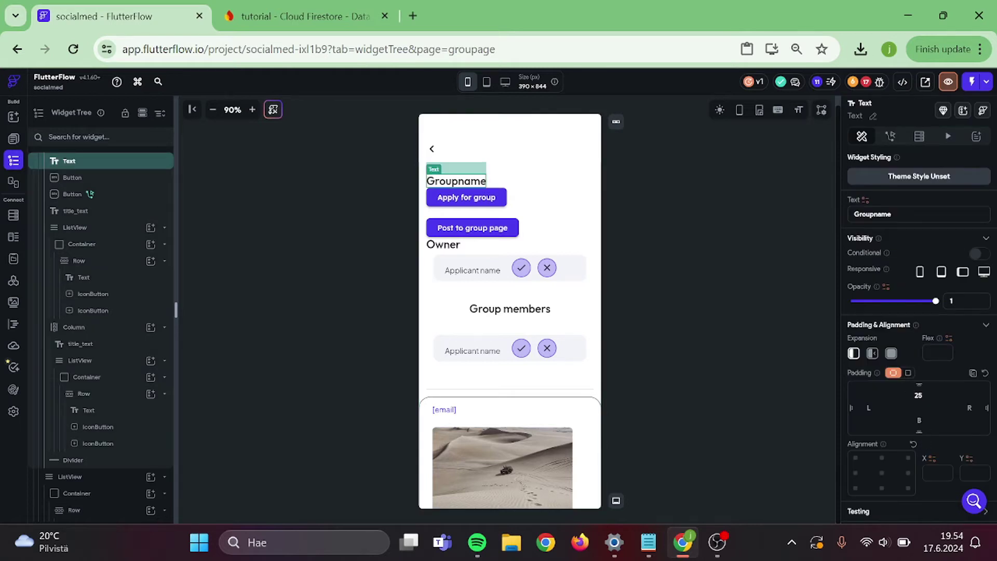
left_click(610, 232)
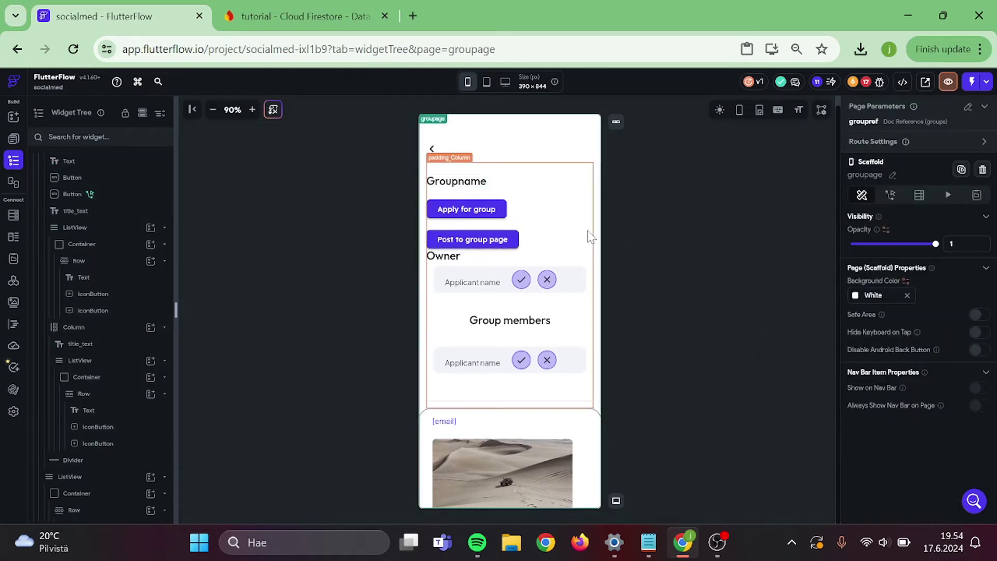
left_click(590, 235)
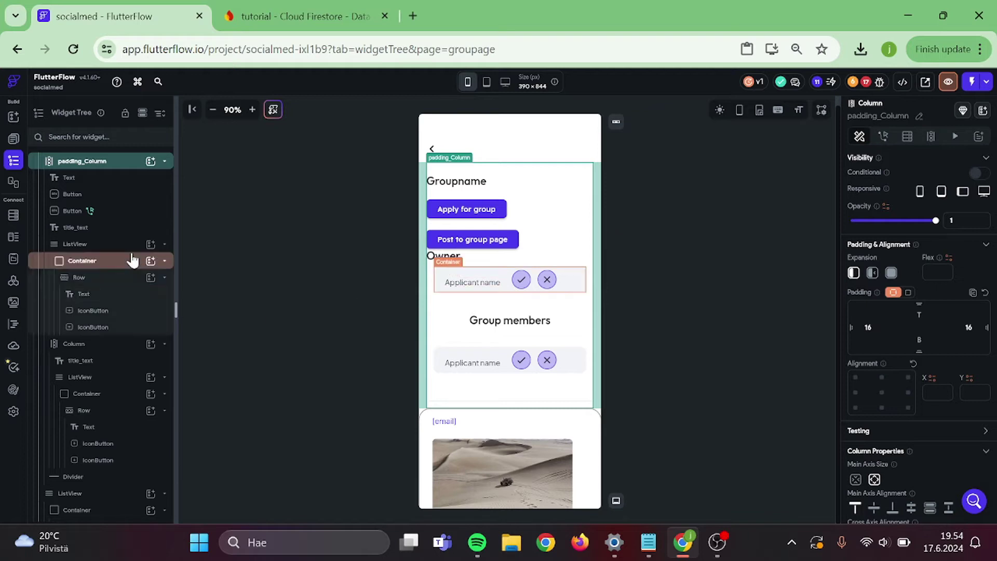
scroll(133, 260, "up", 2)
left_click(311, 229)
- Give Apply for group a single-condition visibility rule using List Contains Item on the group's group_members
left_click(481, 214)
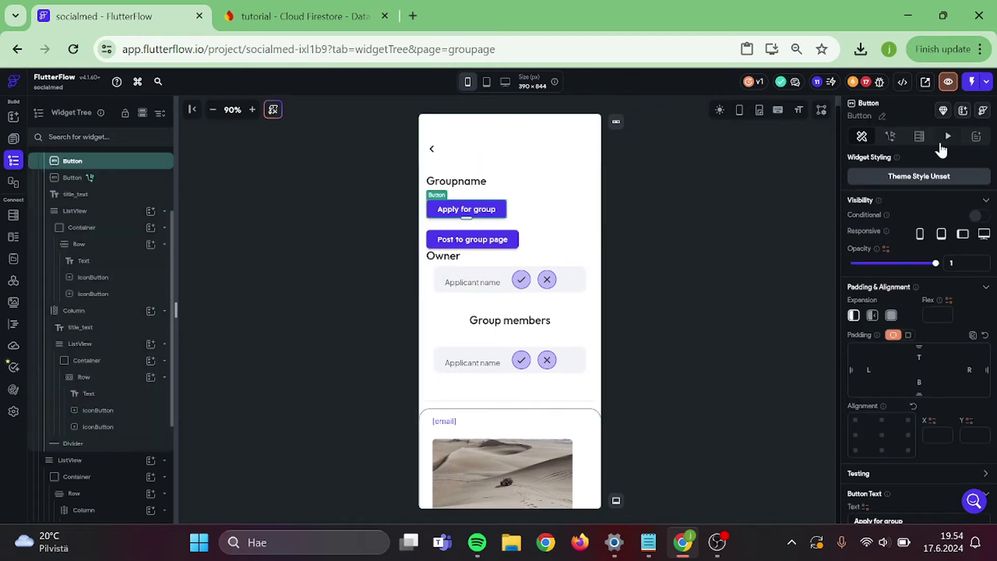
left_click(981, 217)
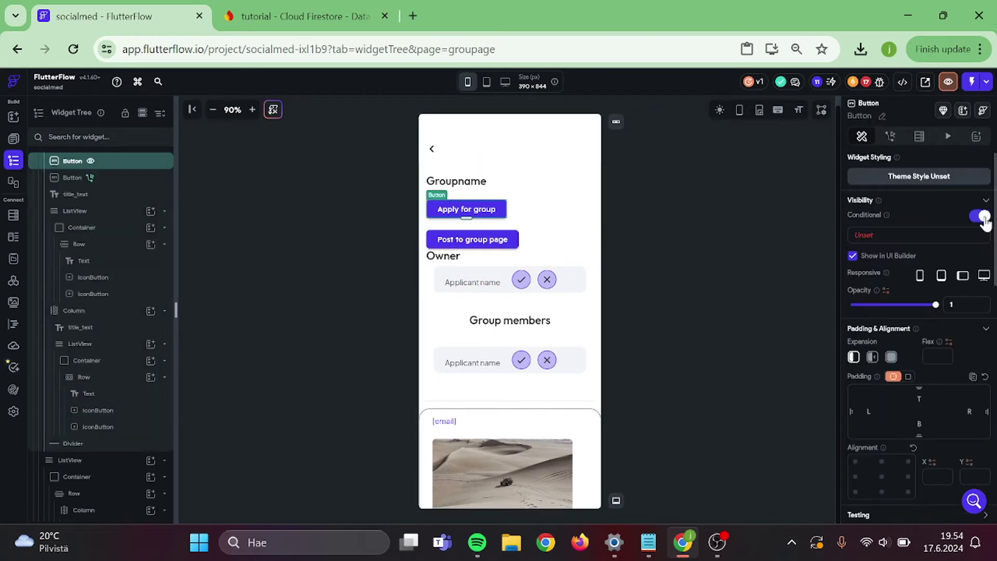
left_click(892, 233)
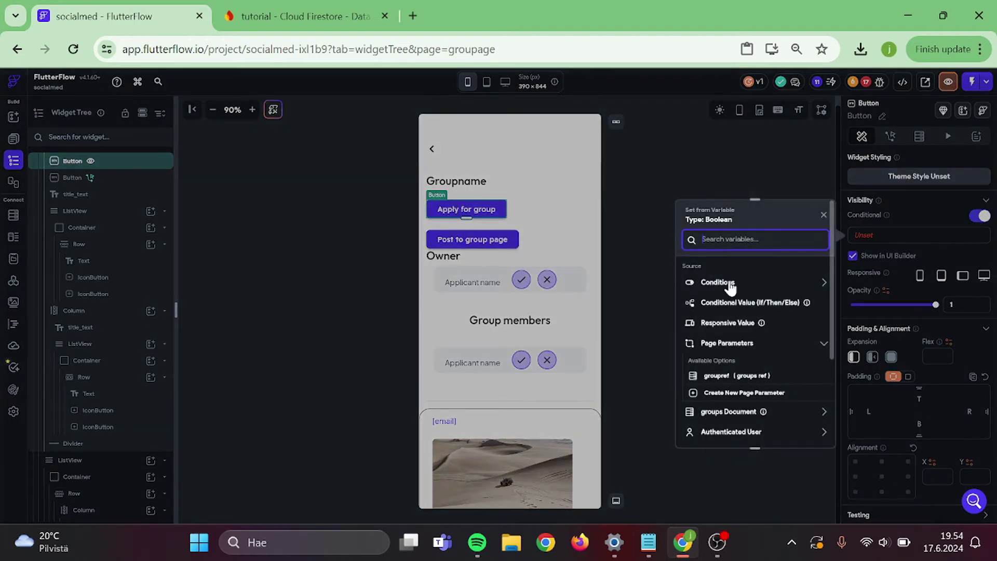
left_click(727, 283)
left_click(732, 317)
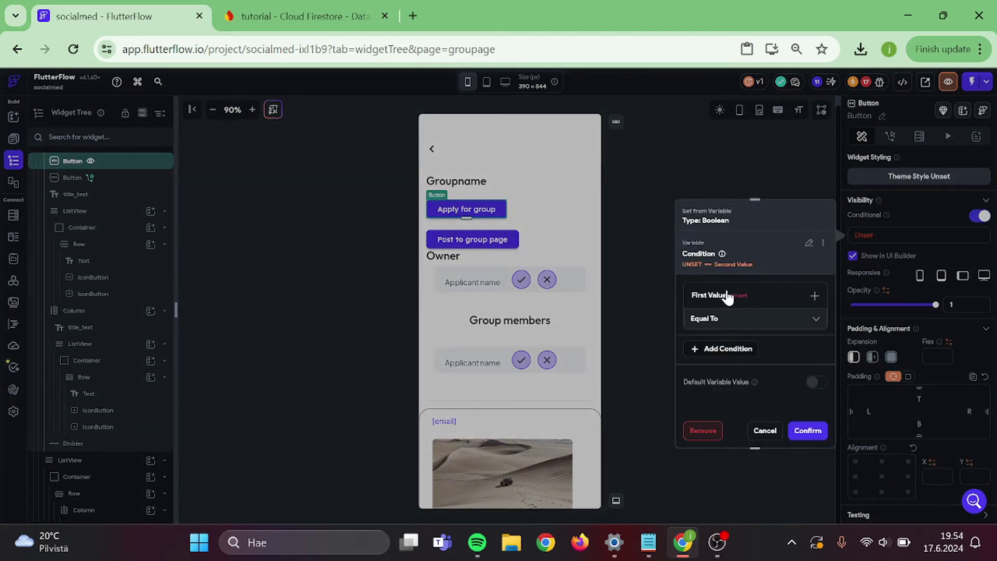
left_click(725, 289)
left_click(723, 319)
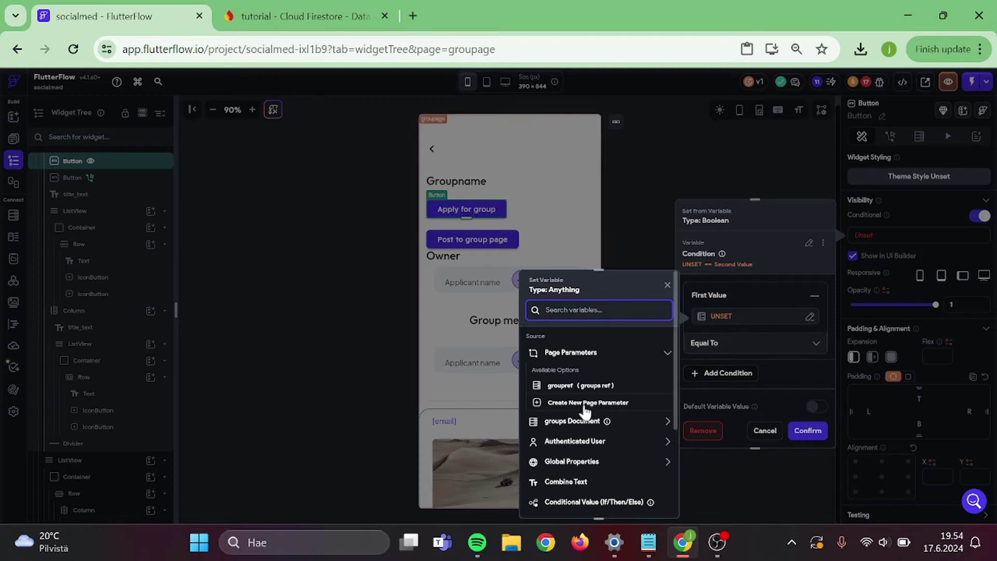
scroll(577, 423, "down", 3)
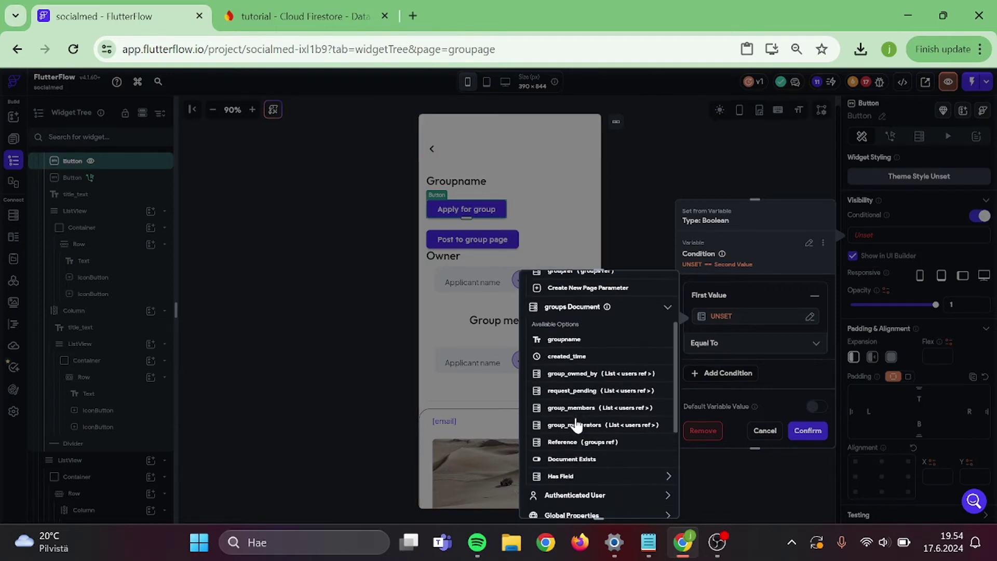
scroll(577, 425, "down", 1)
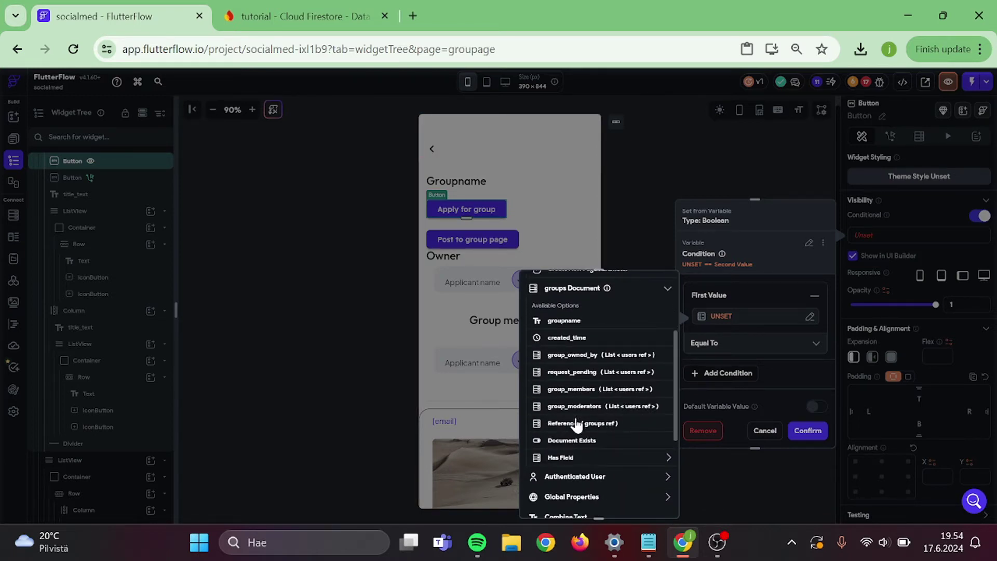
left_click(571, 389)
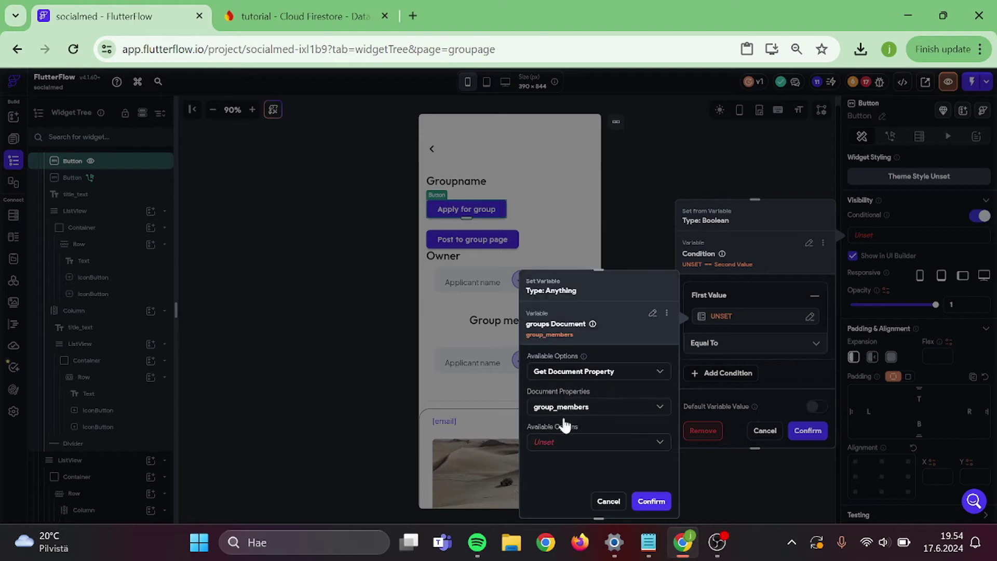
left_click(549, 442)
left_click(599, 310)
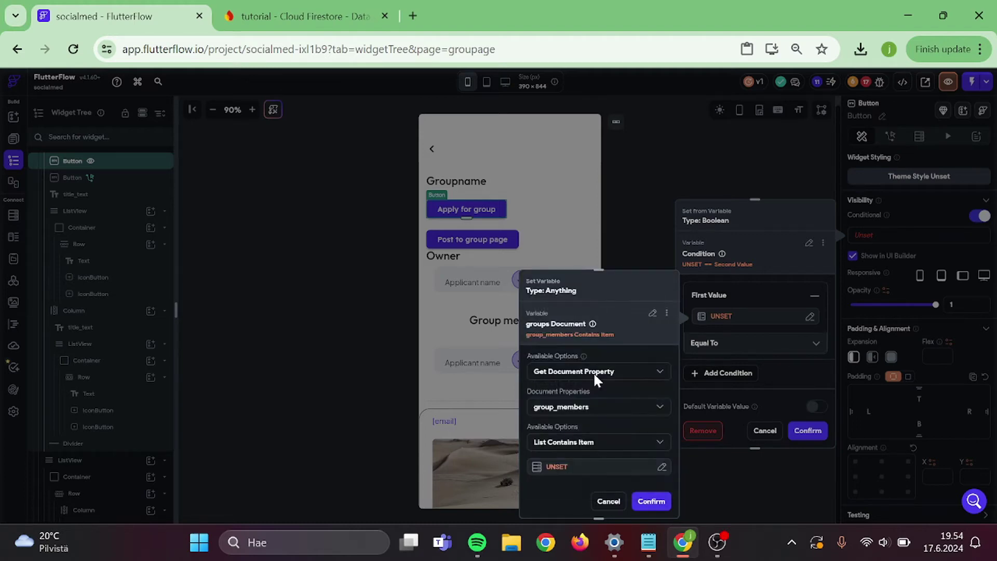
- Check group_members for the current user's reference, compare the result to False, and save
left_click(555, 464)
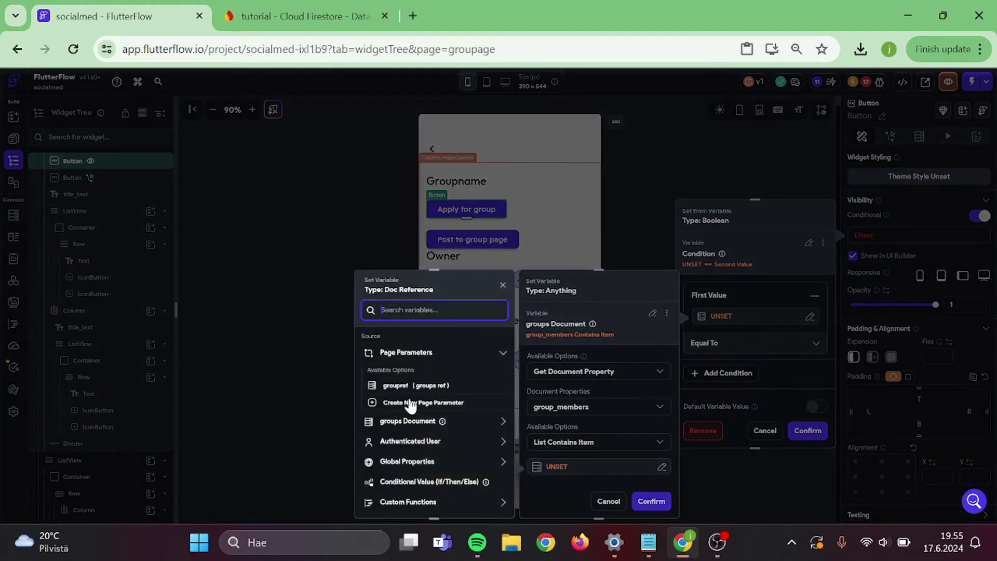
left_click(408, 442)
scroll(408, 446, "down", 3)
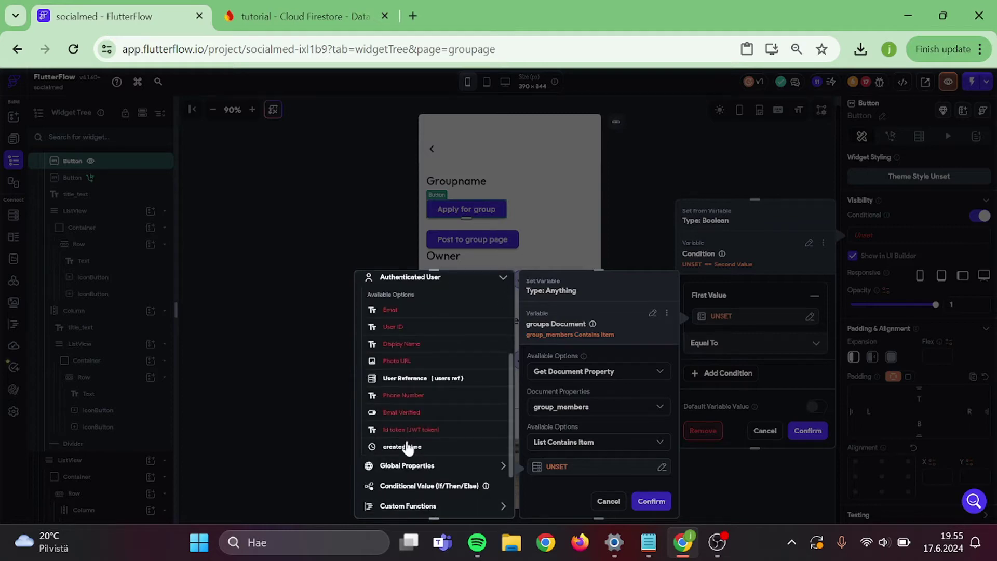
left_click(436, 384)
left_click(486, 501)
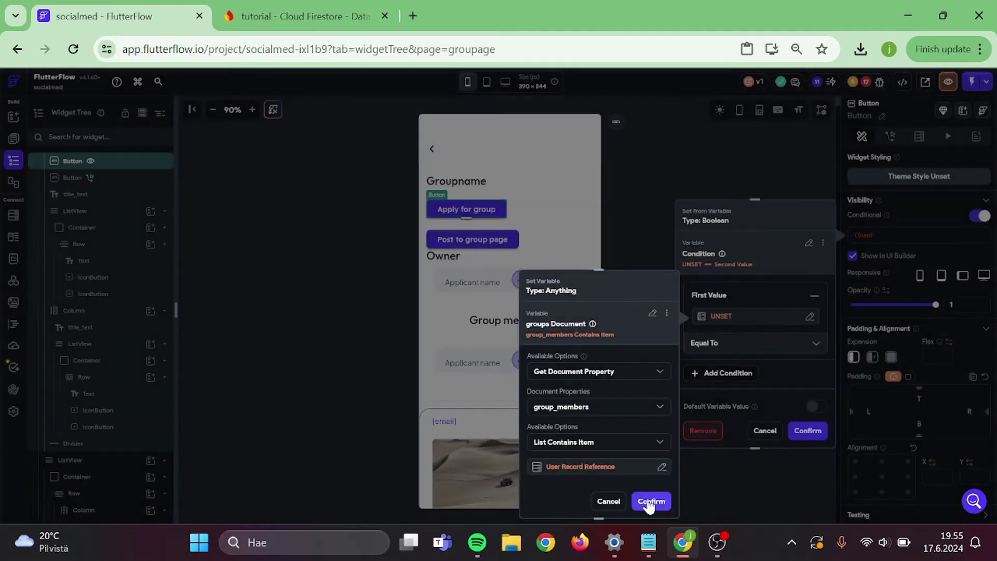
left_click(651, 501)
scroll(735, 380, "down", 2)
left_click(717, 336)
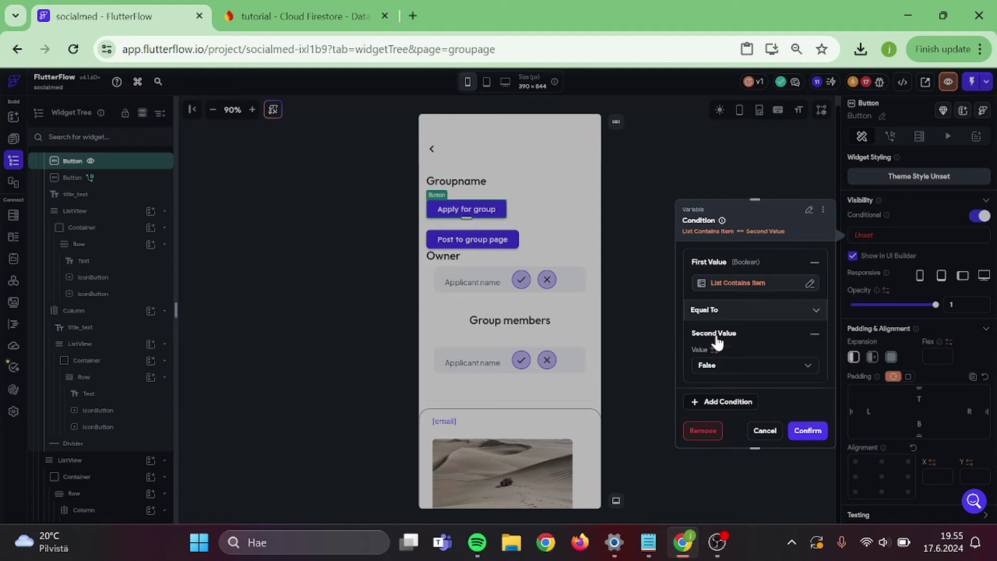
left_click(728, 370)
left_click(728, 370)
left_click(807, 431)
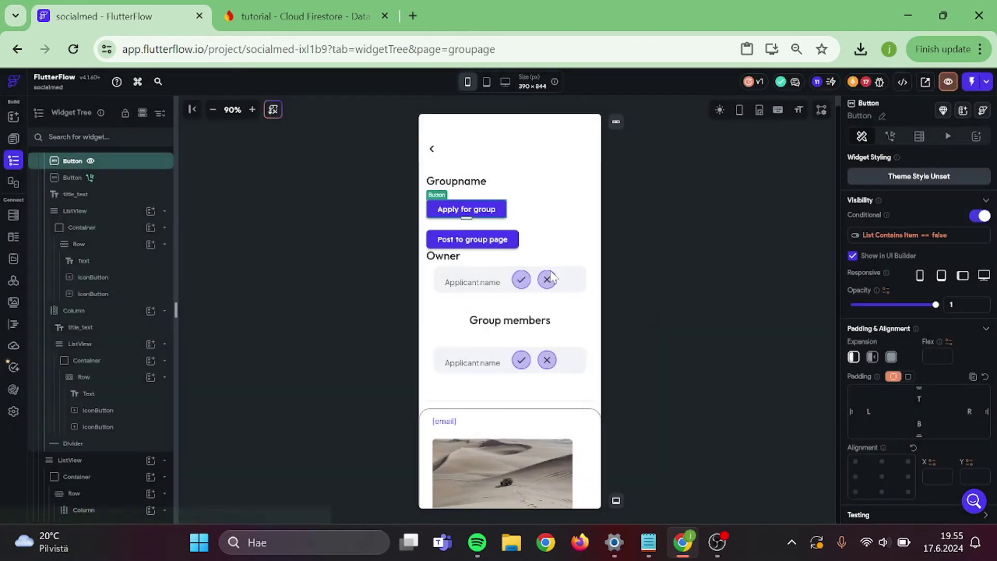
- Copy the group_members membership condition from the Apply for group button's visibility settings
left_click(498, 242)
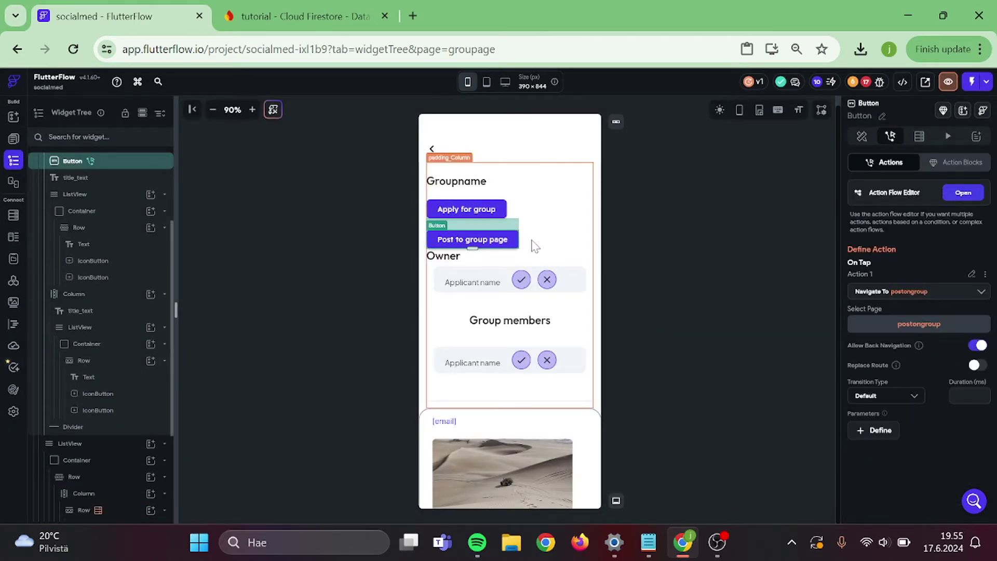
left_click(477, 215)
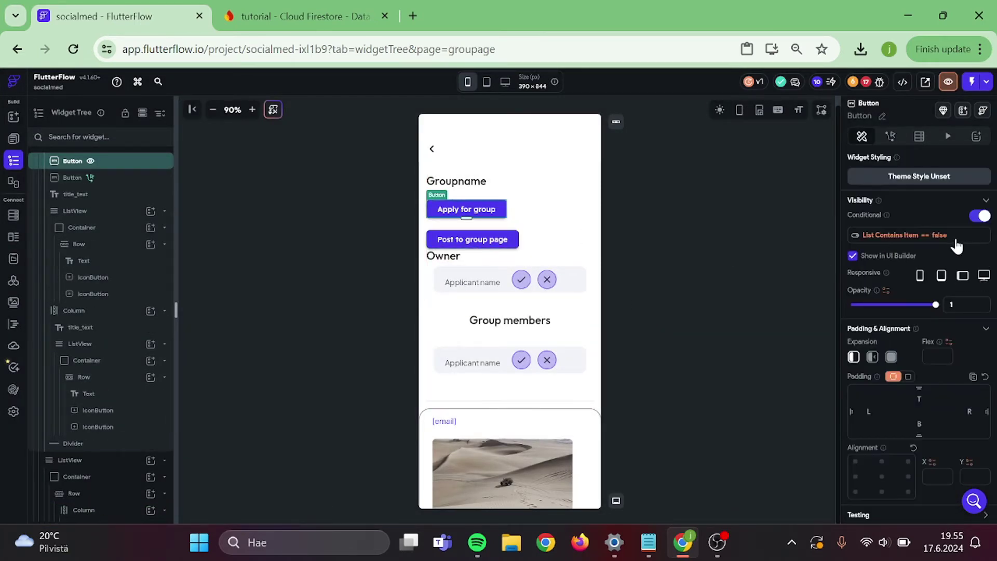
left_click(955, 236)
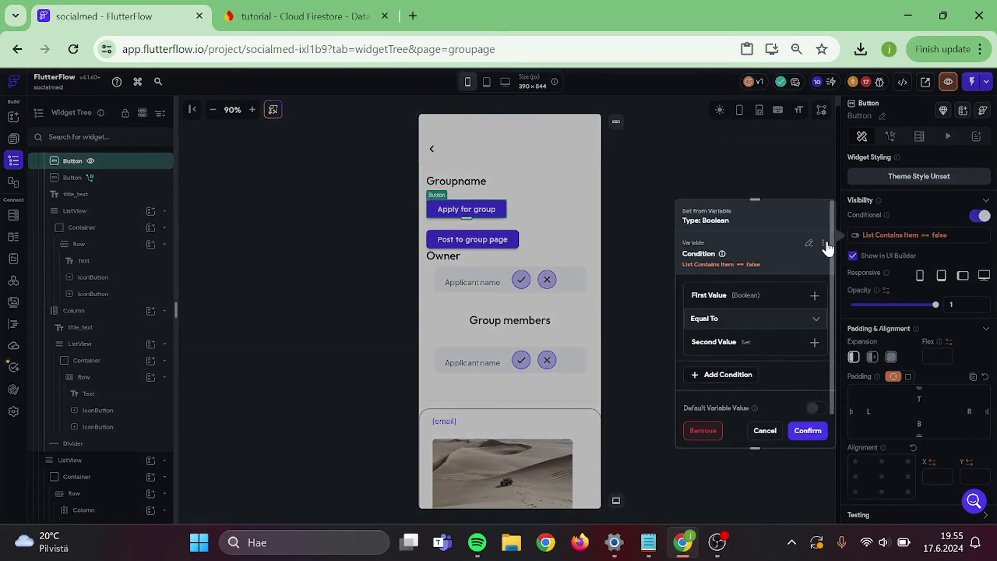
left_click(824, 243)
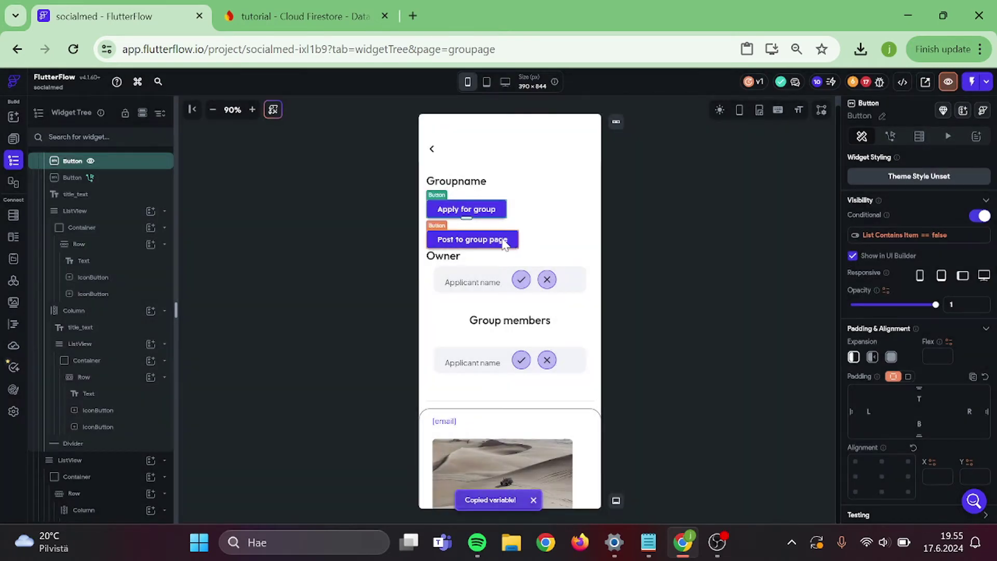
left_click(514, 239)
- Paste the membership condition into Post to group page's conditional visibility, compared to True
left_click(890, 136)
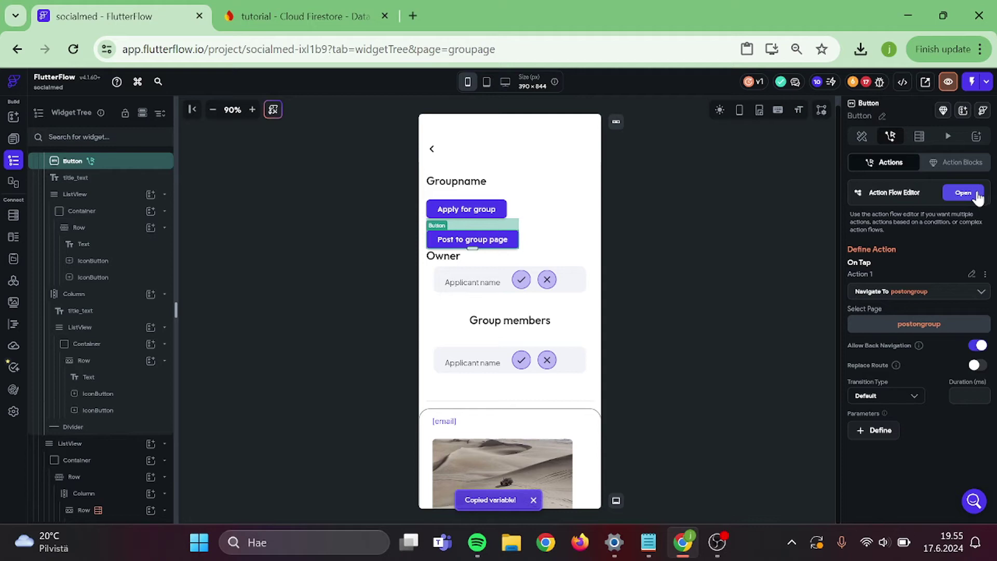
left_click(862, 136)
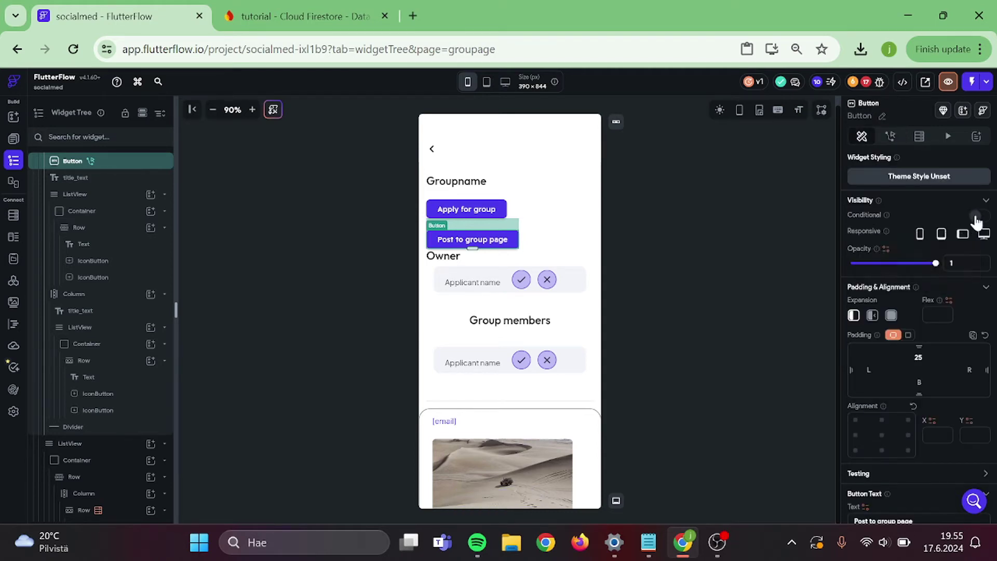
left_click(976, 218)
left_click(922, 232)
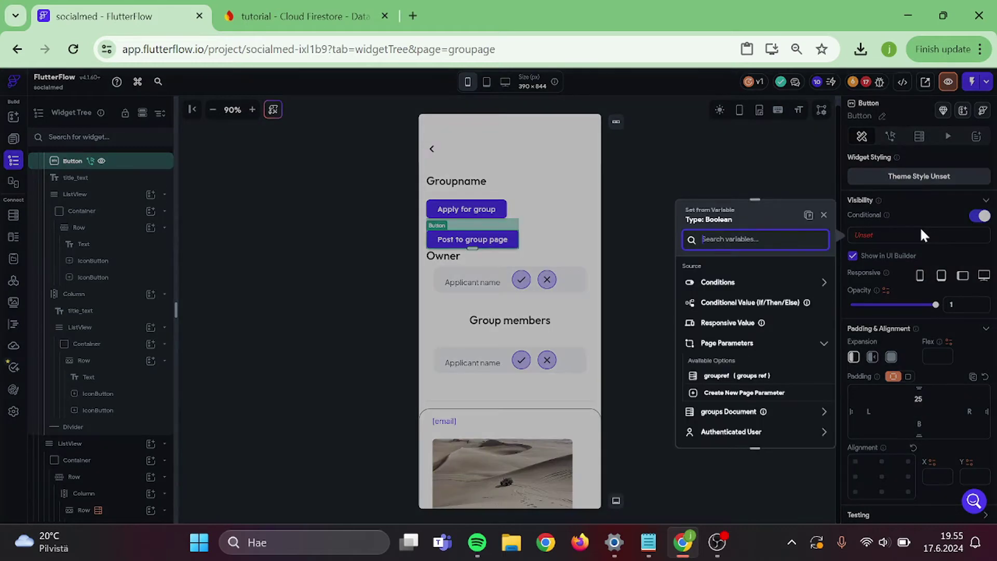
left_click(808, 217)
left_click(751, 344)
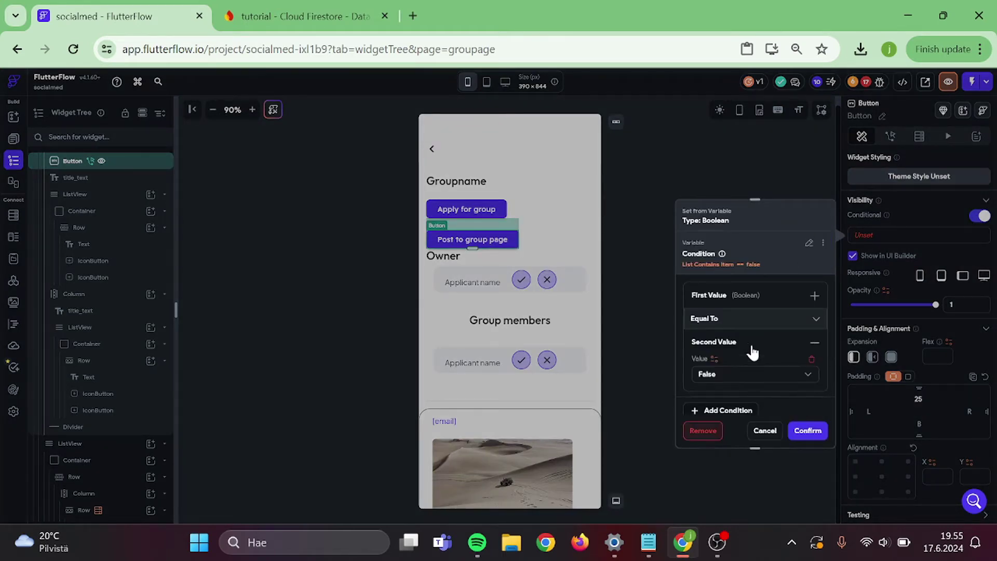
scroll(752, 352, "down", 1)
left_click(739, 330)
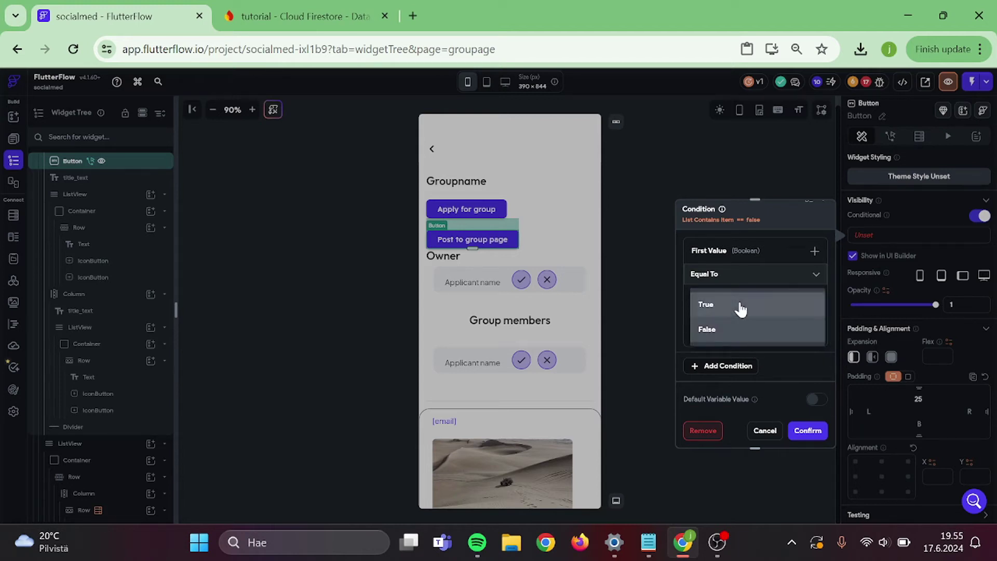
left_click(740, 306)
scroll(753, 350, "up", 1)
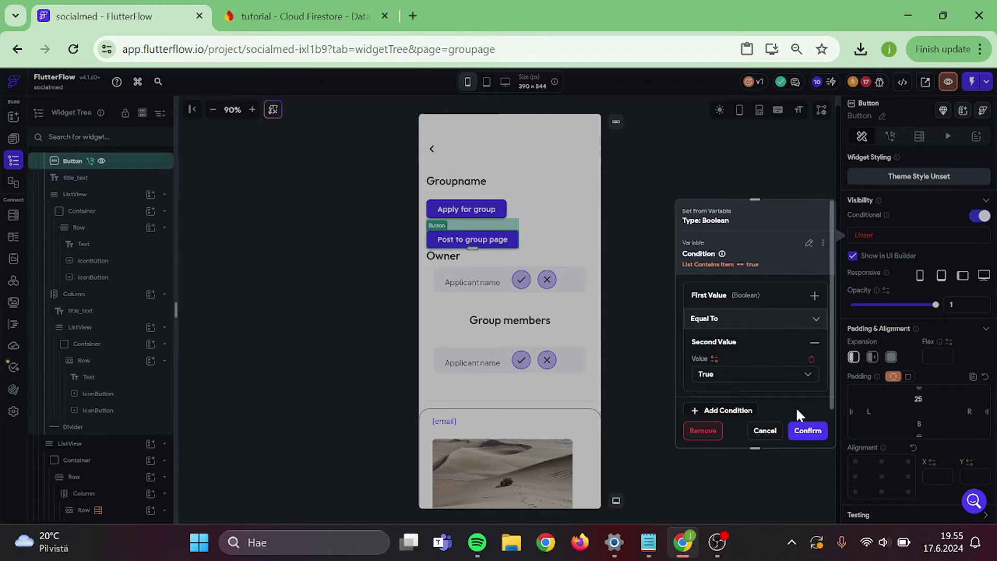
left_click(808, 431)
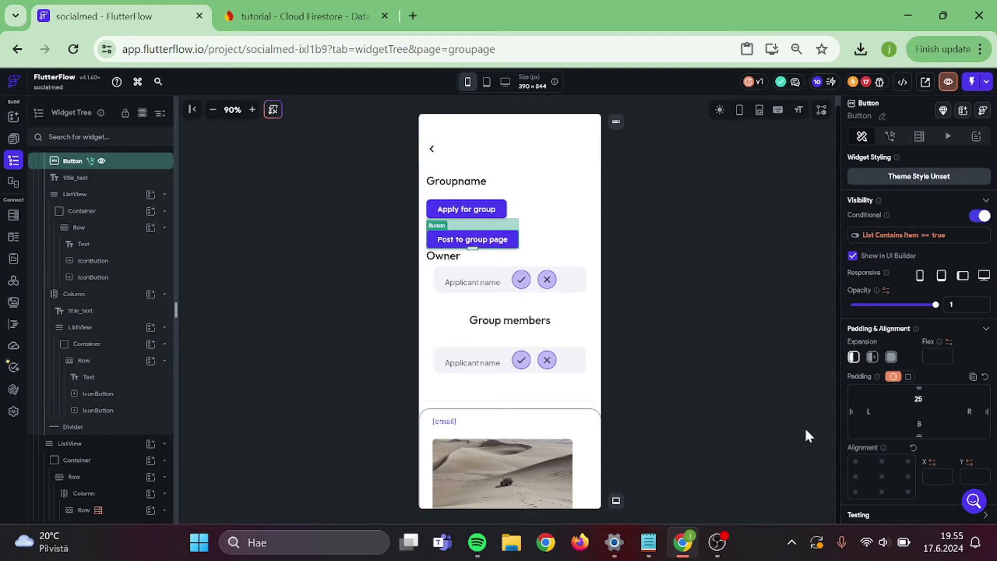
left_click(705, 299)
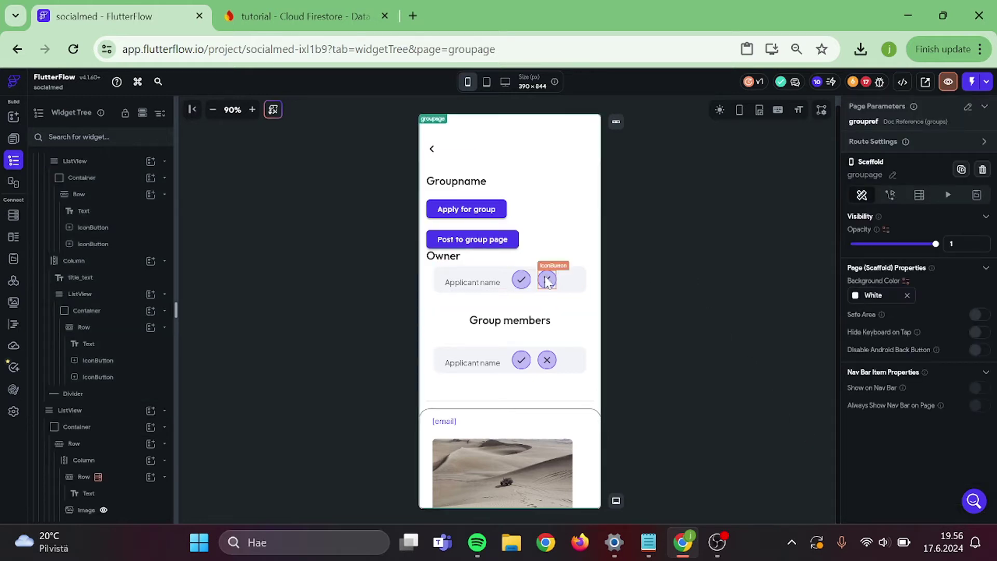
- Delete the X and check icons from the Owner row
left_click(547, 281)
key("Delete")
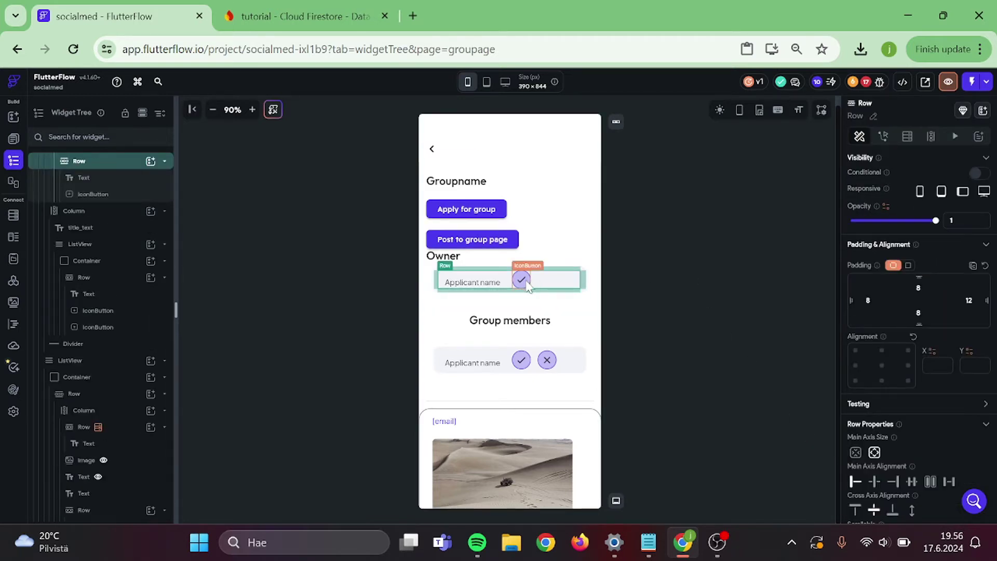
left_click(527, 286)
key("Delete")
- Delete the existing group_owned_by field from the groups collection
left_click(670, 227)
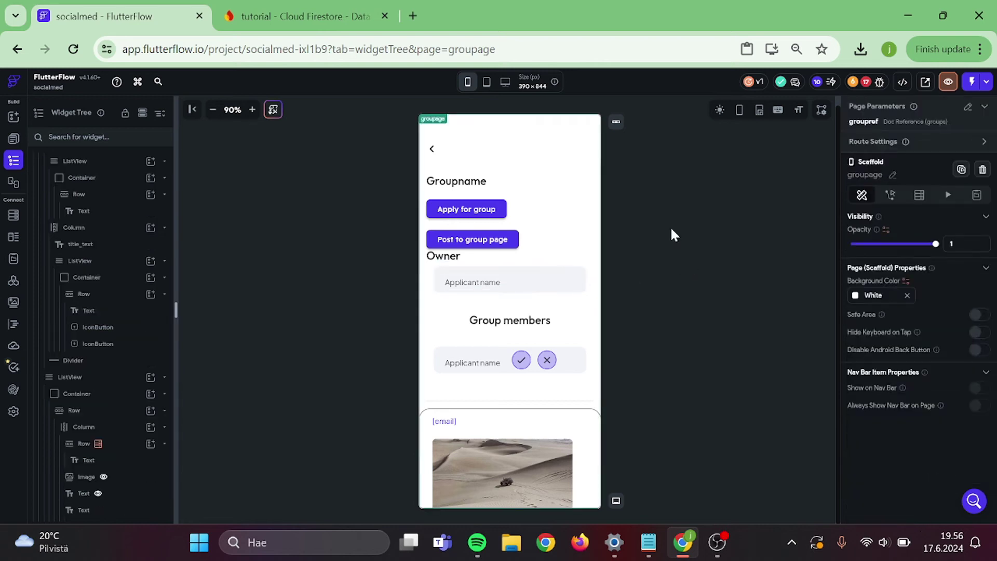
left_click(13, 215)
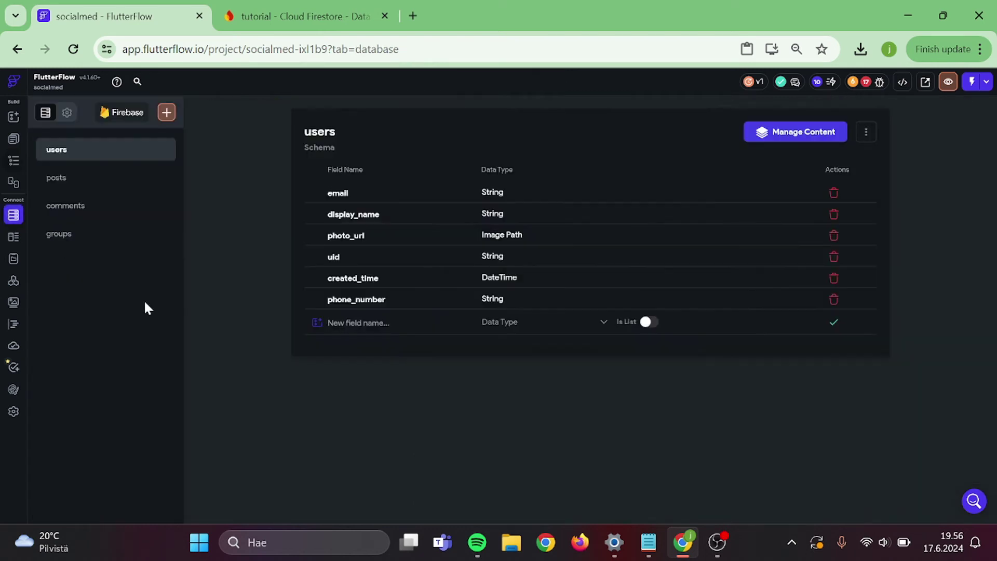
left_click(94, 237)
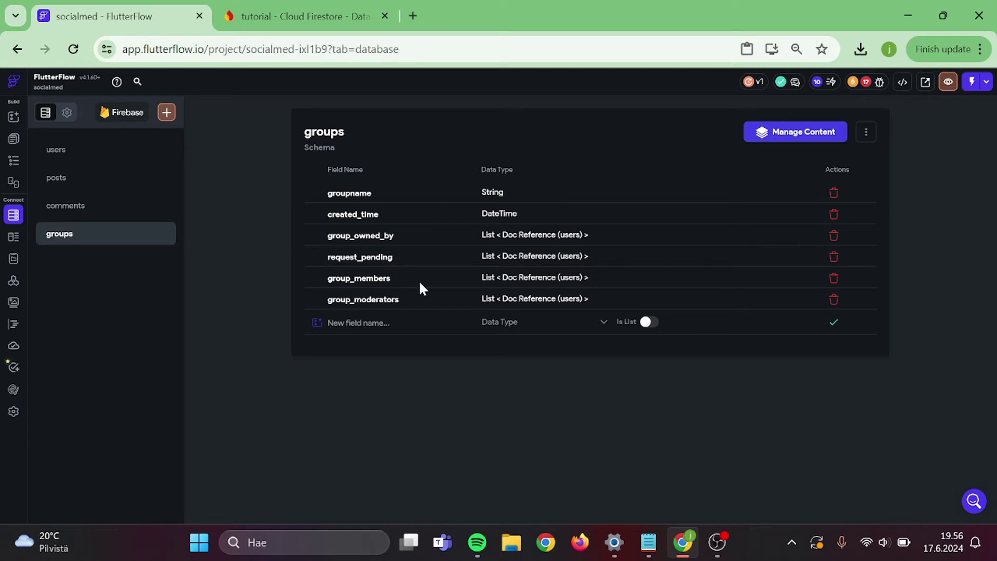
left_click(828, 237)
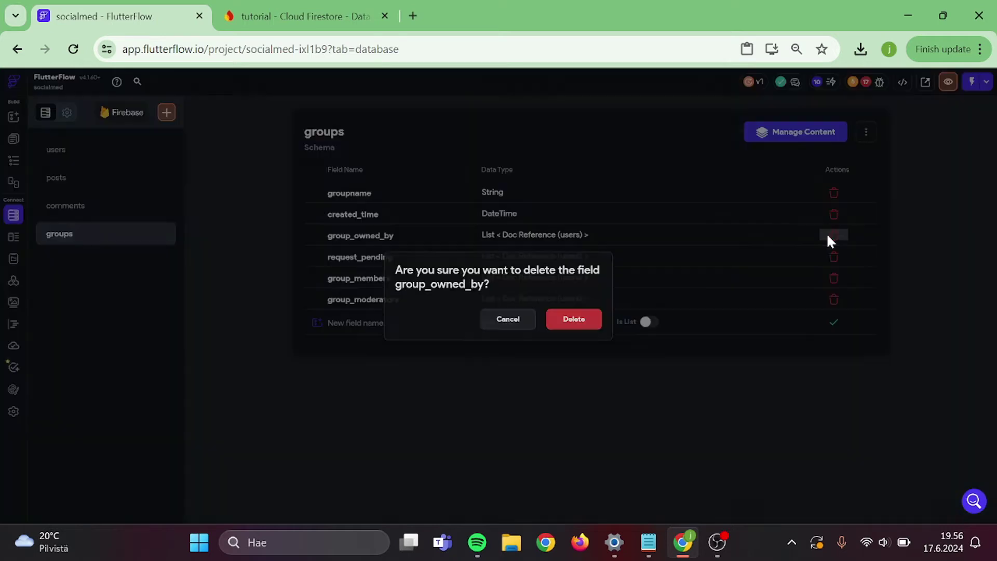
left_click(576, 320)
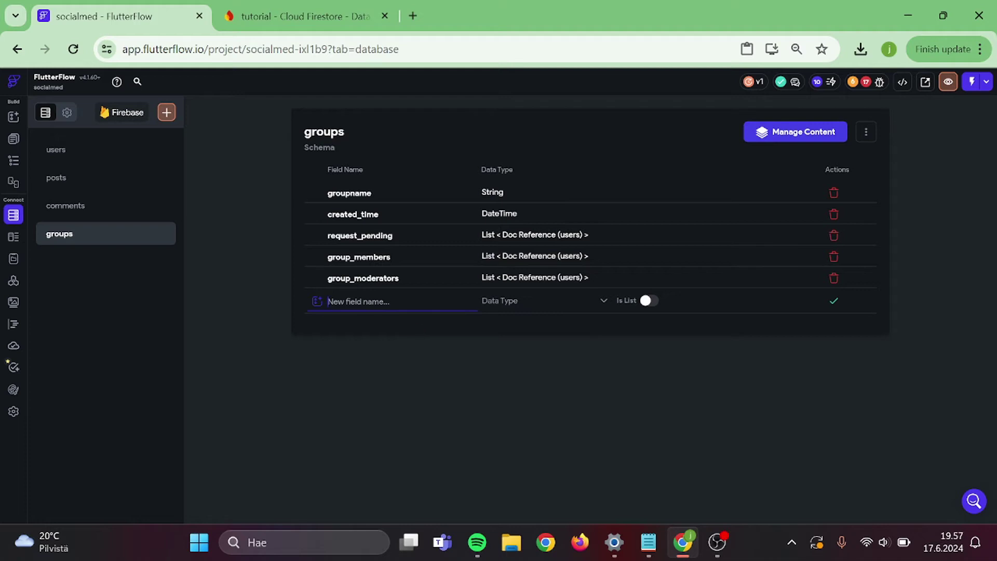
- Recreate group_owned_by as a Document Reference to users and save it
type("group_owned_by")
left_click(510, 301)
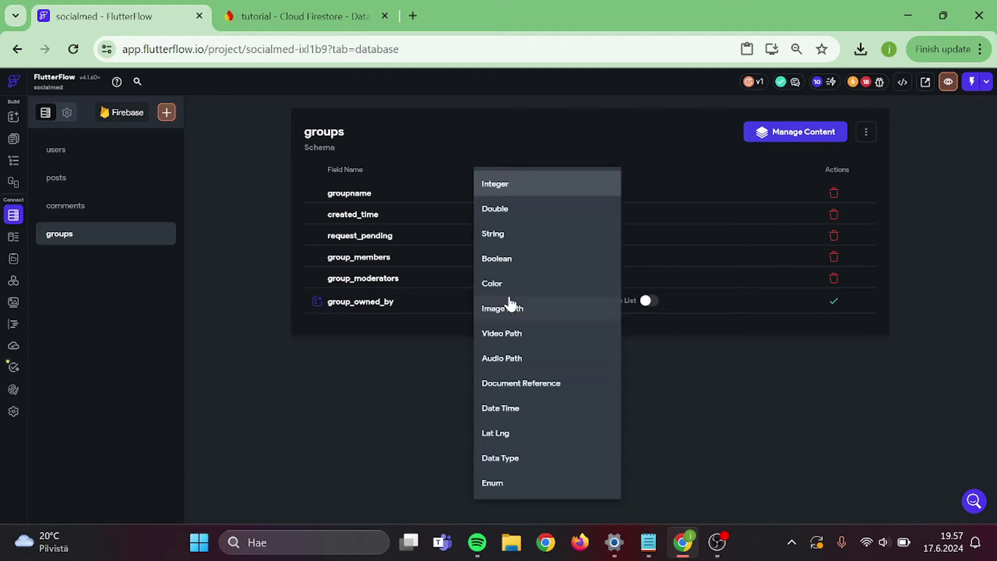
left_click(513, 384)
left_click(628, 306)
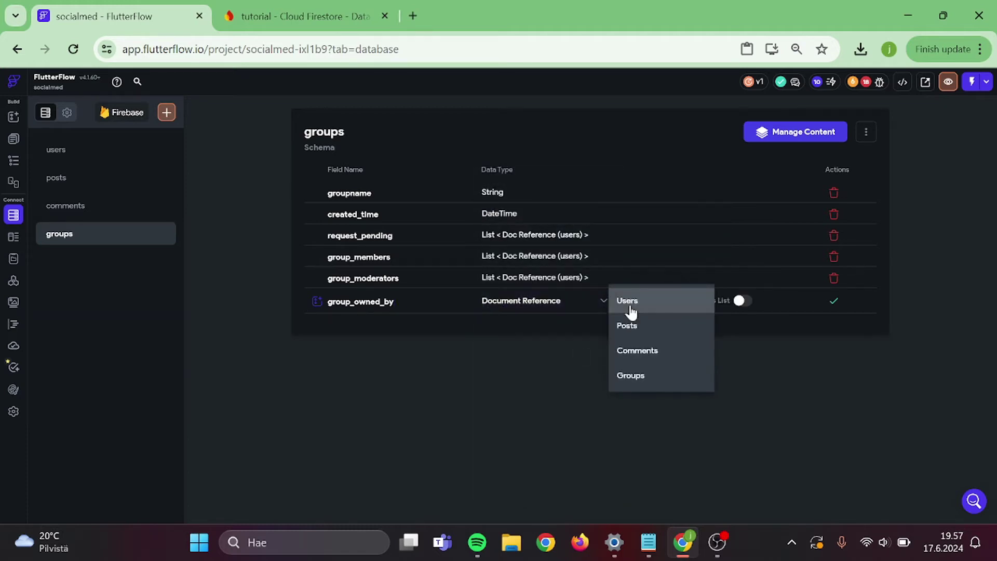
left_click(630, 307)
left_click(835, 302)
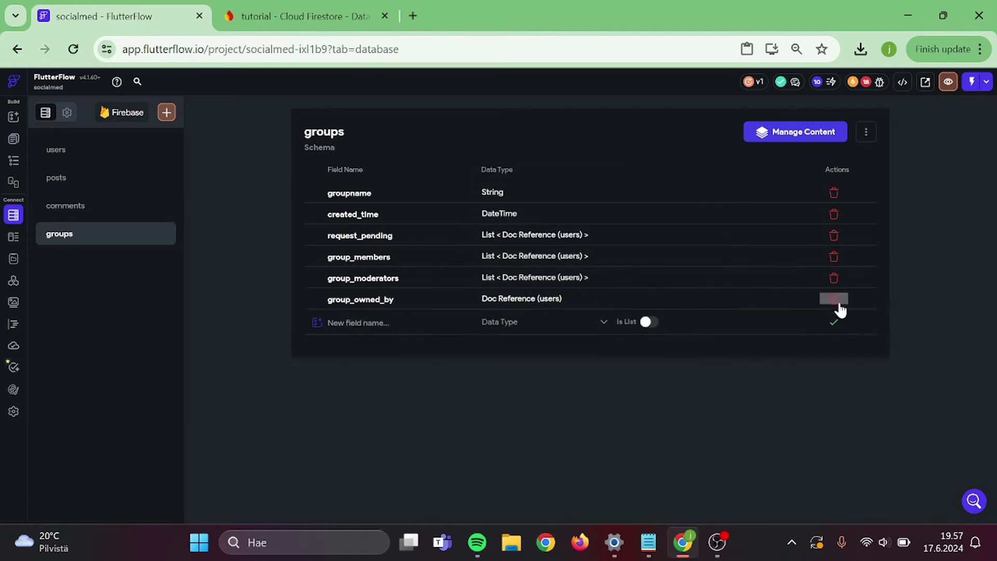
left_click(835, 302)
left_click(526, 320)
- Give the list under Owner a Document from Reference backend query
left_click(14, 160)
left_click(473, 292)
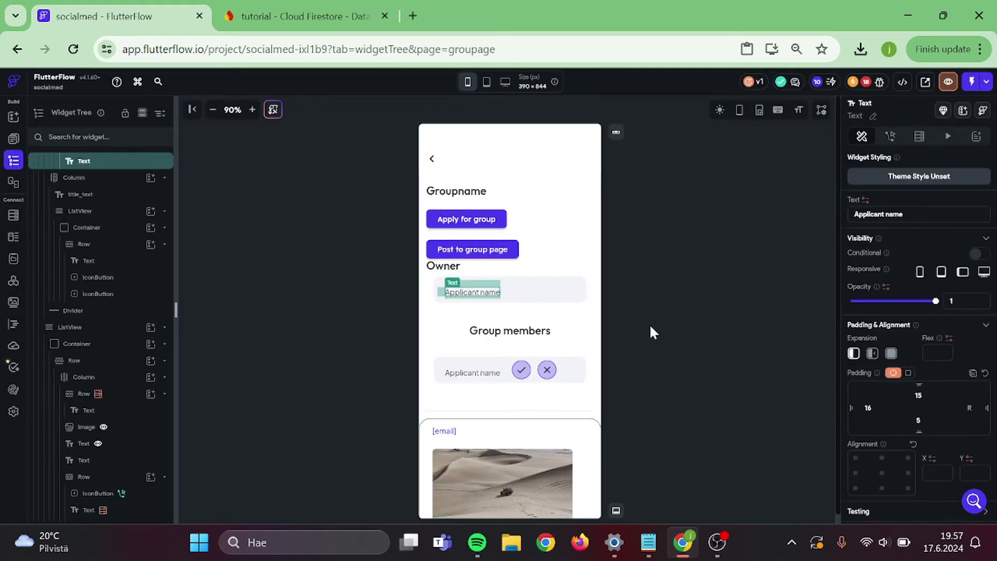
left_click(649, 323)
left_click(591, 293)
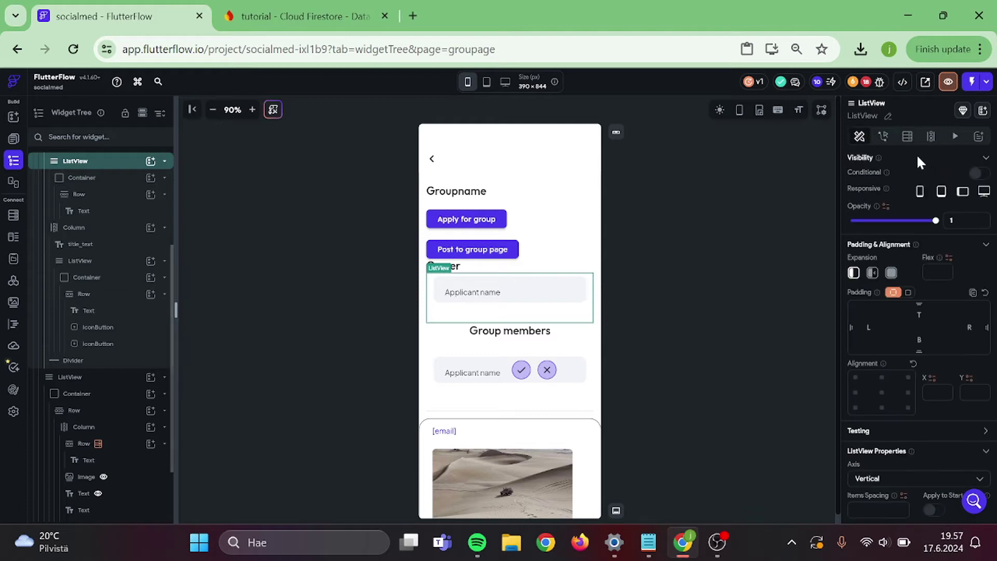
left_click(907, 136)
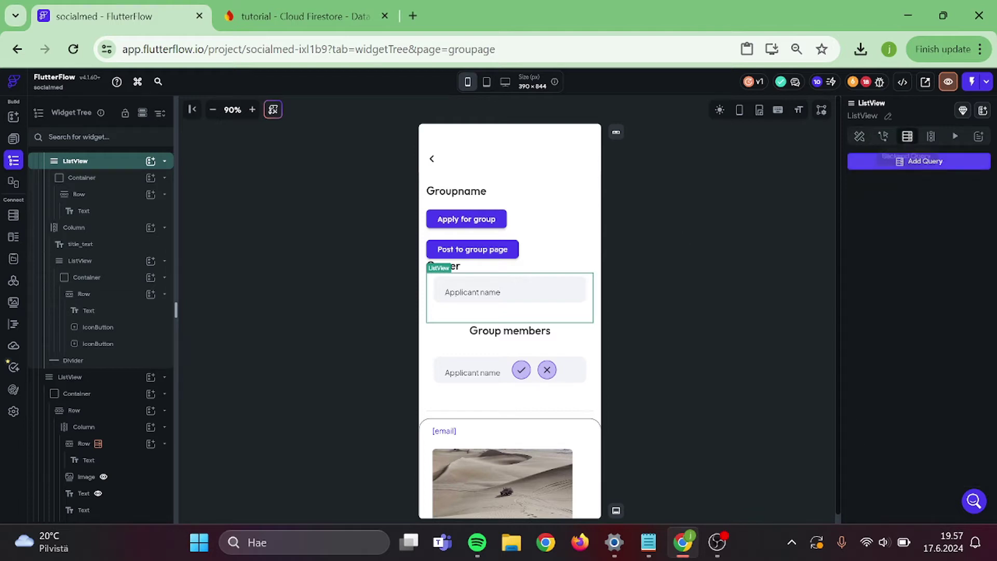
left_click(872, 162)
left_click(784, 163)
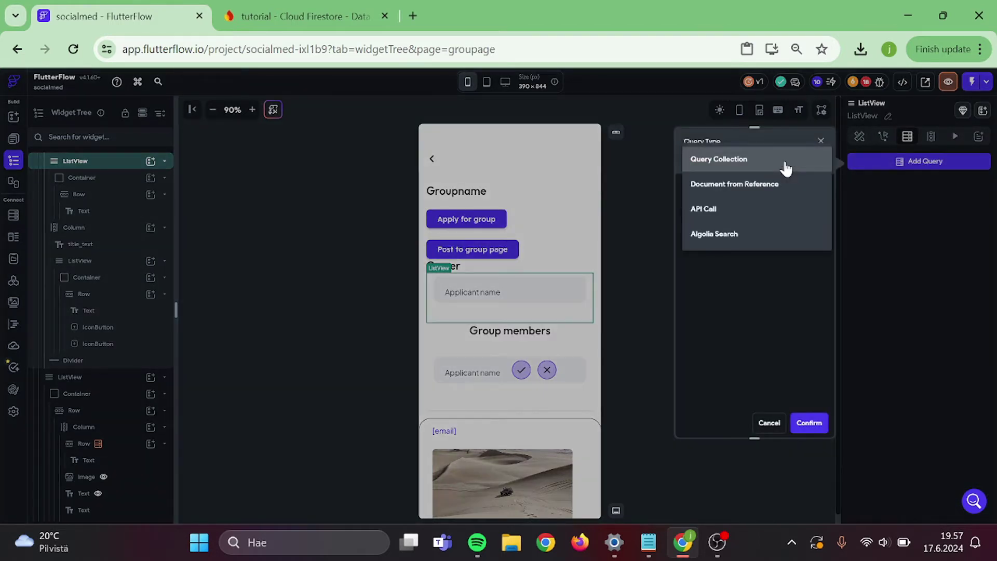
left_click(763, 185)
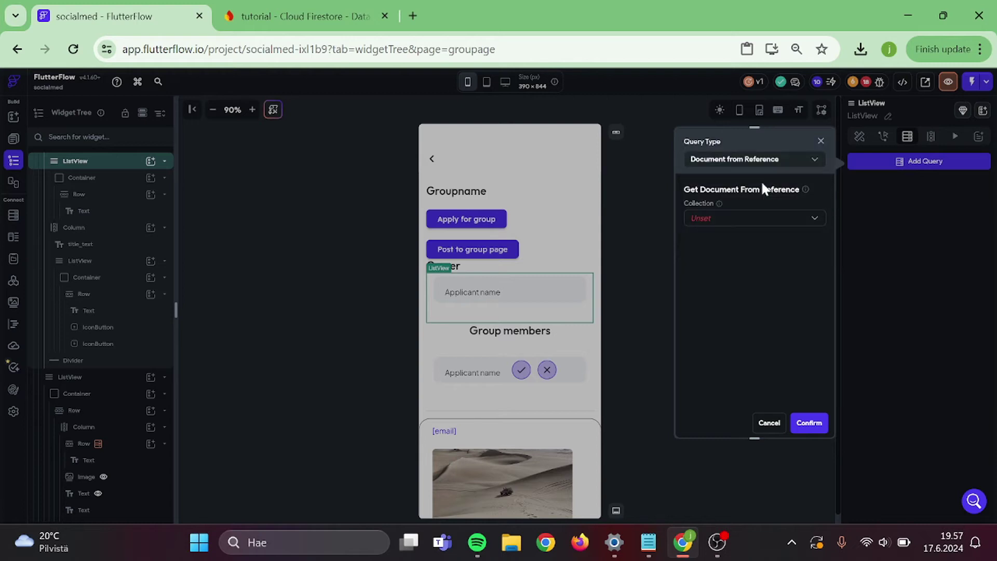
- Point the query at the users collection using the group's group_owned_by reference
left_click(721, 224)
left_click(714, 267)
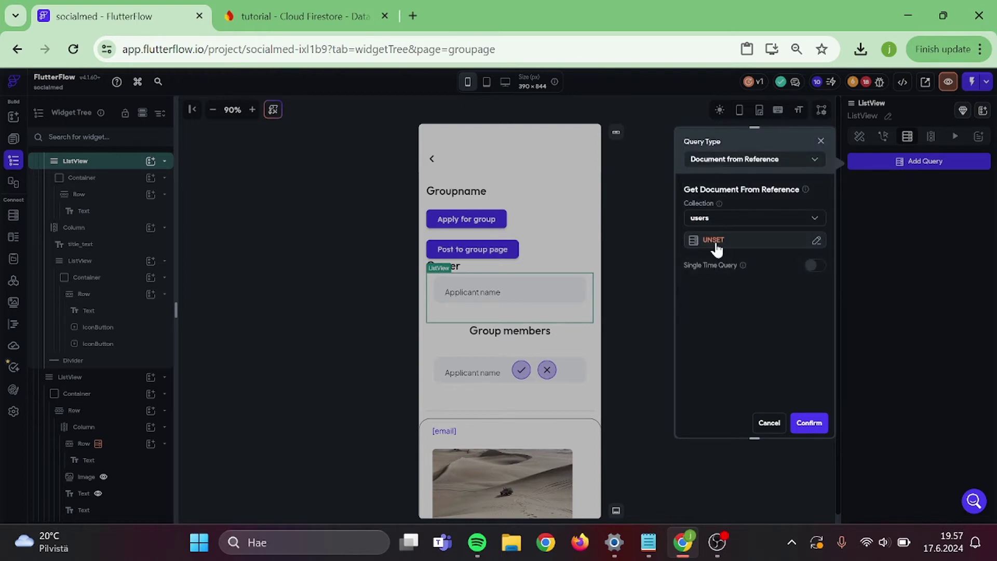
left_click(715, 243)
left_click(570, 359)
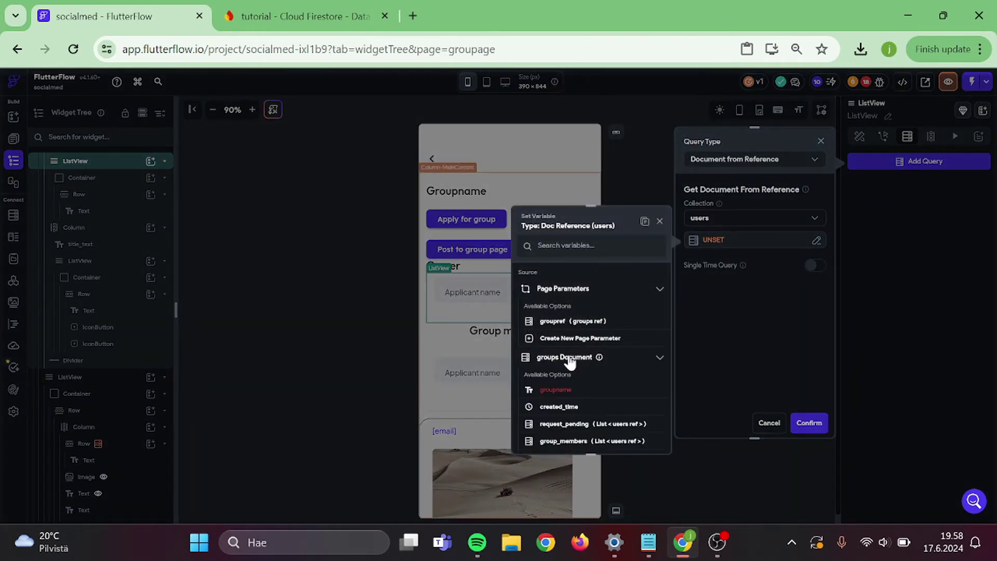
scroll(571, 361, "down", 3)
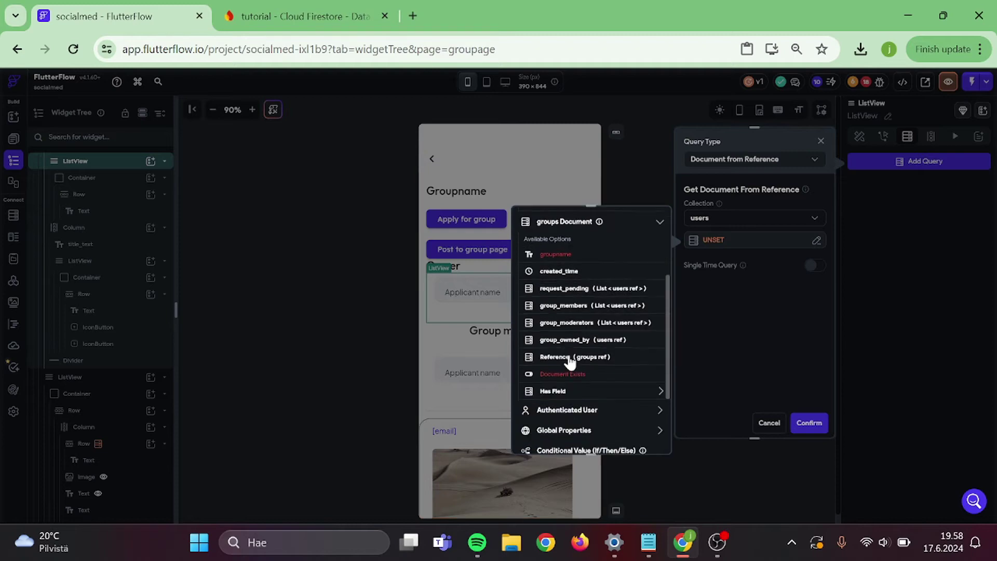
left_click(597, 343)
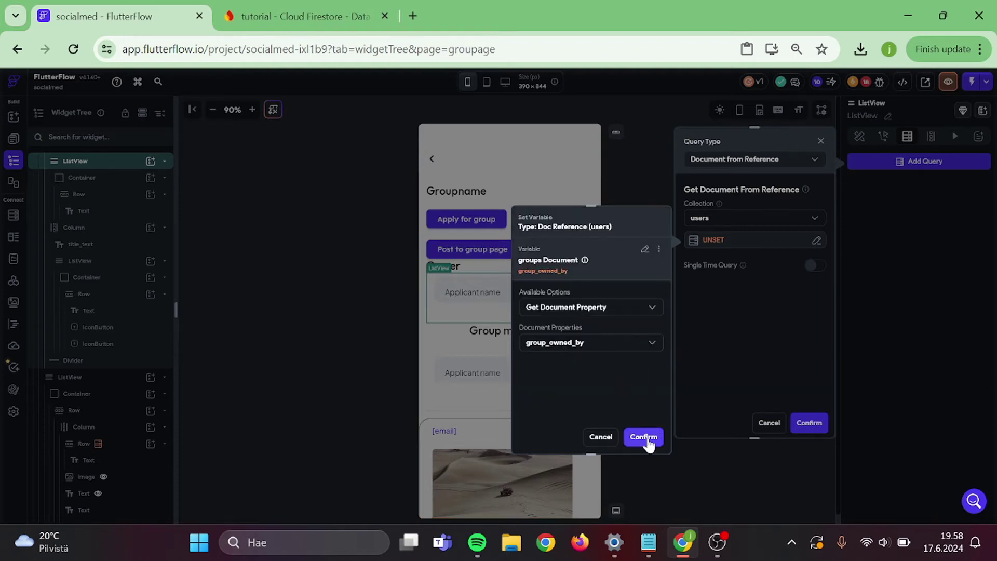
left_click(644, 436)
left_click(809, 423)
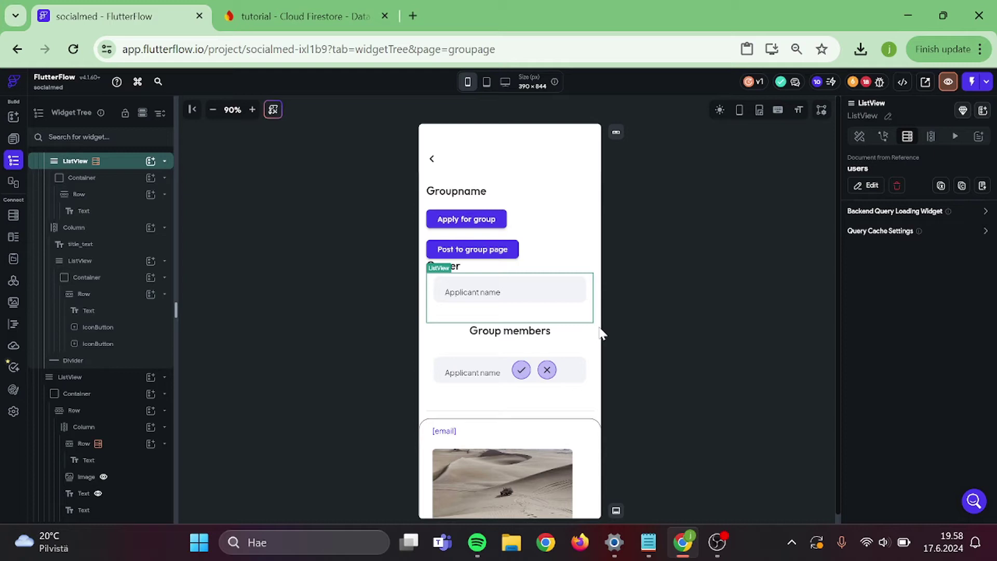
- Bind the Owner row's text to the fetched user's email
left_click(492, 301)
left_click(486, 296)
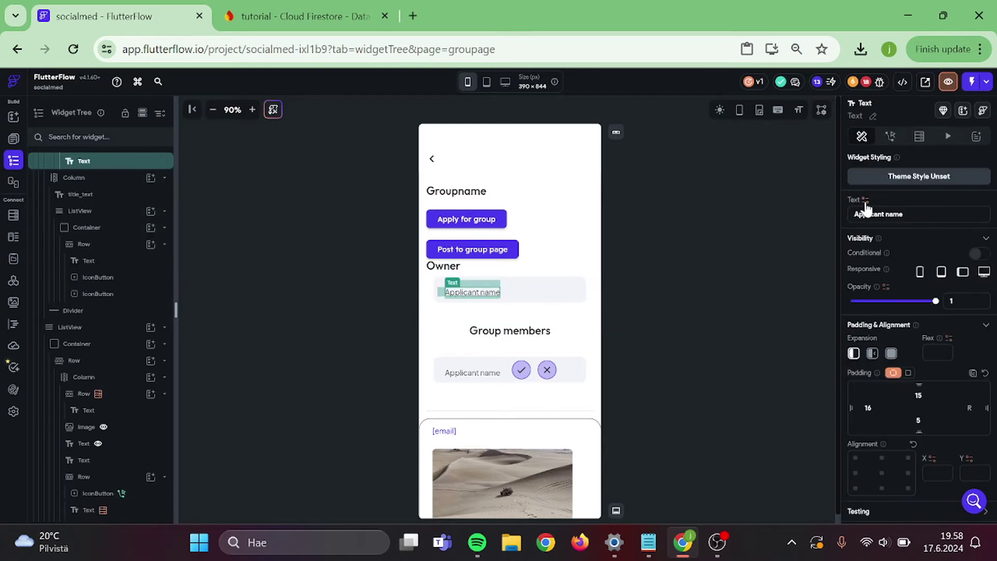
left_click(865, 200)
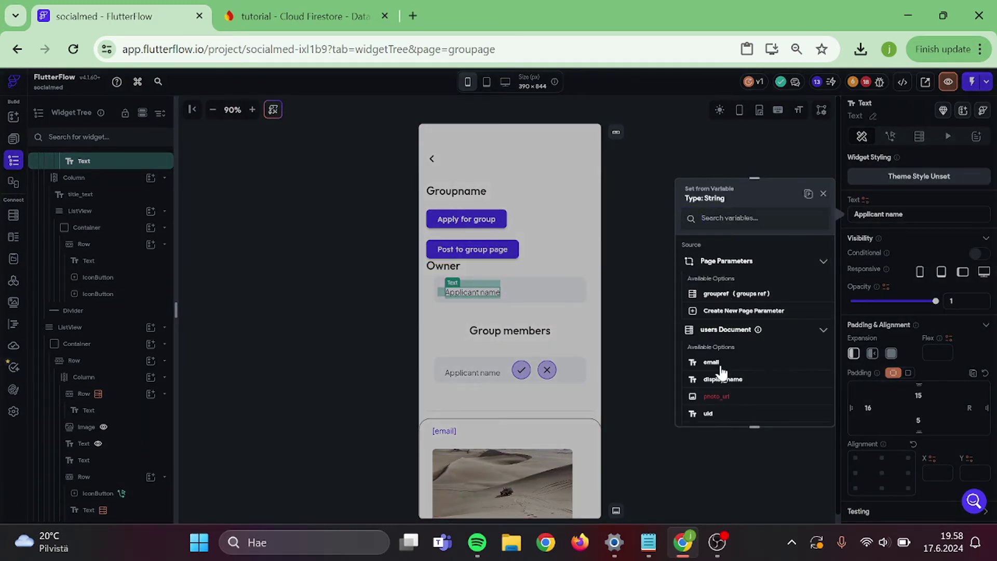
scroll(720, 372, "down", 3)
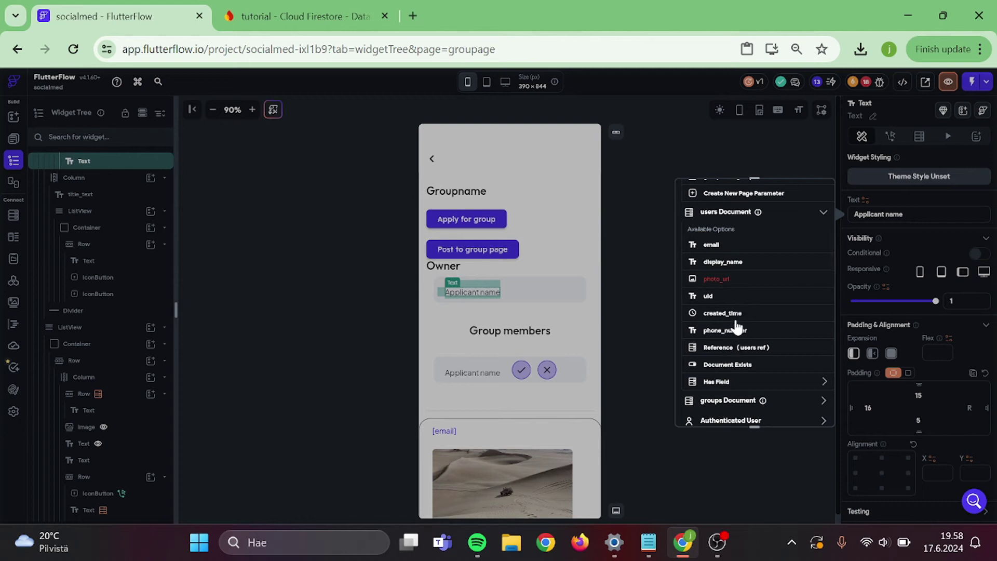
left_click(727, 245)
left_click(663, 336)
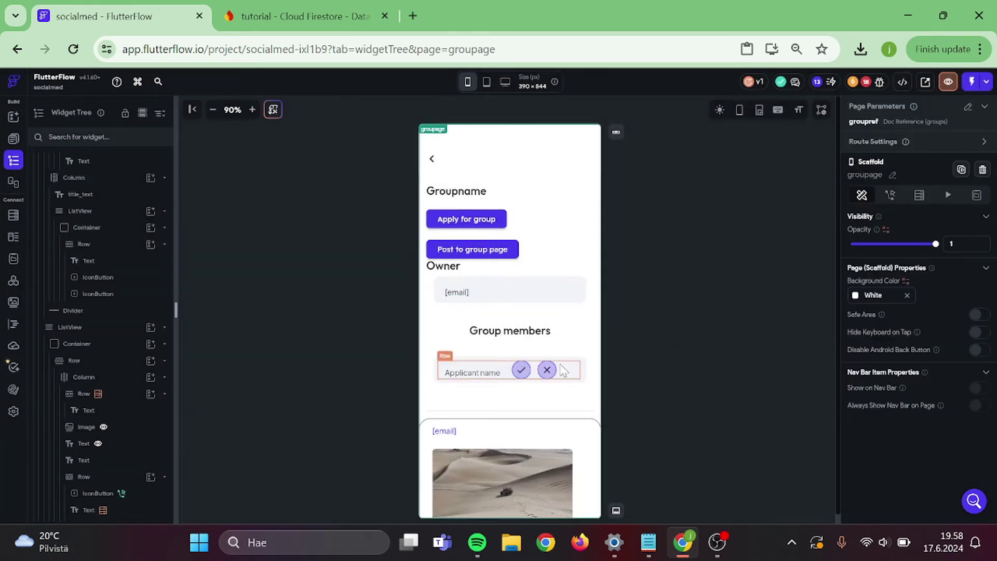
left_click(586, 393)
left_click(930, 136)
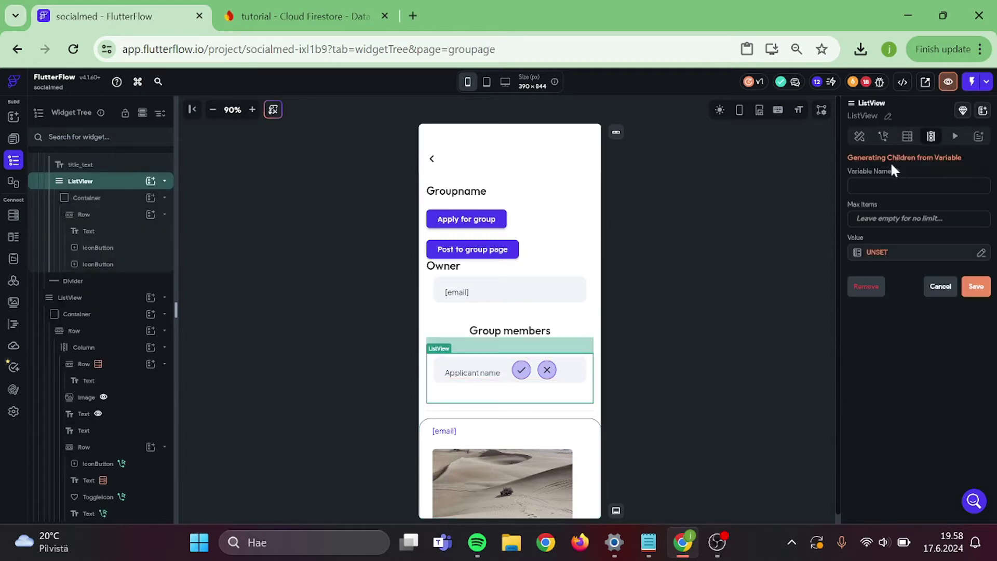
- Name the generated children groupappli, limit them to 150, and source them from request_pending
type("group_")
key("BackSpace")
type("150")
left_click(877, 245)
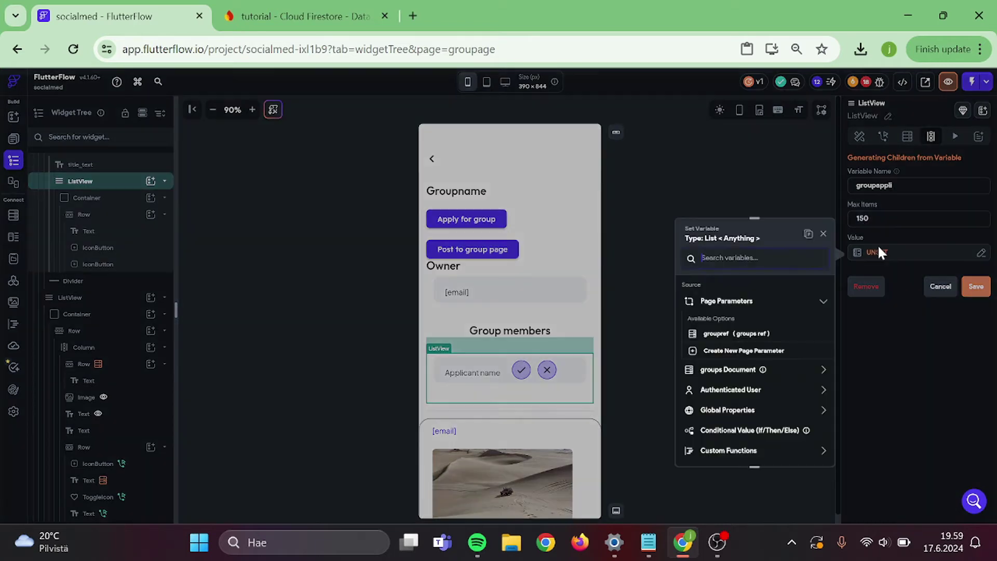
scroll(740, 368, "down", 3)
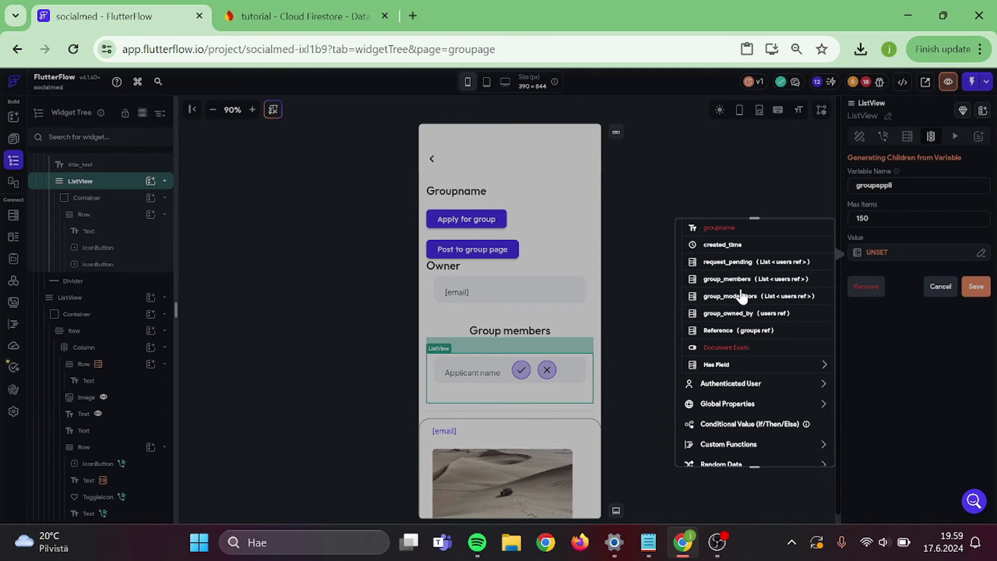
left_click(752, 265)
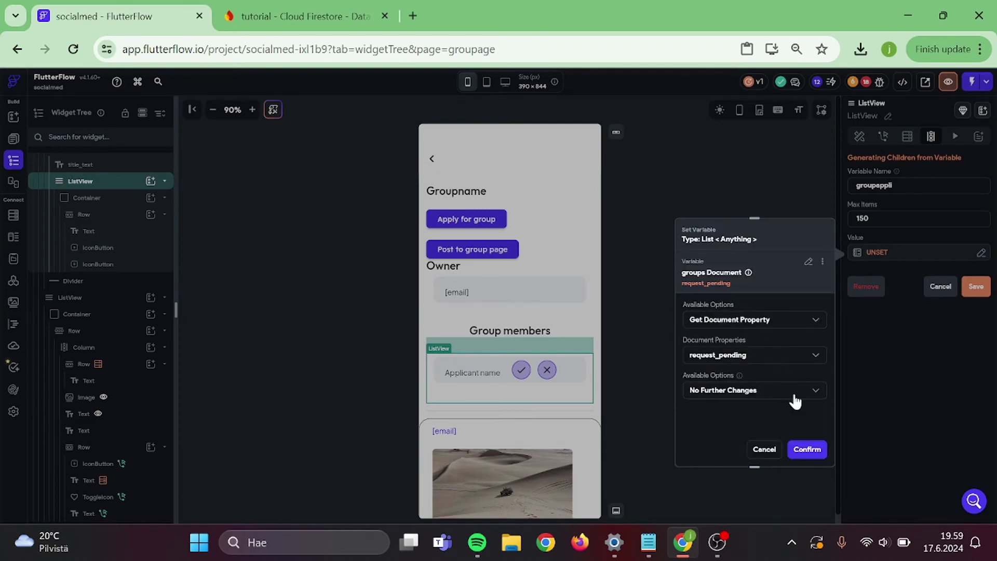
left_click(807, 449)
left_click(972, 292)
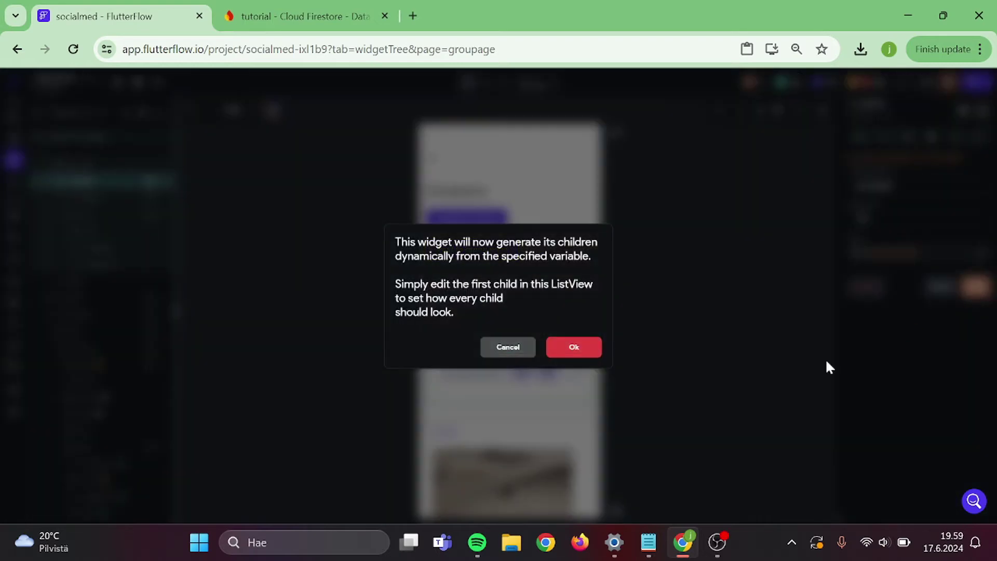
left_click(583, 346)
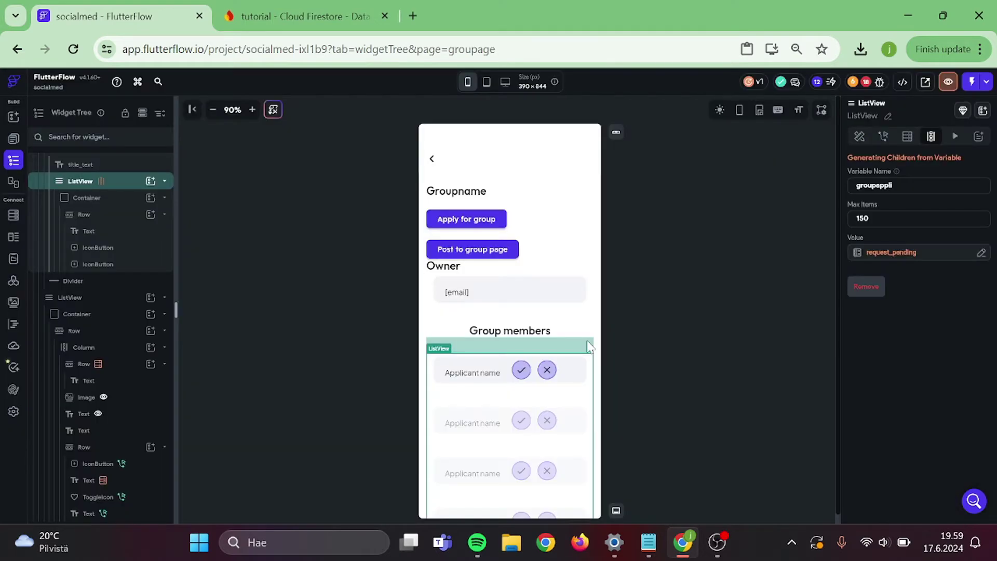
left_click(662, 335)
scroll(509, 311, "down", 3)
- Add a Document from Reference query on users to the applicant text using groupappli Item
left_click(473, 240)
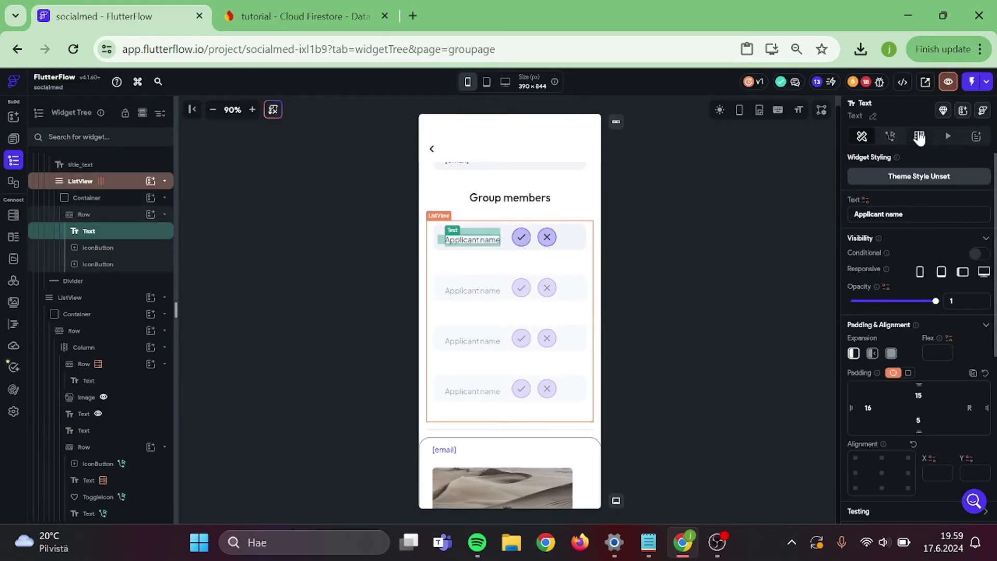
left_click(919, 136)
left_click(893, 164)
left_click(774, 164)
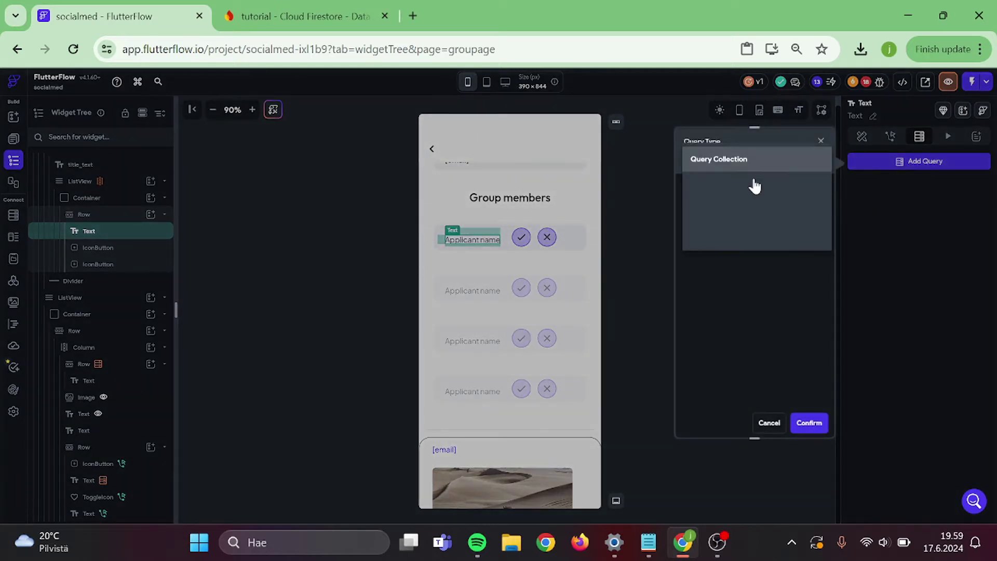
left_click(754, 184)
left_click(711, 288)
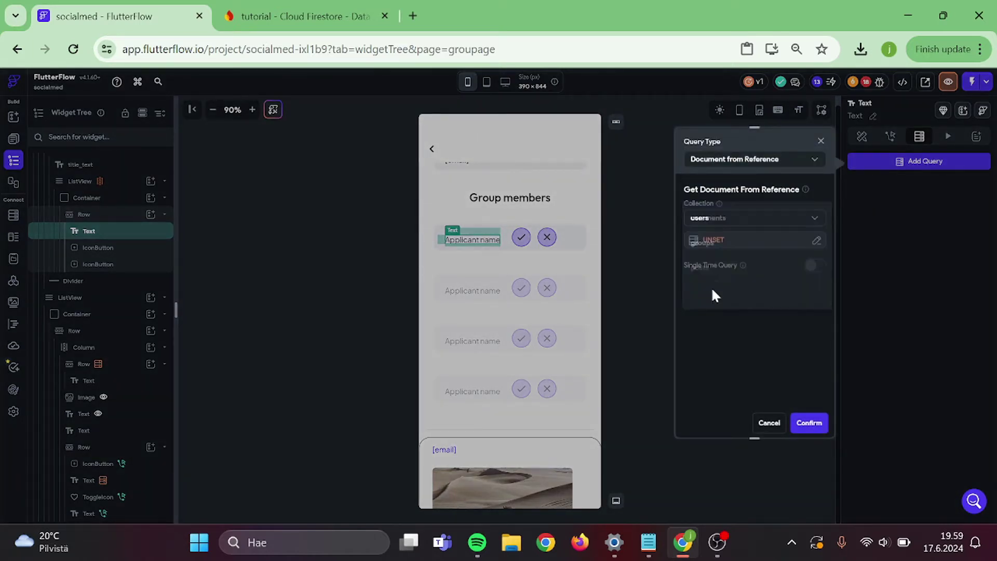
left_click(709, 238)
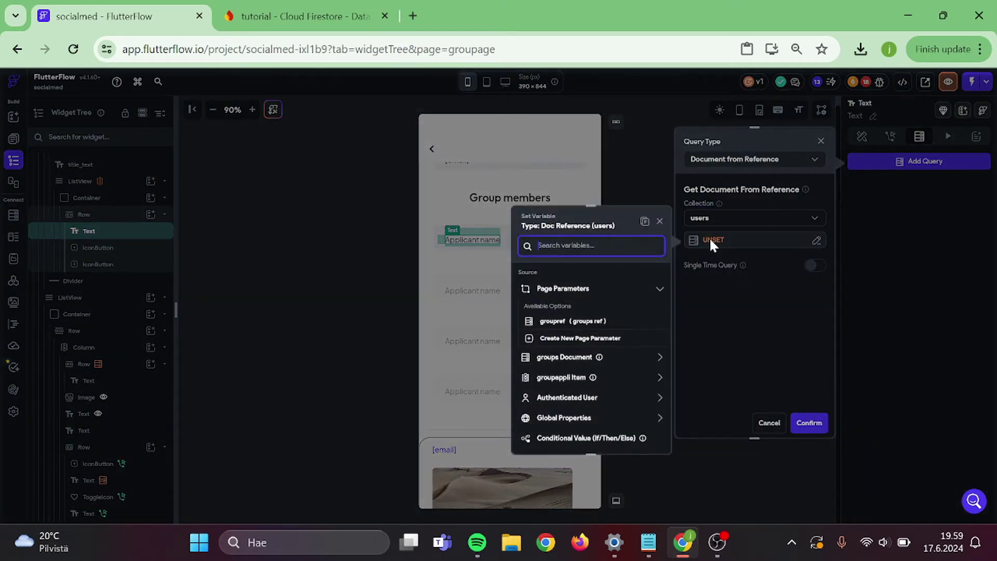
left_click(562, 376)
left_click(643, 437)
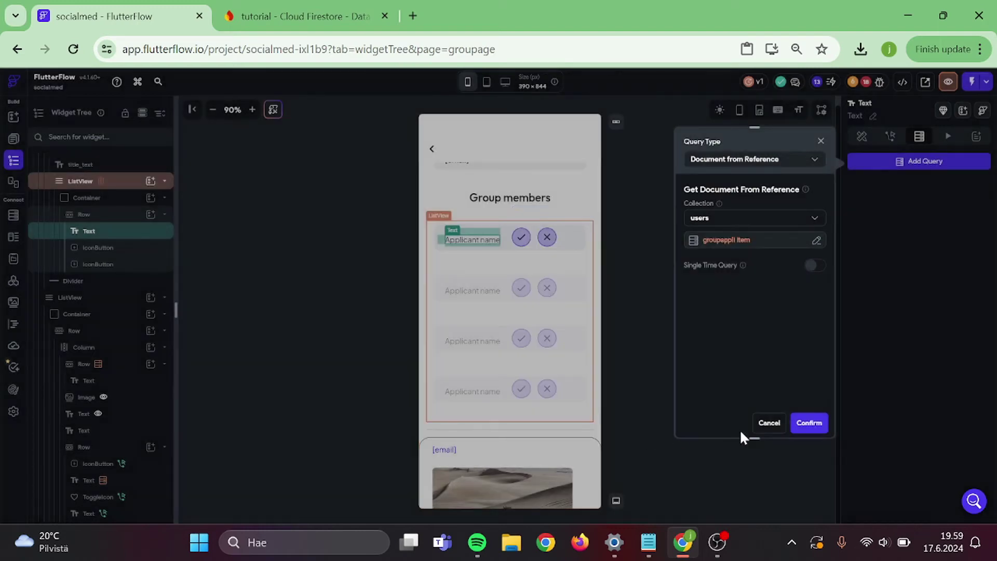
left_click(808, 432)
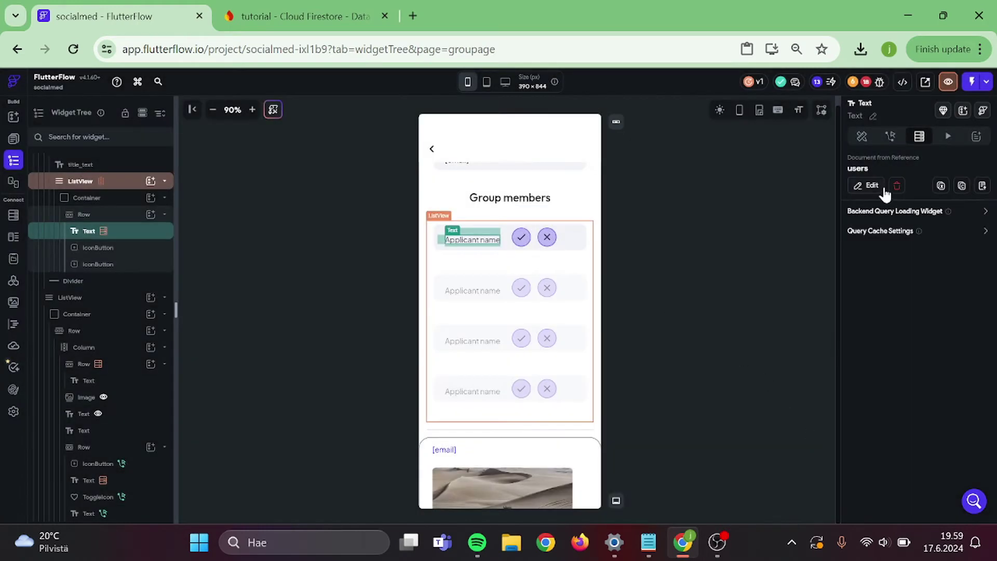
- Set the applicant text to display the fetched user's email
left_click(863, 136)
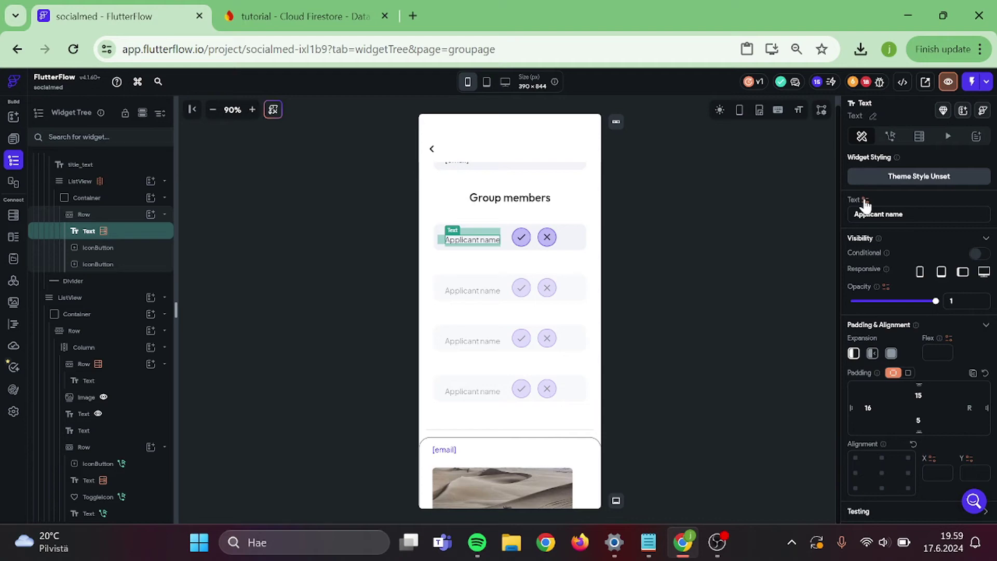
left_click(865, 201)
left_click(726, 330)
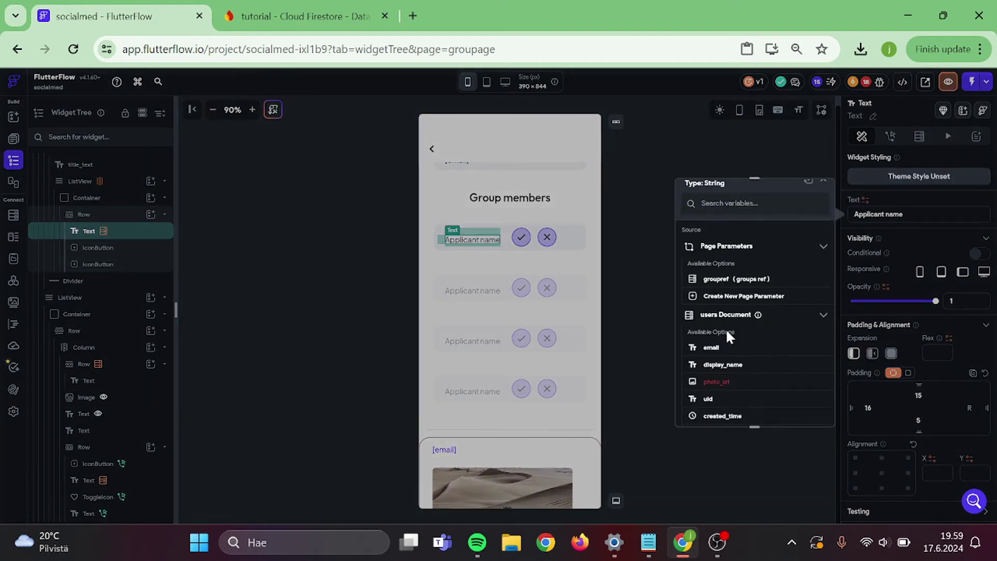
scroll(725, 334, "down", 2)
left_click(728, 275)
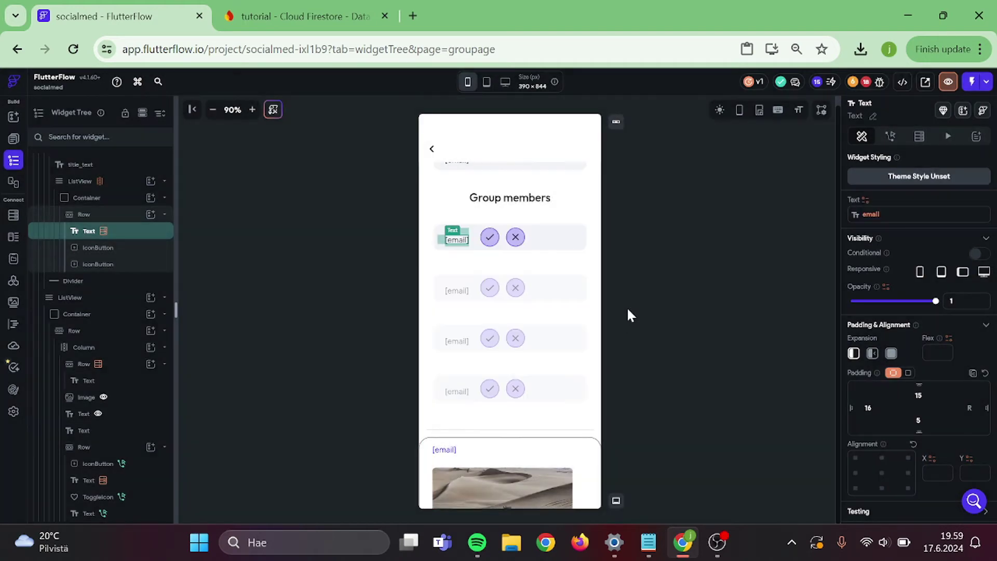
left_click(625, 308)
- Wrap the X button in a Row and move the check button into it
left_click(516, 240)
right_click(518, 240)
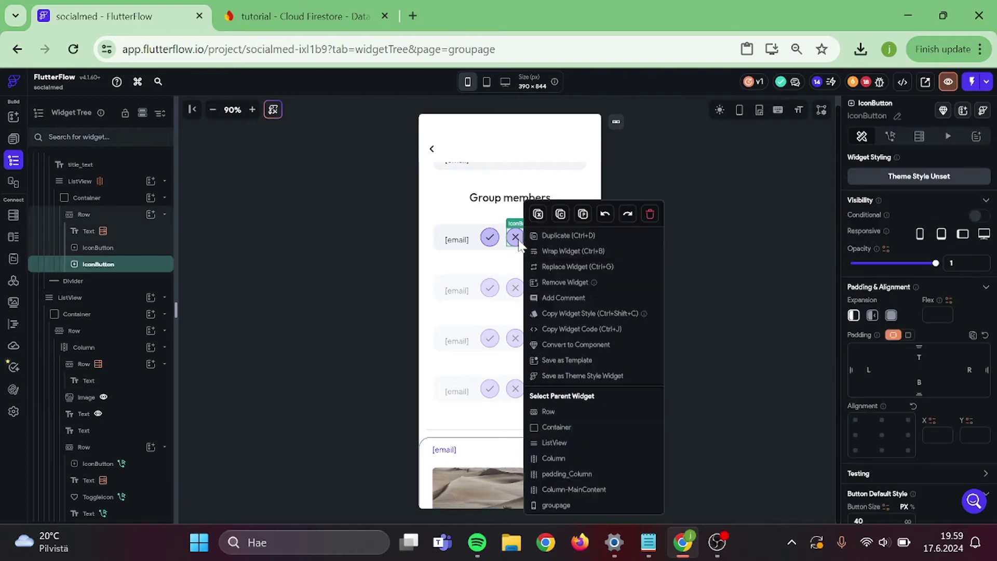
left_click(562, 252)
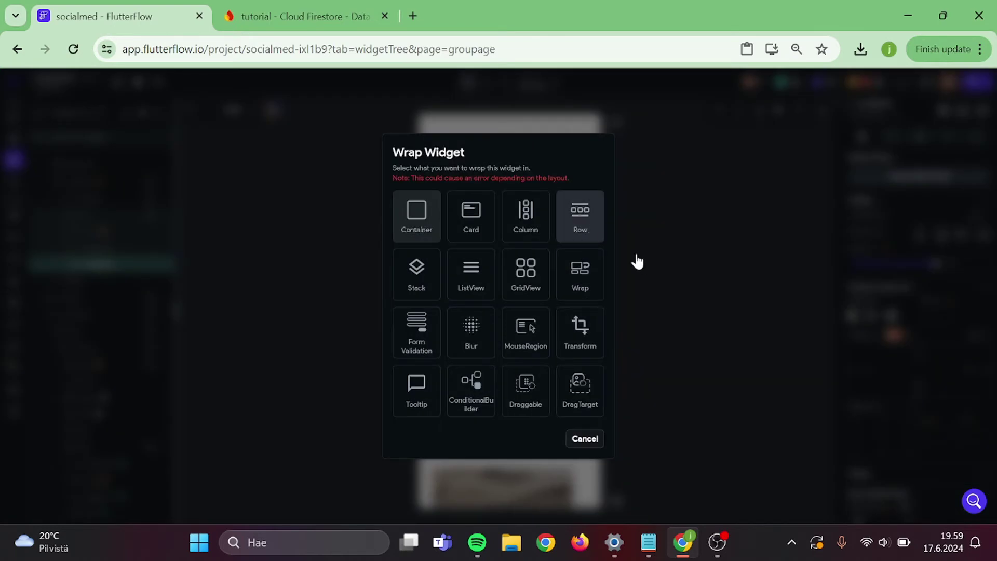
left_click(579, 214)
left_click(495, 245)
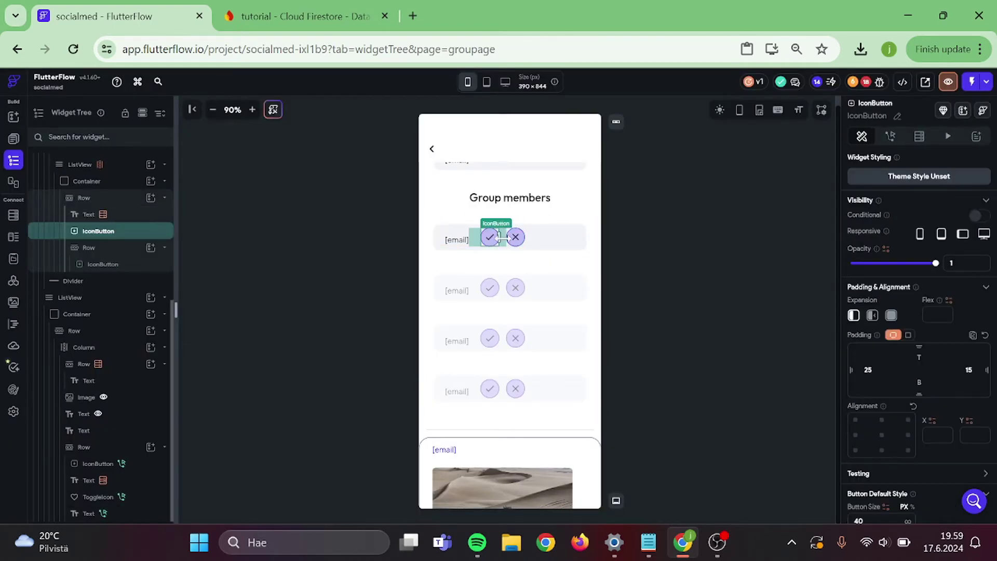
mouse_move(493, 238)
left_mouse_down()
mouse_move(525, 251)
mouse_move(509, 239)
left_mouse_up()
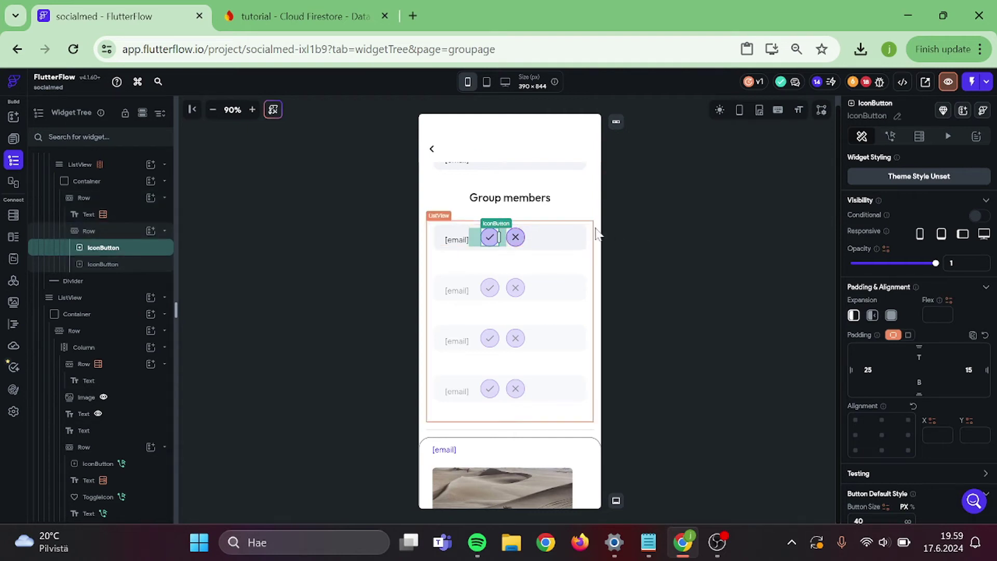
- Give the Row a conditional visibility comparison starting with the group's group_owned_by field
left_click(507, 244)
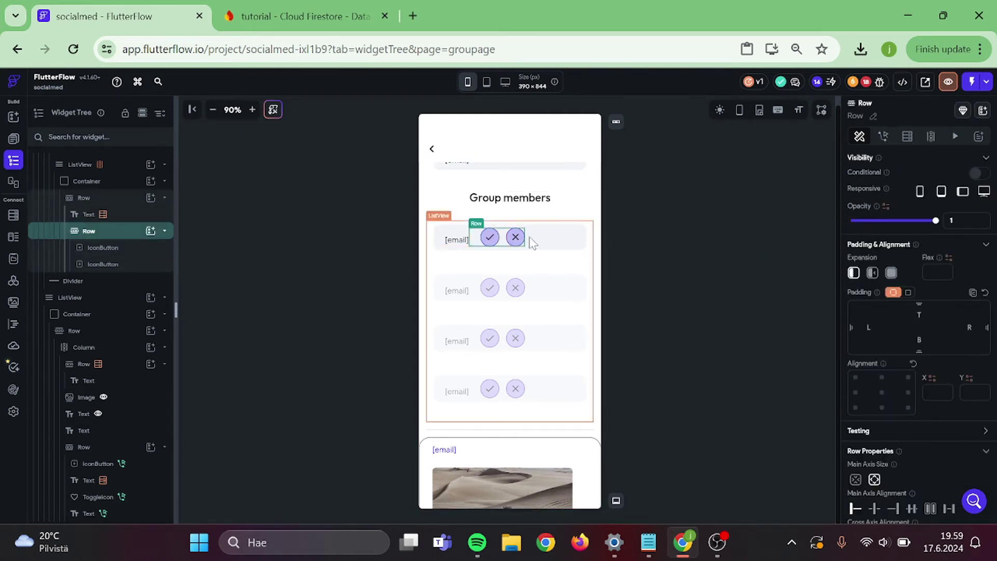
left_click(977, 174)
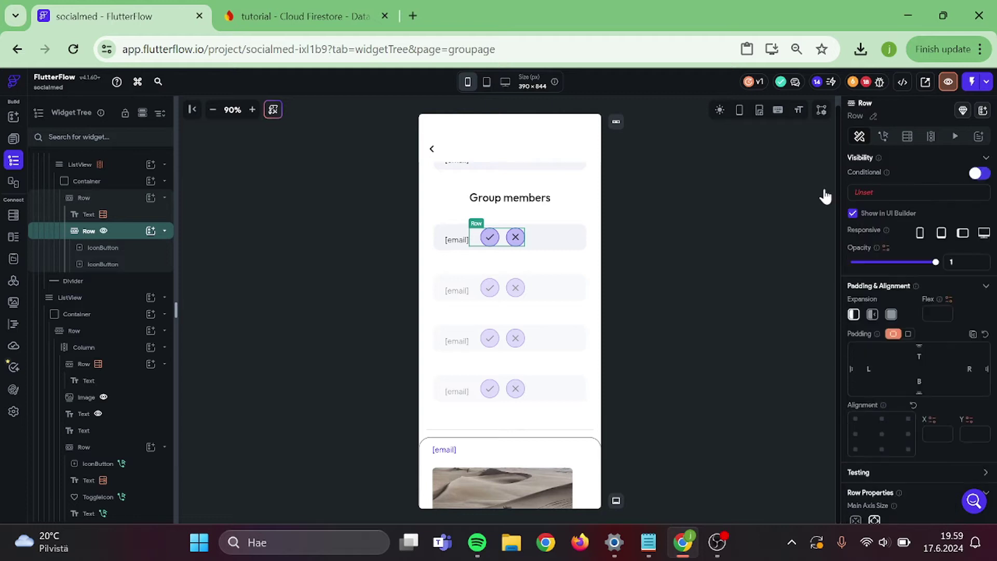
left_click(870, 196)
left_click(719, 240)
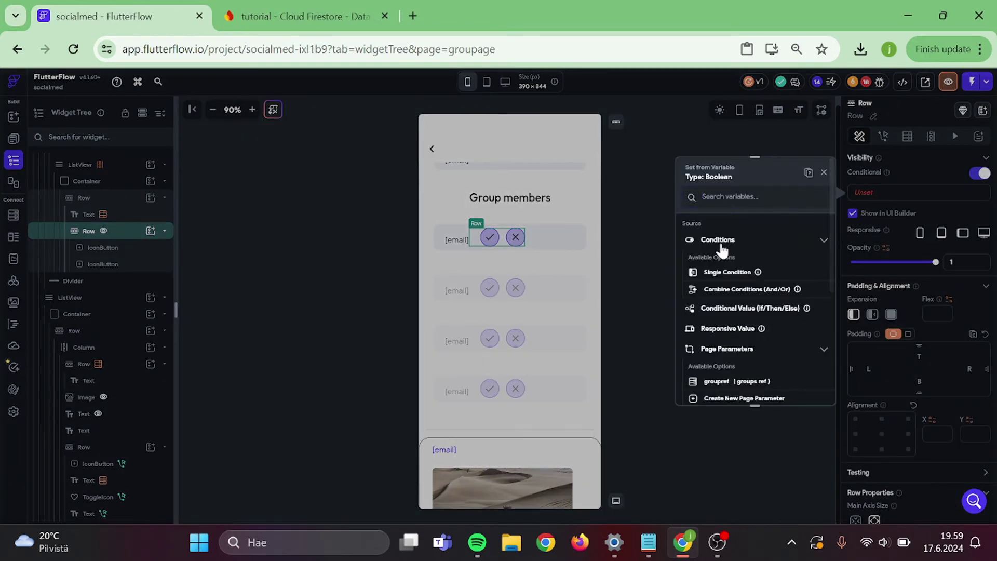
left_click(723, 274)
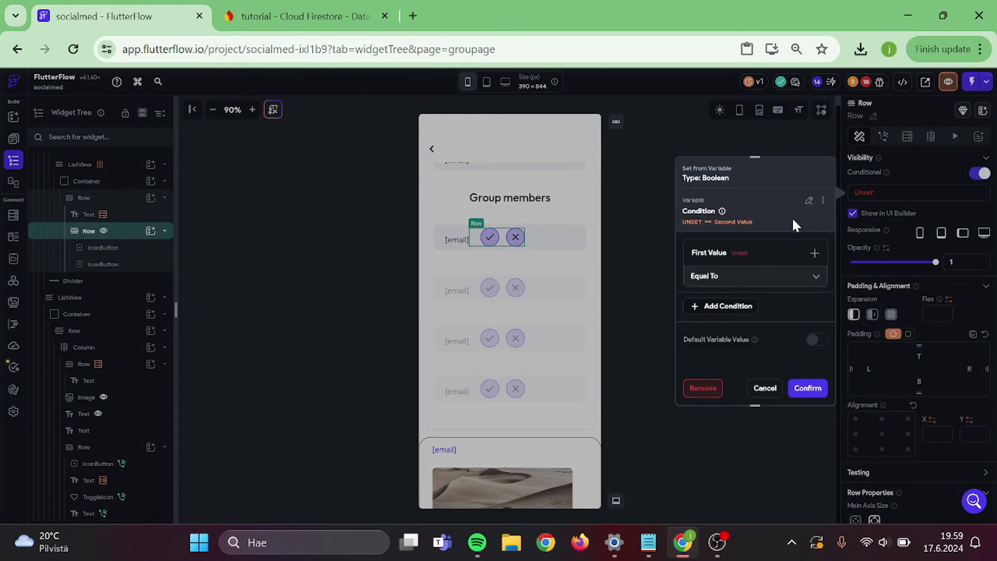
left_click(752, 258)
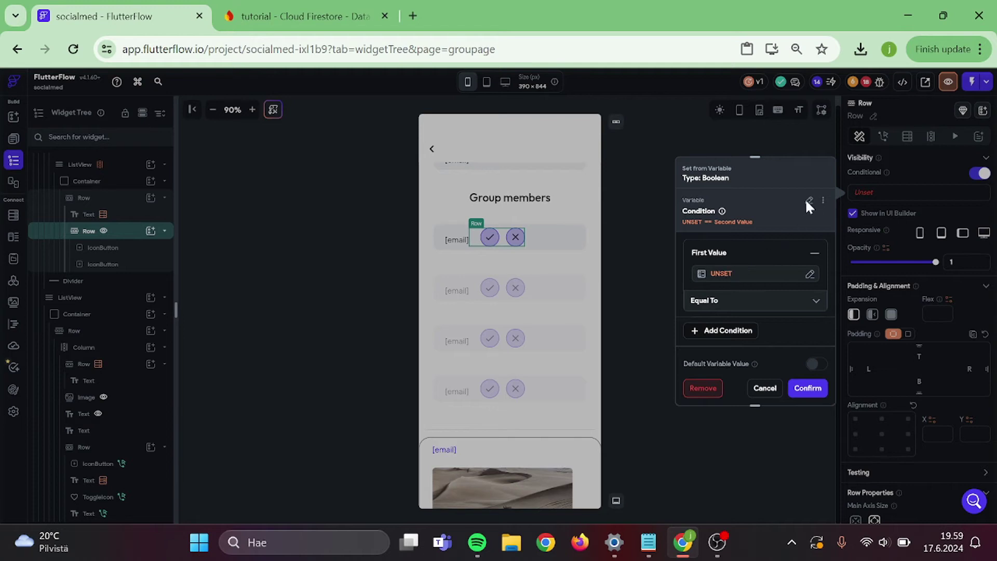
left_click(754, 258)
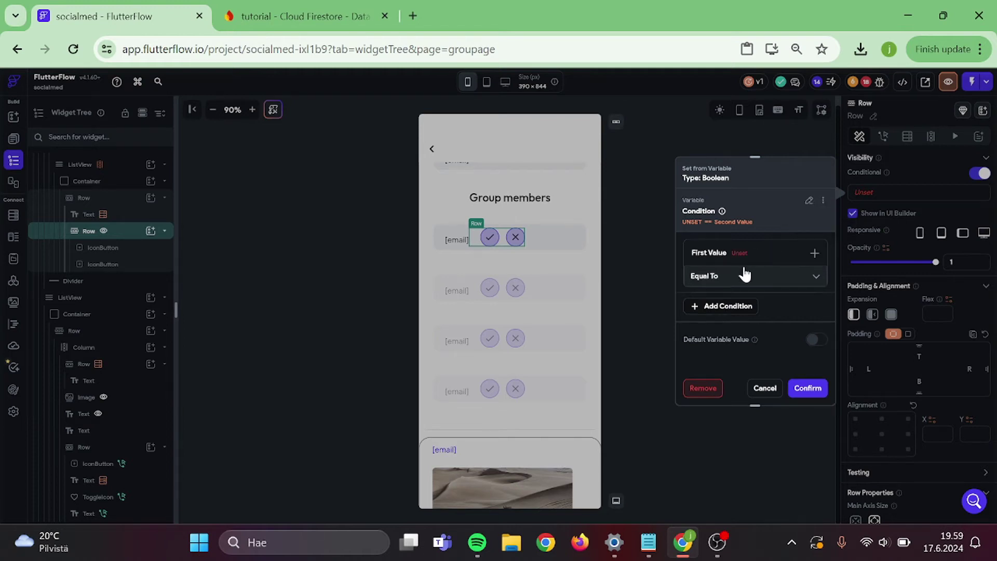
left_click(745, 266)
left_click(720, 276)
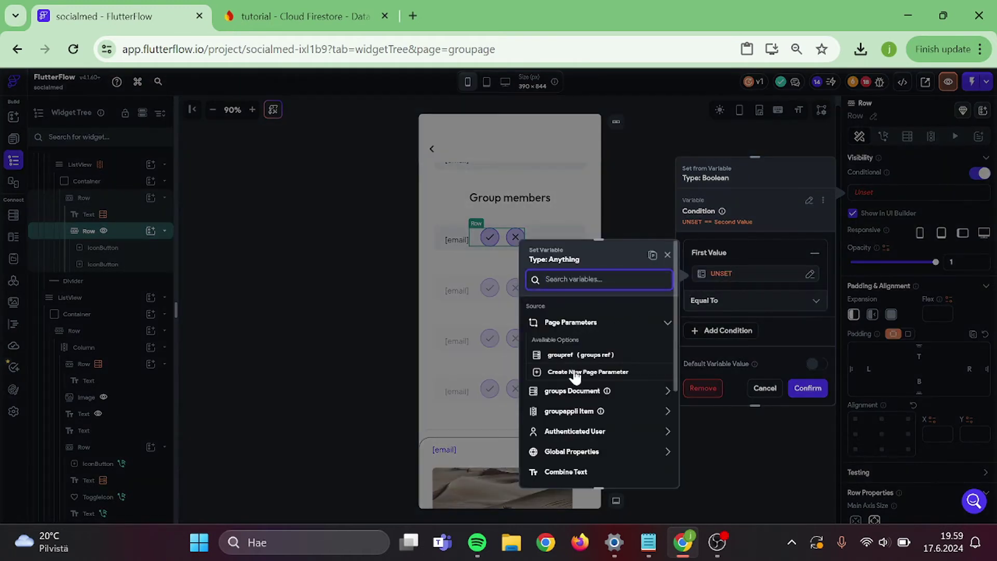
left_click(584, 390)
scroll(585, 398, "down", 3)
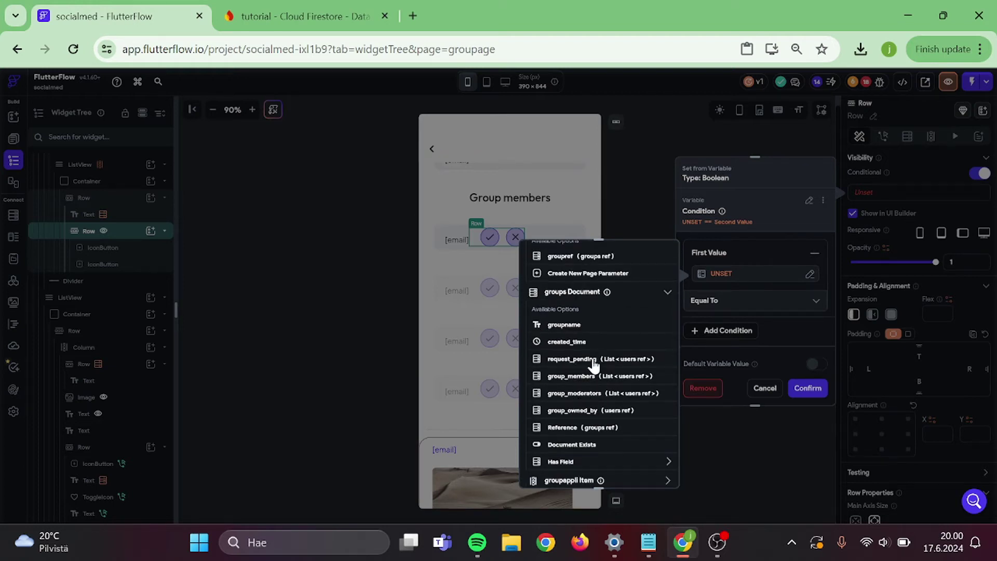
left_click(592, 412)
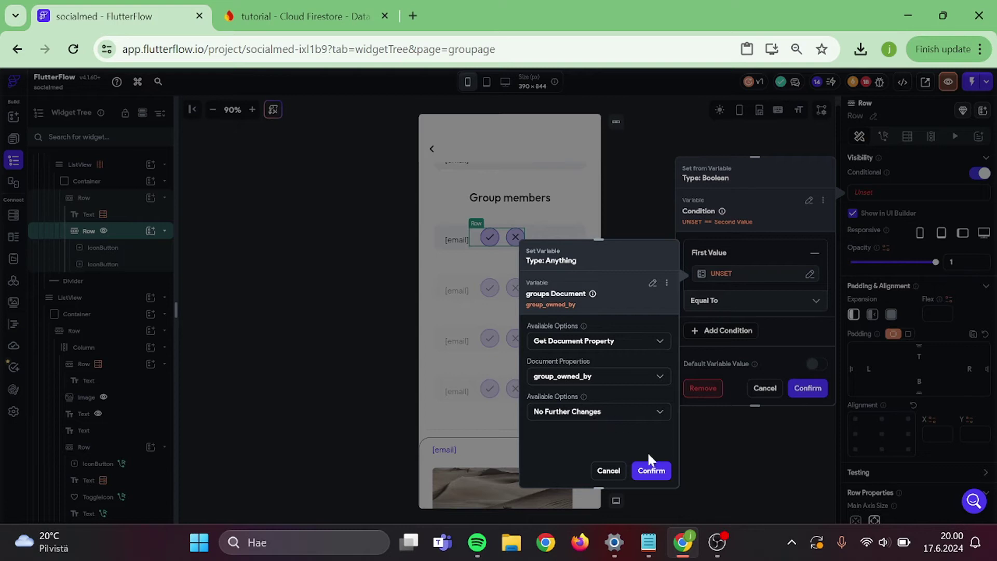
left_click(651, 471)
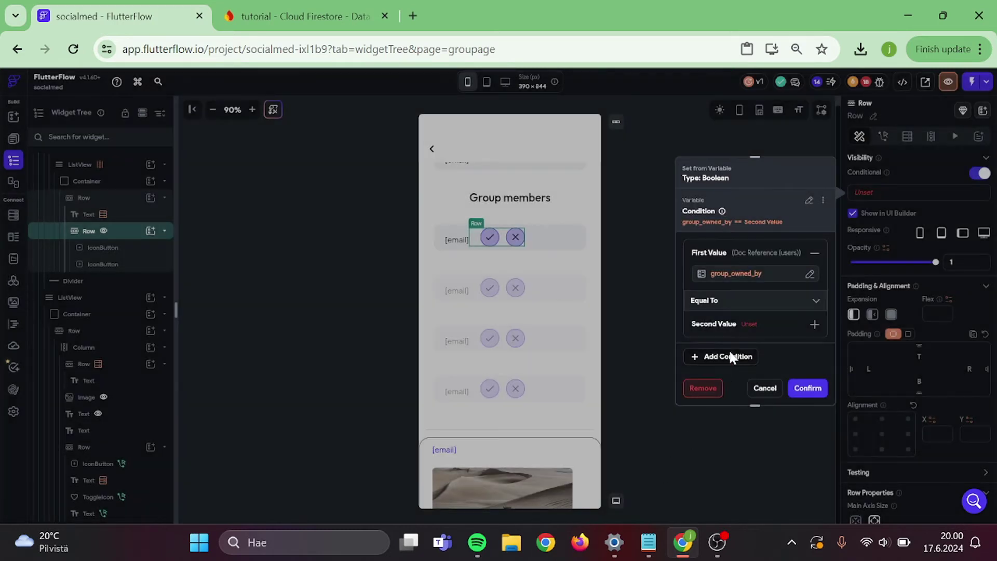
- Complete the condition as Equal To the authenticated user's reference
left_click(728, 306)
left_click(726, 304)
left_click(727, 330)
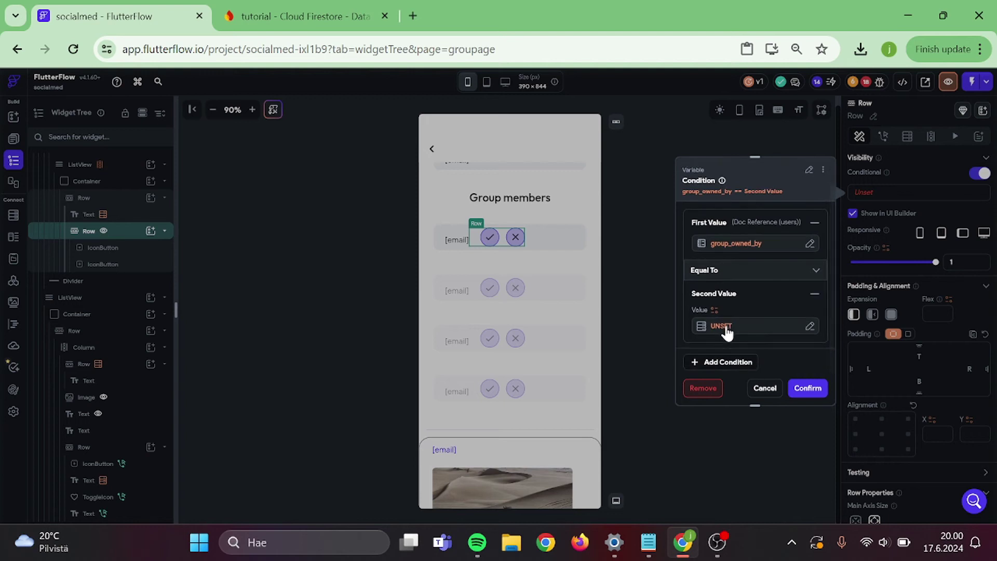
left_click(726, 328)
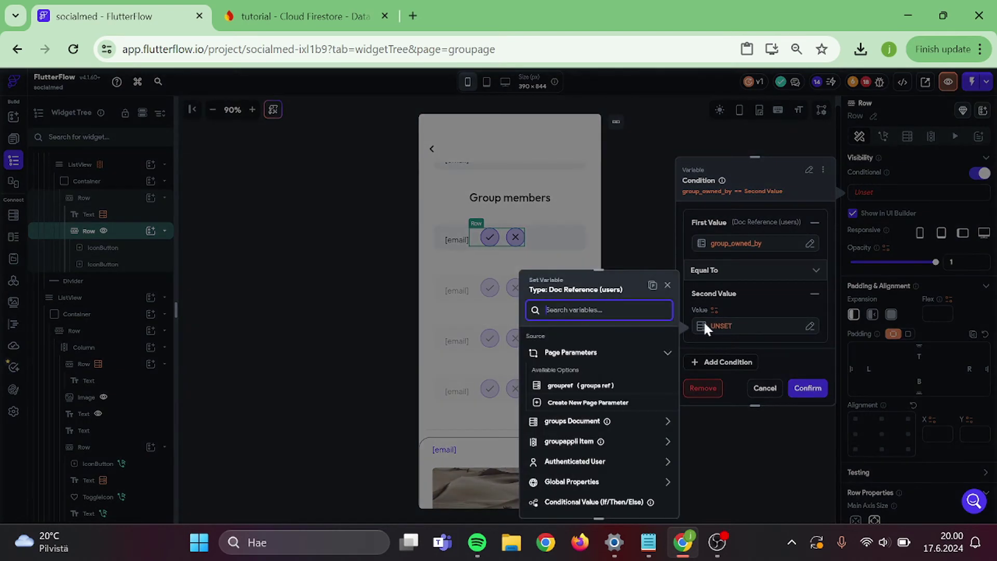
left_click(566, 462)
scroll(565, 460, "down", 2)
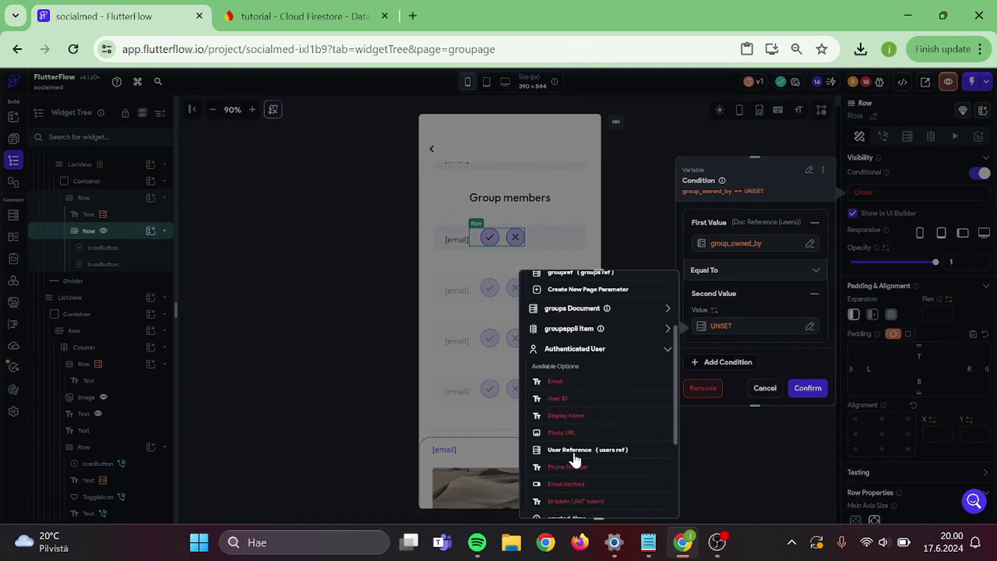
left_click(572, 459)
left_click(653, 502)
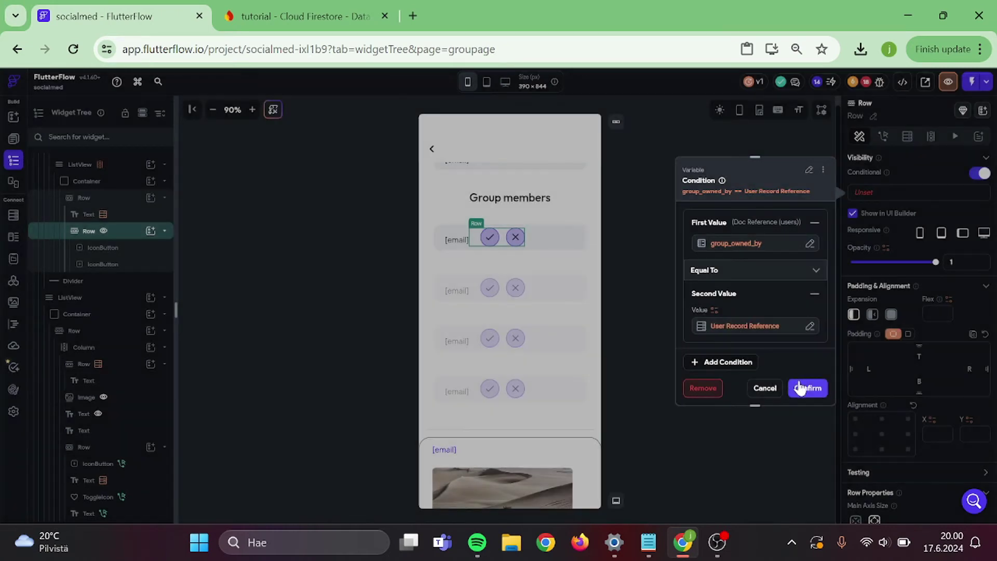
left_click(681, 286)
left_click(684, 285)
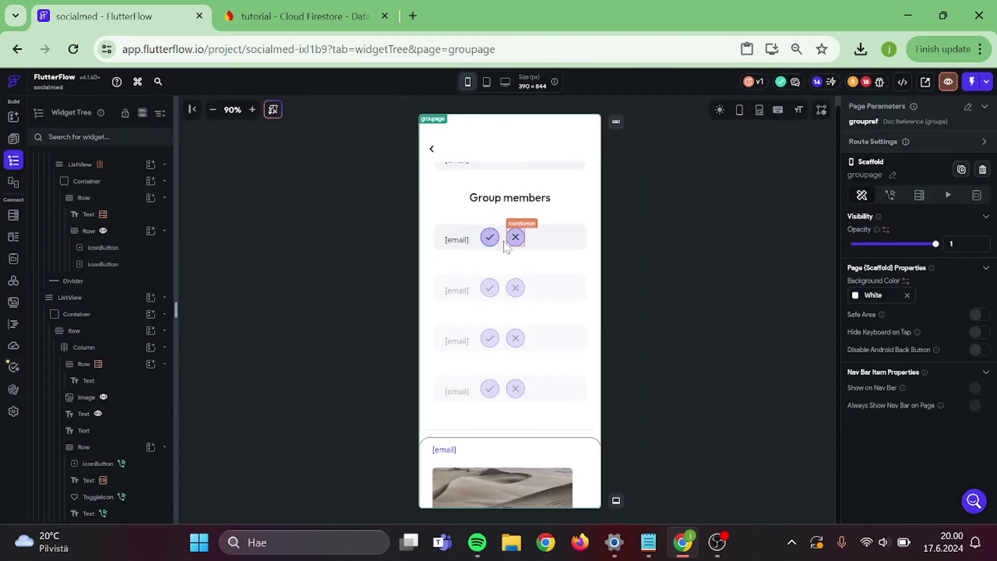
- Add an Update Document action to the check button's tap in the Action Flow Editor
left_click(490, 239)
left_click(890, 136)
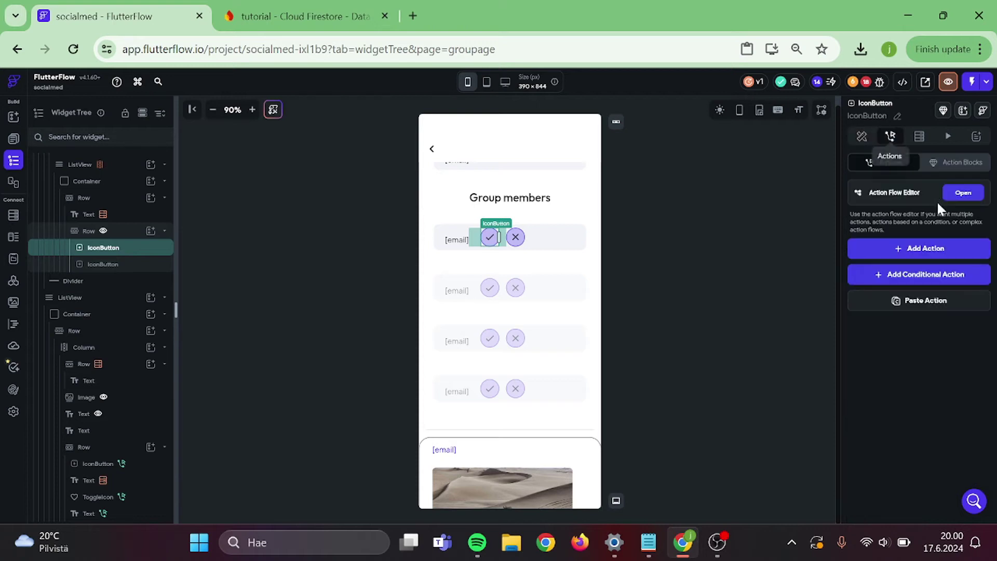
left_click(952, 195)
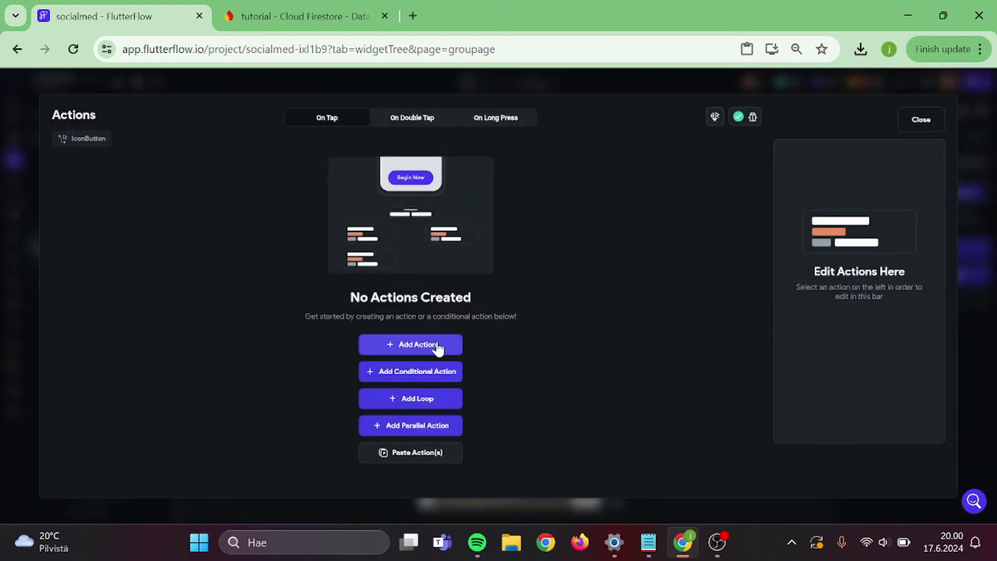
left_click(473, 335)
type("up")
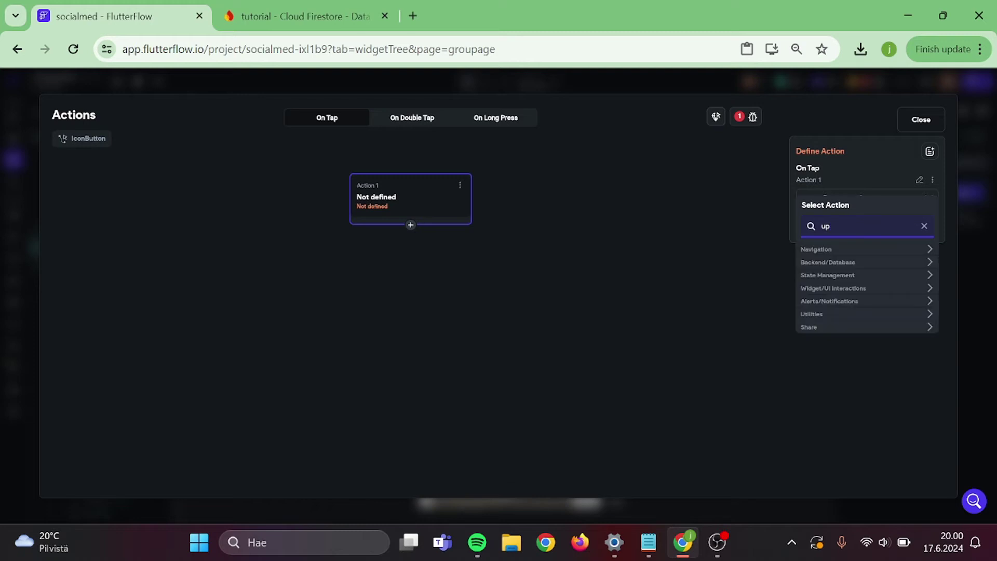
type("date")
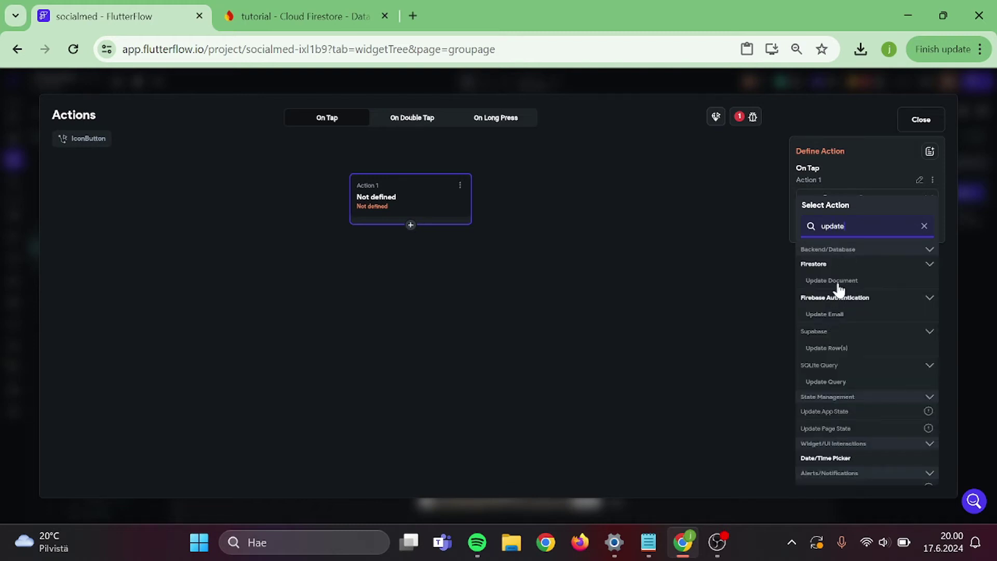
left_click(841, 281)
- Target the groups document's own reference for the update
left_click(829, 235)
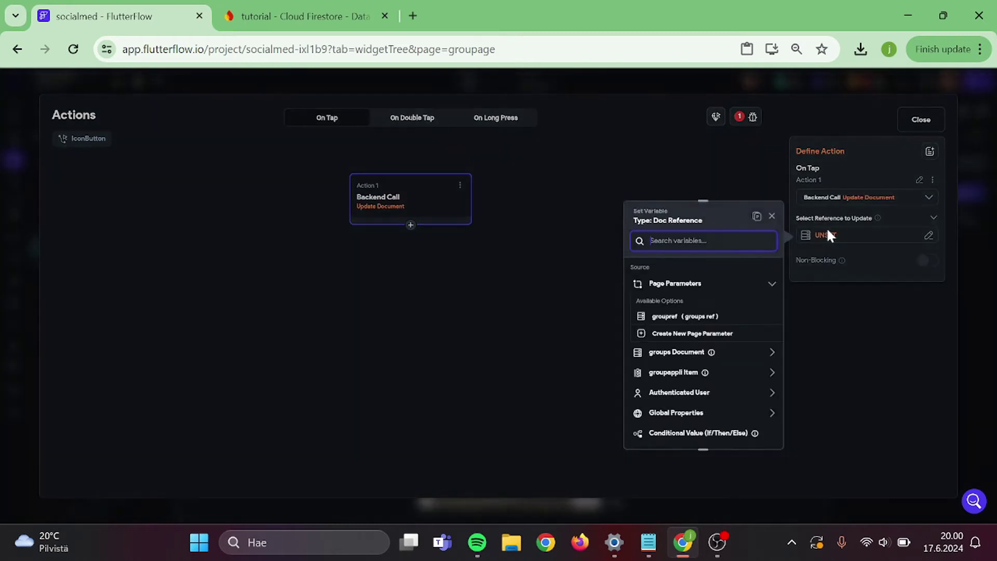
left_click(677, 352)
scroll(677, 359, "down", 3)
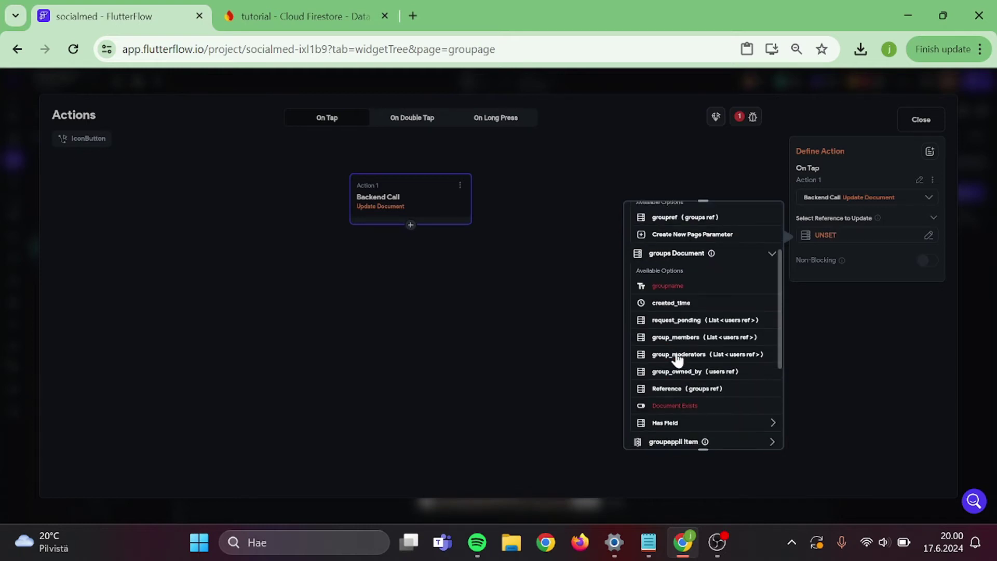
scroll(677, 358, "down", 1)
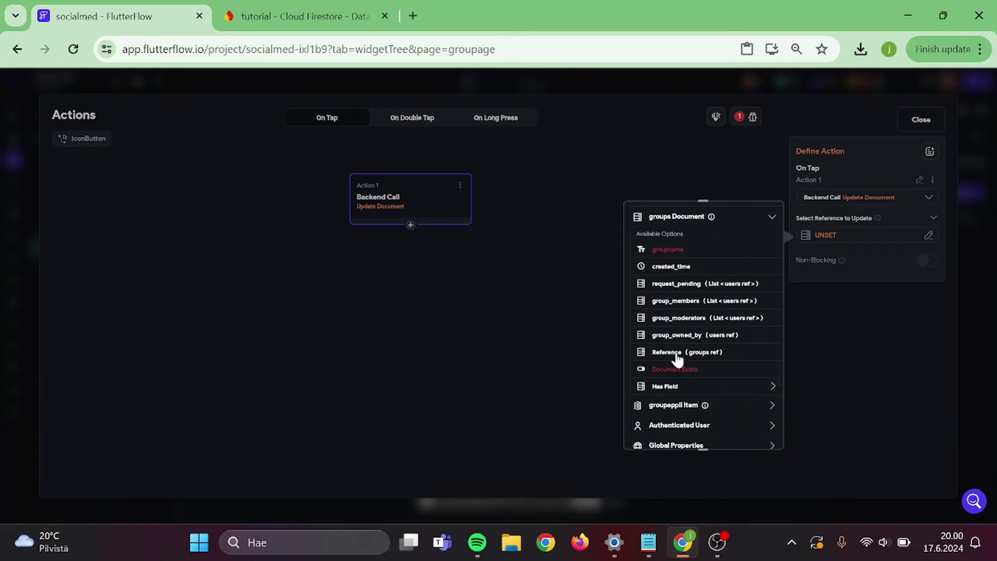
scroll(691, 342, "up", 3)
scroll(705, 341, "down", 3)
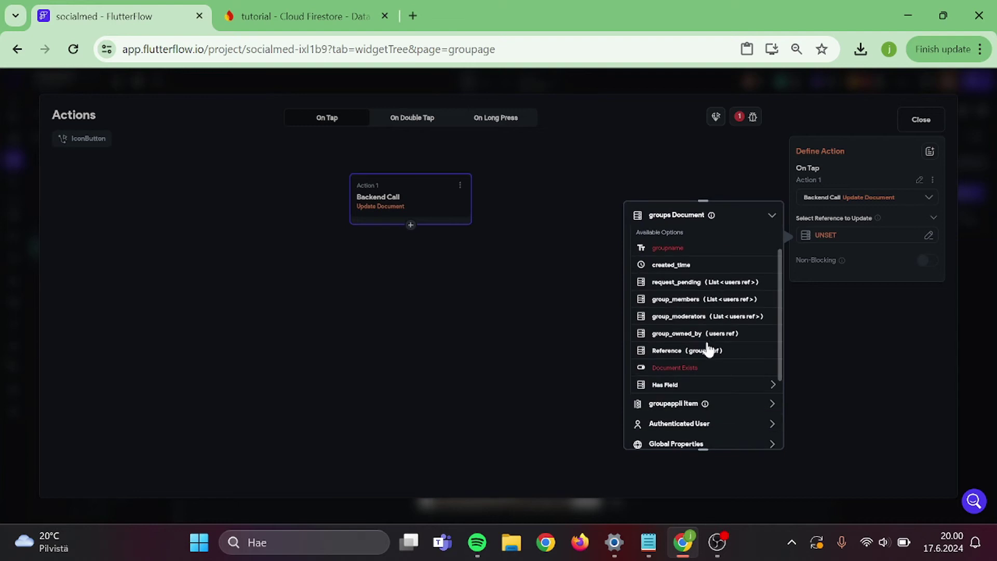
left_click(700, 351)
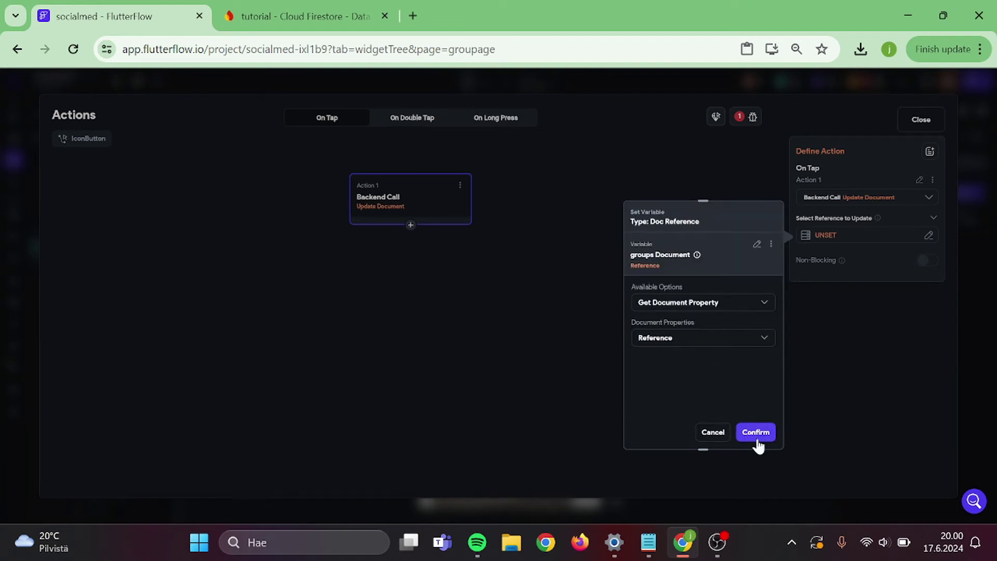
left_click(756, 436)
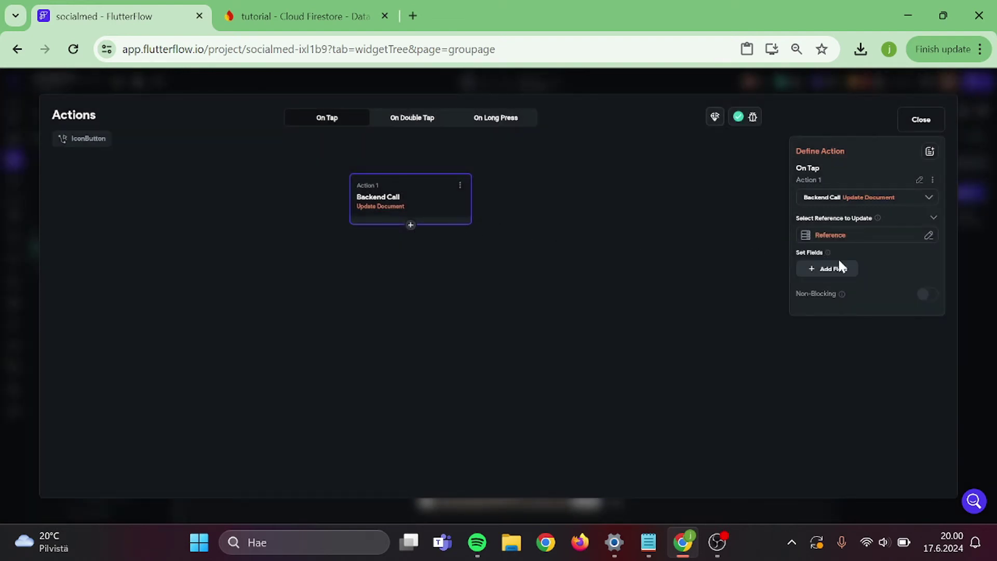
- Add request_pending as a field to update on the groups document
left_click(842, 271)
left_click(828, 279)
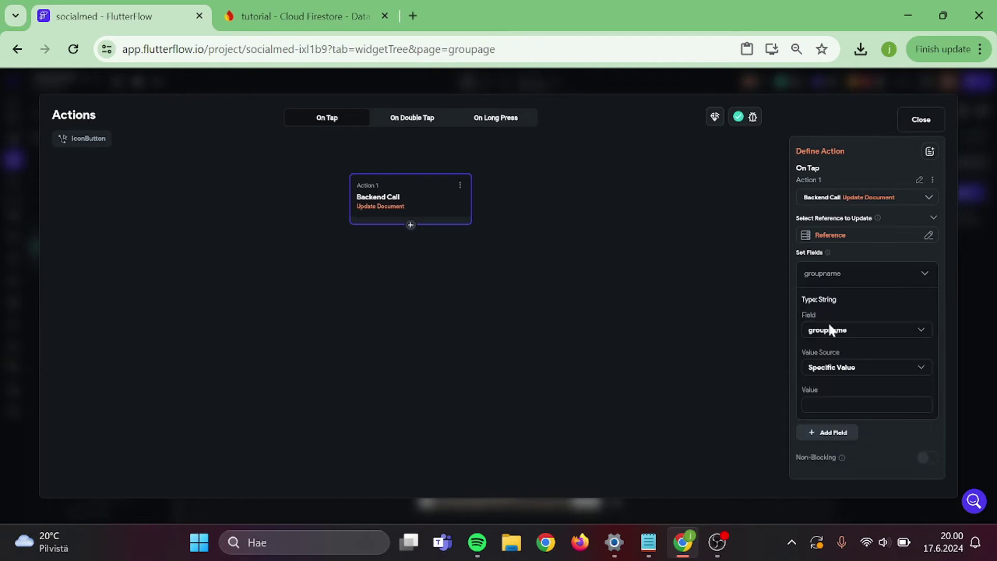
left_click(829, 327)
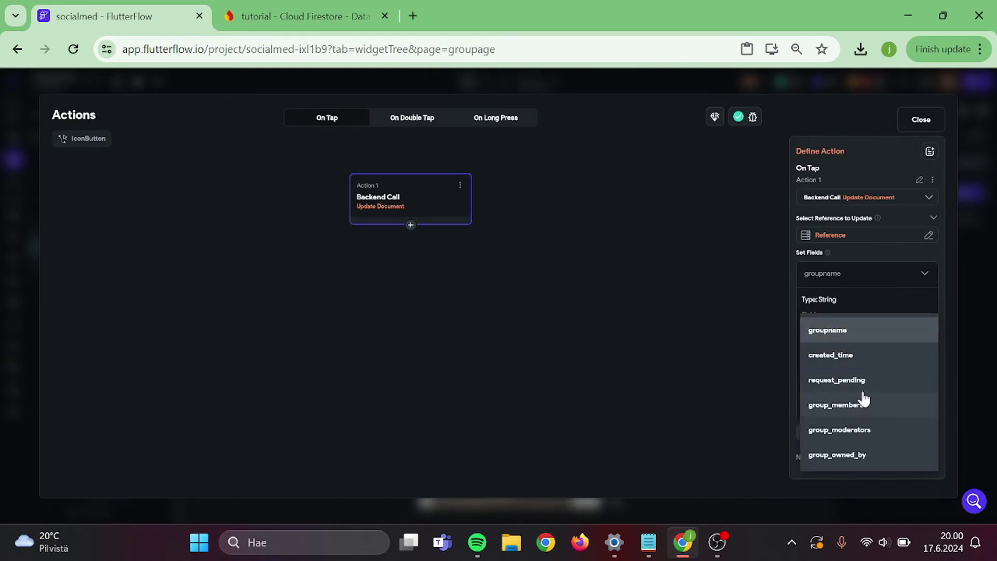
left_click(856, 381)
left_click(855, 368)
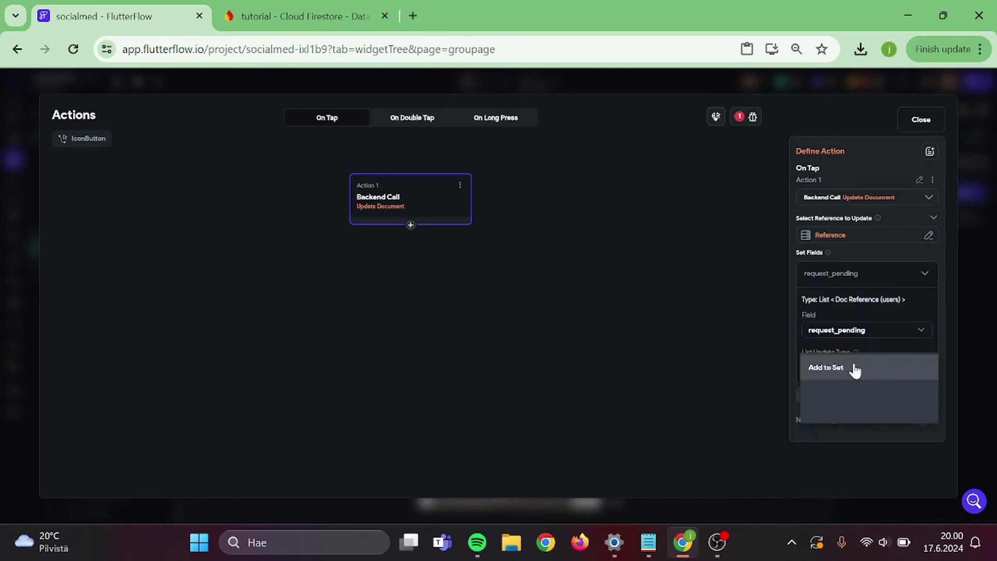
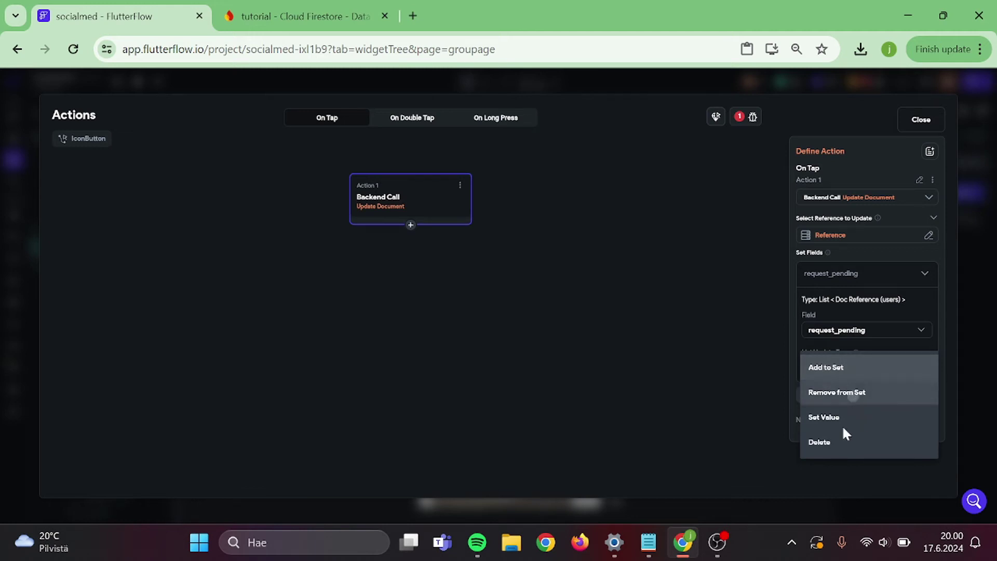
- Set request_pending to Remove from Set using the groupappli Item value
left_click(825, 398)
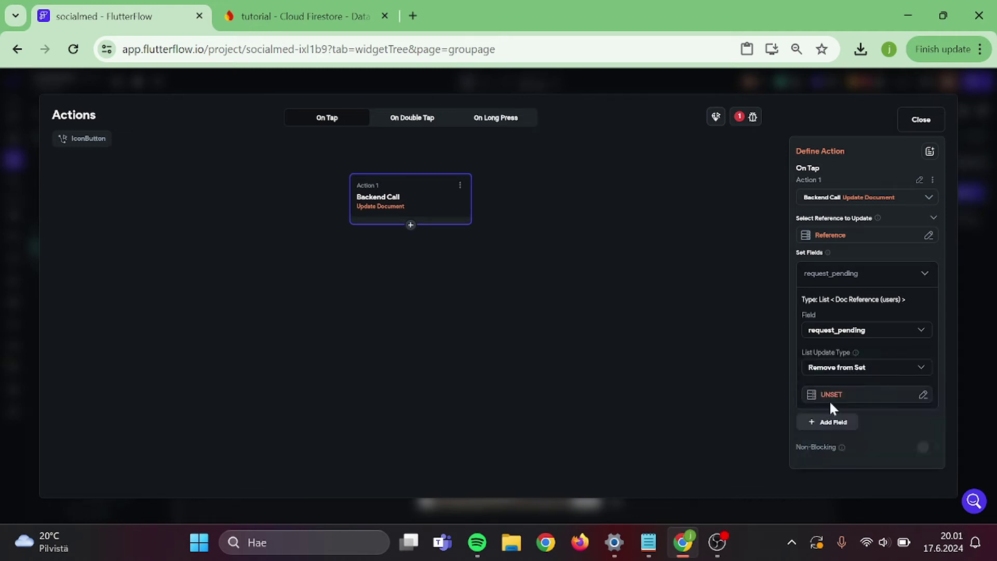
left_click(831, 396)
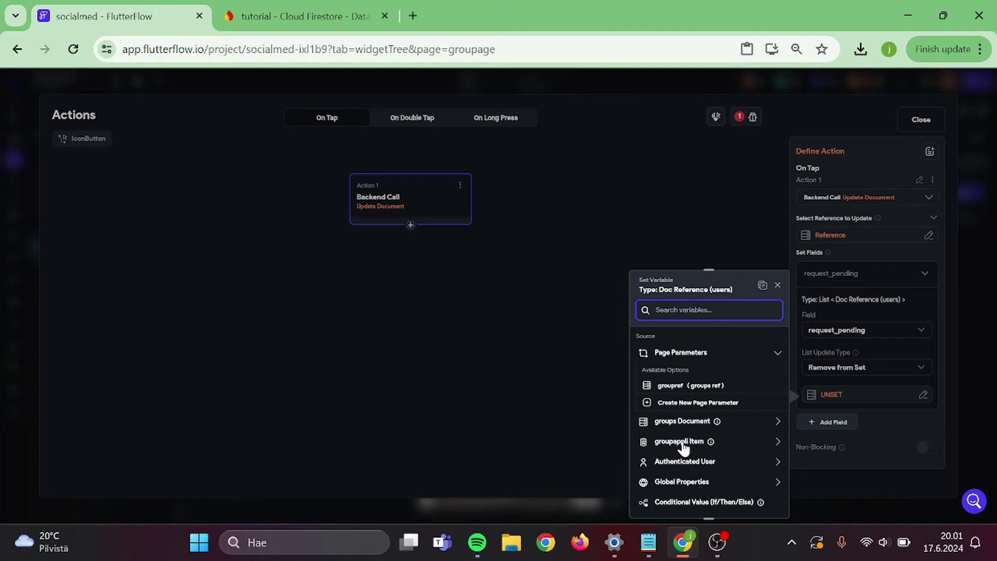
scroll(684, 445, "down", 1)
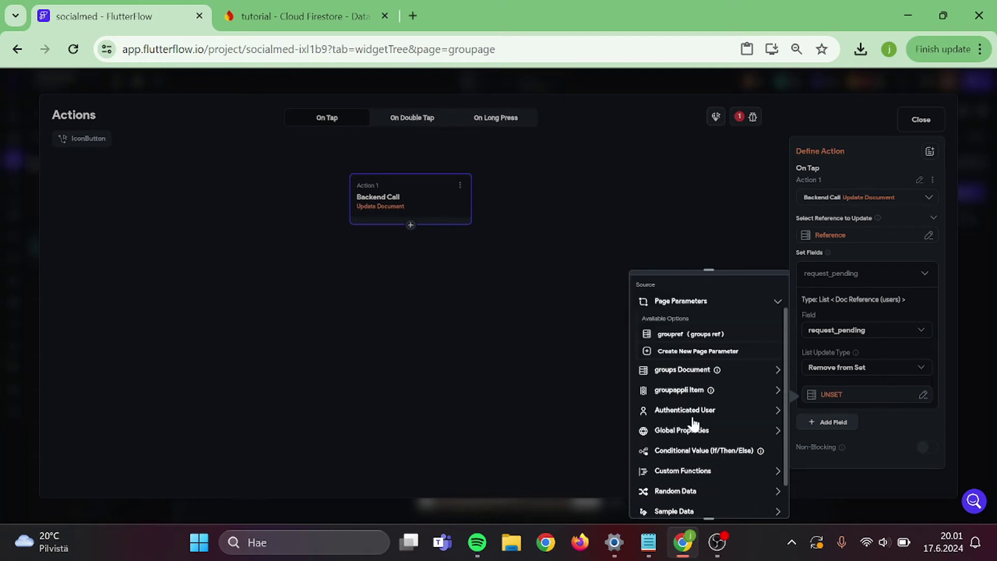
scroll(692, 418, "up", 1)
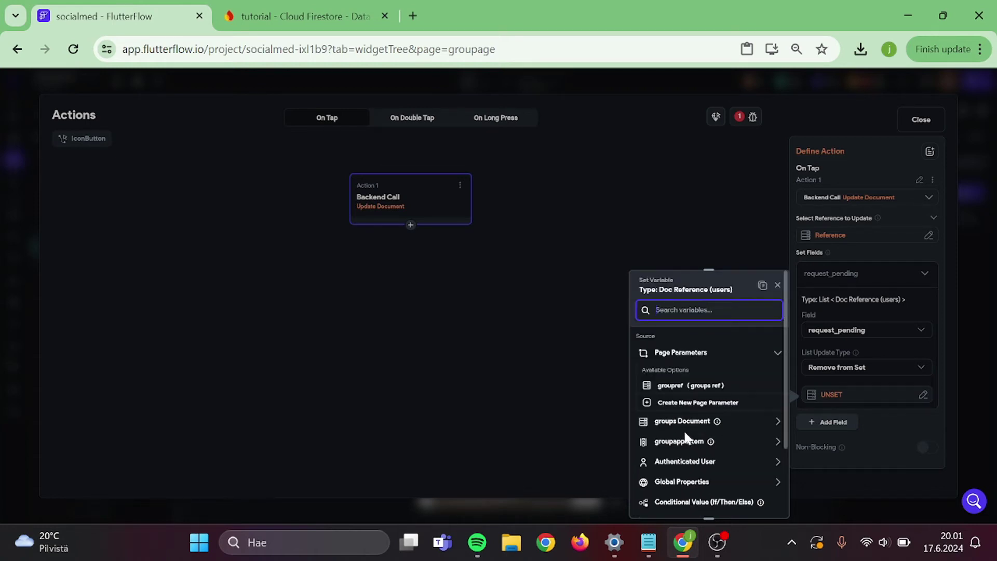
left_click(681, 442)
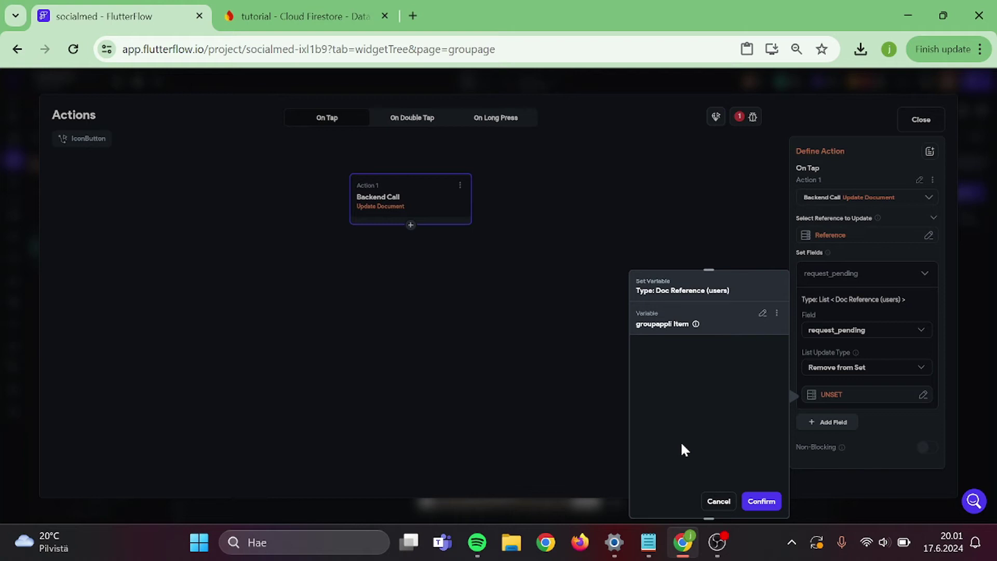
left_click(761, 499)
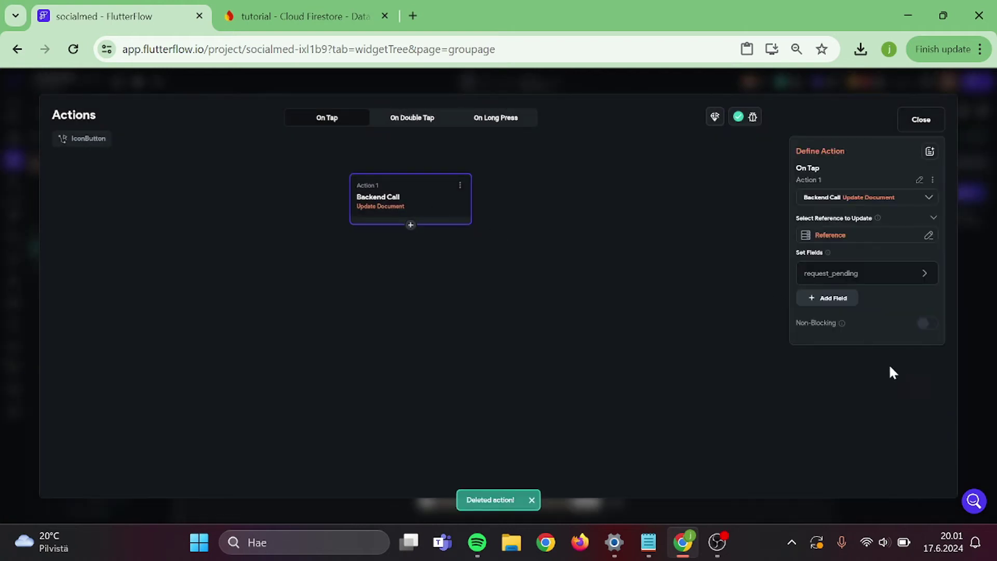
- Add a group_members field update that uses Add to Set with groupappli Item
left_click(839, 299)
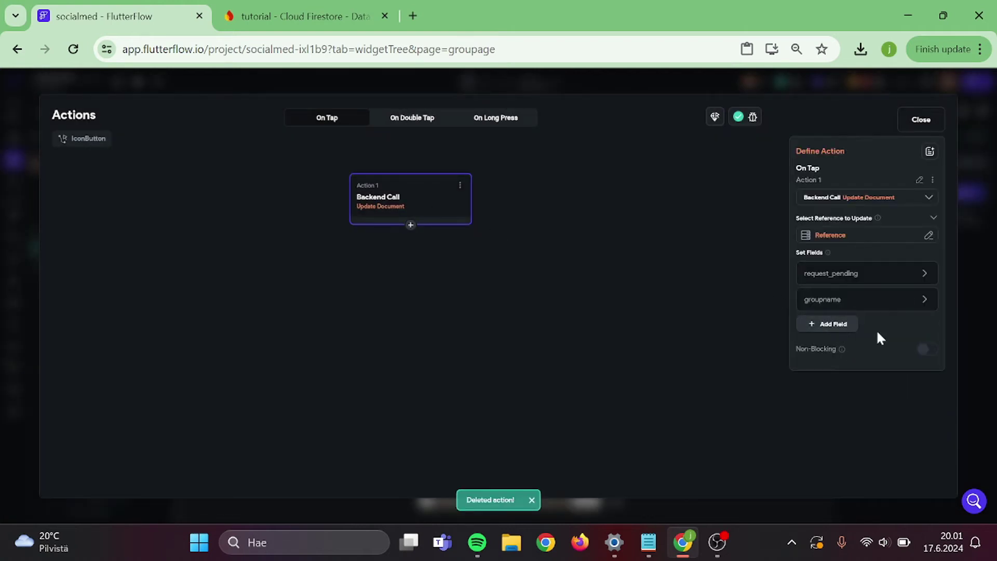
left_click(858, 309)
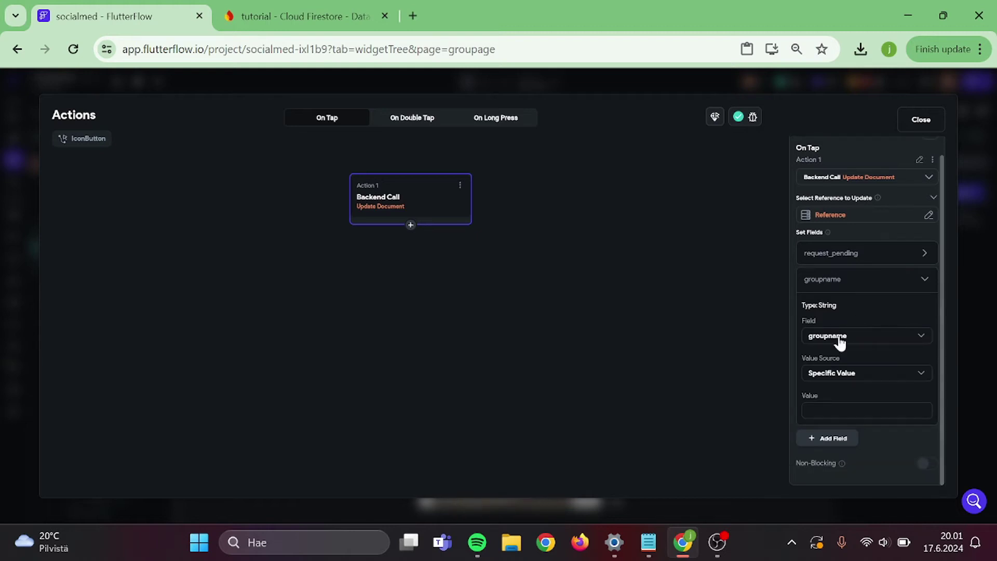
left_click(840, 341)
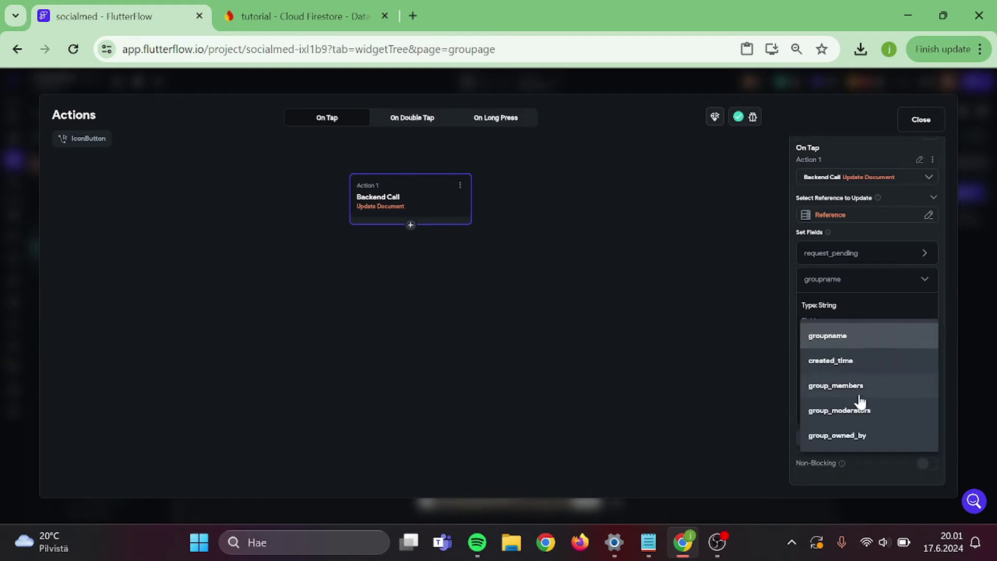
left_click(860, 397)
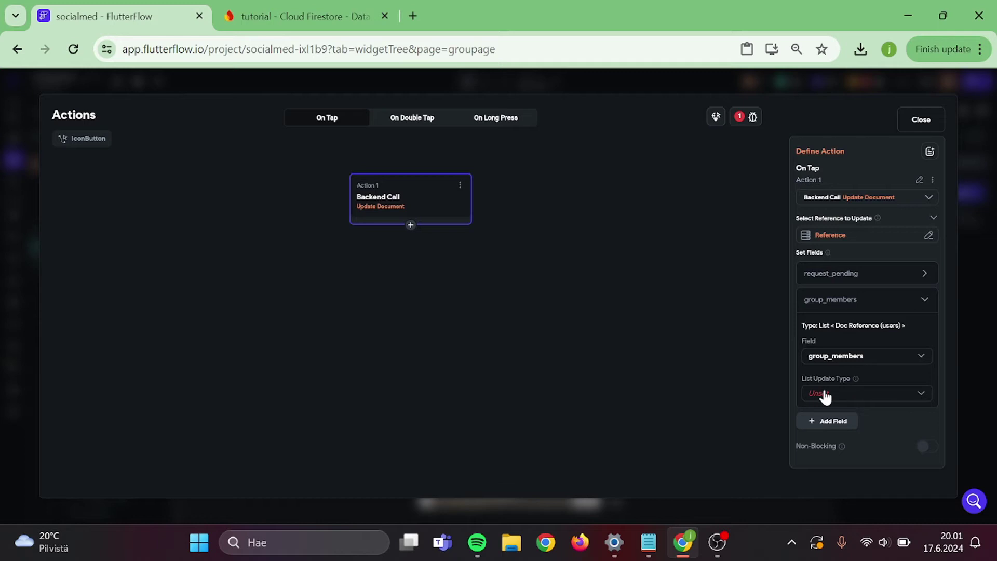
left_click(825, 394)
left_click(826, 393)
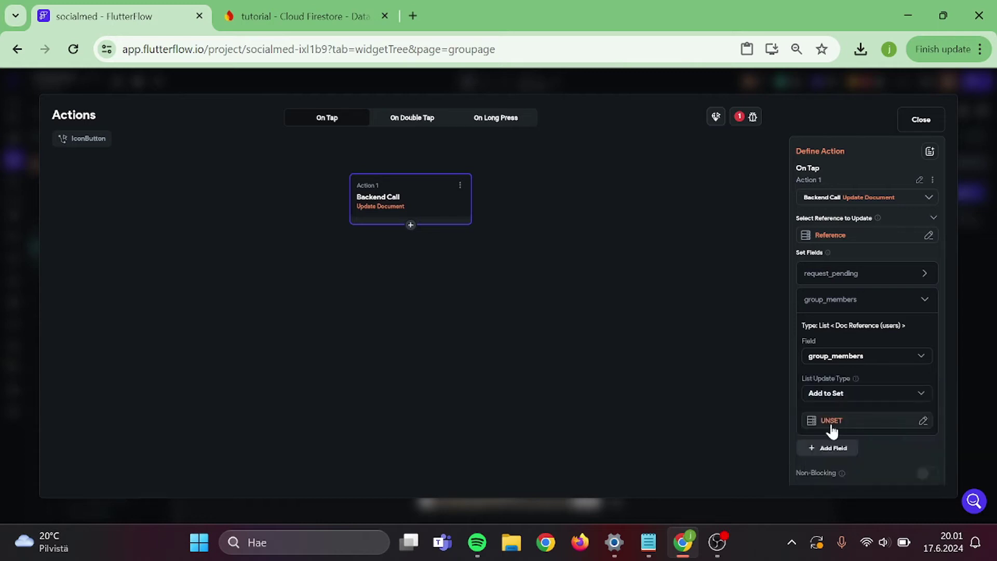
left_click(831, 430)
left_click(684, 442)
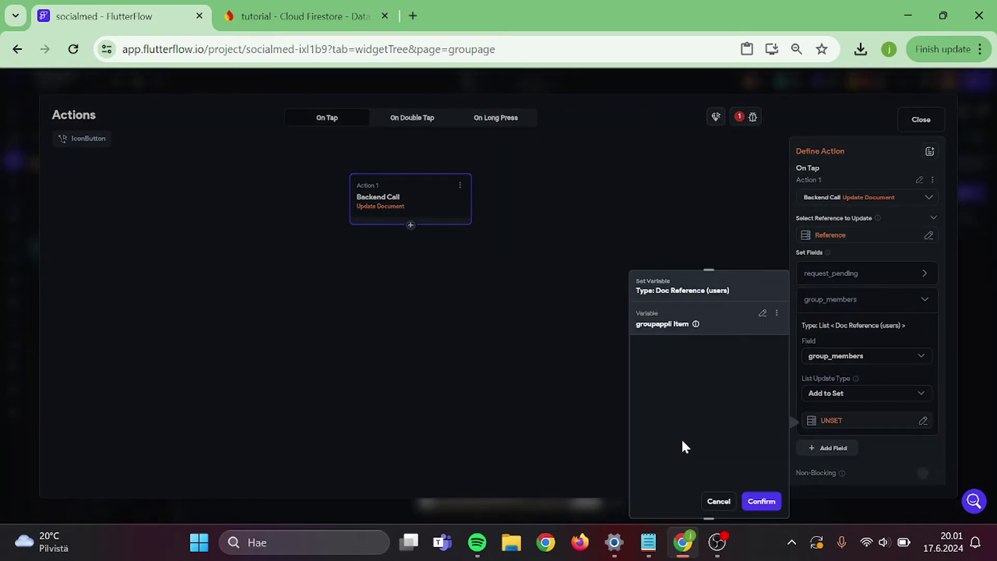
left_click(762, 500)
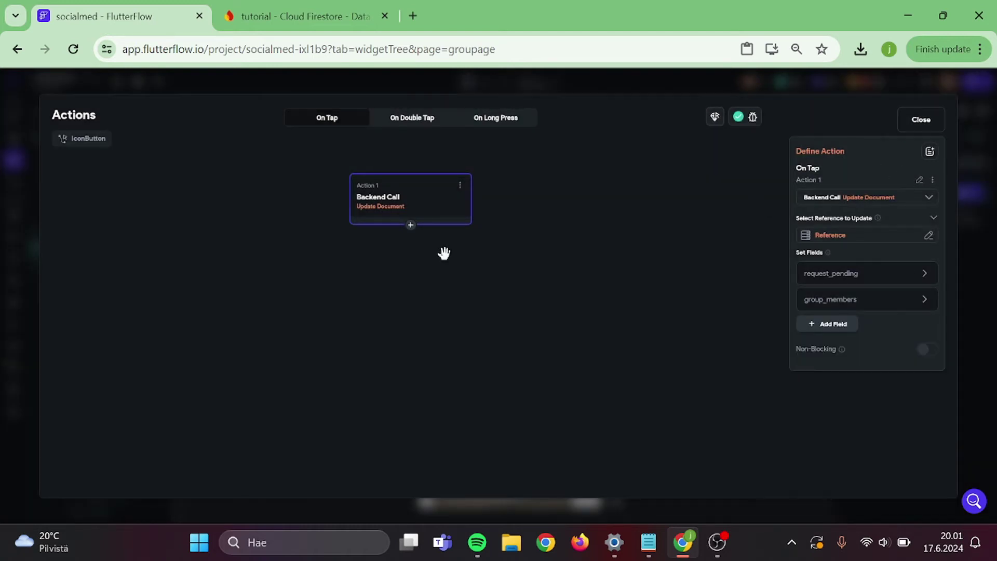
- Add a Show Snack Bar action after the update and close the action editor
left_click(410, 226)
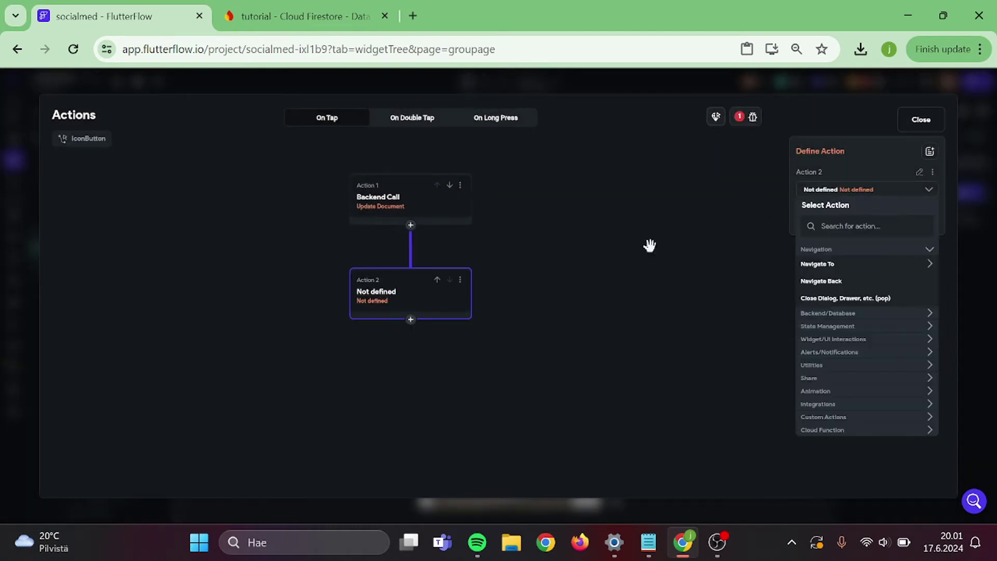
left_click(873, 226)
type("dhow")
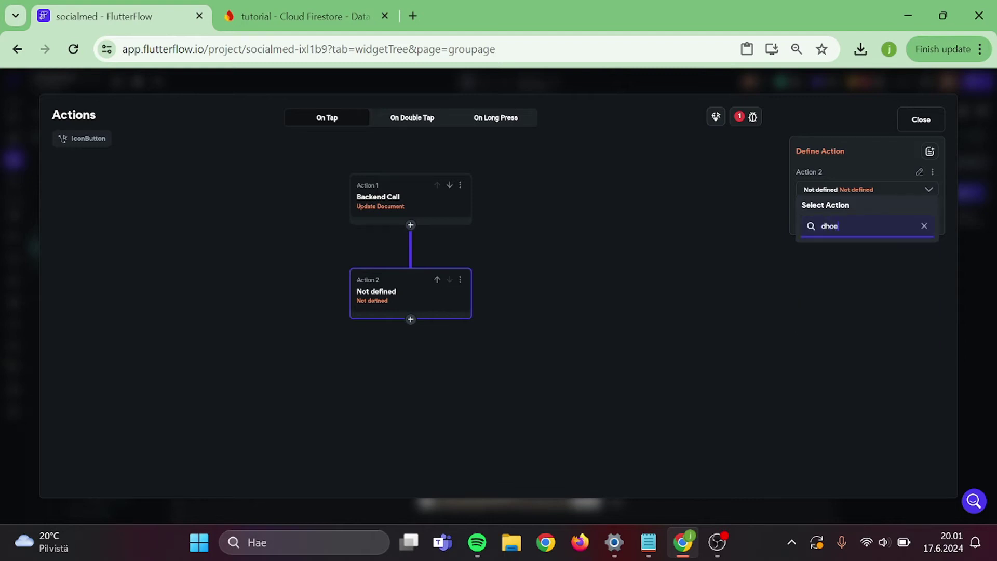
key("BackSpace")
key("BackSpace")
key("BackSpace")
key("BackSpace")
type("show")
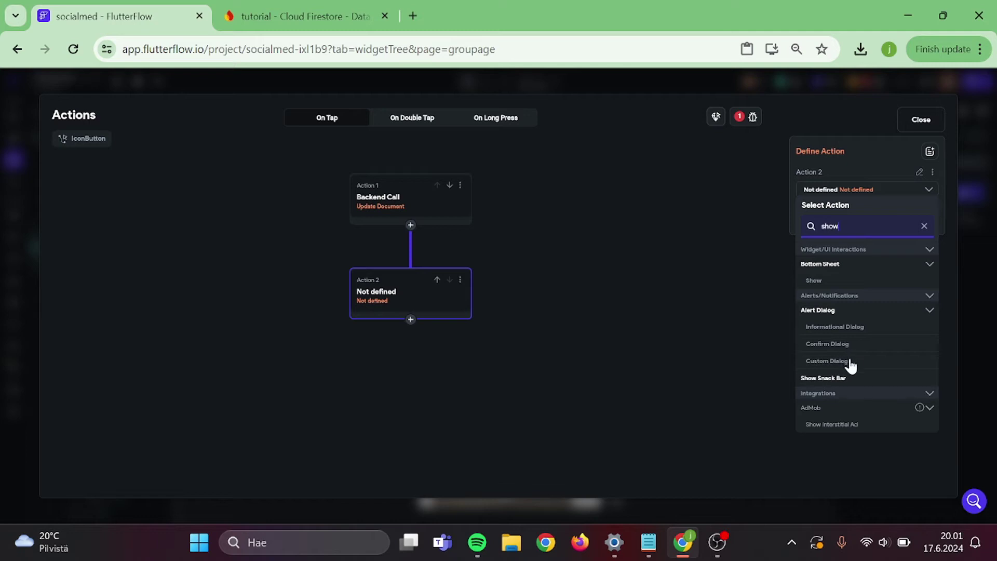
left_click(844, 382)
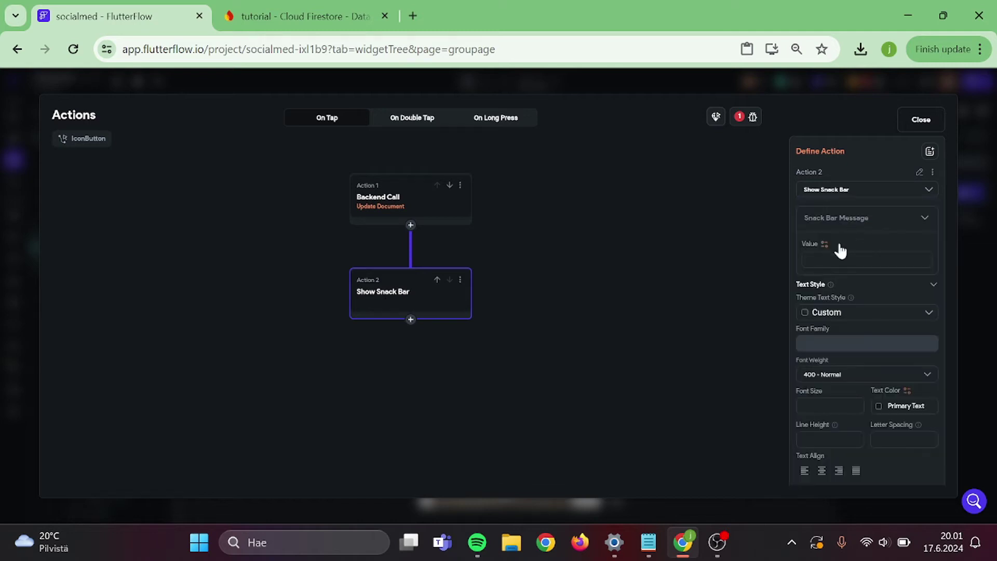
type("Success")
left_click(915, 119)
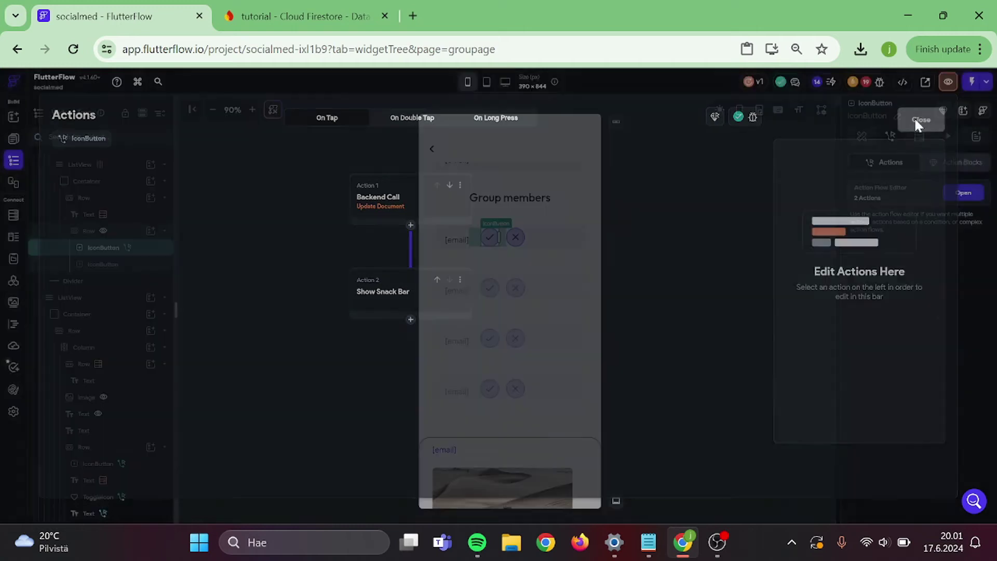
- Give the reject X button an Update Document action targeting the group's own reference
left_click(521, 366)
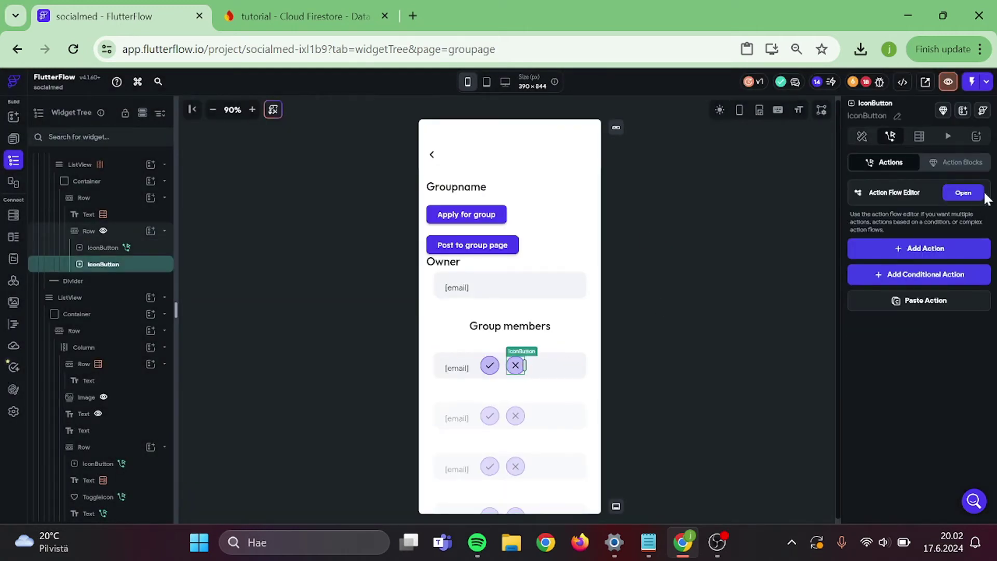
left_click(983, 194)
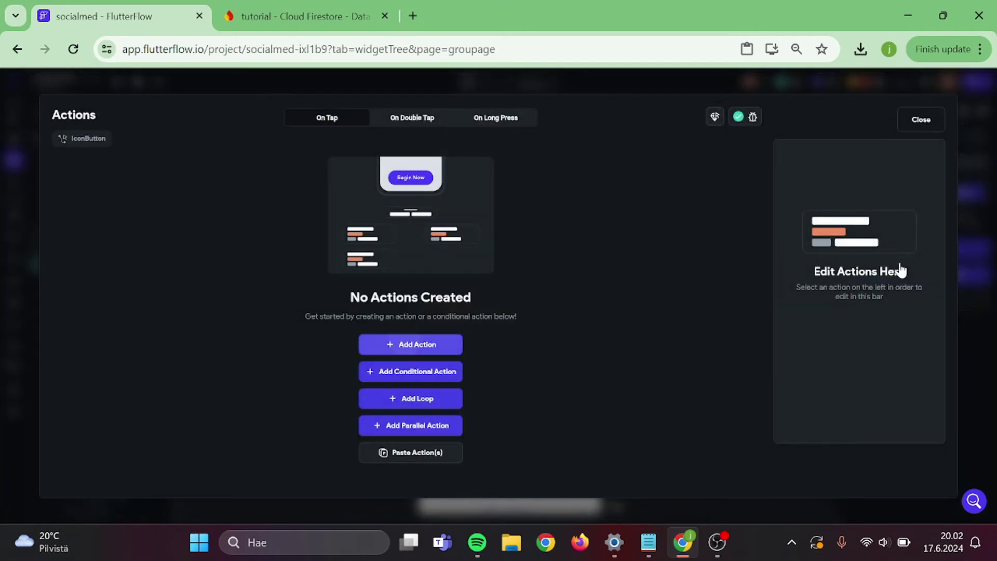
left_click(410, 344)
type("upda")
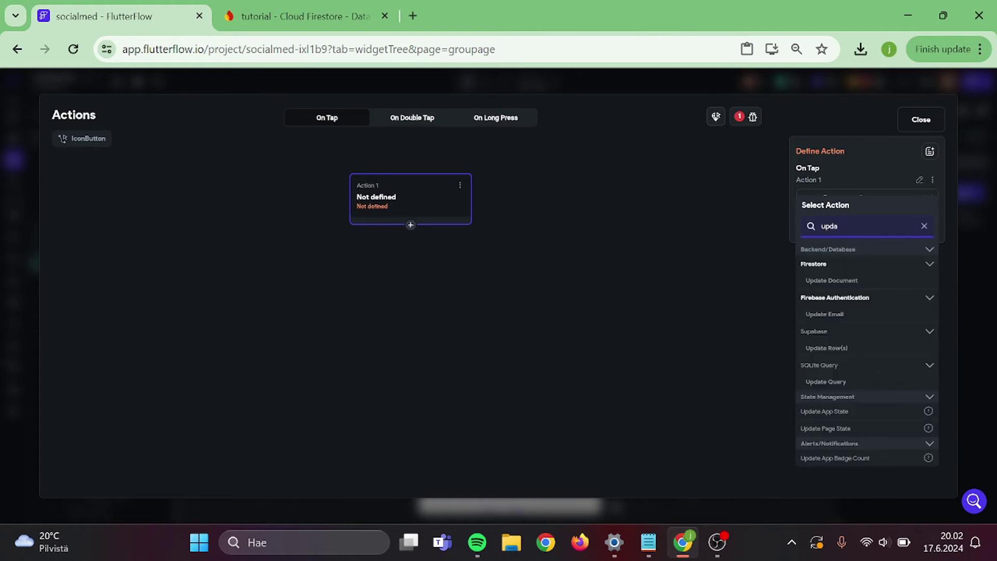
left_click(829, 280)
left_click(845, 238)
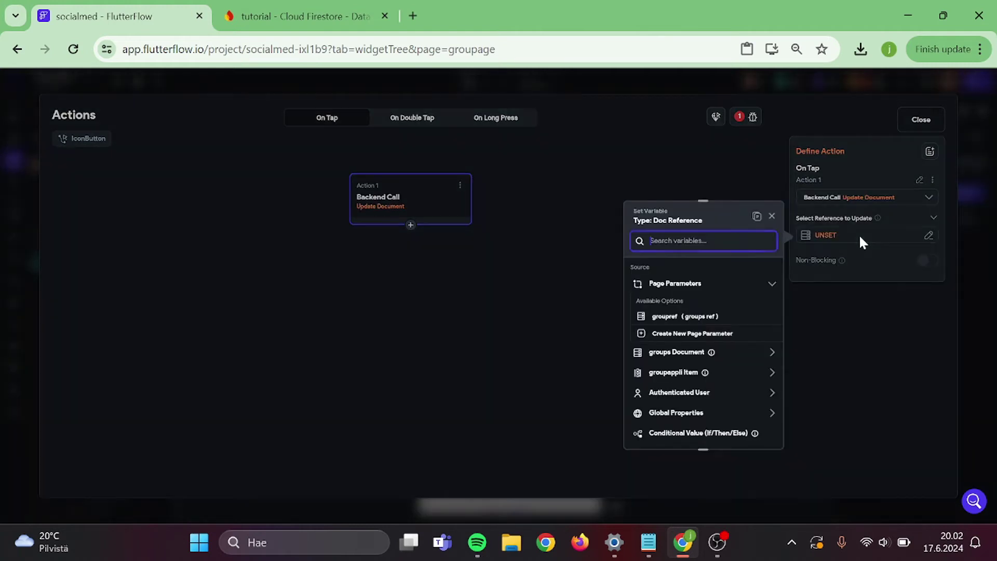
left_click(681, 353)
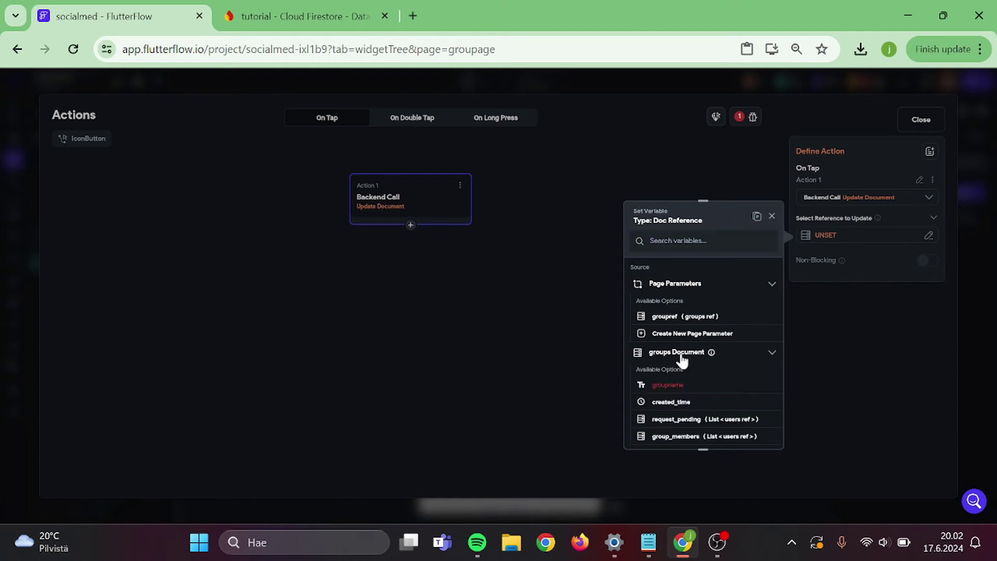
scroll(681, 353, "down", 3)
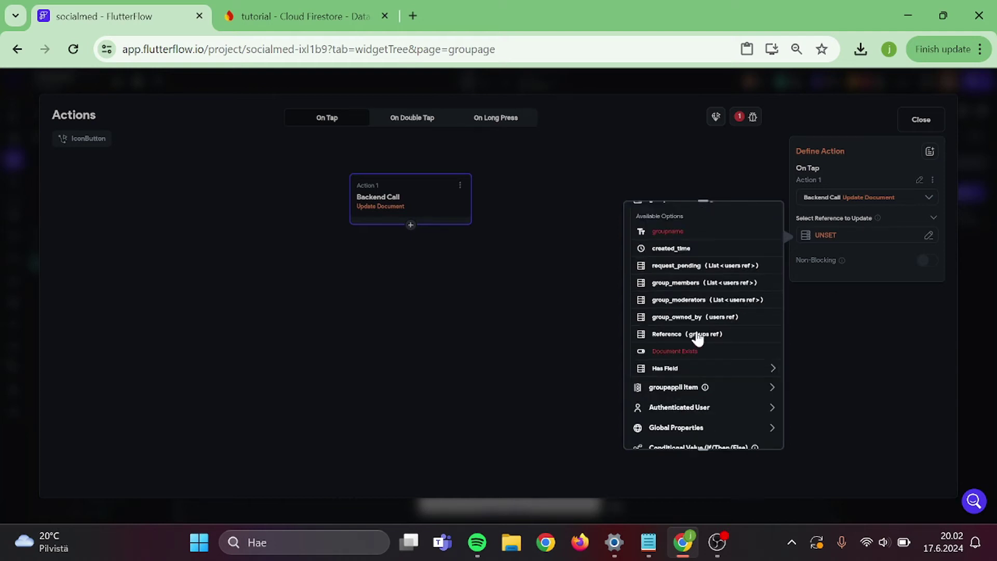
left_click(696, 335)
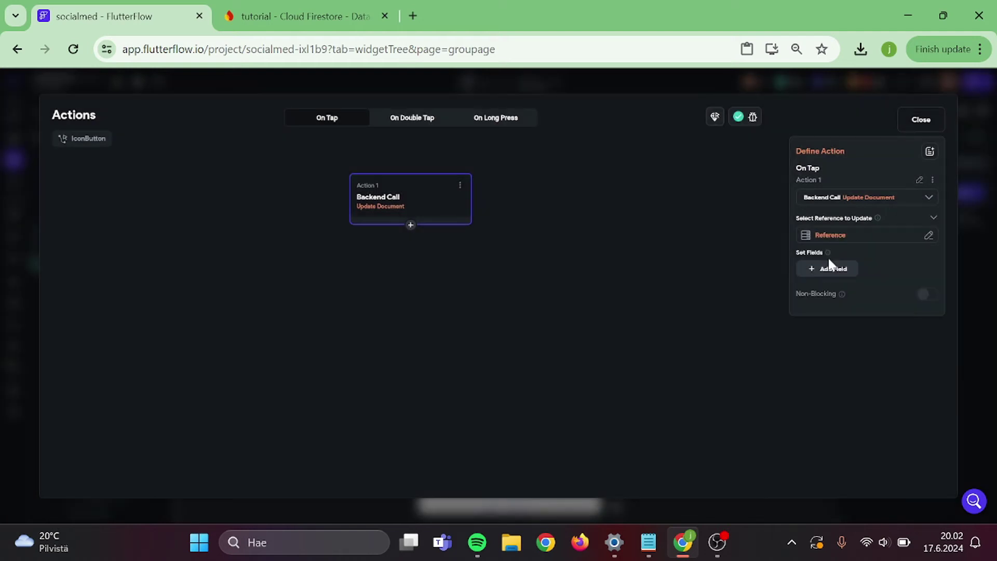
- Make the update remove groupappli Item from request_pending, then close the editor
left_click(835, 271)
left_click(925, 274)
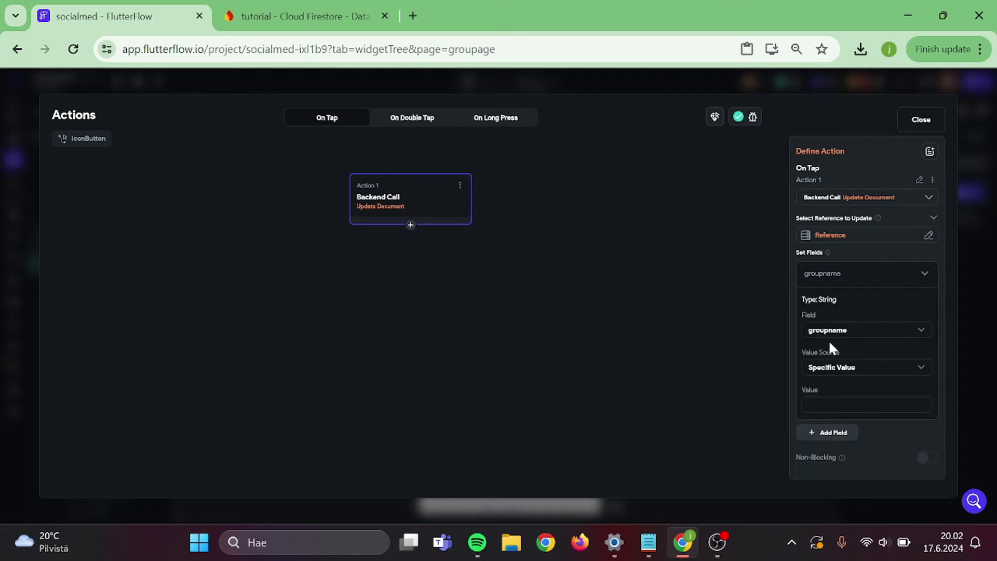
left_click(839, 335)
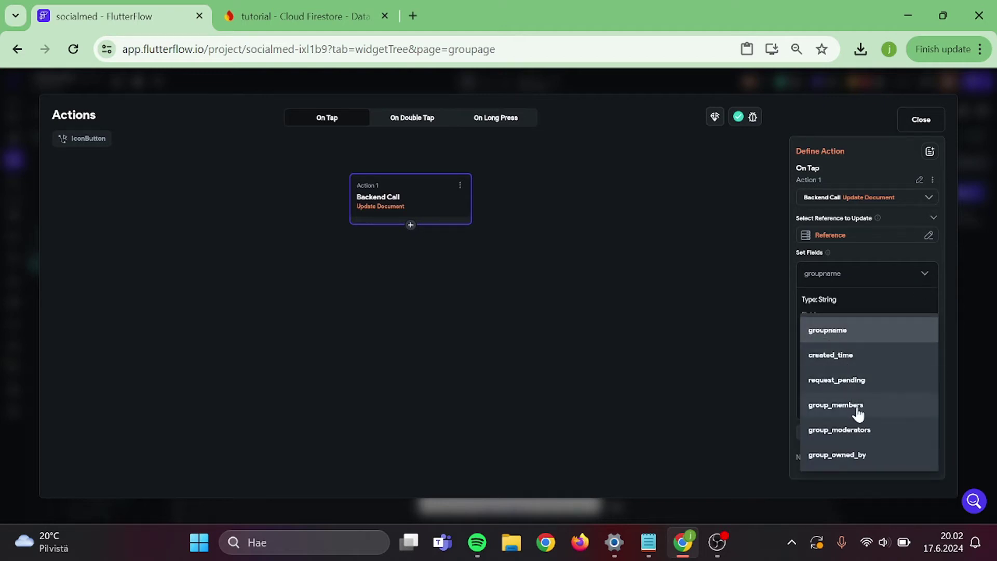
left_click(868, 380)
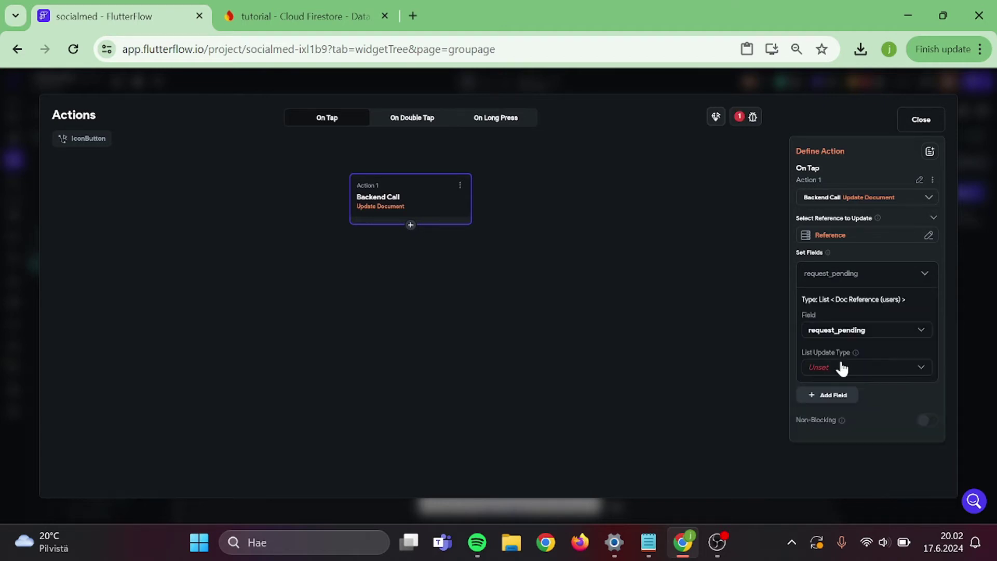
left_click(842, 367)
left_click(852, 394)
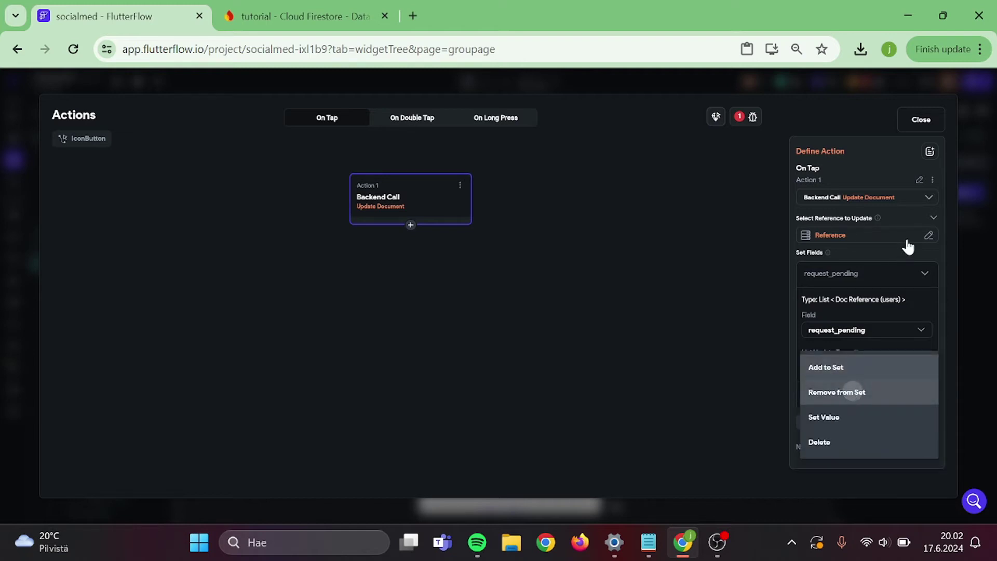
left_click(828, 396)
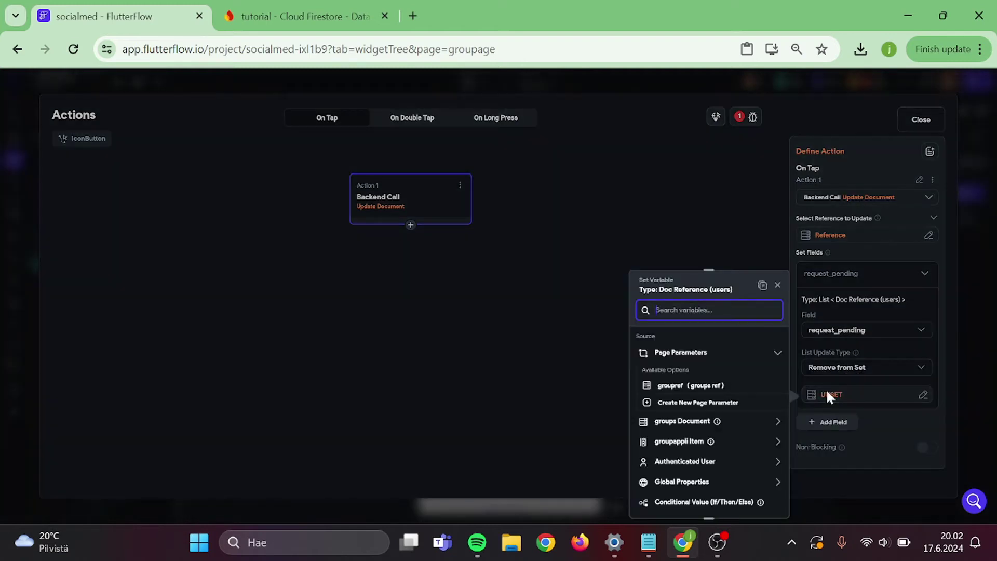
left_click(678, 441)
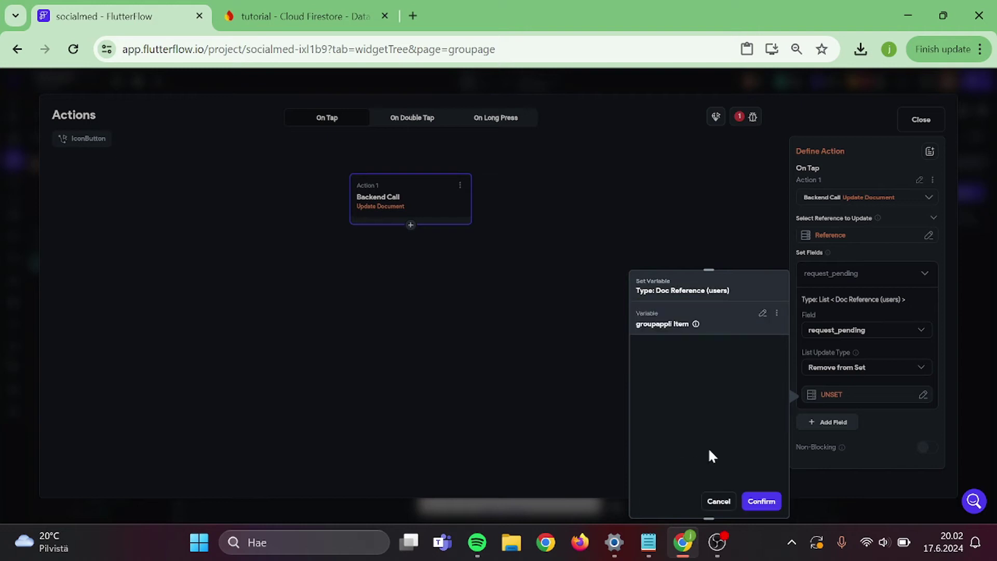
left_click(761, 500)
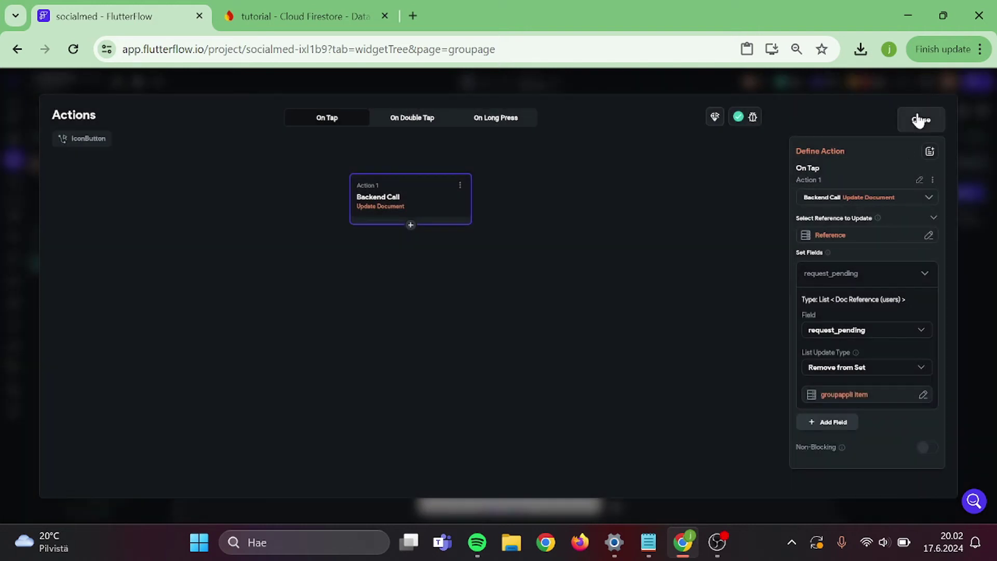
left_click(918, 120)
- Select the groupage posts ListView and give it a posts collection backend query
left_click(602, 285)
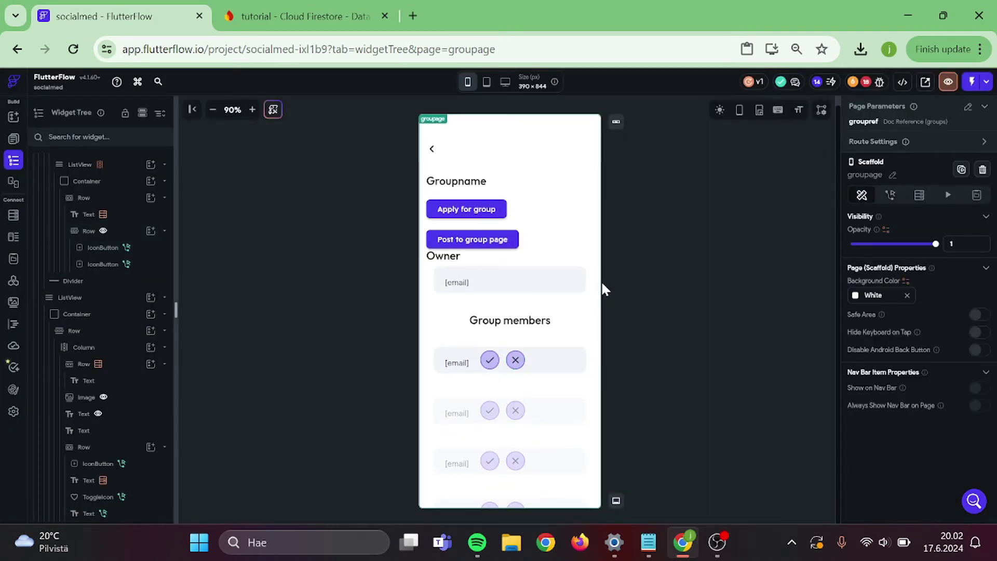
scroll(571, 353, "down", 5)
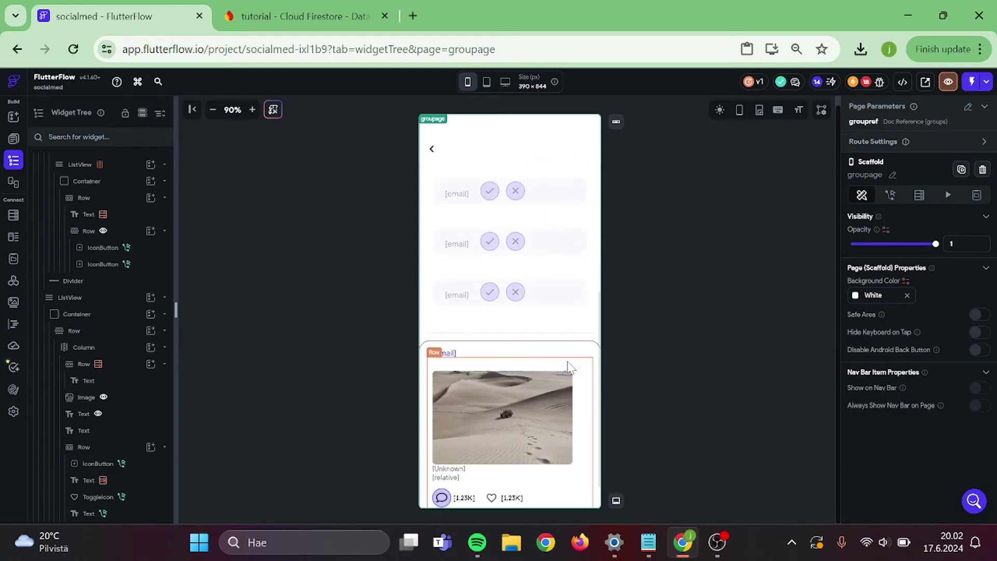
scroll(571, 363, "down", 1)
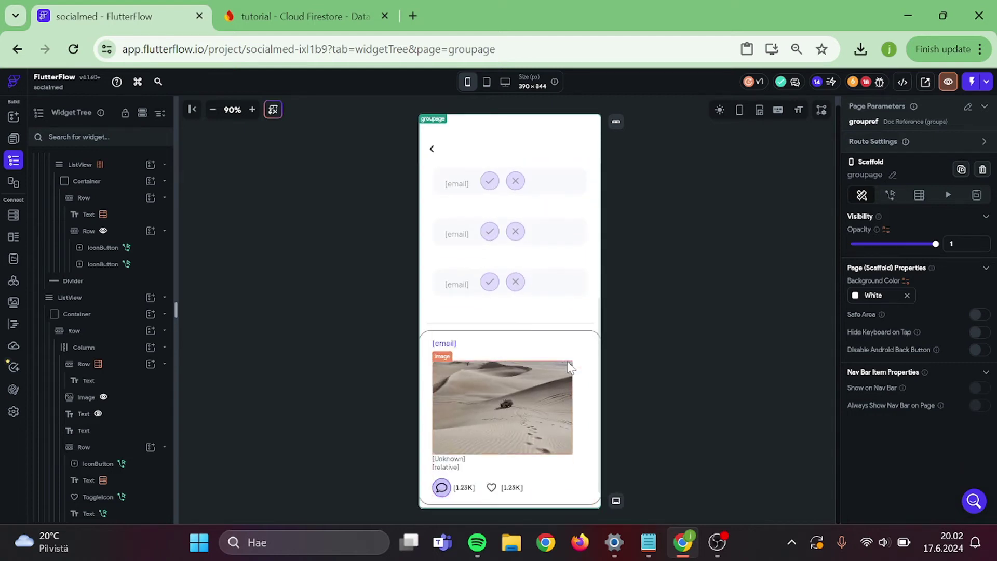
left_click(600, 338)
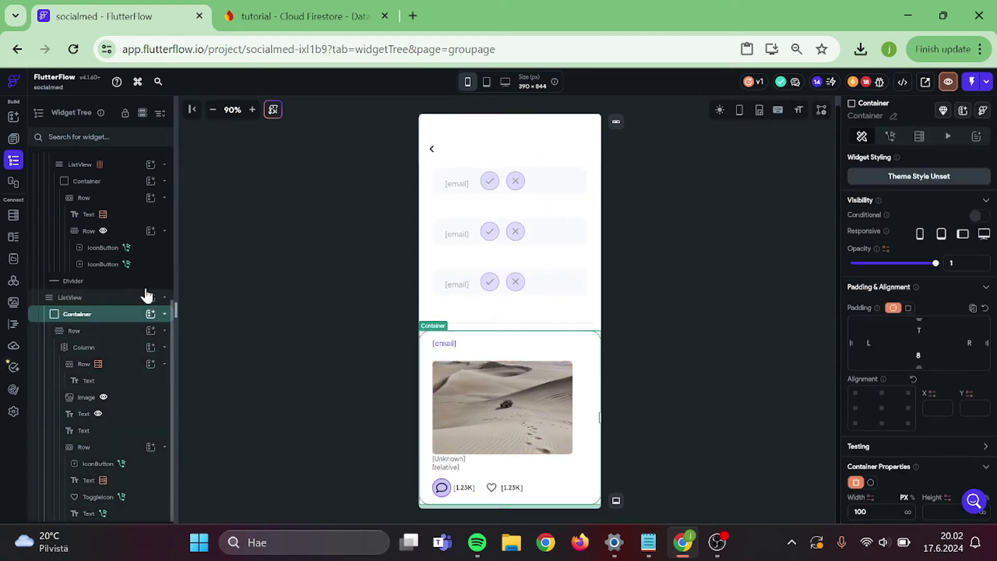
left_click(70, 297)
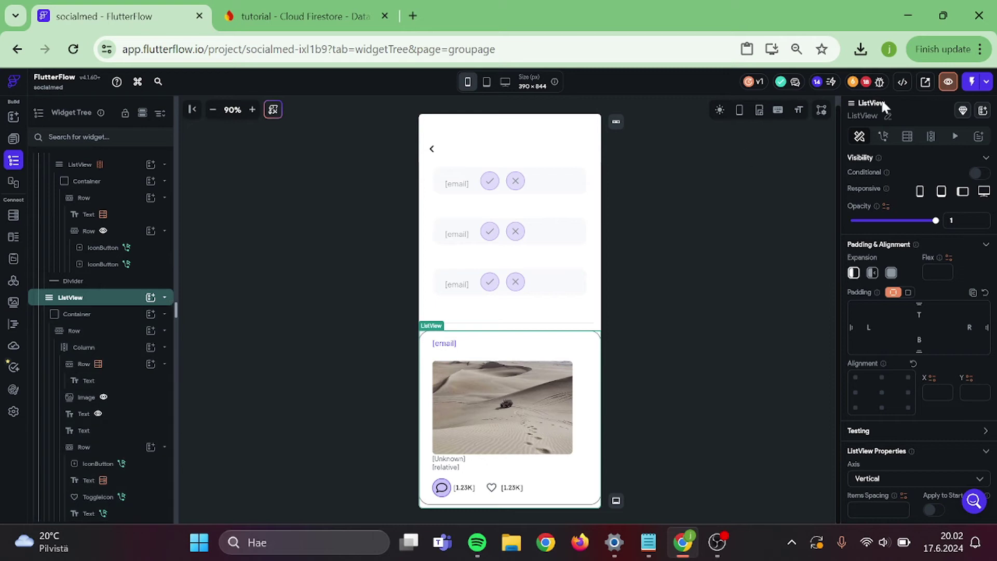
left_click(907, 137)
left_click(864, 161)
left_click(766, 165)
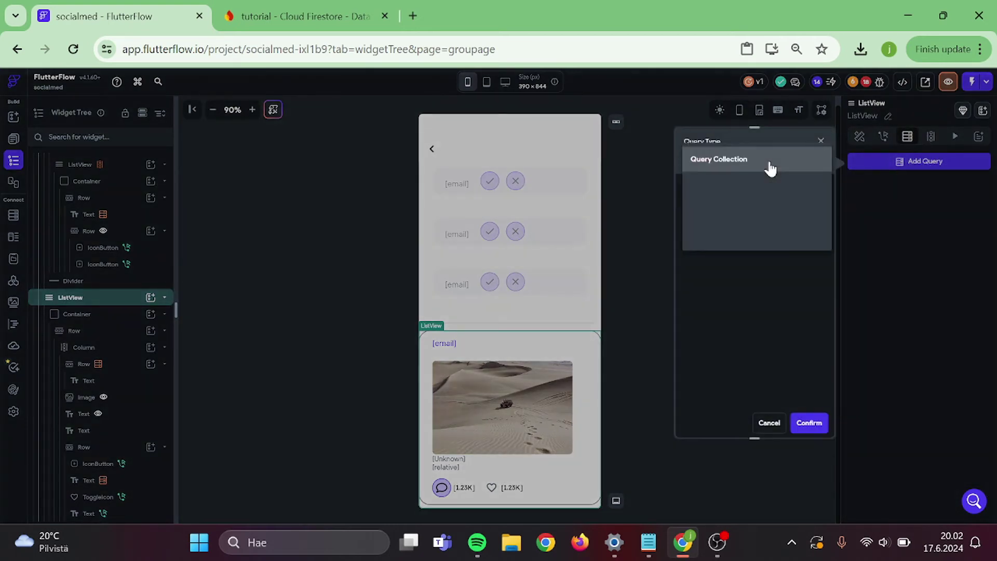
left_click(768, 165)
left_click(722, 226)
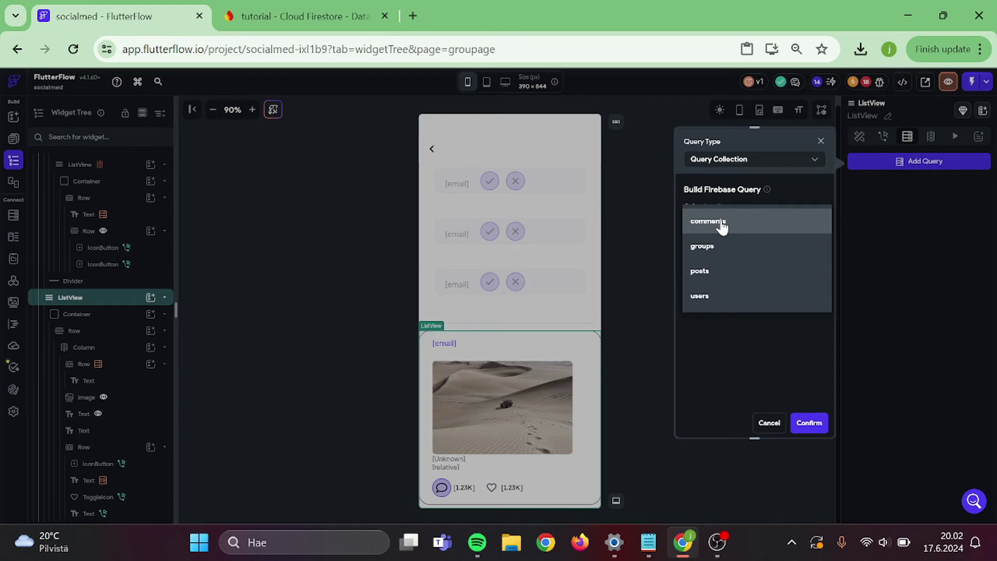
left_click(710, 272)
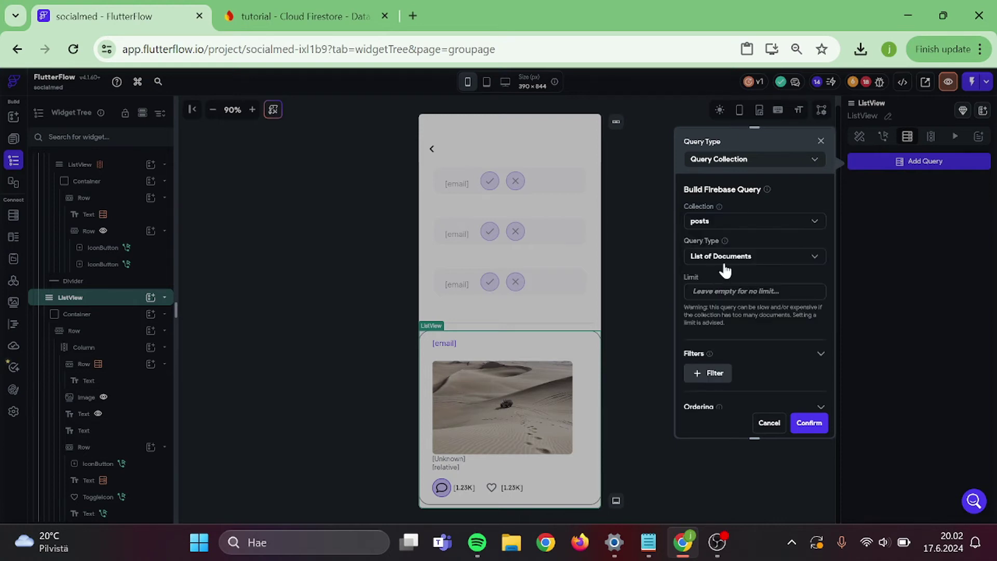
- Filter the posts query so group_reference equals the group's Reference
scroll(724, 269, "down", 3)
left_click(719, 227)
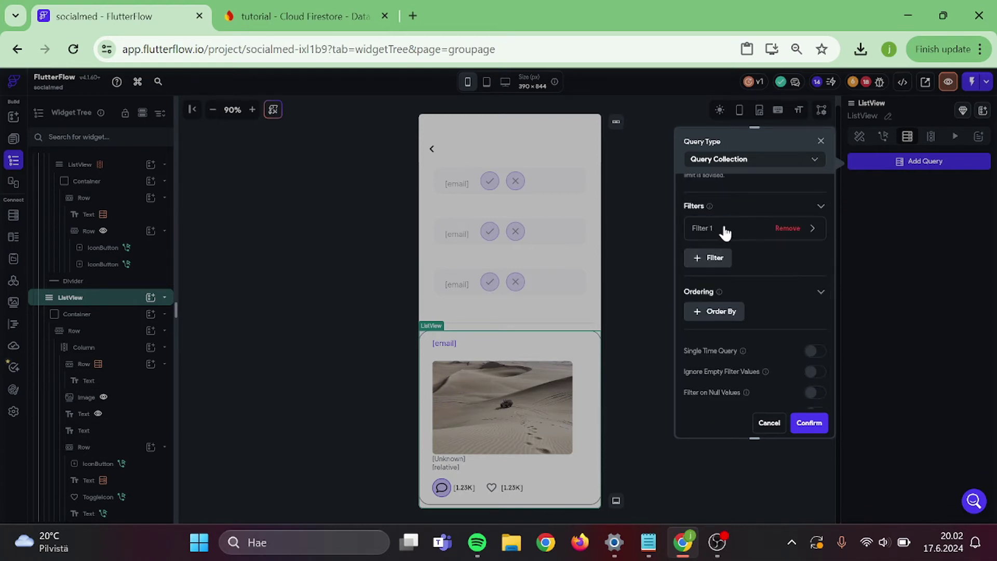
left_click(723, 229)
left_click(723, 272)
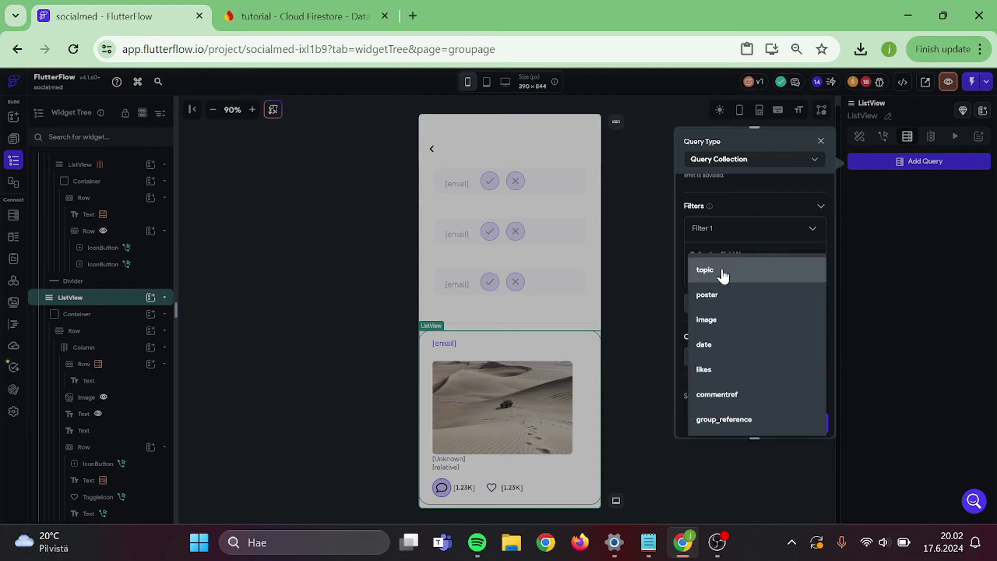
left_click(725, 420)
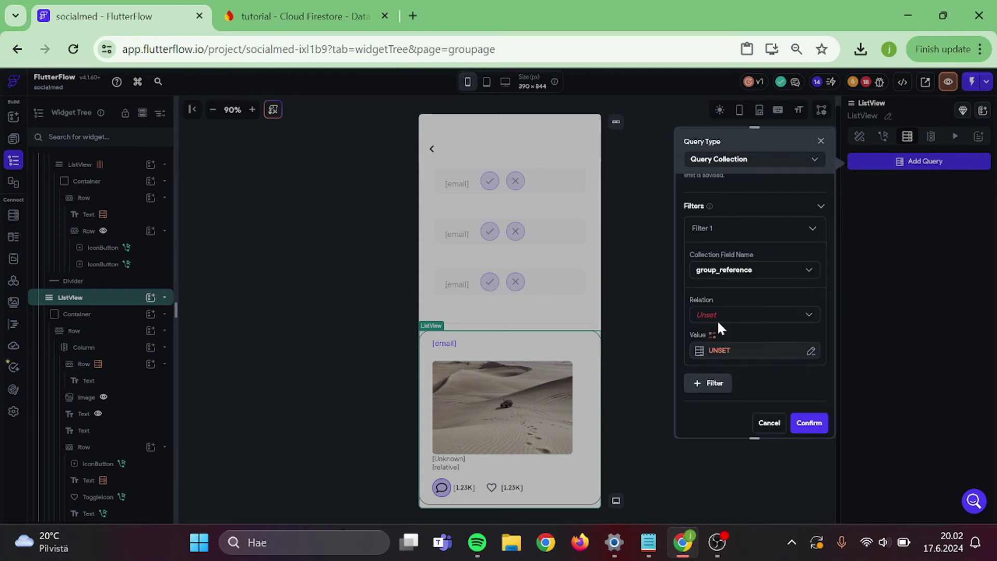
left_click(719, 319)
left_click(719, 317)
left_click(721, 347)
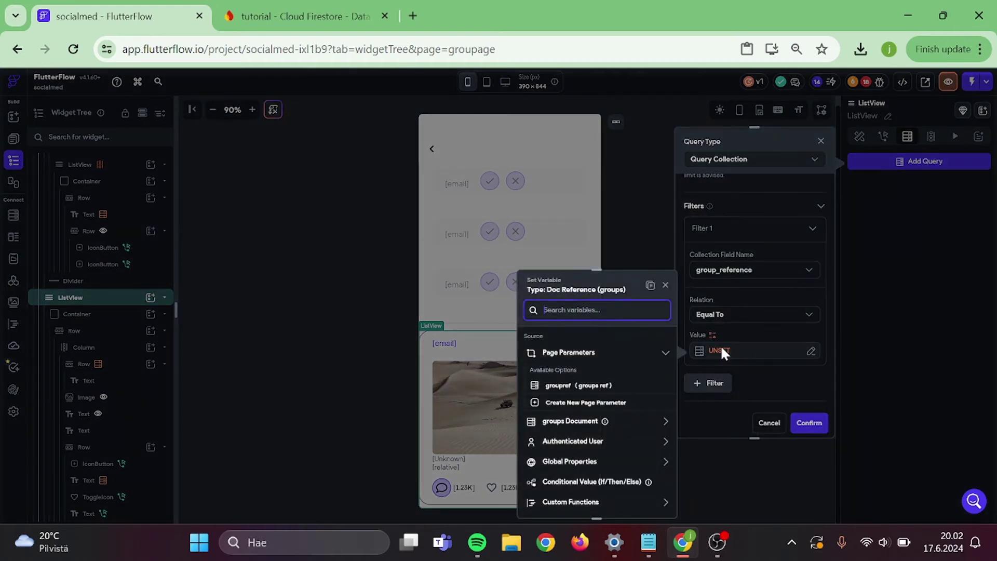
left_click(571, 421)
scroll(574, 424, "down", 2)
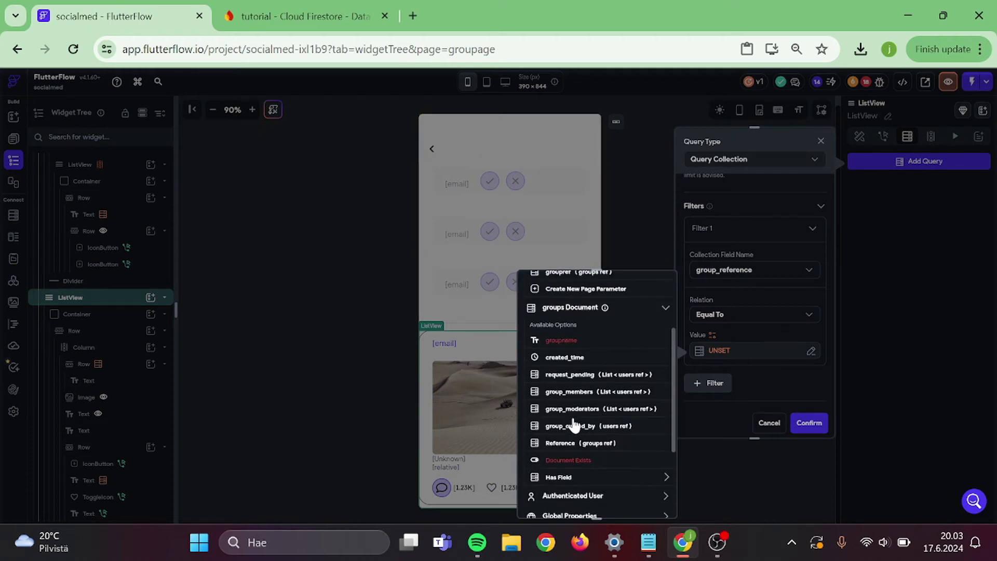
left_click(593, 442)
left_click(648, 500)
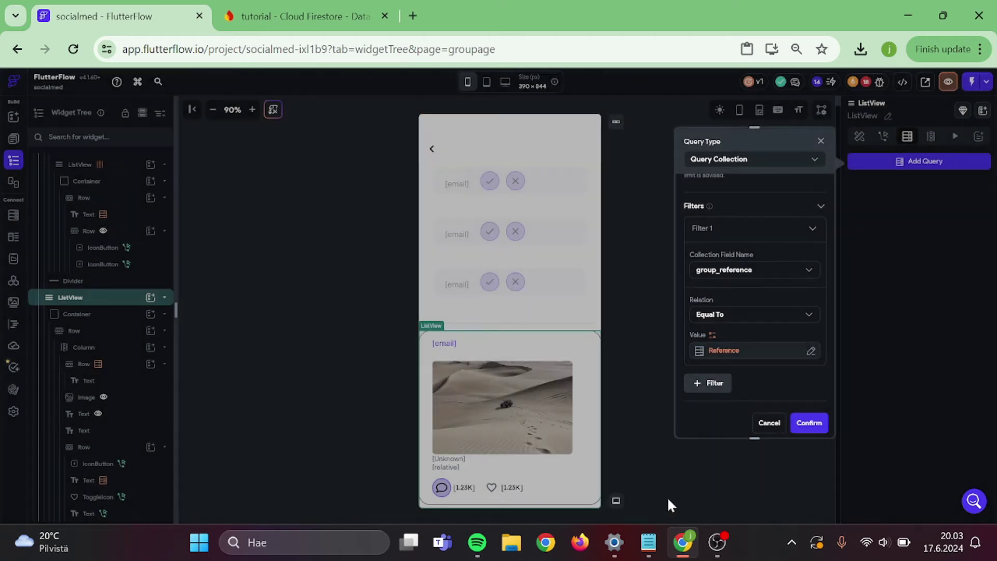
- Order the posts by date, decreasing, and confirm the query
scroll(785, 353, "down", 3)
left_click(714, 280)
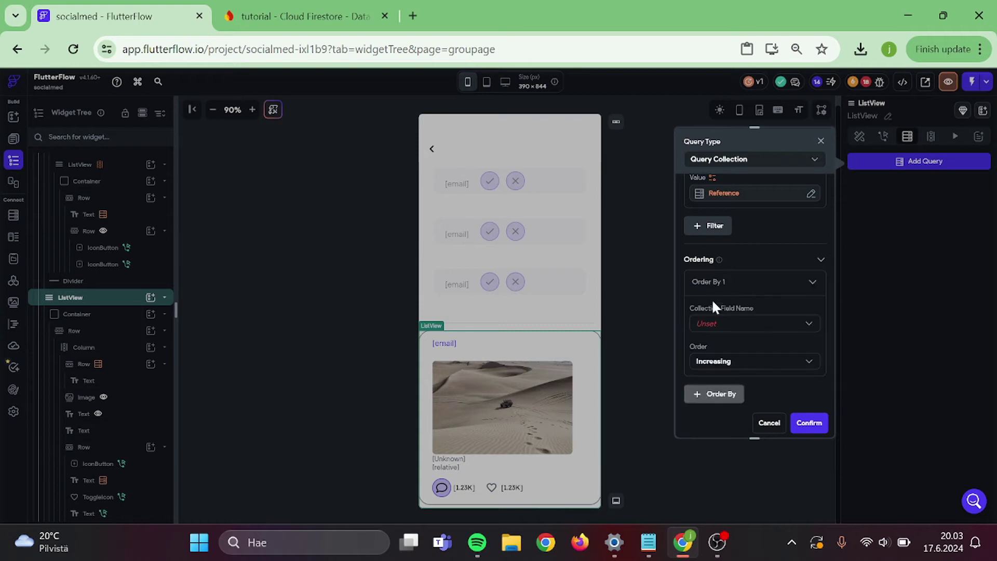
left_click(708, 329)
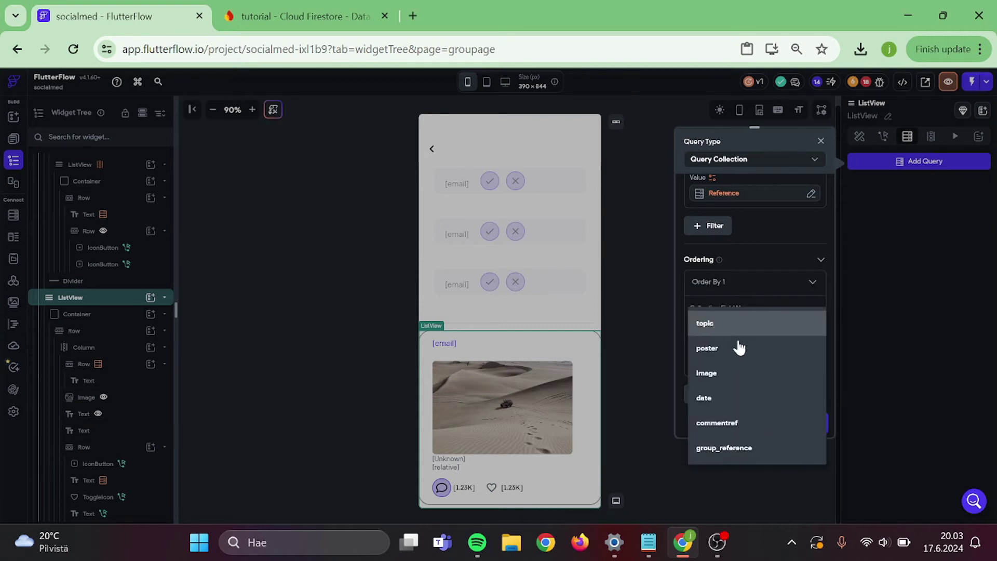
left_click(734, 398)
left_click(736, 362)
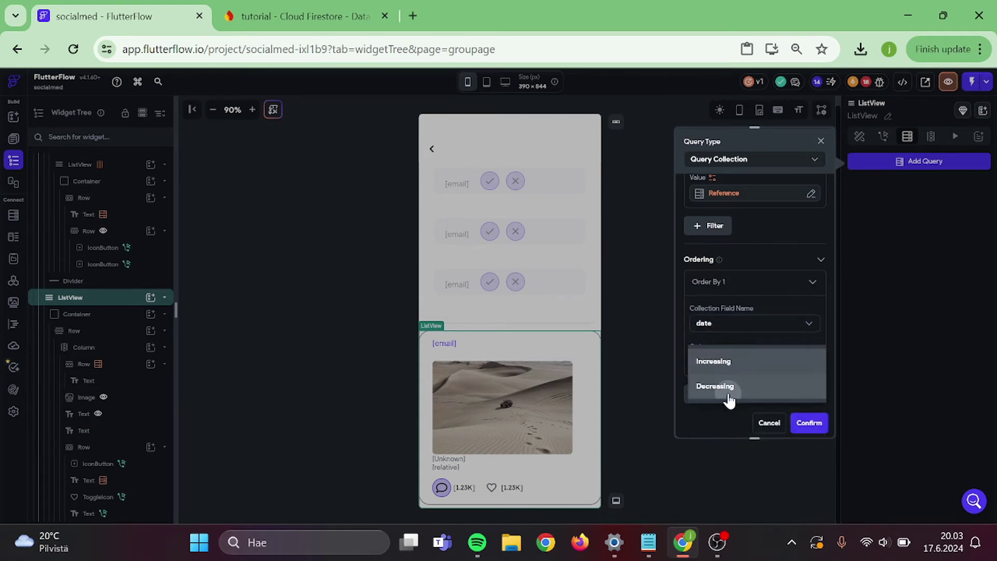
left_click(727, 385)
left_click(808, 424)
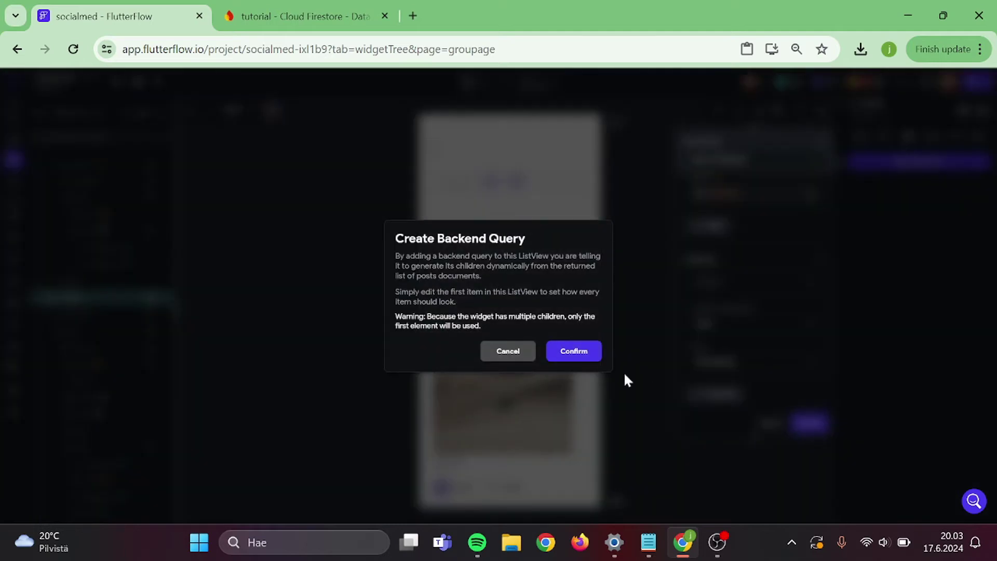
left_click(575, 352)
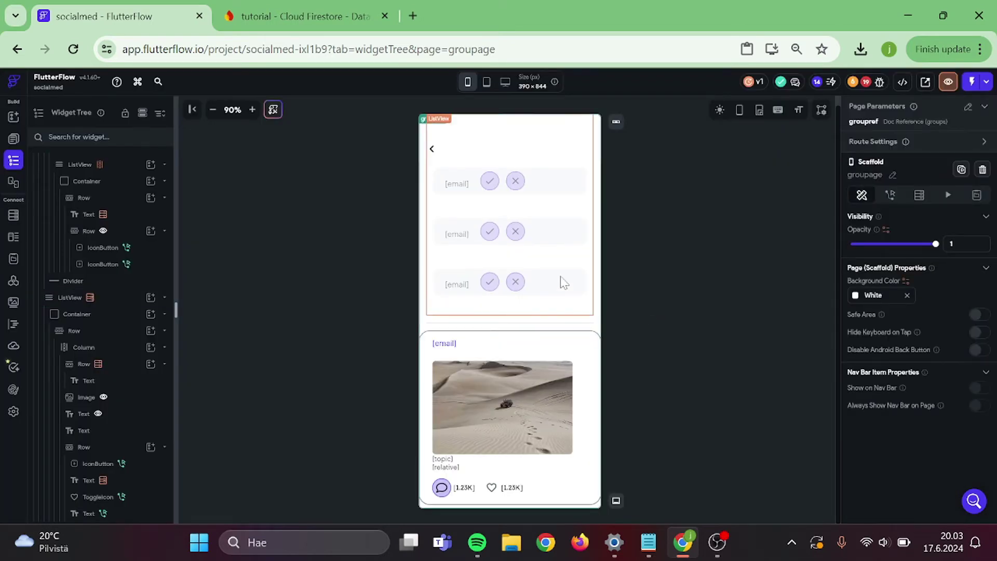
- Switch to the HomePage, review the feed's posts query, and select the post card container
scroll(559, 276, "down", 5)
scroll(492, 260, "up", 5)
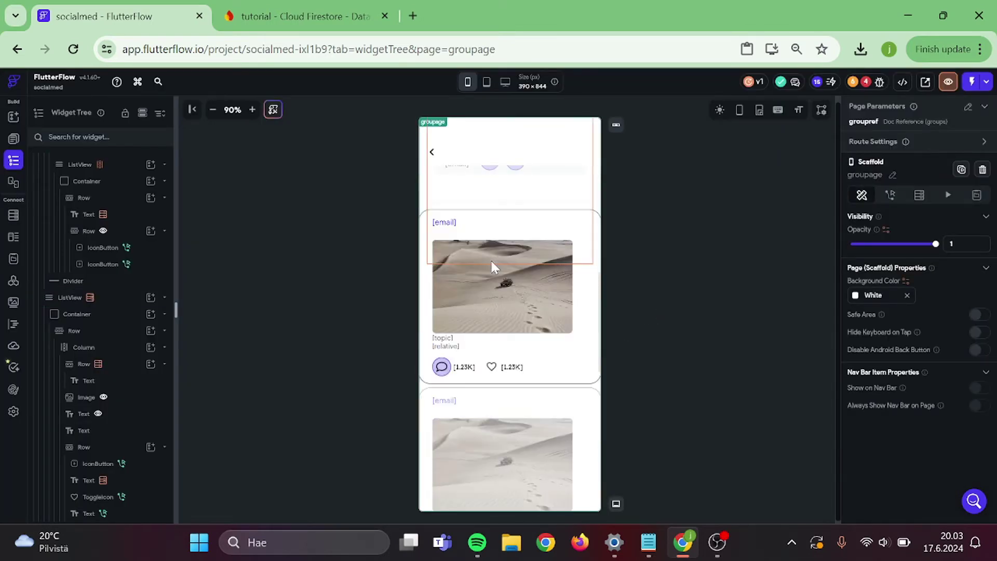
left_click(14, 138)
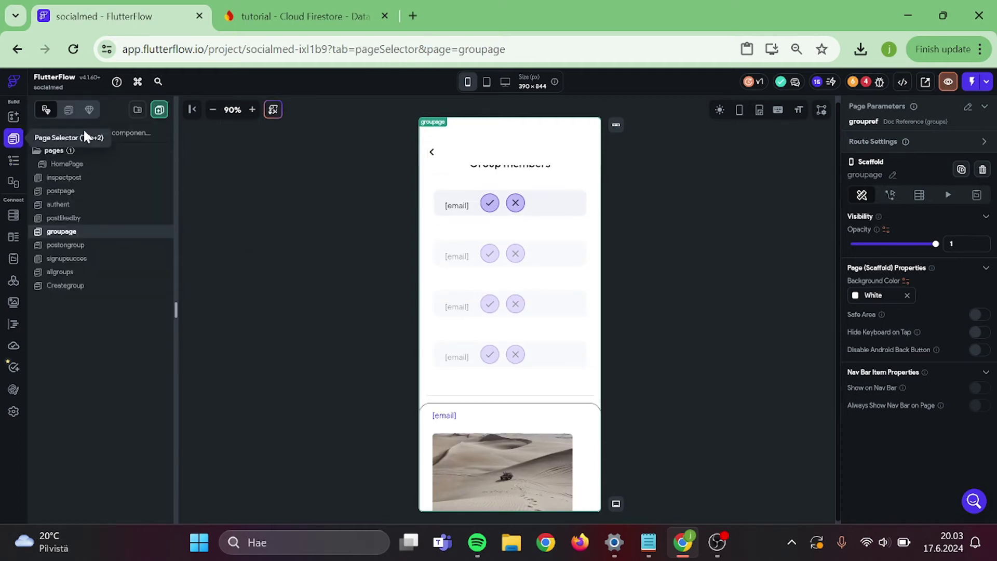
left_click(83, 163)
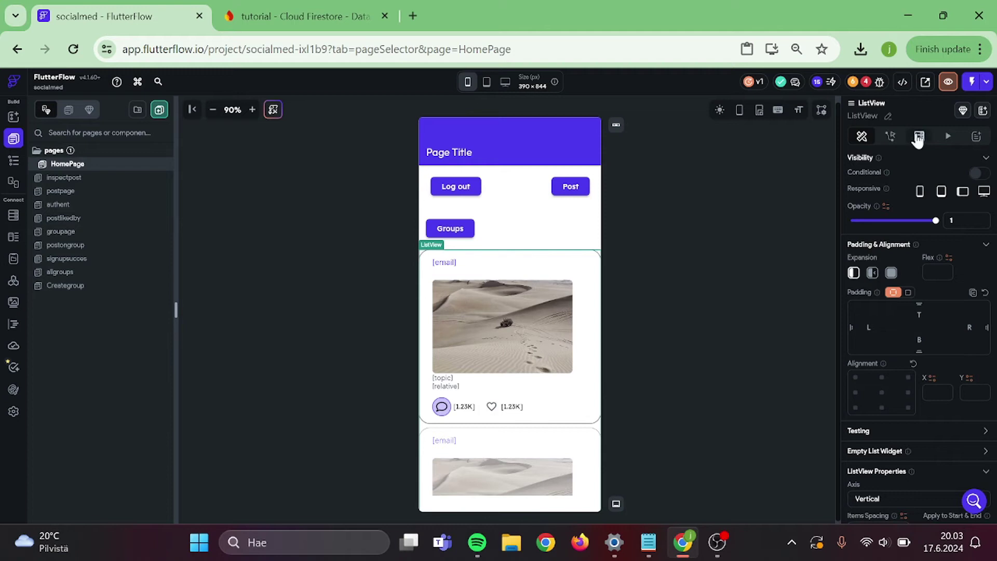
left_click(918, 137)
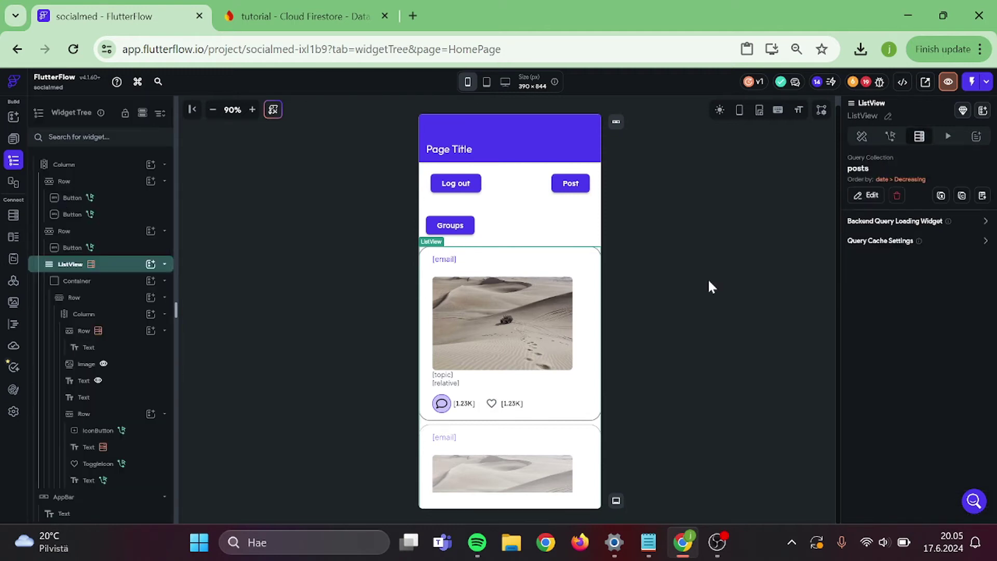
left_click(709, 283)
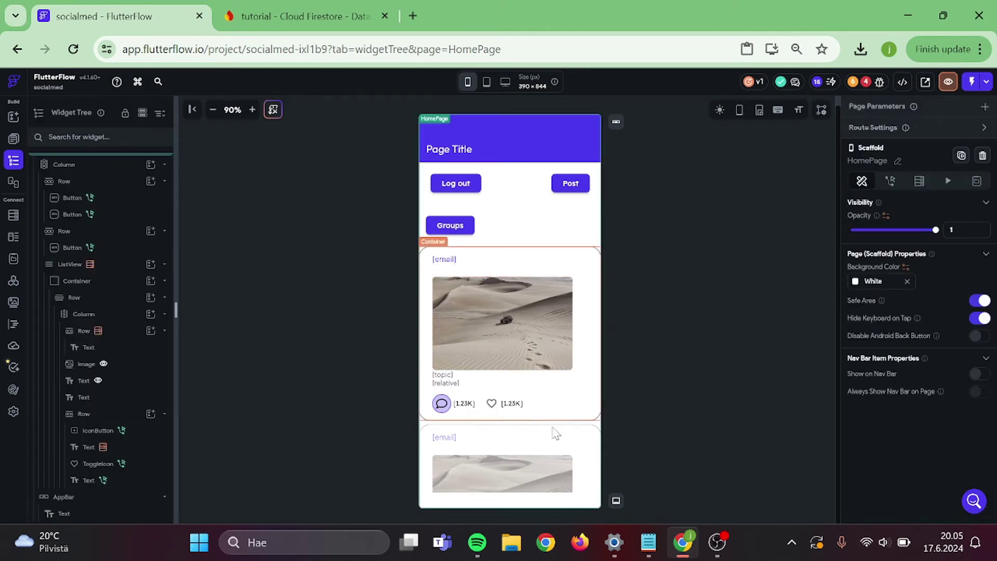
right_click(565, 460)
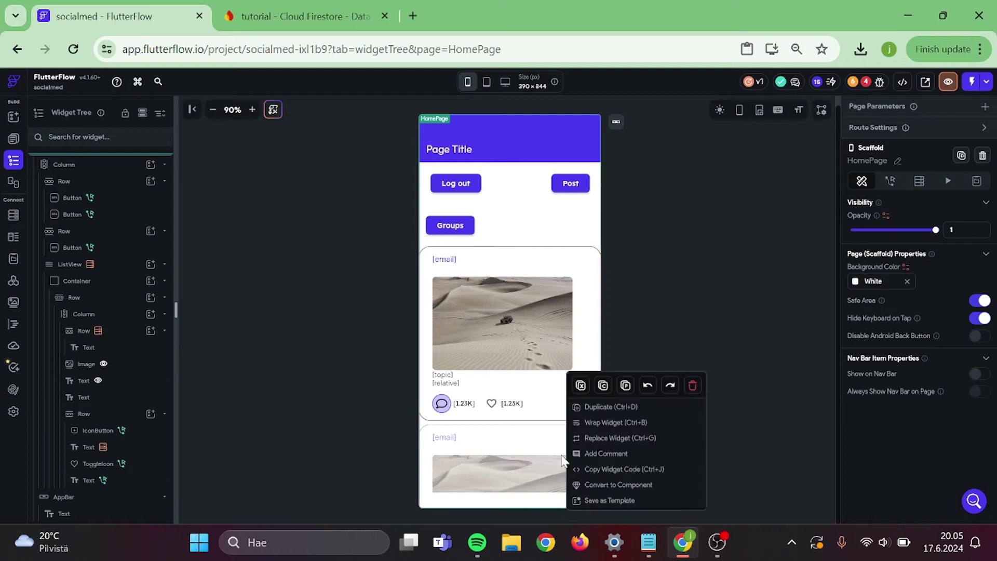
left_click(521, 455)
left_click(521, 456)
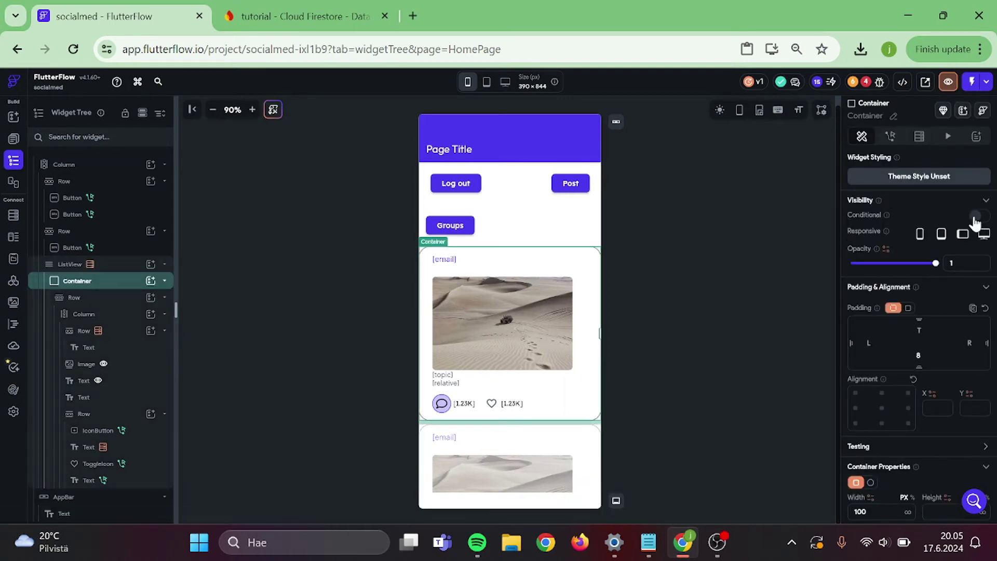
- Make the container visible only when the post's group_reference Is Not Set
left_click(867, 228)
left_click(871, 238)
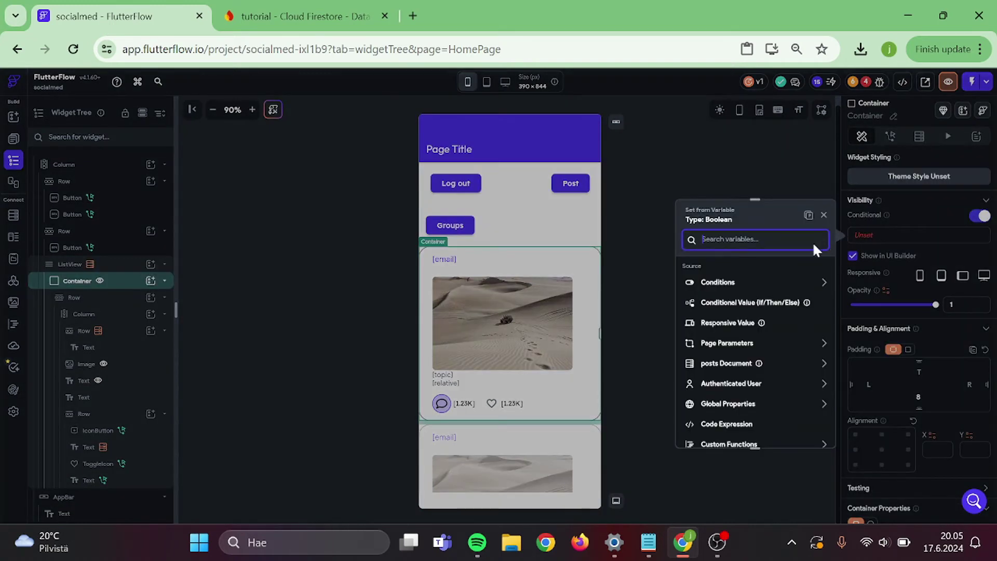
left_click(779, 284)
left_click(746, 313)
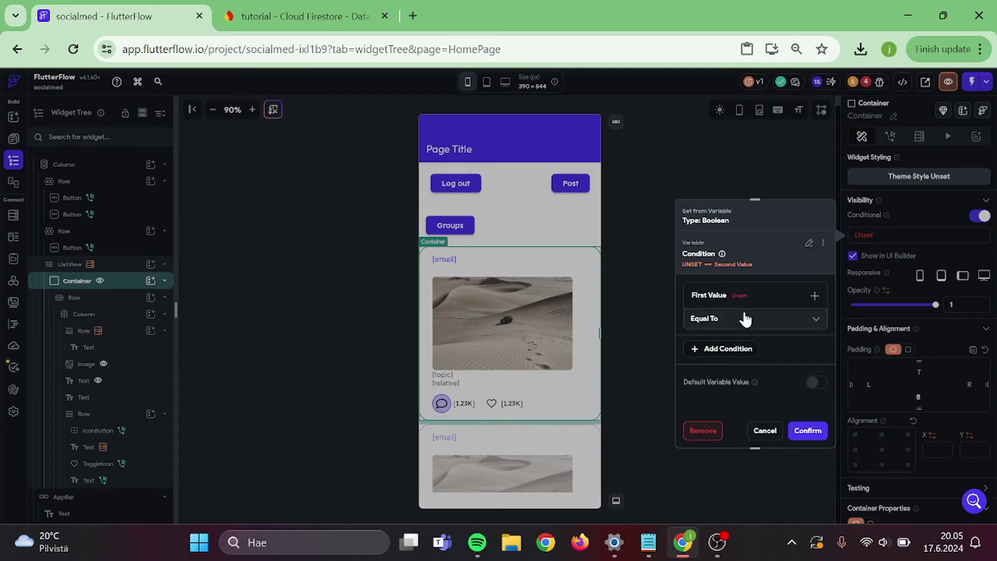
left_click(726, 296)
left_click(731, 318)
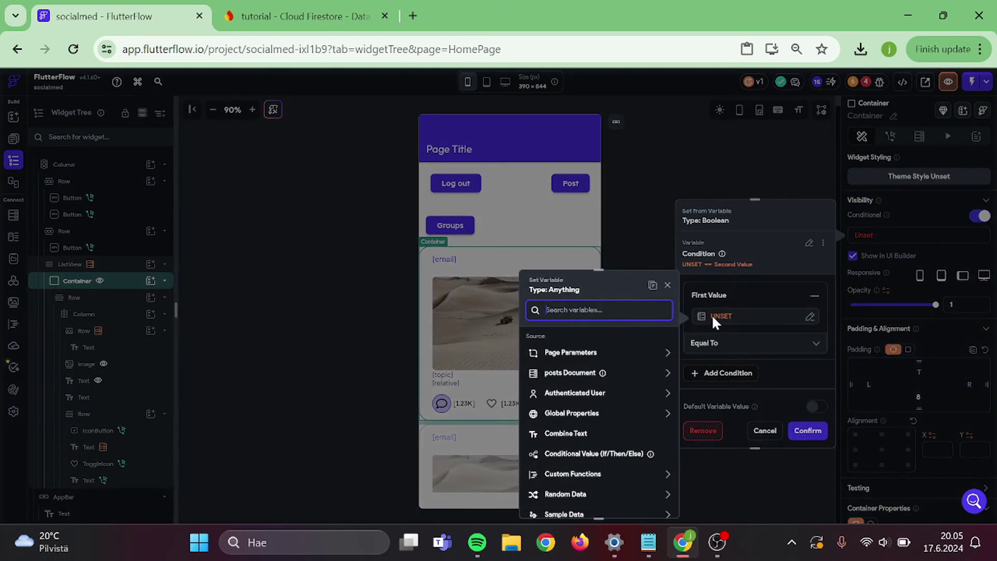
left_click(584, 370)
scroll(586, 375, "down", 3)
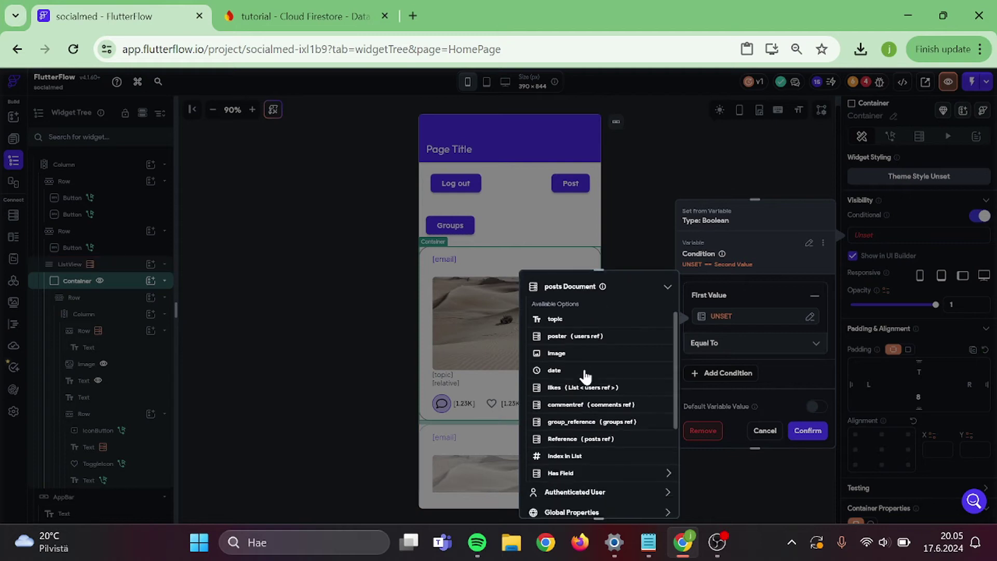
left_click(597, 421)
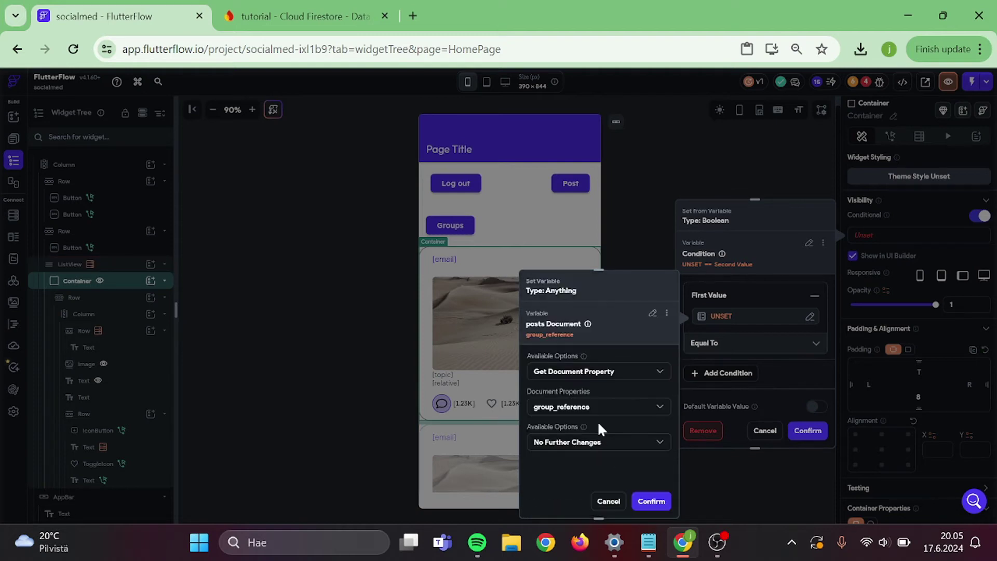
left_click(651, 501)
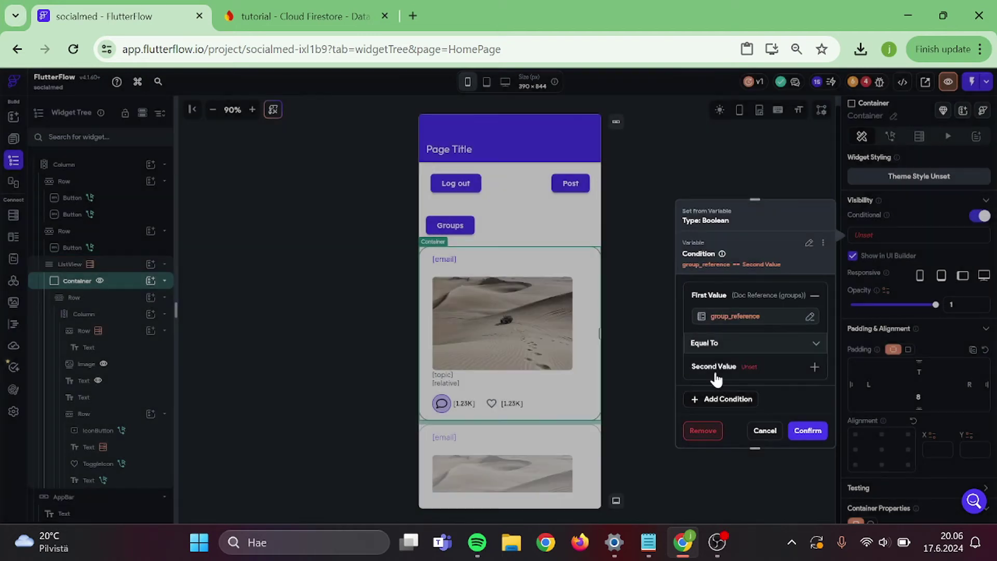
left_click(719, 355)
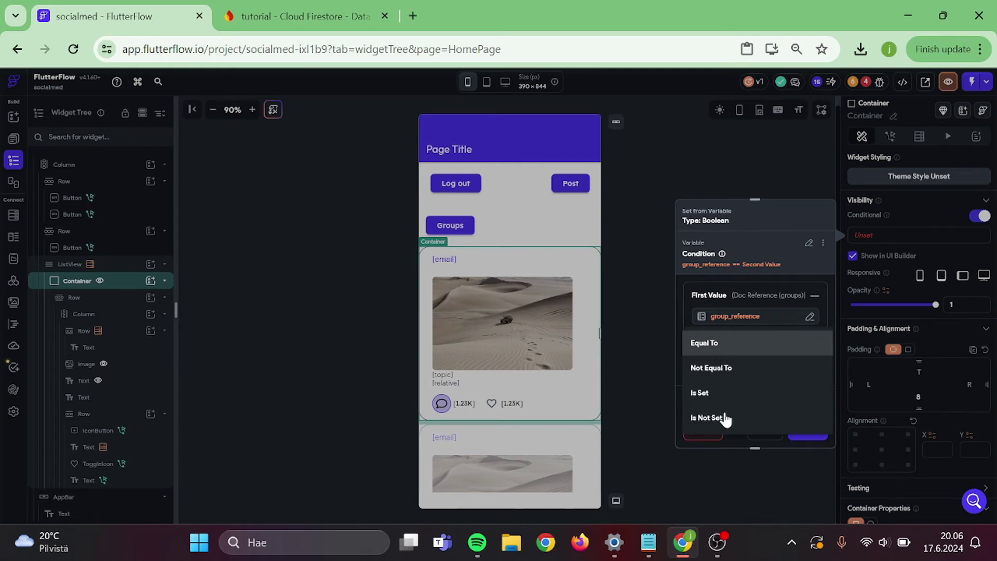
left_click(724, 418)
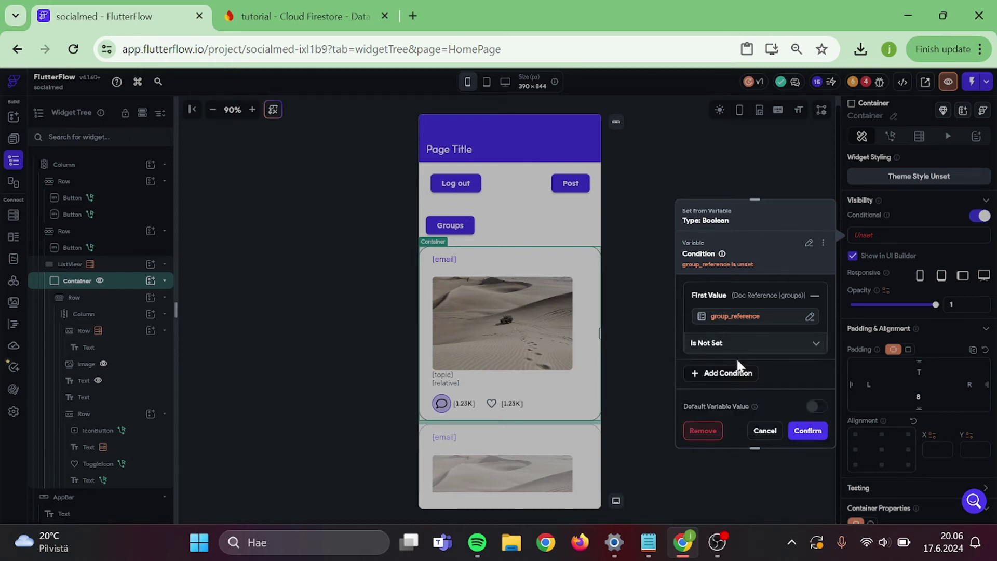
left_click(805, 431)
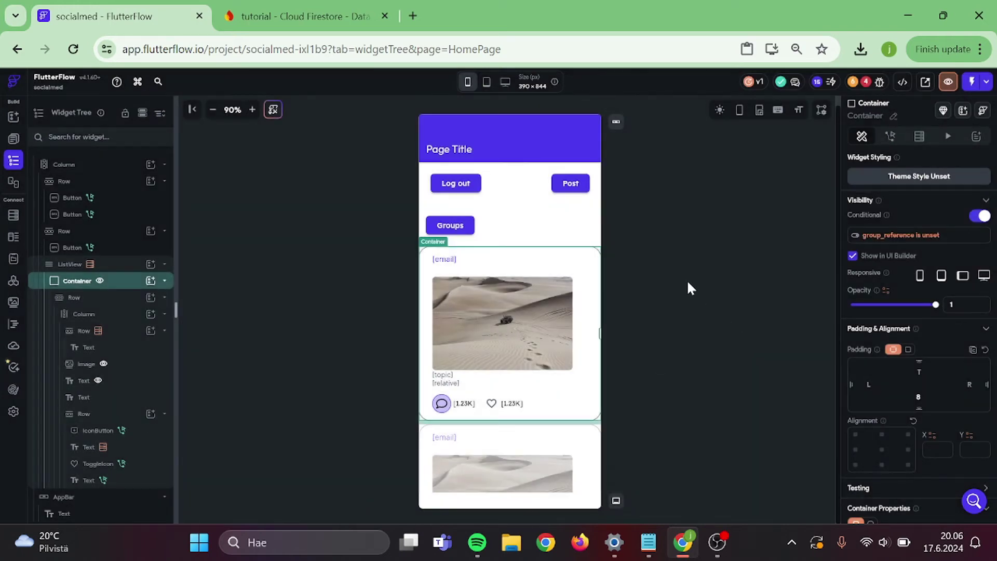
left_click(14, 139)
- Open the groupage page and select its posts ListView
left_click(93, 234)
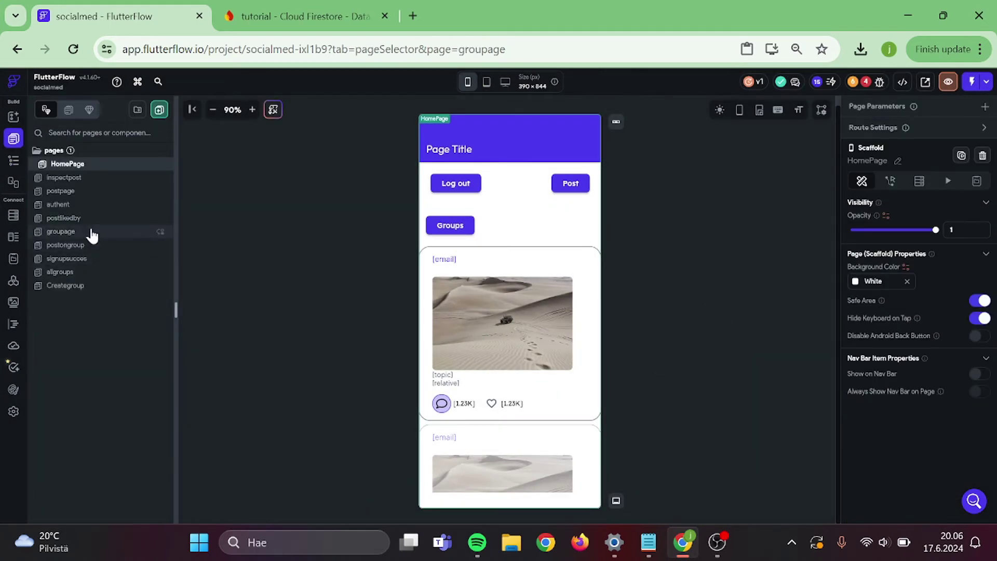
scroll(489, 379, "down", 5)
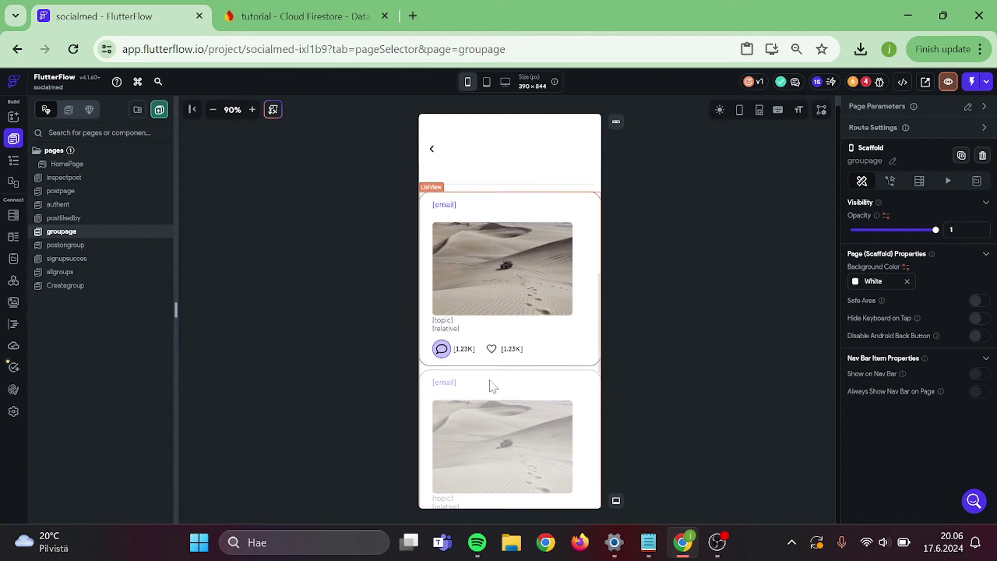
scroll(492, 385, "up", 10)
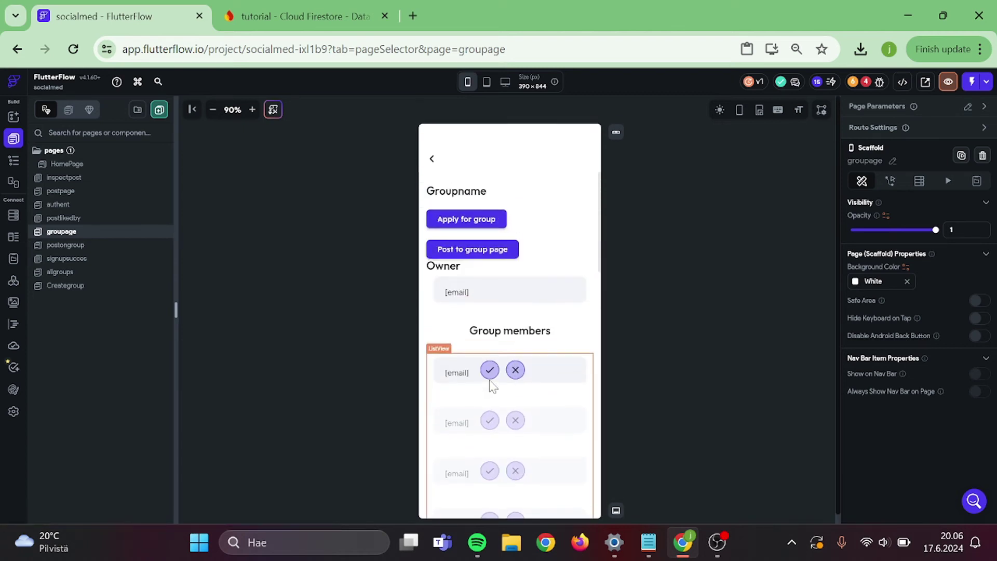
left_click(453, 444)
scroll(452, 443, "down", 3)
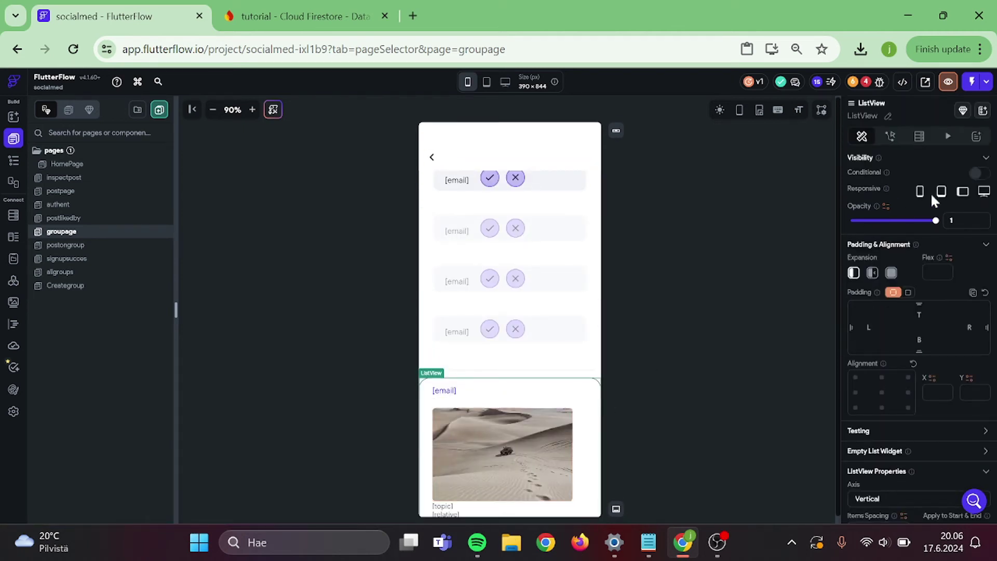
- Give the list a single-condition visibility rule on group_members List Contains Item
left_click(979, 173)
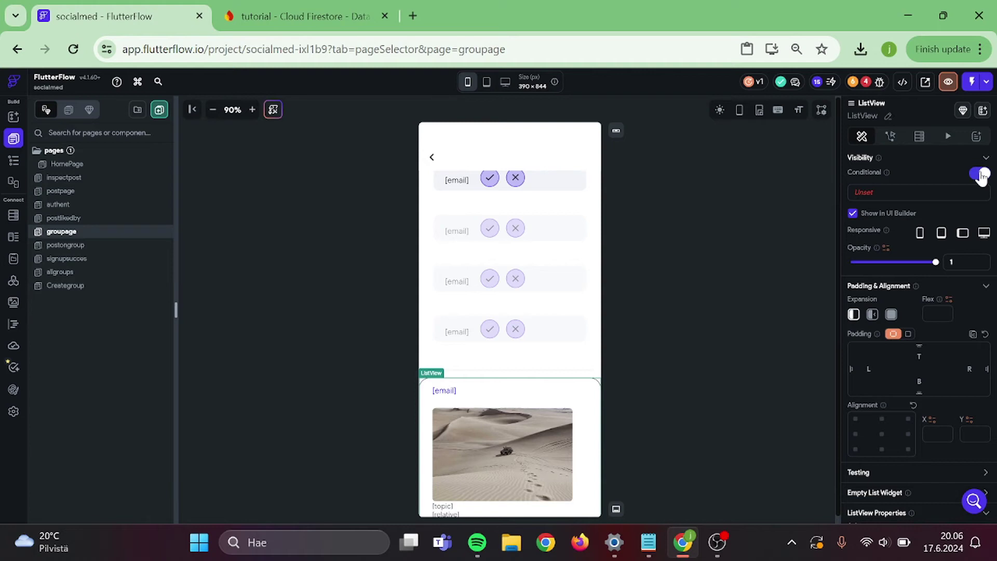
left_click(885, 199)
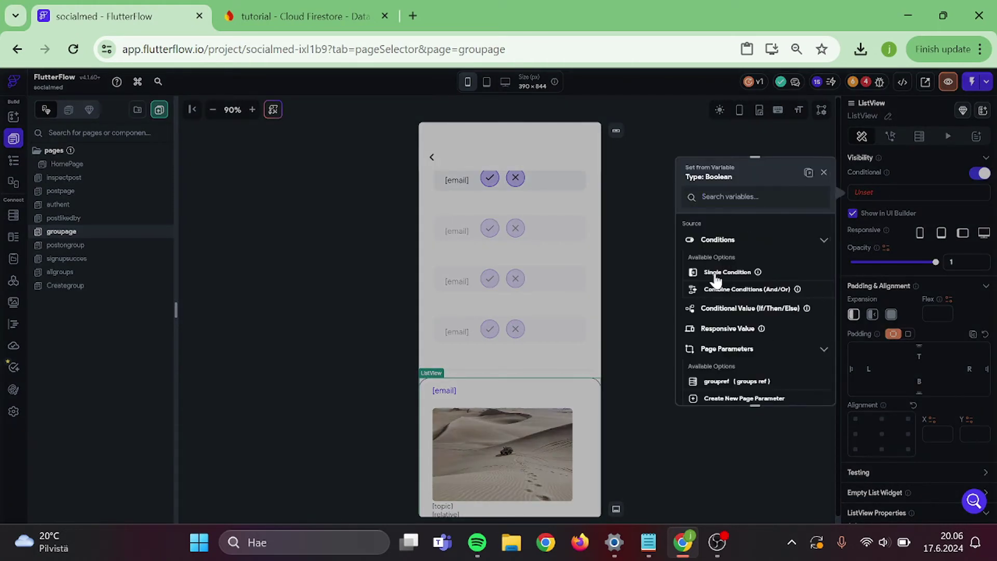
left_click(716, 274)
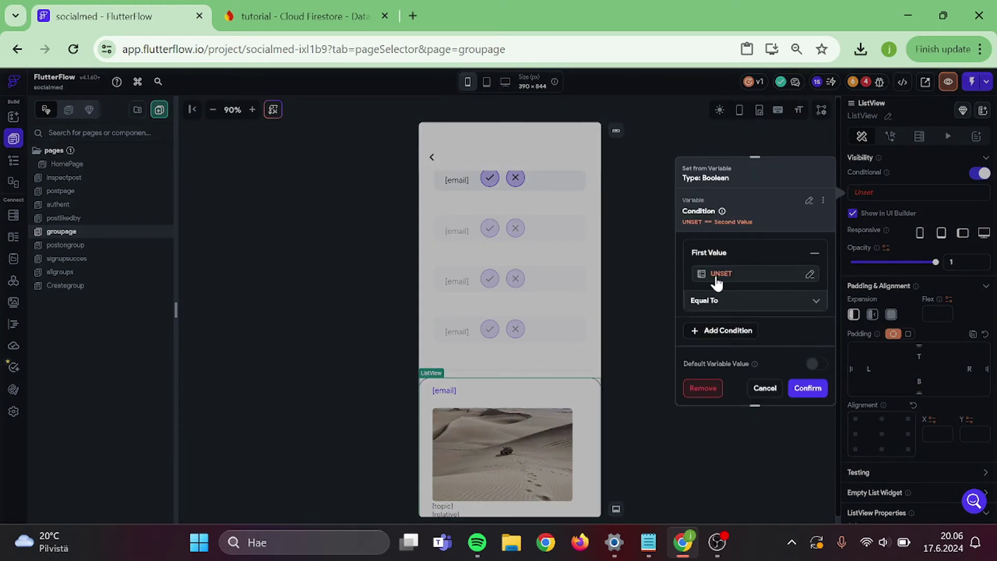
left_click(717, 276)
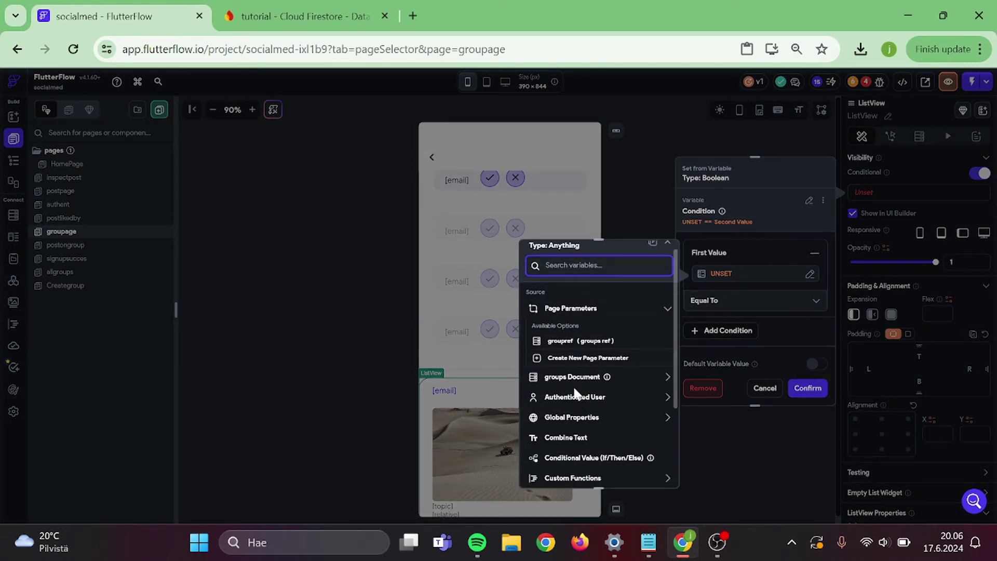
left_click(575, 378)
scroll(618, 418, "down", 3)
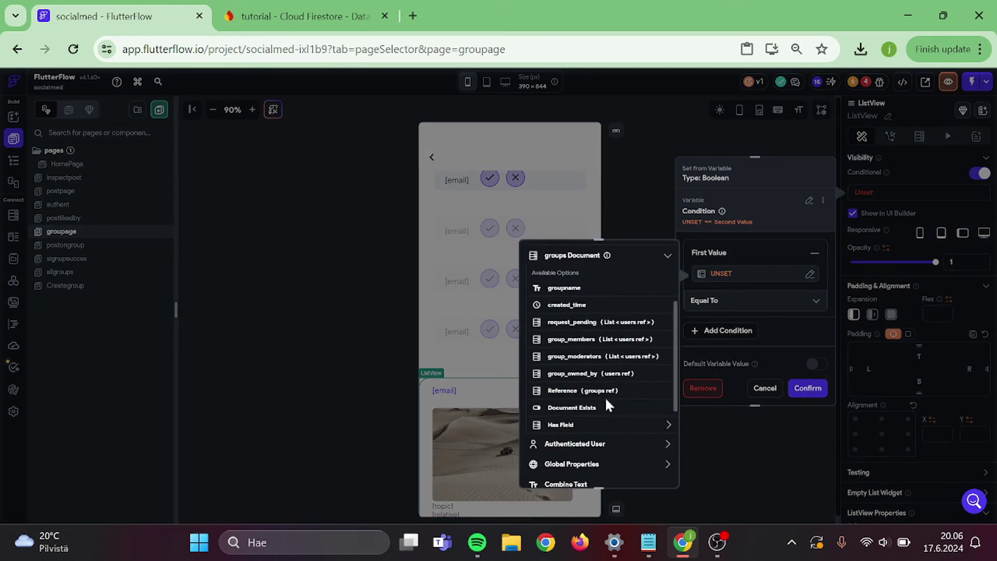
left_click(571, 339)
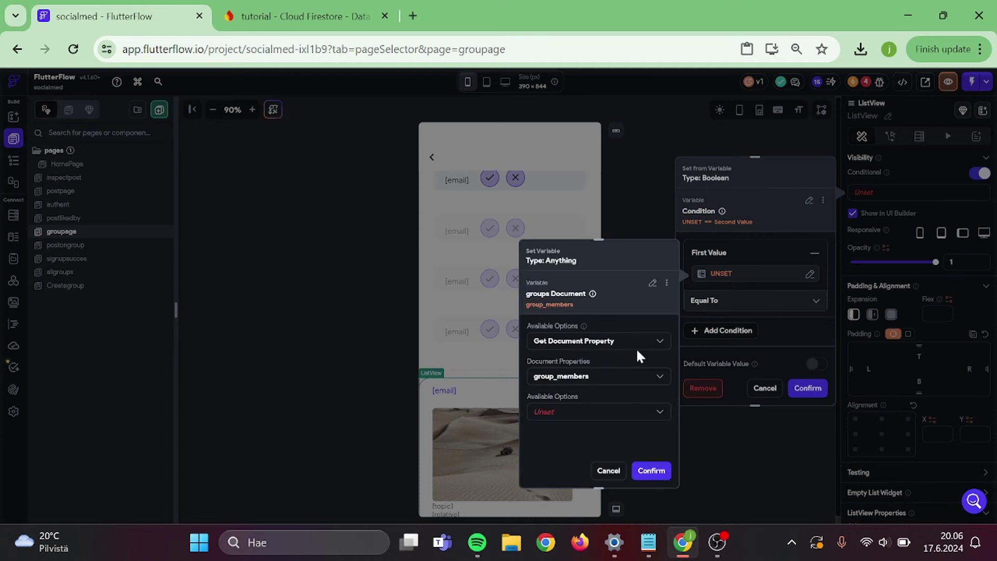
left_click(594, 413)
left_click(596, 307)
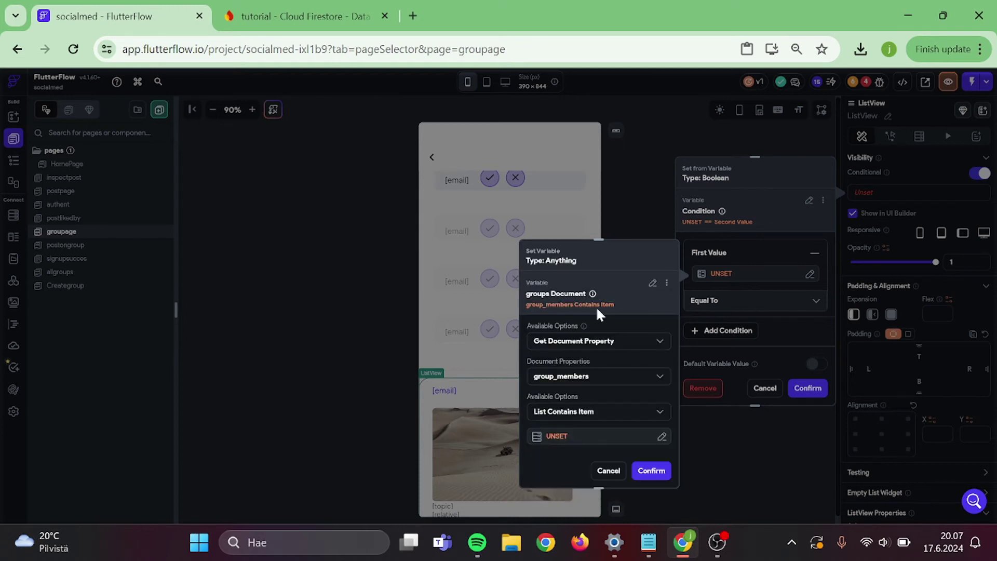
- Use the authenticated user's reference as the item to find in group_members
left_click(544, 433)
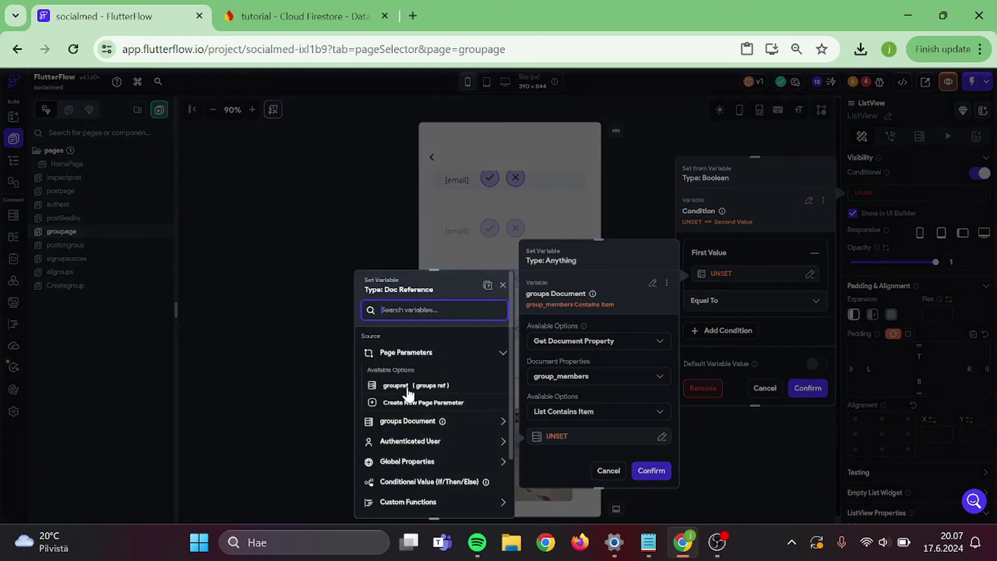
left_click(399, 441)
scroll(399, 442, "down", 5)
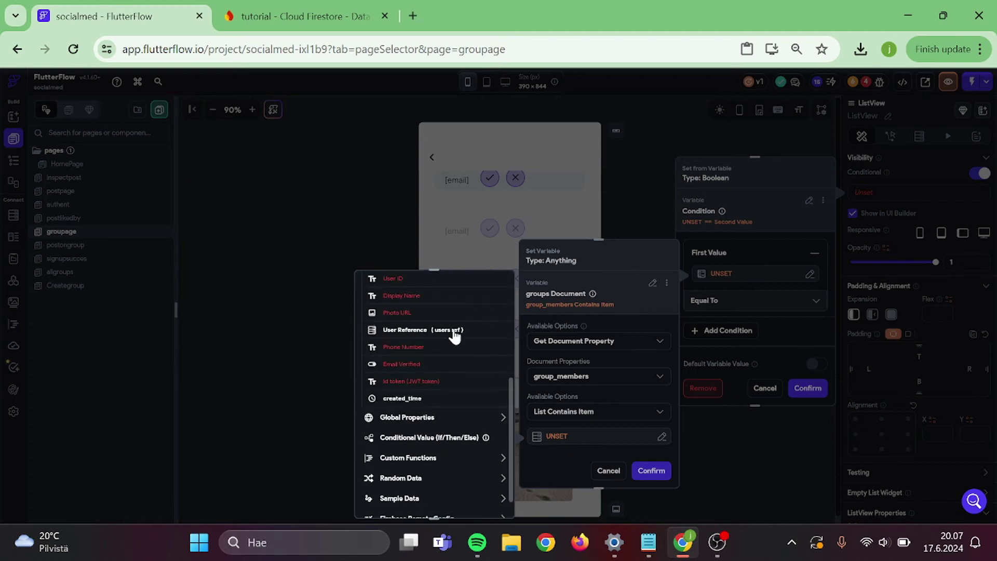
left_click(423, 330)
left_click(487, 501)
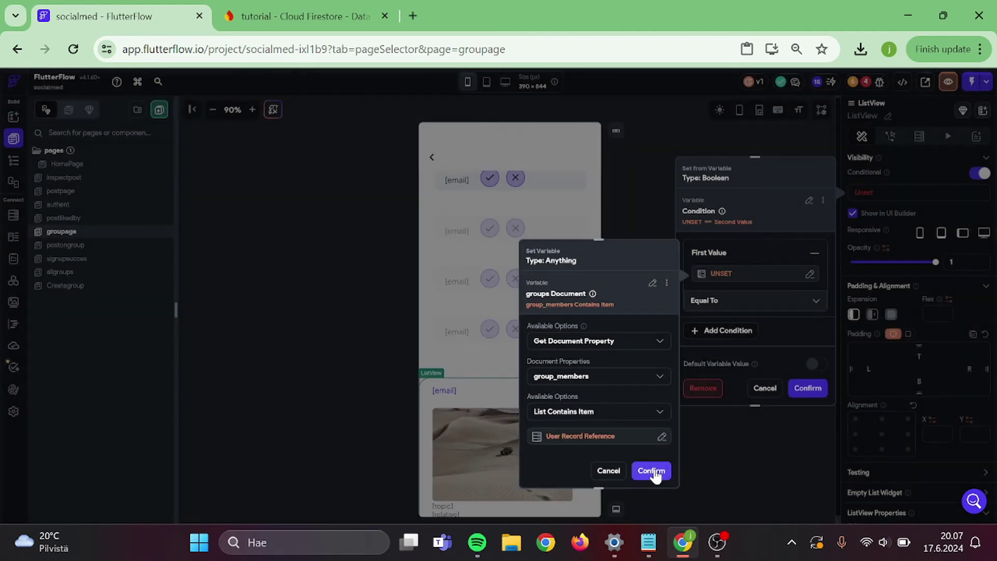
left_click(651, 470)
- Compare the membership result Equal To True and confirm the visibility condition
left_click(742, 324)
scroll(740, 327, "down", 2)
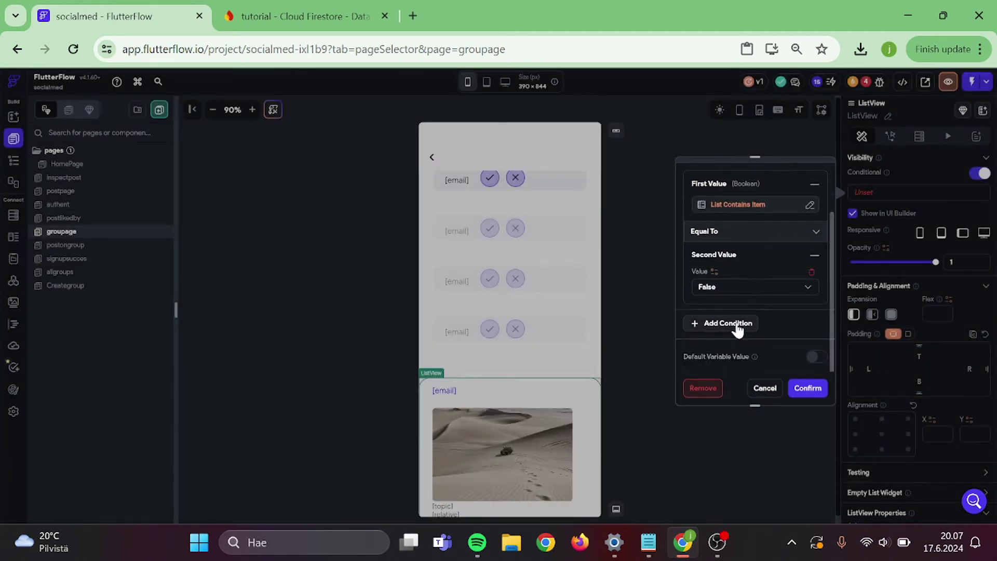
left_click(723, 297)
left_click(729, 265)
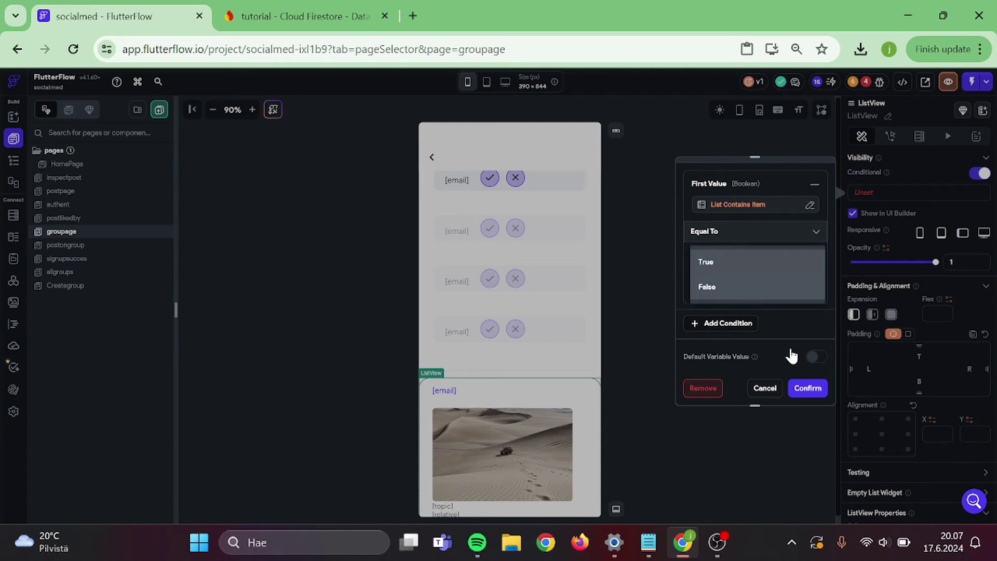
left_click(813, 393)
scroll(504, 267, "up", 4)
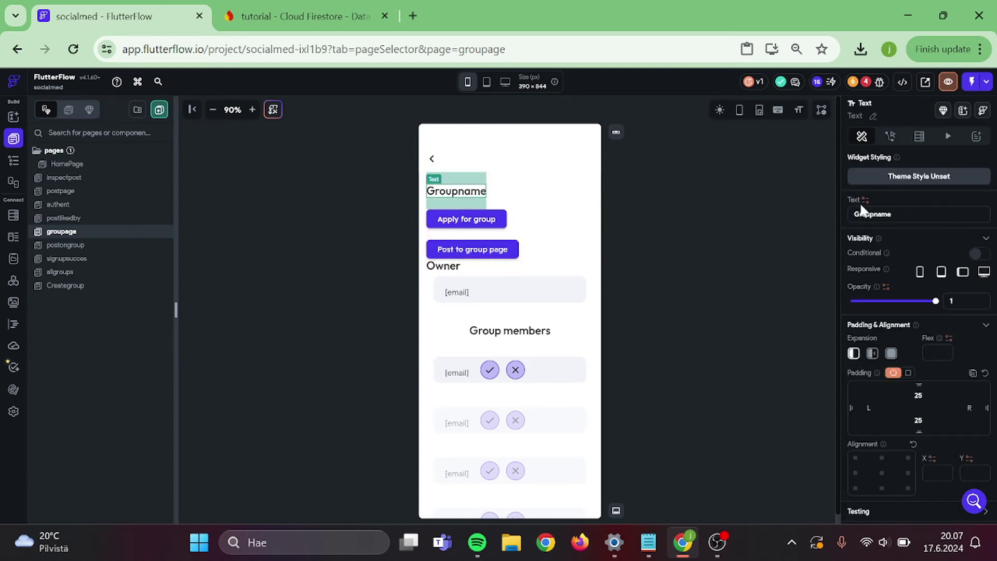
- Bind the groupage title text to the group's groupname
left_click(864, 200)
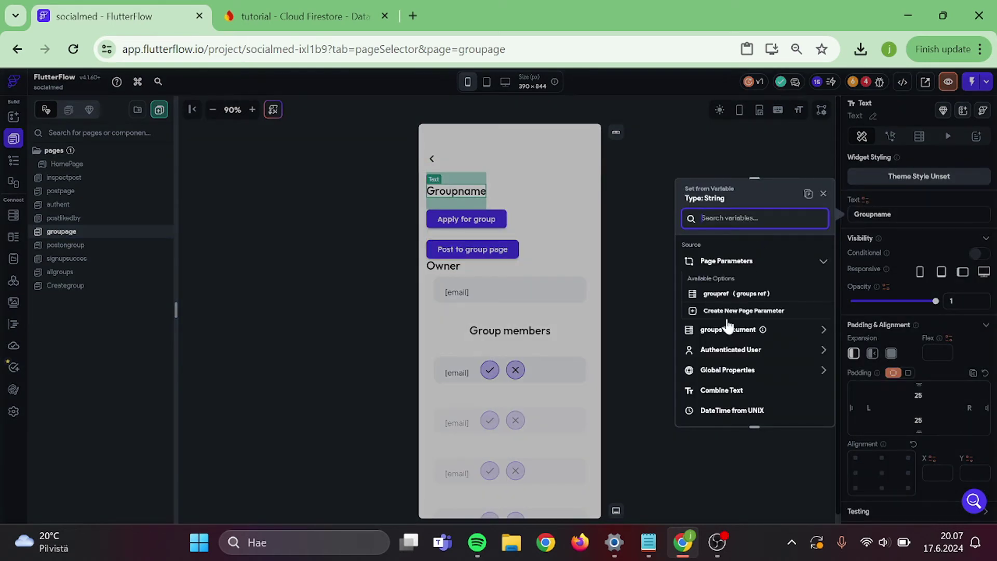
left_click(727, 330)
scroll(724, 330, "down", 2)
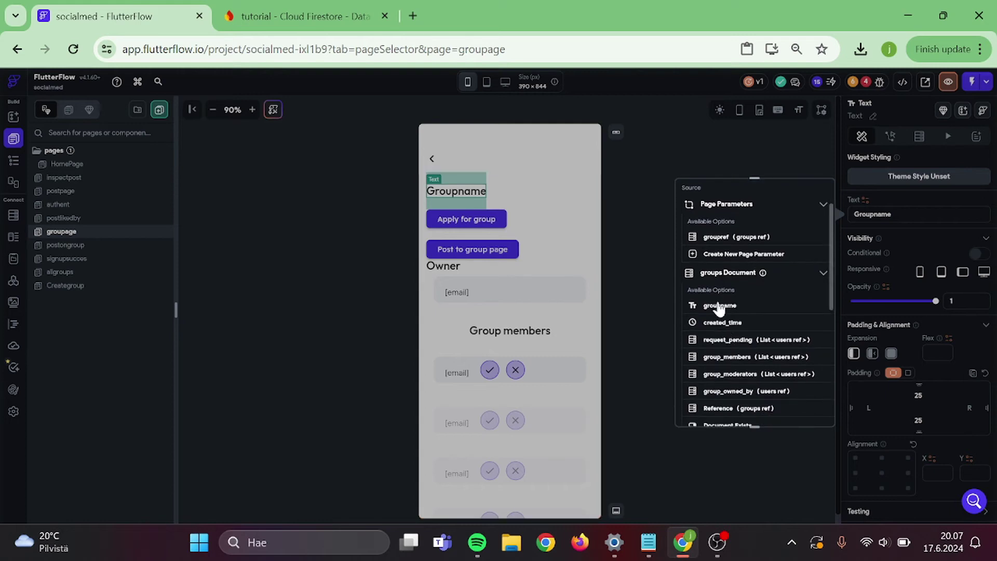
left_click(720, 305)
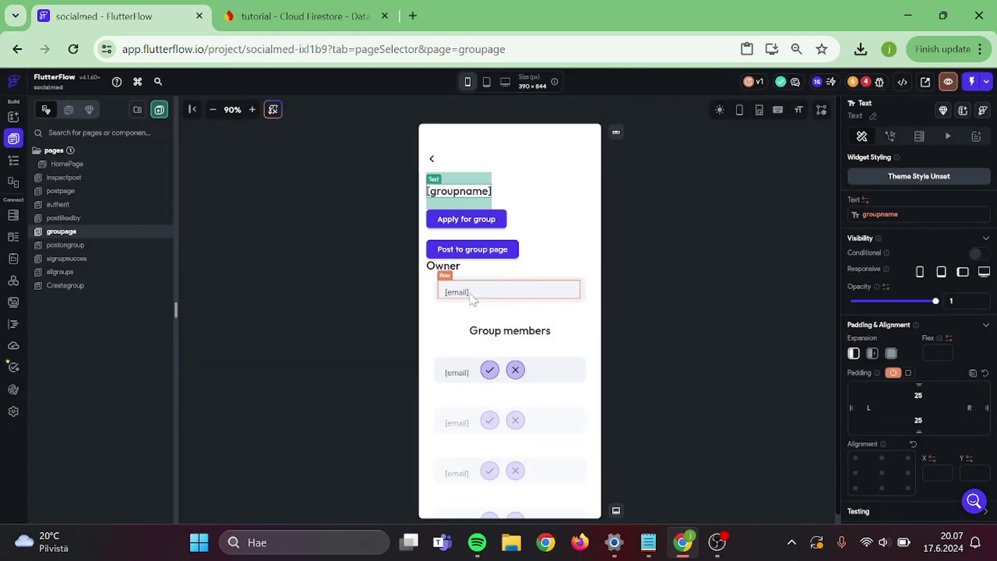
- Change the members heading to 'Group applicants' and view the project's errors list
left_click(542, 335)
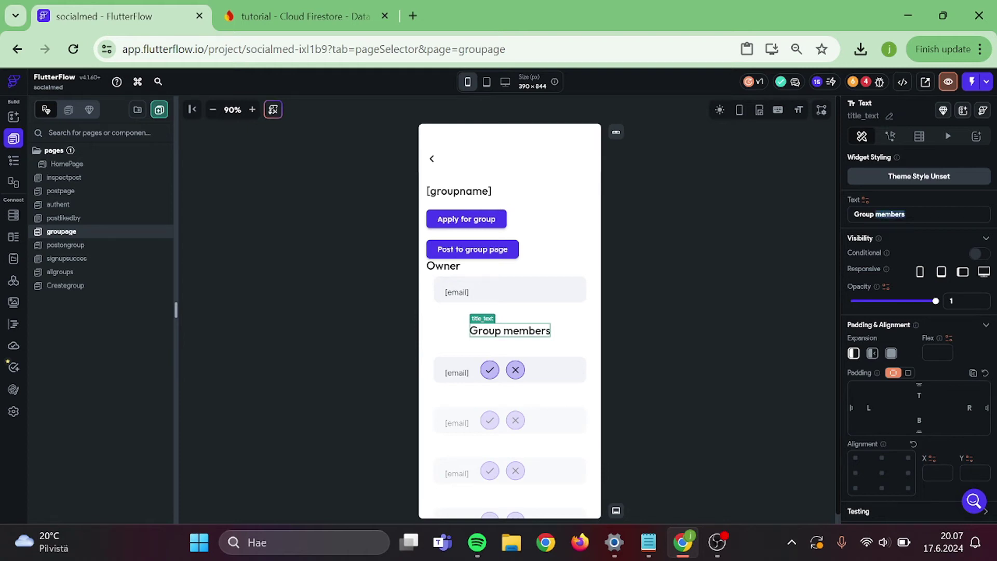
type("applican")
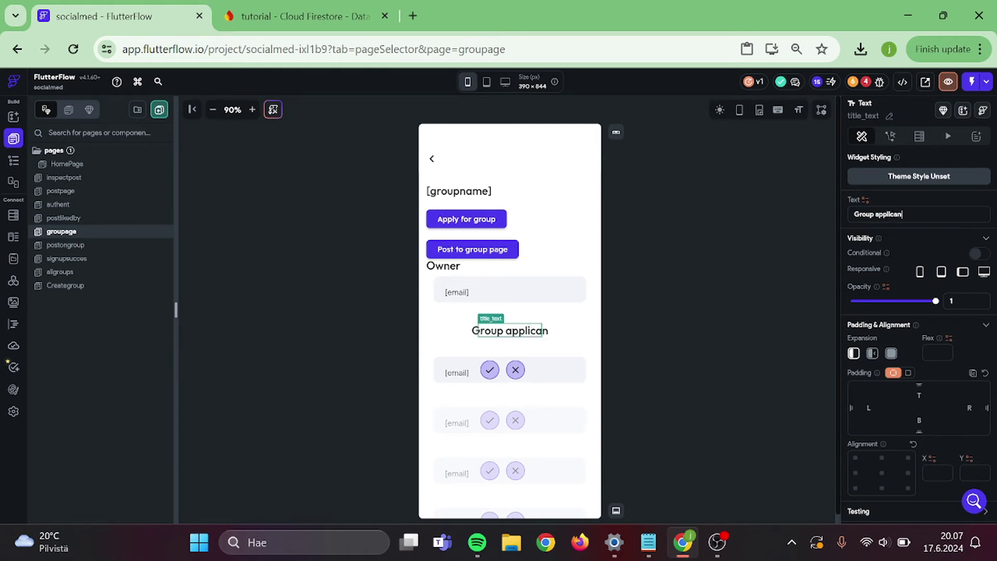
type("ts")
left_click(727, 340)
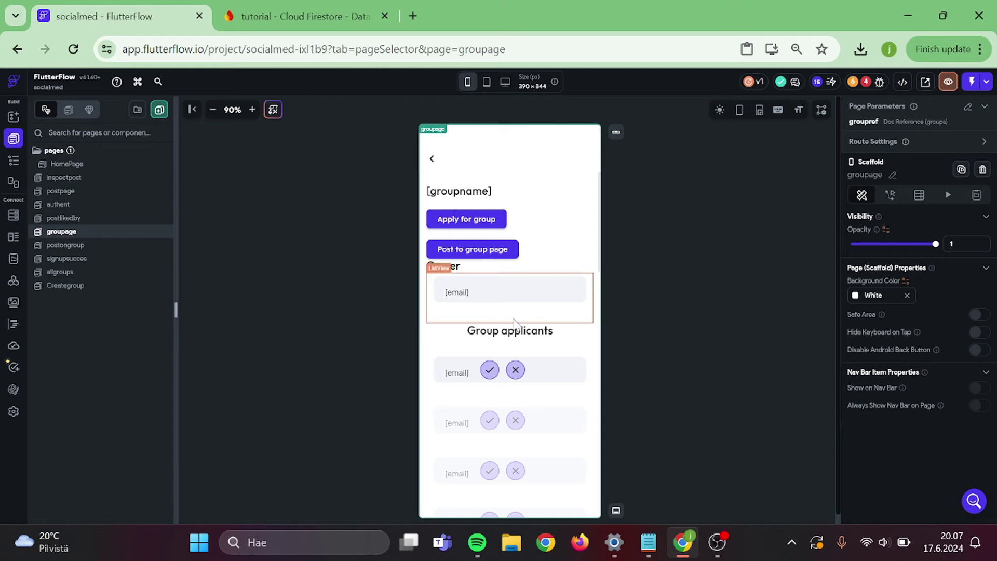
left_click(863, 82)
- Rename the erroring upload action to UploadData_dz91 by appending 1
left_click(787, 159)
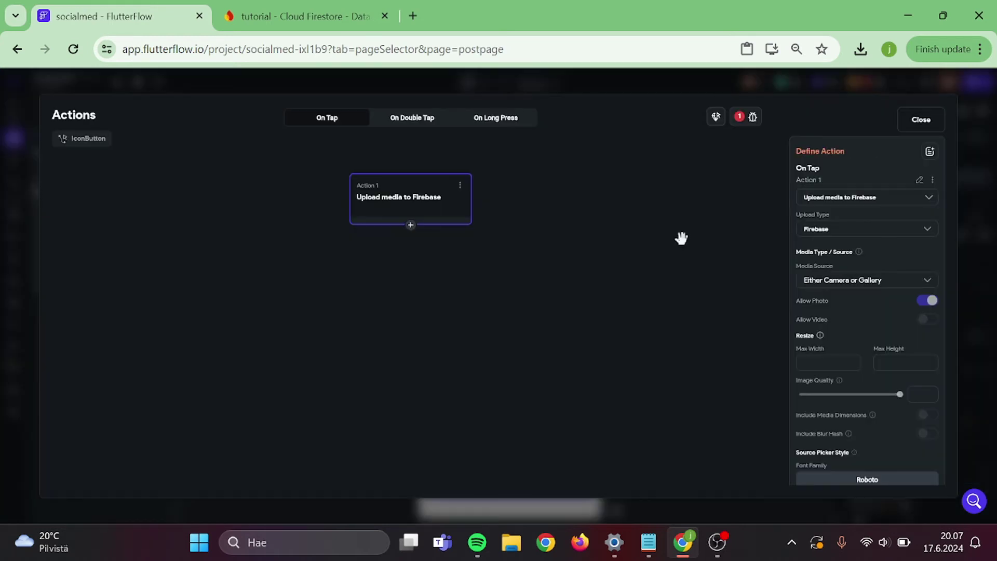
scroll(845, 339, "down", 3)
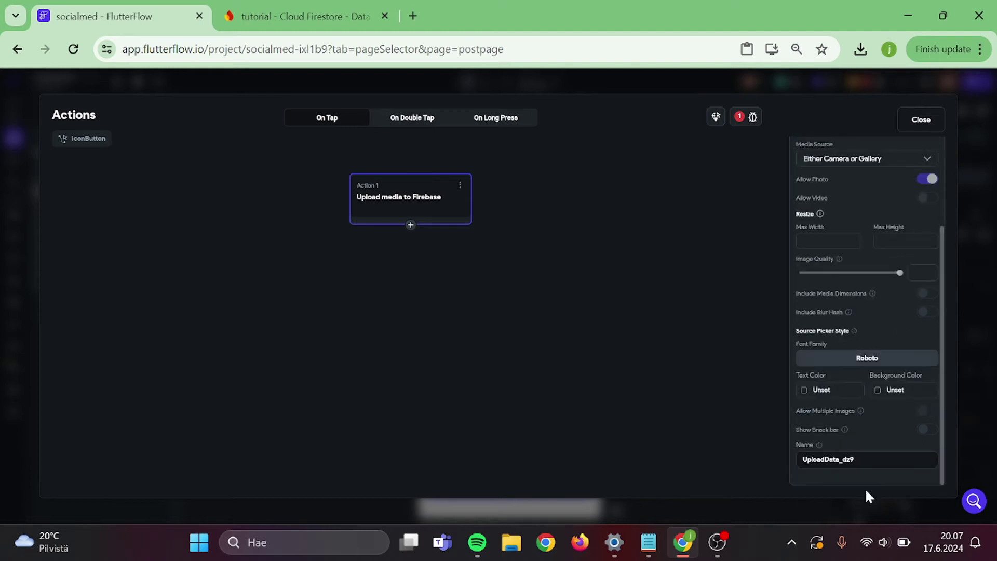
type("1")
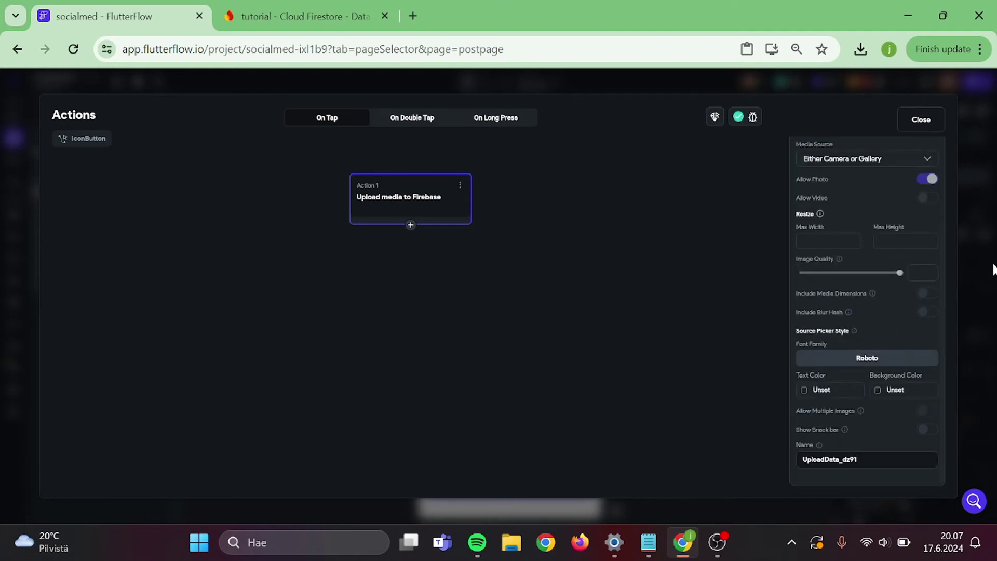
left_click(928, 127)
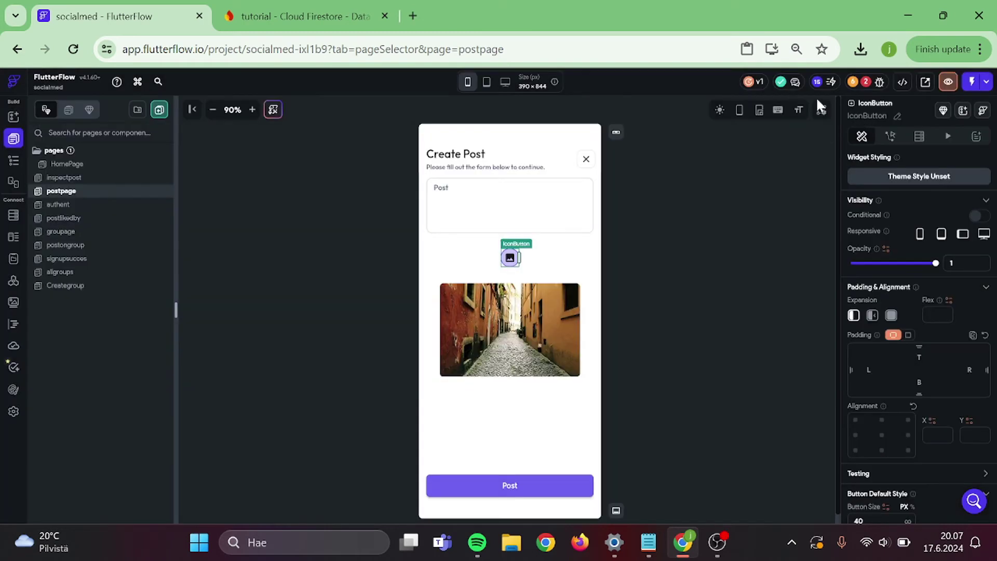
- Check the remaining issues, then go to the postongroup page
left_click(868, 83)
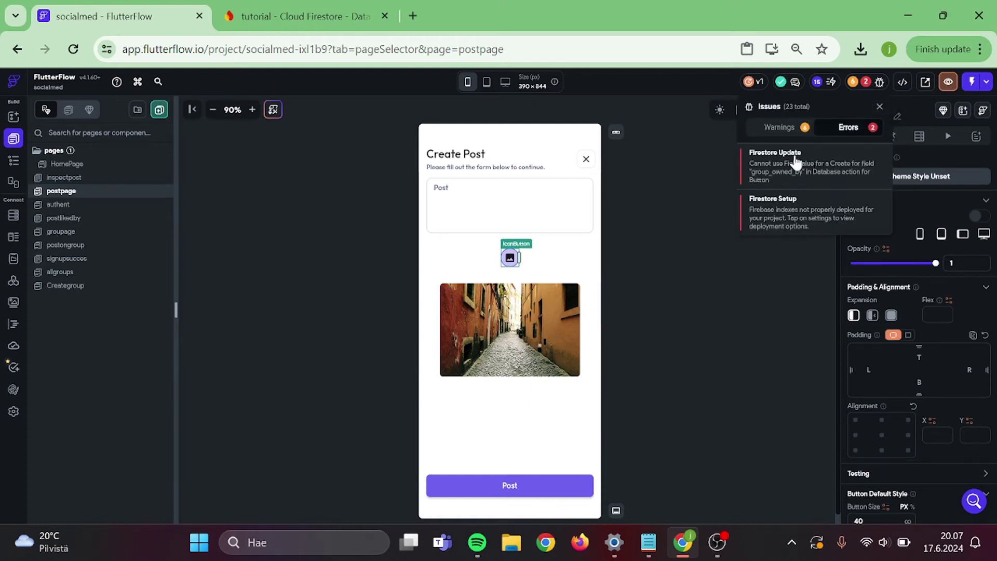
left_click(699, 207)
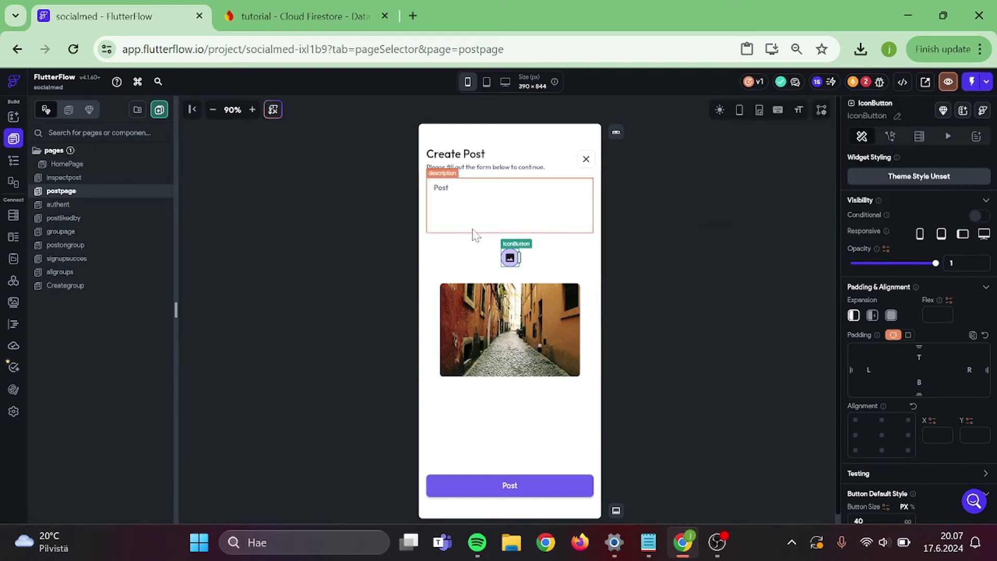
left_click(77, 248)
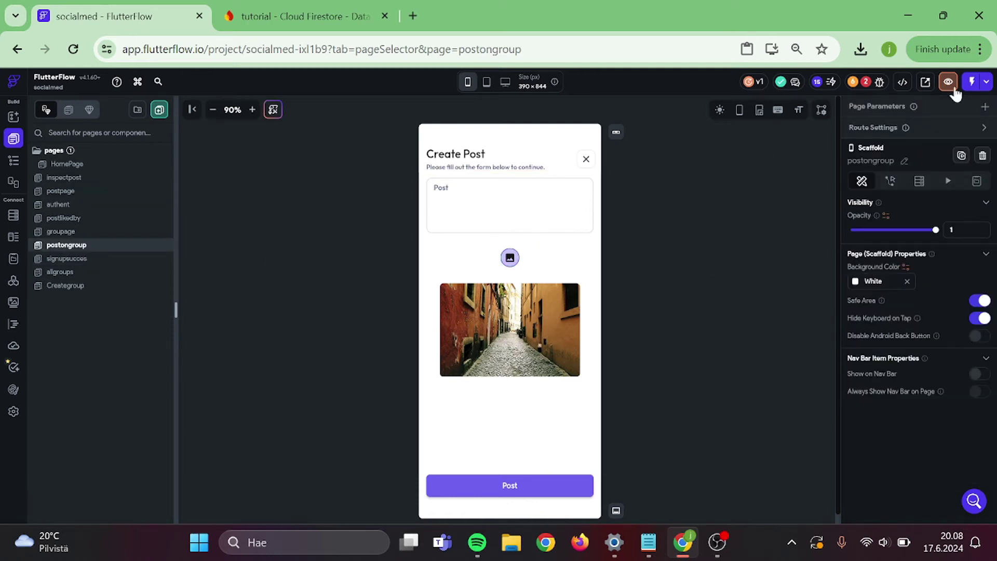
- Add page parameter grouppara to postongroup as a DocumentReference to the groups collection
left_click(988, 108)
left_click(898, 162)
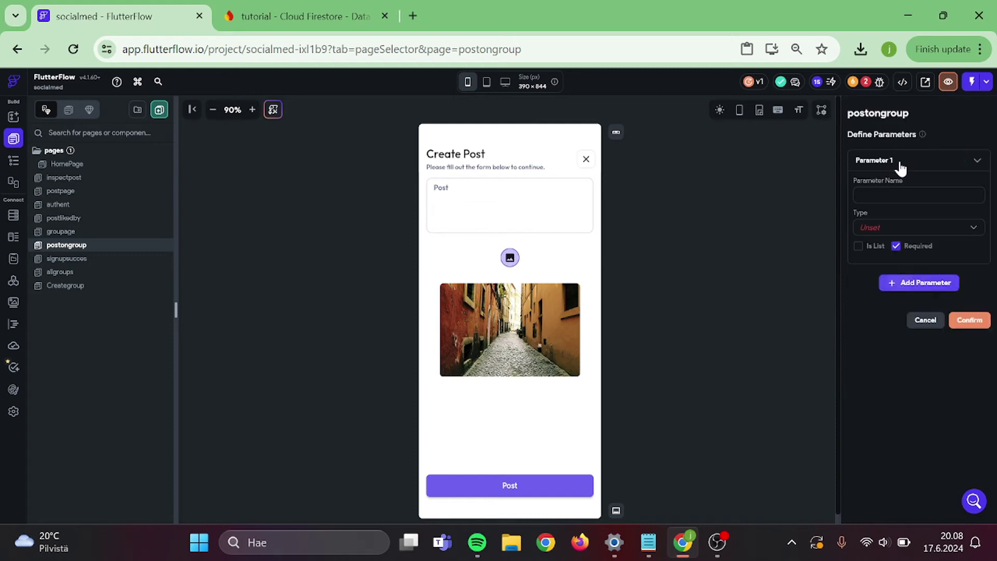
type("grouppara")
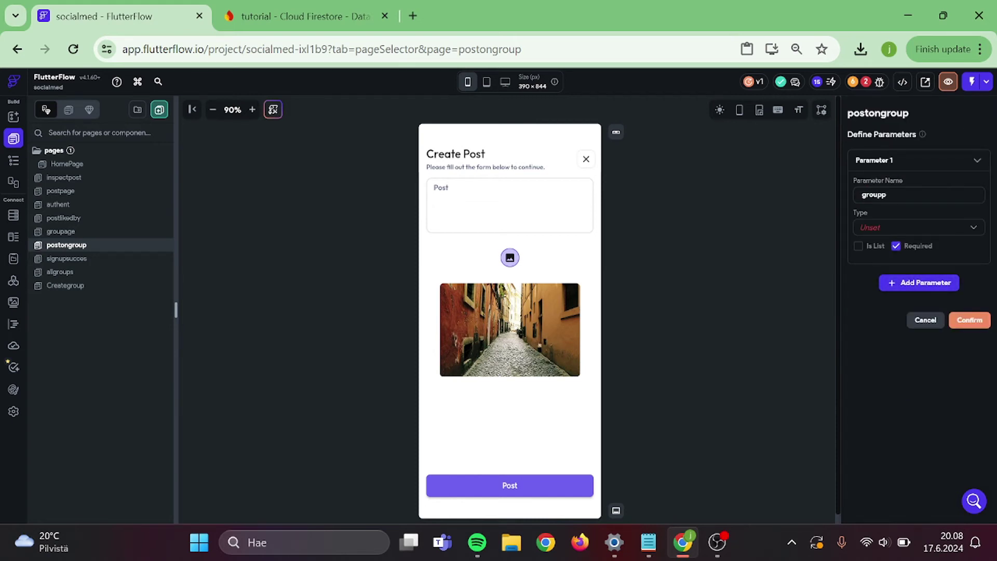
left_click(897, 231)
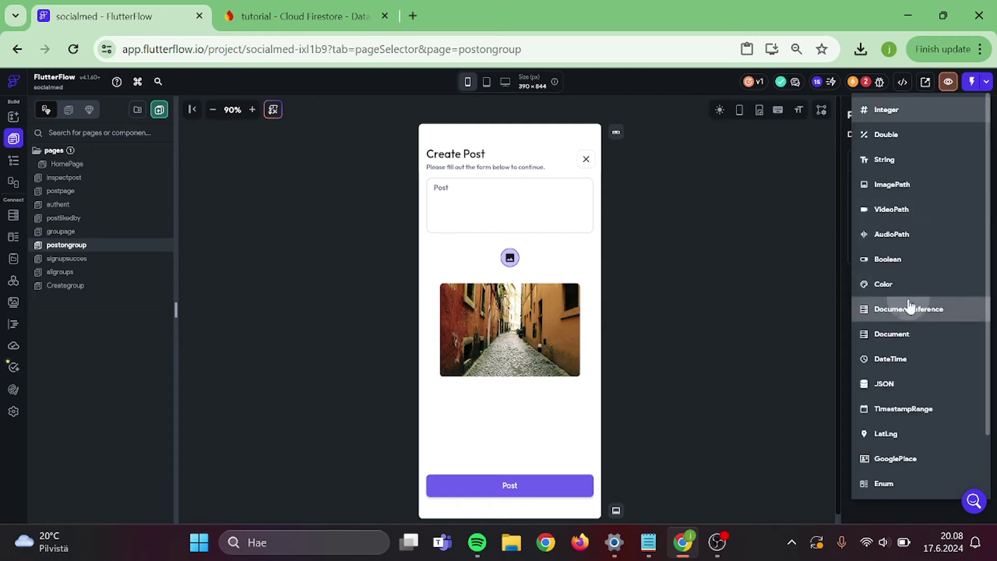
left_click(910, 308)
left_click(891, 280)
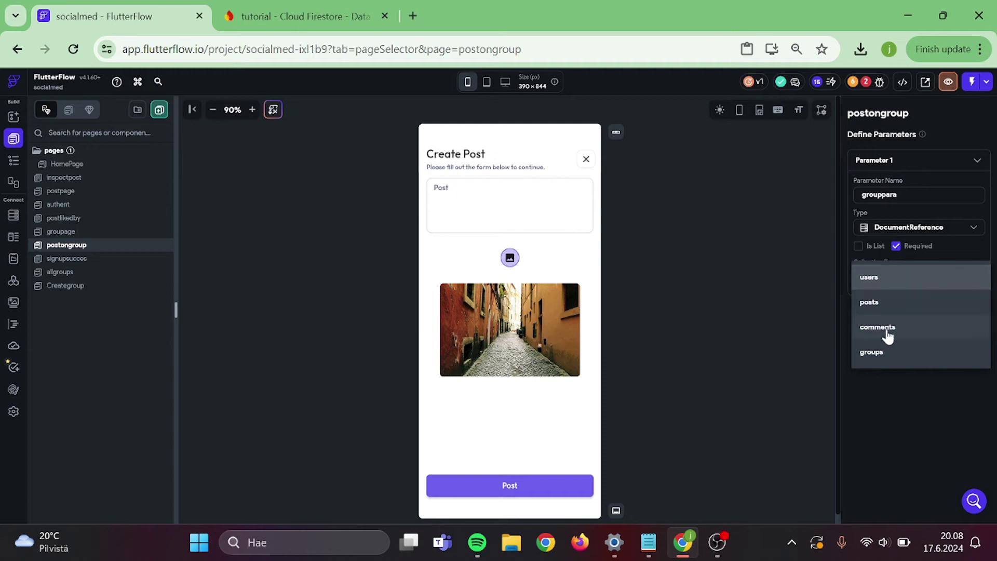
left_click(881, 353)
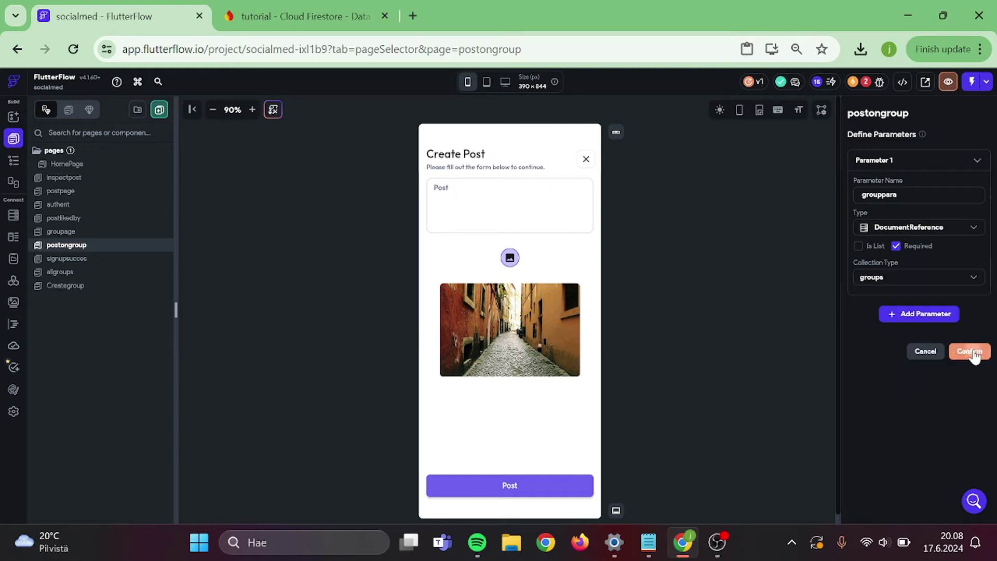
left_click(970, 351)
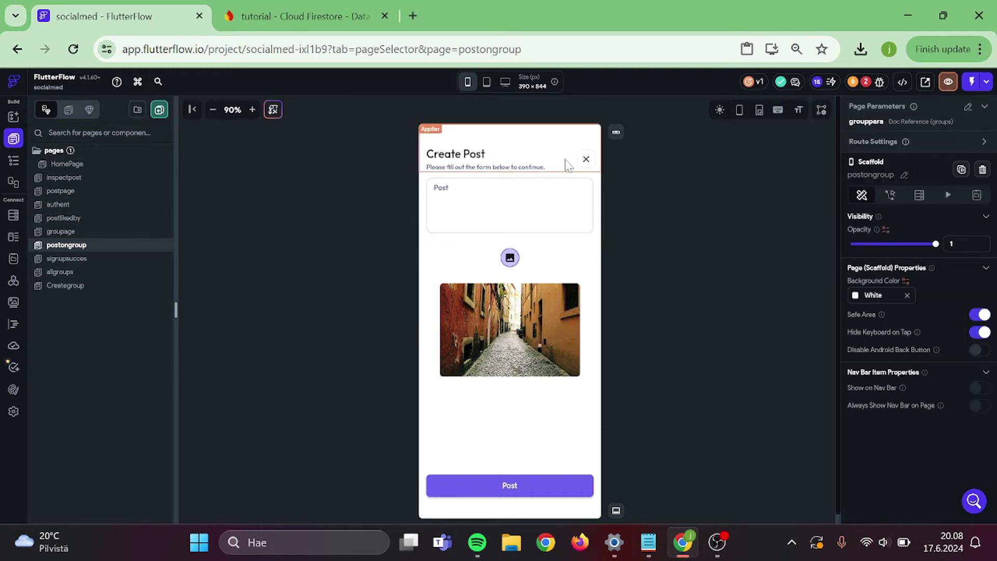
- Change the page title text to 'Create Post on group'
left_click(460, 156)
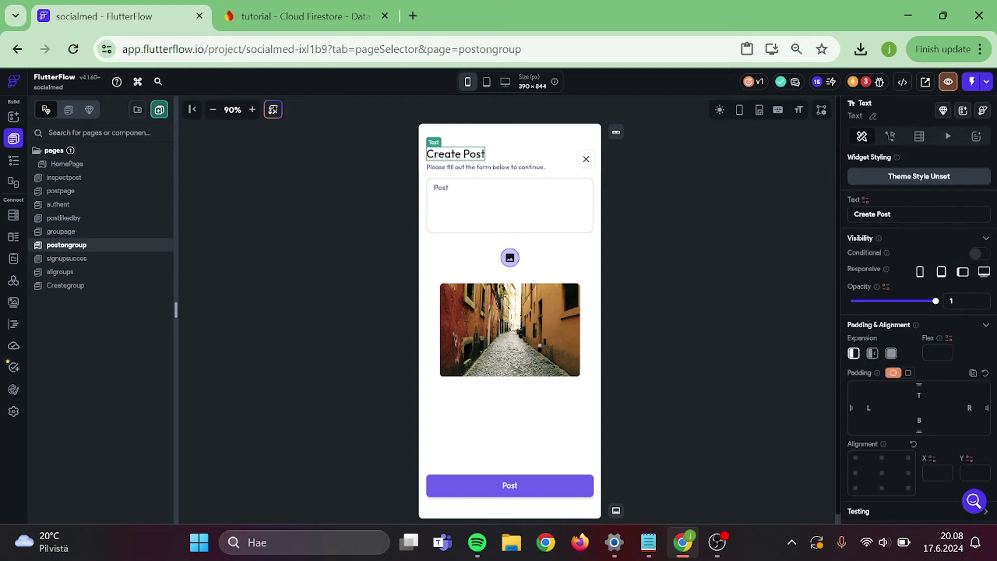
type("on grop")
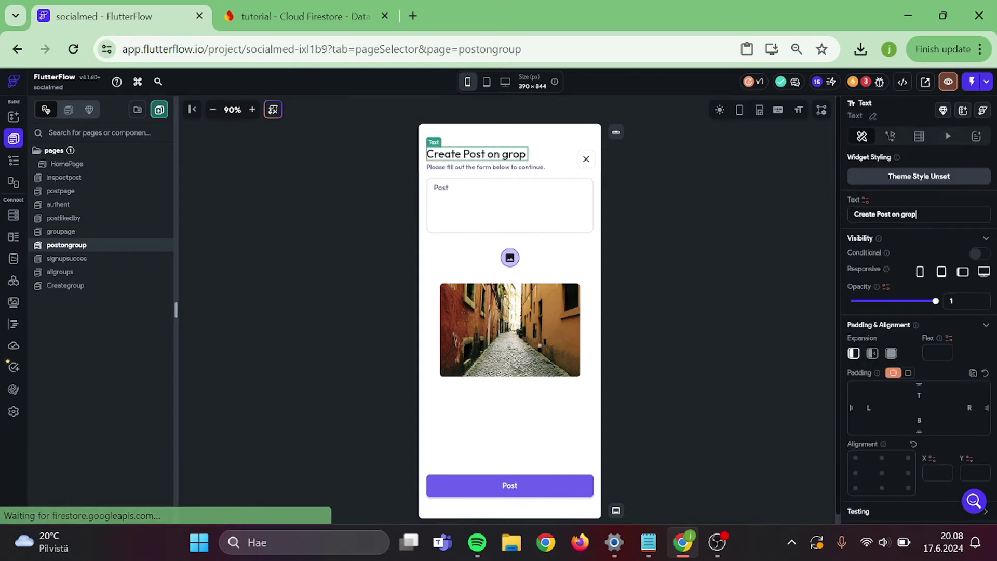
key("BackSpace")
type("up")
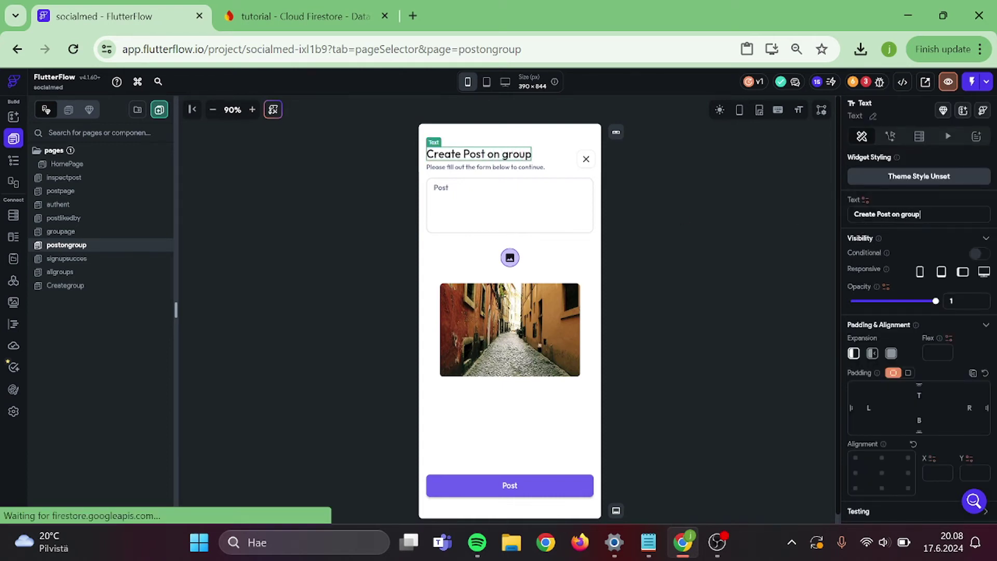
left_click(740, 243)
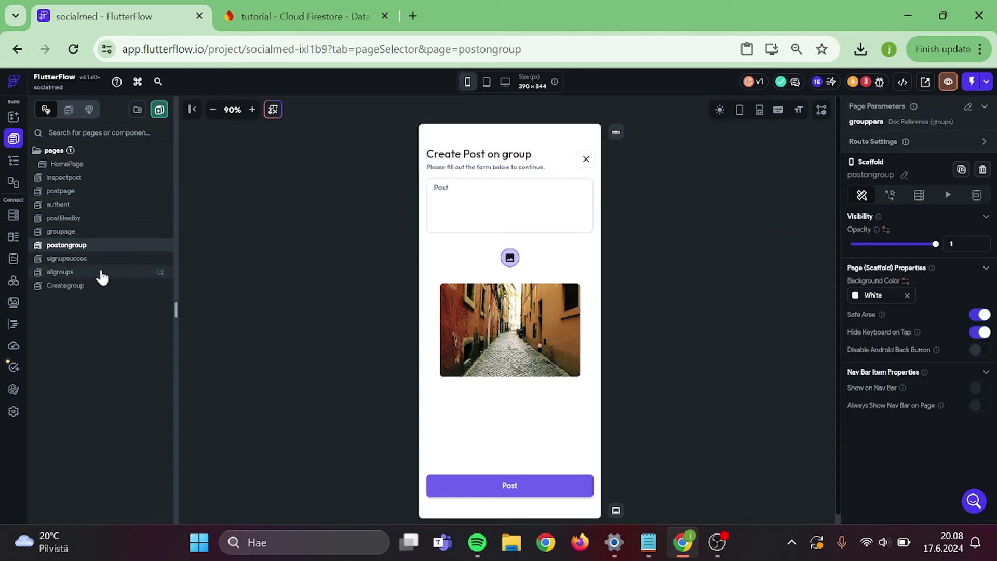
left_click(103, 231)
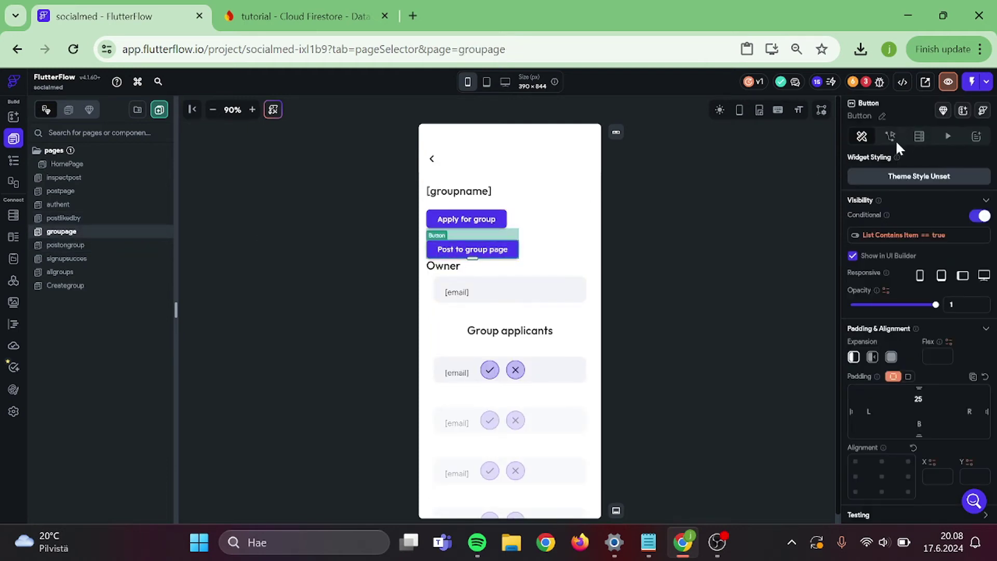
- Make the Post to group page button pass the group document's Reference as grouppara
left_click(890, 136)
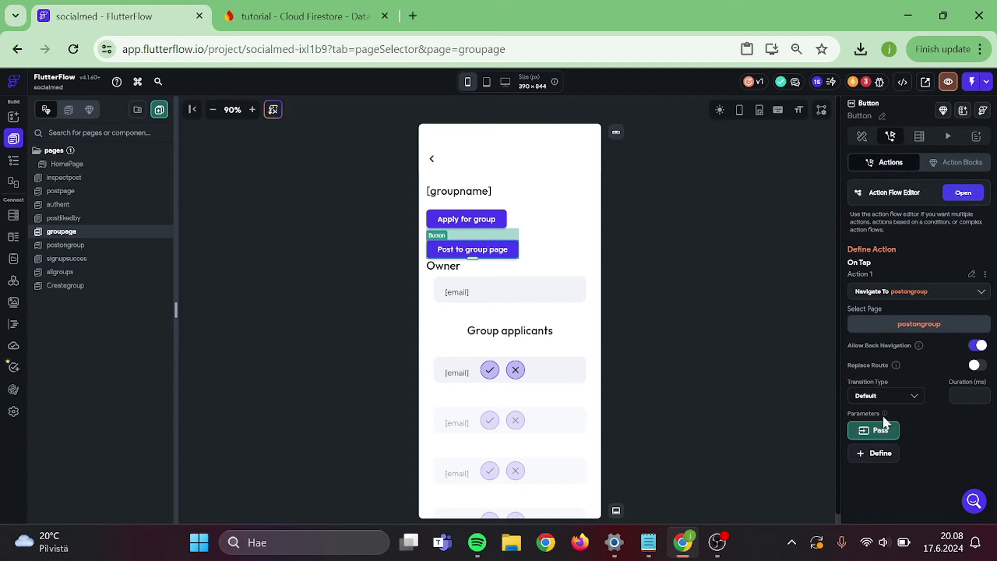
left_click(875, 431)
scroll(895, 435, "down", 2)
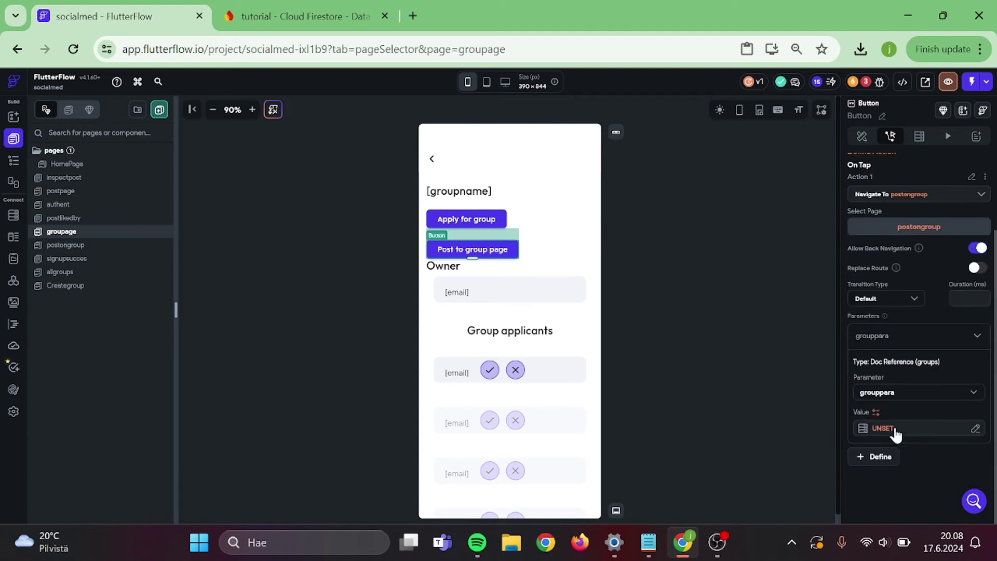
left_click(881, 429)
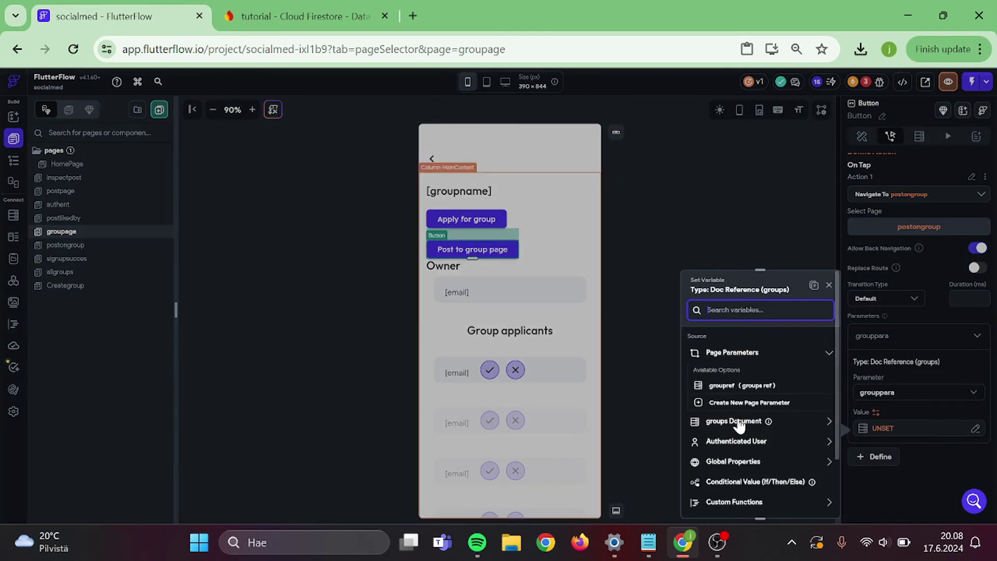
scroll(739, 425, "down", 1)
scroll(740, 425, "down", 2)
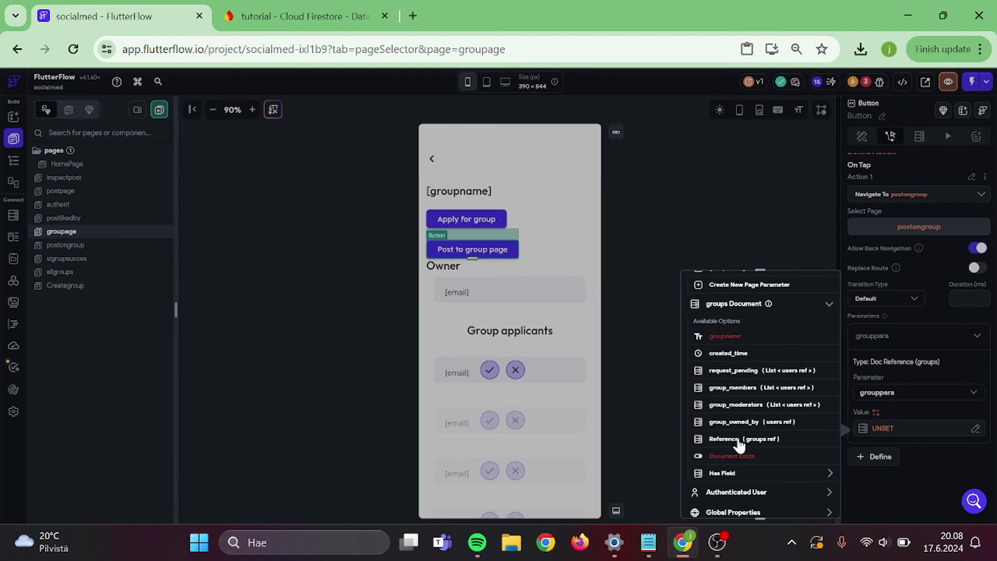
left_click(724, 439)
left_click(813, 501)
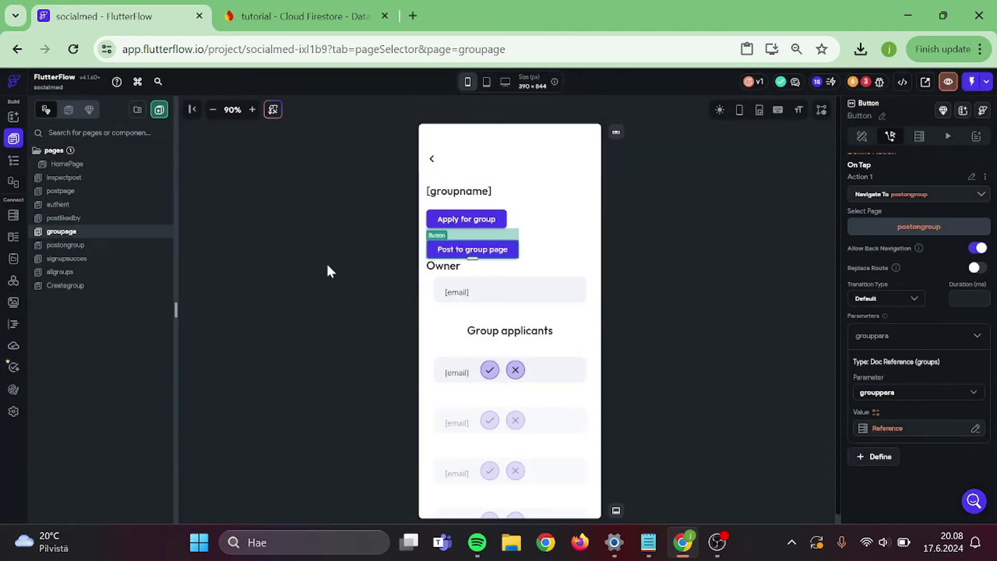
left_click(70, 245)
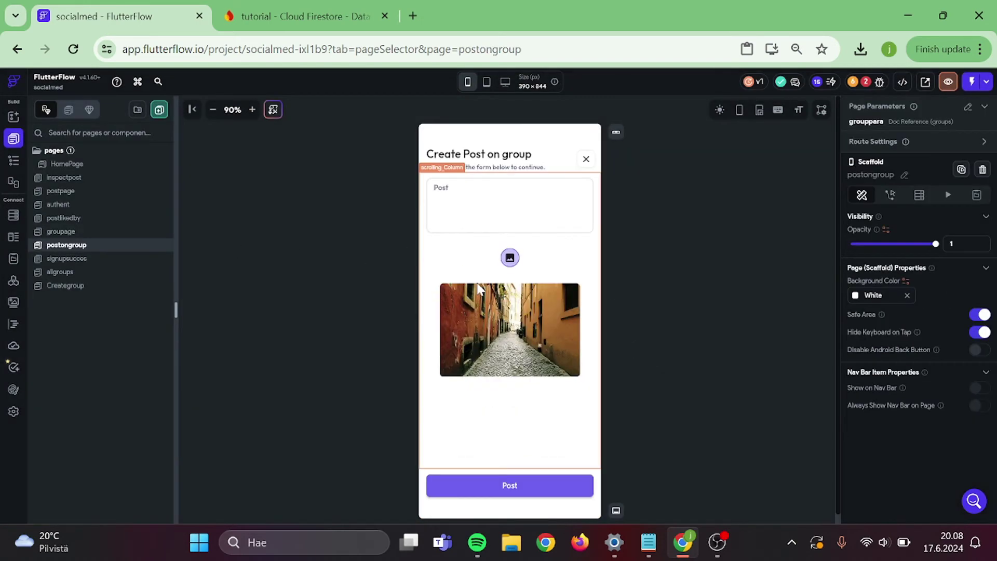
- In the Post button's create-post action, set group_reference to the grouppara page parameter
left_click(543, 488)
left_click(889, 135)
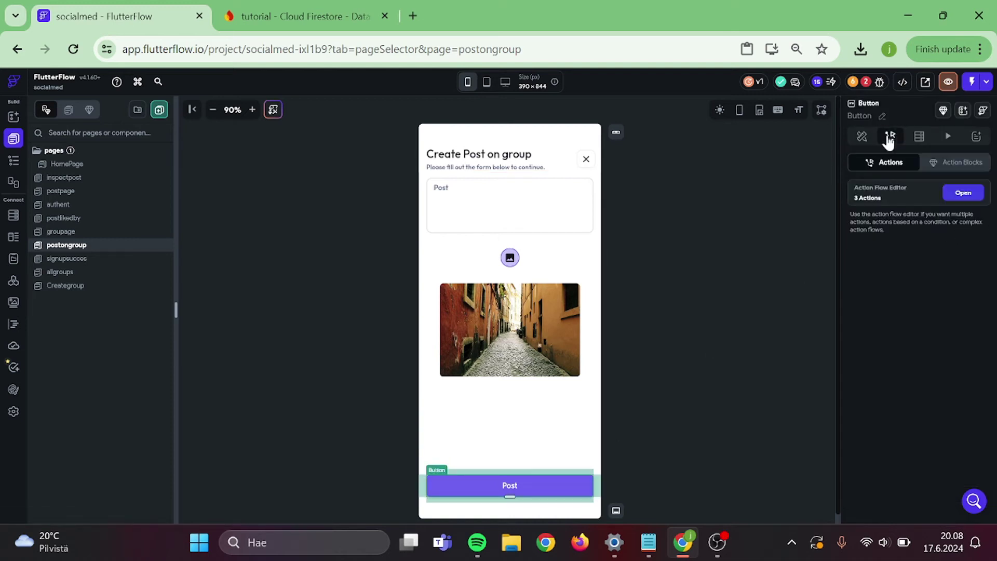
left_click(952, 192)
left_click(410, 295)
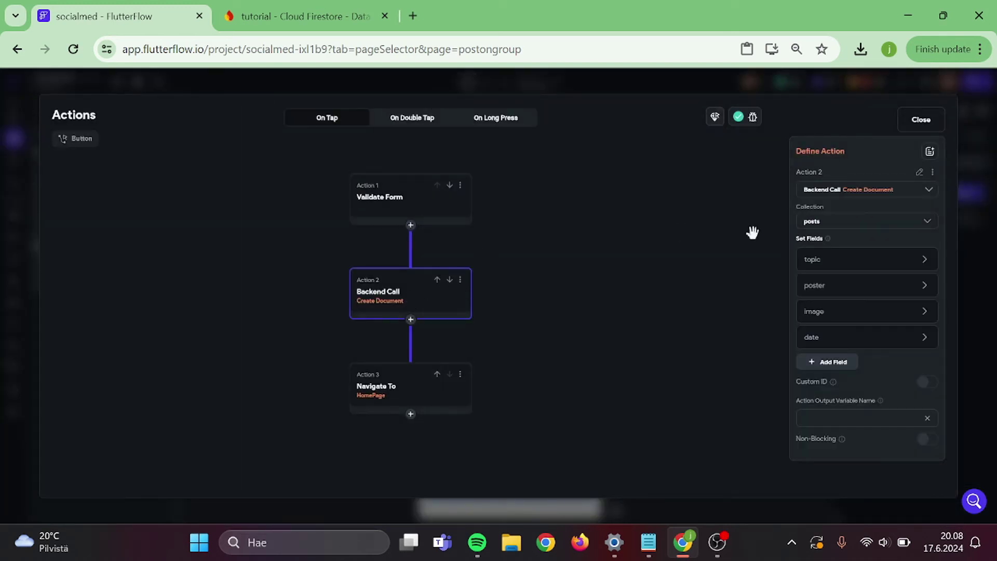
left_click(843, 364)
left_click(841, 370)
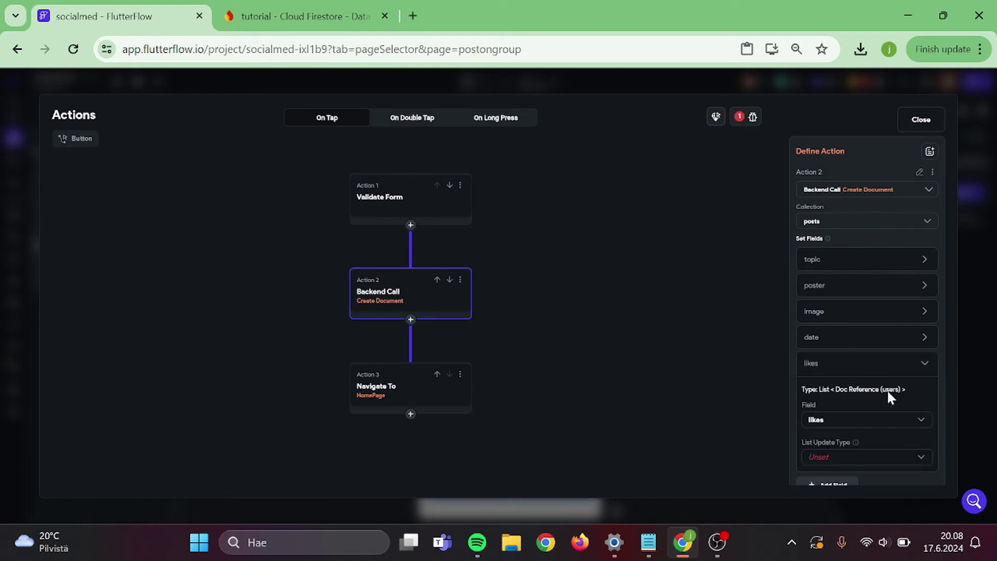
left_click(858, 421)
left_click(835, 473)
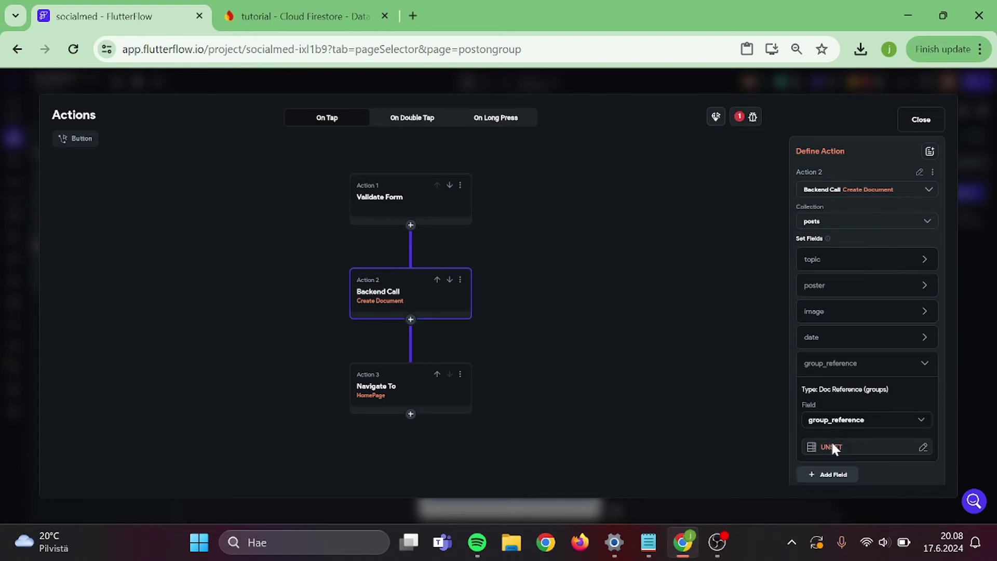
left_click(832, 446)
left_click(716, 389)
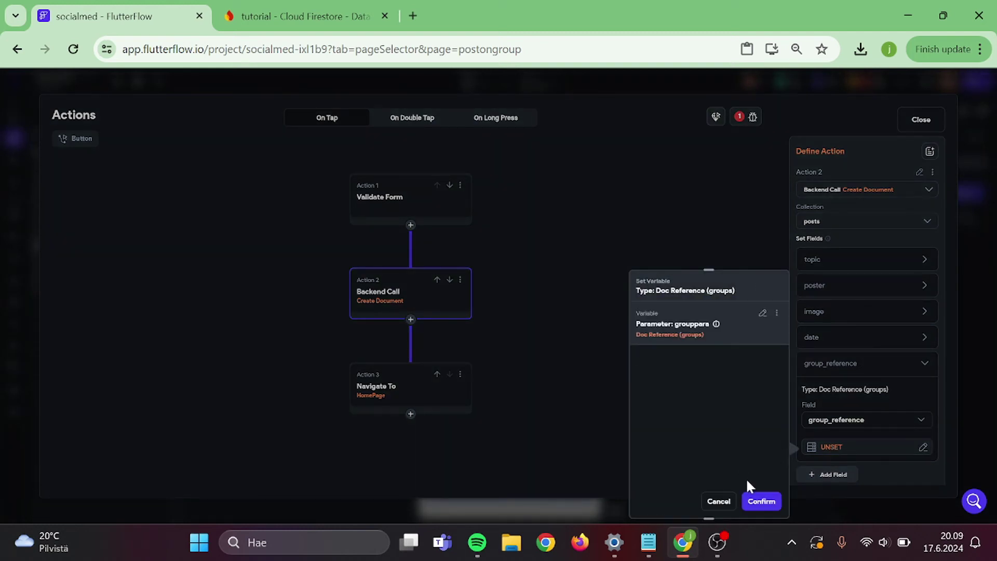
left_click(761, 504)
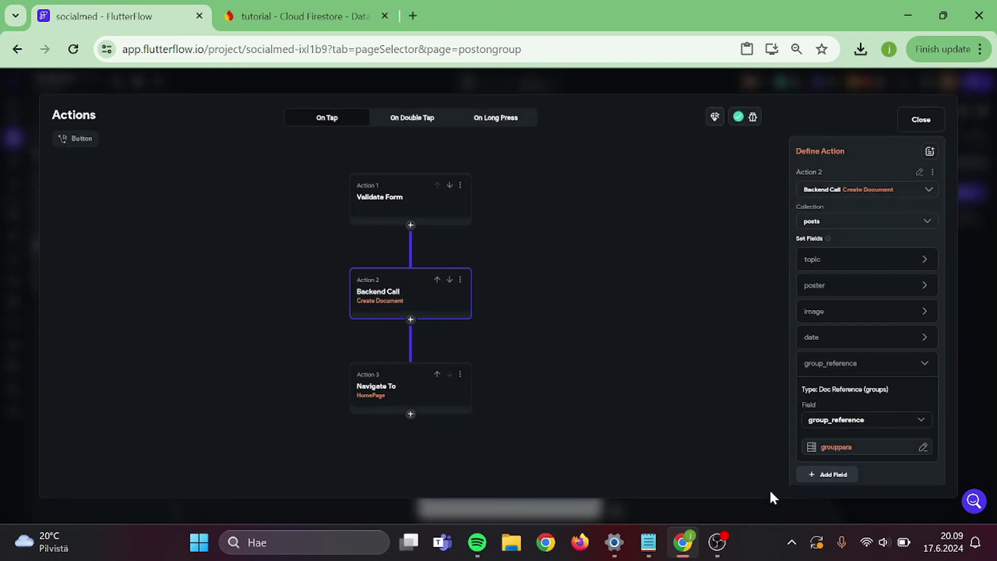
- Replace the third action's Navigate To HomePage with Navigate Back
left_click(400, 392)
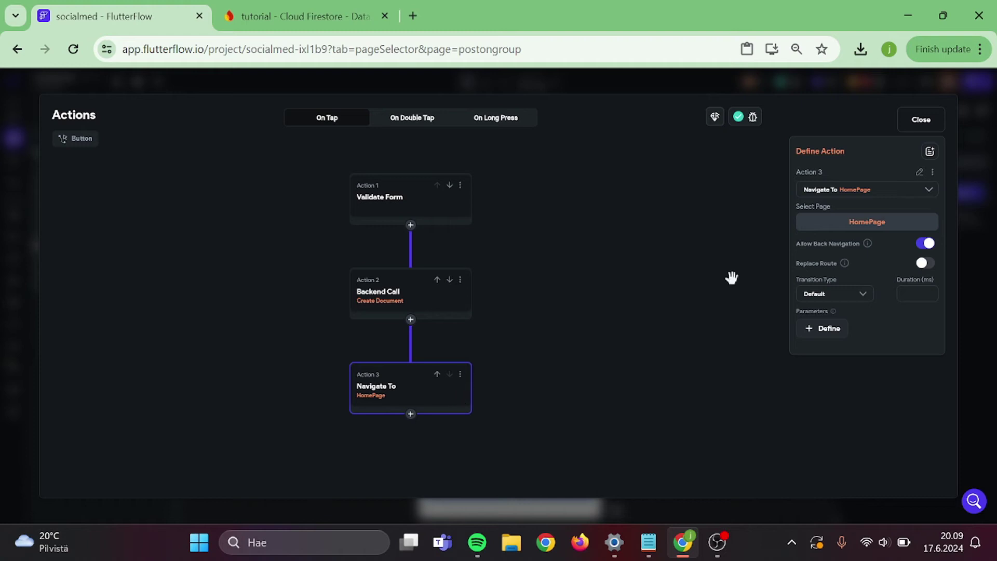
left_click(857, 190)
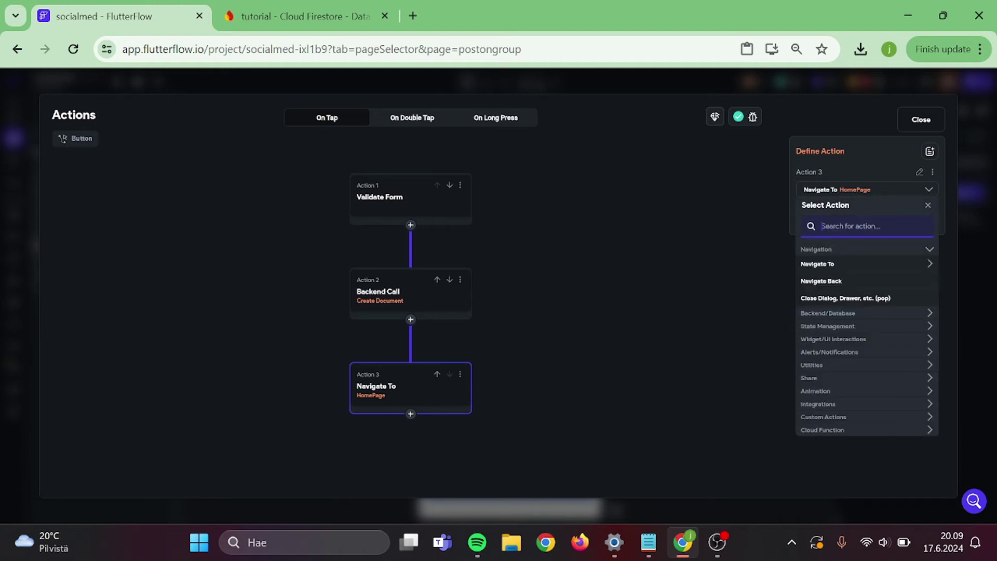
type("back")
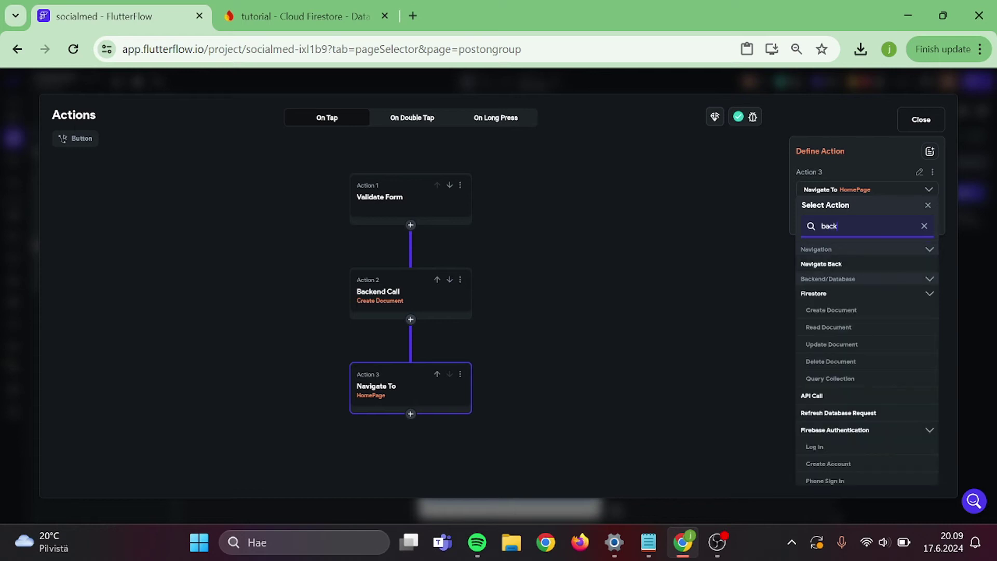
left_click(829, 265)
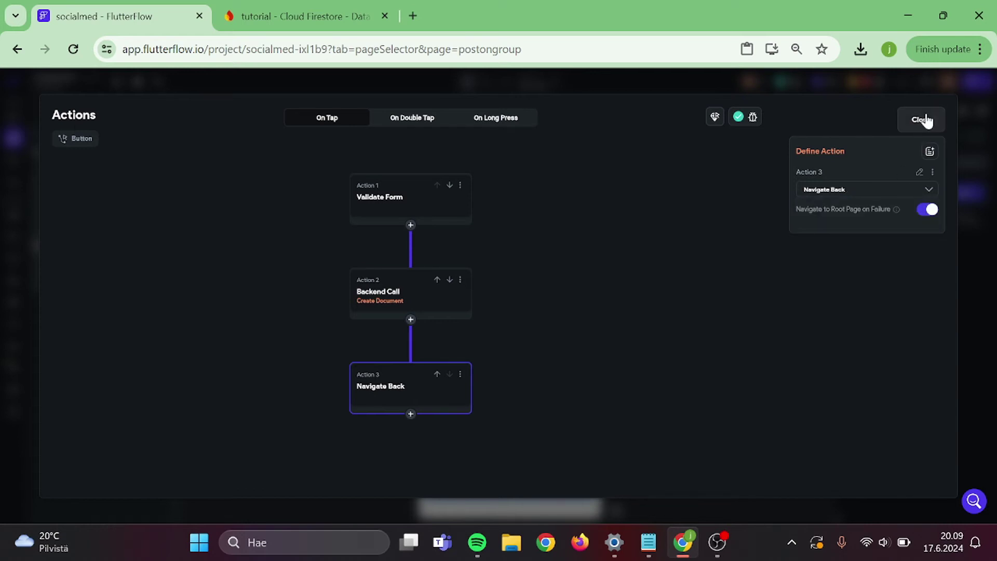
left_click(922, 119)
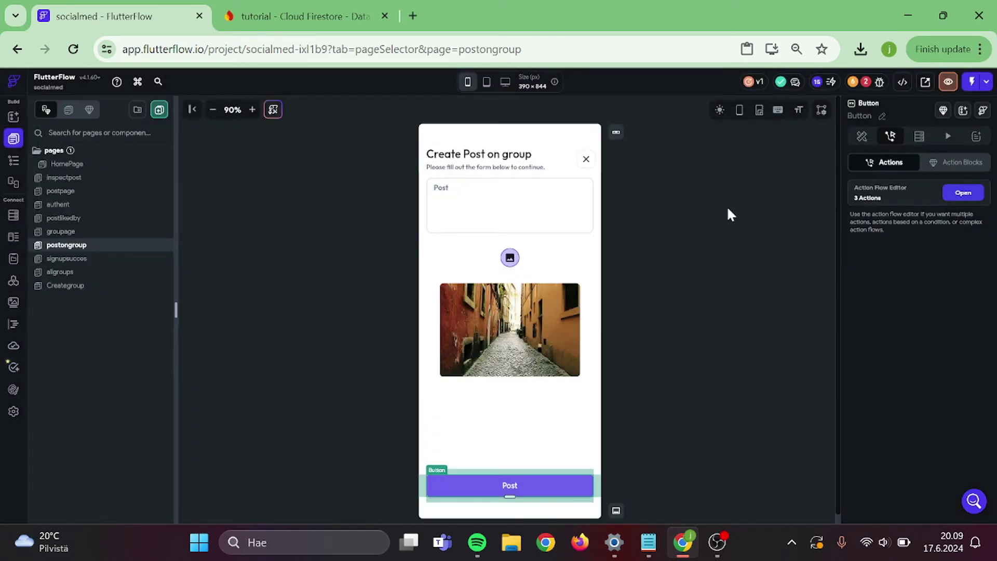
left_click(866, 83)
left_click(771, 187)
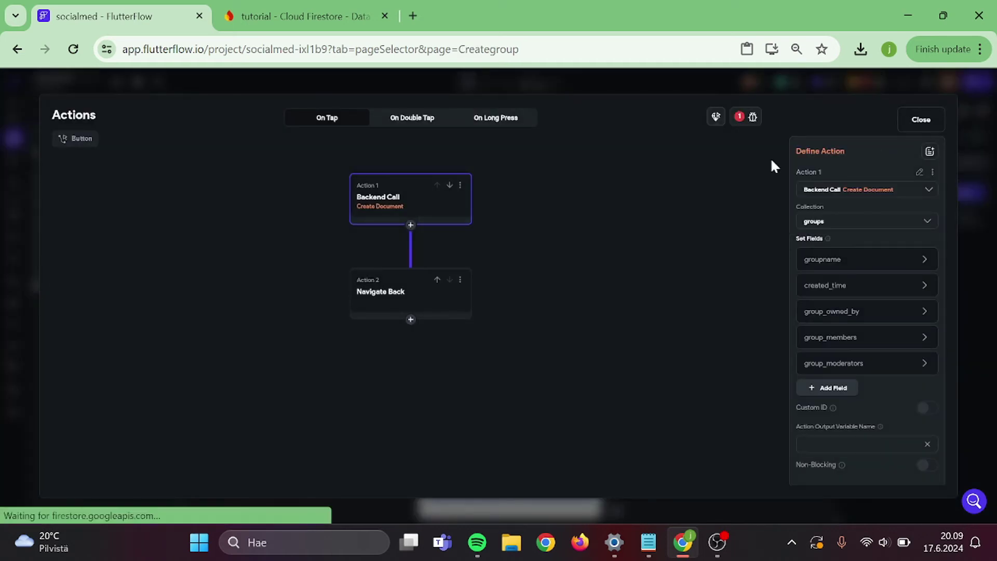
- Set the Creategroup create-document action's group_owned_by to Authenticated User > User Reference
left_click(753, 123)
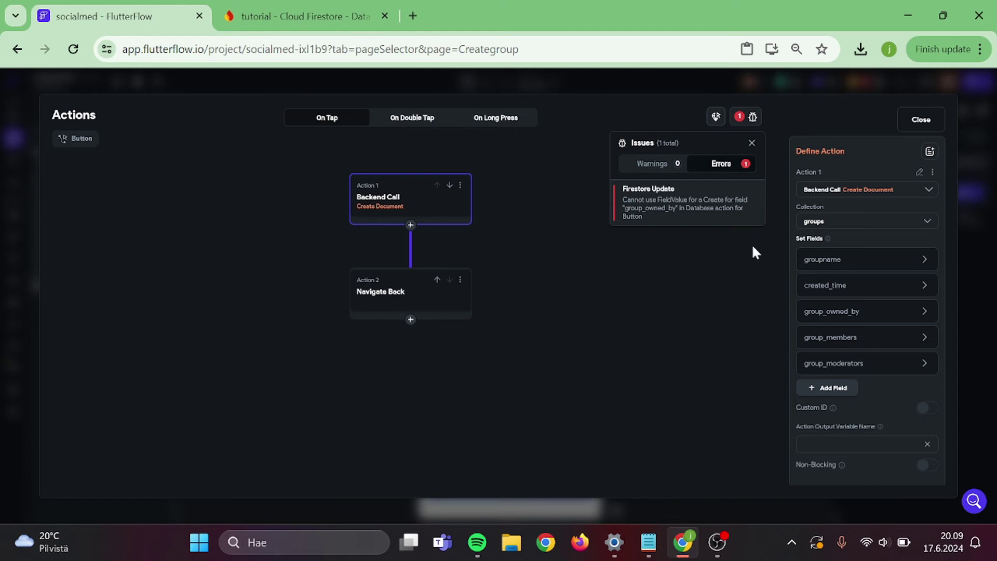
left_click(621, 252)
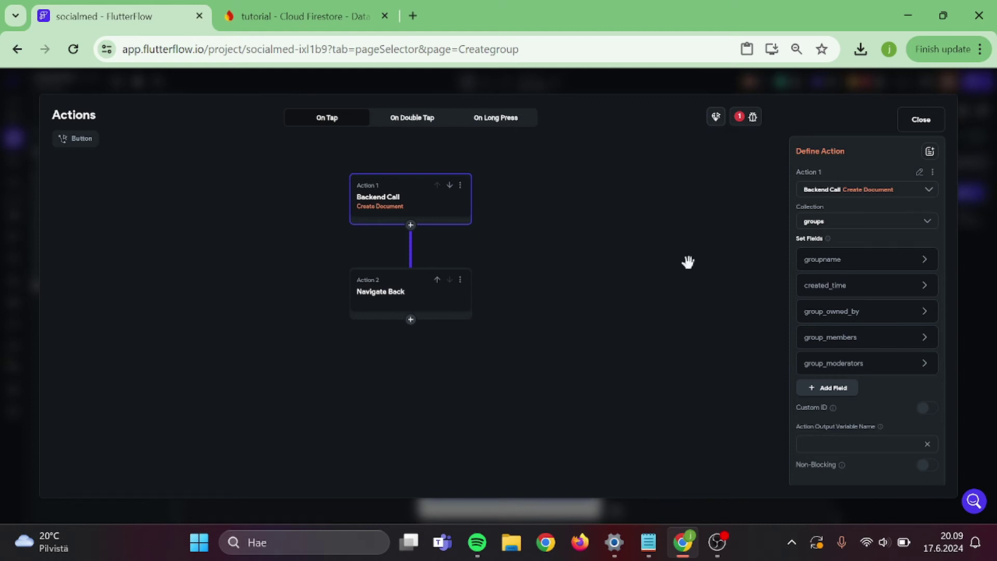
left_click(924, 312)
scroll(924, 314, "down", 2)
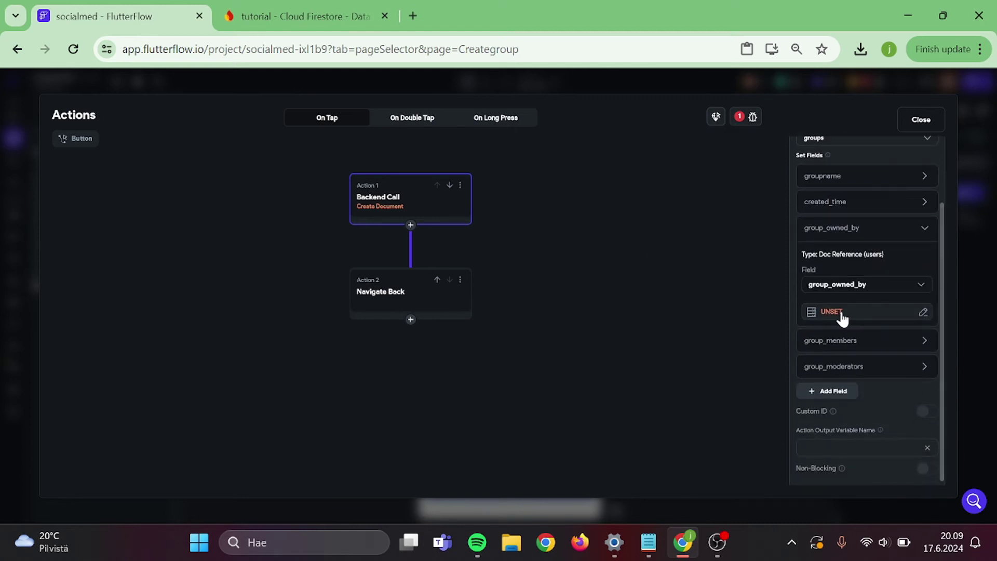
left_click(833, 312)
left_click(694, 375)
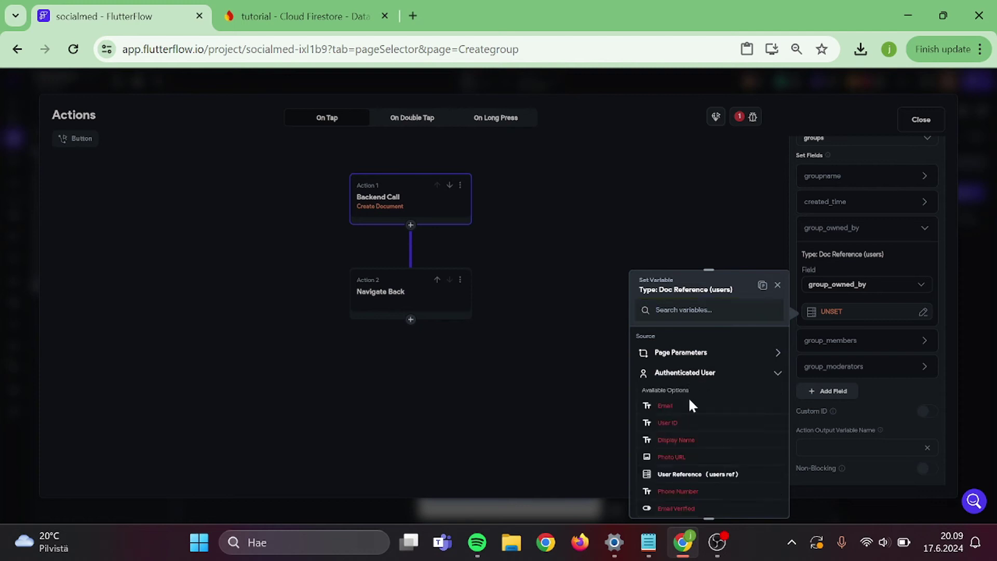
scroll(690, 403, "down", 2)
left_click(701, 389)
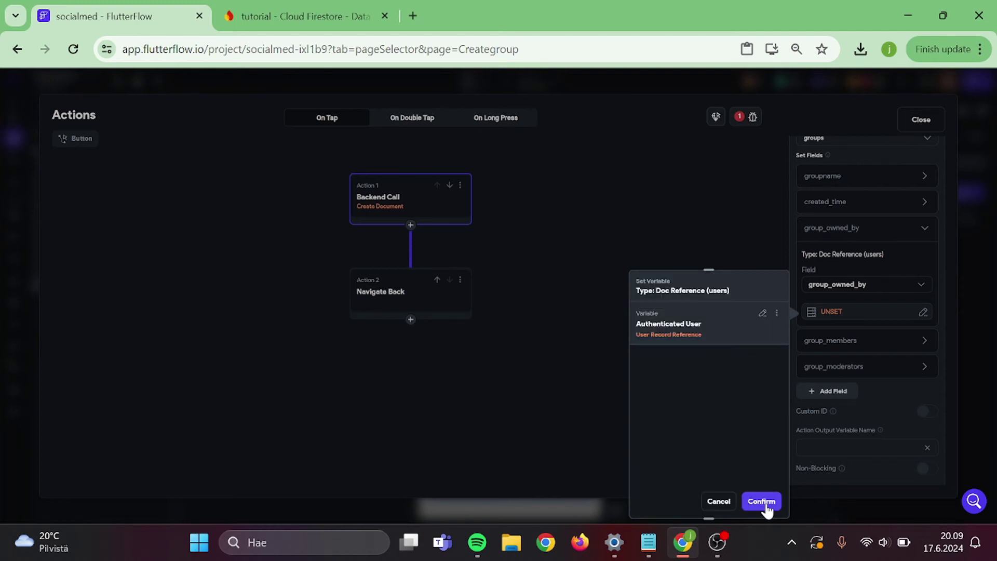
left_click(761, 501)
left_click(914, 127)
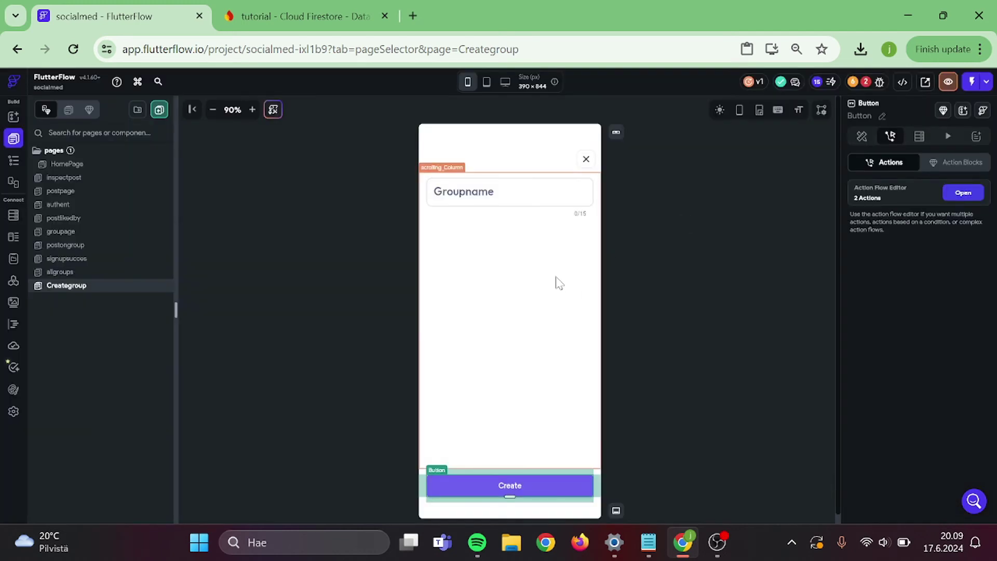
- From the Firestore Setup issue, deploy the indexes and the Delete User References function
left_click(740, 232)
left_click(879, 82)
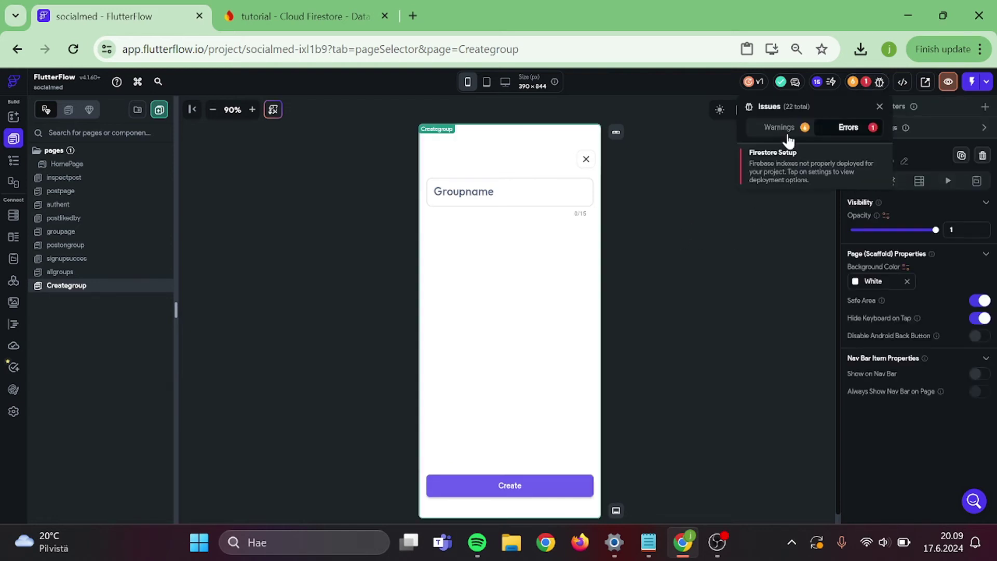
left_click(773, 162)
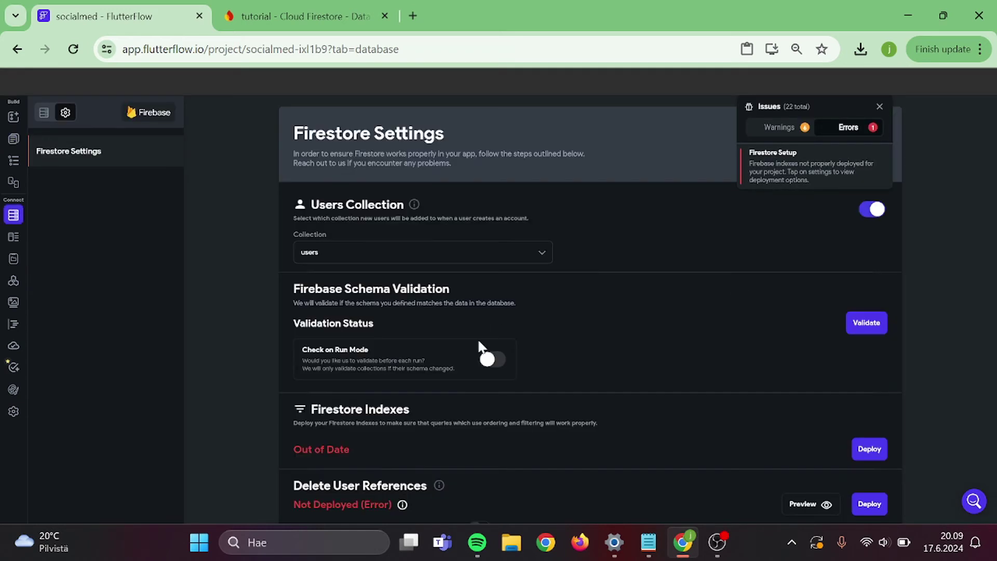
scroll(758, 309, "down", 2)
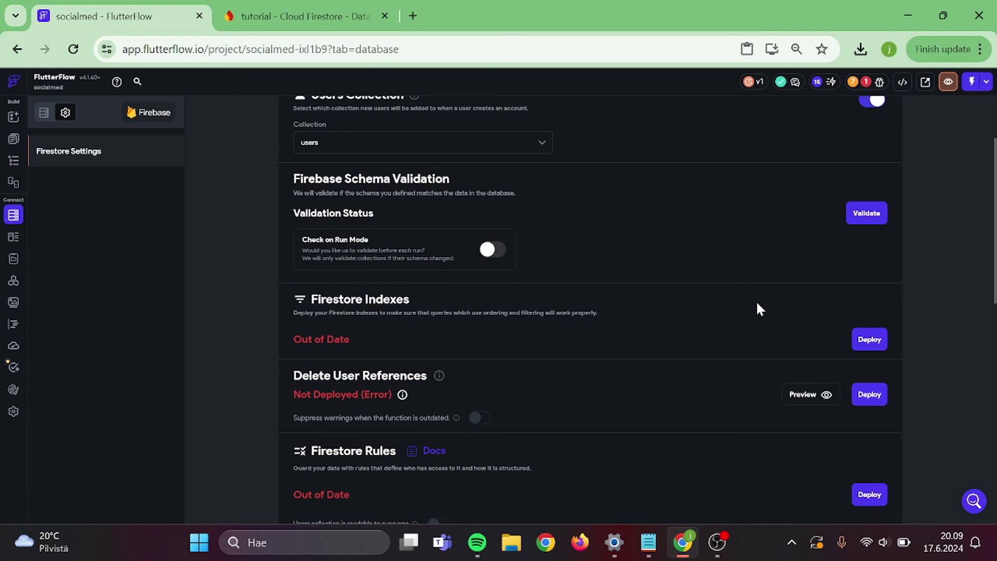
left_click(872, 345)
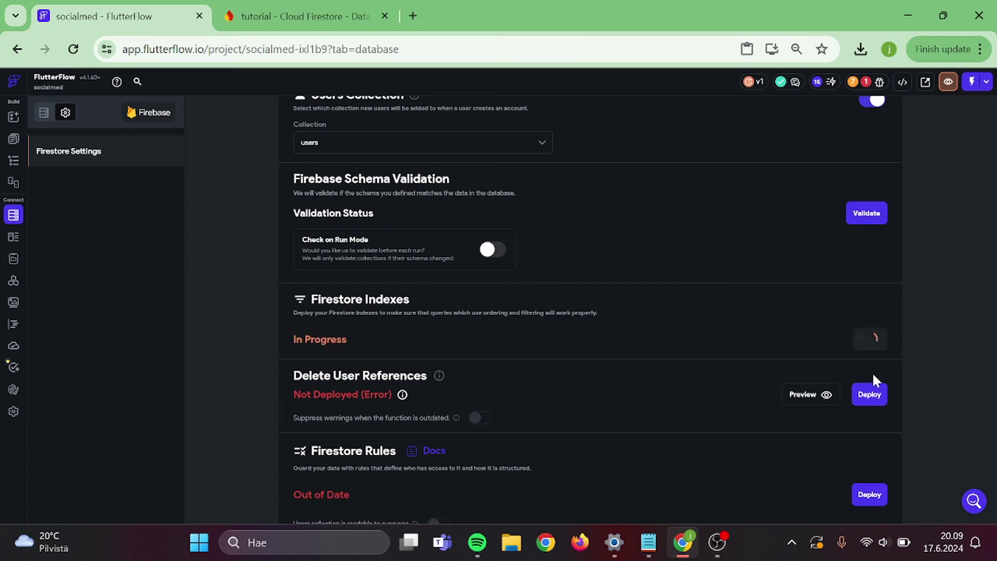
left_click(869, 394)
- Give Everyone write access to groups and deploy the updated Firestore rules
left_click(869, 495)
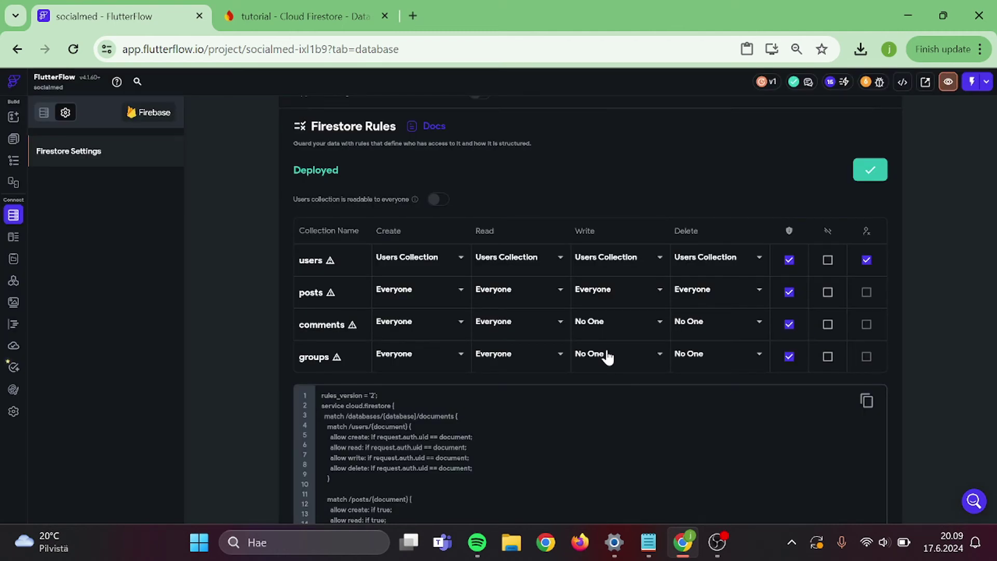
left_click(607, 357)
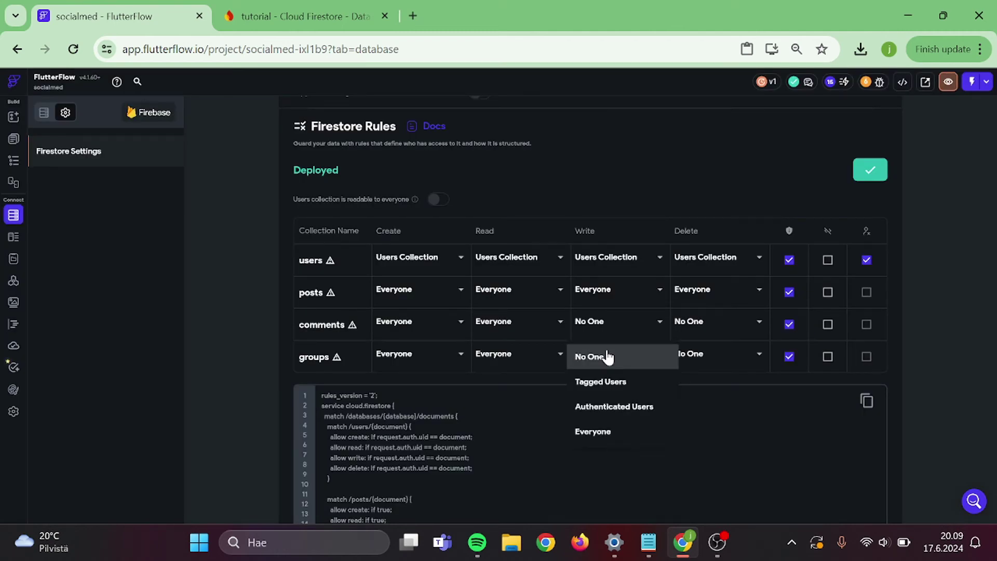
left_click(598, 432)
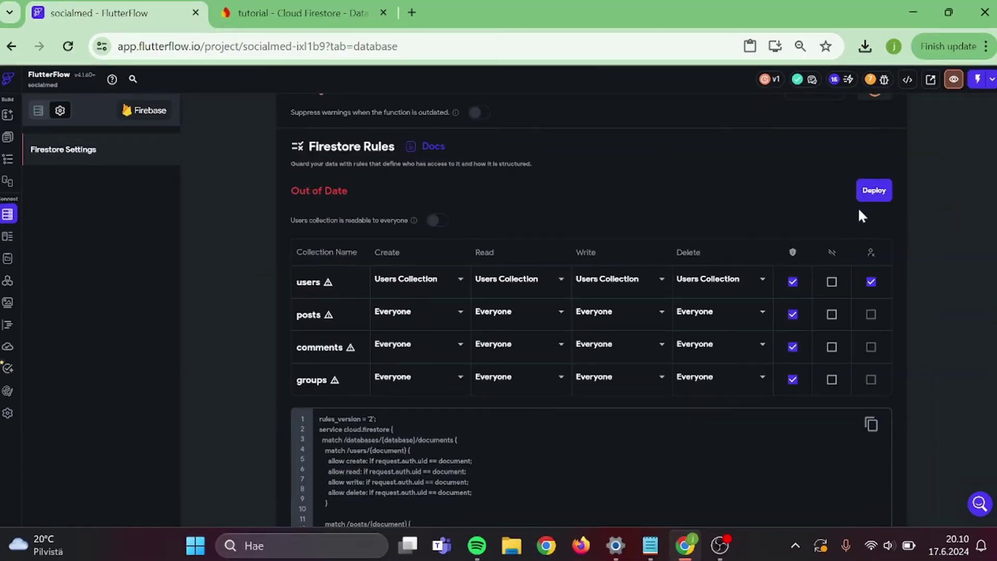
left_click(866, 197)
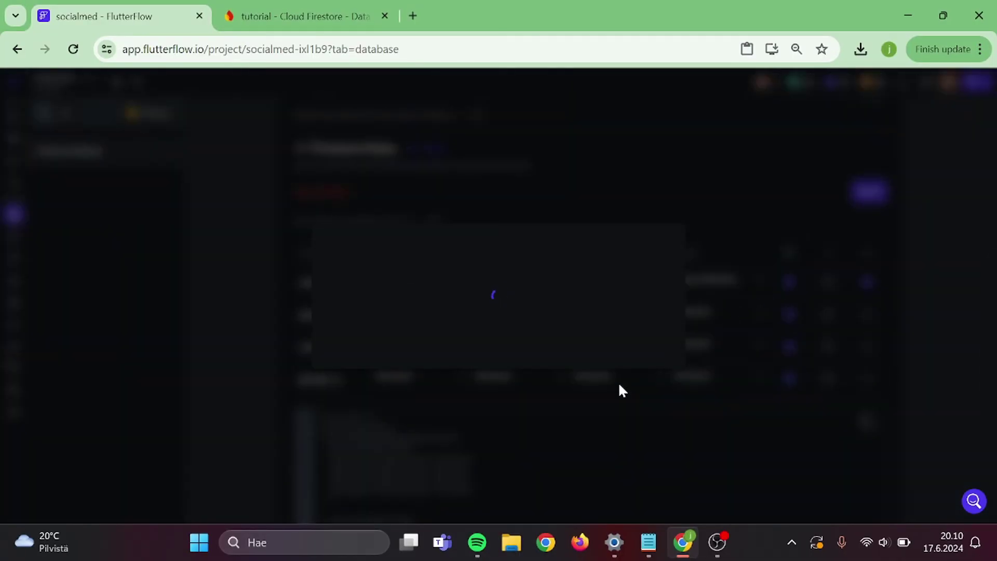
left_click(645, 452)
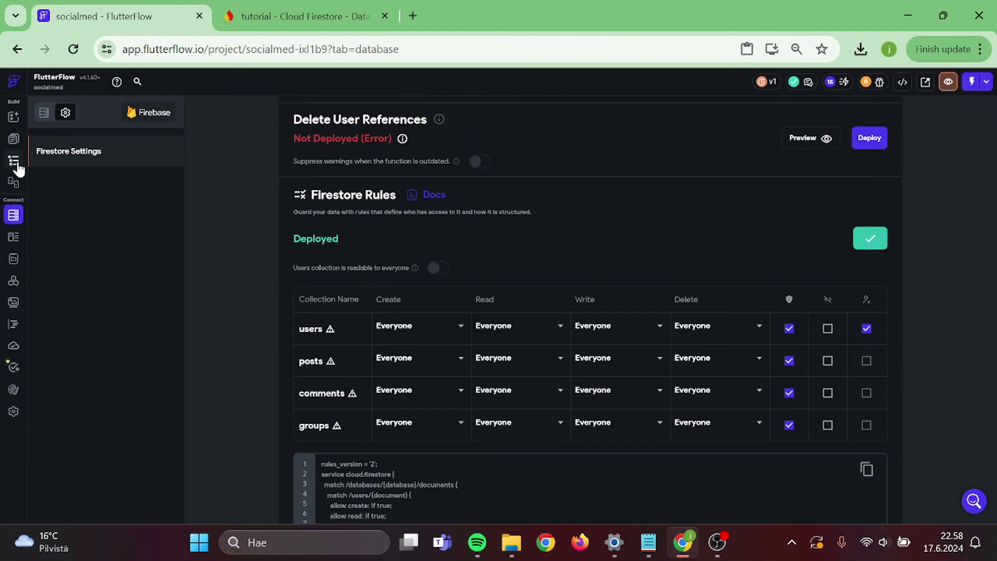
left_click(14, 162)
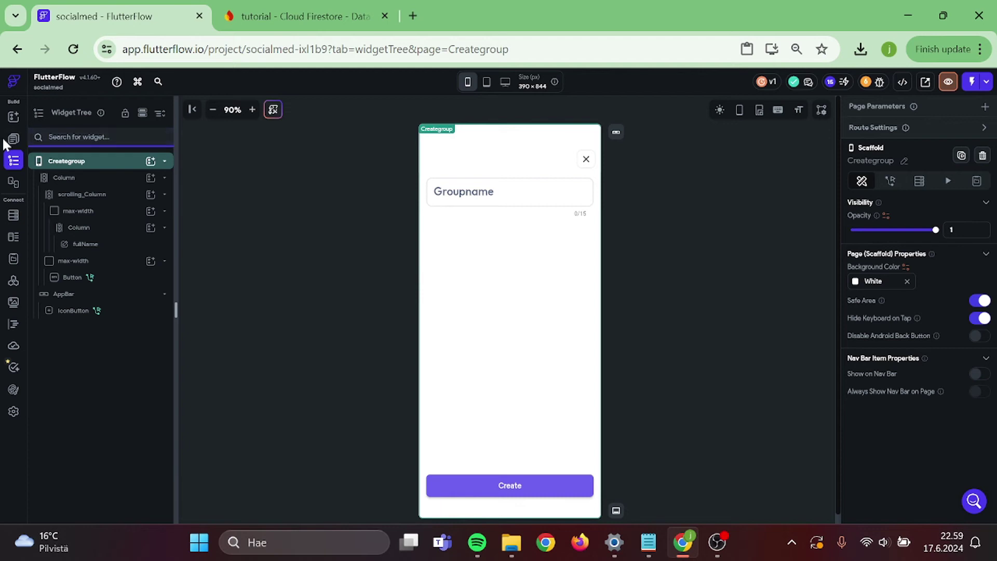
- Copy the Apply for group button's existing visibility condition on groupage, then remove it
left_click(12, 139)
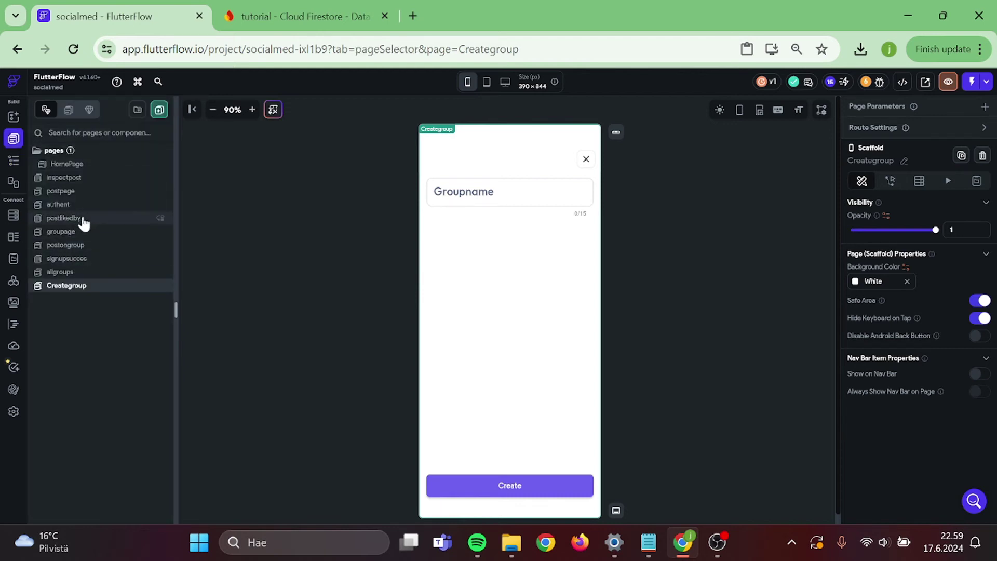
left_click(78, 232)
left_click(558, 341)
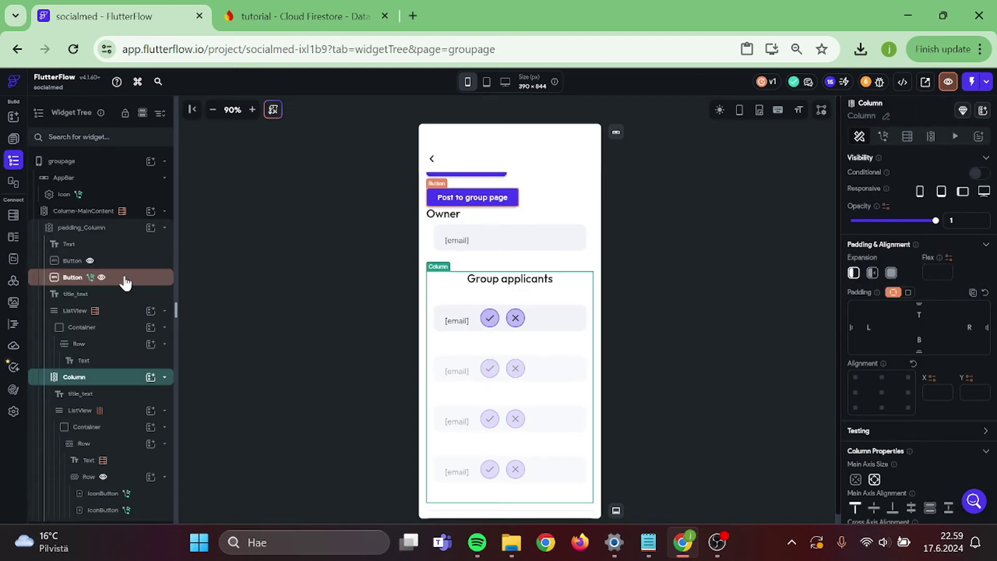
left_click(124, 262)
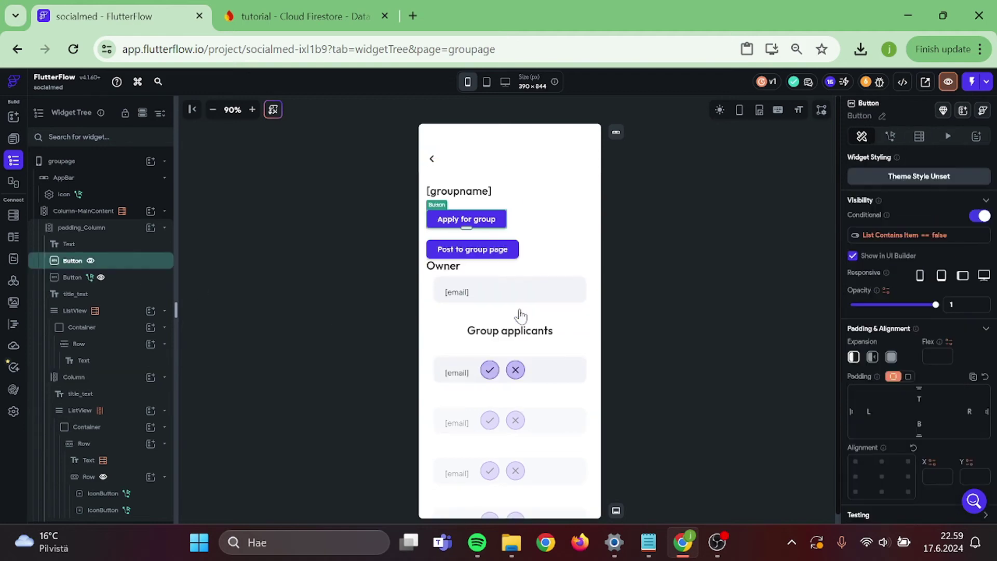
left_click(912, 238)
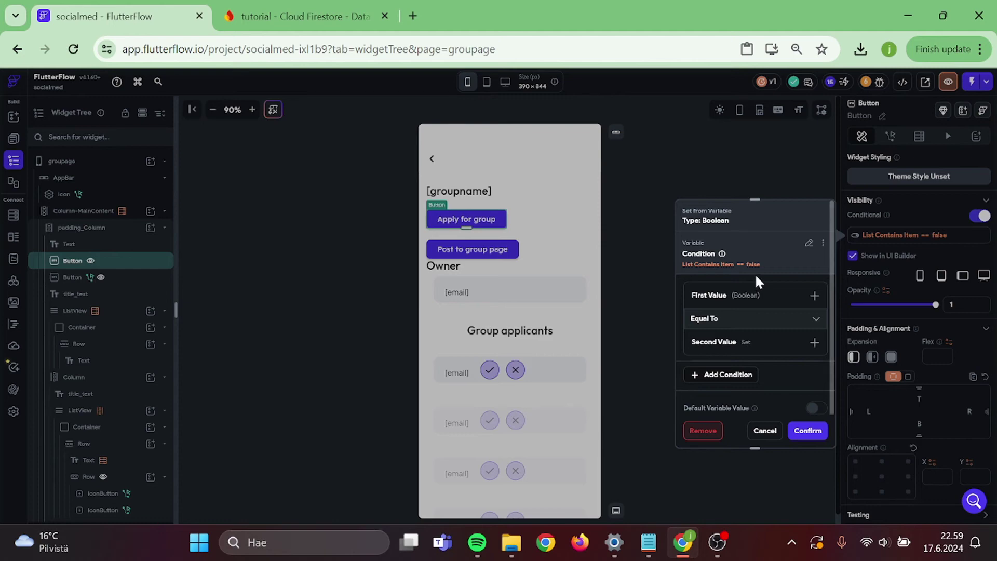
left_click(823, 243)
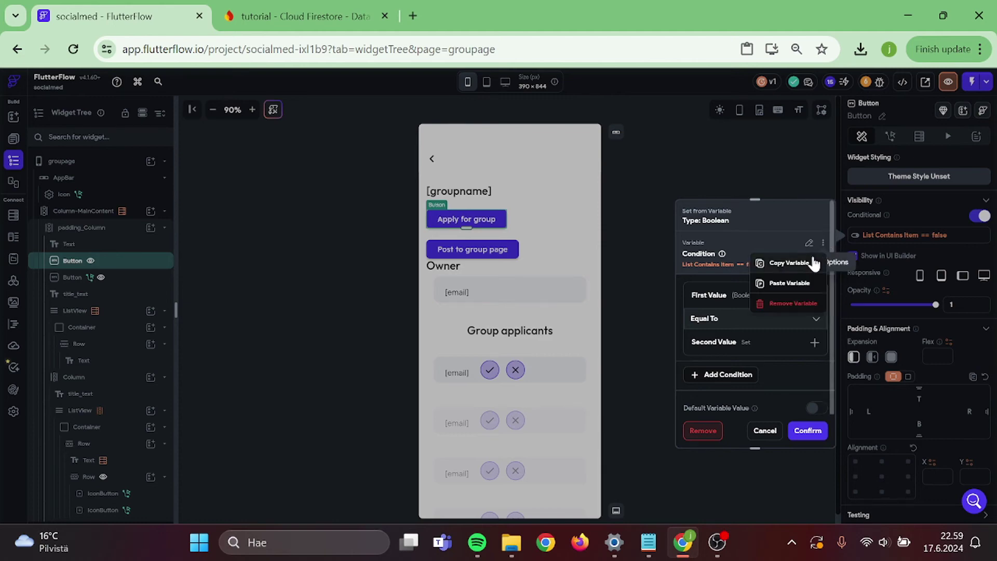
left_click(787, 263)
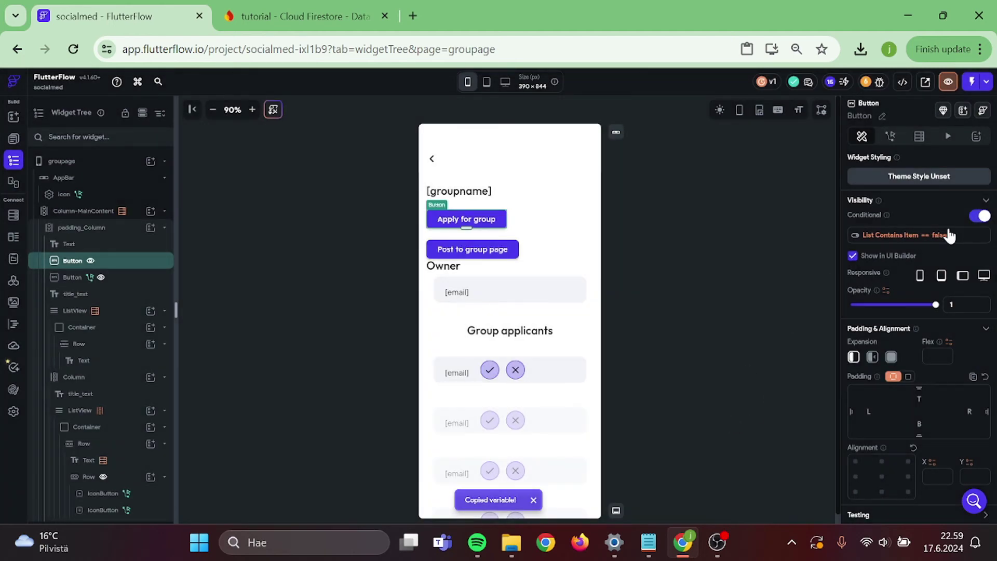
left_click(949, 236)
left_click(705, 432)
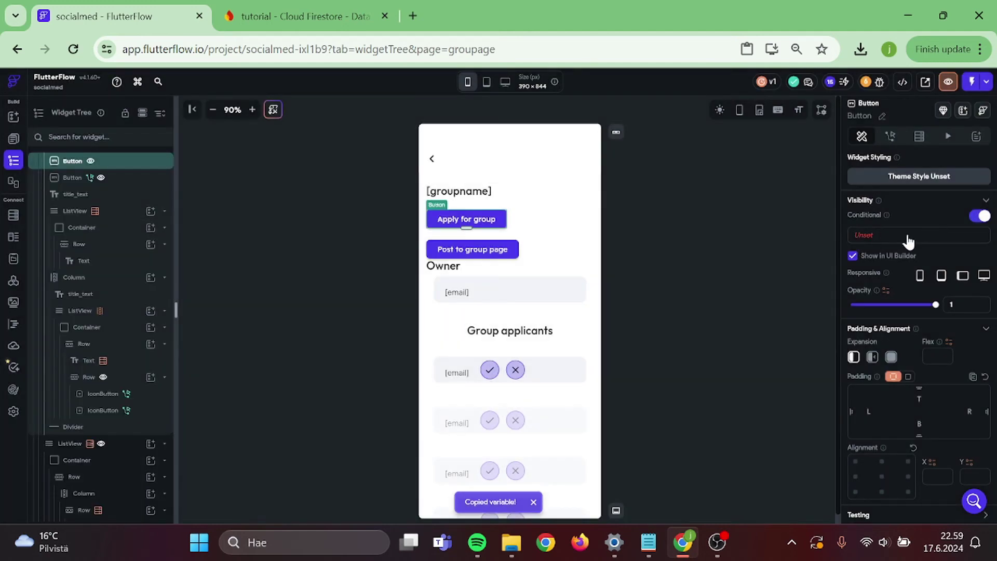
- Start an OR Combine Conditions visibility and paste the copied condition as the first
left_click(906, 235)
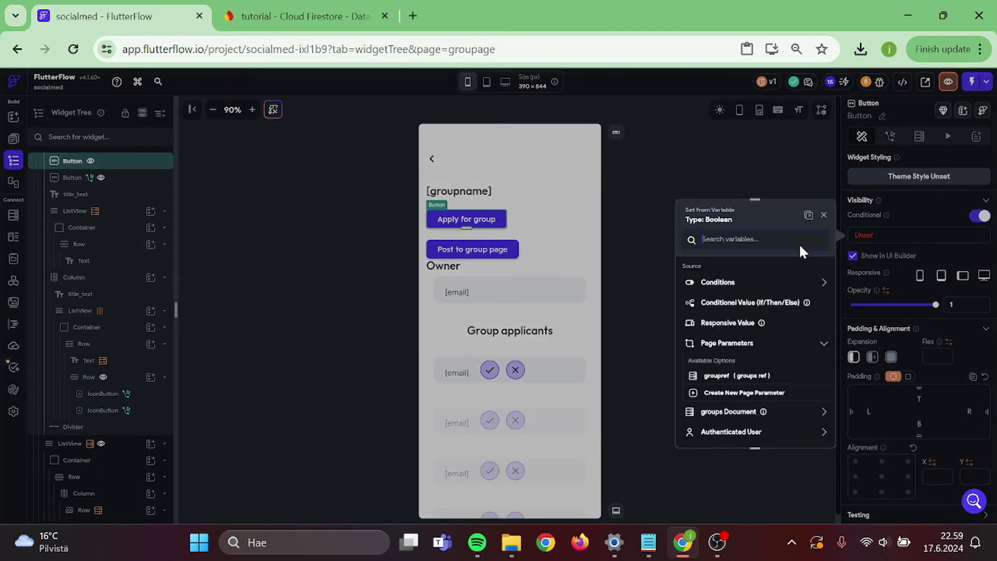
left_click(746, 289)
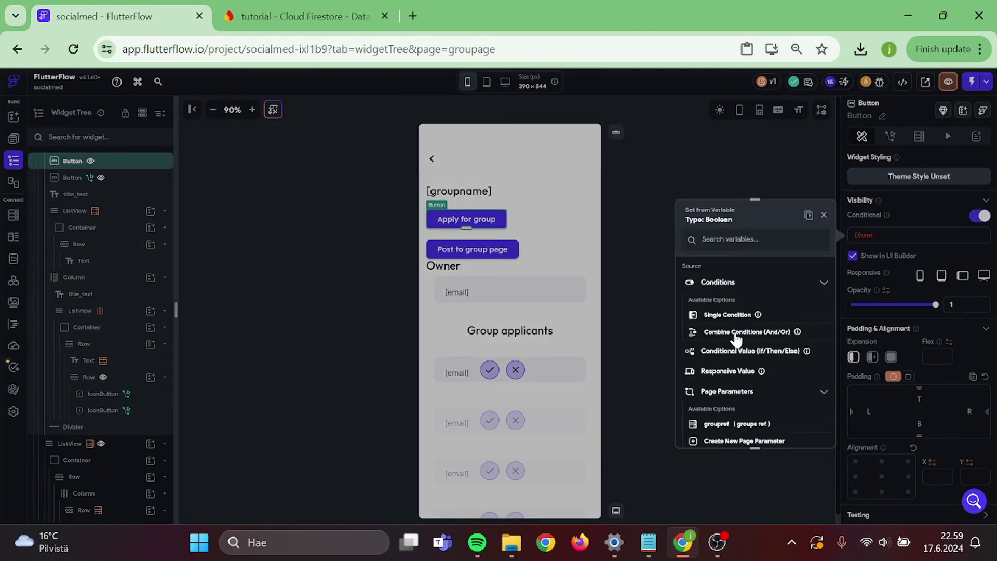
left_click(737, 332)
scroll(737, 347, "down", 1)
left_click(804, 263)
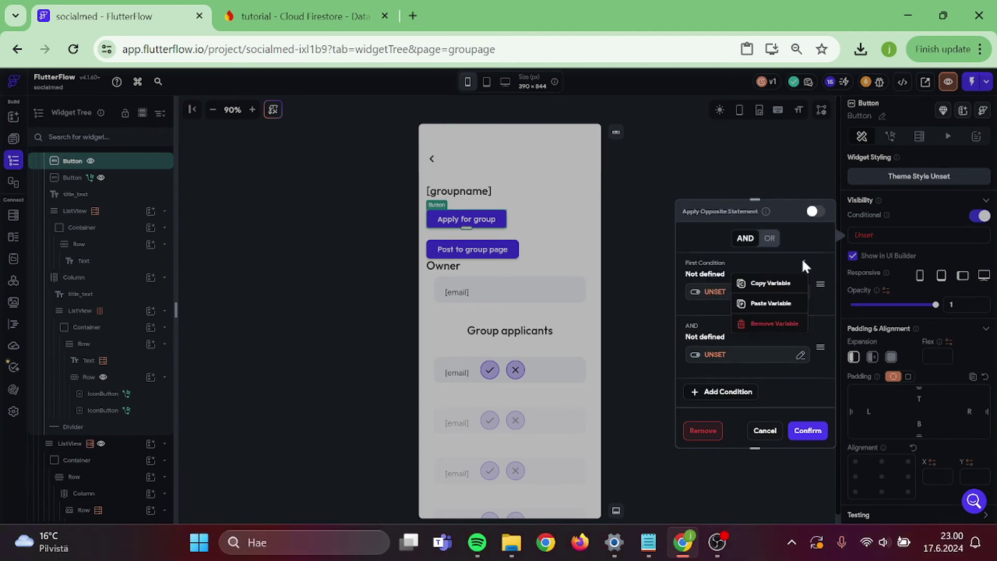
left_click(748, 303)
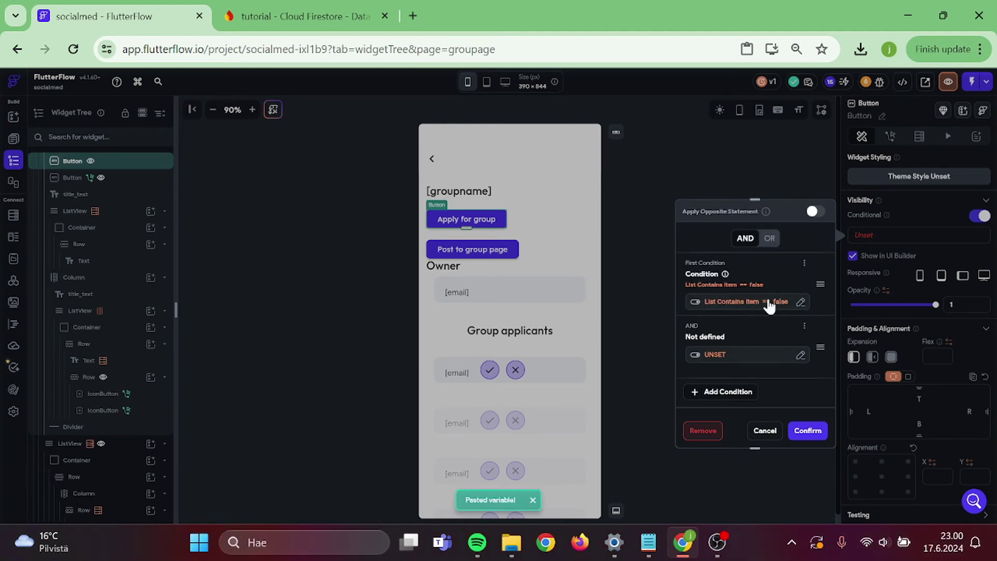
- Build the second condition: request_pending List Contains Item the authenticated user's reference
left_click(727, 354)
left_click(752, 301)
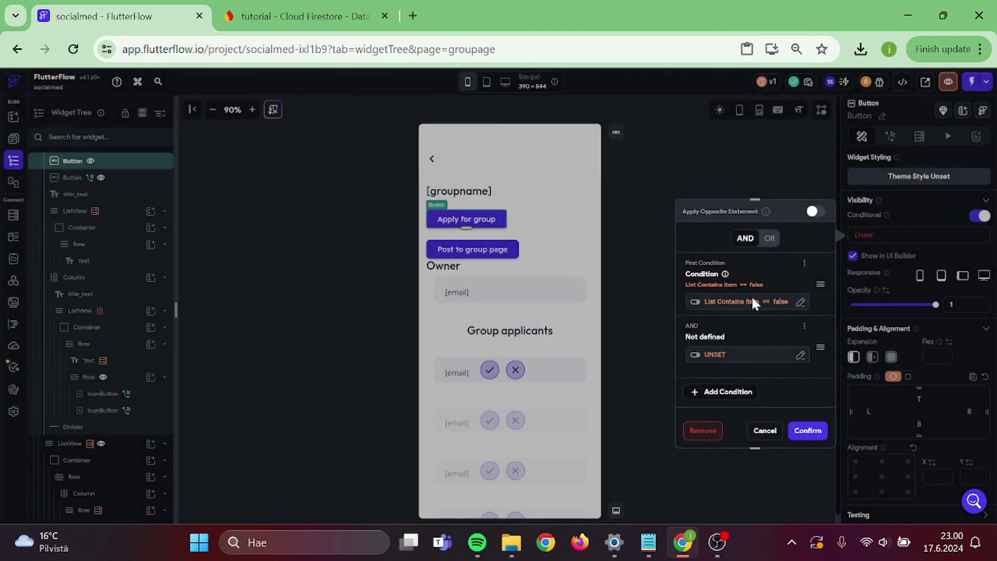
left_click(713, 356)
left_click(609, 359)
left_click(569, 384)
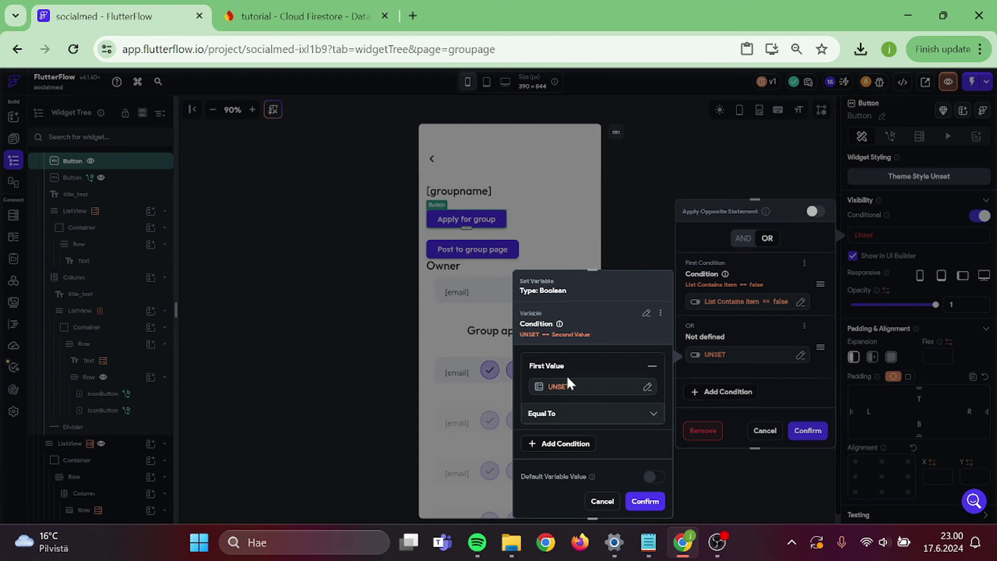
left_click(550, 386)
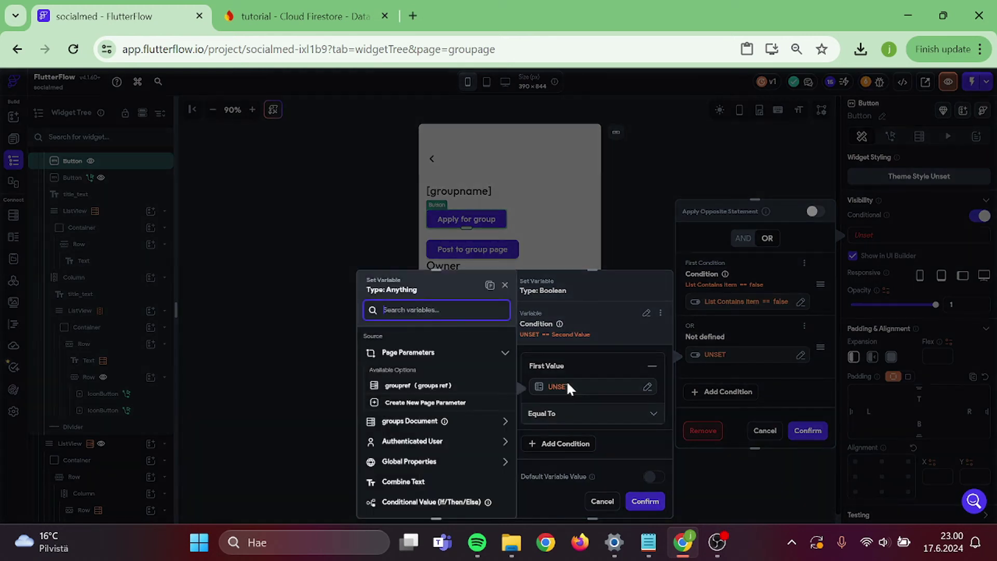
left_click(413, 421)
scroll(416, 425, "down", 2)
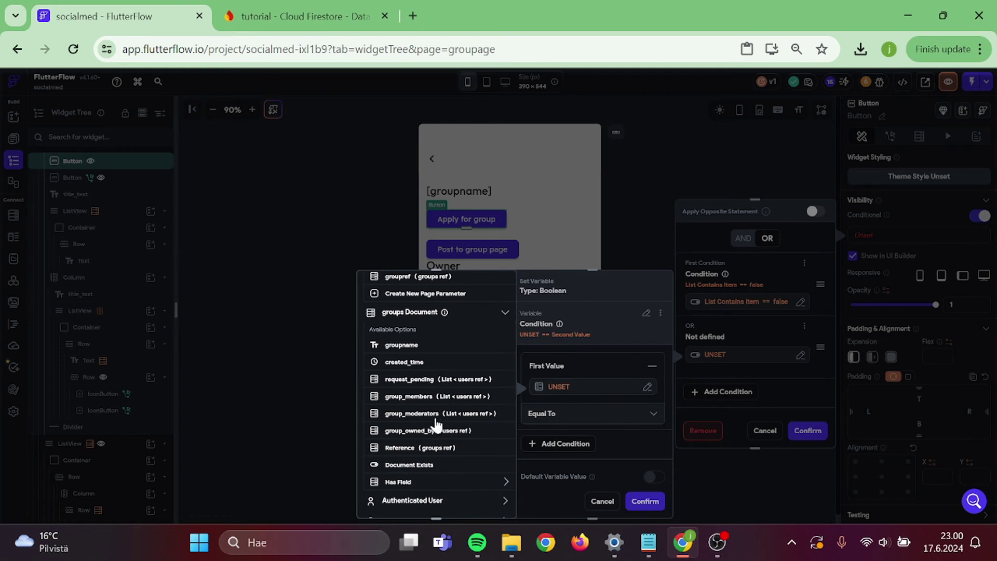
left_click(410, 379)
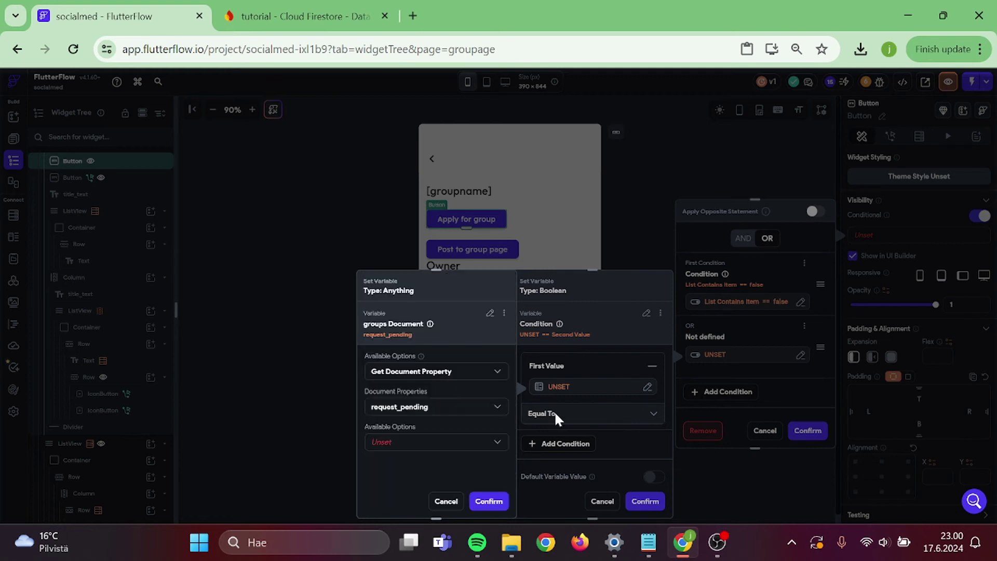
left_click(443, 441)
left_click(440, 412)
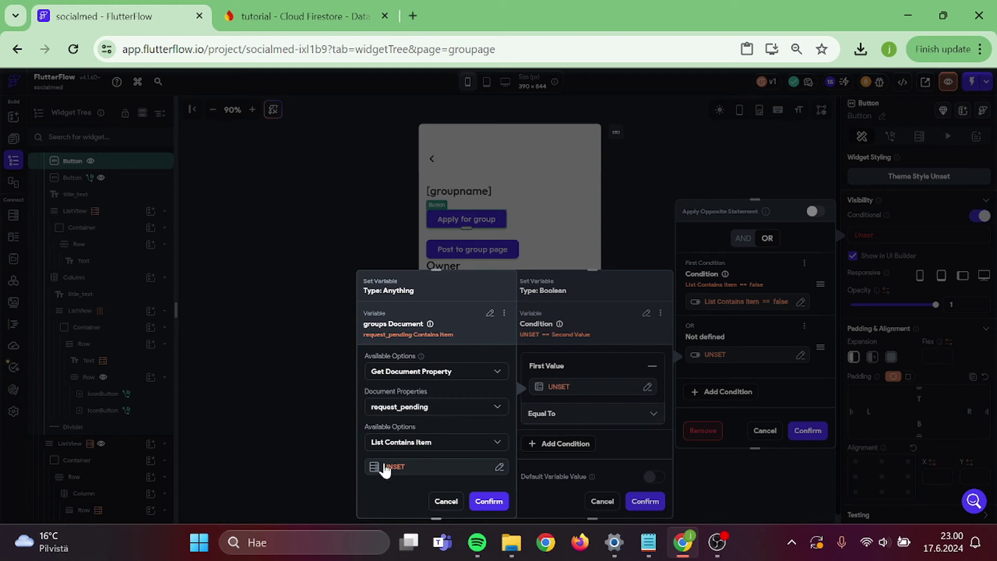
left_click(390, 467)
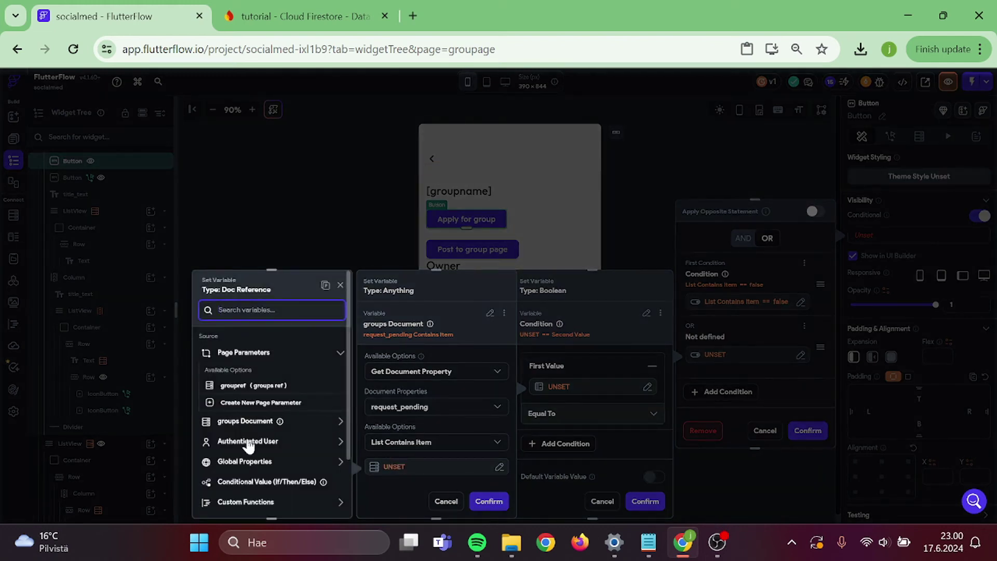
left_click(248, 441)
left_click(277, 374)
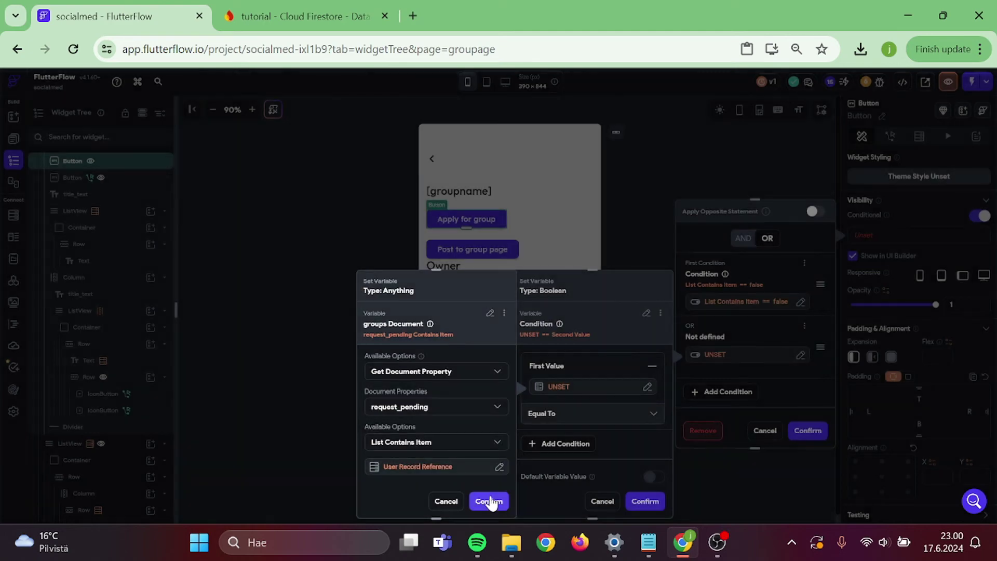
left_click(496, 499)
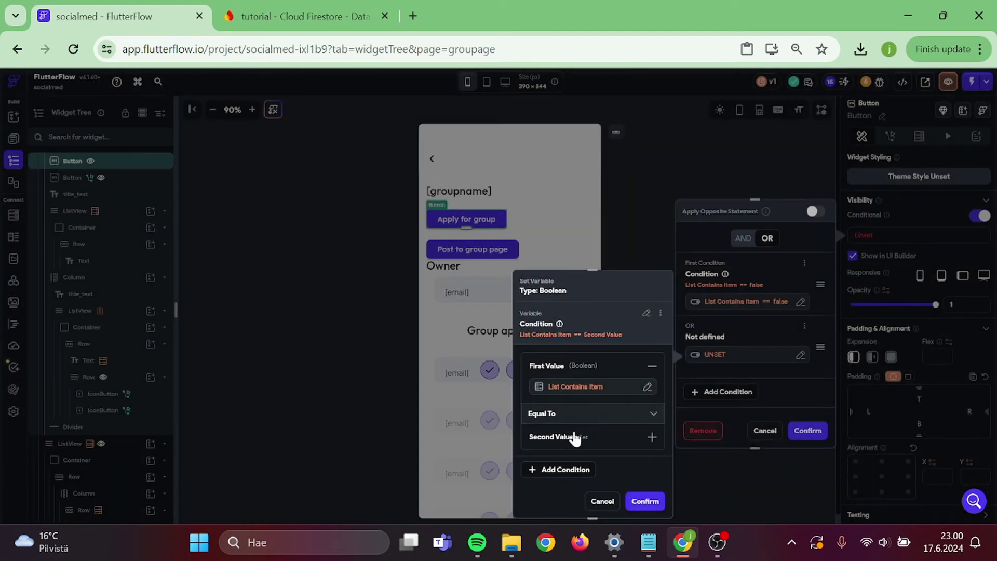
- Compare the second condition against false and confirm both OR conditions
left_click(575, 438)
scroll(574, 434, "down", 1)
left_click(572, 435)
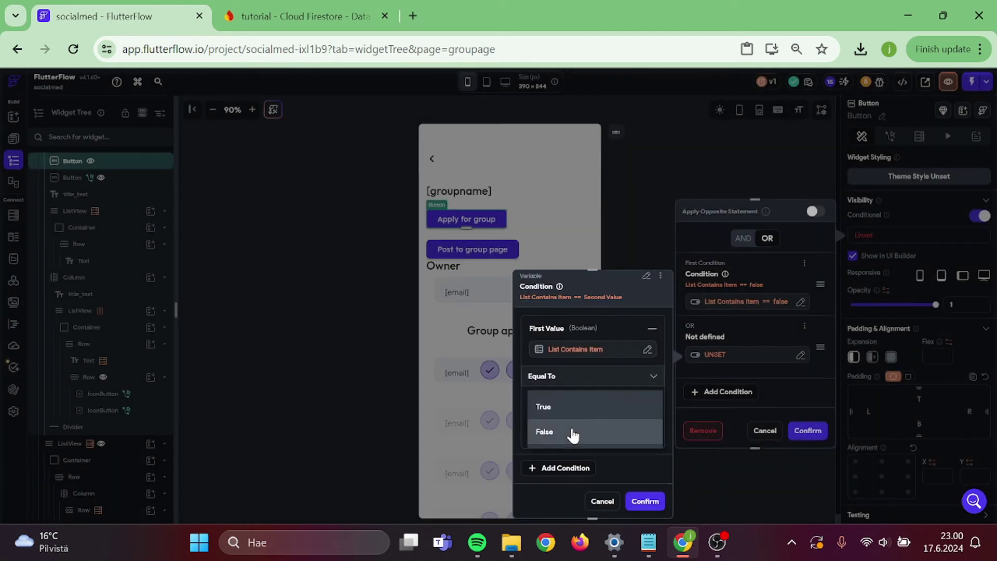
left_click(573, 434)
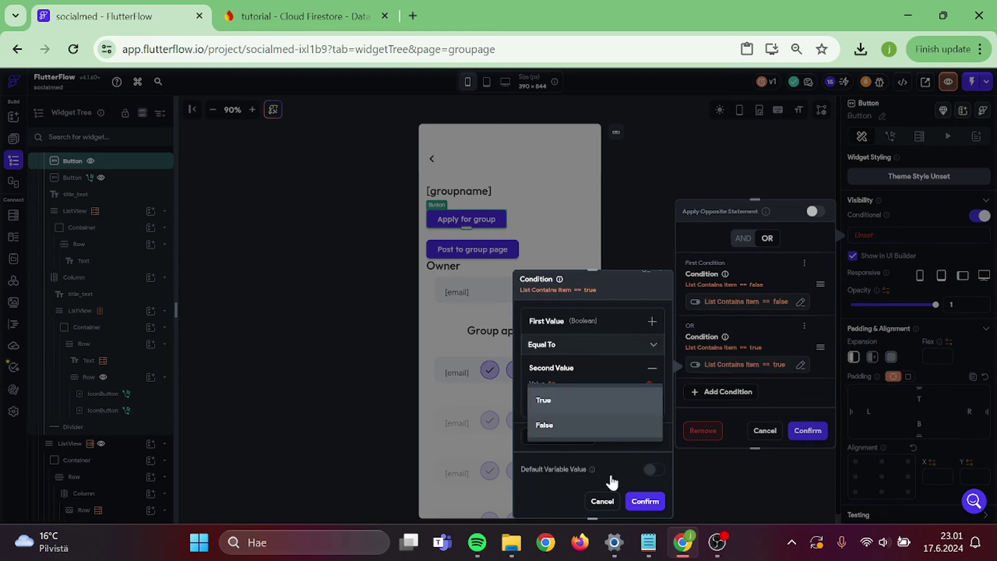
left_click(643, 500)
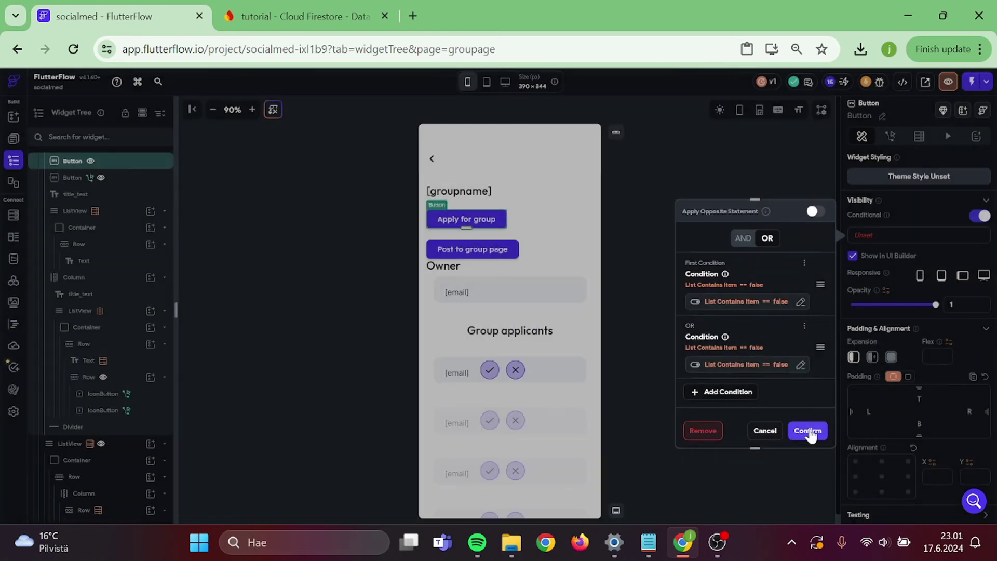
left_click(808, 431)
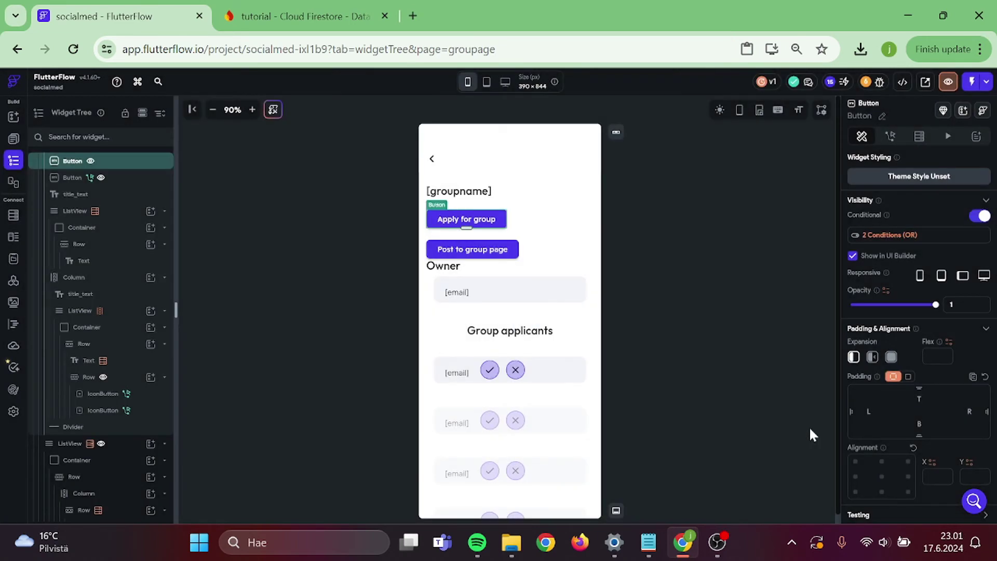
left_click(560, 340)
left_click(978, 173)
- Build a group_moderators List Contains Item check using the authenticated user's reference
left_click(884, 190)
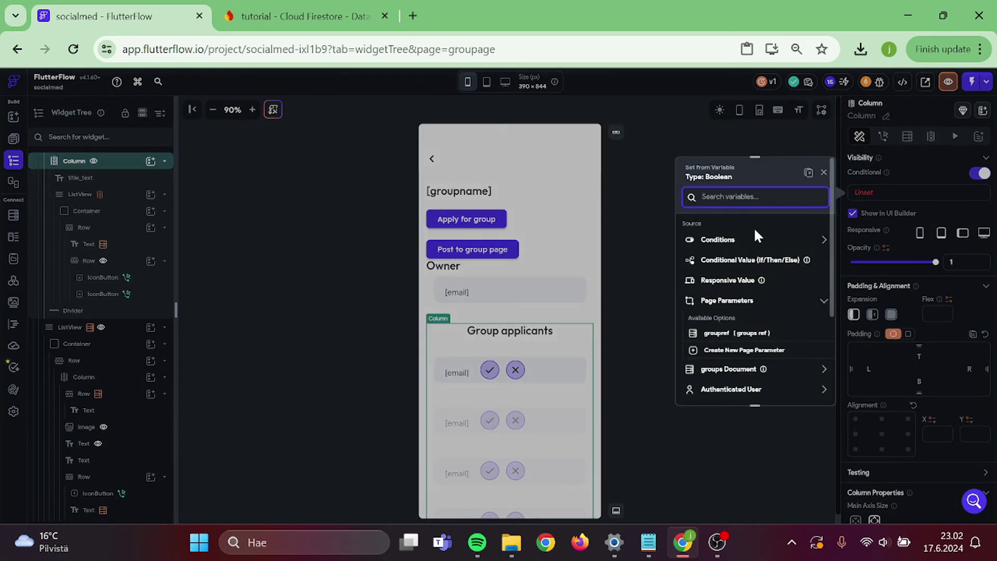
left_click(740, 241)
left_click(721, 263)
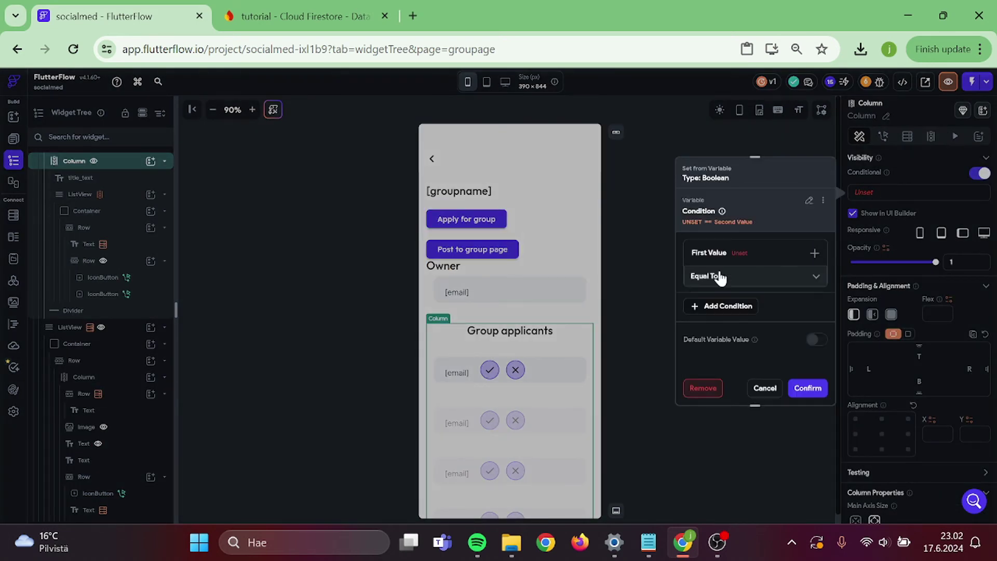
left_click(725, 254)
left_click(711, 273)
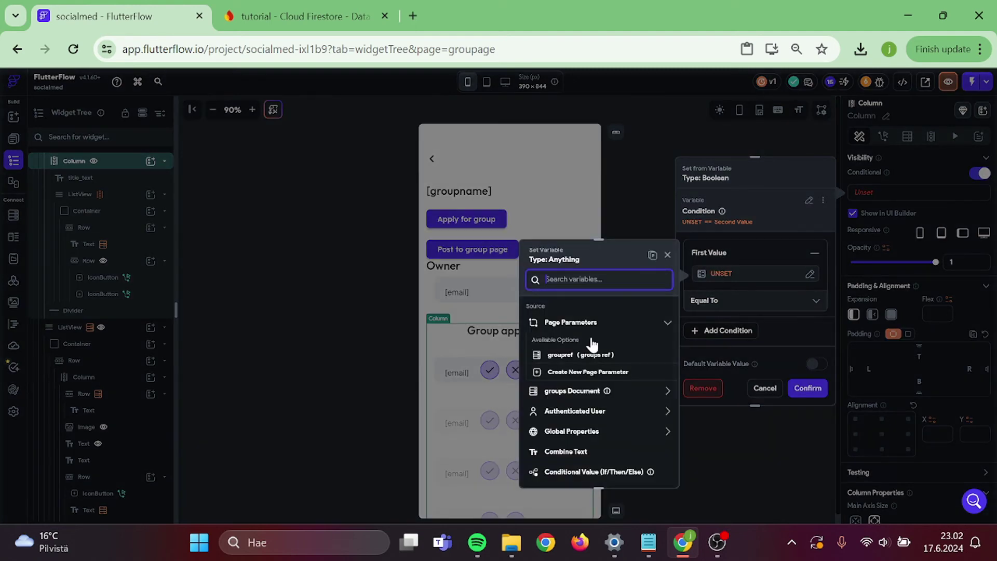
left_click(570, 391)
scroll(570, 395, "down", 5)
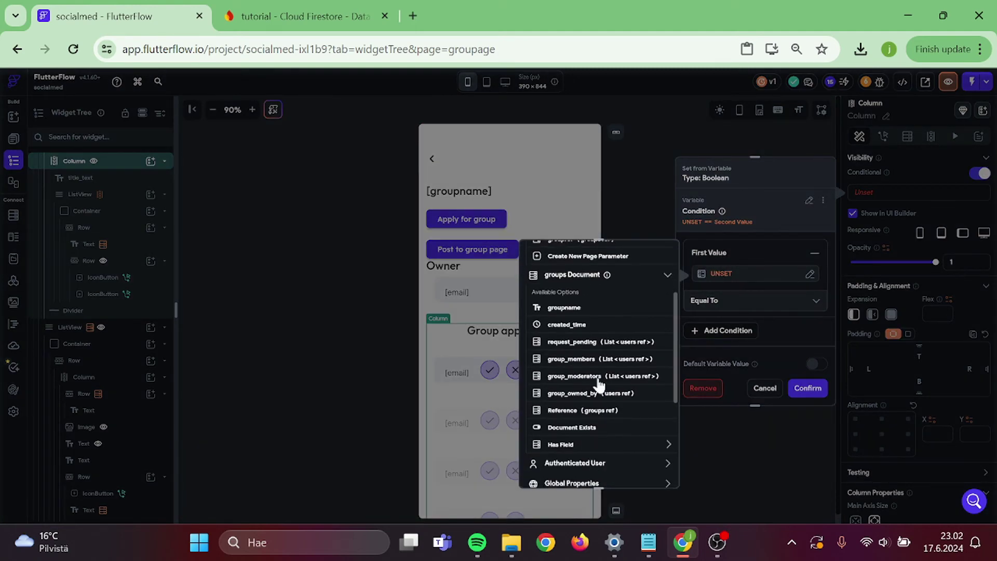
left_click(610, 378)
left_click(568, 423)
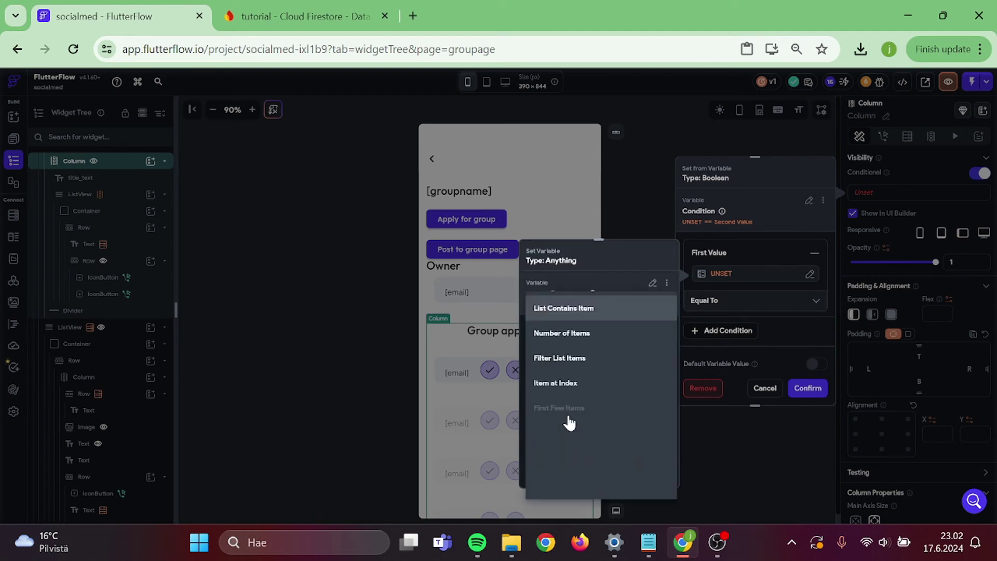
left_click(595, 314)
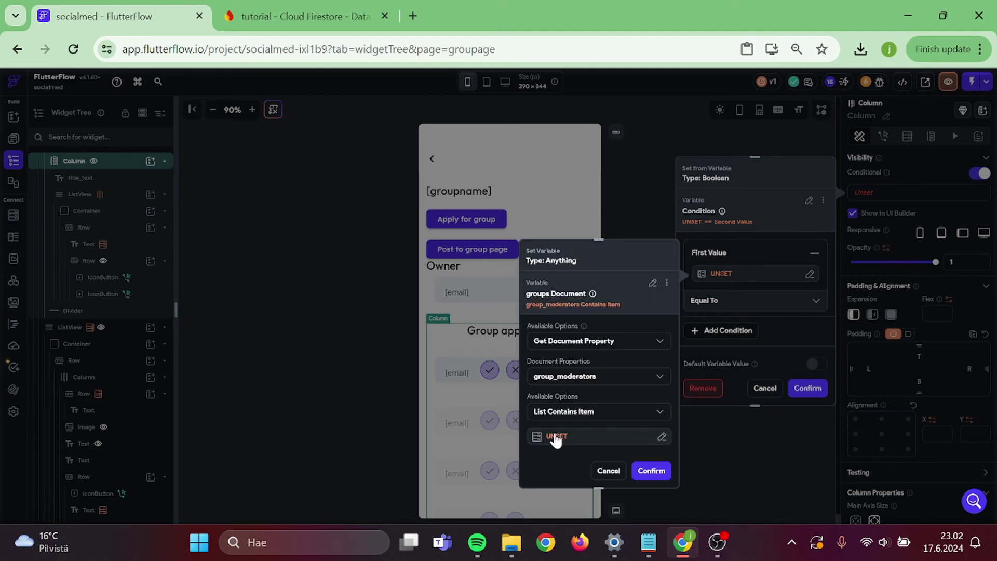
left_click(555, 438)
left_click(397, 442)
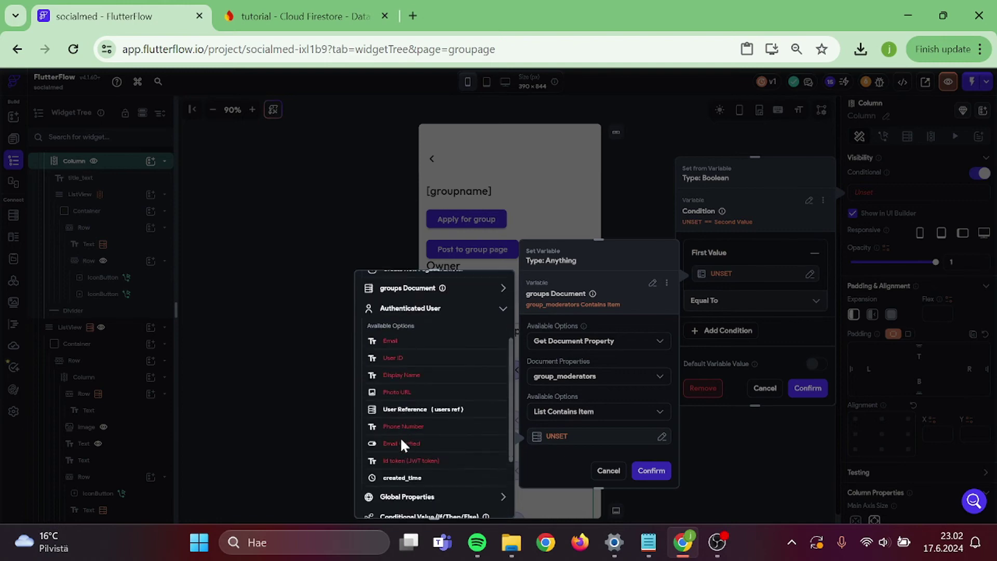
left_click(437, 406)
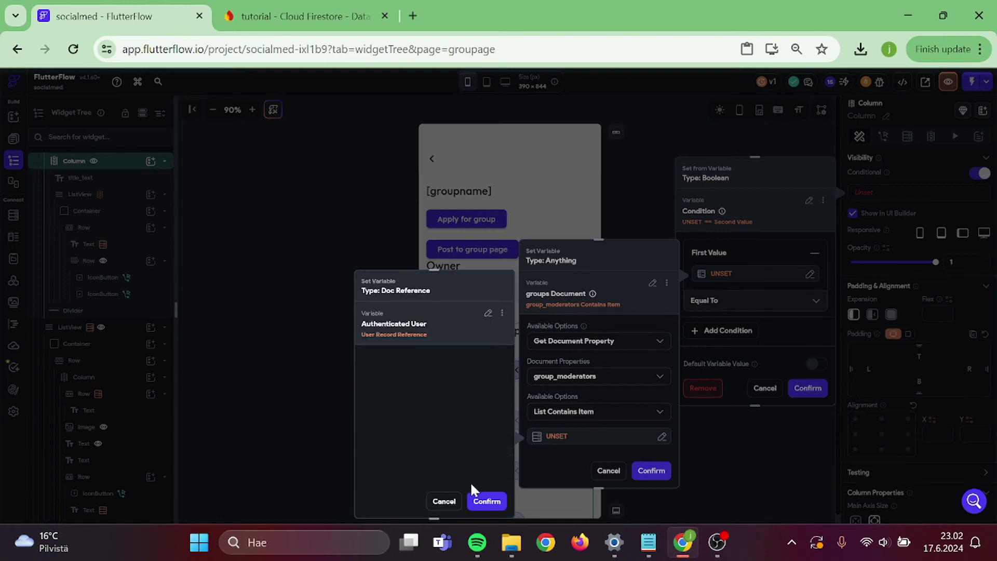
left_click(485, 500)
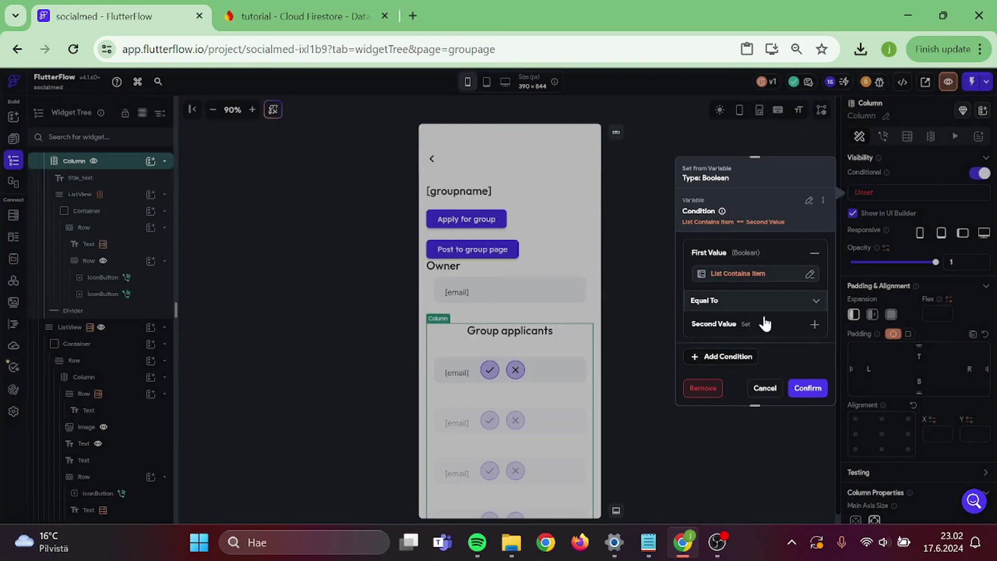
- Compare the check to true and confirm the column's visibility condition
left_click(762, 323)
left_click(749, 328)
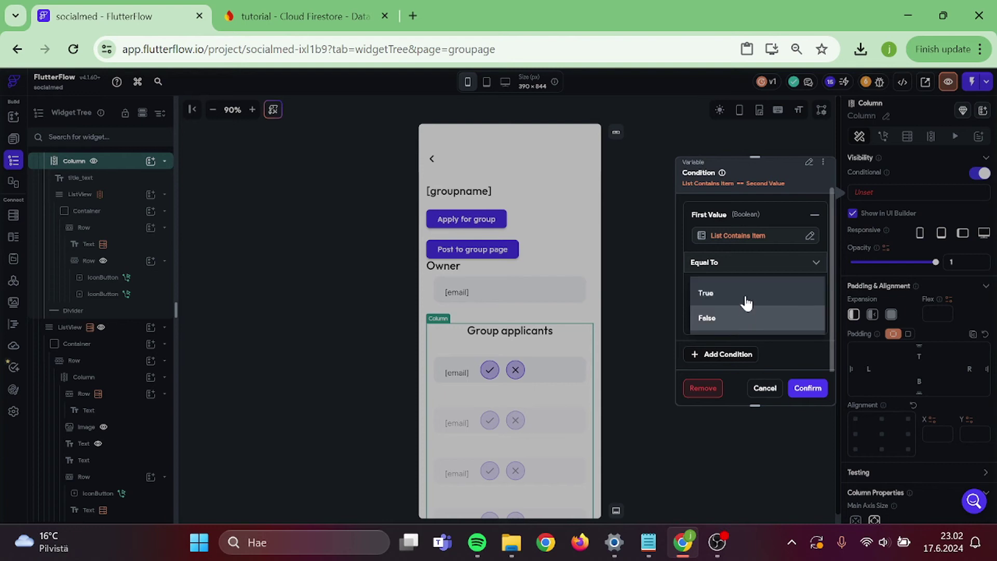
left_click(719, 291)
left_click(808, 388)
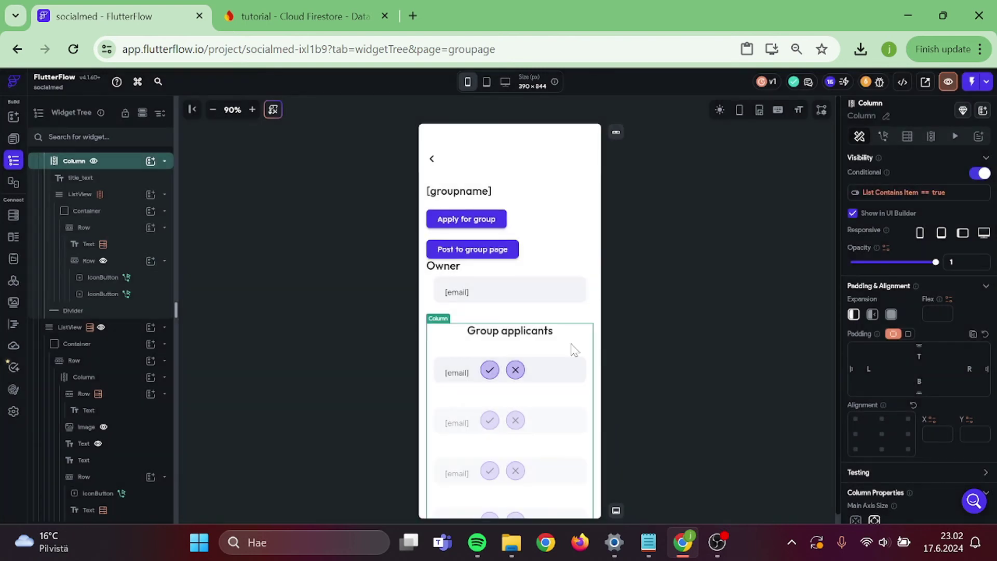
left_click(646, 252)
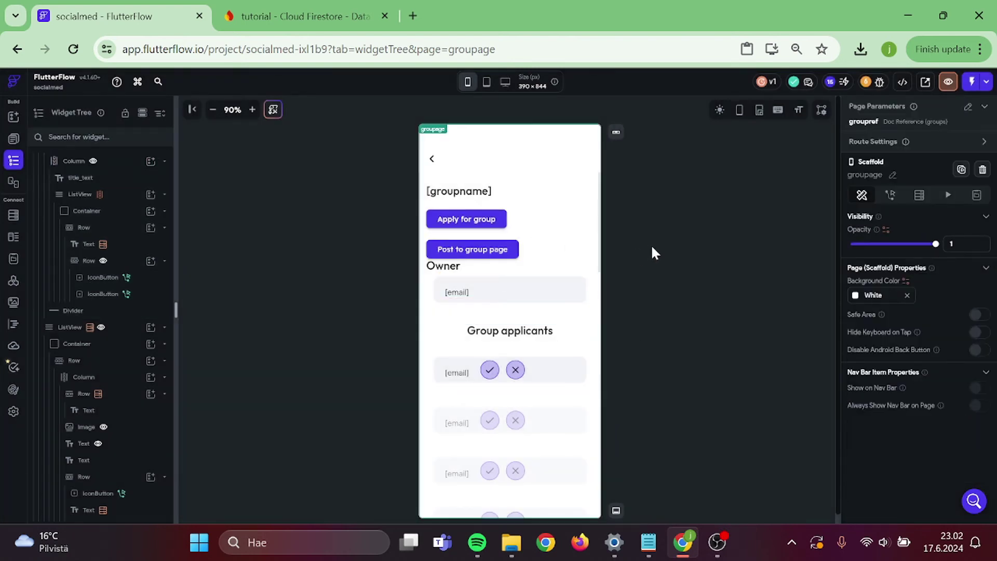
- Duplicate the Post to group page button and remove the copy's visibility condition
left_click(474, 250)
right_click(481, 252)
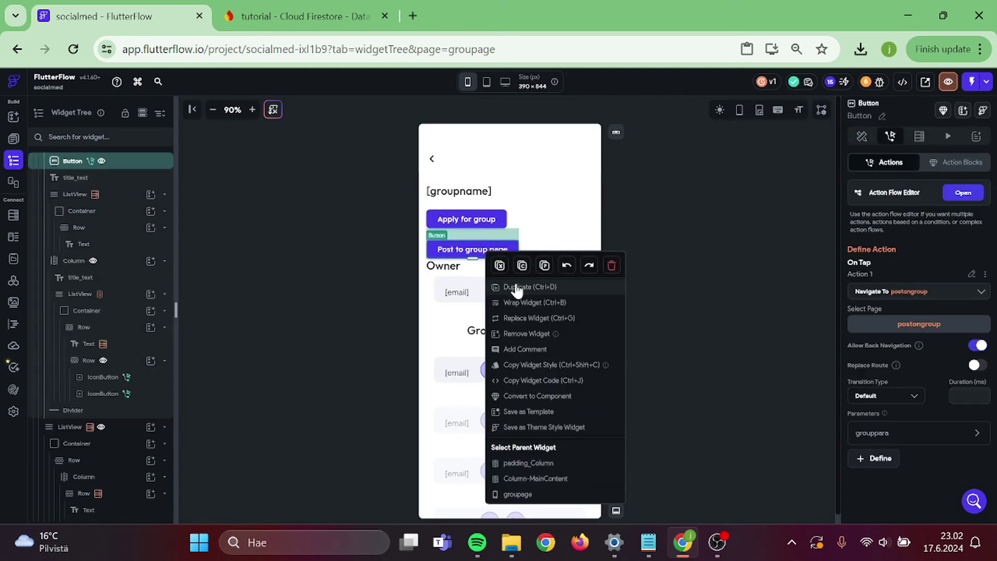
left_click(517, 287)
left_click(483, 285)
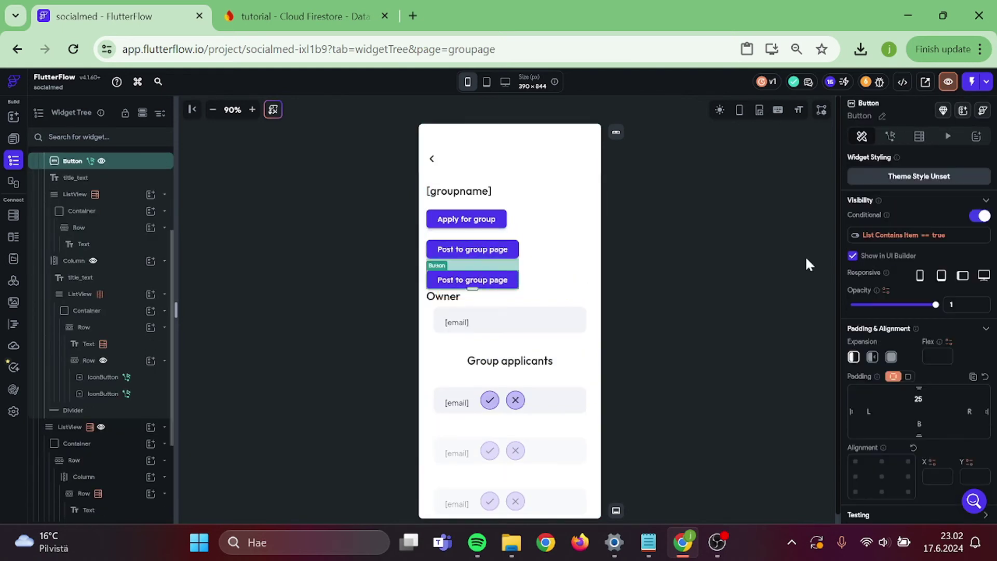
left_click(981, 217)
scroll(877, 284, "down", 5)
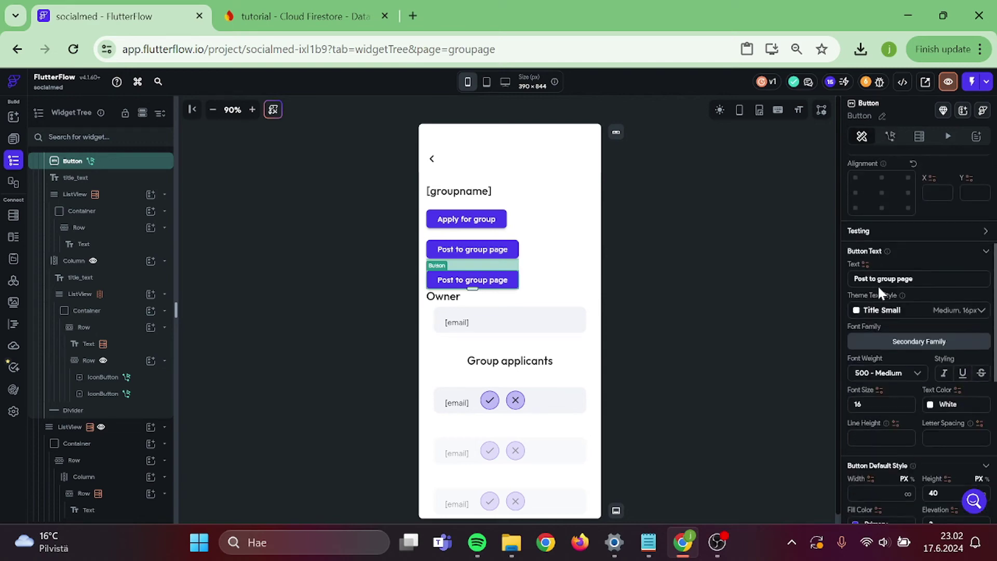
scroll(877, 285, "down", 10)
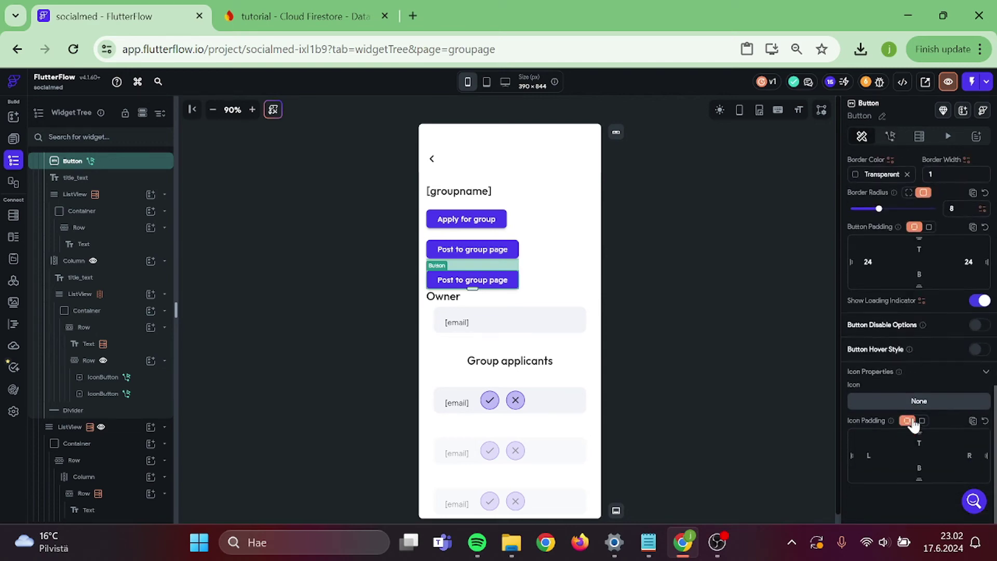
scroll(903, 415, "up", 15)
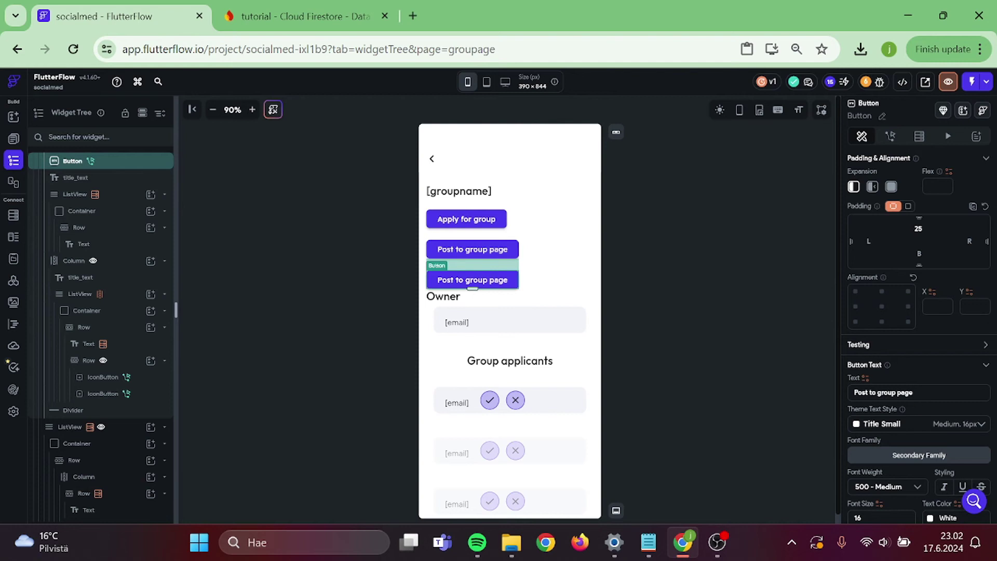
- Change the duplicated button's label to 'Groupmembers'
triple_click(883, 392)
type("Gr")
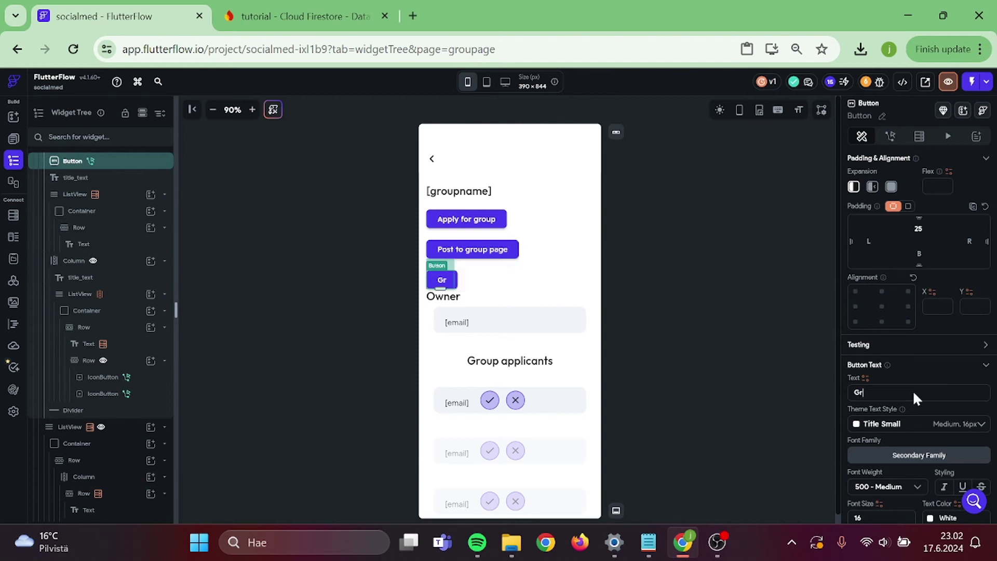
type("oup")
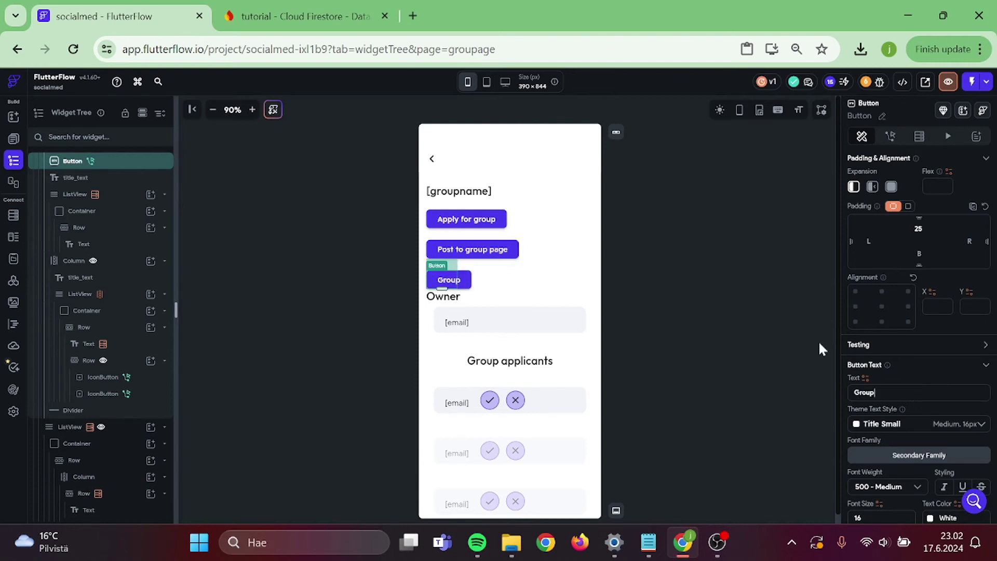
type("members")
left_click(806, 333)
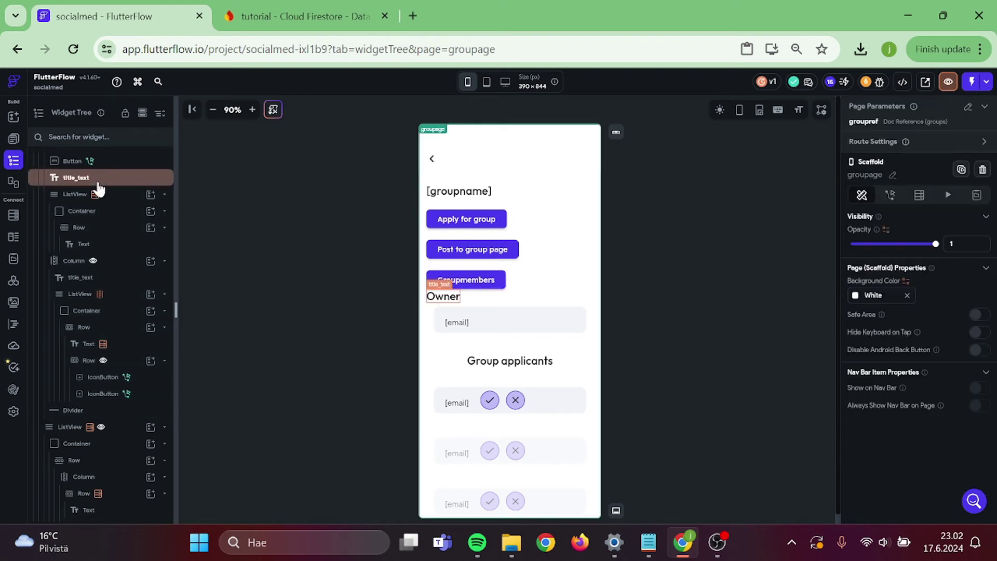
scroll(98, 190, "up", 3)
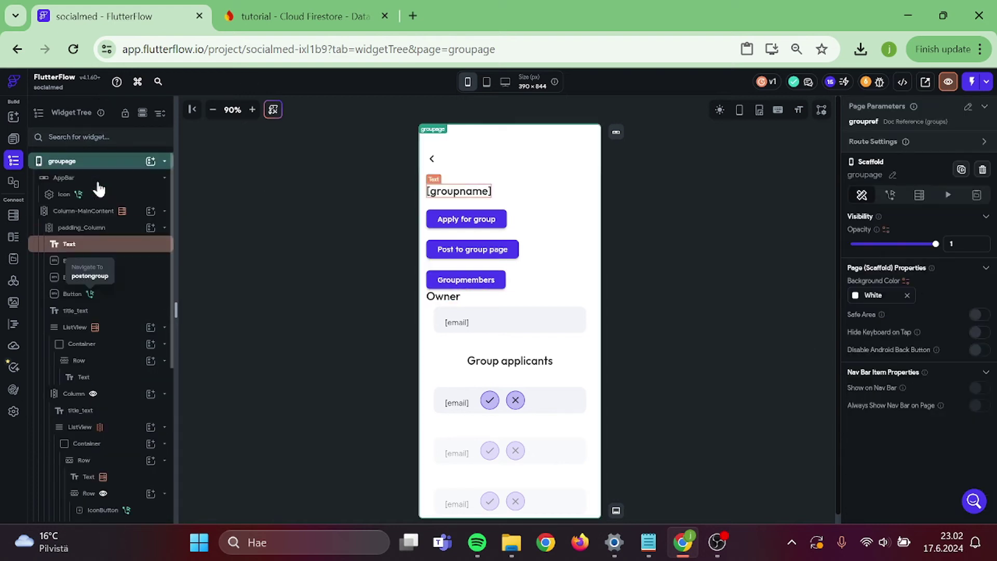
left_click(14, 140)
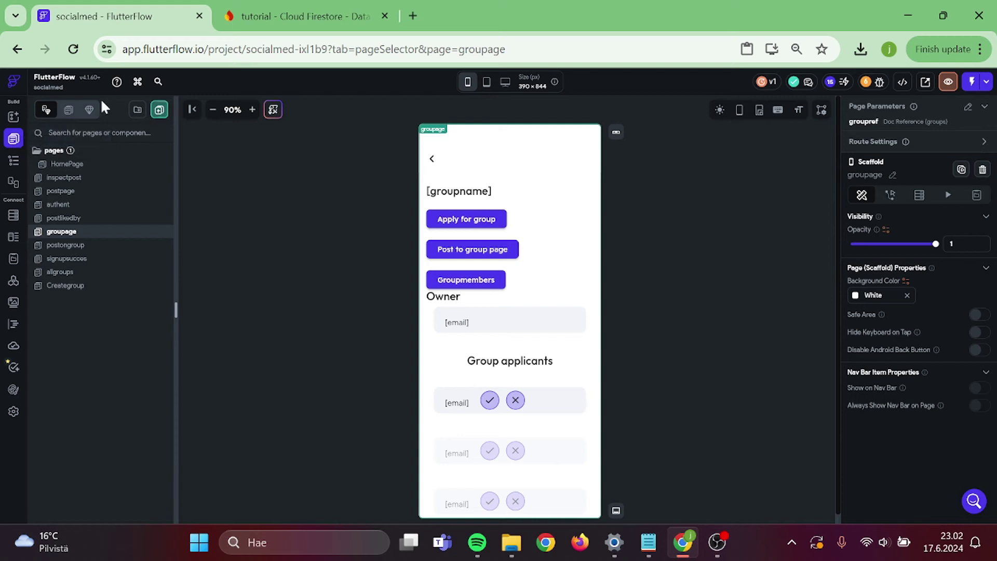
- Create a page named groupmembers from the List 01 - Transactions template with default theme
left_click(159, 110)
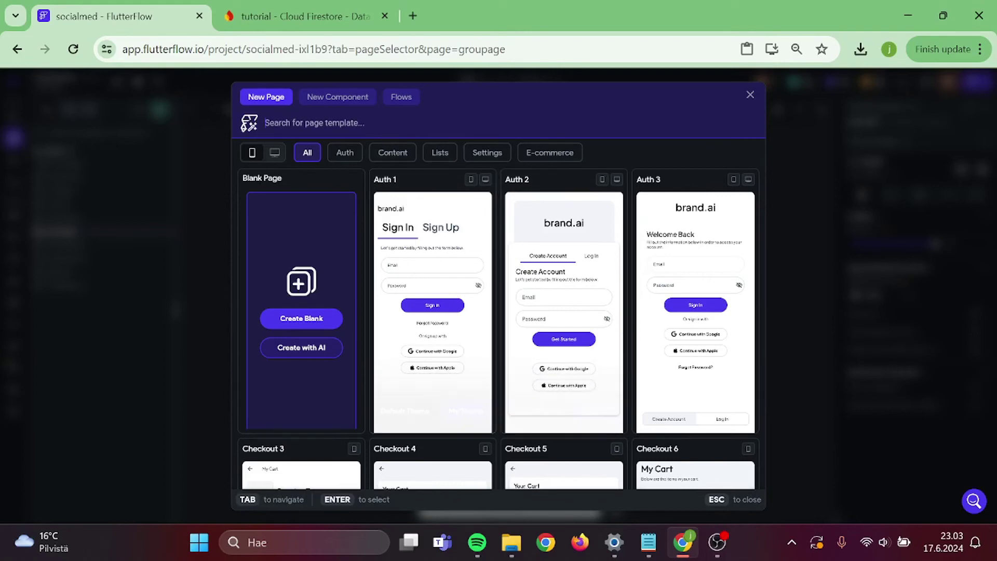
left_click(439, 156)
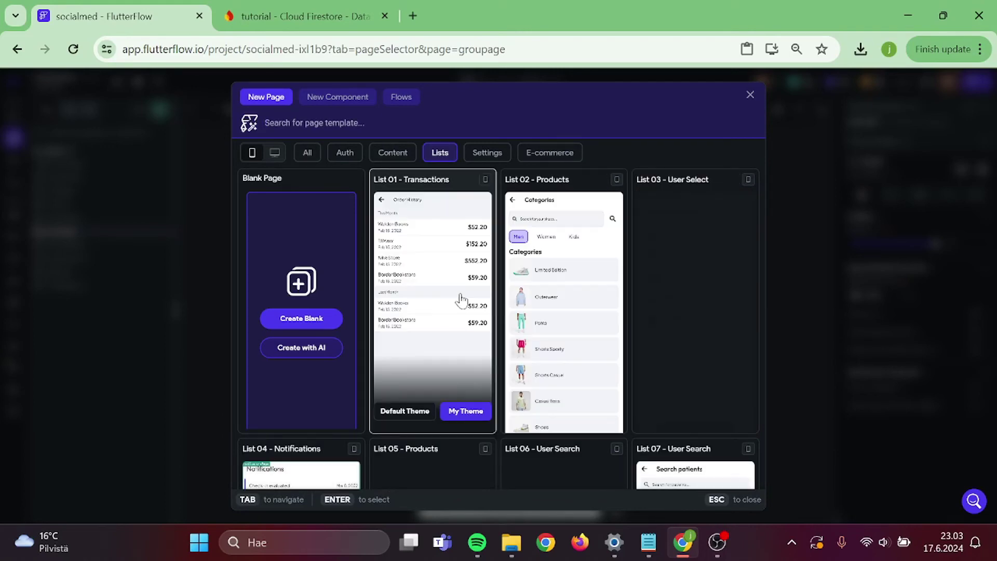
left_click(476, 299)
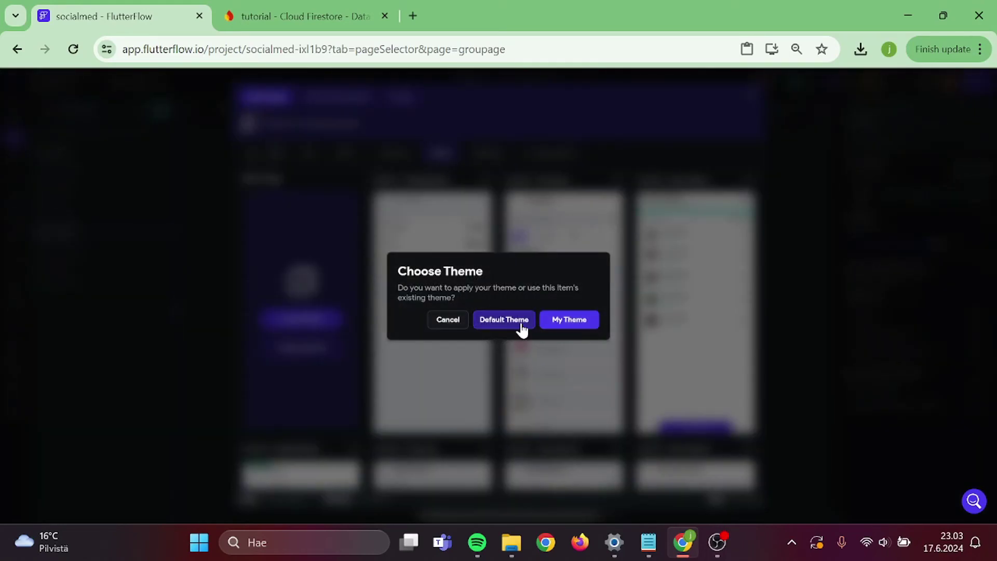
left_click(520, 324)
key("ctrl+a")
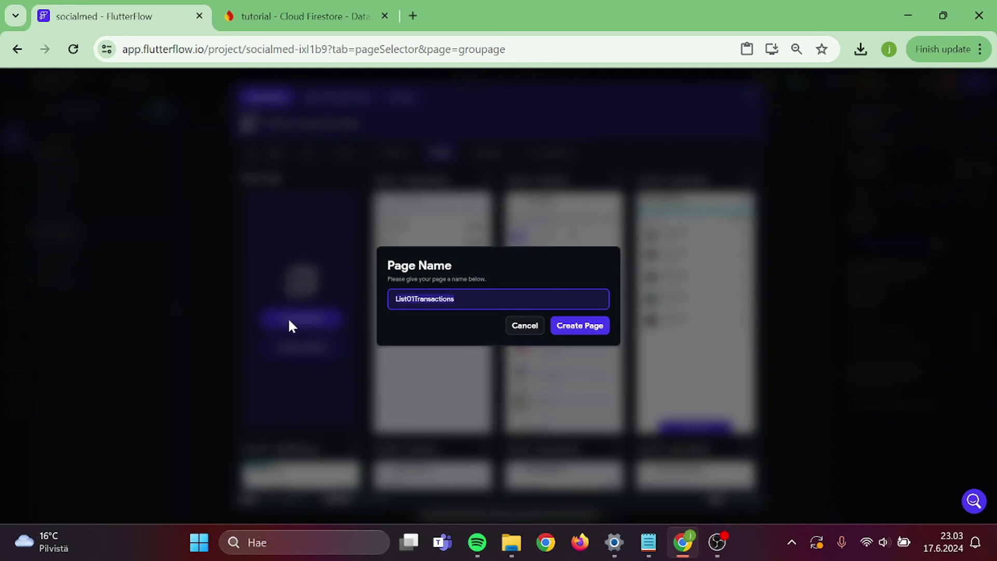
type("groupmembers")
key("Return")
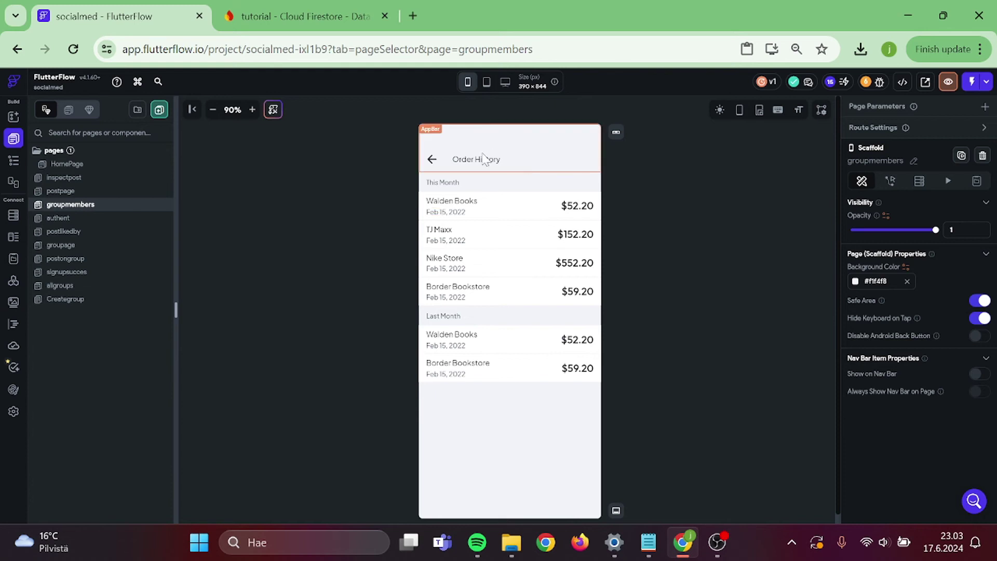
- Rename the Order History title to 'groupmembers'
left_click(481, 162)
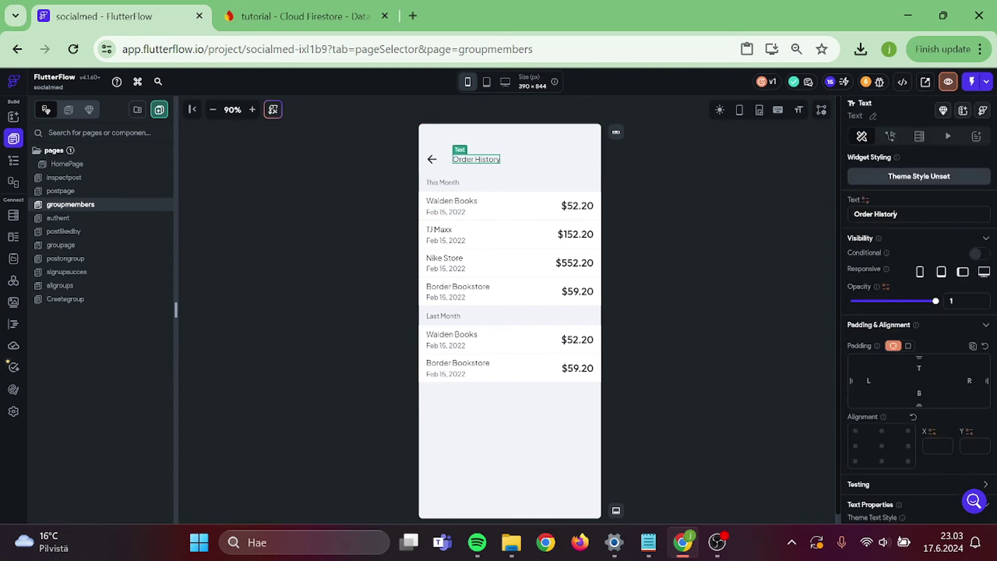
triple_click(876, 214)
type("groupmembers")
left_click(738, 218)
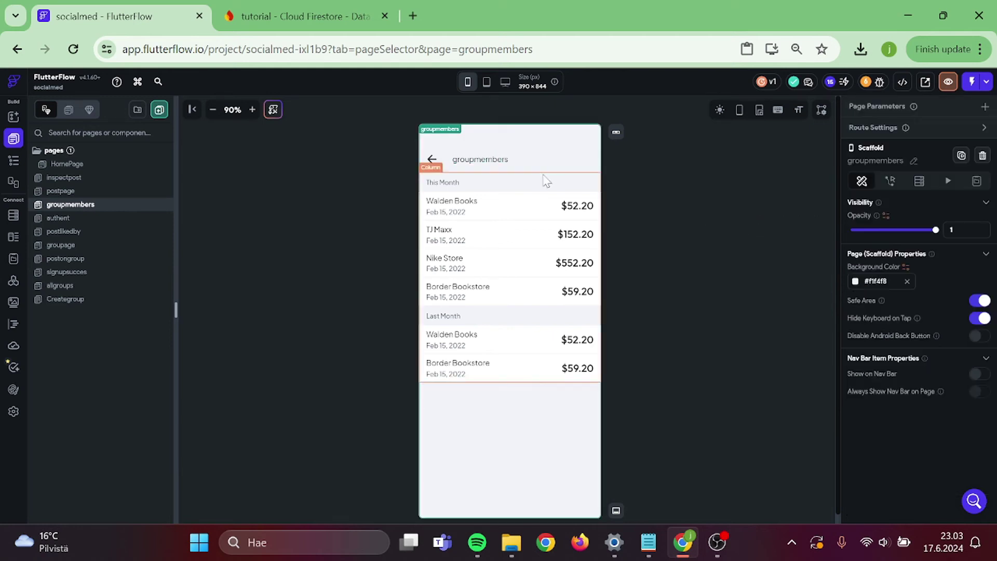
- Delete the TJ Maxx, Nike Store and Border Bookstore rows, plus the first row's $52.20 price and date
left_click(598, 233)
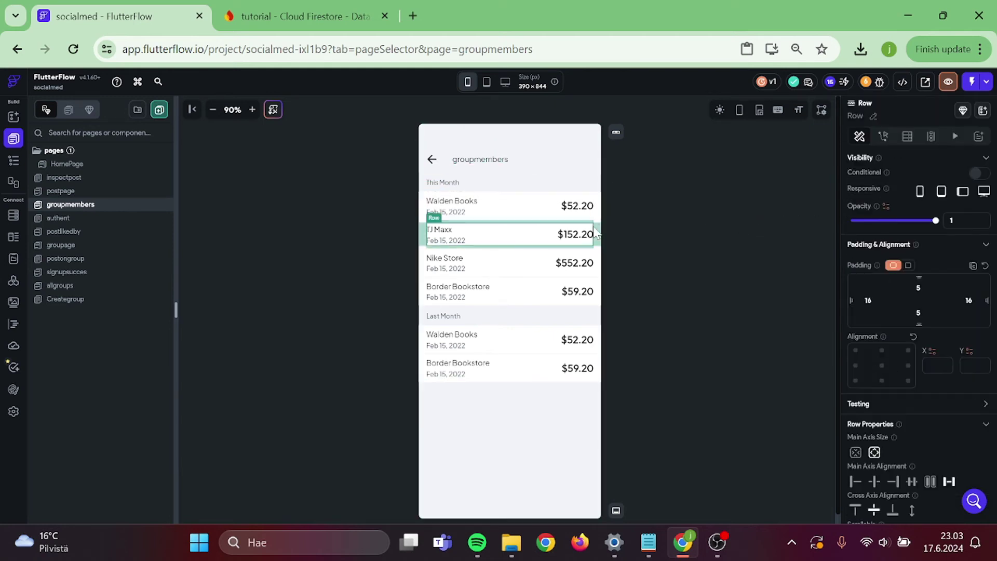
key("Delete")
key("Delete")
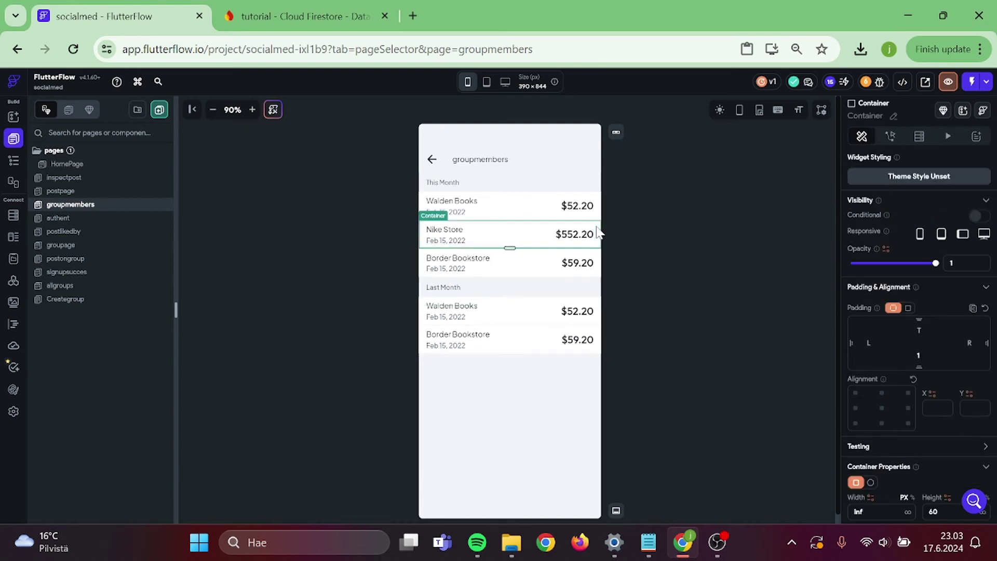
key("Delete")
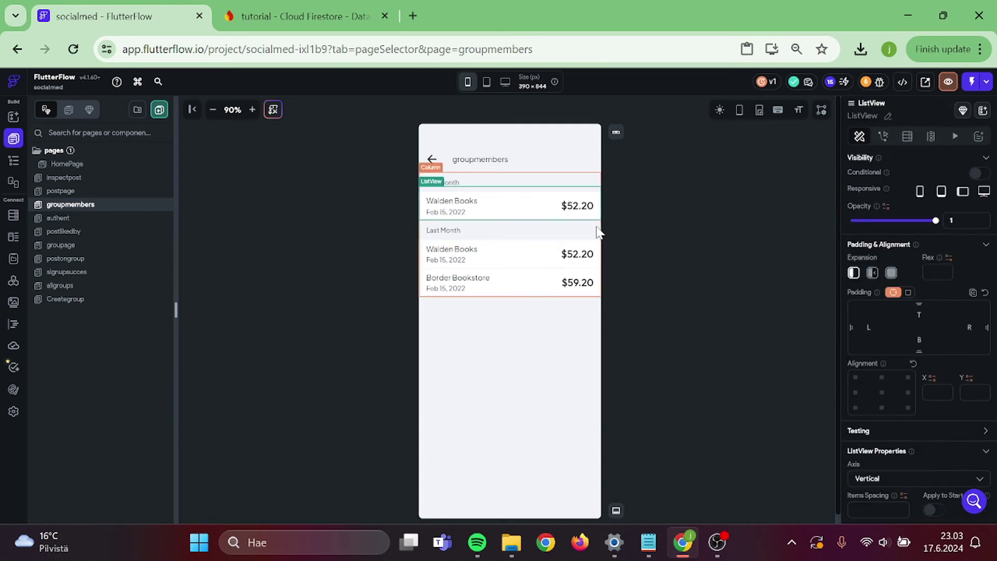
left_click(576, 205)
key("Delete")
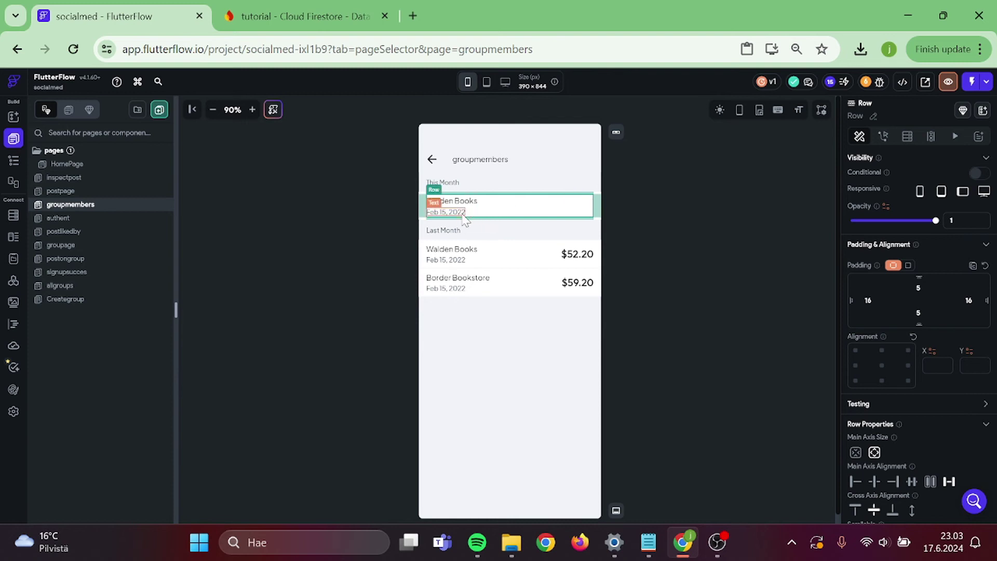
left_click(463, 213)
key("Delete")
- Delete the Last Month heading along with its Walden Books and Border Bookstore rows
left_click(453, 231)
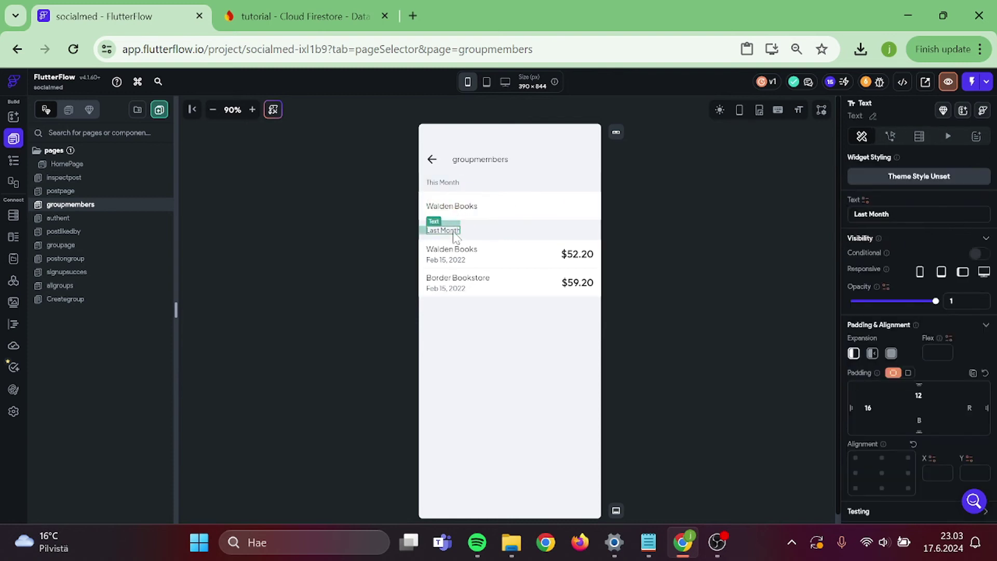
key("Delete")
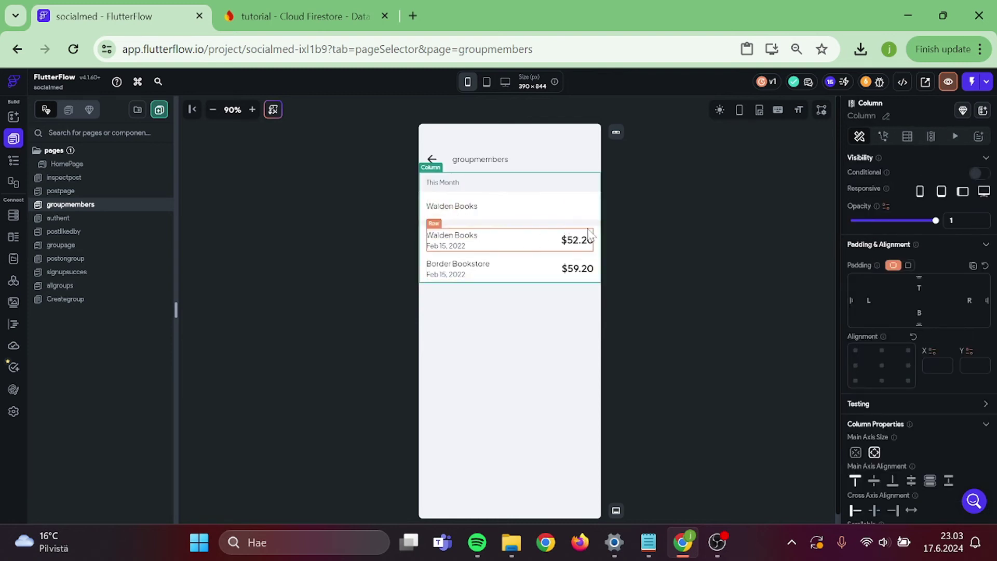
left_click(597, 236)
key("Delete")
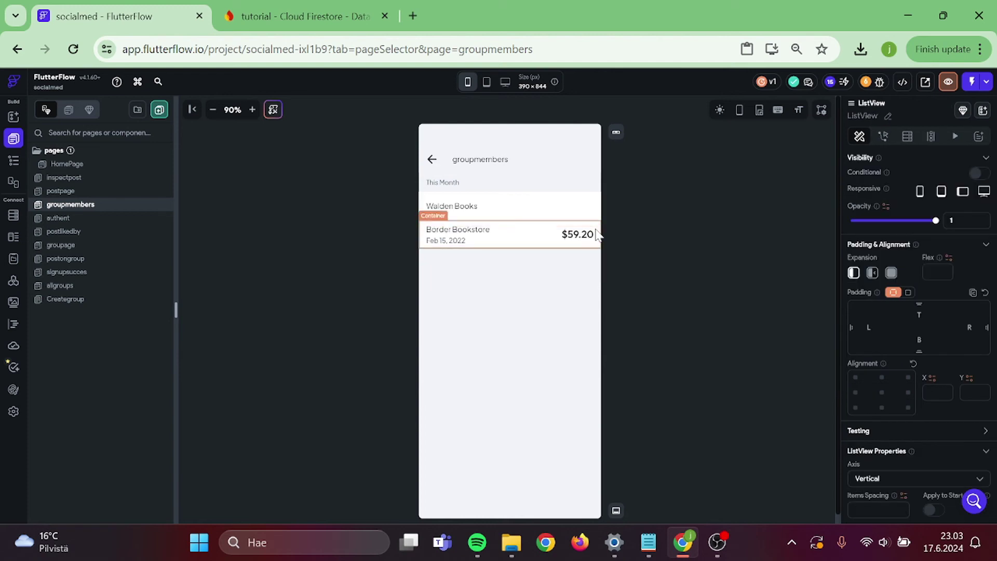
left_click(597, 235)
key("Delete")
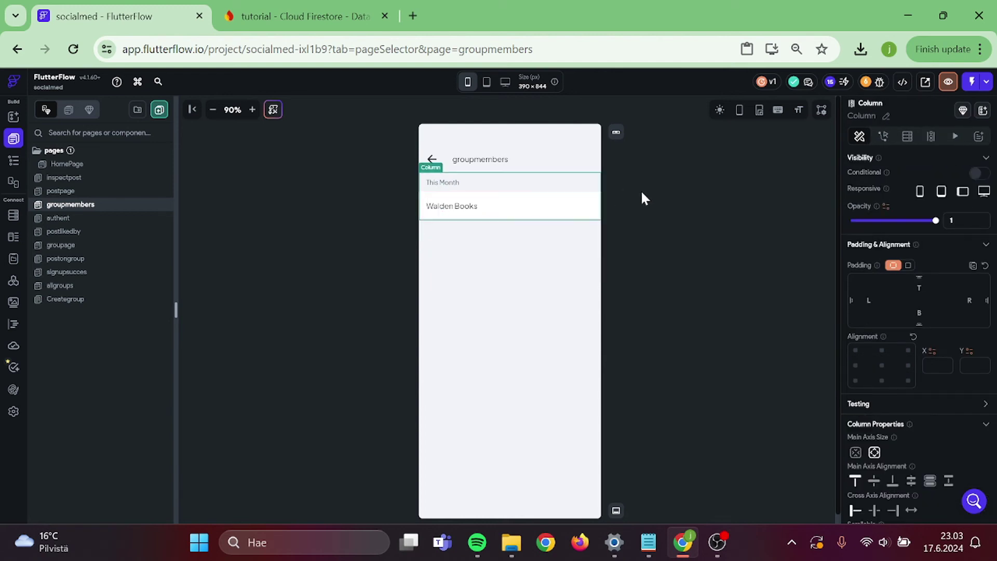
- Set the remaining Walden Books container's bottom padding to 12 and delete the This Month heading
left_click(426, 201)
left_click(14, 160)
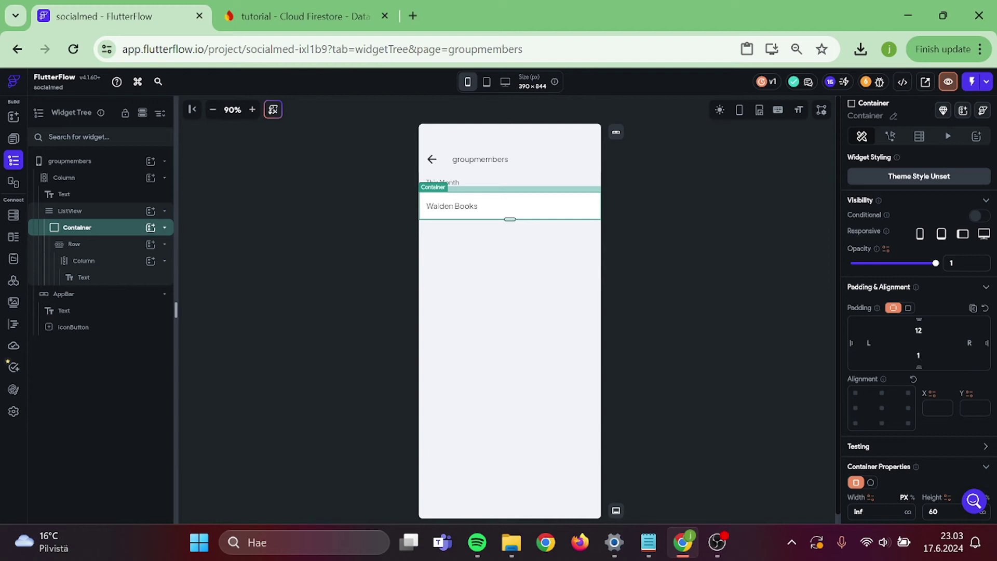
type("2")
left_click(534, 229)
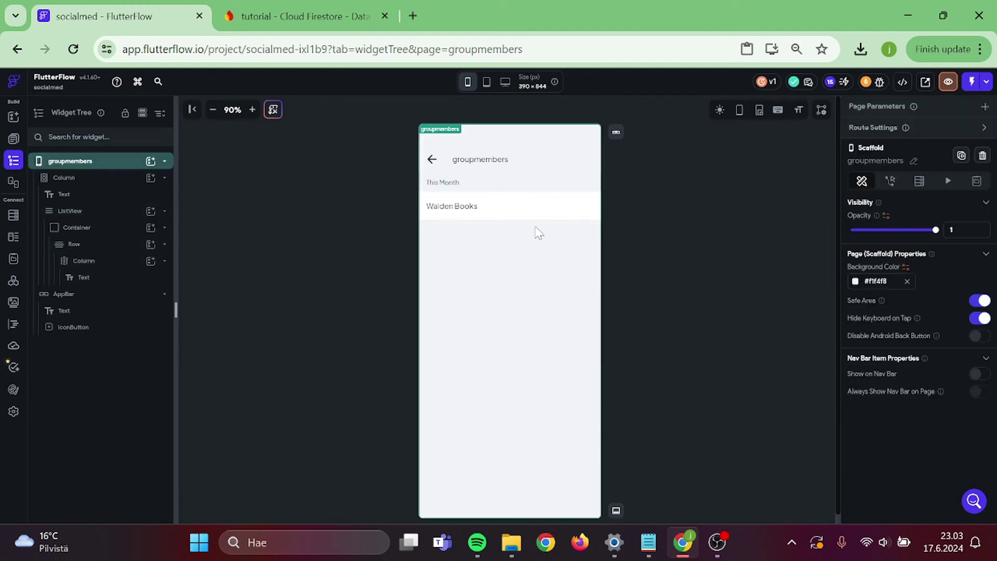
left_click(456, 186)
key("Delete")
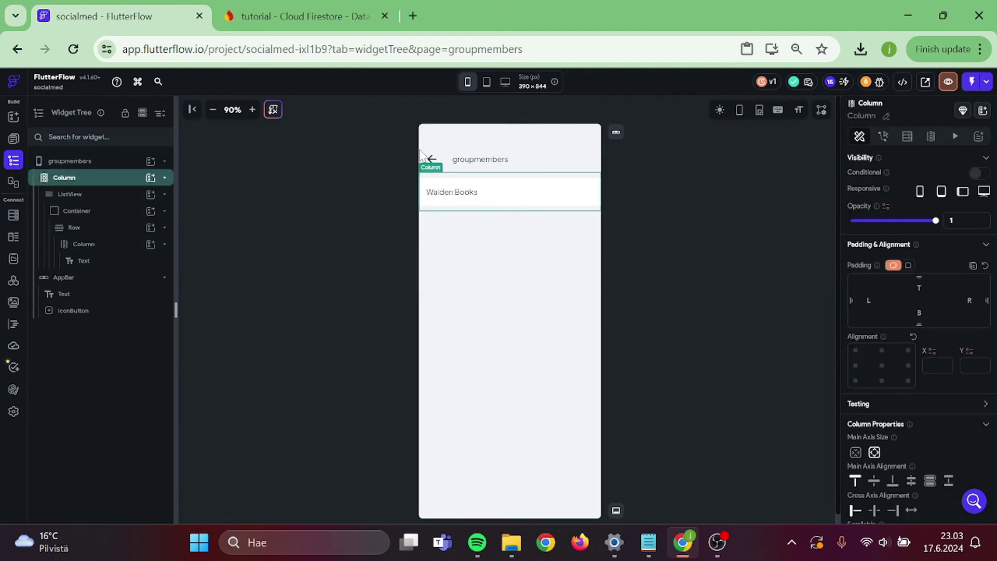
- Give the back arrow IconButton a Navigate Back tap action
left_click(432, 158)
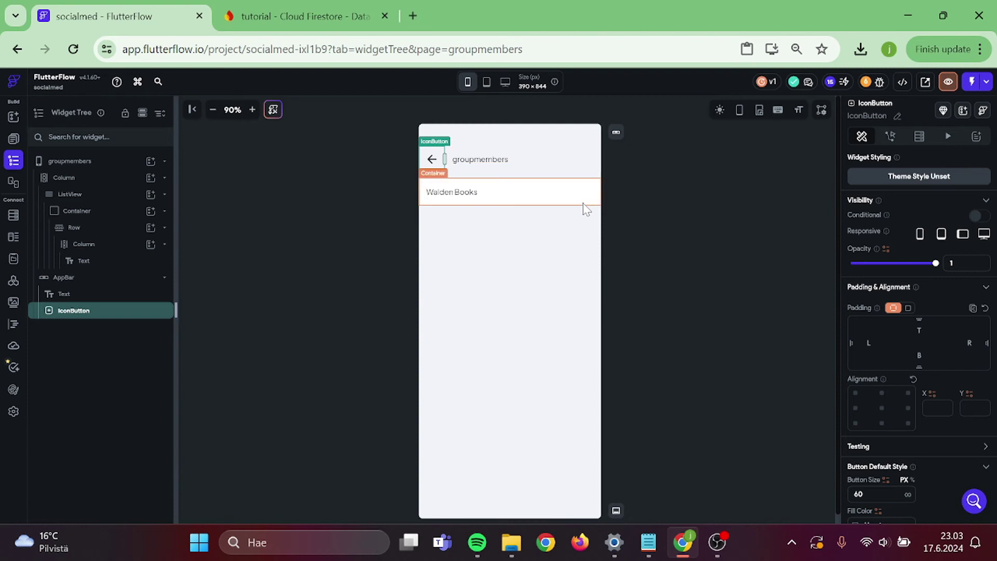
left_click(890, 136)
left_click(926, 248)
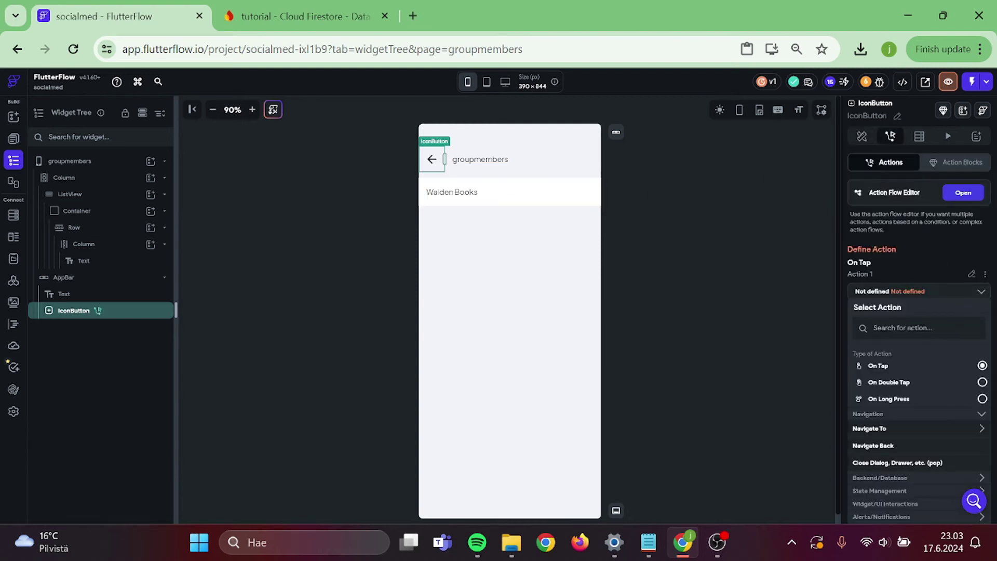
scroll(913, 405, "down", 1)
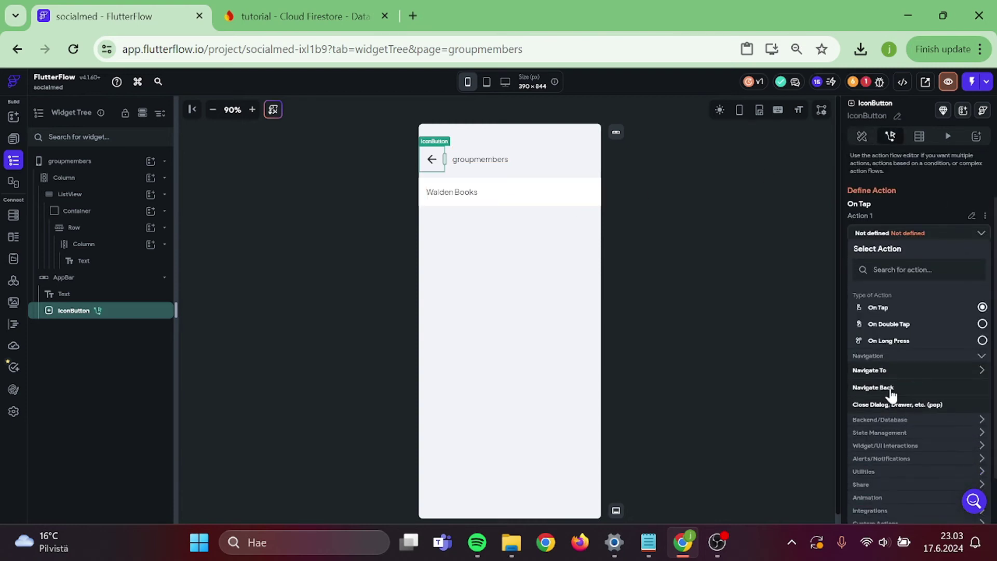
left_click(891, 390)
left_click(70, 161)
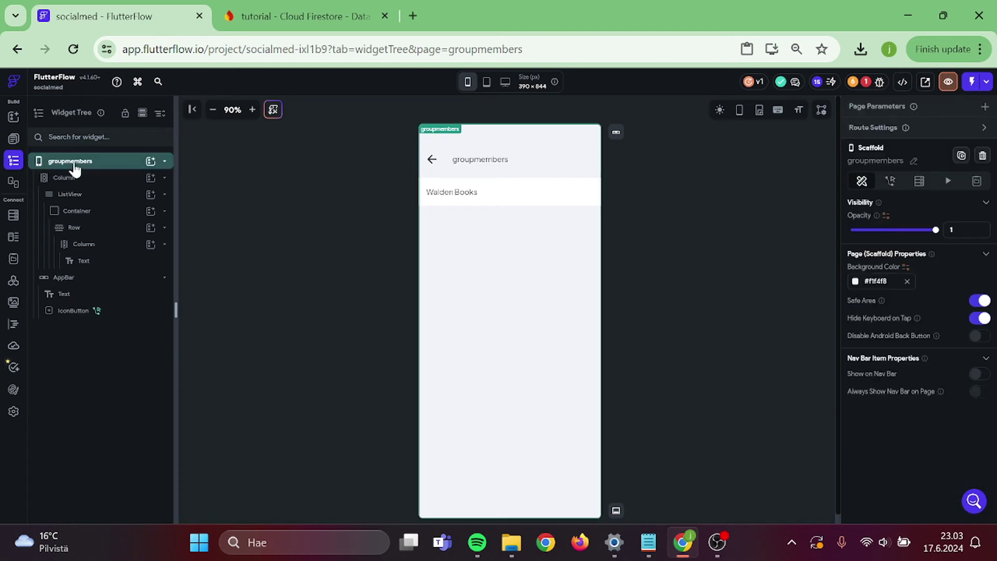
left_click(14, 140)
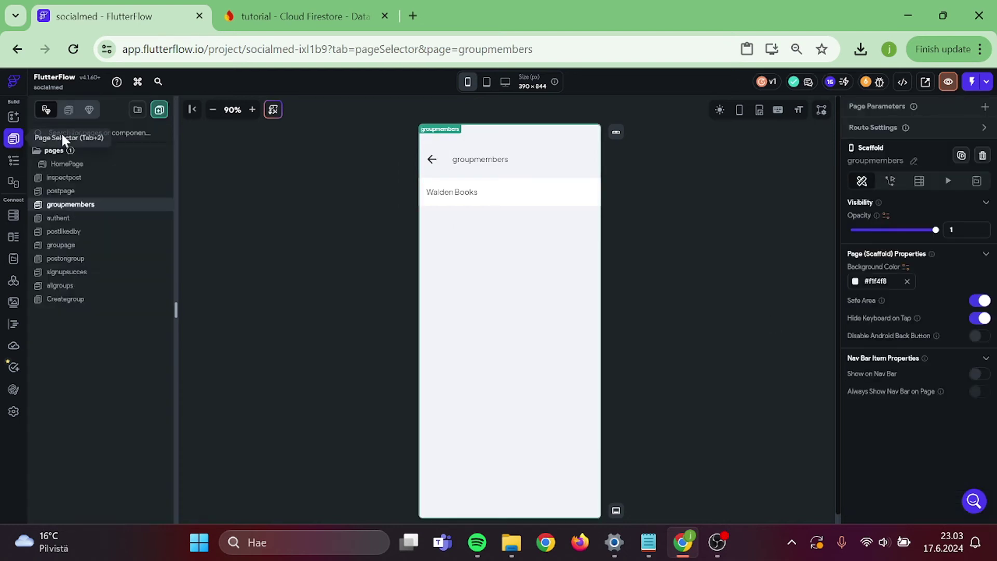
- On groupage, point the Groupmembers button's Navigate To action at the groupmembers page
type("gr")
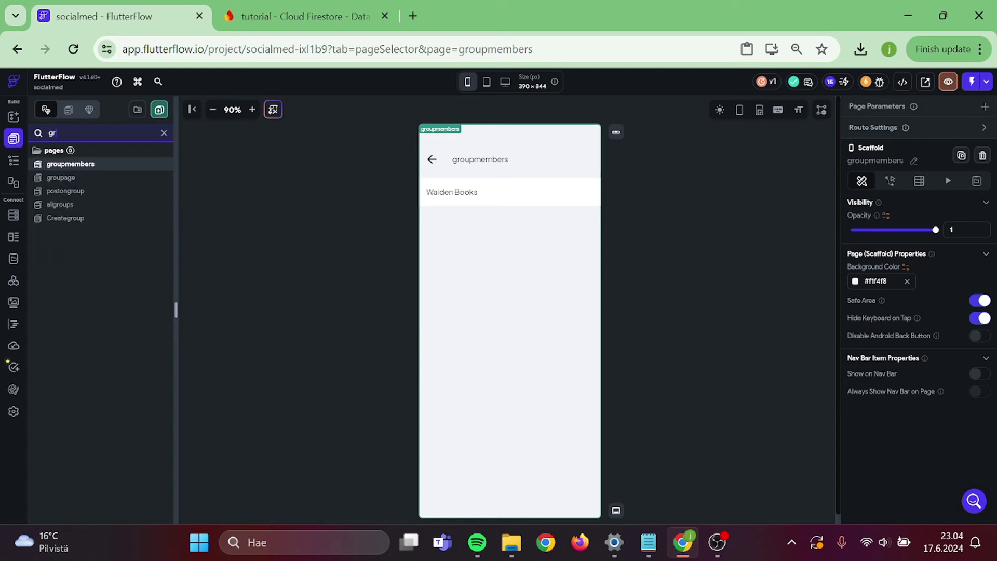
left_click(88, 178)
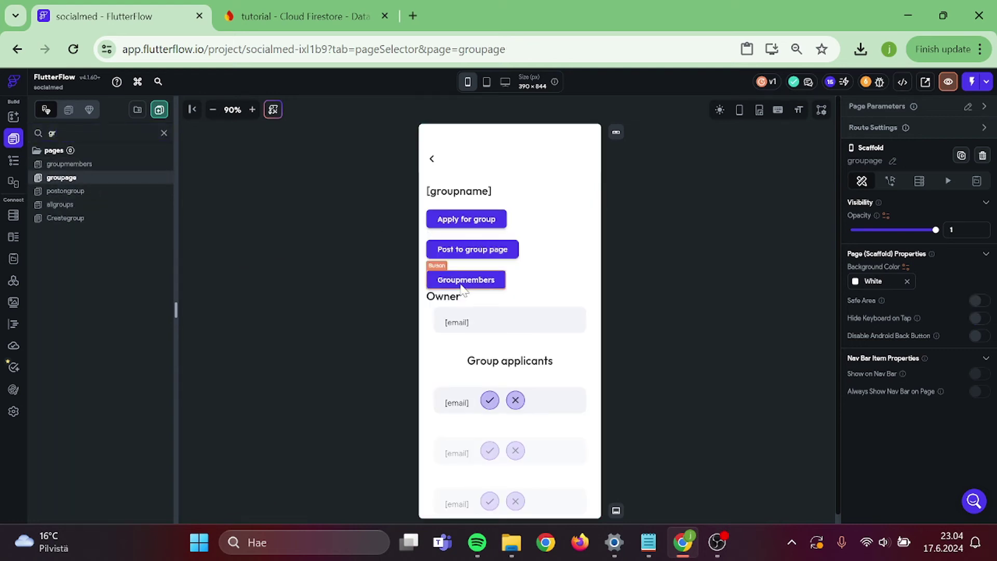
left_click(890, 136)
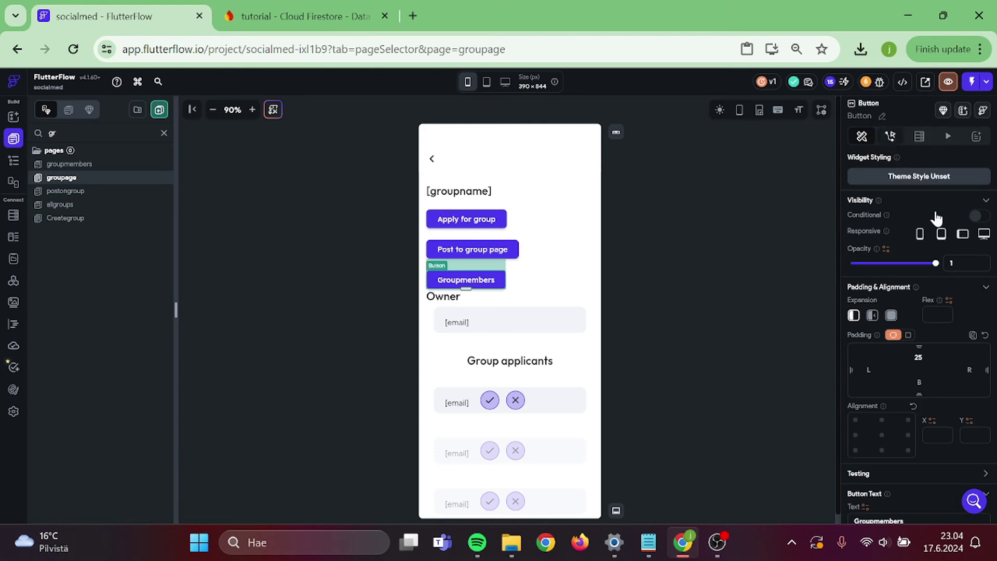
left_click(913, 324)
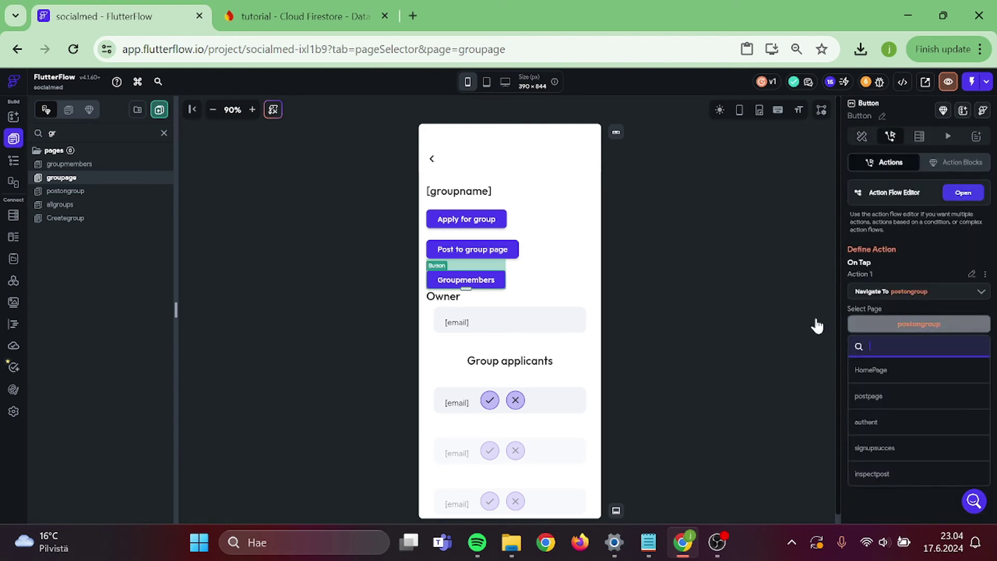
type("gr")
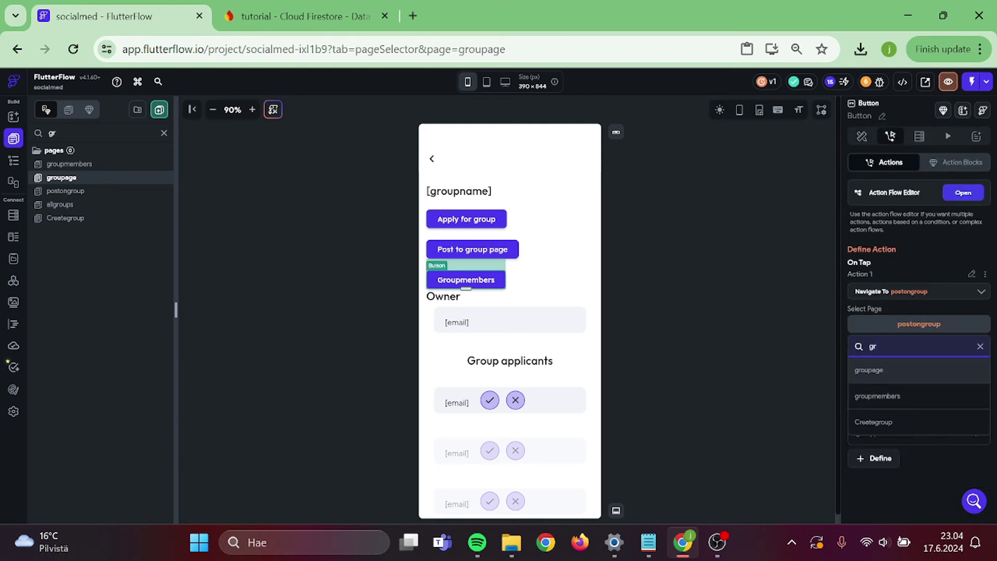
left_click(894, 397)
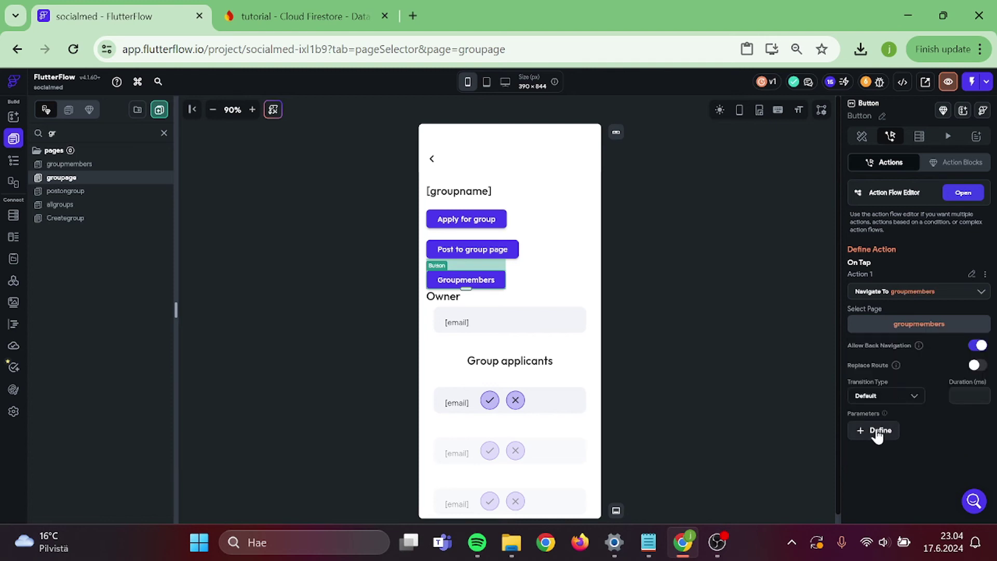
- Define a groupref page parameter on groupmembers as a DocumentReference to the groups collection
left_click(877, 432)
left_click(897, 167)
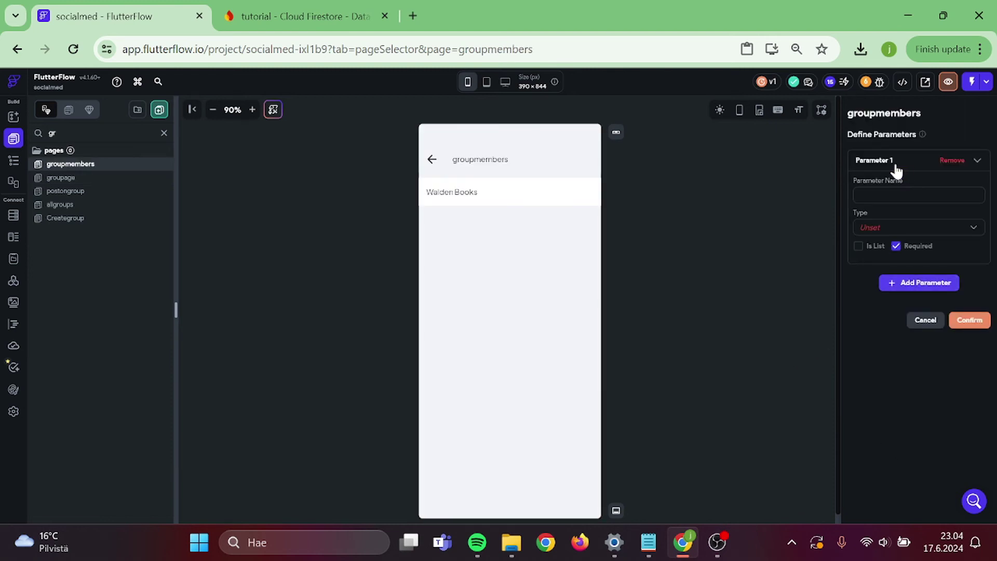
type("roupref")
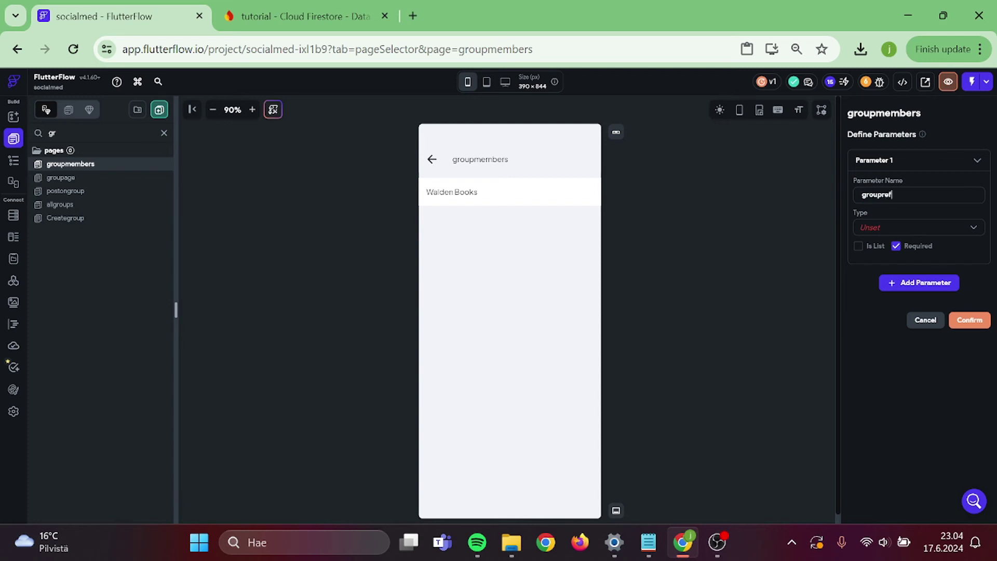
left_click(888, 229)
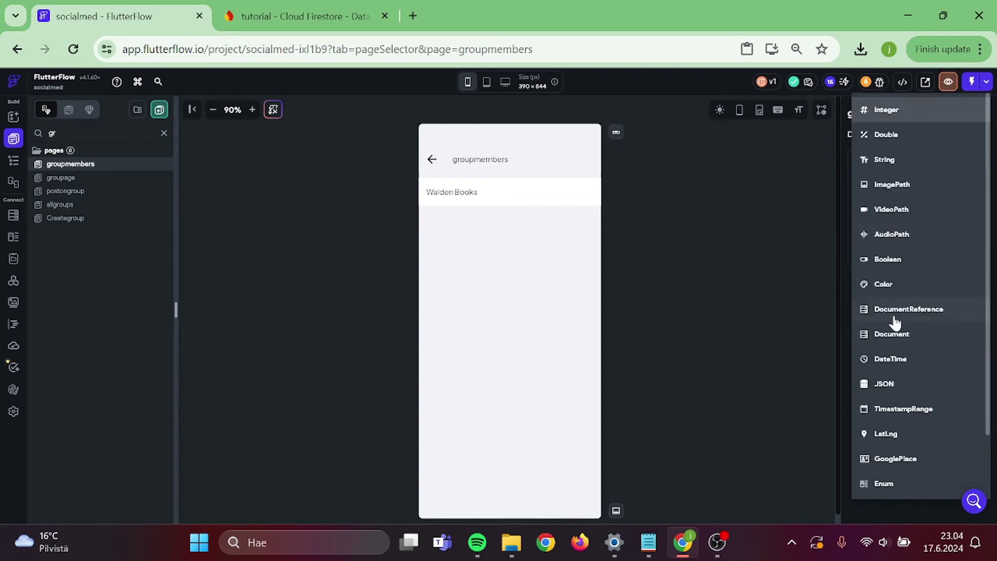
left_click(893, 321)
left_click(886, 283)
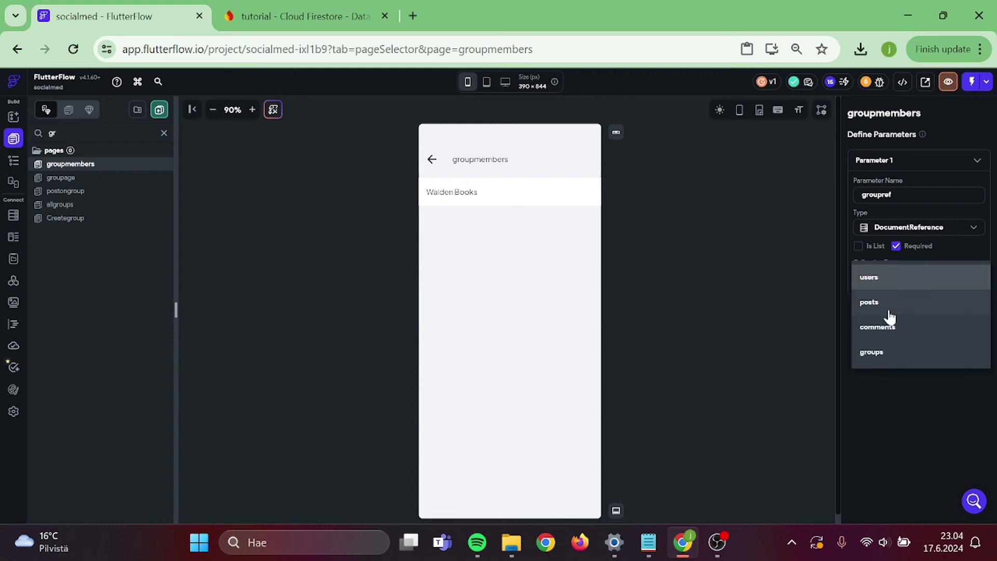
left_click(886, 352)
left_click(967, 352)
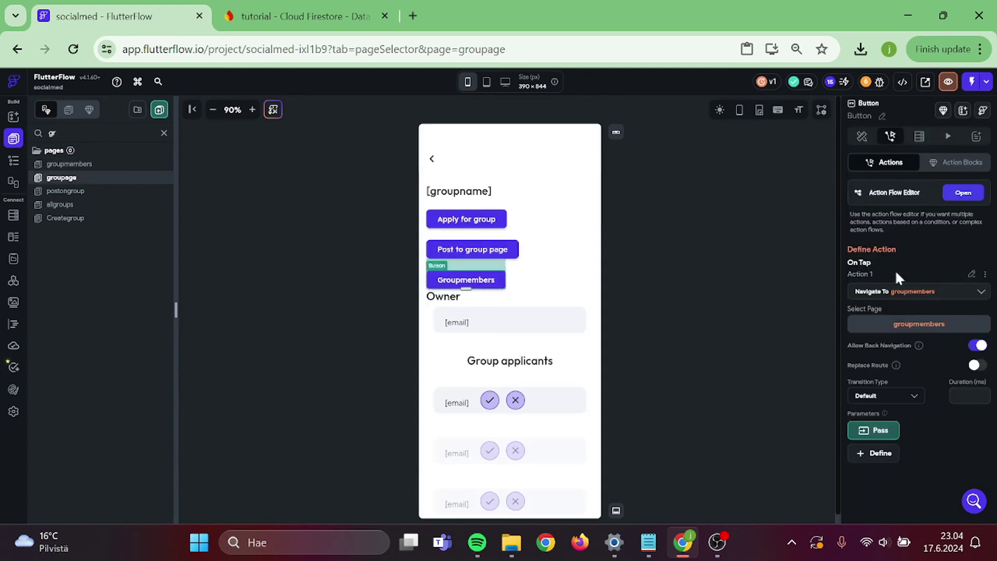
- Pass the groups document's Reference as the groupref navigation parameter
left_click(865, 432)
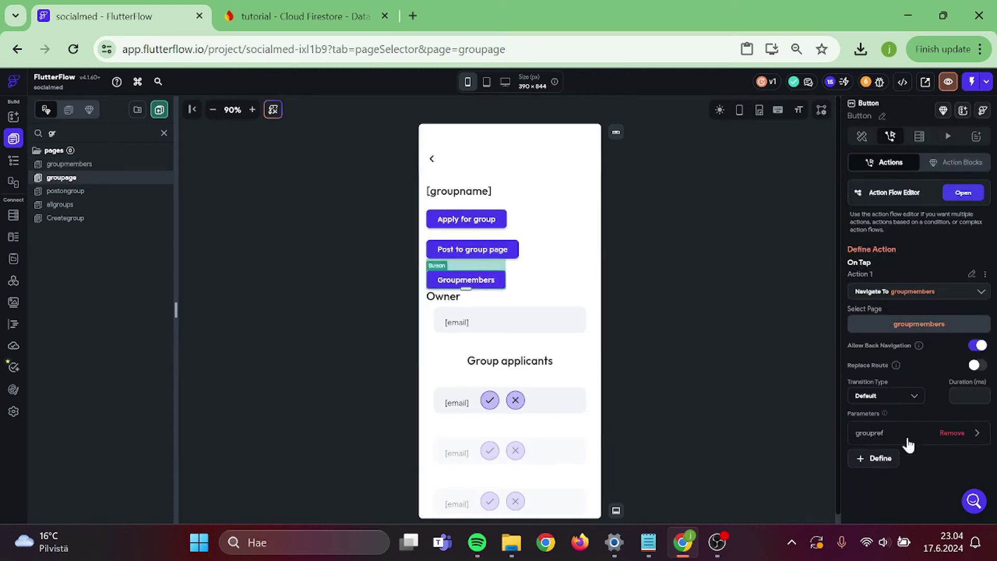
left_click(914, 435)
left_click(894, 429)
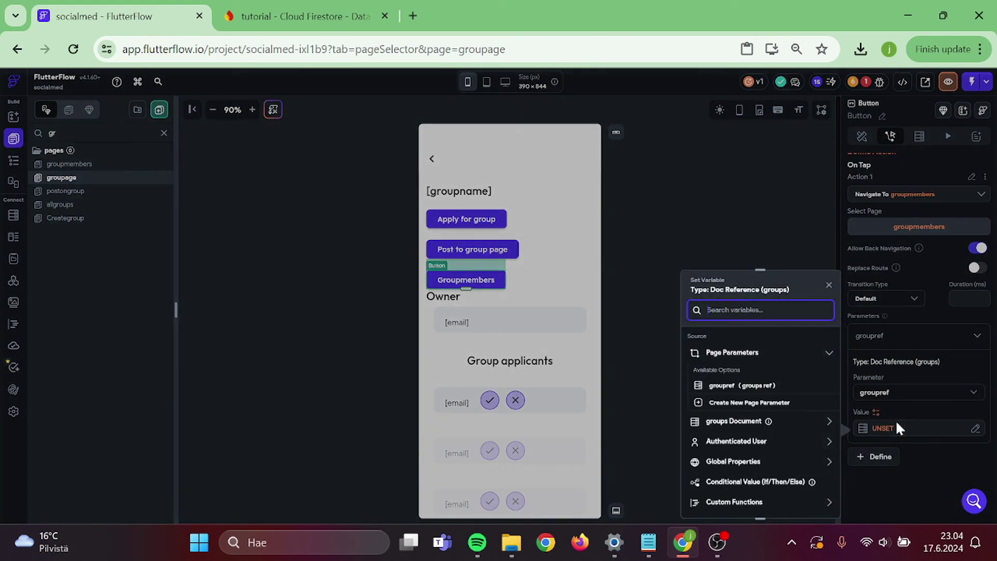
left_click(733, 421)
scroll(784, 445, "down", 2)
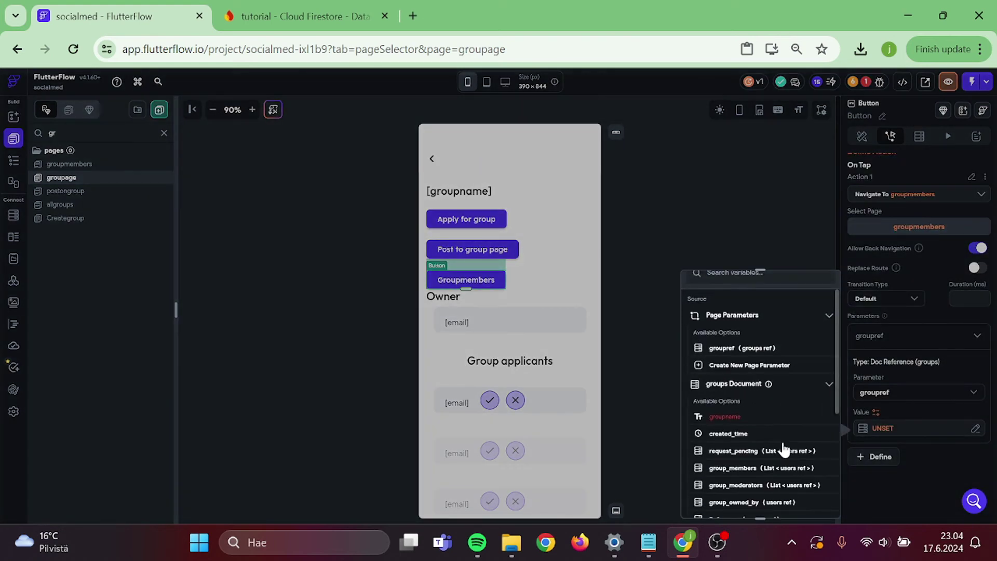
scroll(784, 445, "down", 2)
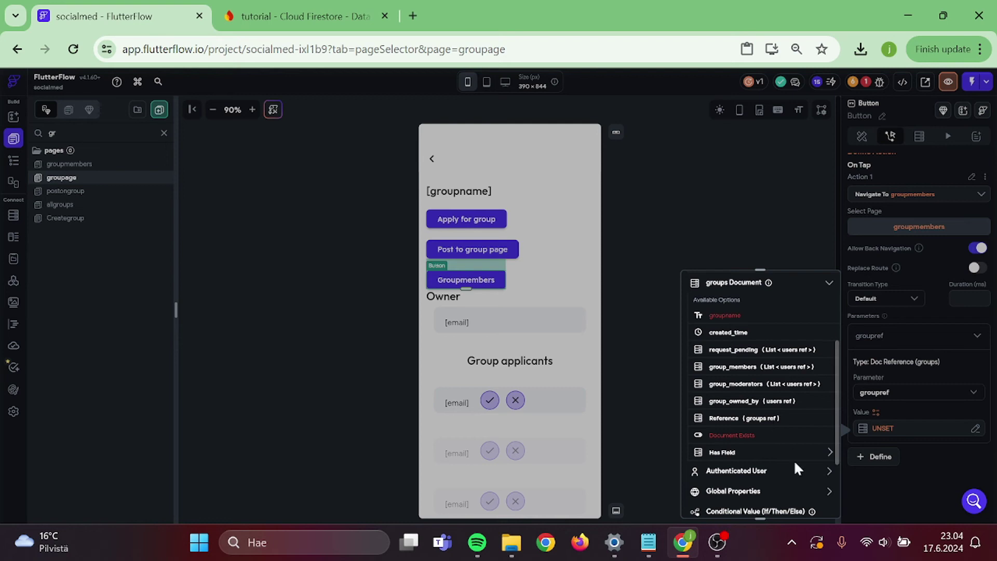
left_click(743, 418)
left_click(811, 499)
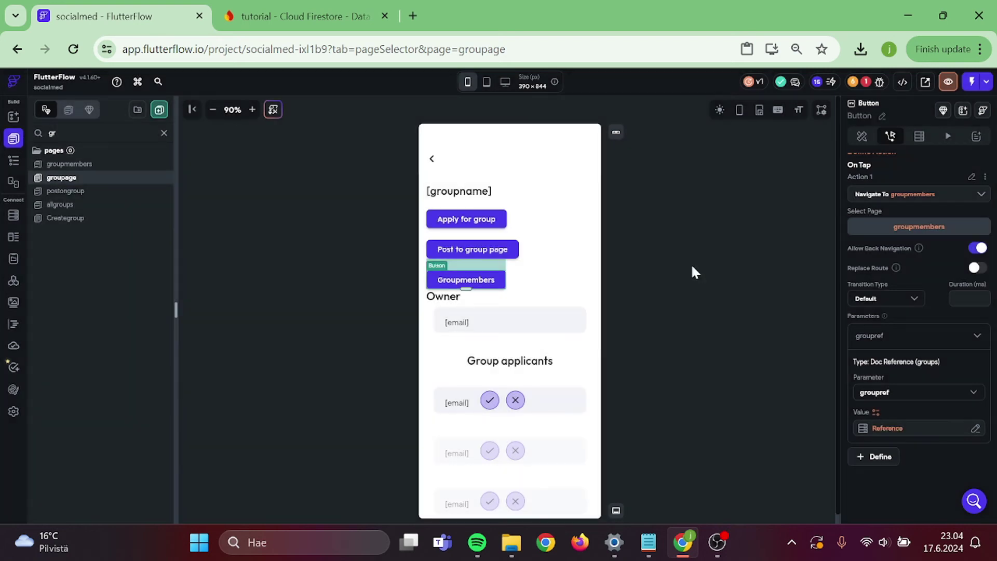
left_click(692, 267)
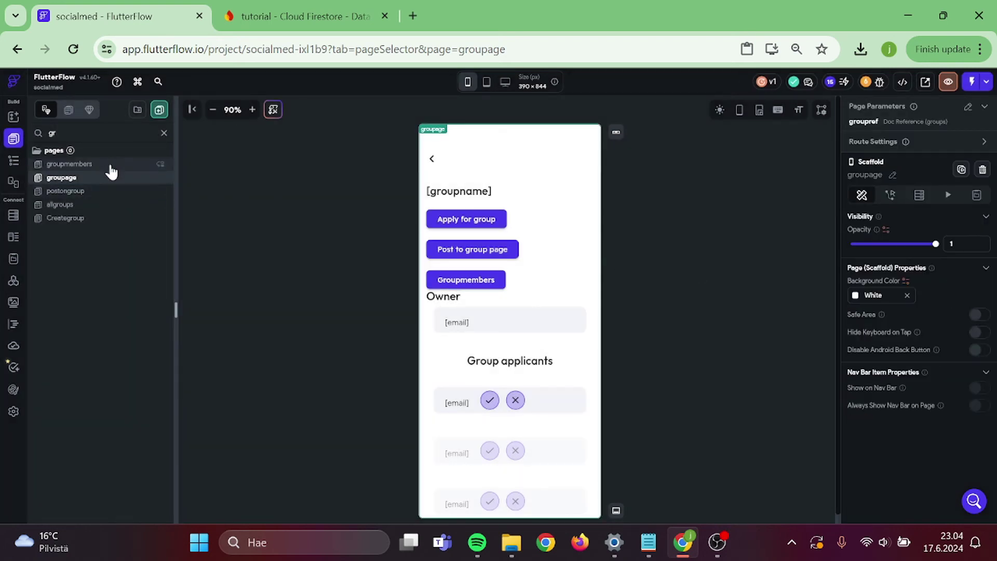
- Add a Document from Reference backend query on groups using groupref to the groupmembers page
left_click(78, 164)
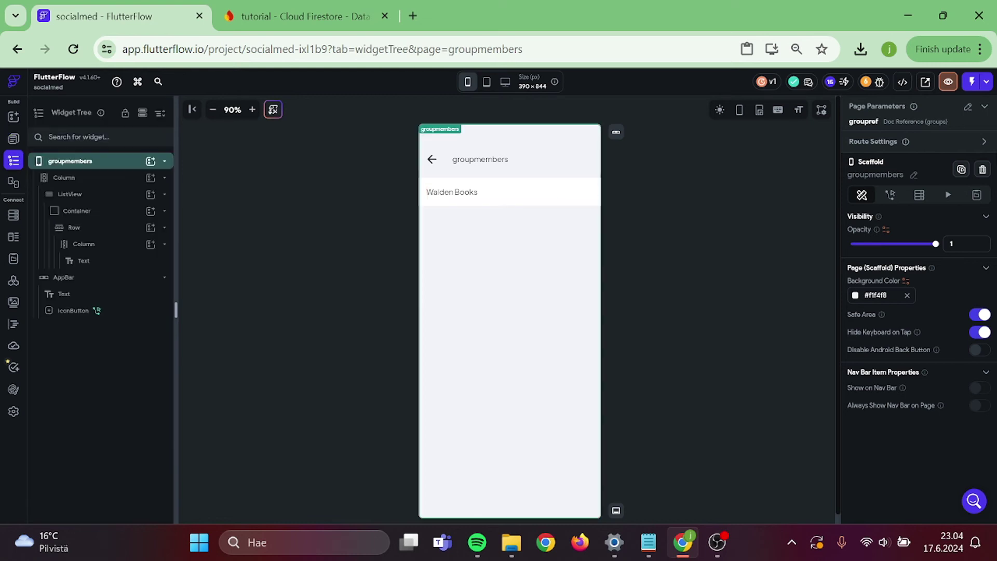
left_click(918, 195)
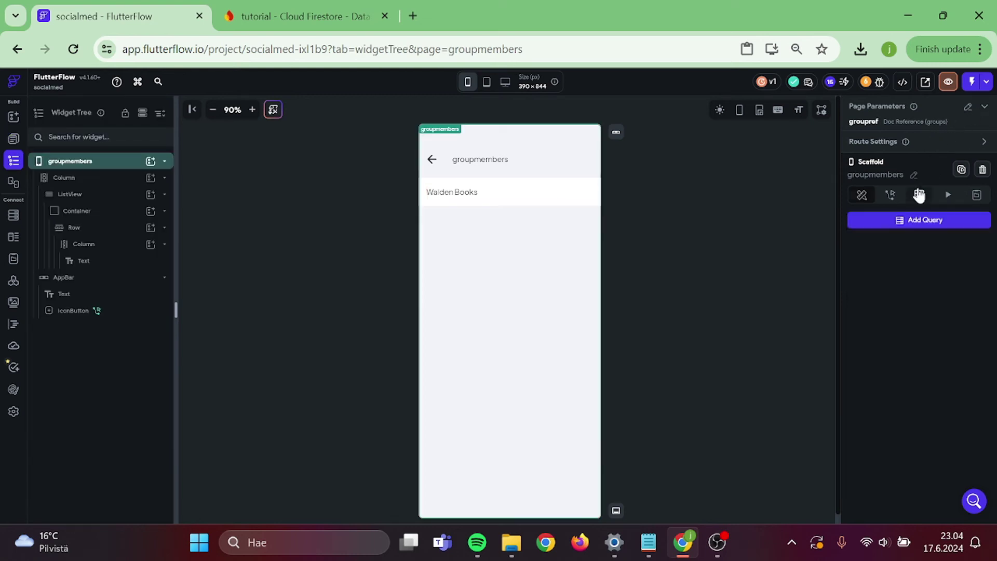
left_click(877, 220)
left_click(782, 231)
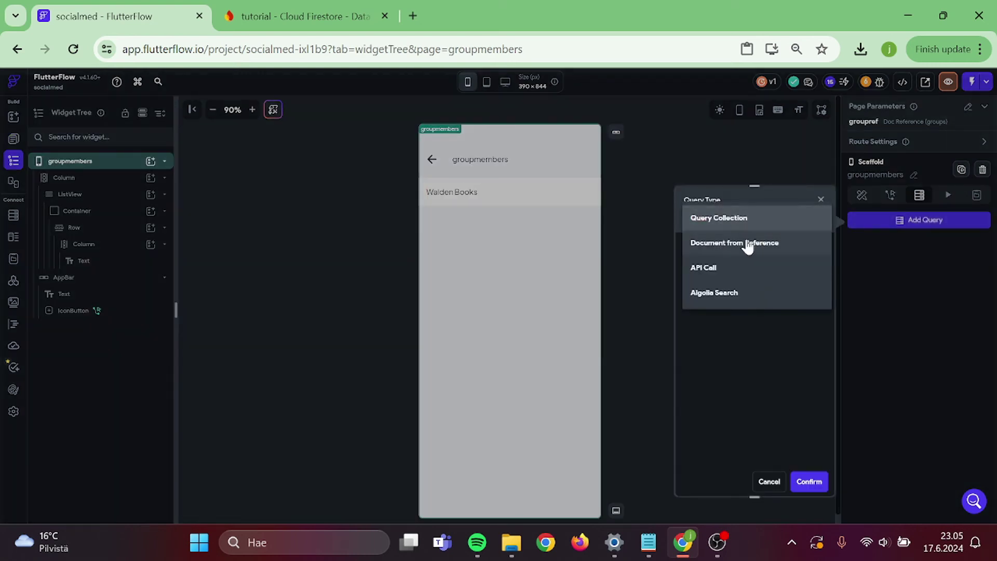
left_click(748, 245)
left_click(716, 279)
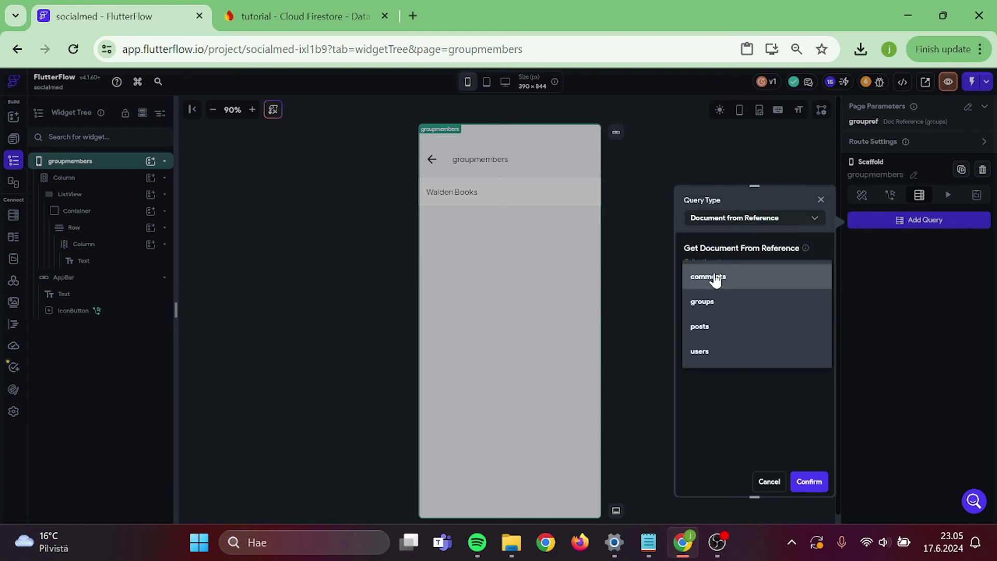
left_click(725, 308)
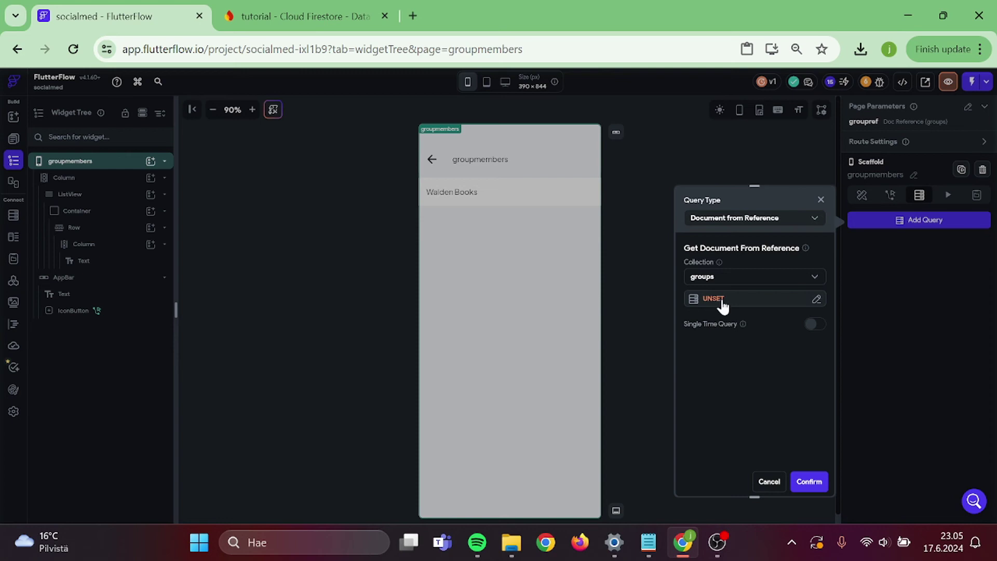
left_click(719, 302)
left_click(566, 381)
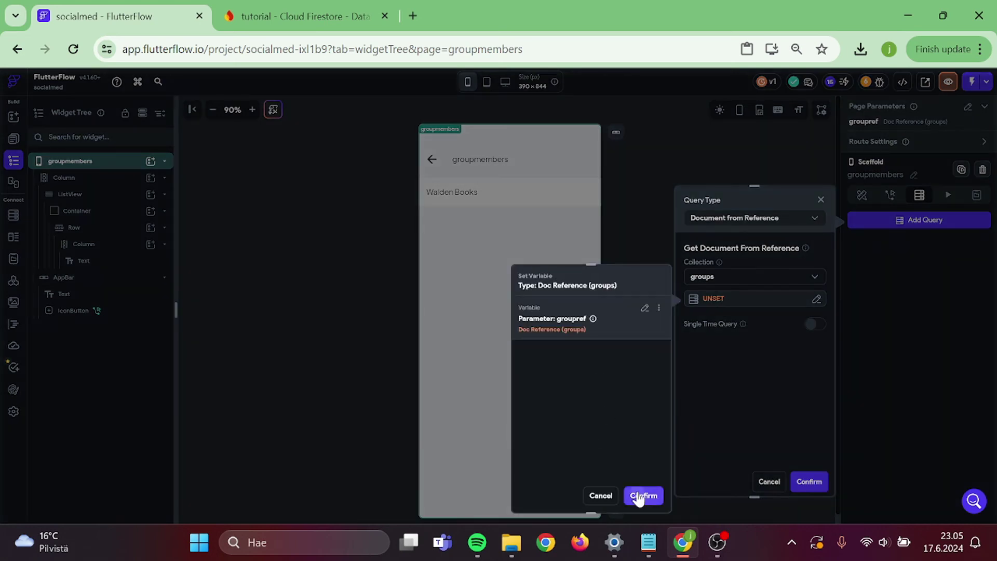
left_click(642, 494)
left_click(809, 483)
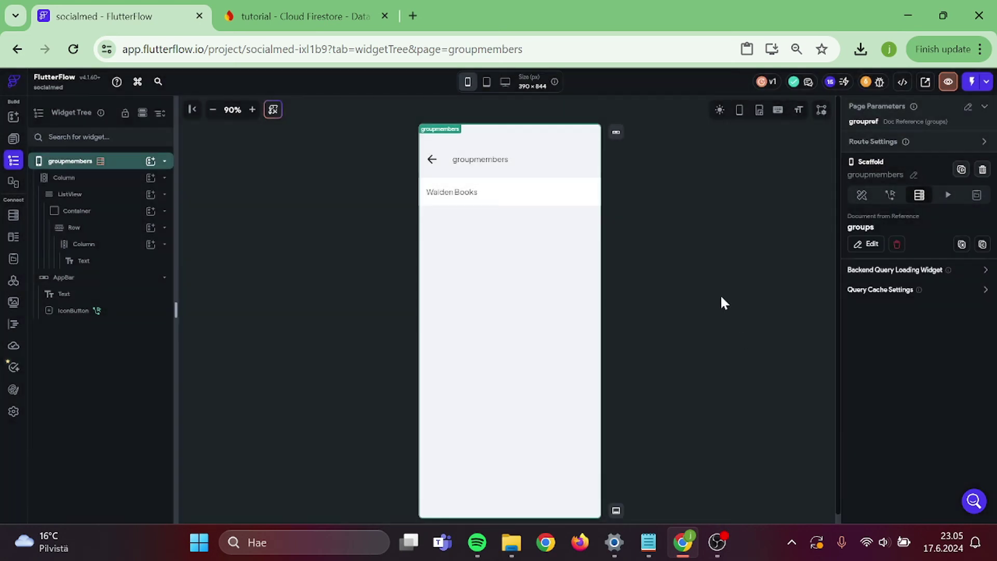
- Make the ListView generate its children from the groups document's group_members list
left_click(597, 196)
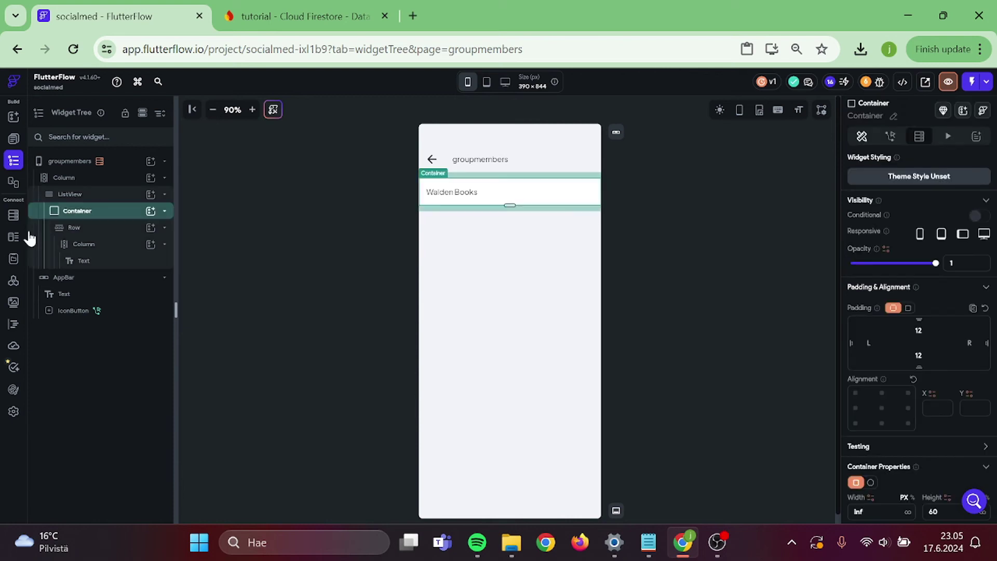
left_click(74, 194)
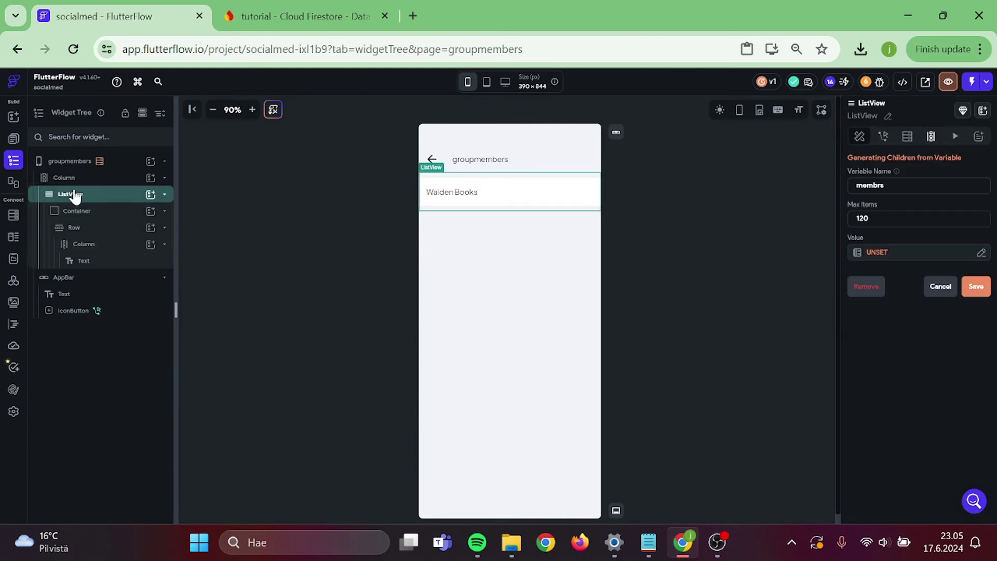
left_click(911, 254)
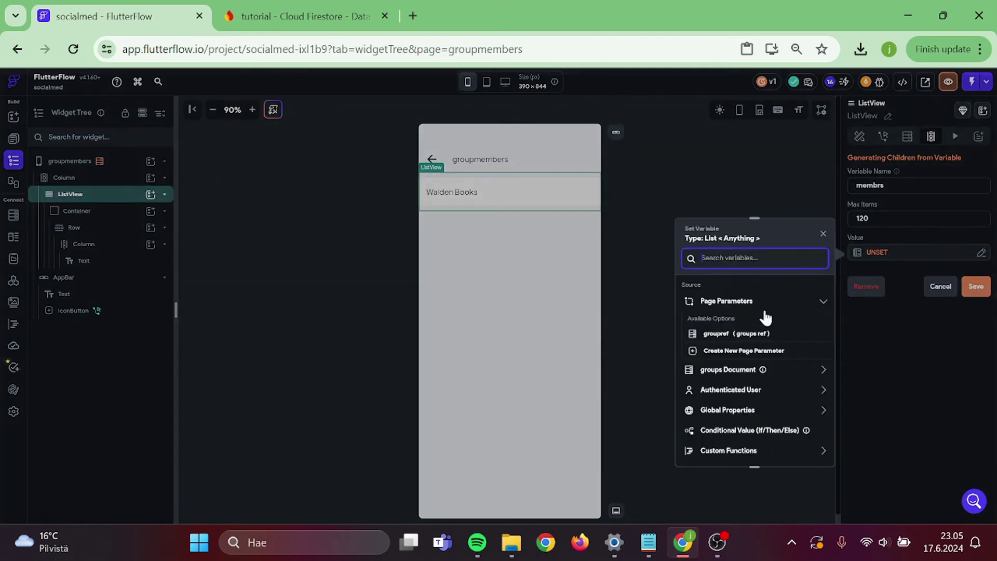
left_click(725, 370)
scroll(723, 379, "down", 1)
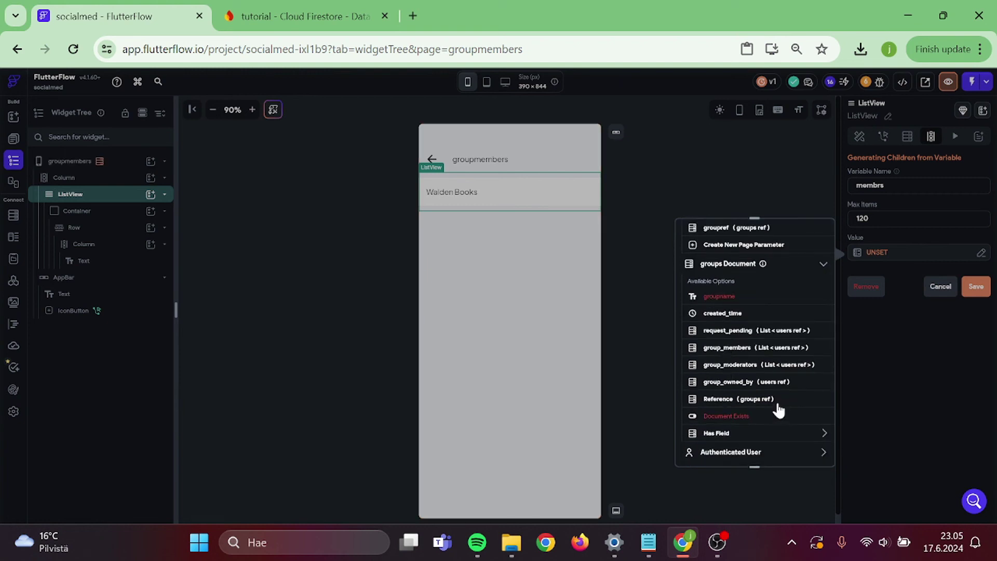
left_click(762, 356)
left_click(805, 450)
left_click(975, 287)
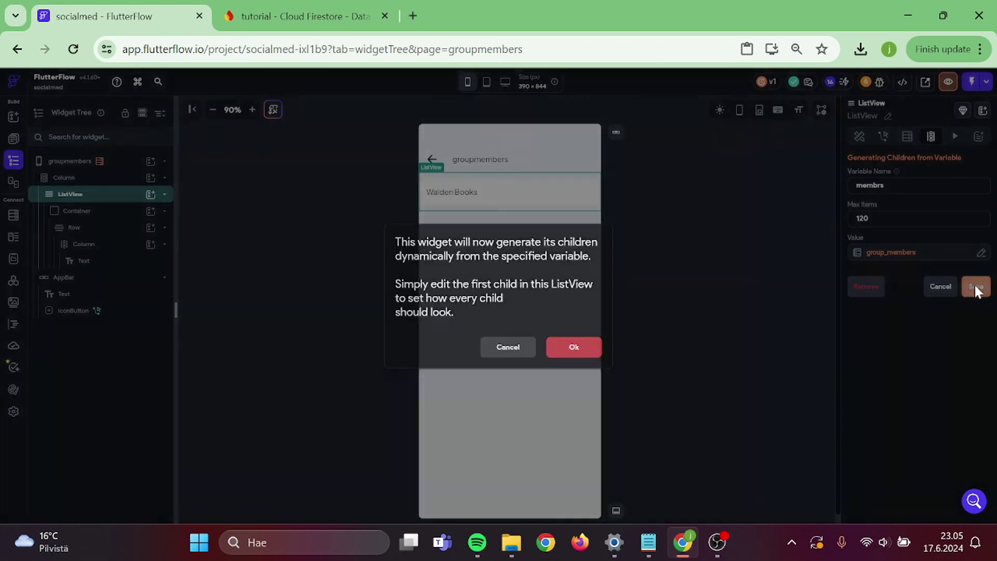
left_click(574, 347)
left_click(663, 241)
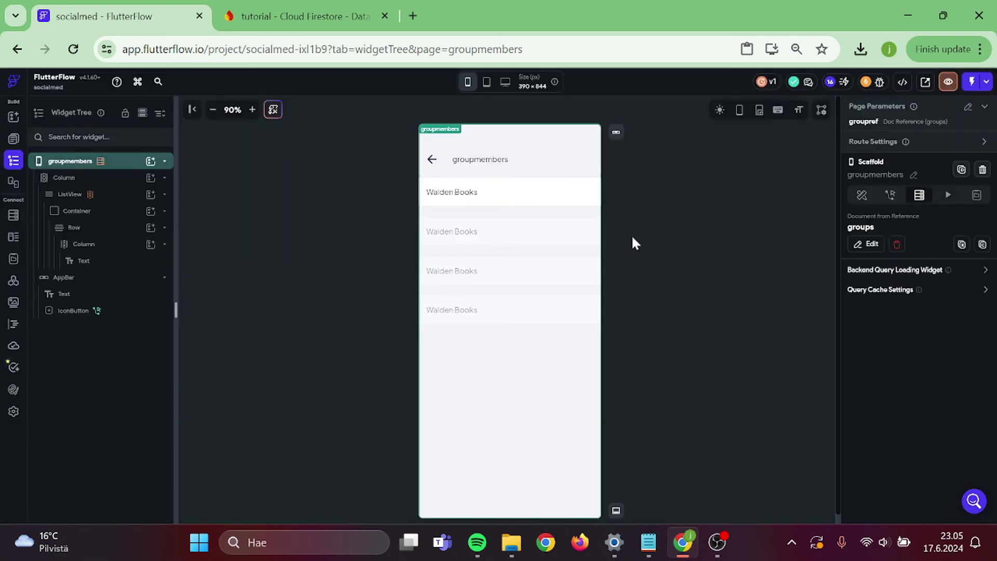
- Add a Document from Reference backend query on the users collection to the list item container
left_click(466, 196)
left_click(630, 218)
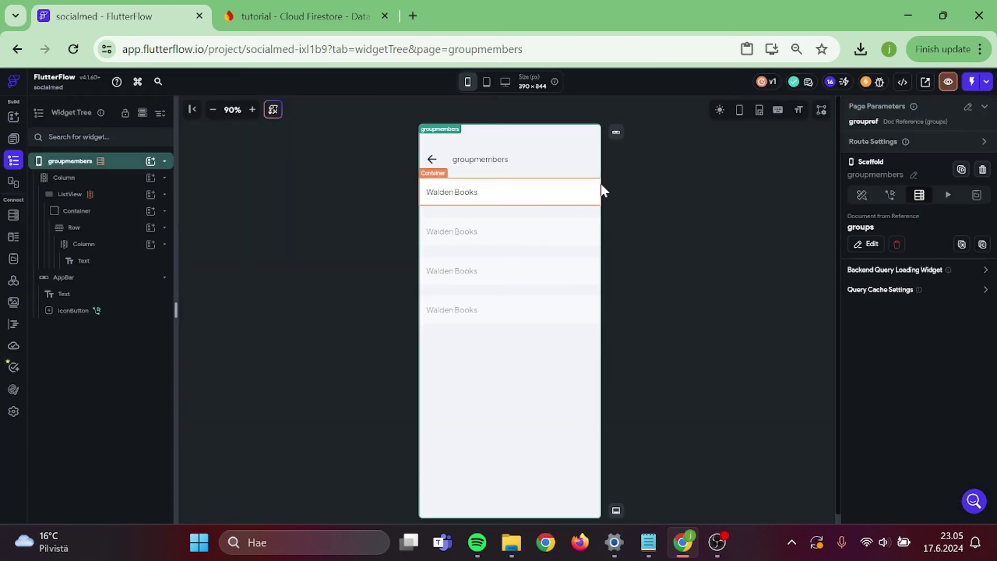
left_click(918, 137)
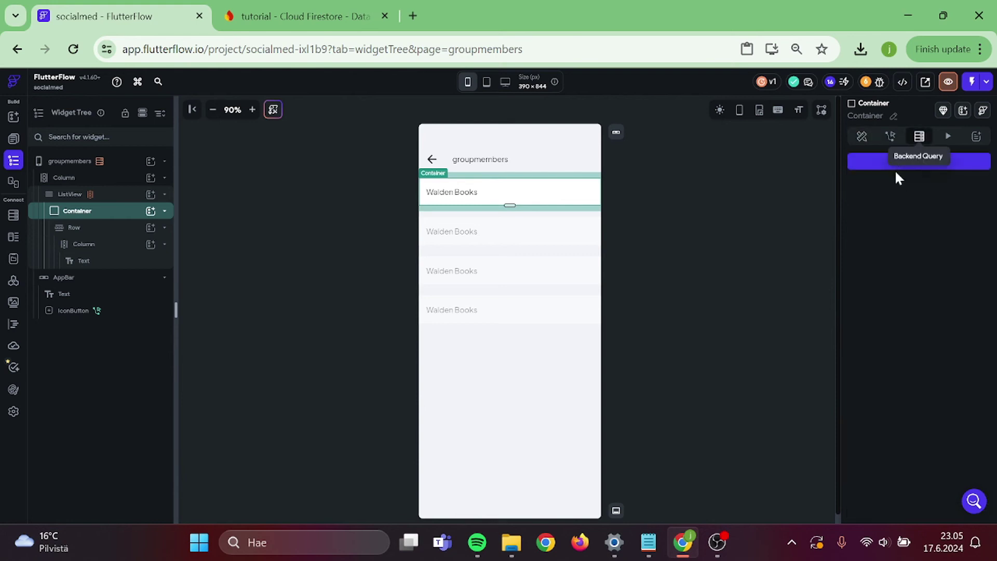
left_click(898, 165)
left_click(761, 162)
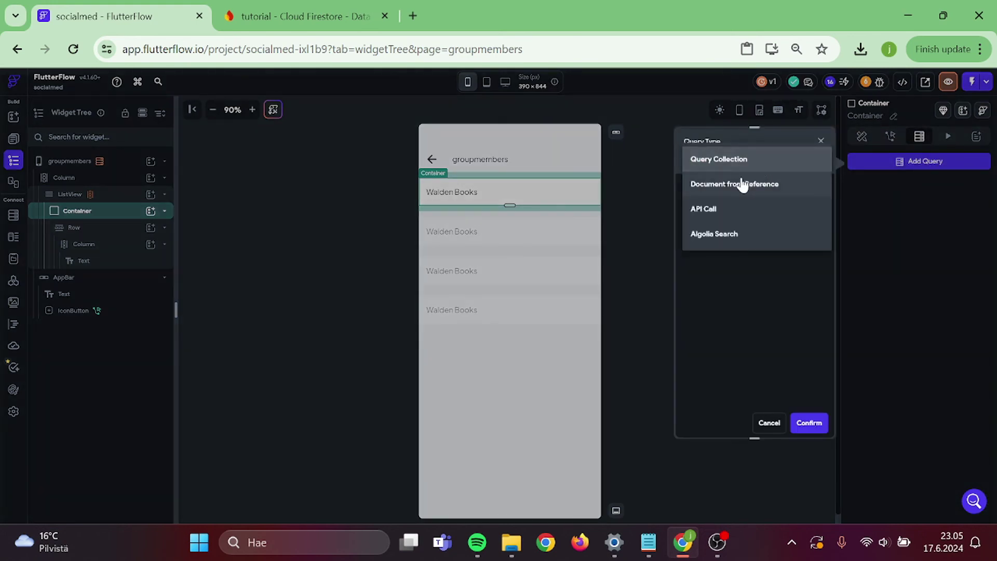
left_click(744, 183)
left_click(710, 220)
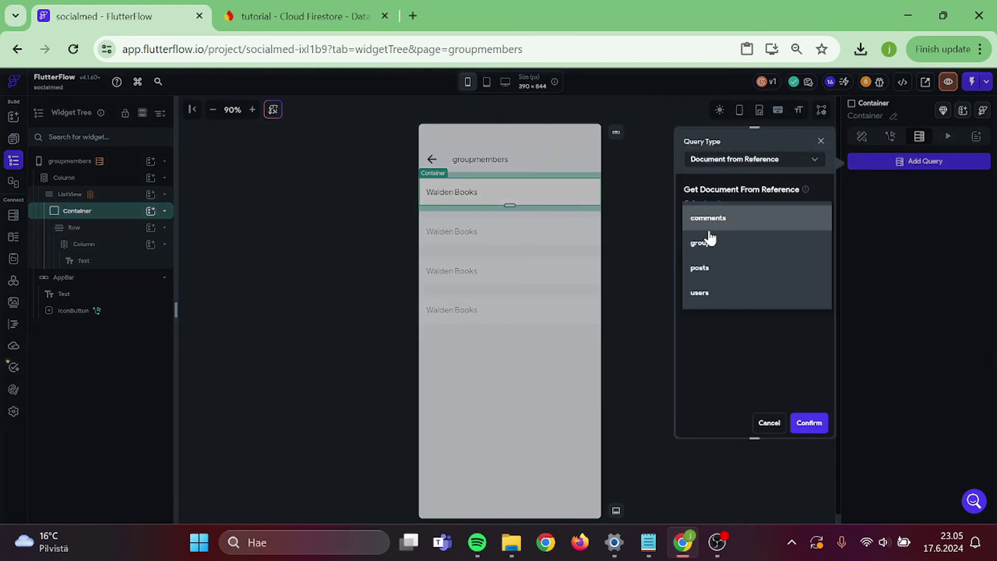
left_click(699, 294)
- Set that query's reference to the groups document's group_owned_by field
left_click(705, 242)
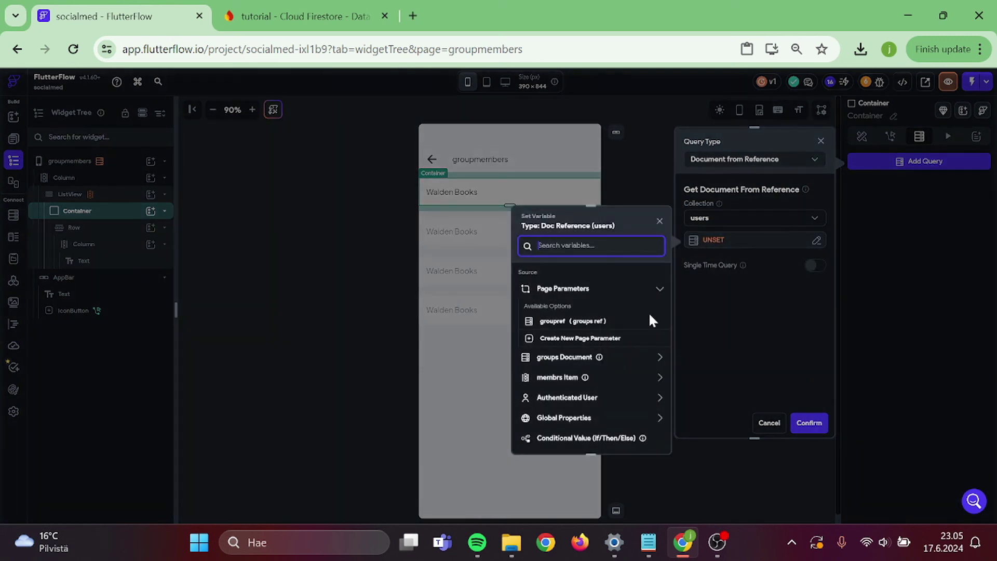
left_click(575, 359)
scroll(576, 362, "down", 2)
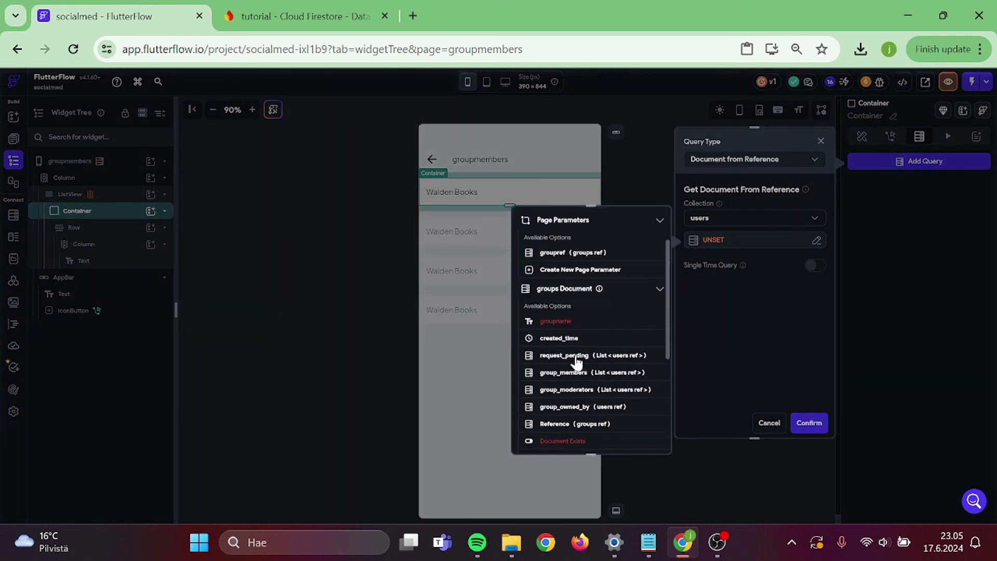
scroll(577, 361, "down", 2)
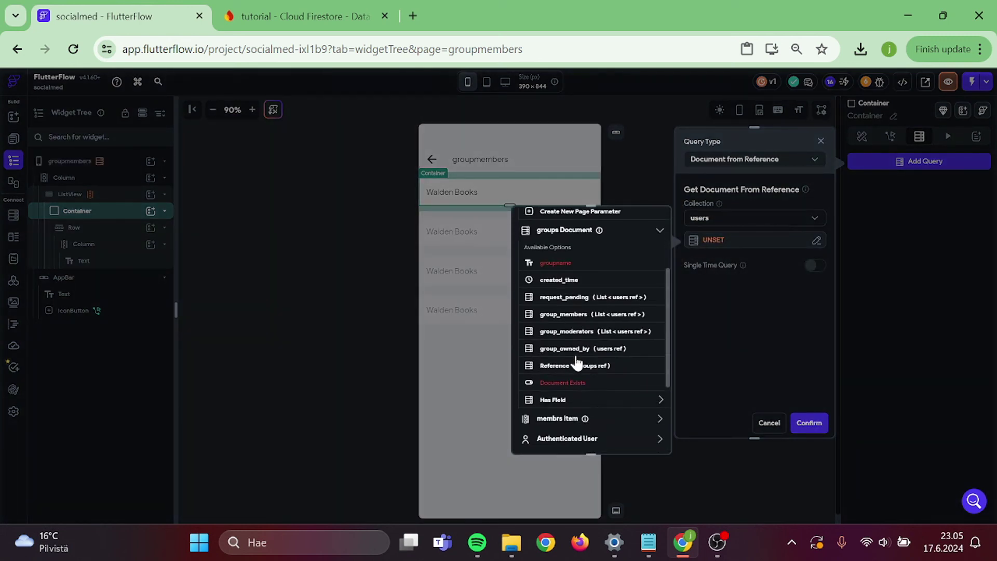
left_click(618, 347)
left_click(646, 440)
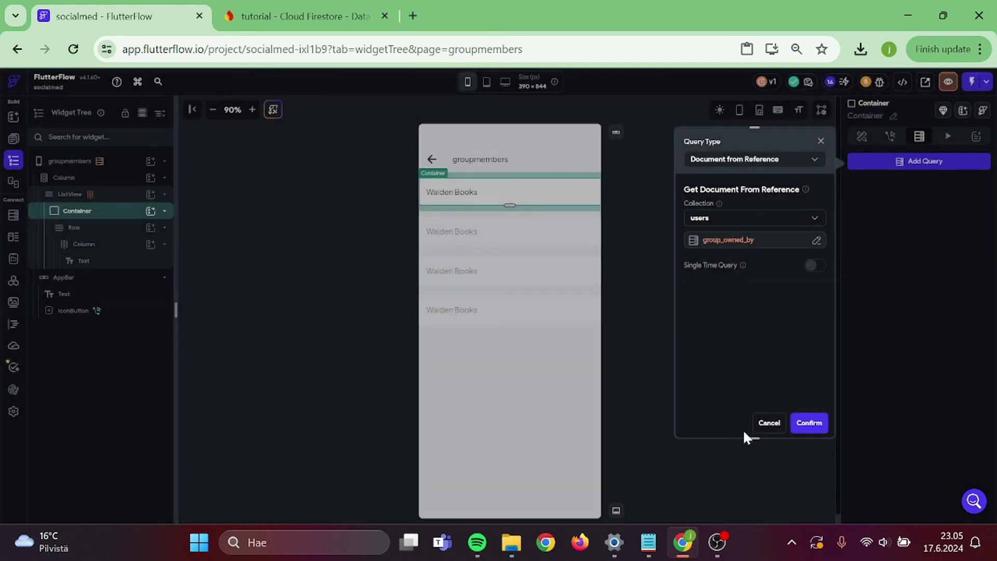
left_click(810, 423)
- Bind the Walden Books text to the users document's email field
left_click(456, 198)
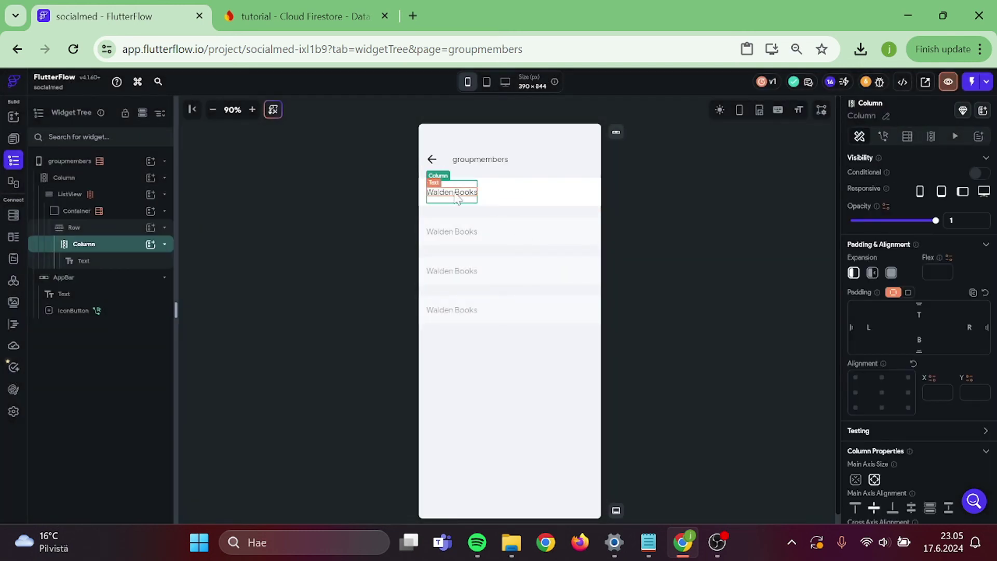
left_click(457, 198)
left_click(866, 200)
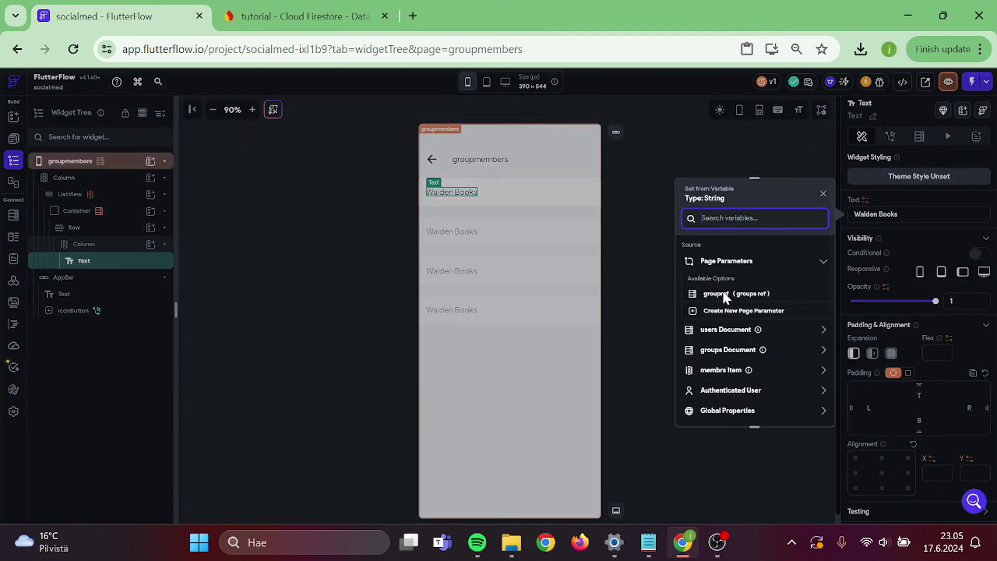
left_click(725, 333)
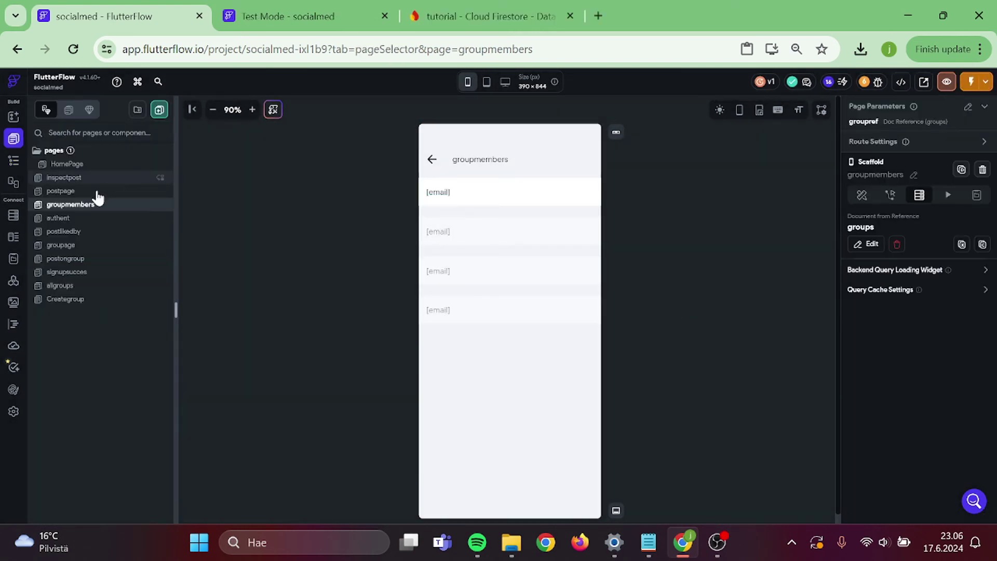
- Copy the check/close IconButton row from groupage and paste it into the groupmembers list row
left_click(75, 249)
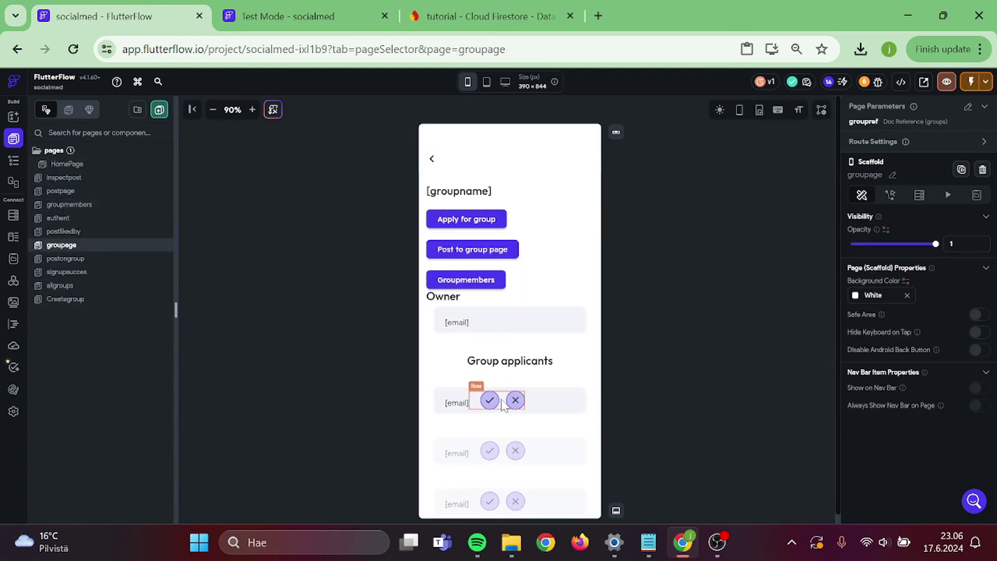
left_click(503, 405)
key("ctrl+c")
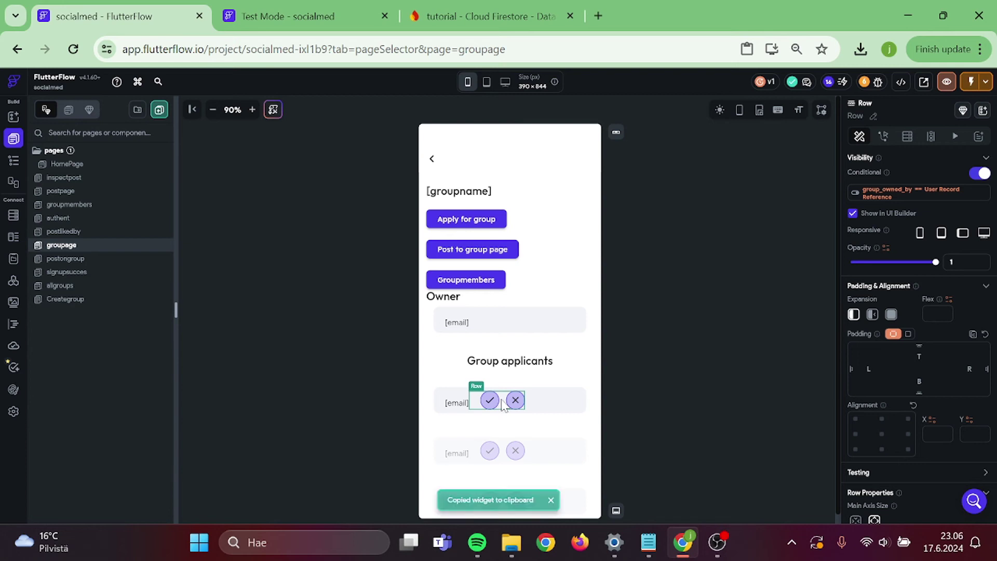
left_click(98, 204)
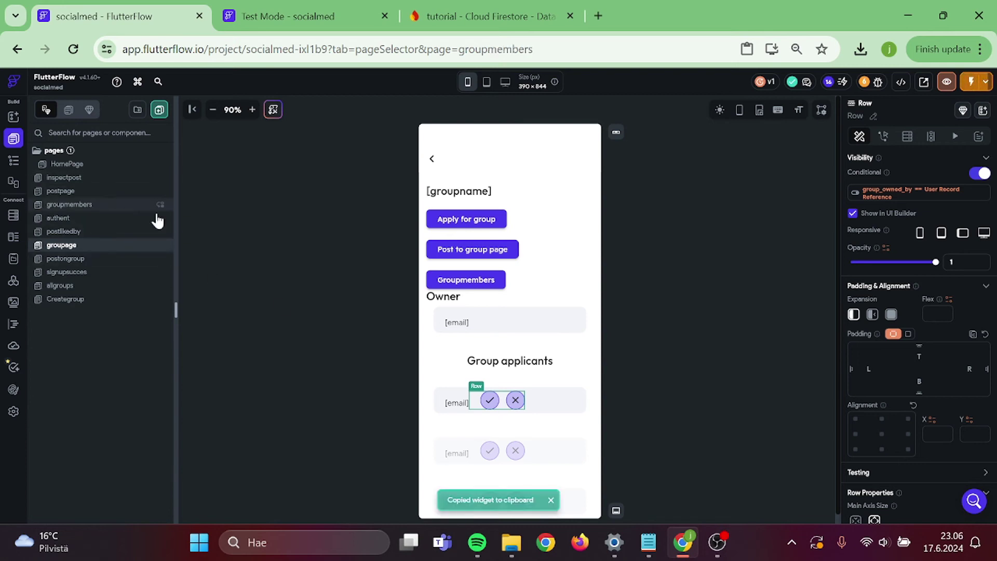
left_click(509, 199)
key("ctrl+v")
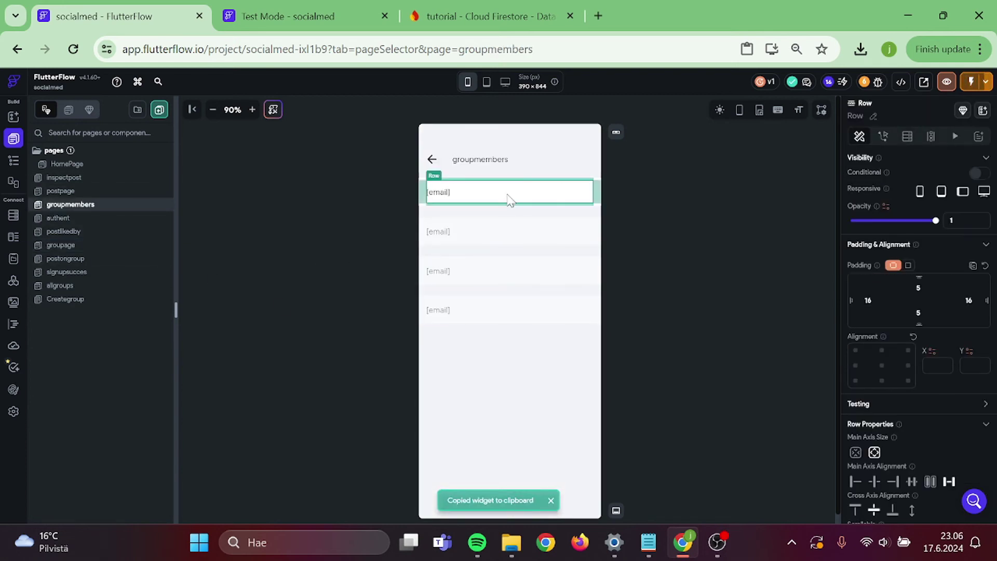
left_click(699, 233)
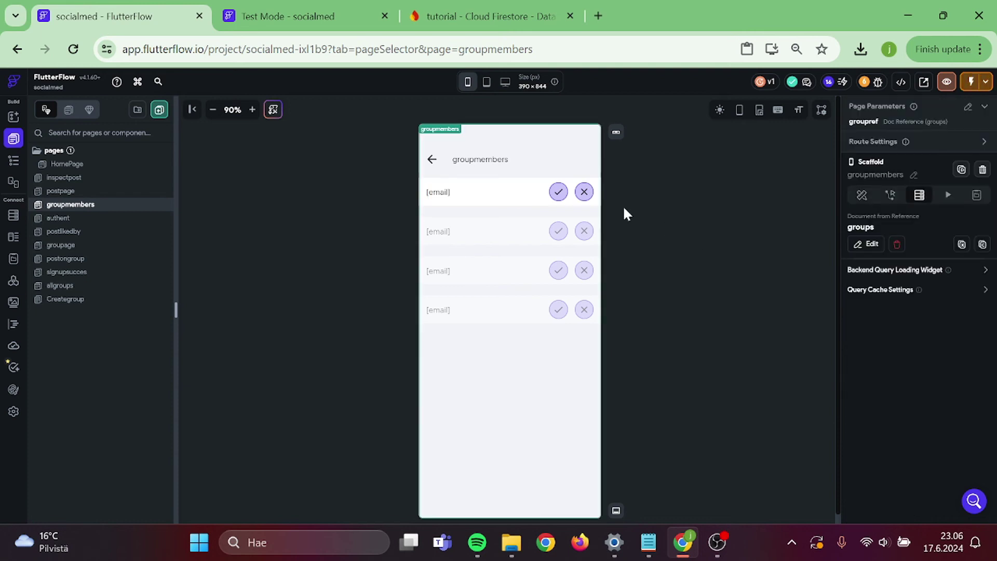
left_click(558, 192)
left_click(540, 203)
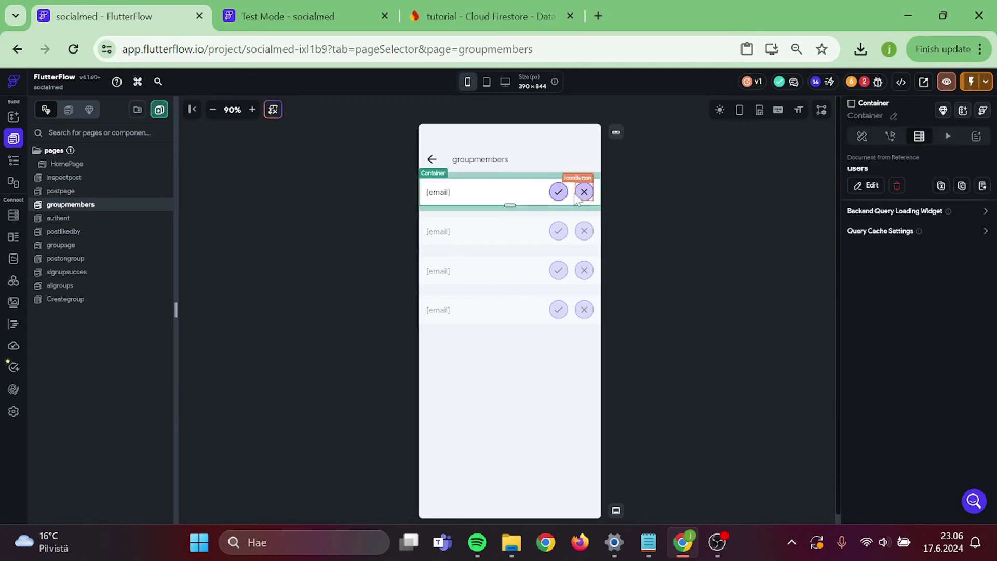
left_click(571, 199)
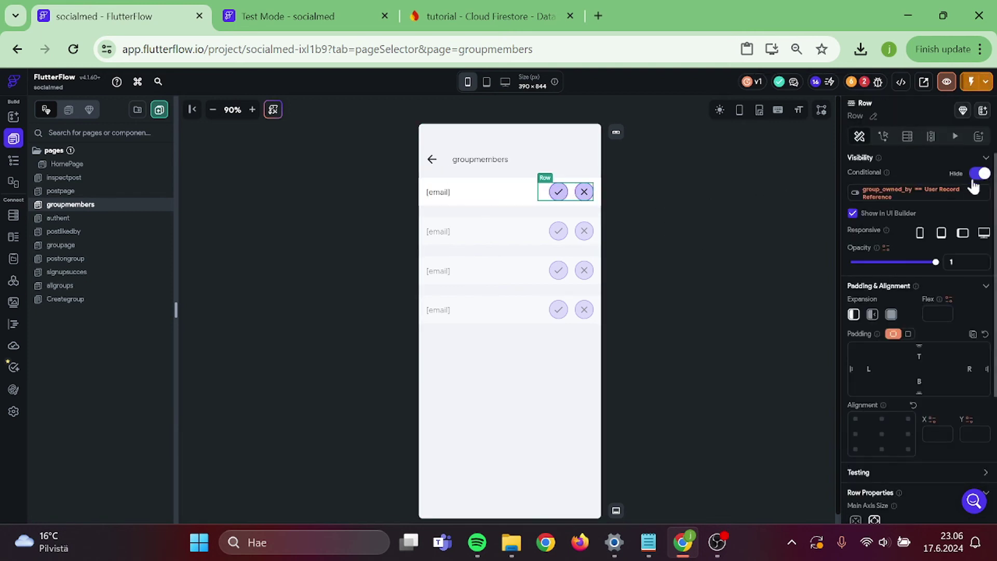
- Remove the button row's existing conditional visibility
left_click(950, 193)
scroll(785, 240, "down", 1)
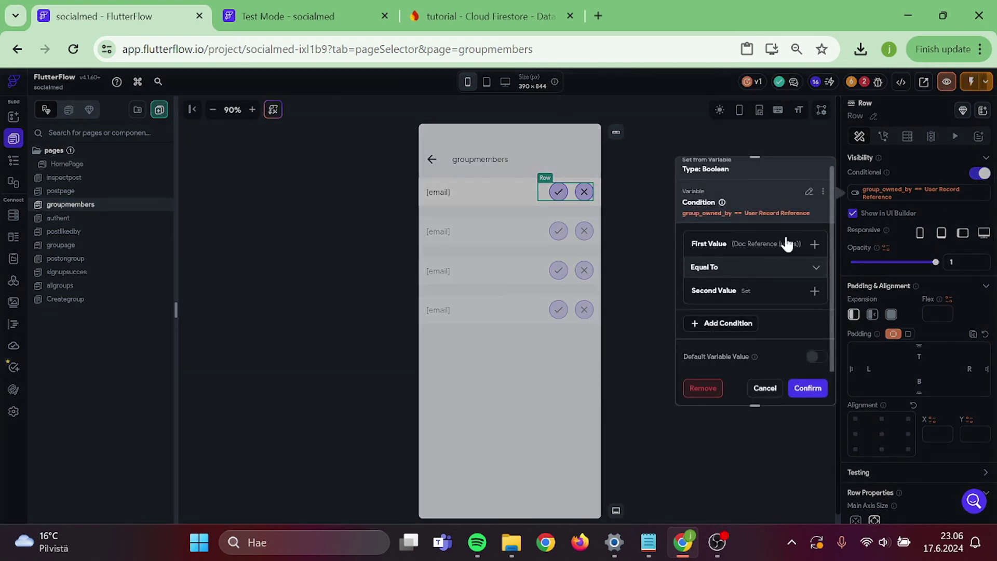
left_click(742, 247)
scroll(735, 318, "down", 1)
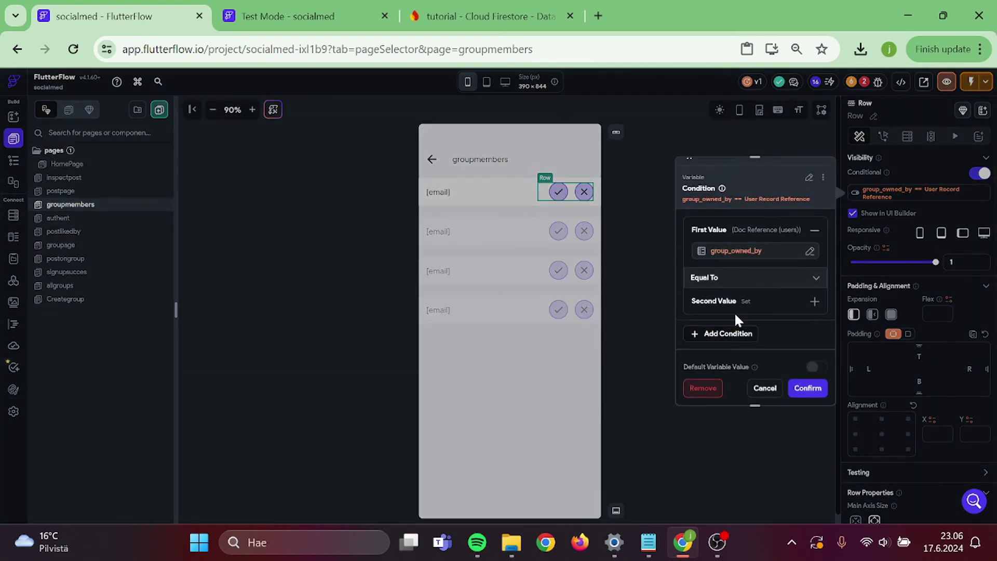
left_click(703, 389)
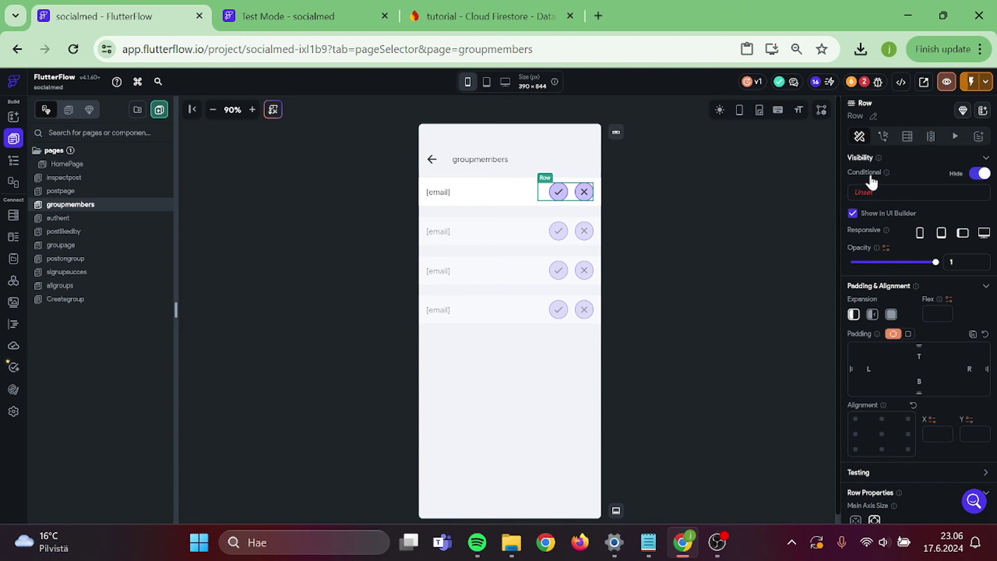
- Start a new single comparison condition with groups Document group_owned_by as the first value
left_click(859, 193)
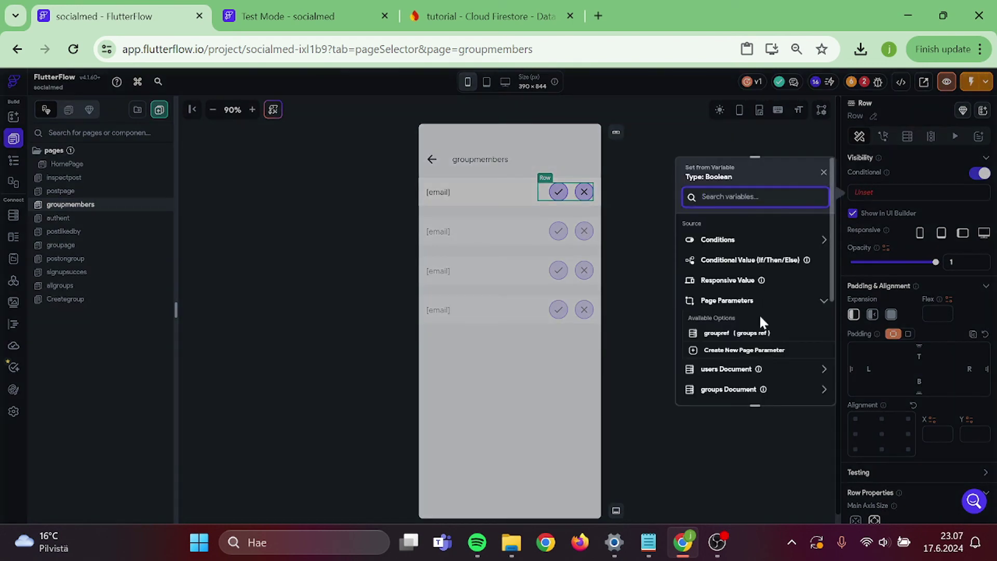
scroll(759, 317, "down", 1)
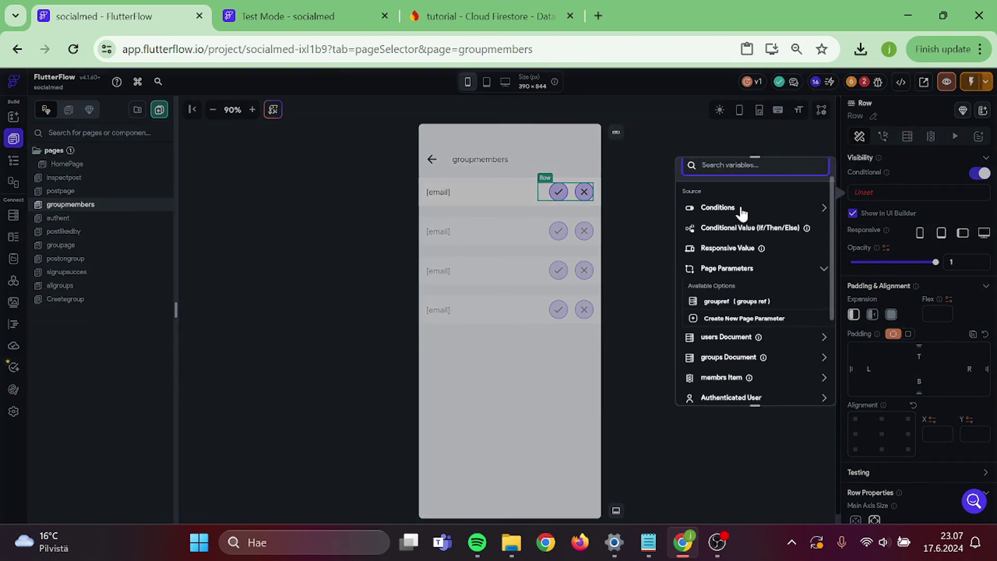
left_click(735, 208)
left_click(734, 242)
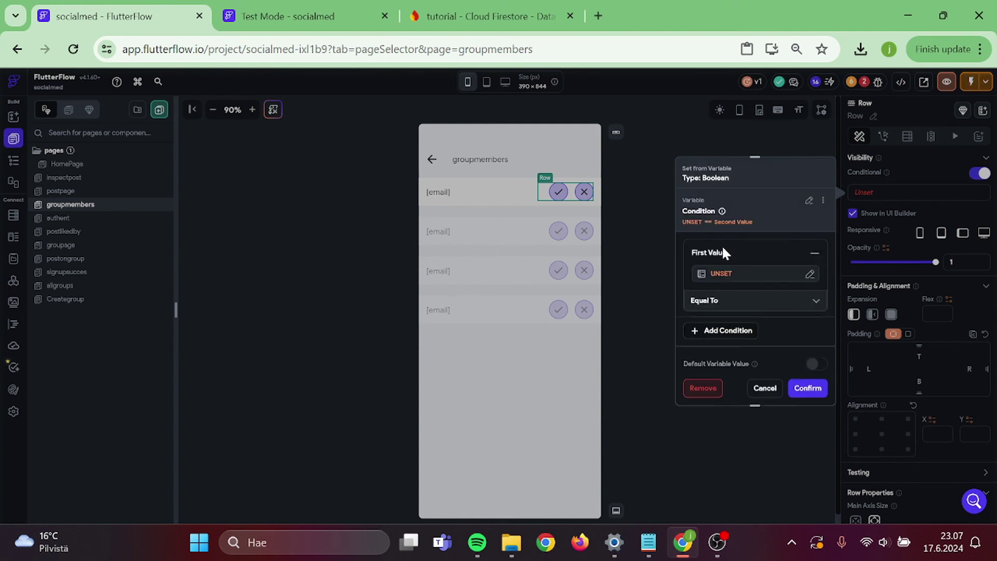
left_click(717, 271)
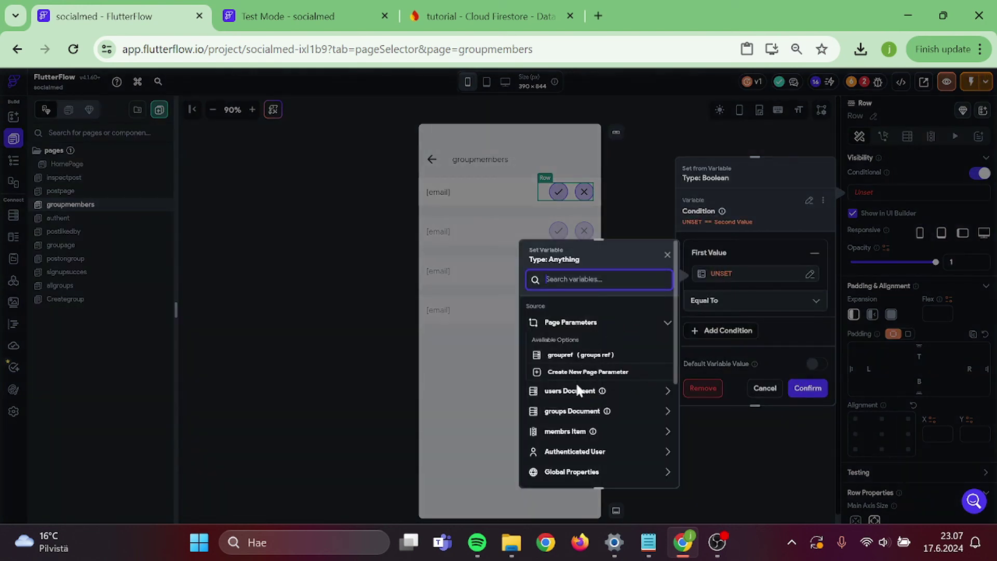
scroll(579, 395, "down", 2)
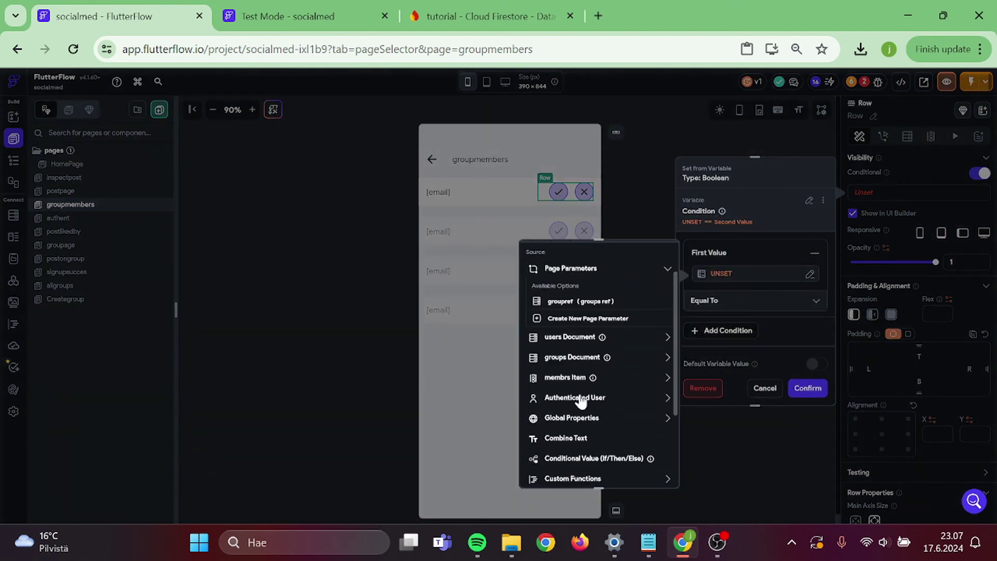
left_click(580, 398)
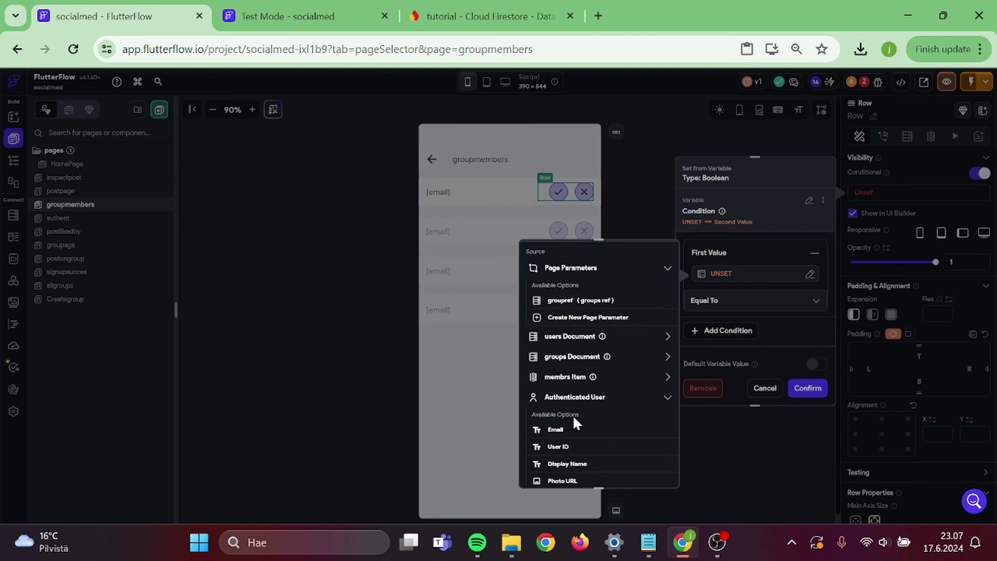
scroll(572, 414, "down", 1)
left_click(574, 316)
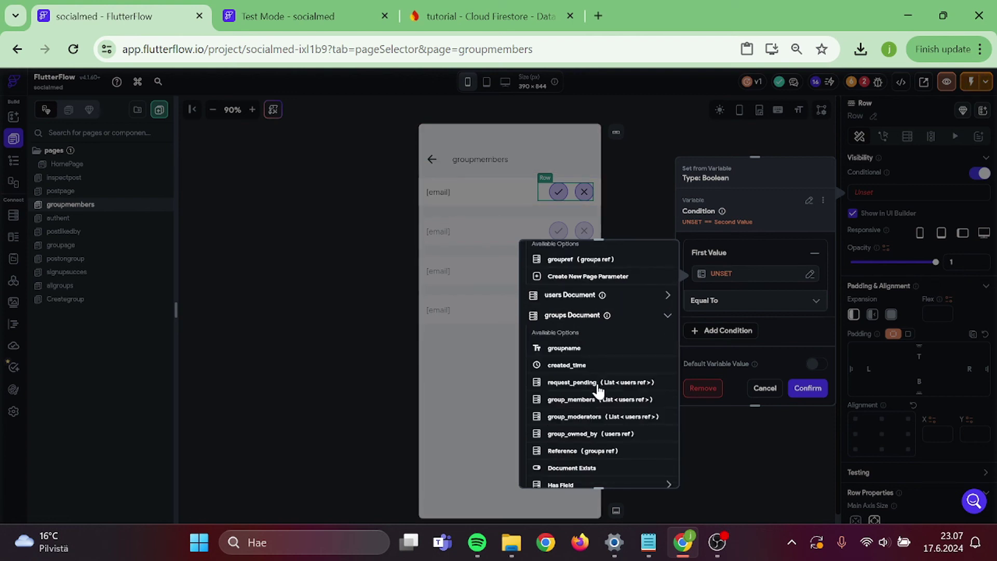
scroll(595, 410, "down", 1)
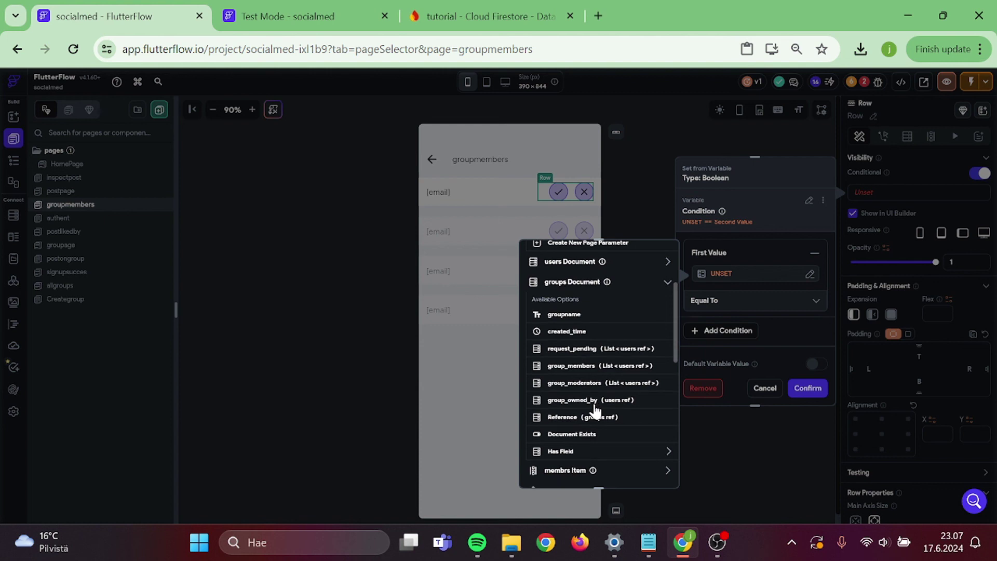
left_click(606, 401)
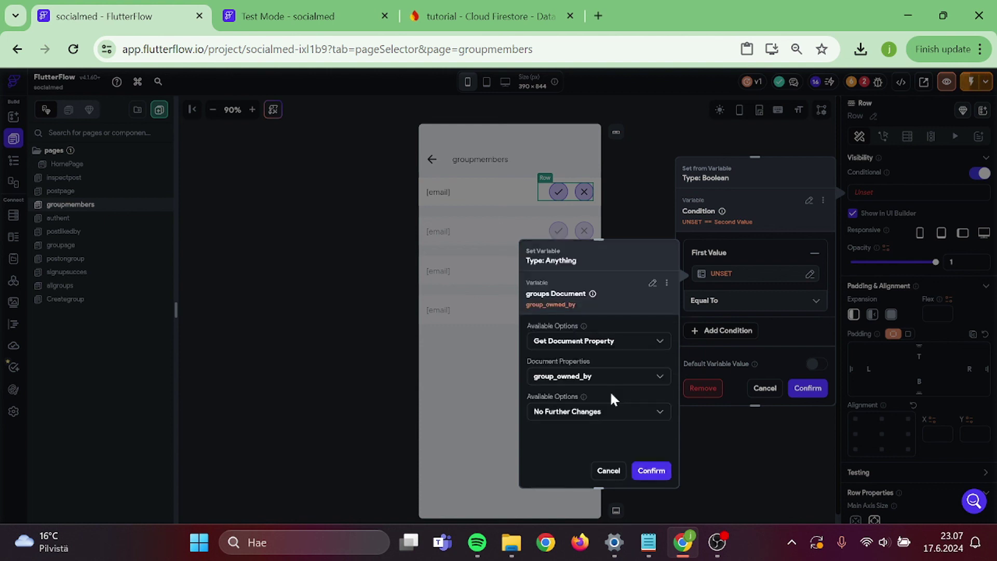
left_click(651, 470)
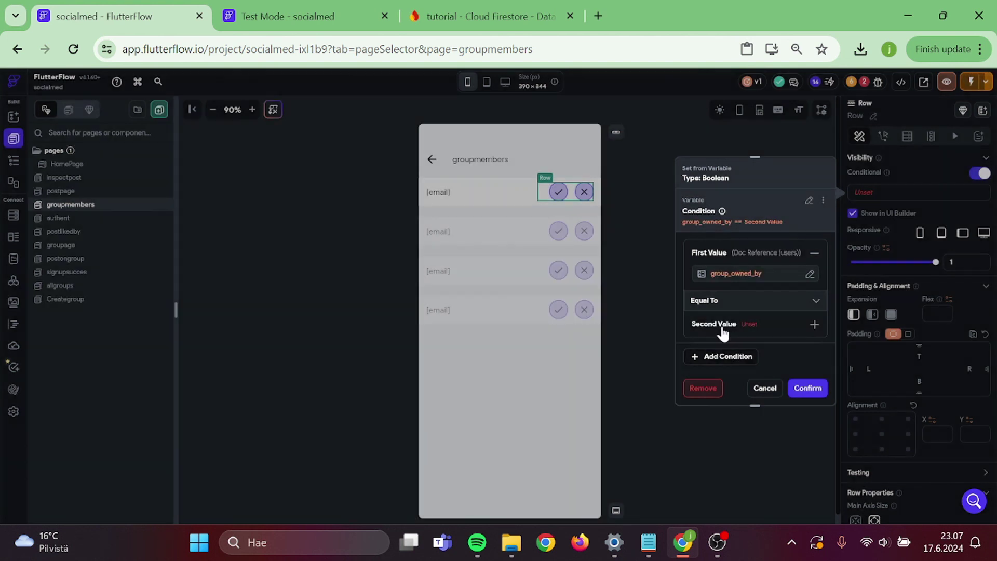
- Compare it to the Authenticated User's User Reference and confirm the visibility condition
left_click(723, 356)
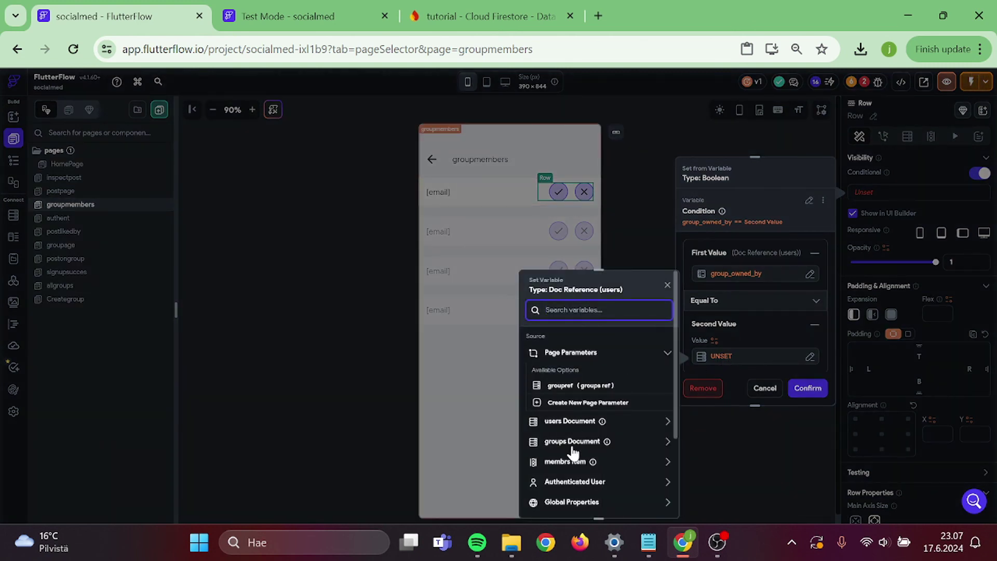
scroll(576, 445, "down", 1)
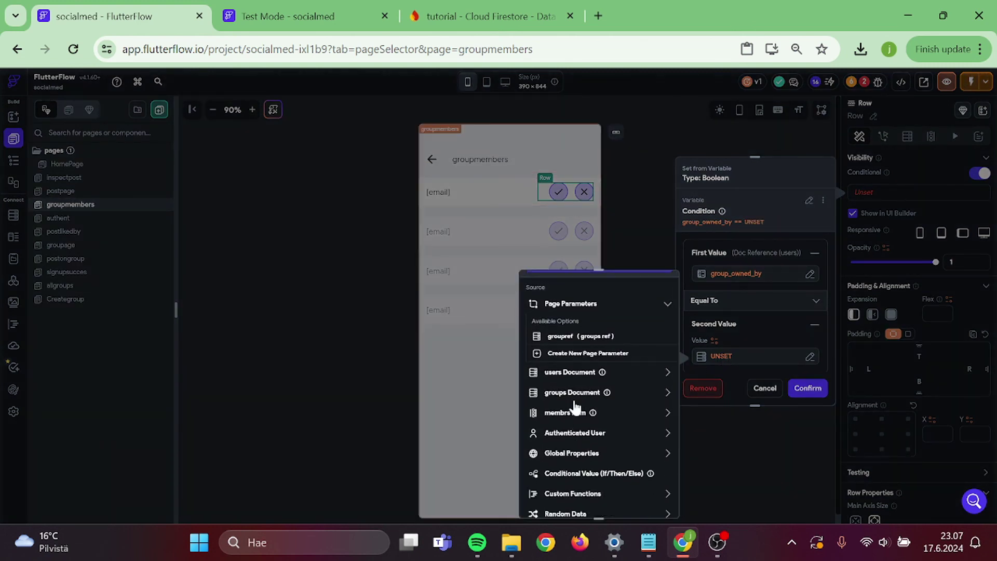
left_click(574, 430)
scroll(602, 452, "down", 4)
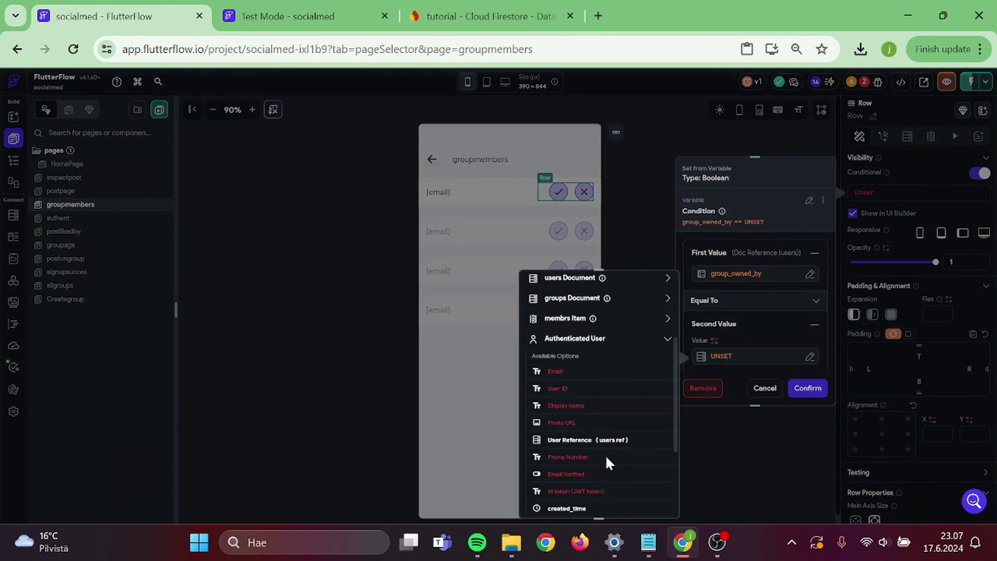
left_click(605, 365)
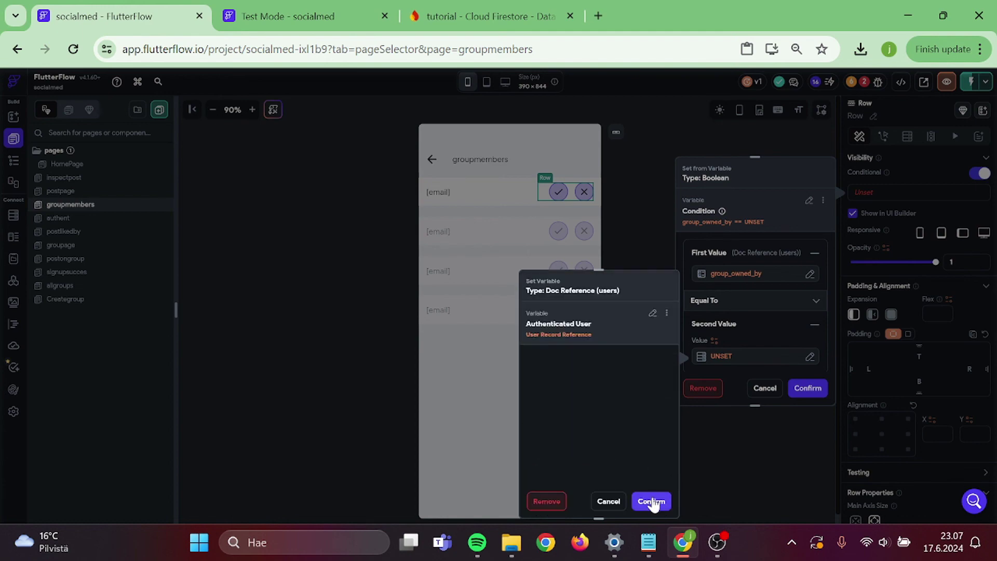
left_click(655, 501)
left_click(805, 390)
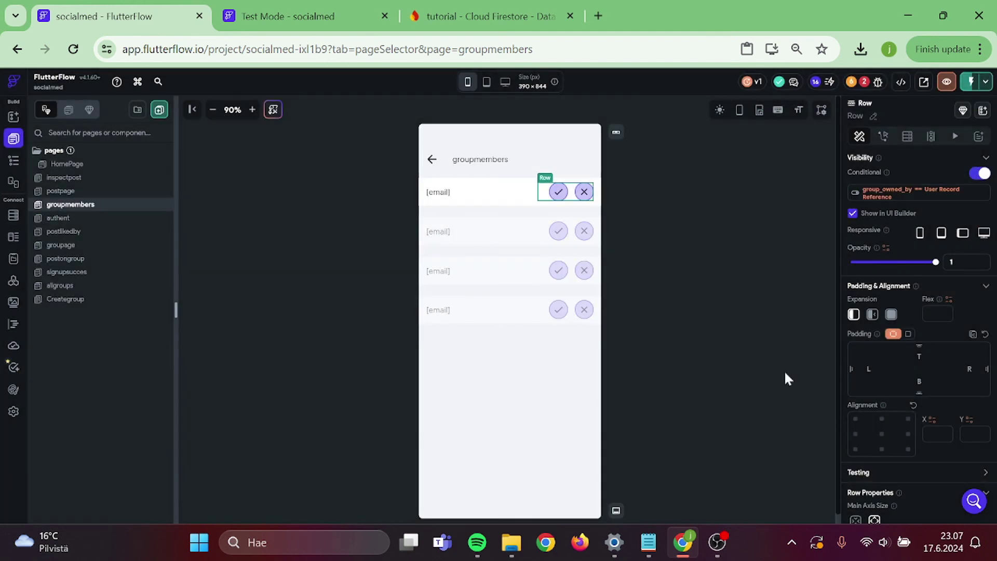
- Delete the accept check button from the member rows
left_click(714, 317)
left_click(877, 82)
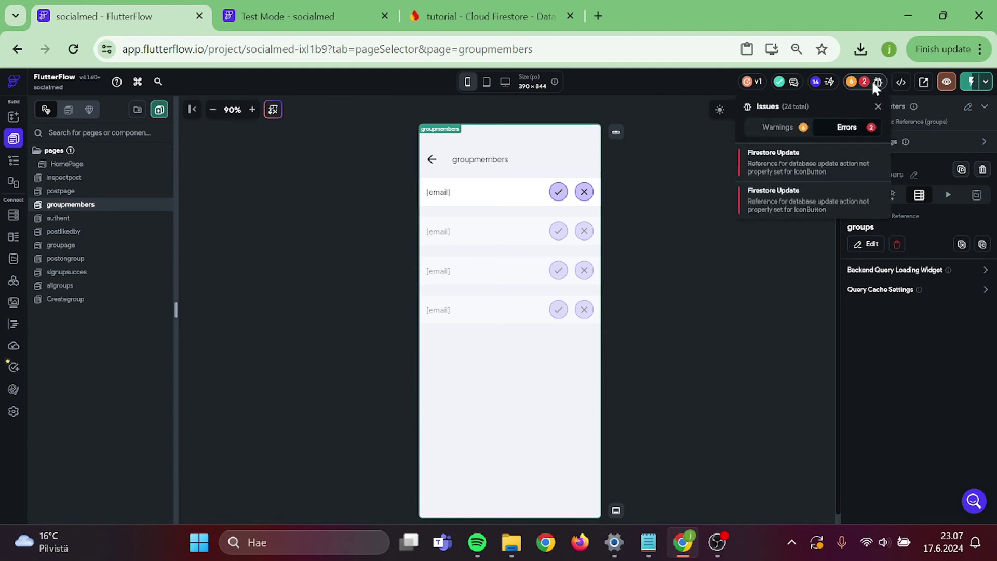
left_click(659, 199)
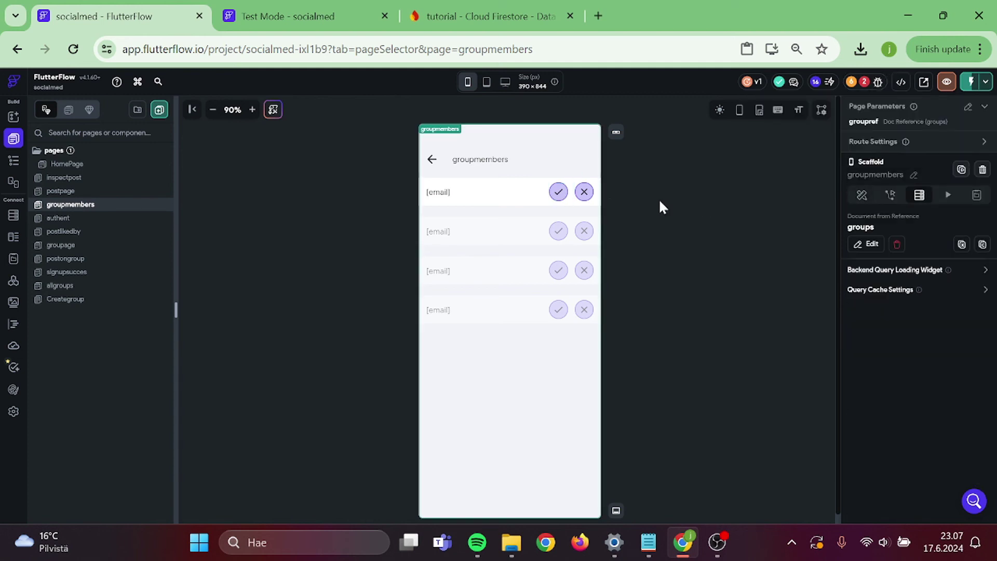
left_click(571, 197)
left_click(558, 193)
key("Delete")
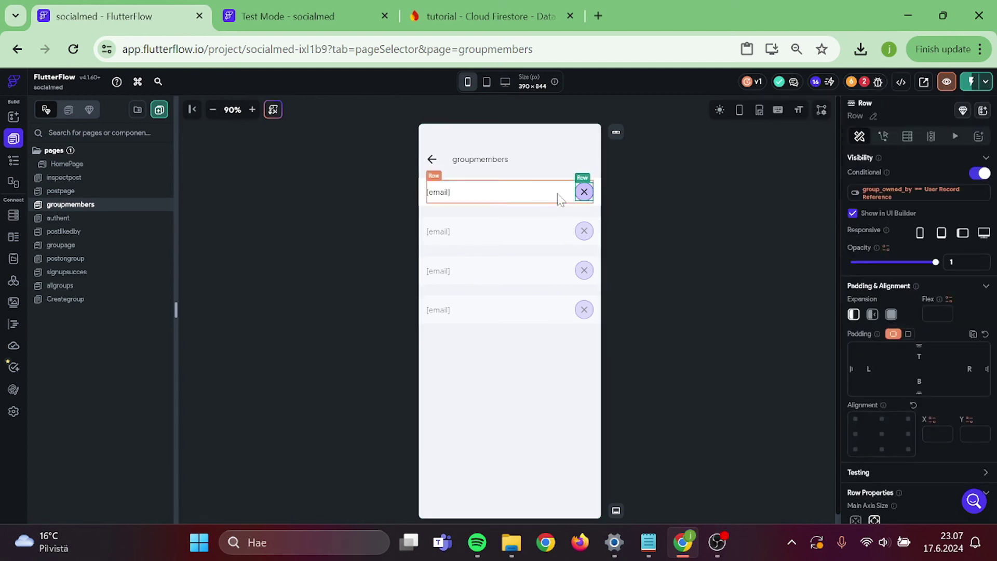
- Remove the request_pending field from the reject button's Update Document action
left_click(584, 192)
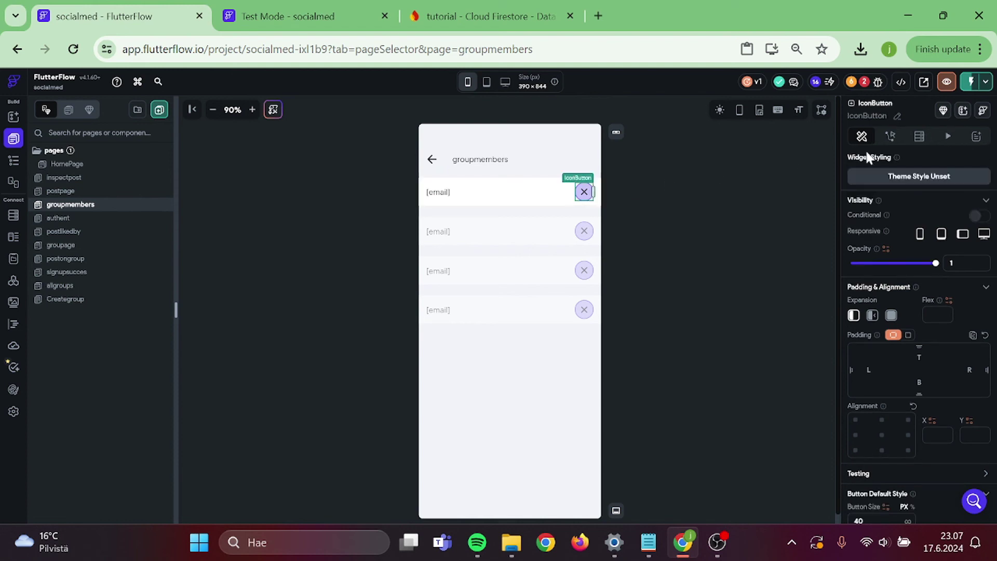
left_click(891, 137)
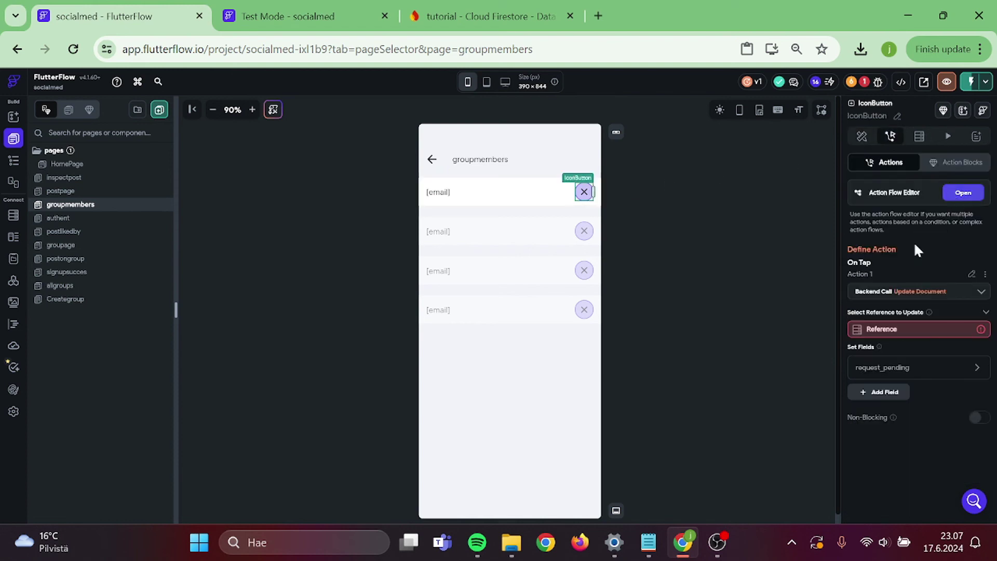
left_click(877, 333)
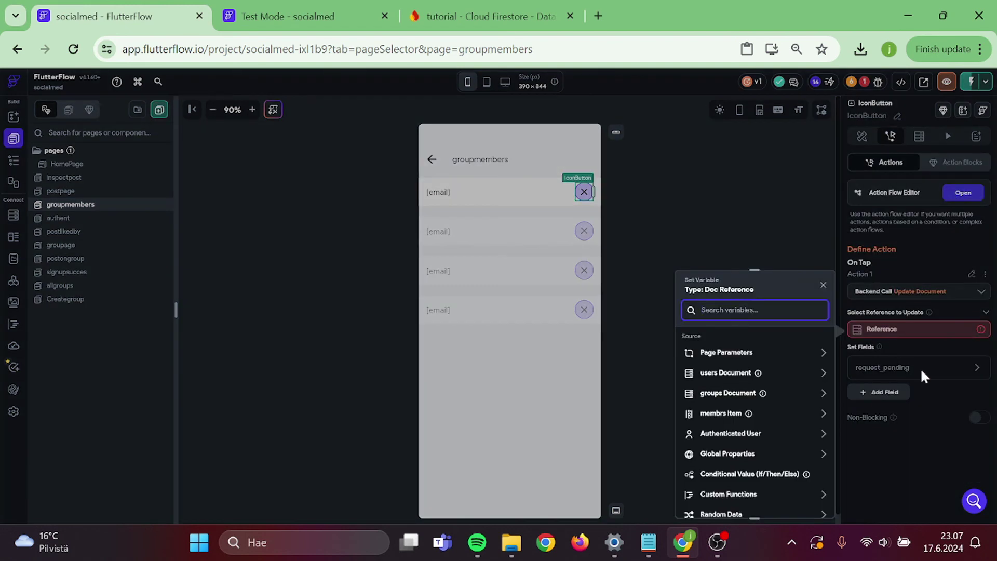
left_click(920, 369)
left_click(953, 369)
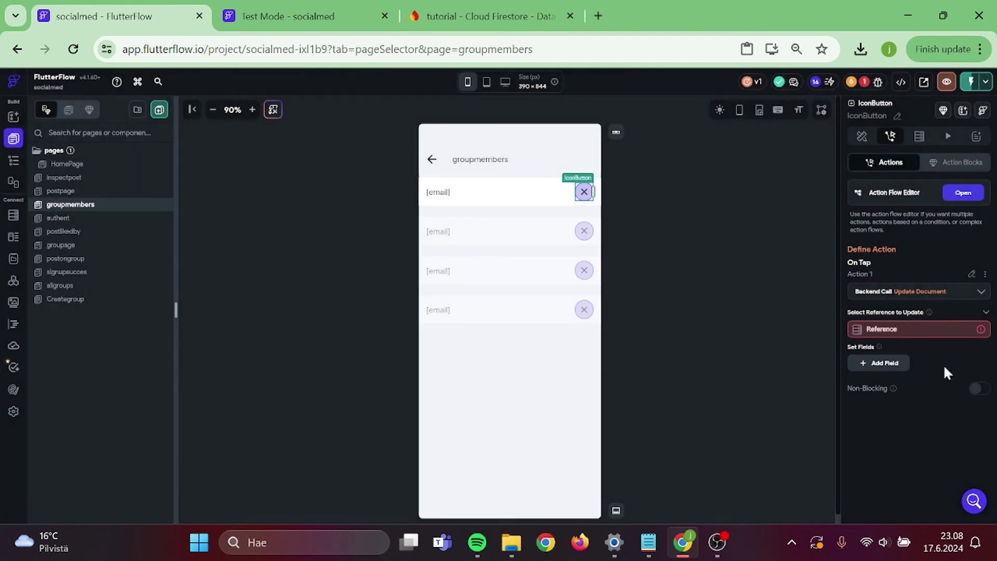
- Add a group_members field to the update, set to Remove from Set
left_click(885, 367)
left_click(885, 369)
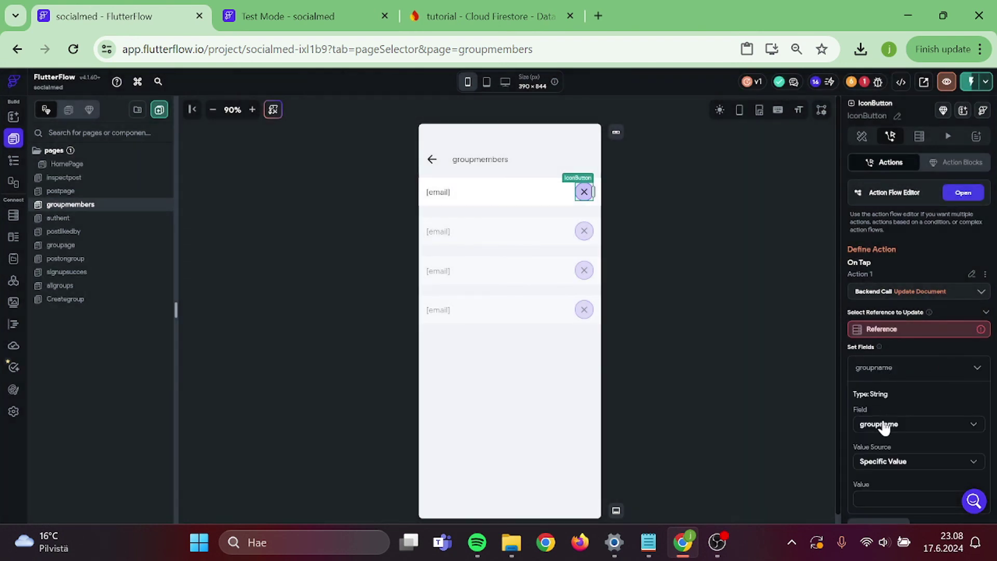
left_click(884, 425)
left_click(890, 434)
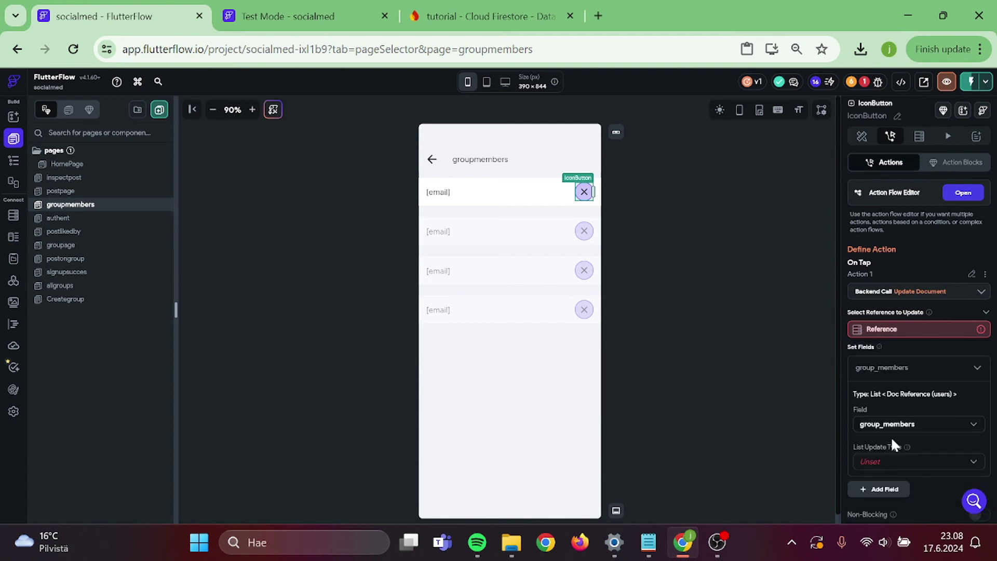
scroll(893, 443, "down", 1)
left_click(890, 410)
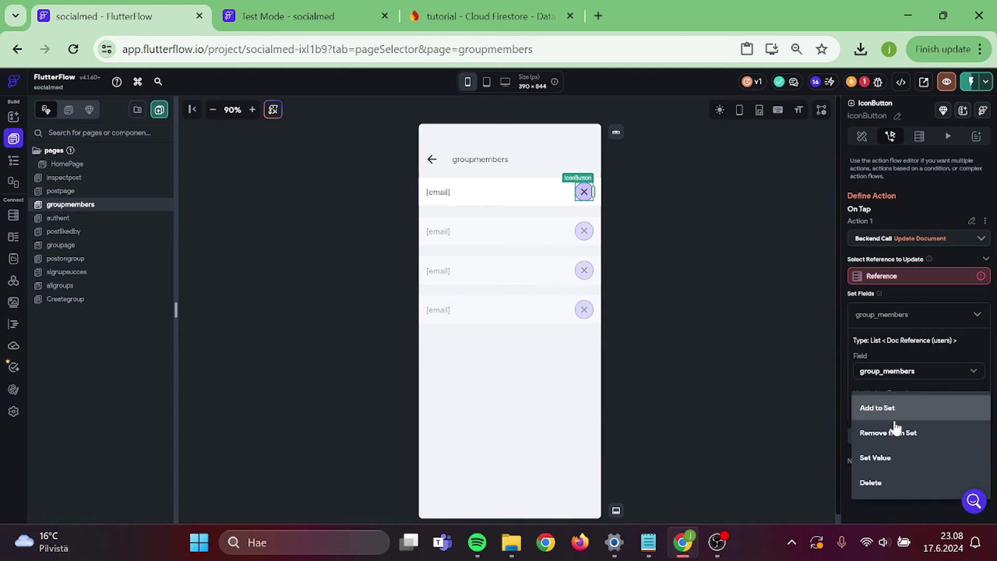
left_click(902, 440)
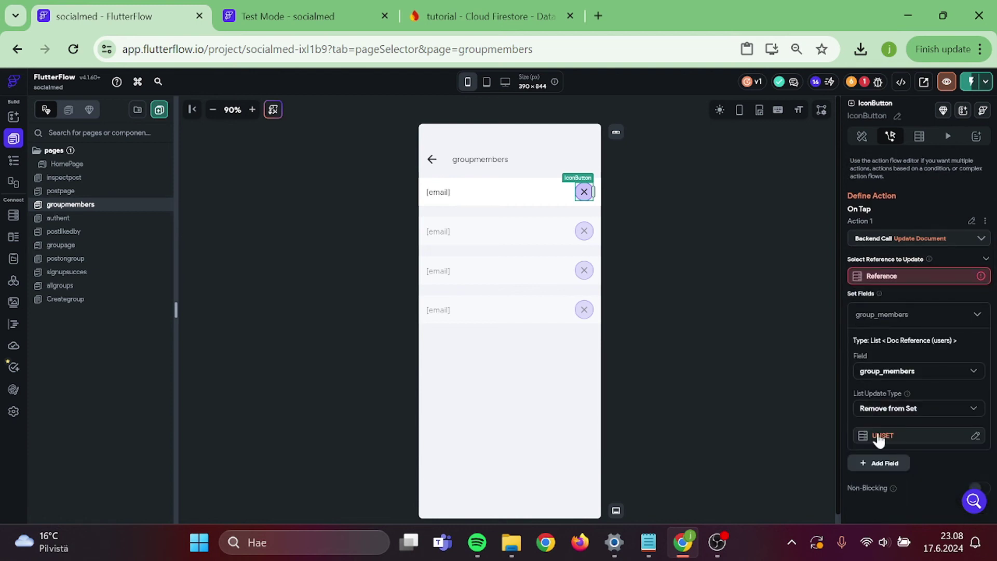
- Use the users document's Reference as the value removed from group_members
left_click(877, 436)
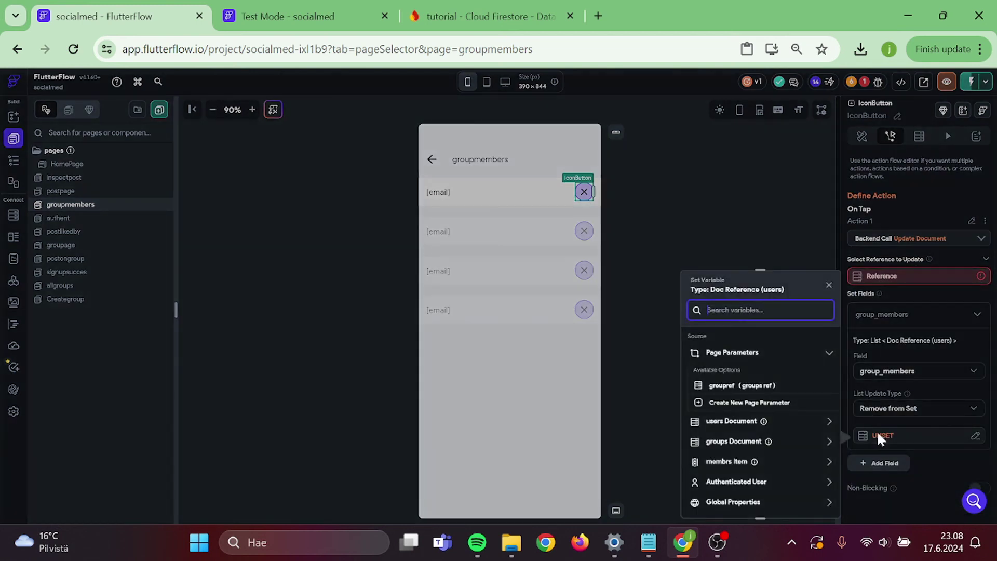
left_click(728, 423)
scroll(728, 422, "down", 3)
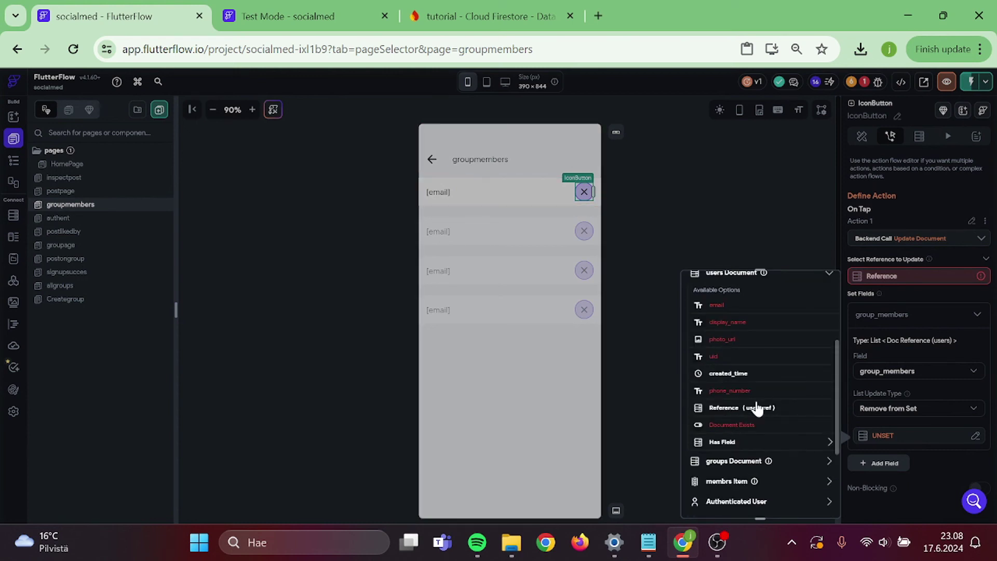
left_click(758, 408)
left_click(811, 501)
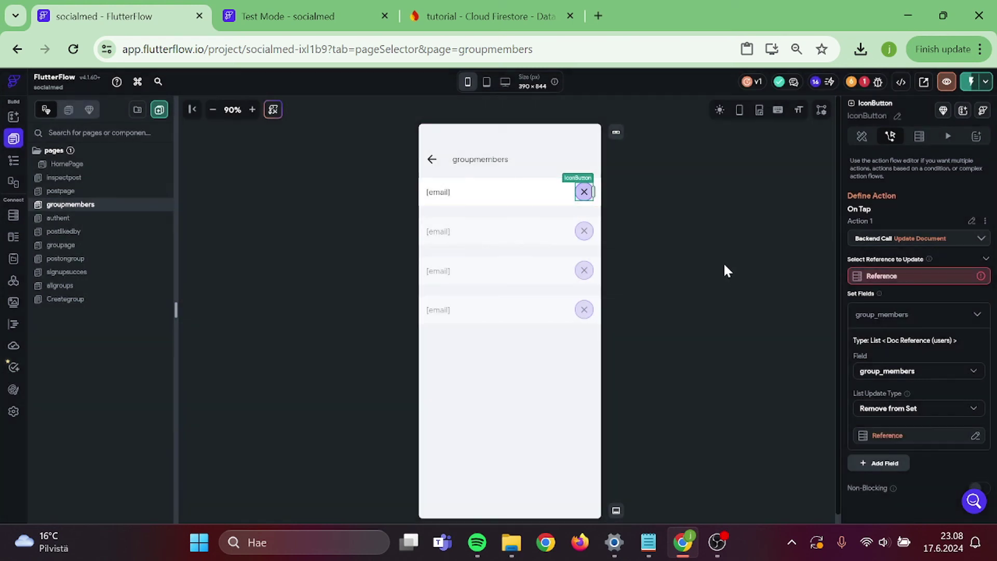
left_click(699, 225)
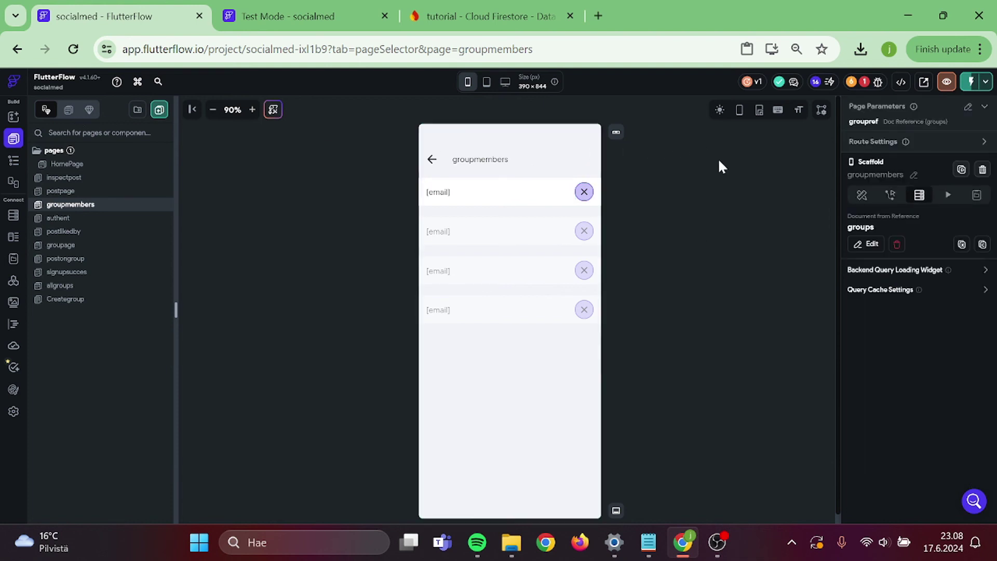
left_click(877, 82)
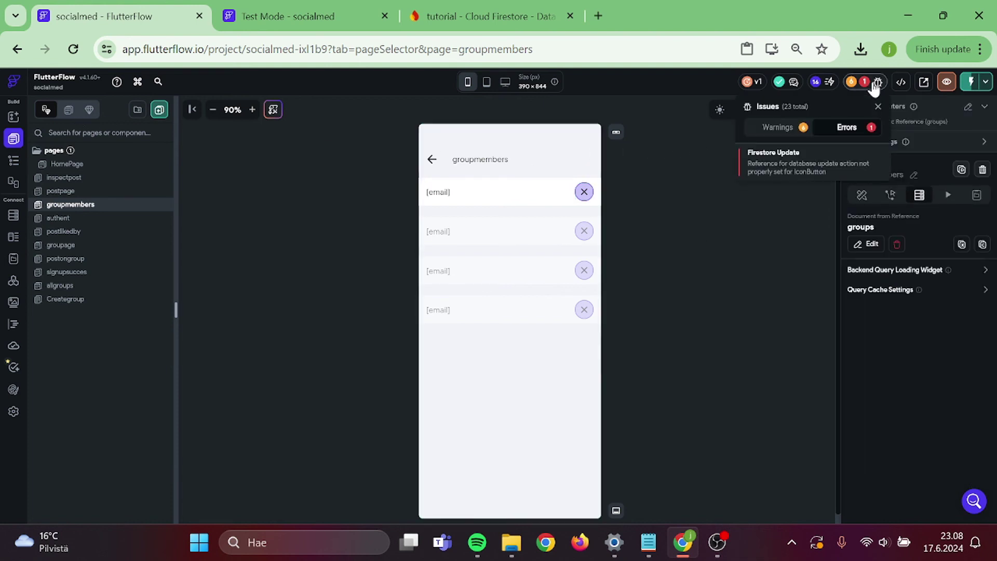
- From the missing-reference error, open the Update Document action and expand the groups Document fields
left_click(793, 161)
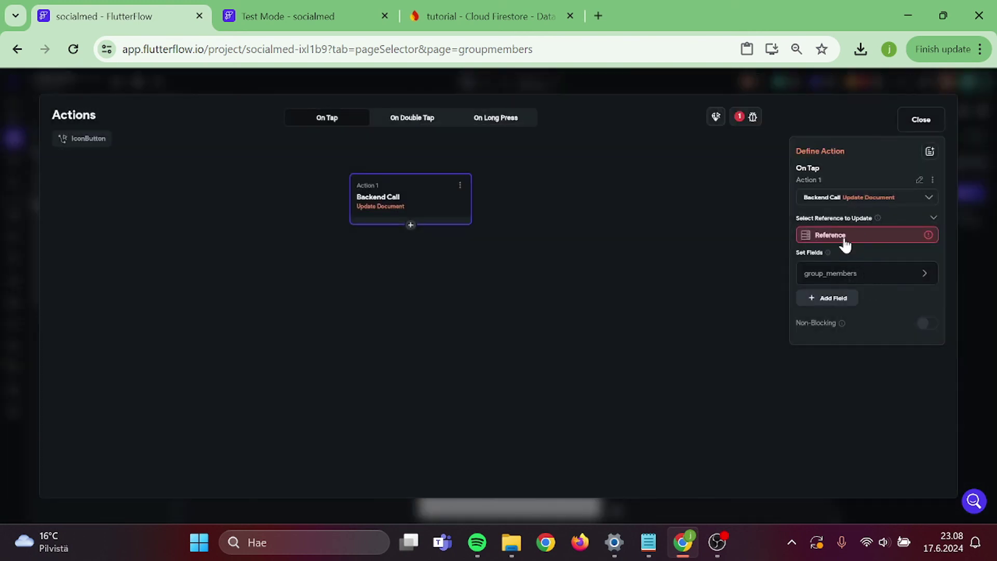
left_click(844, 238)
left_click(686, 326)
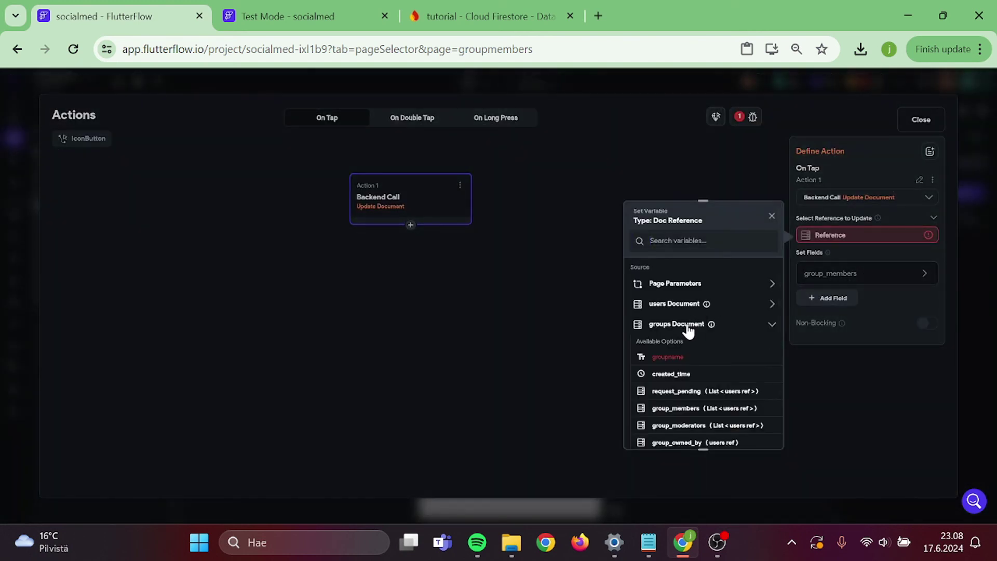
scroll(726, 386, "down", 3)
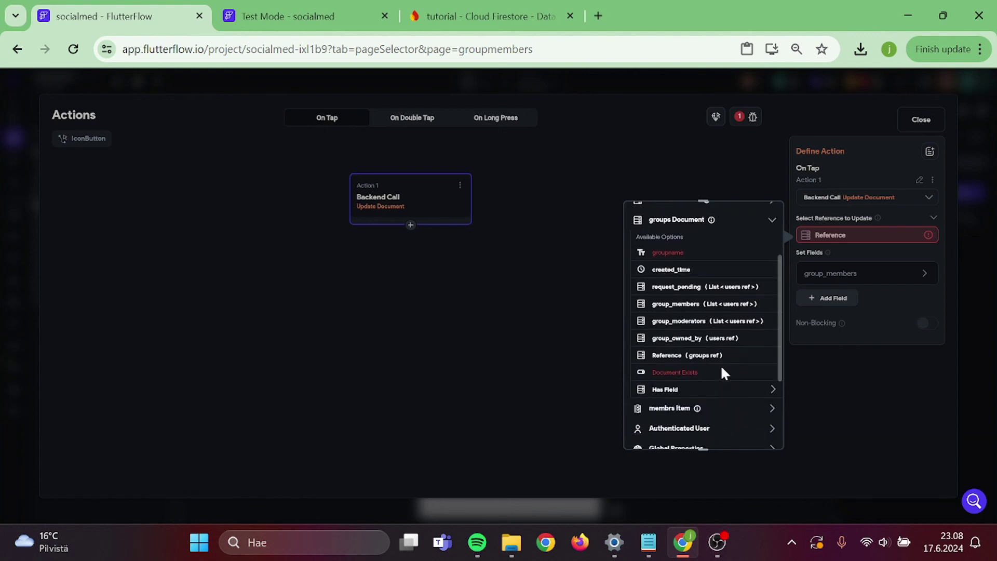
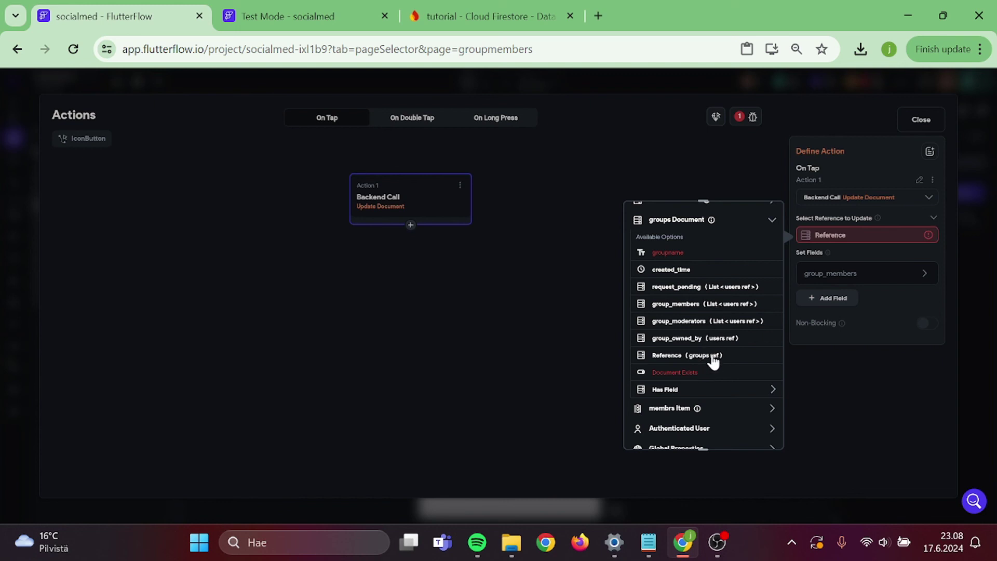
- Point the remove button's Update Document at the groups document Reference and close the Actions editor
left_click(713, 357)
left_click(765, 432)
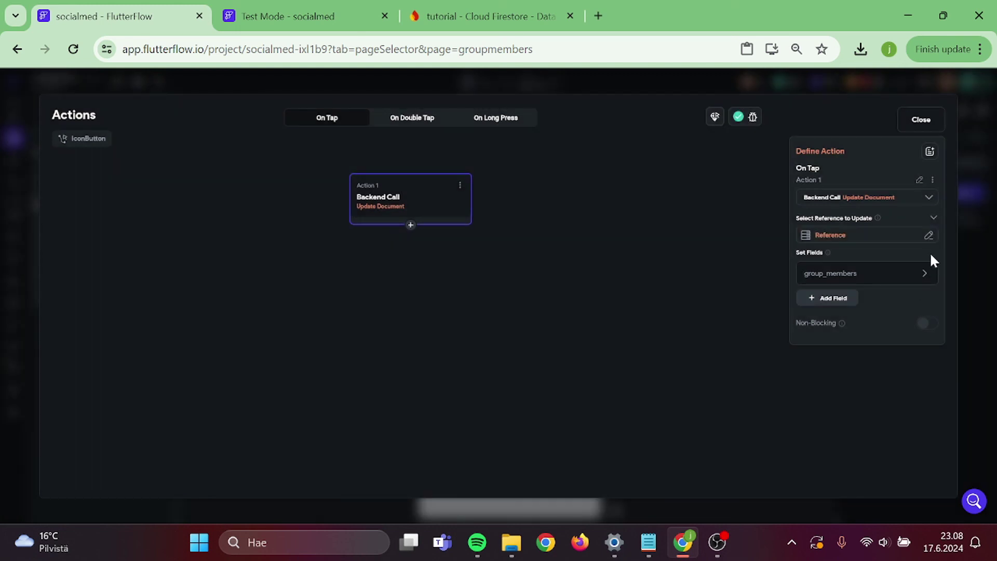
left_click(920, 120)
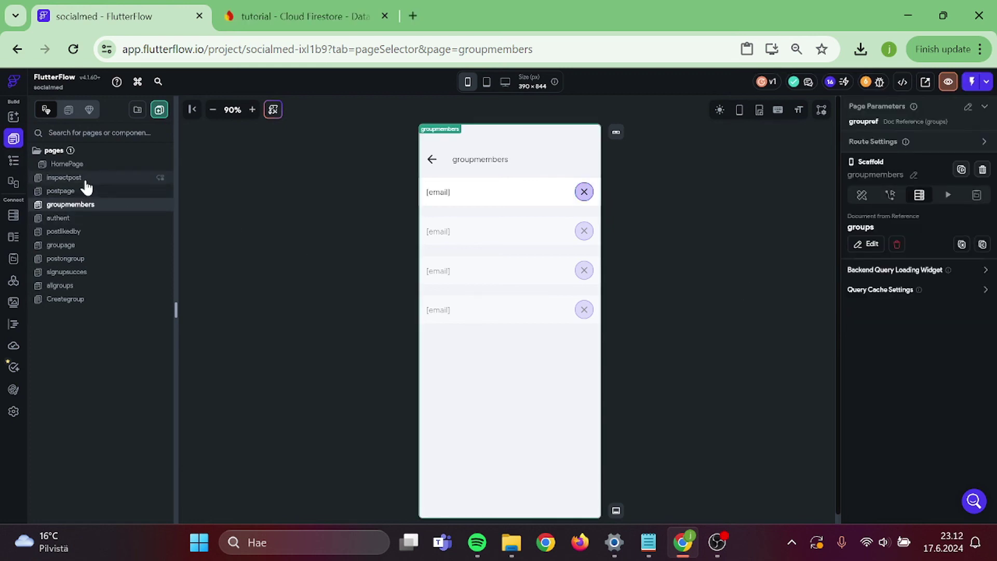
- On the groupage page, select the Apply for group button and open its action flow editor
left_click(82, 245)
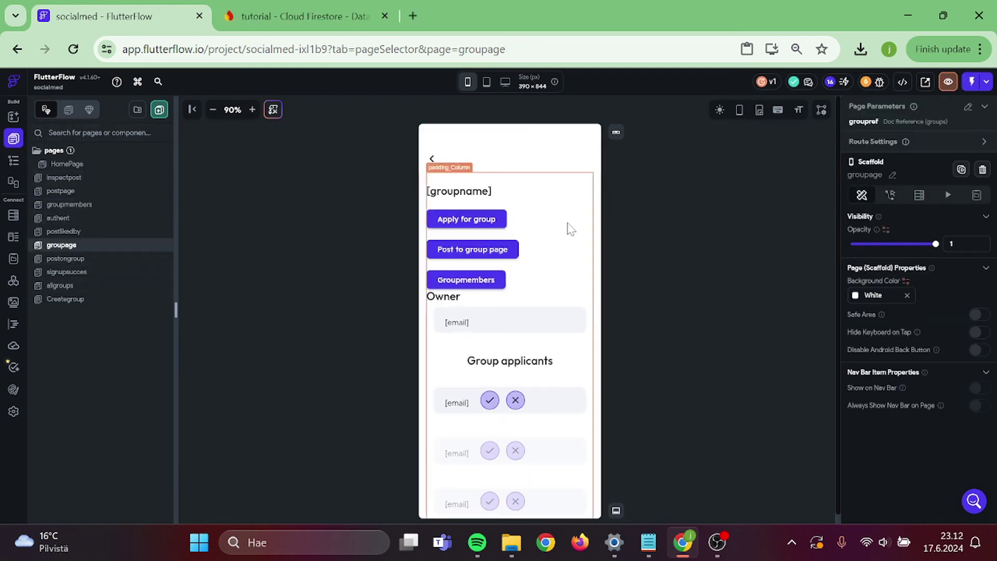
left_click(919, 137)
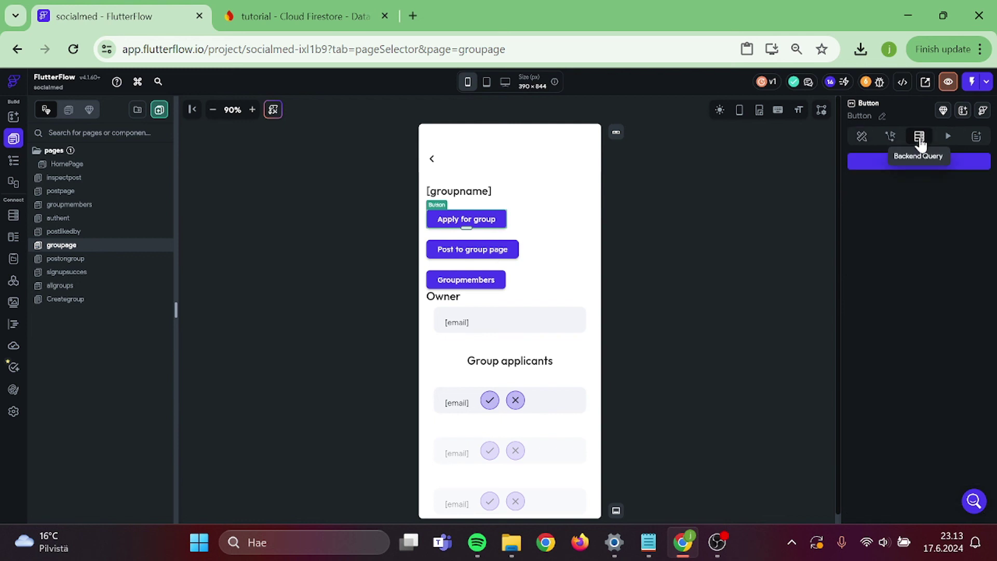
left_click(860, 138)
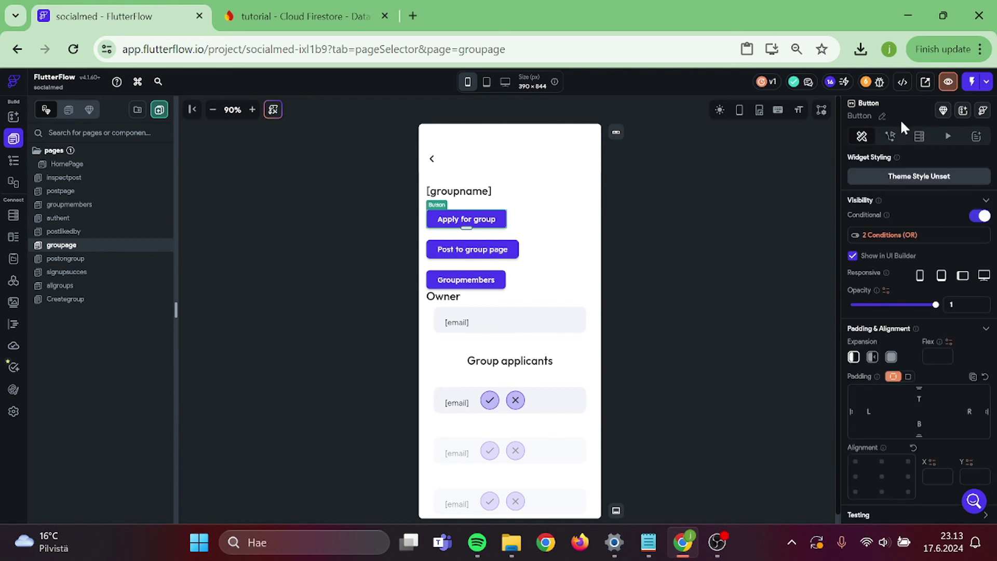
left_click(891, 137)
left_click(958, 190)
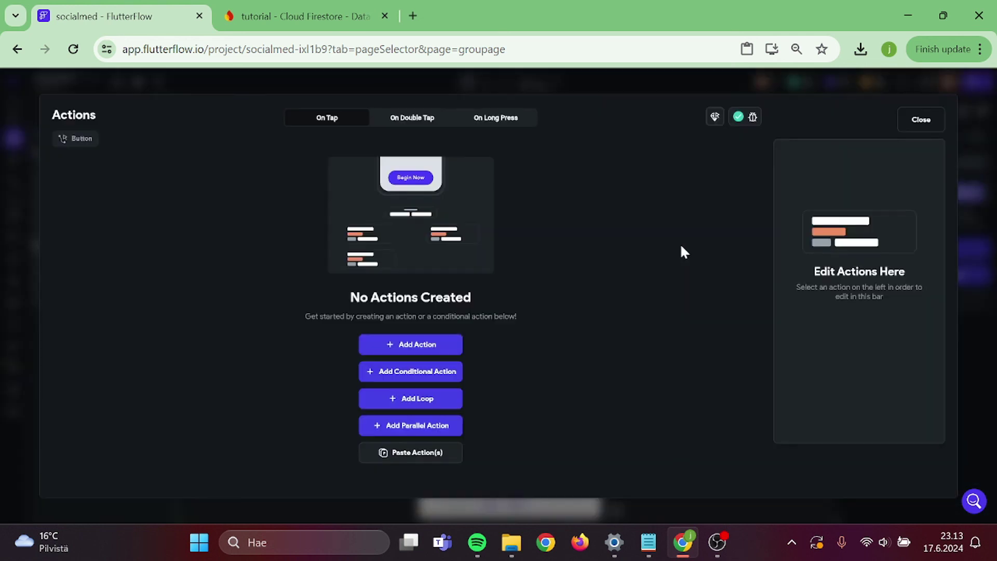
- Add a Firestore Update Document action as the button's tap action
left_click(374, 342)
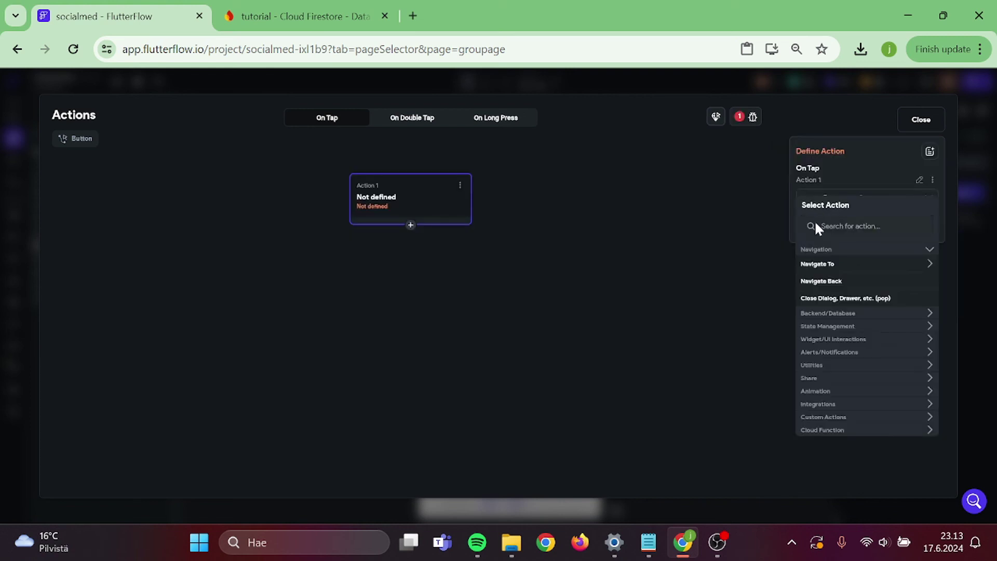
left_click(814, 224)
type("up")
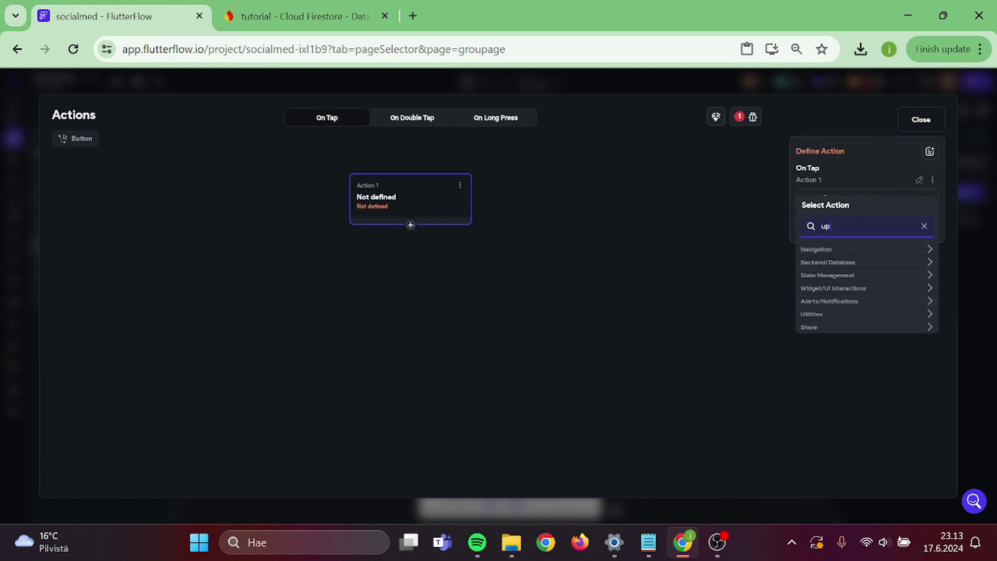
left_click(836, 265)
left_click(839, 279)
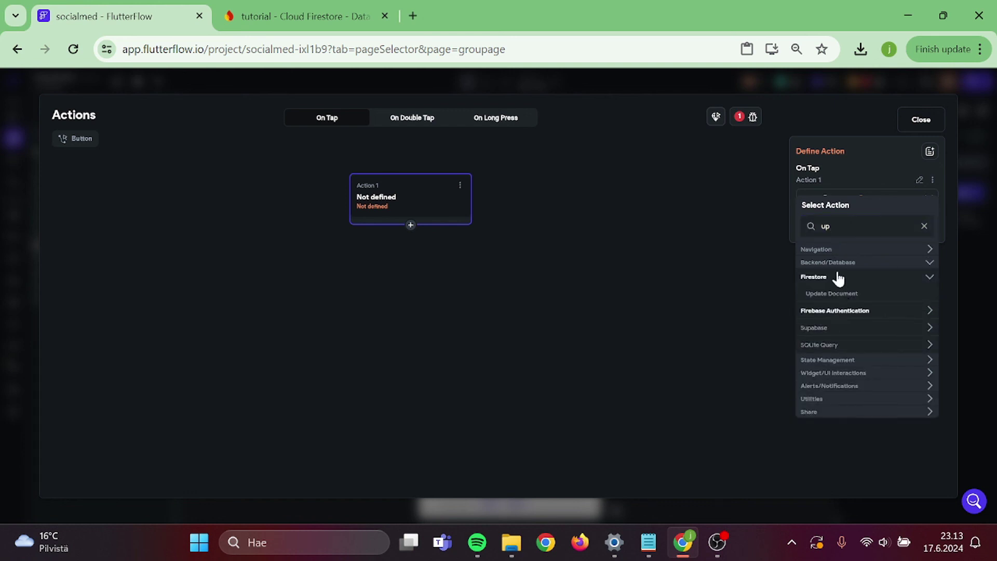
left_click(826, 294)
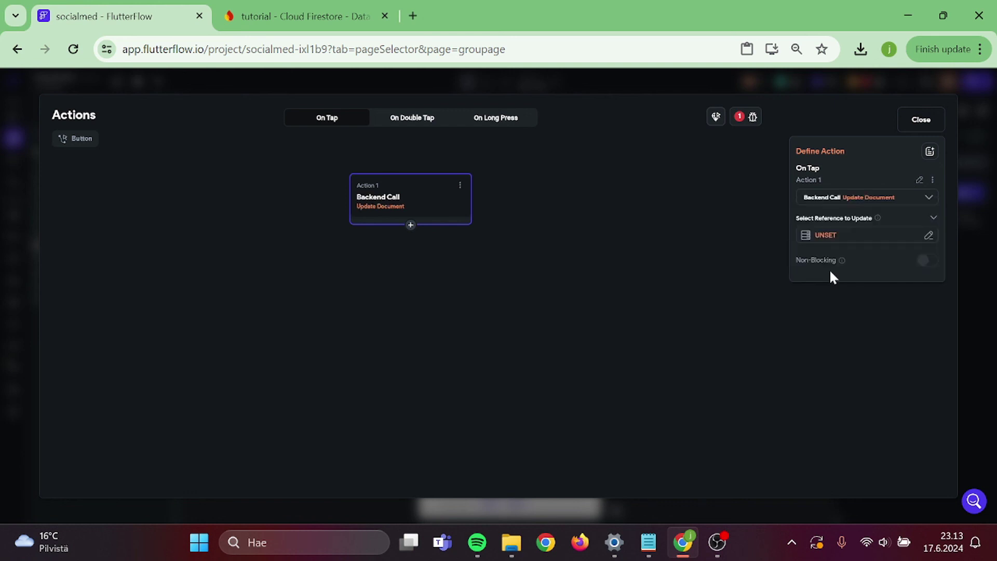
- Target the groups document's Reference in the Update Document action
left_click(827, 236)
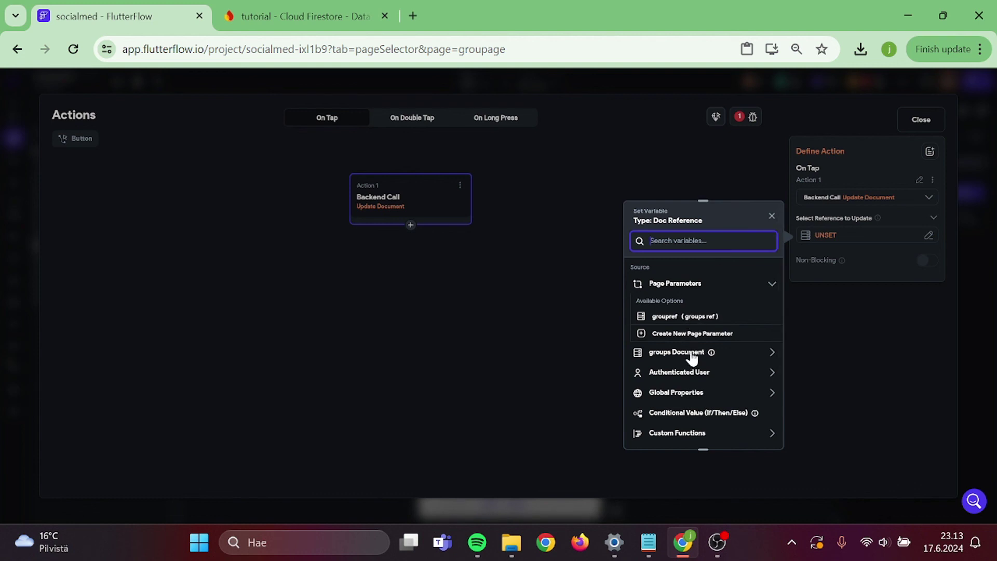
left_click(691, 353)
scroll(692, 357, "down", 1)
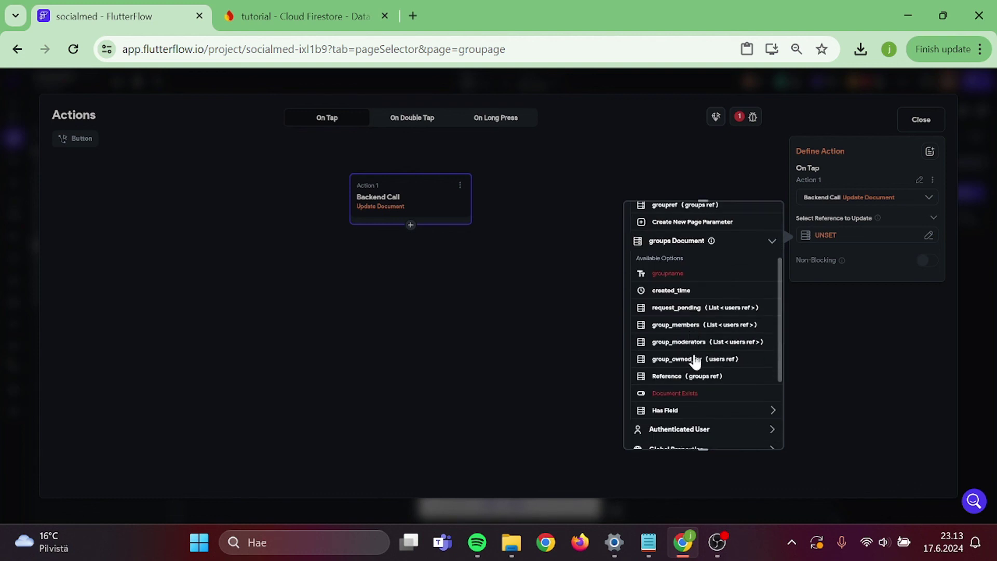
left_click(696, 377)
left_click(762, 433)
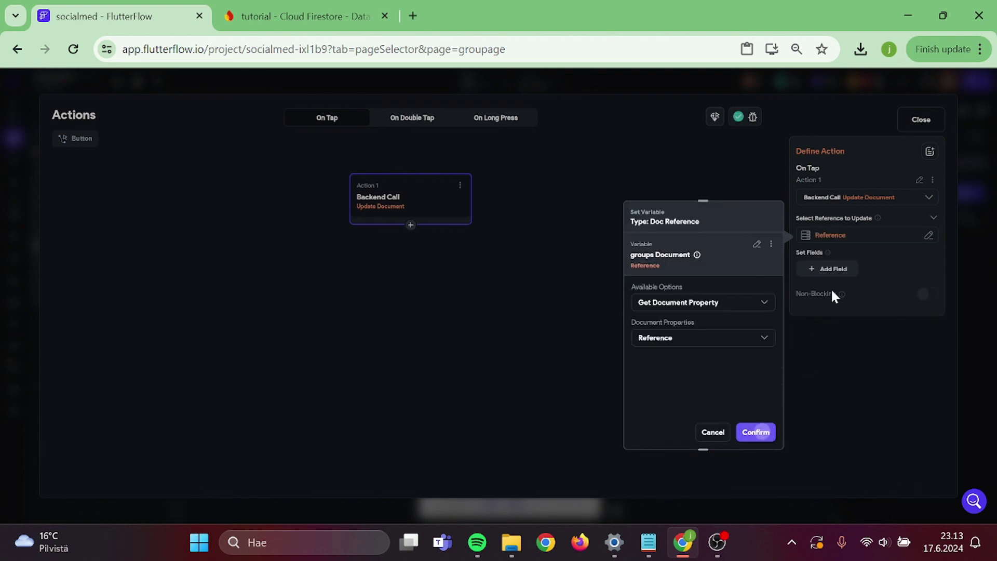
- Add a request_pending field to the update, set to Add to Set
left_click(830, 270)
left_click(827, 278)
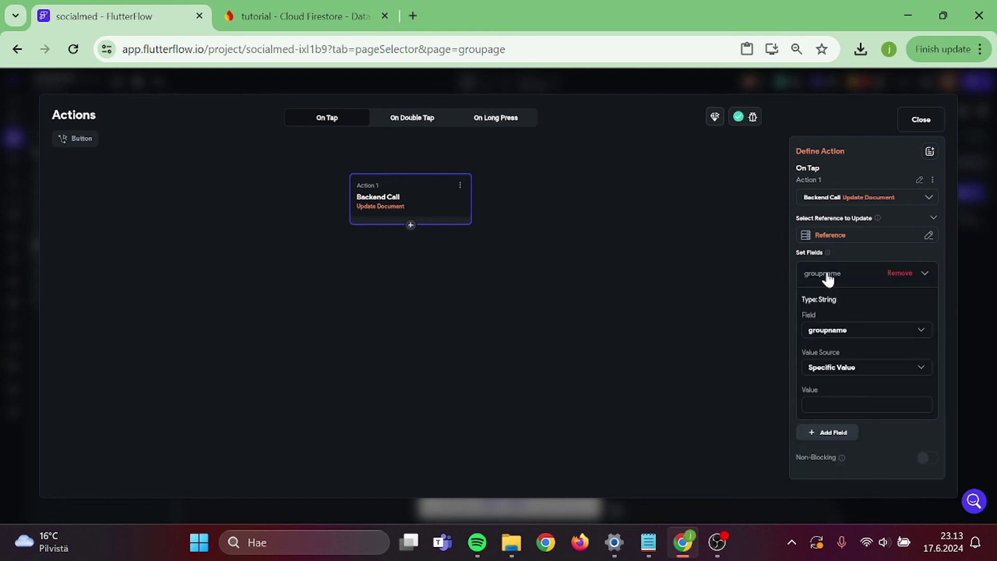
left_click(816, 331)
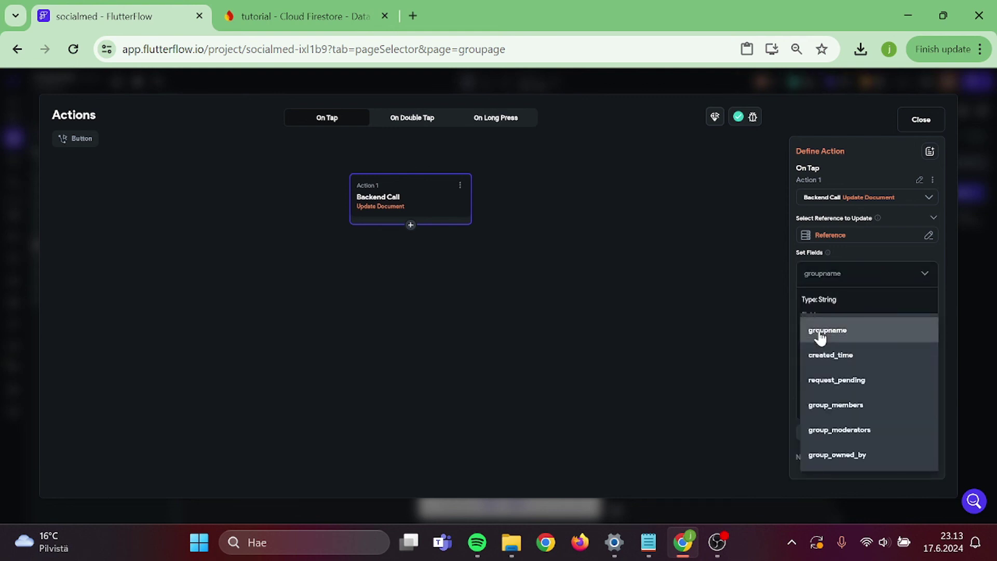
left_click(837, 455)
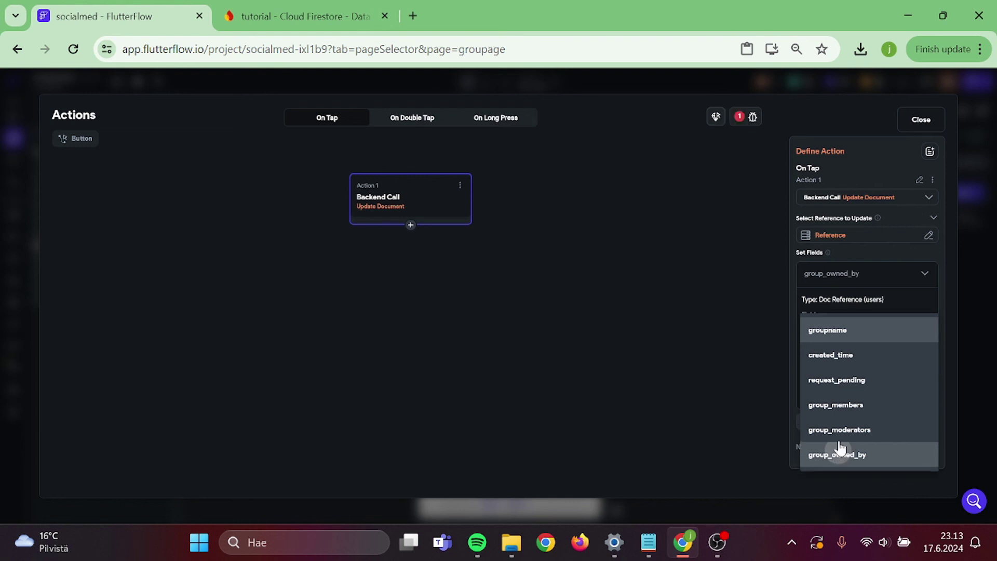
left_click(828, 340)
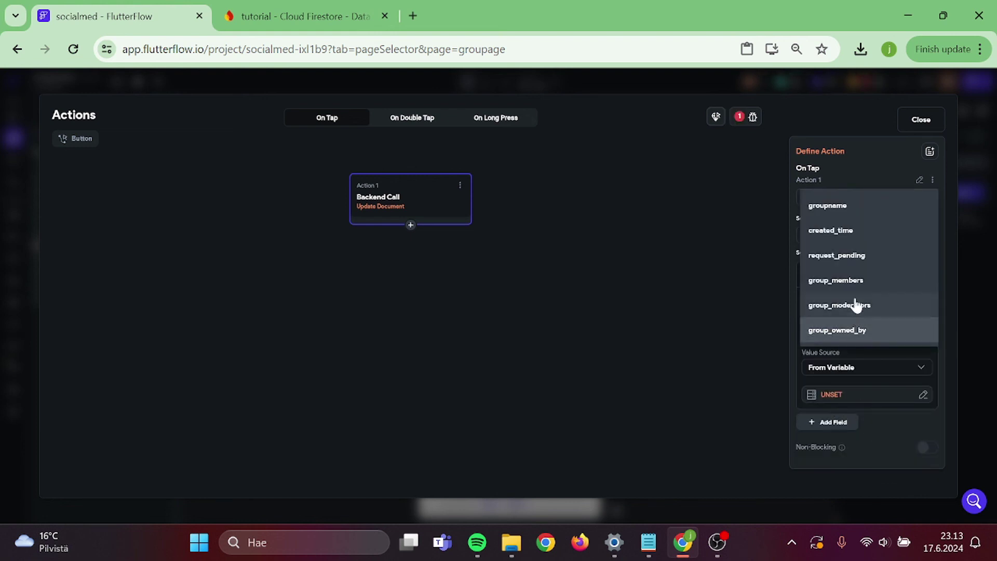
left_click(854, 257)
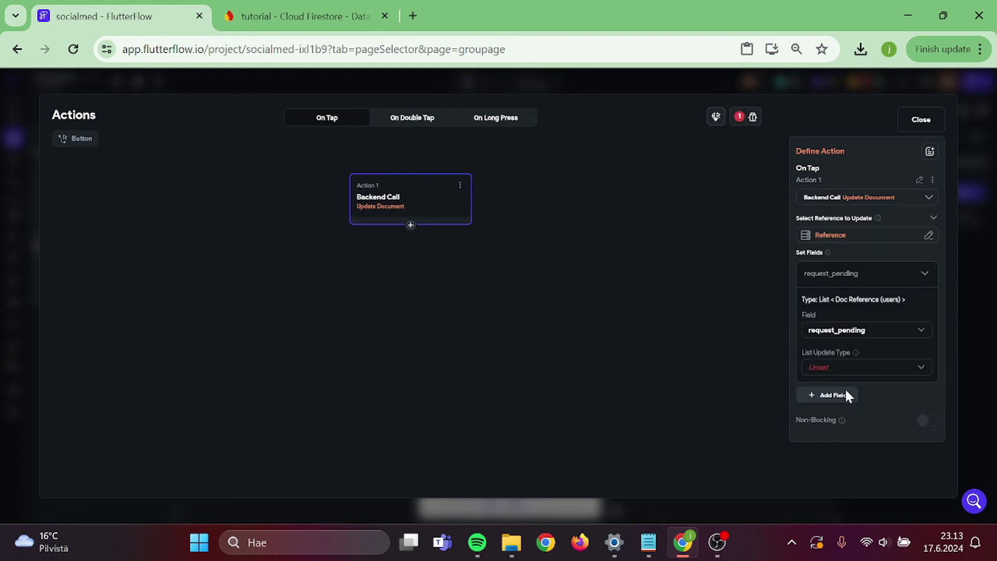
left_click(835, 373)
left_click(835, 374)
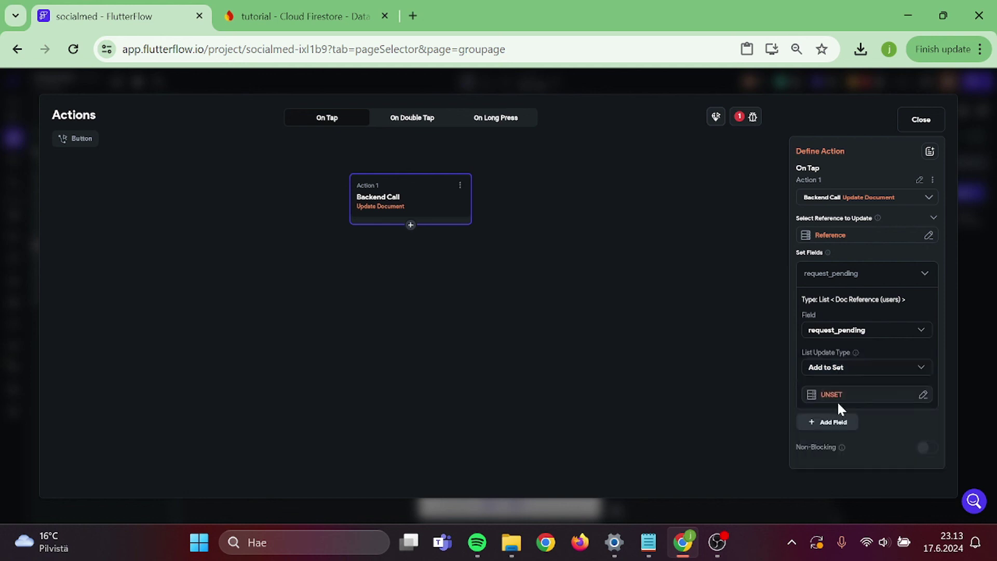
- Use the Authenticated User's reference as the value added to request_pending
left_click(829, 395)
left_click(669, 440)
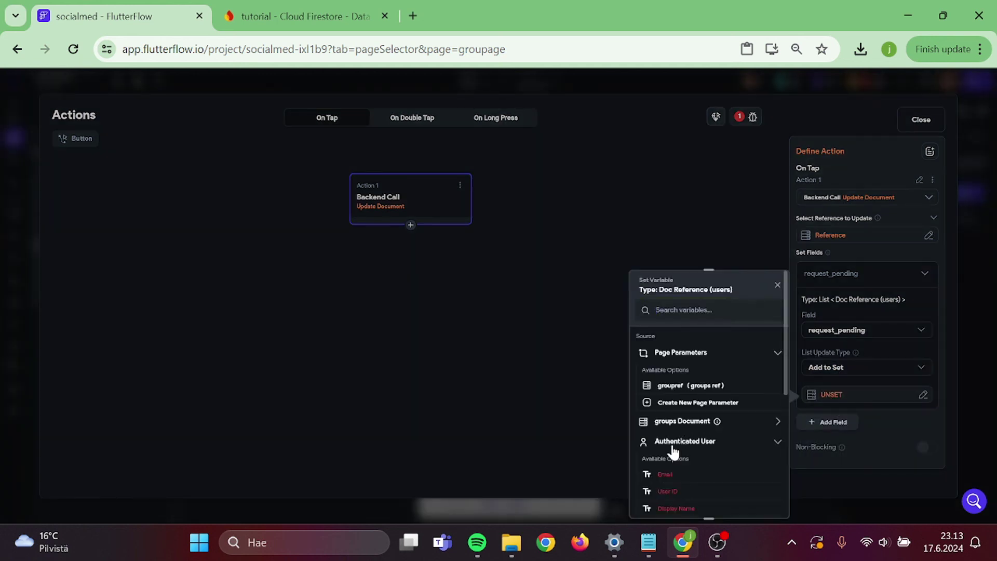
scroll(671, 442, "down", 1)
left_click(680, 426)
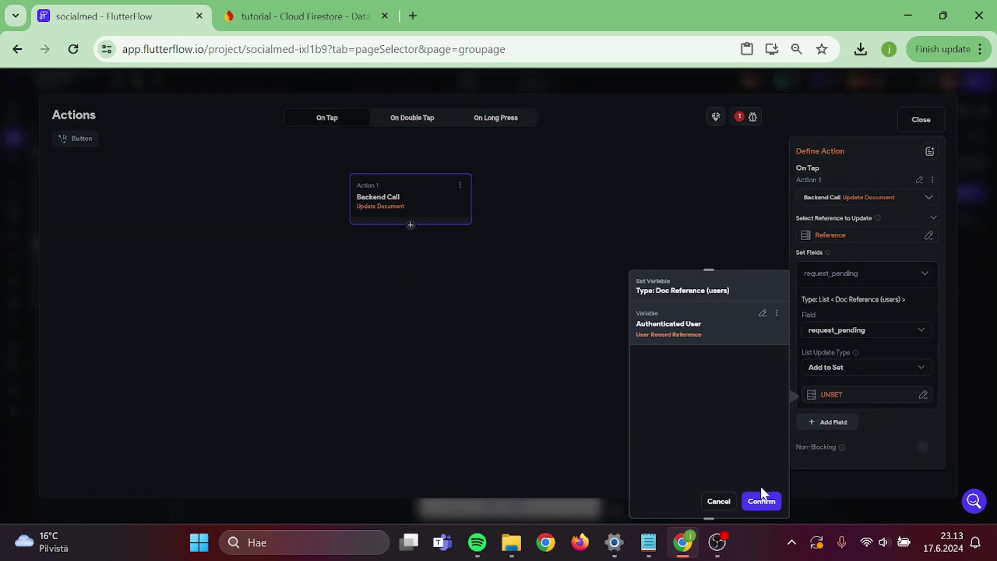
left_click(761, 501)
left_click(670, 307)
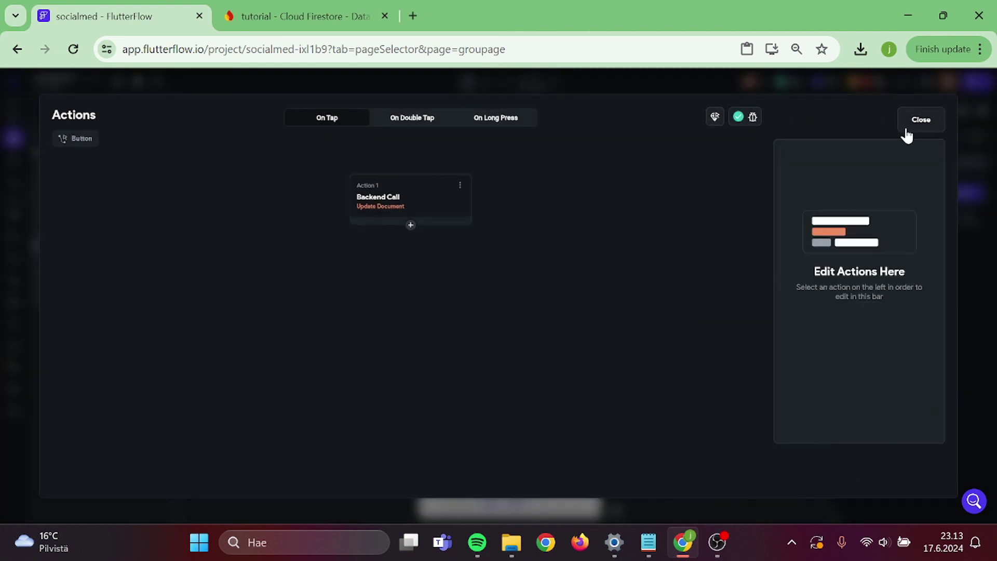
- Combine the Apply for group button's two visibility conditions with AND, then launch Test Mode
left_click(909, 123)
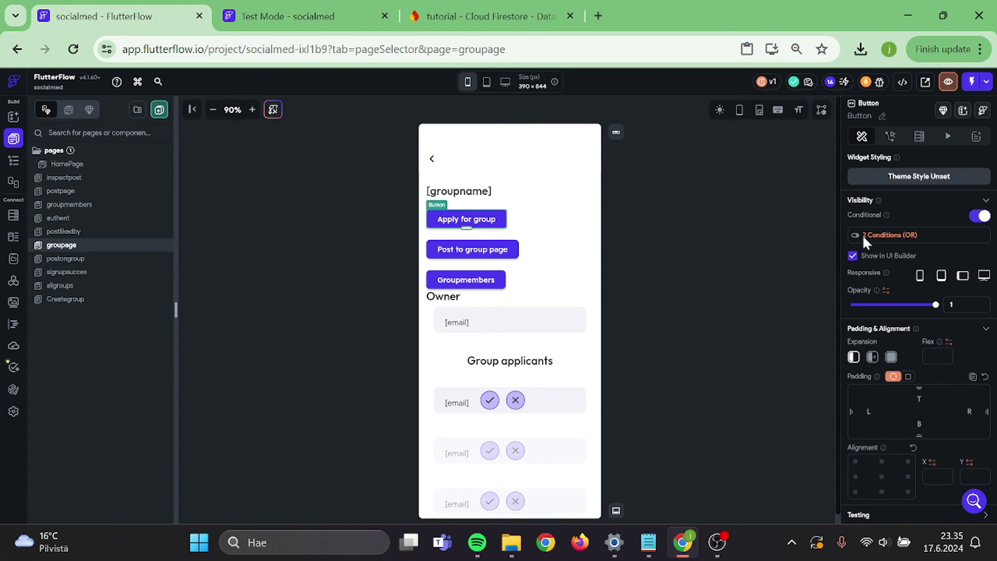
left_click(862, 234)
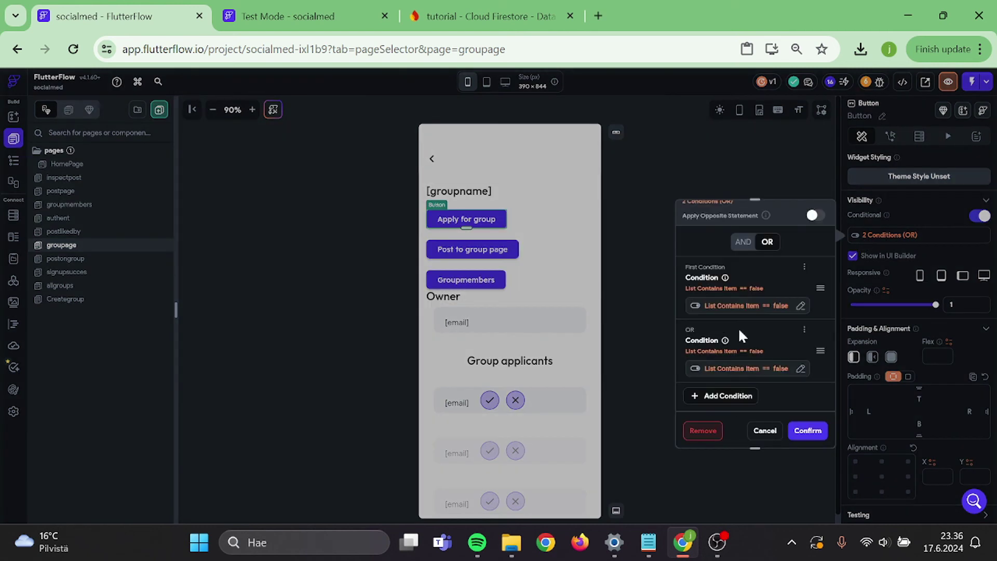
left_click(742, 242)
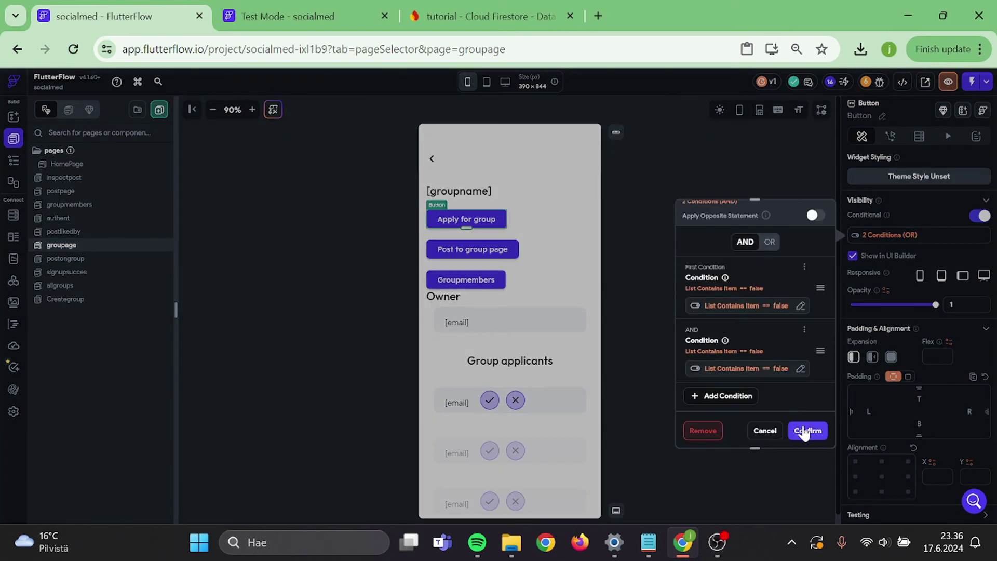
left_click(804, 431)
left_click(768, 248)
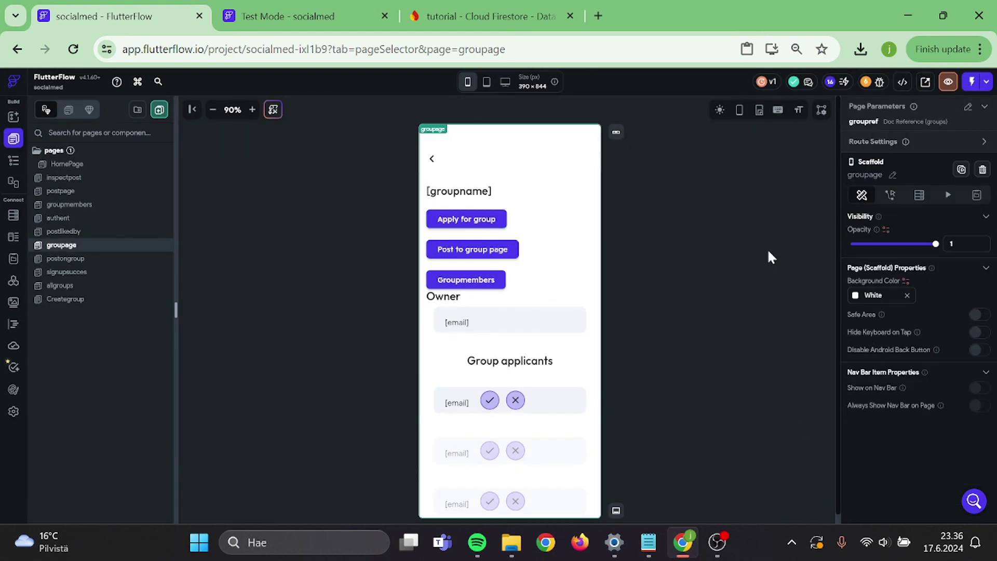
left_click(973, 85)
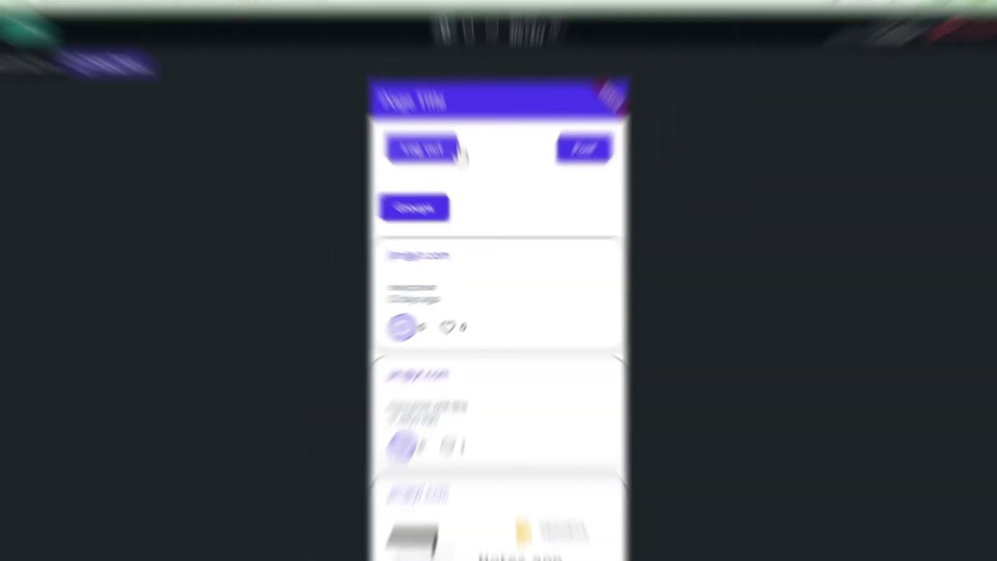
- Log out of the test app and sign back in with the saved credentials
left_click(457, 152)
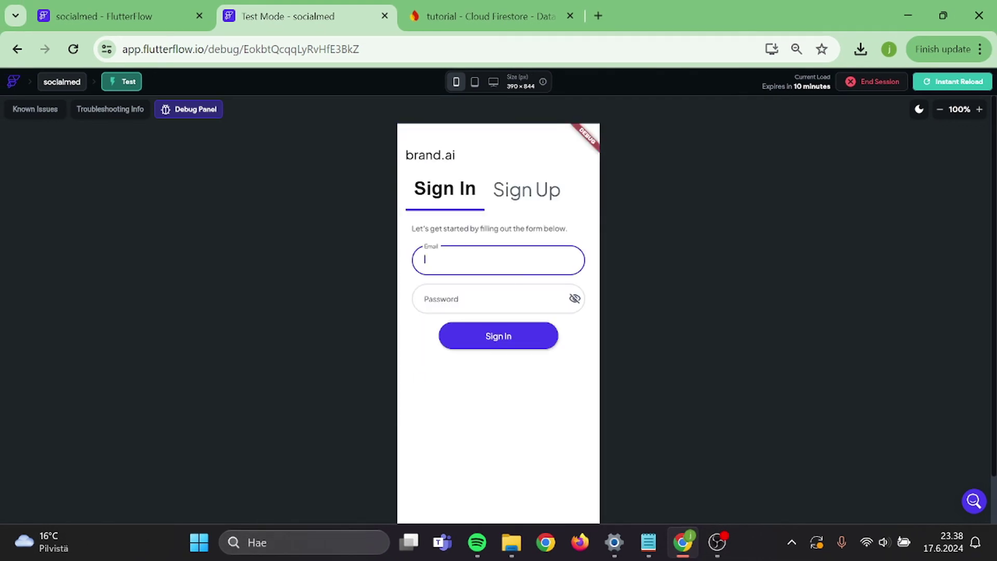
type("j")
left_click(518, 285)
key("Return")
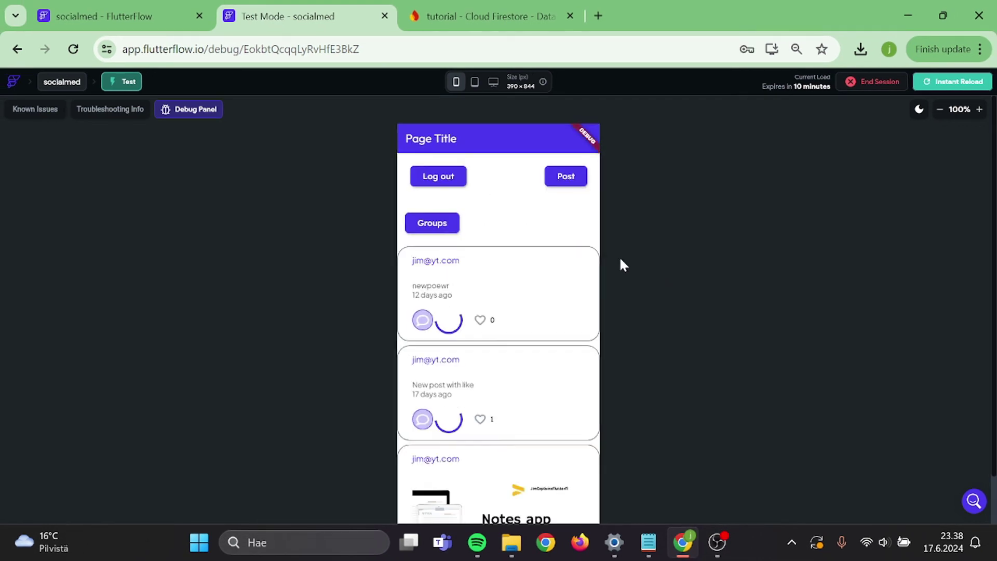
- Create the jim1 group from All groups and post 'Hello everyone' on its page
left_click(431, 223)
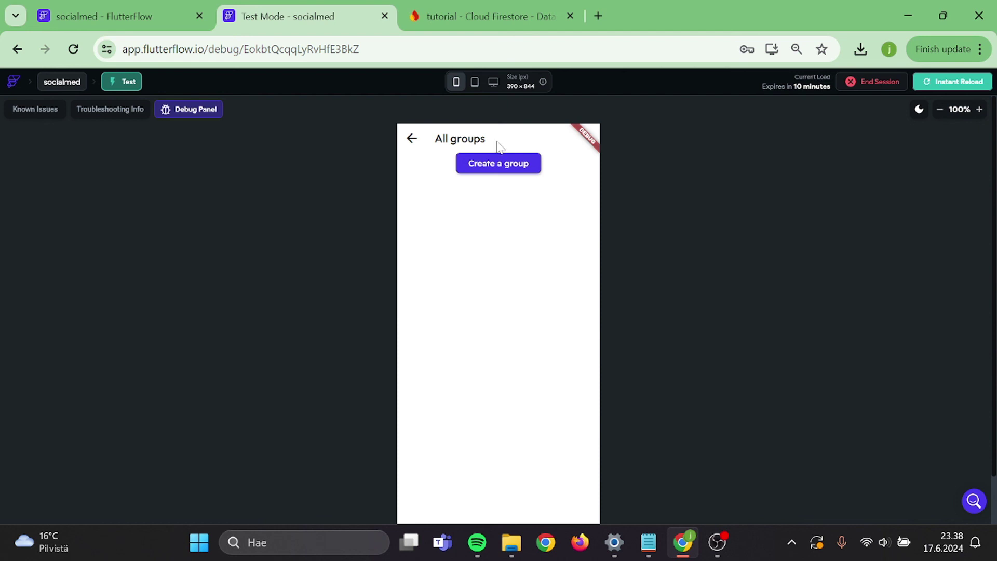
left_click(502, 163)
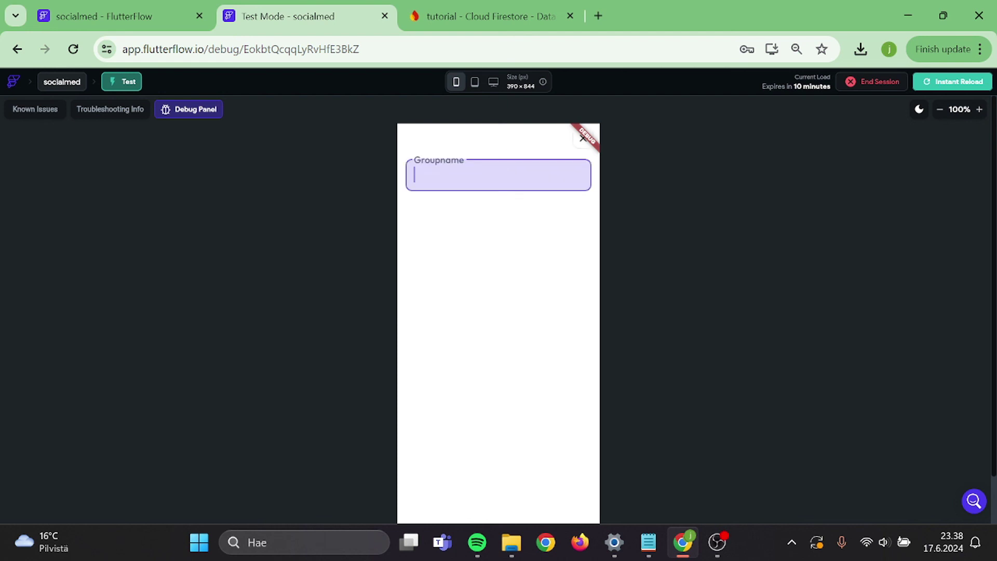
type("jim123")
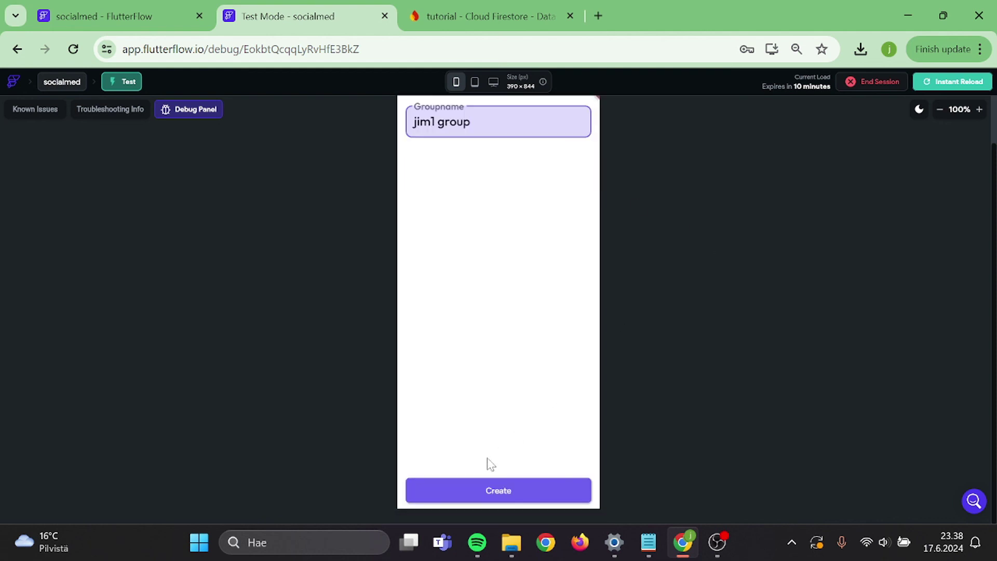
left_click(491, 485)
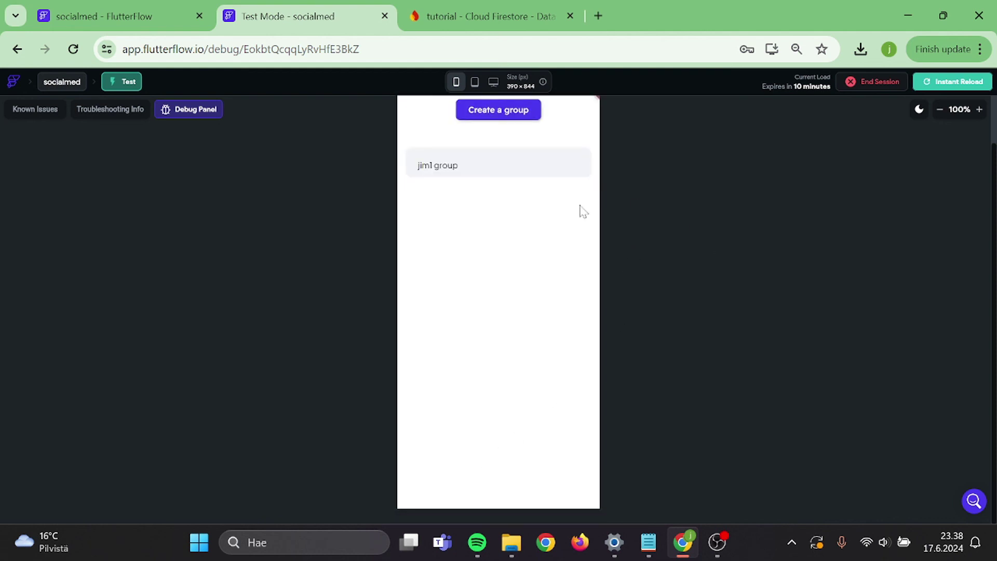
left_click(532, 174)
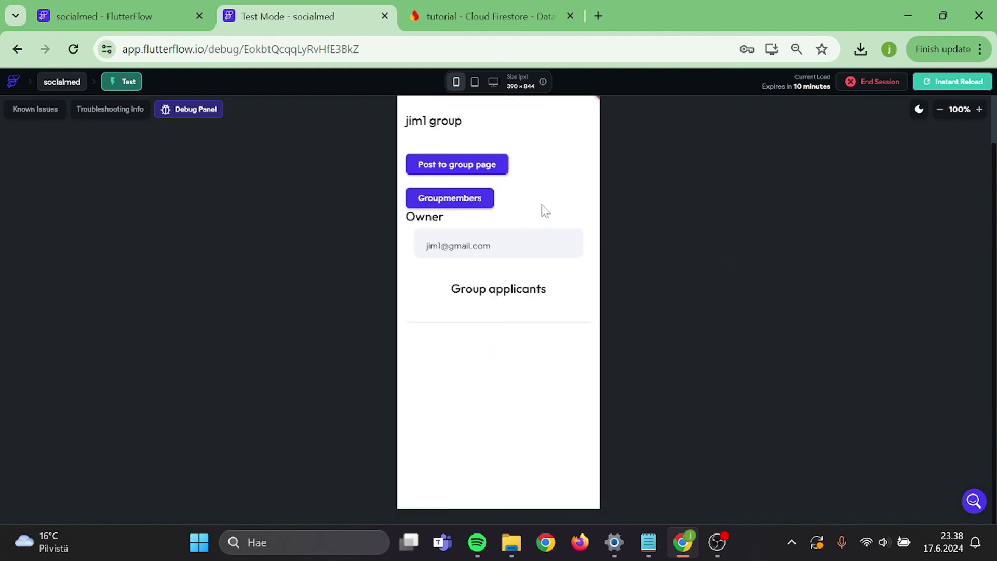
left_click(472, 165)
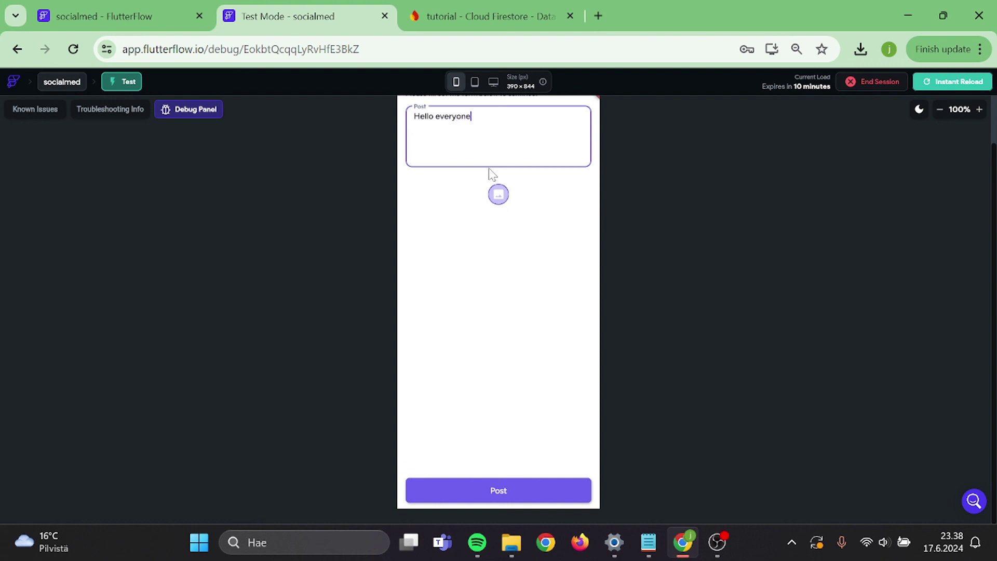
left_click(495, 490)
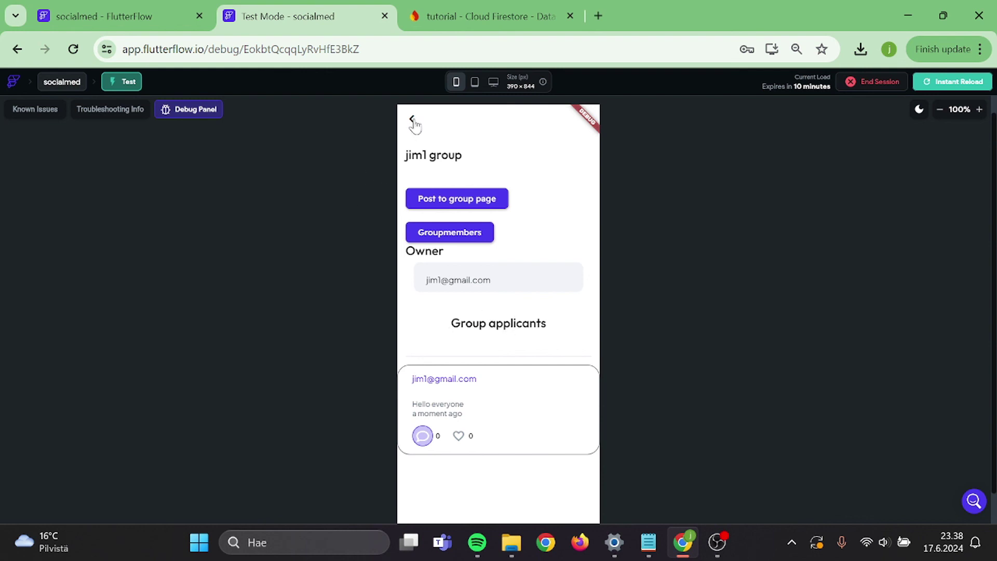
- Return to the home feed, log out, and sign in as the second user
left_click(414, 123)
left_click(413, 124)
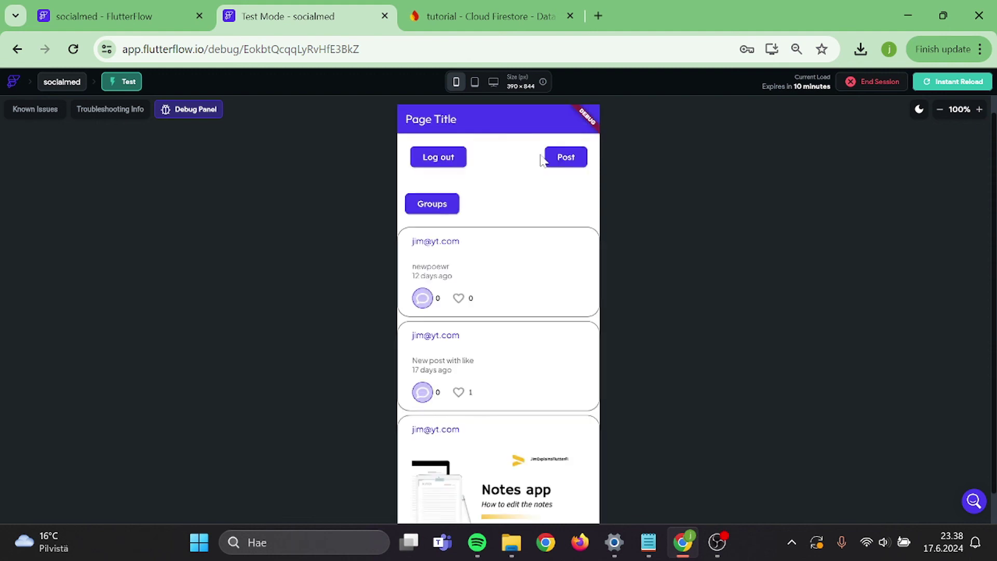
left_click(427, 164)
type("jim")
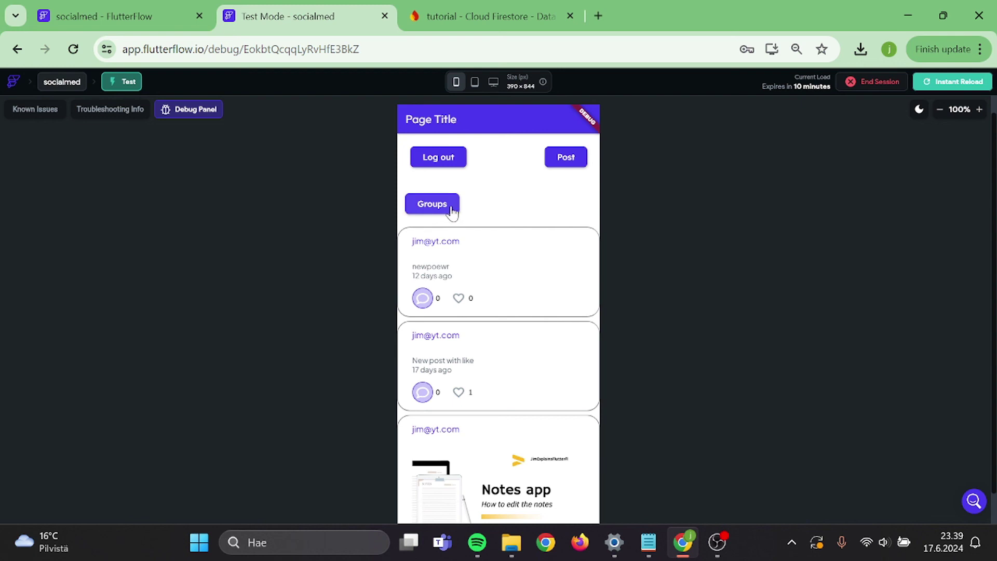
- As the second user, apply to join jim1 group and return to the home feed
left_click(450, 208)
left_click(521, 205)
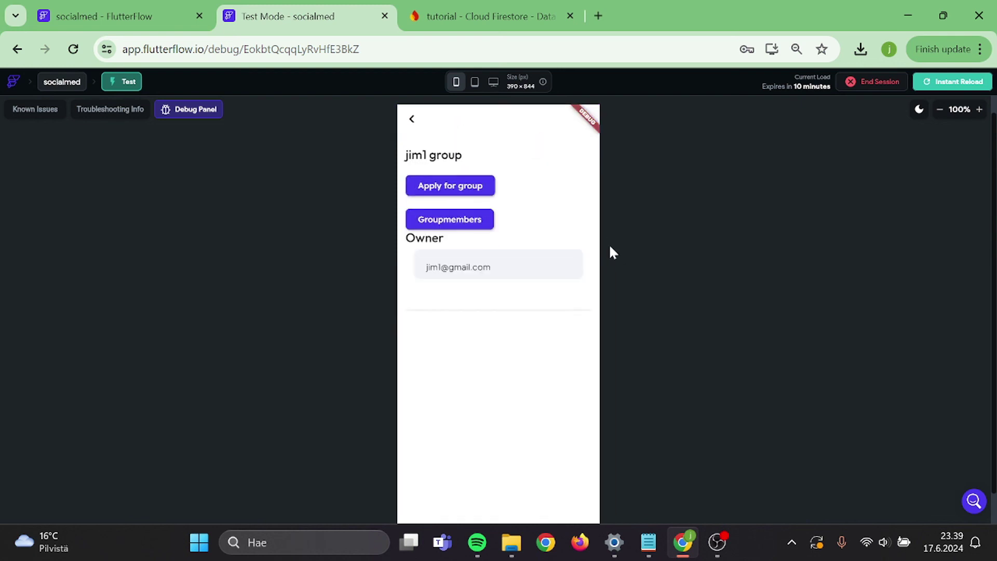
left_click(485, 189)
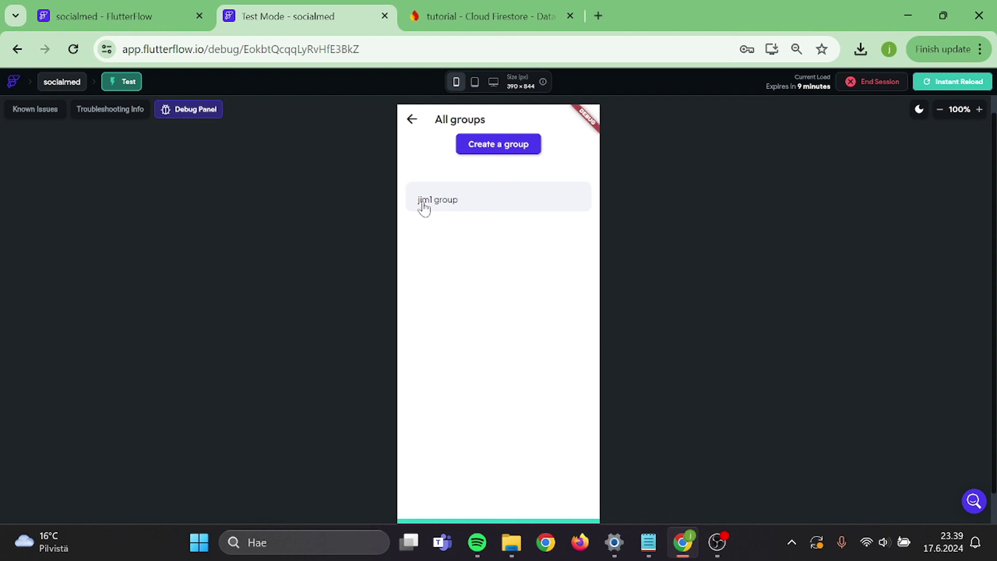
left_click(473, 207)
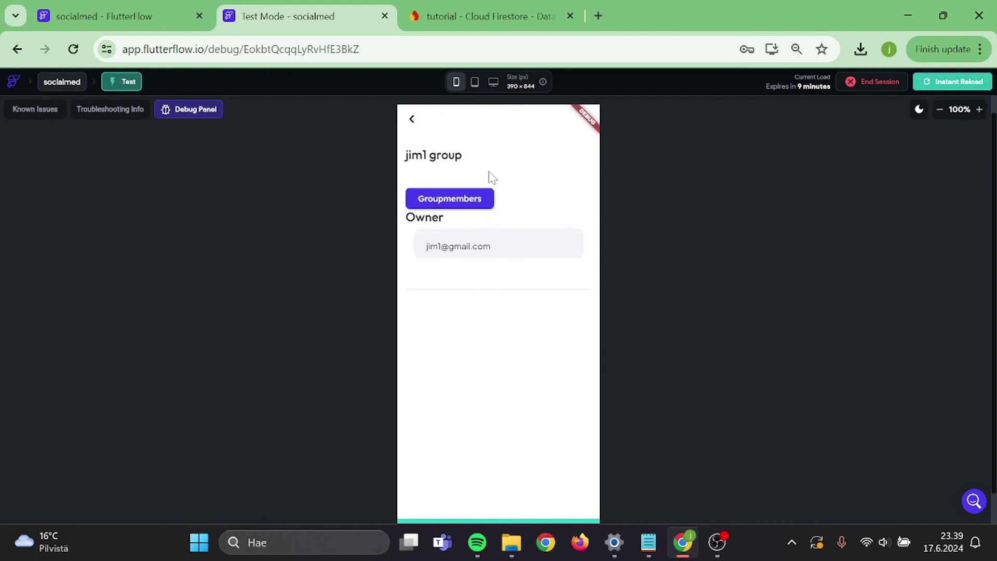
left_click(412, 124)
left_click(411, 122)
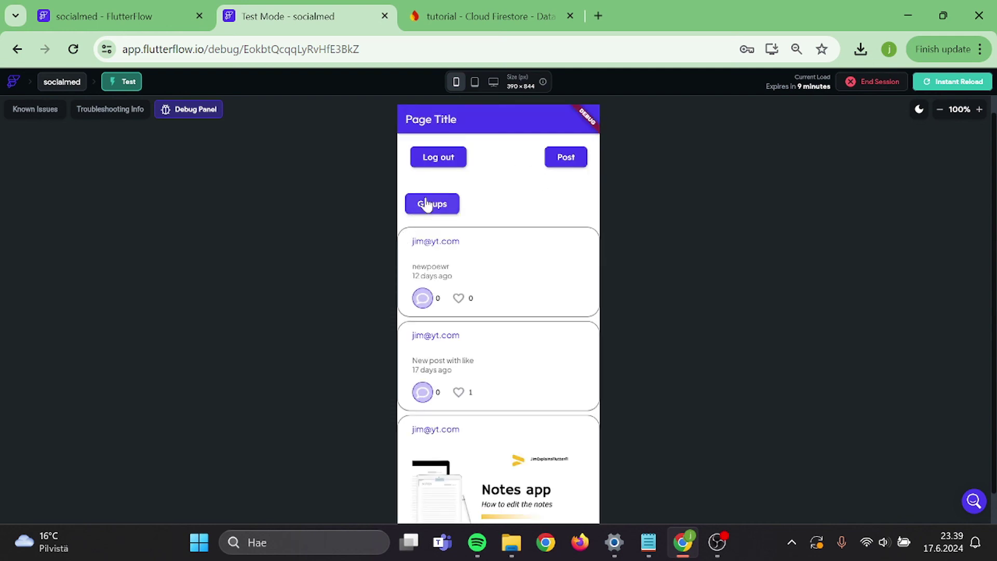
- Log out and sign back in as the group owner using the saved login
left_click(437, 157)
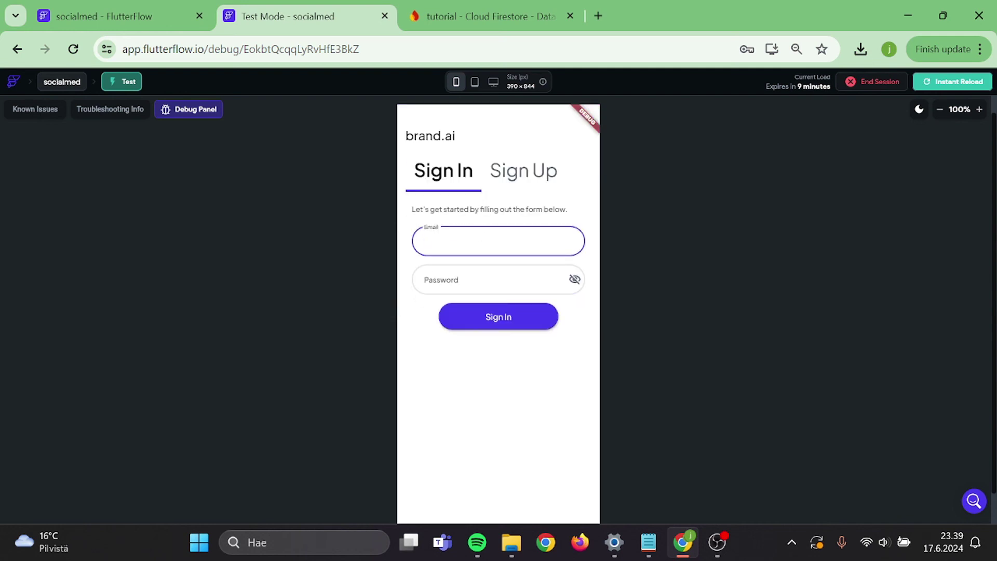
type("j")
key("Down")
key("Return")
key("Return")
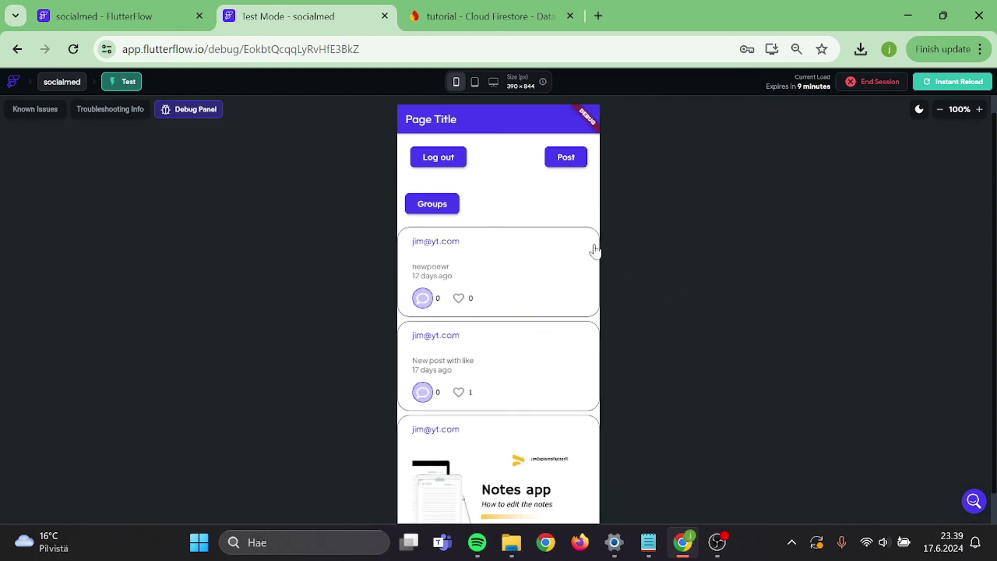
- As the owner, accept the pending applicant on the jim1 group page
left_click(432, 205)
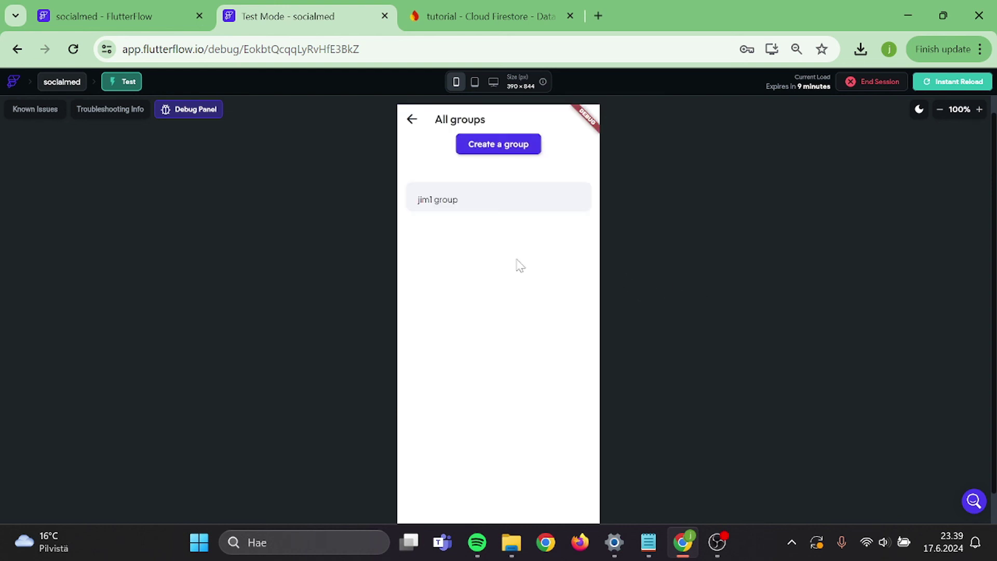
left_click(505, 237)
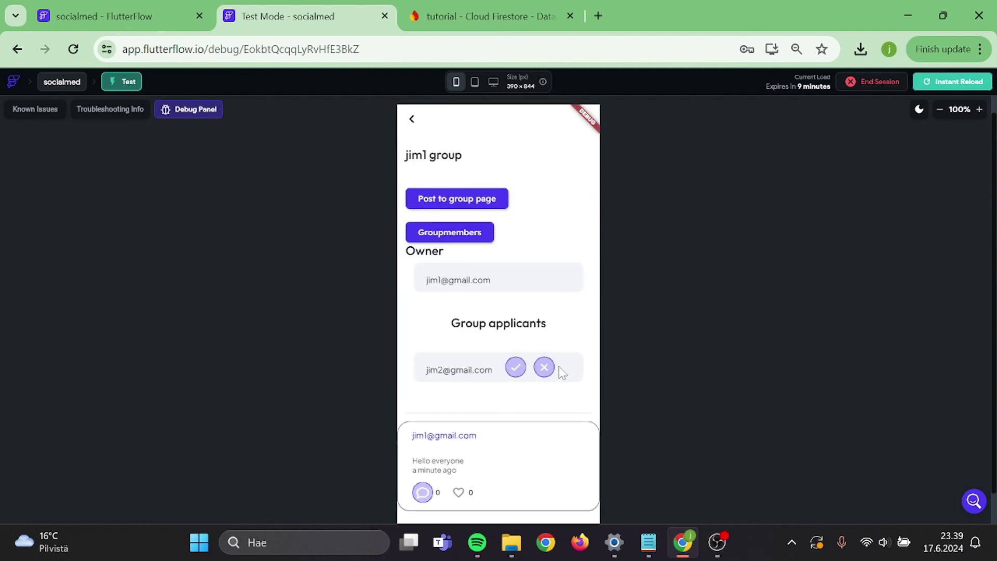
left_click(516, 368)
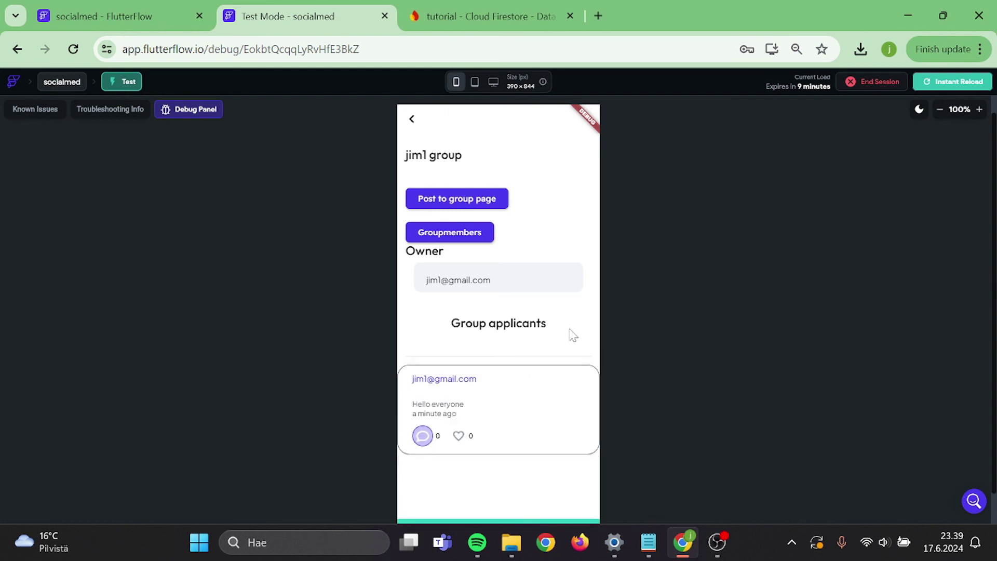
left_click(412, 124)
left_click(414, 121)
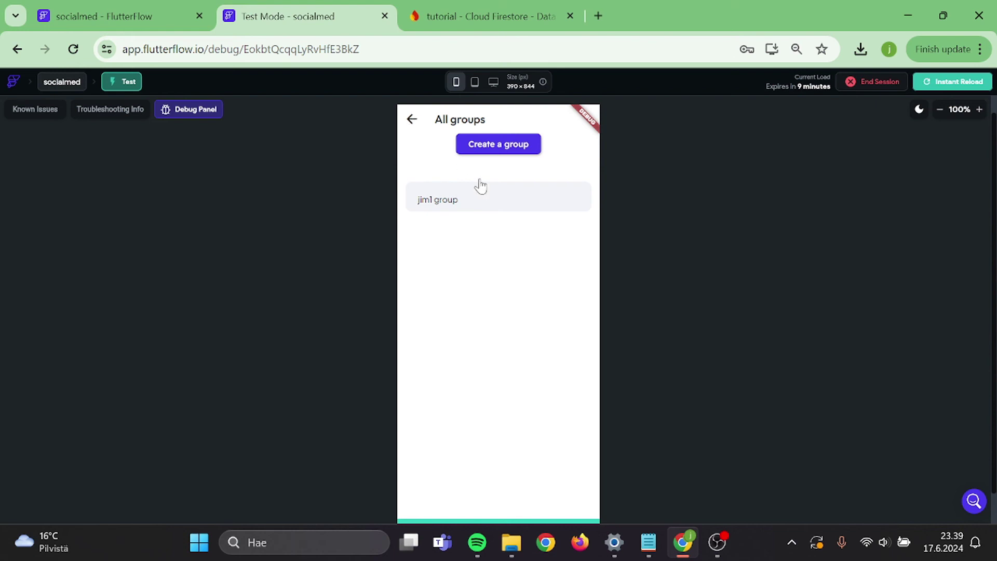
- Log out and sign in again as the second user to reach Groups
left_click(459, 159)
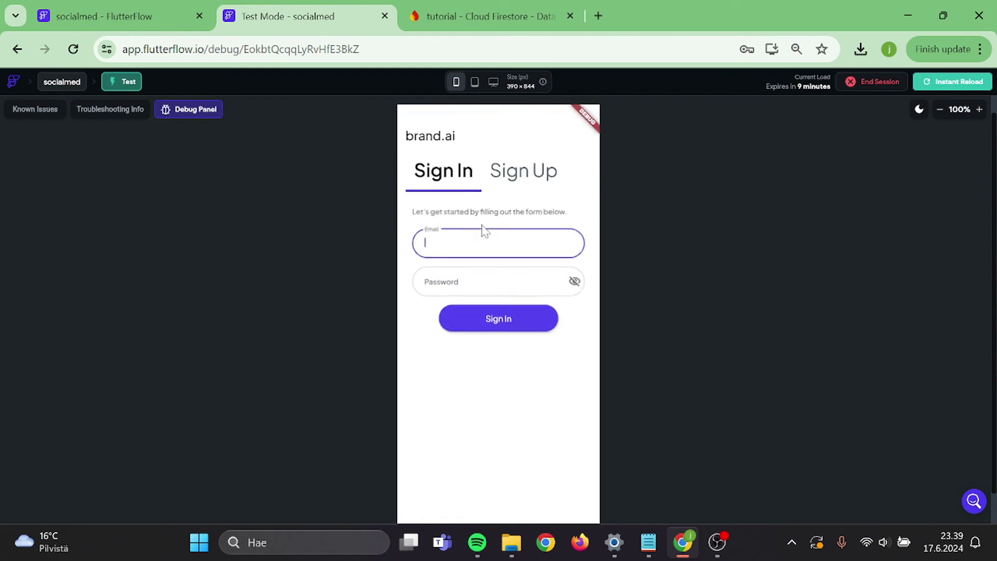
type("jim")
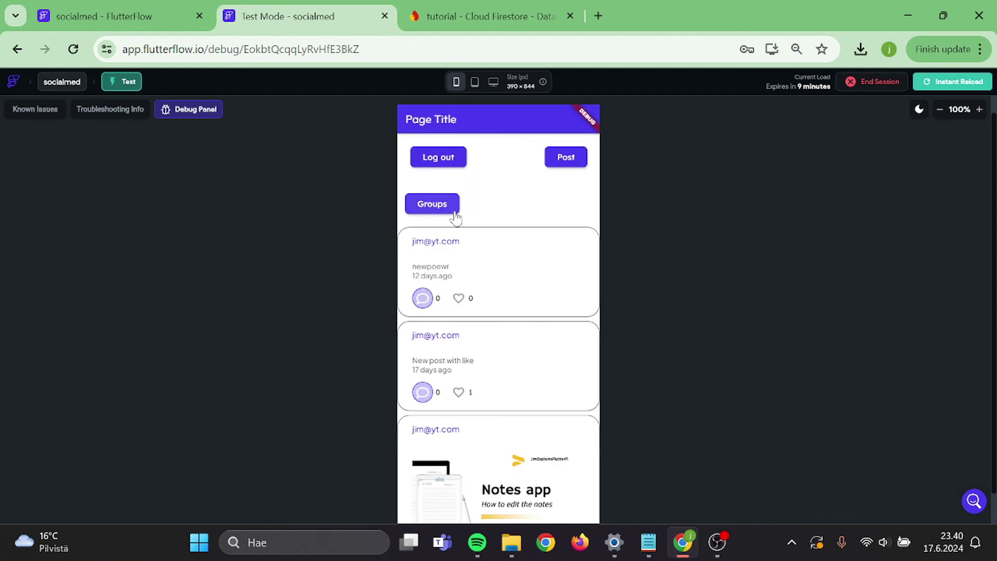
left_click(456, 214)
- As the new member, post 'Thanks for letting me join :)' to jim1 group
left_click(499, 207)
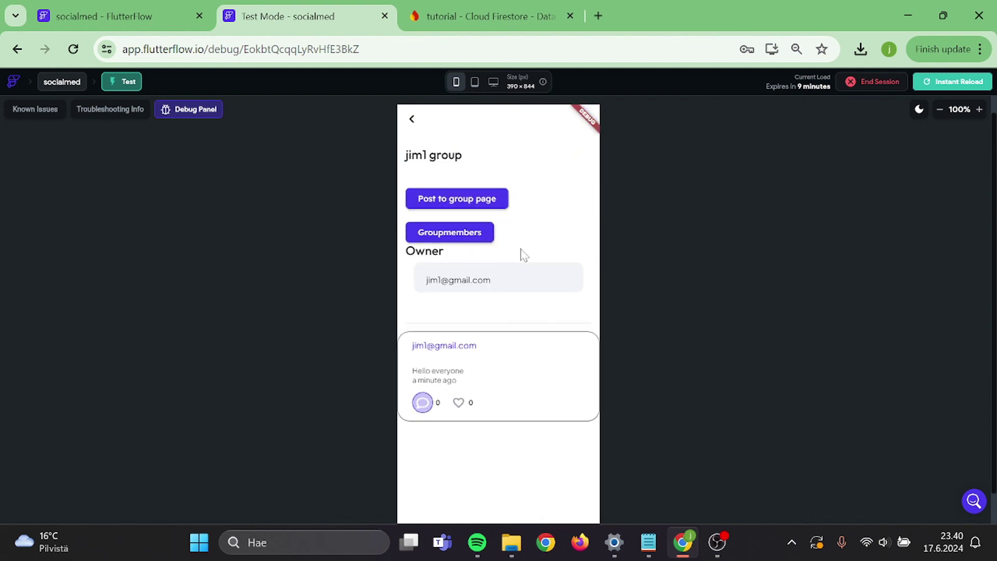
left_click(463, 198)
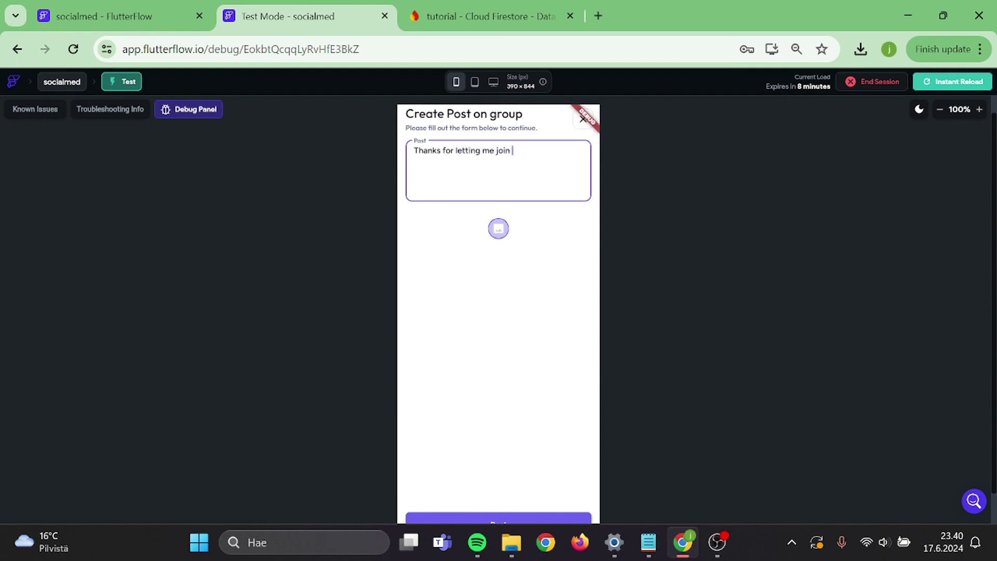
scroll(706, 285, "down", 1)
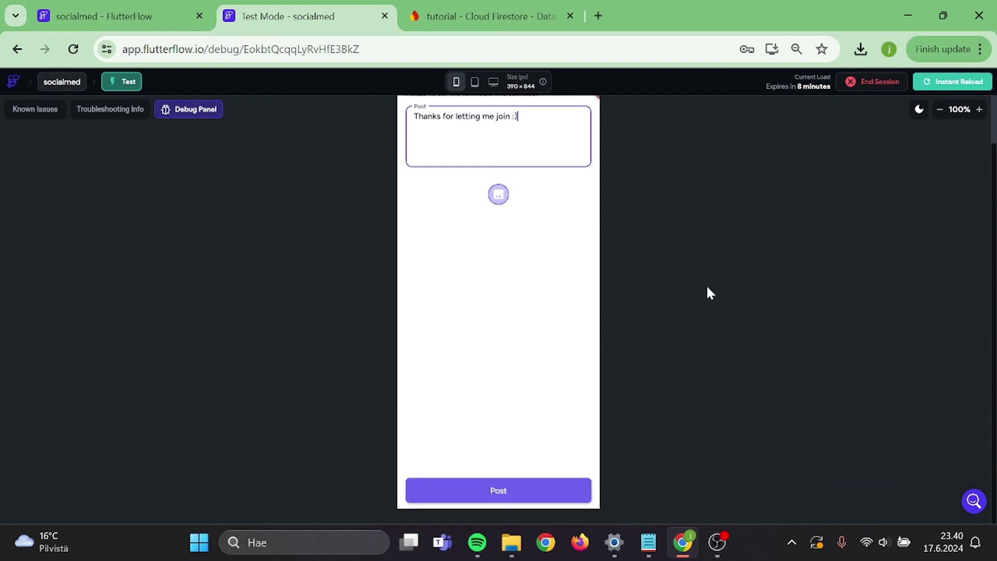
left_click(530, 483)
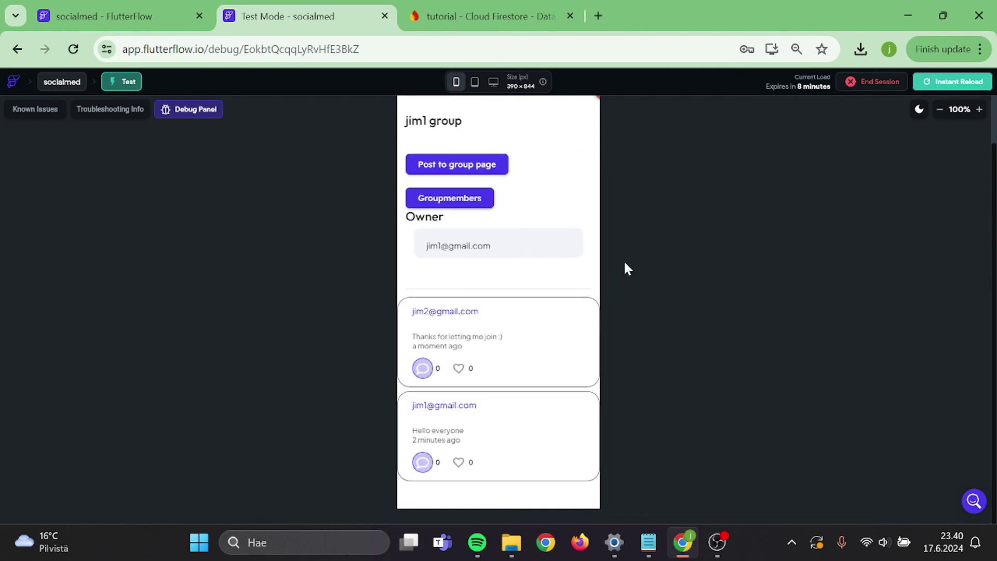
- Open the Groupmembers page showing two rows, then return to the FlutterFlow editor
scroll(625, 269, "up", 1)
scroll(624, 264, "up", 1)
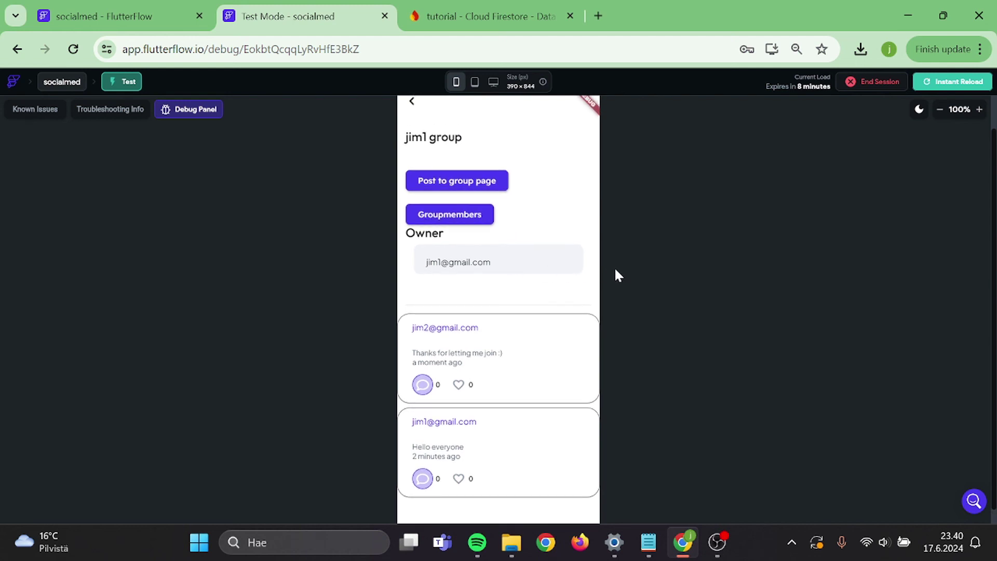
left_click(469, 215)
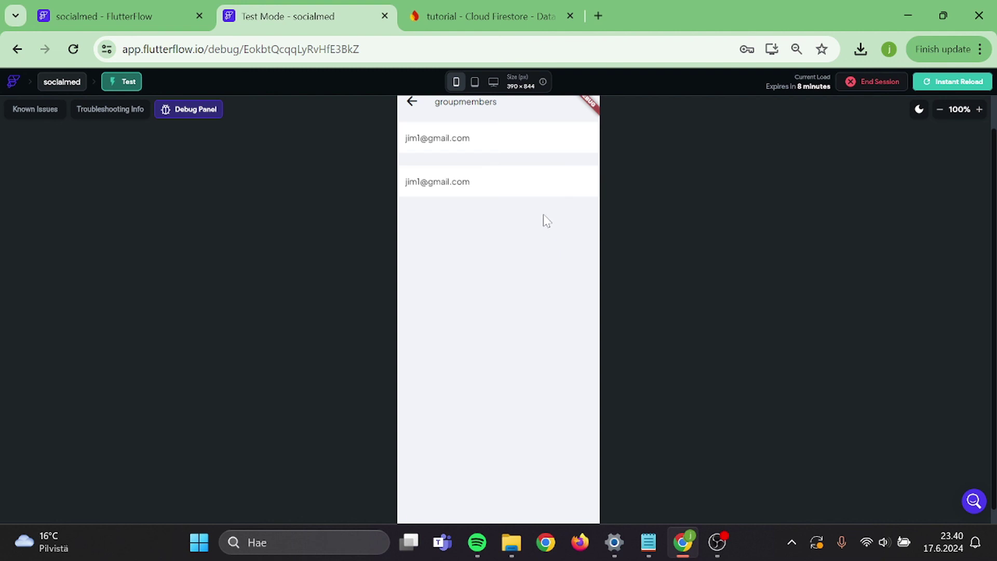
left_click(150, 17)
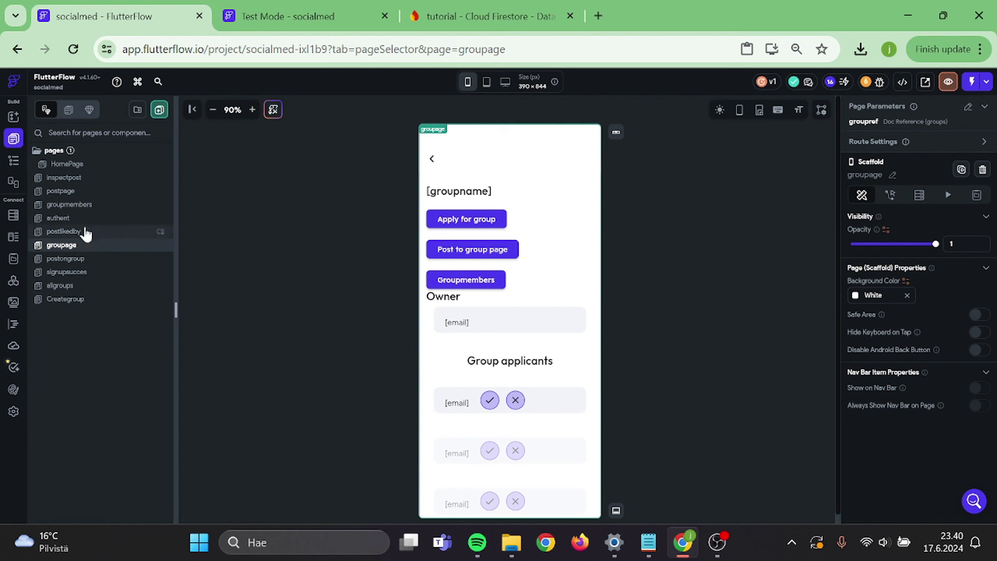
- On the groupmembers page, select the members ListView and view its Generate Dynamic Children settings
left_click(88, 205)
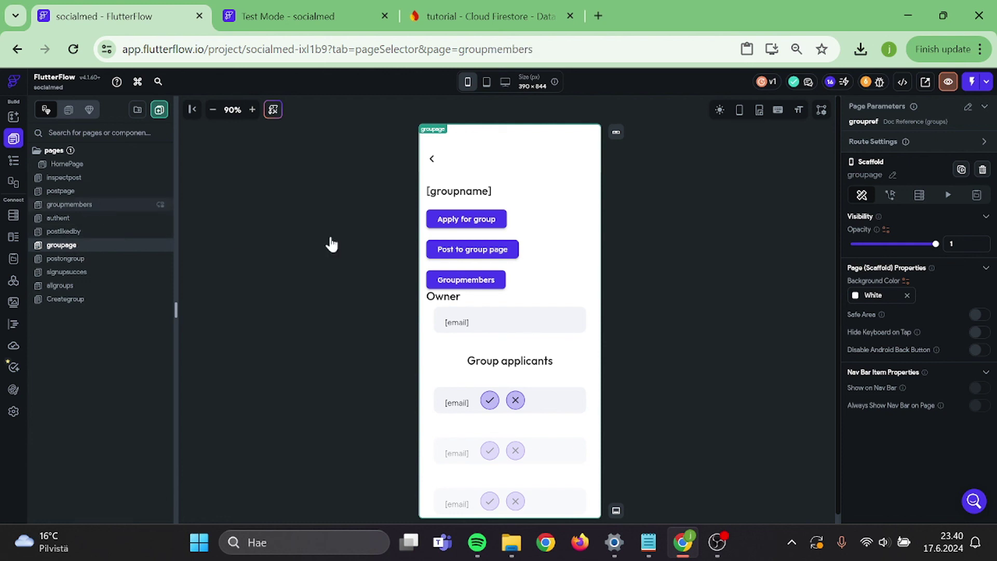
left_click(497, 217)
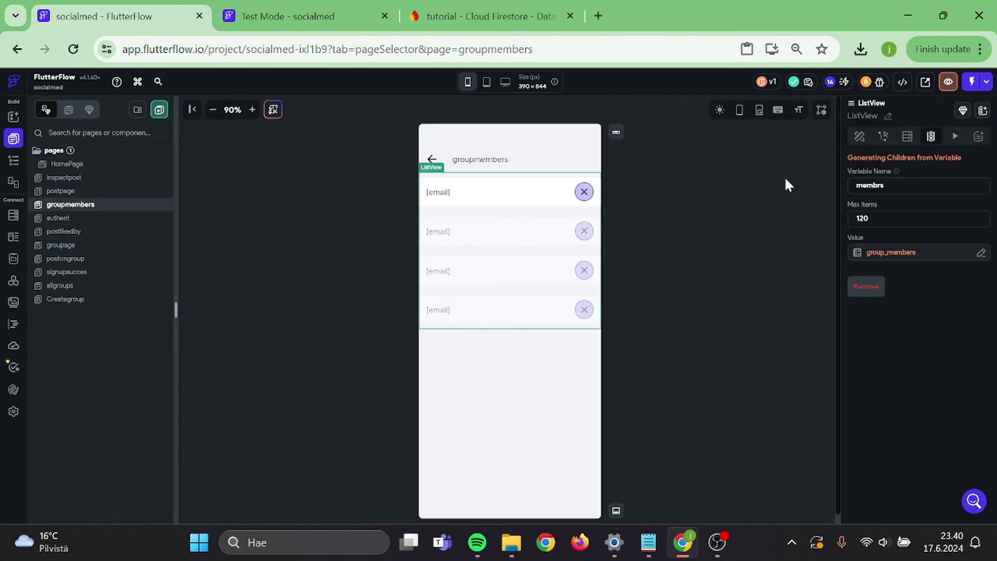
left_click(907, 136)
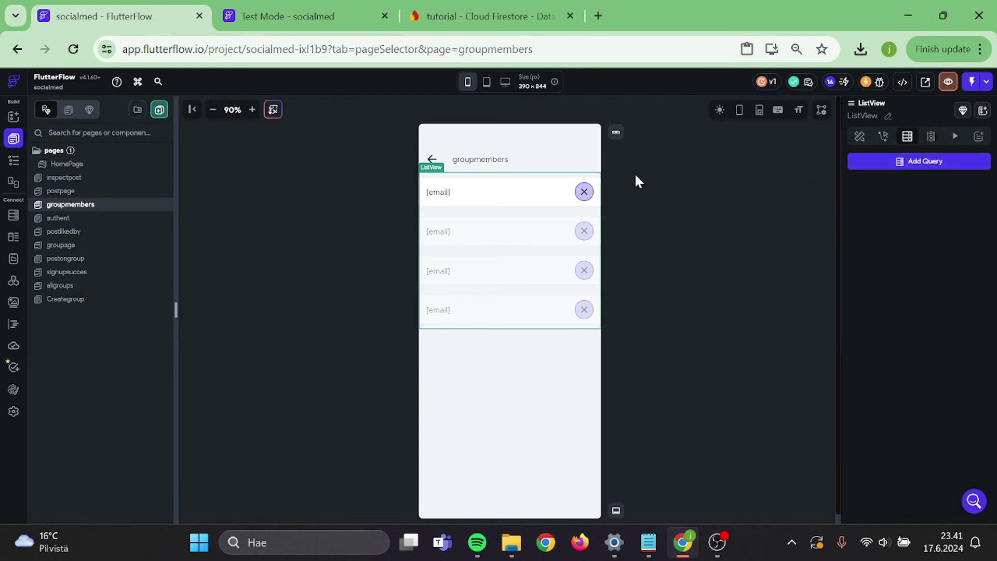
left_click(605, 187)
left_click(521, 209)
left_click(931, 136)
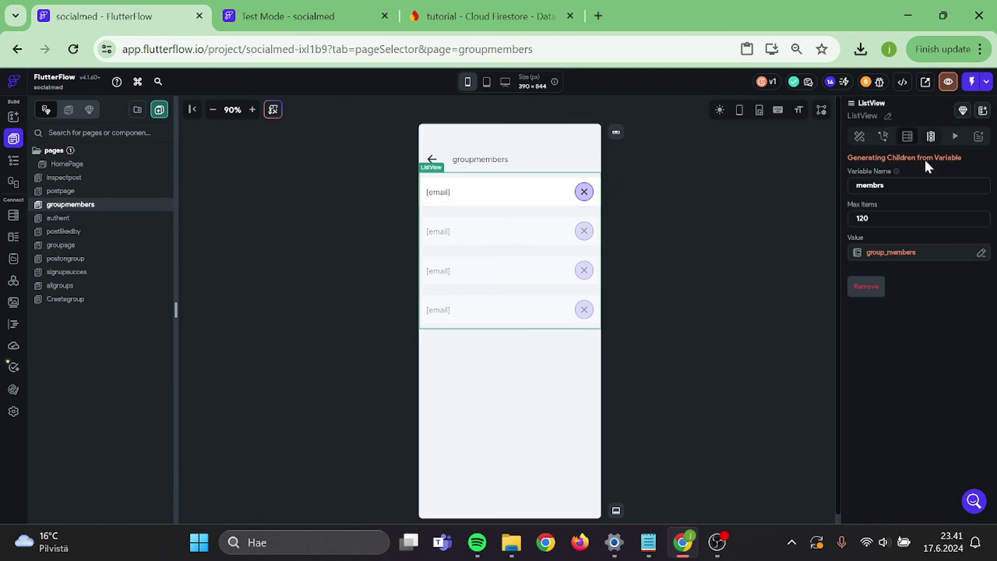
- Set the group_members source to Map List Items, confirm, and save the settings
left_click(877, 253)
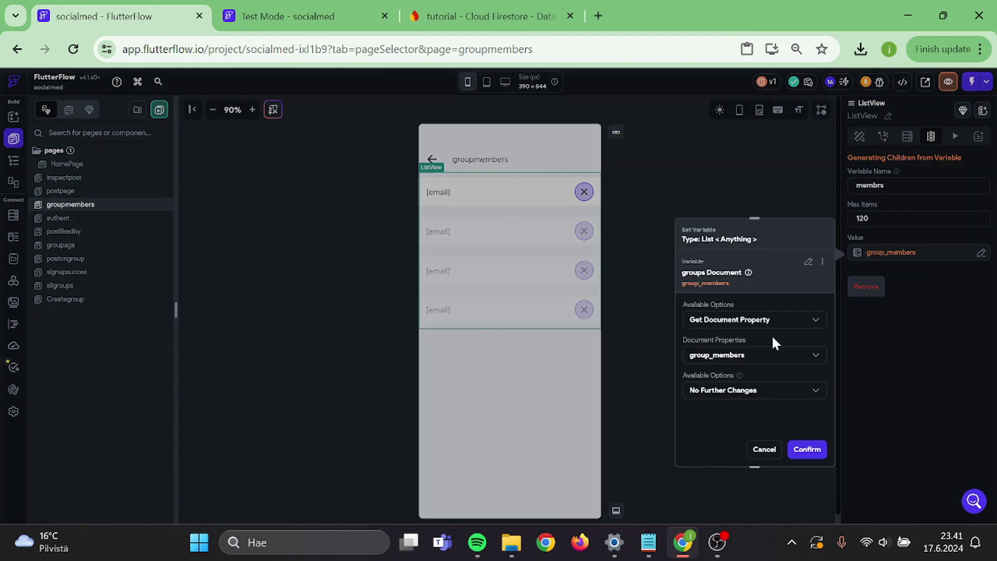
left_click(749, 391)
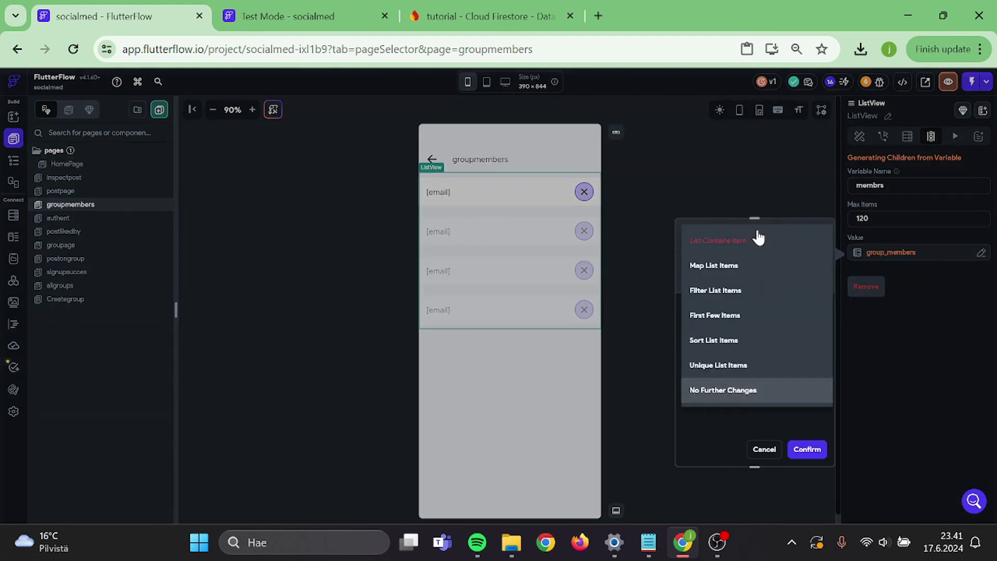
left_click(748, 267)
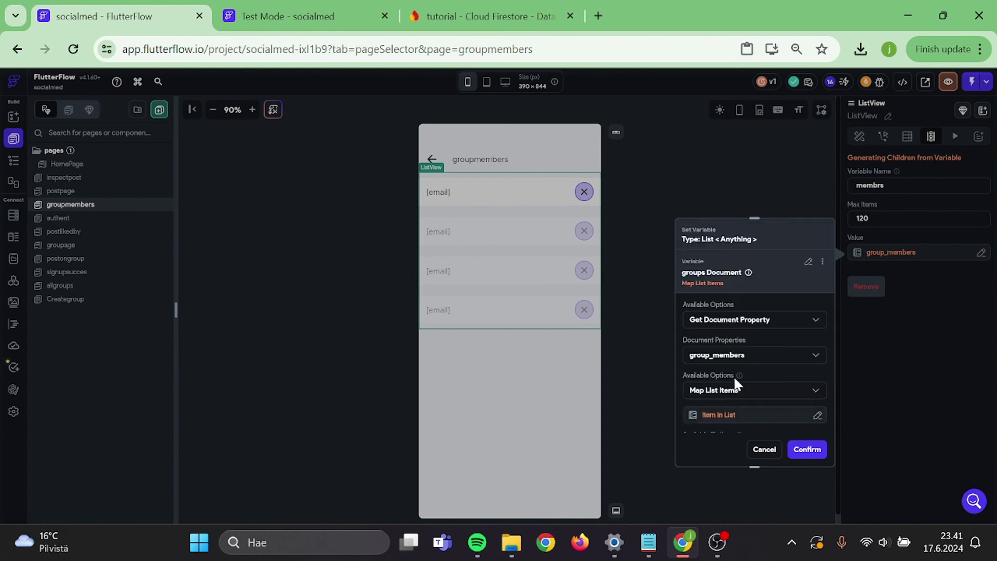
scroll(733, 376, "down", 1)
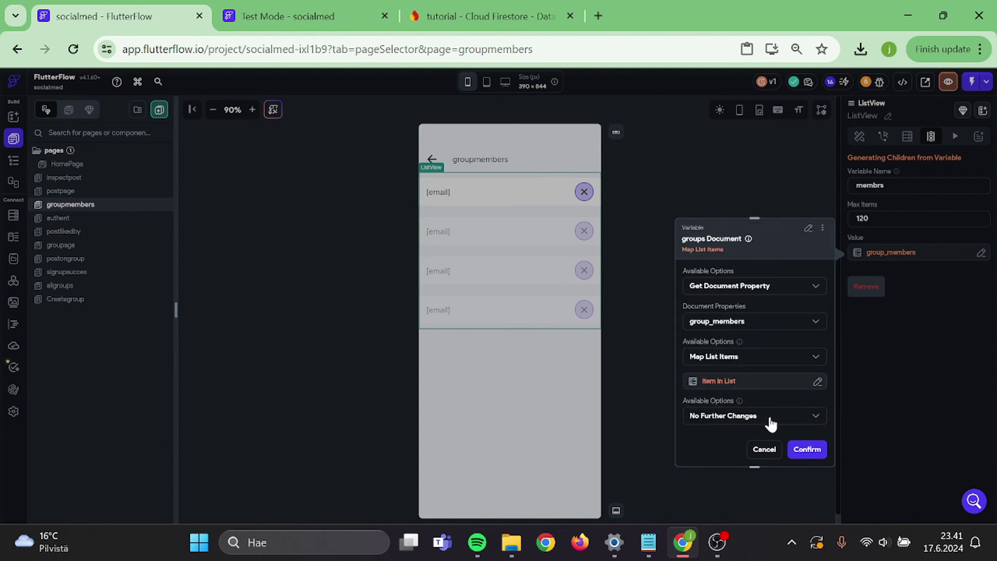
left_click(803, 450)
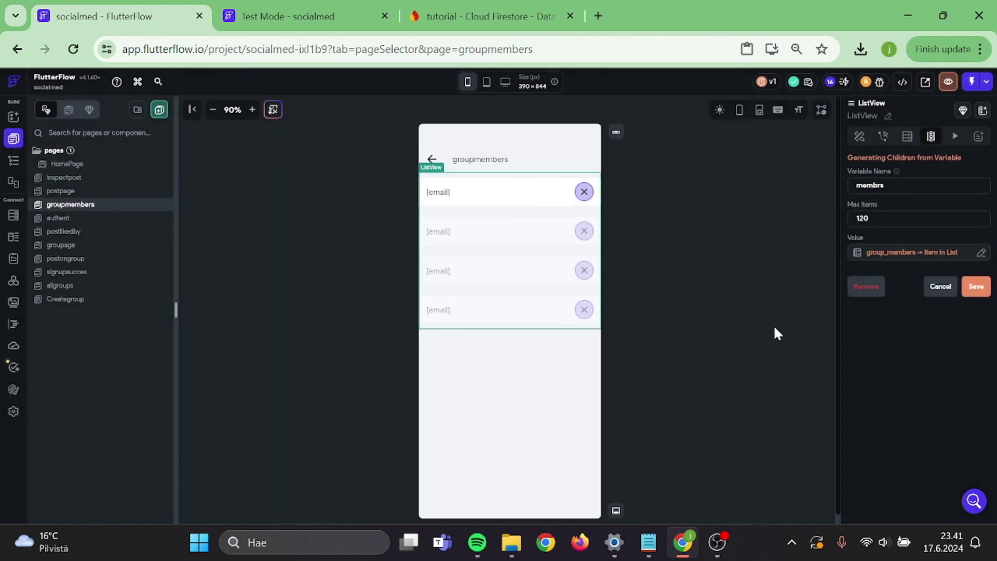
left_click(977, 286)
- Select the first row's email text and then its containing Container
left_click(716, 249)
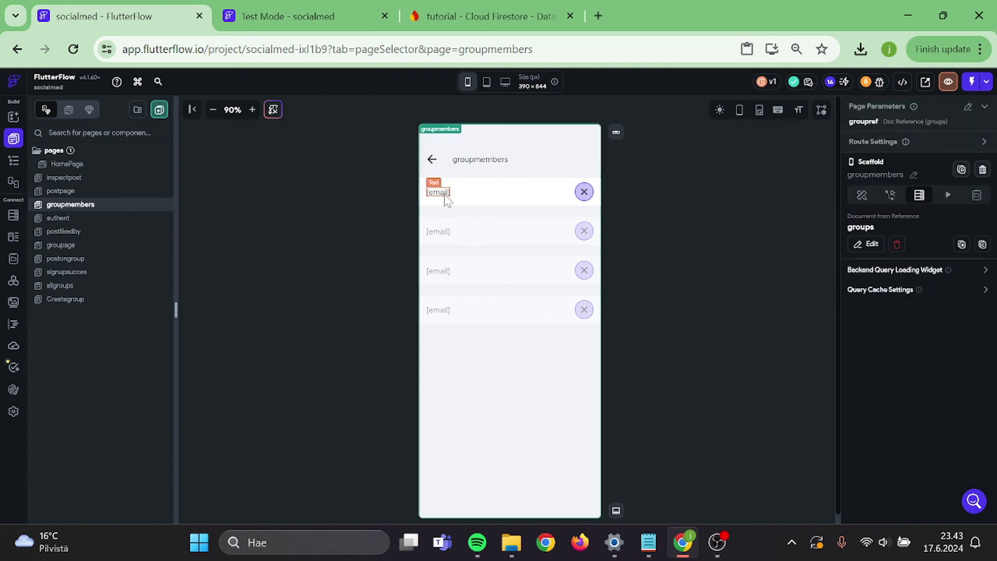
left_click(525, 202)
left_click(601, 182)
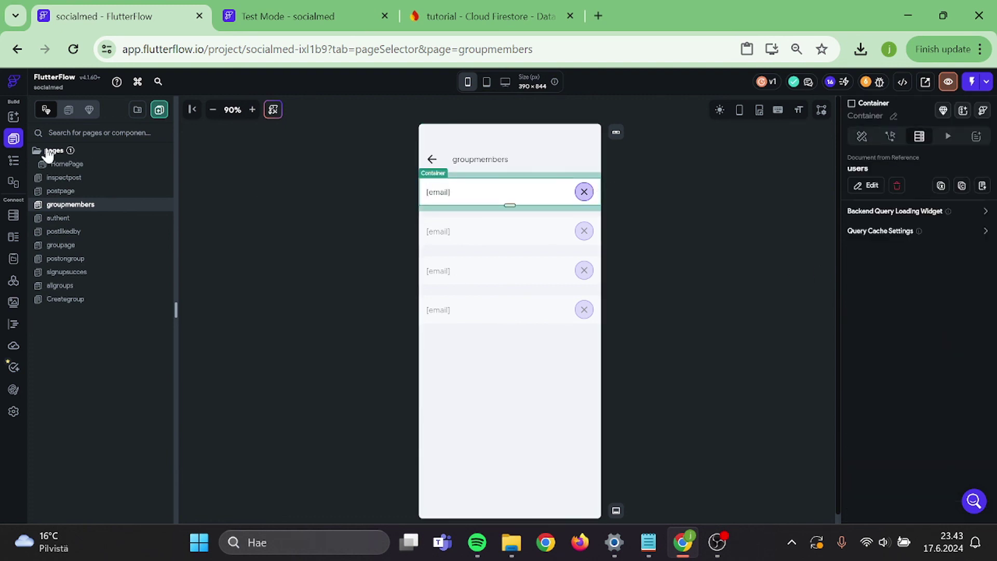
- In the Widget Tree, delete the Container's users query and select the ListView
left_click(15, 163)
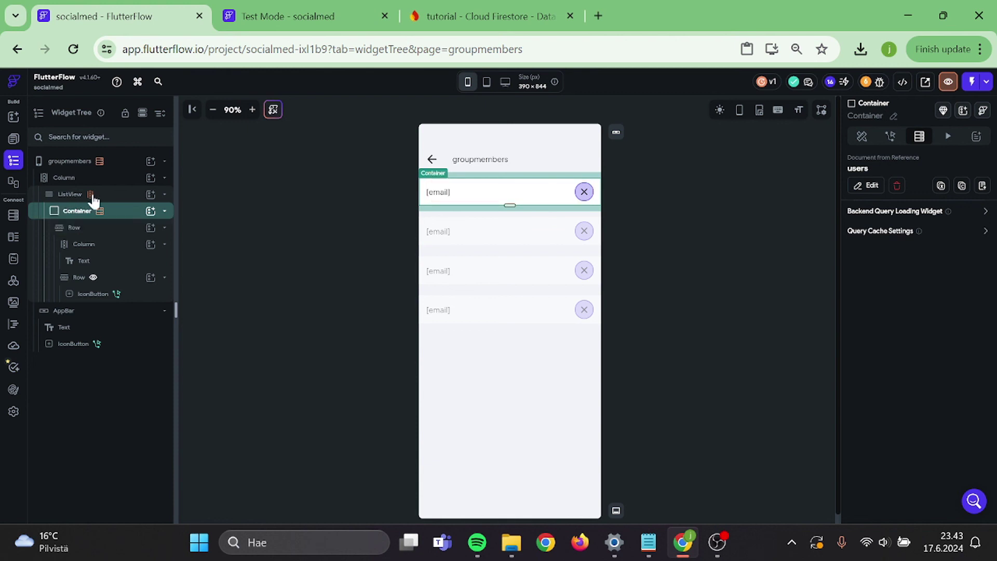
left_click(896, 186)
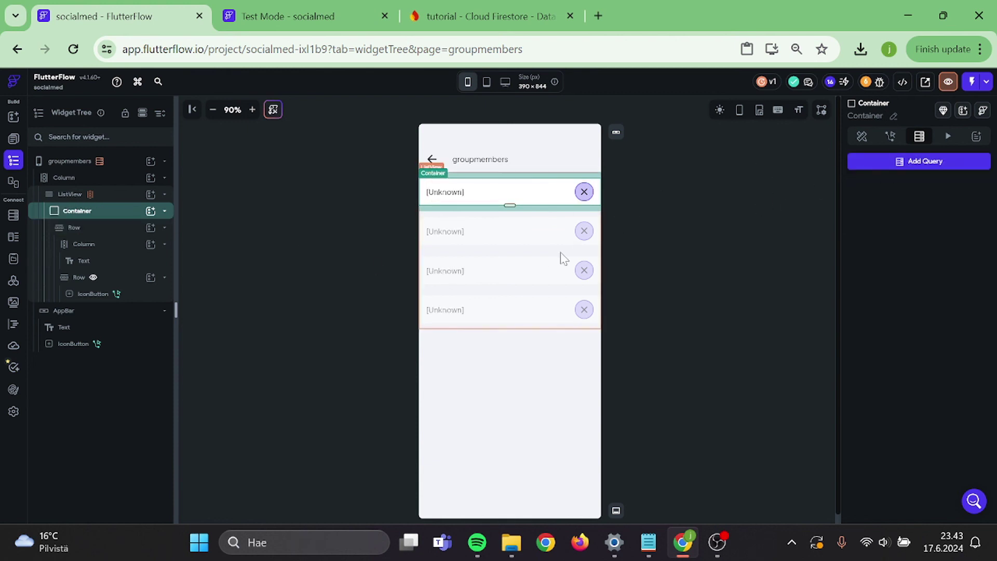
left_click(561, 256)
left_click(919, 161)
left_click(820, 166)
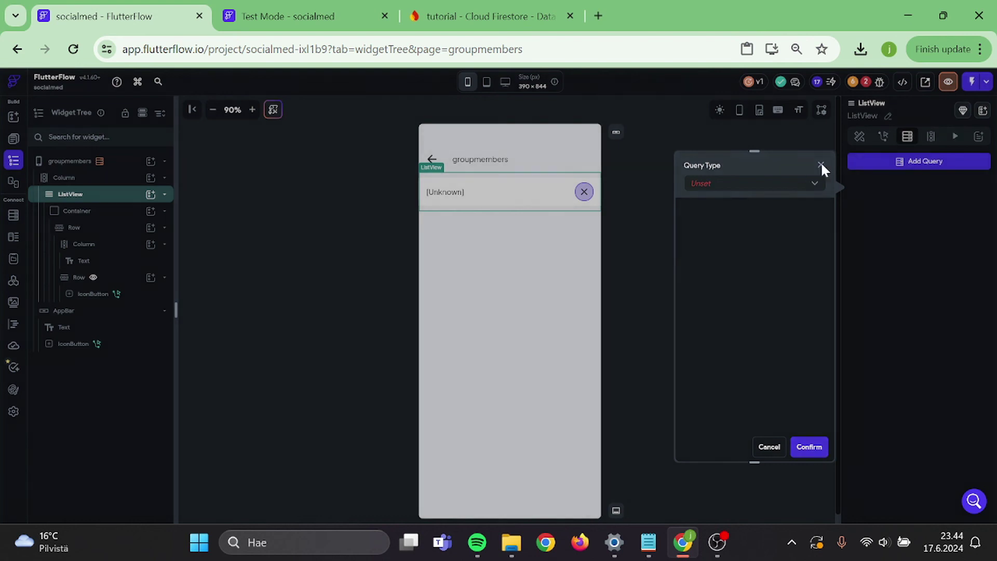
- Generate ListView children named groupmembers, max 120, from groups group_members, saving and accepting
left_click(930, 137)
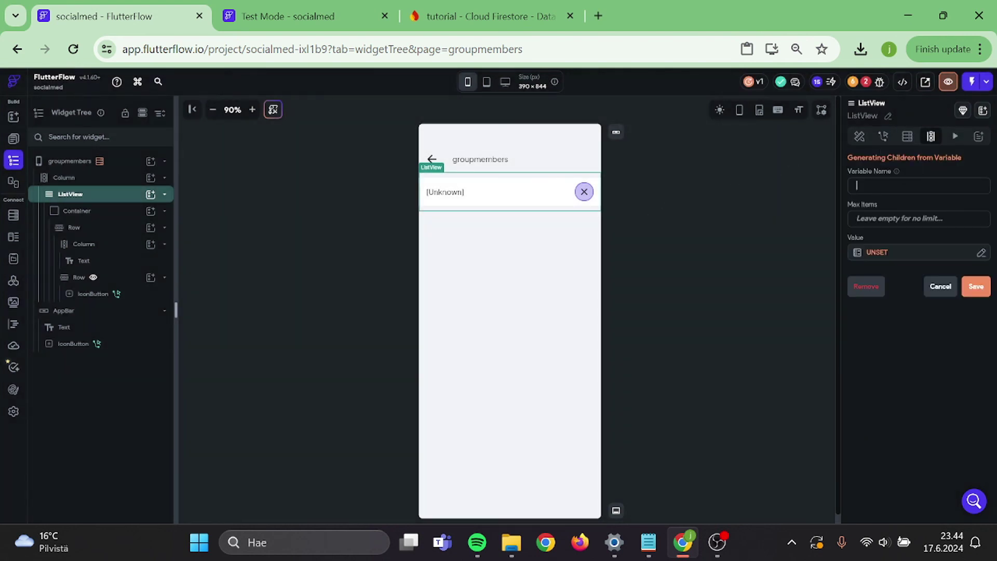
type("gr")
type("120")
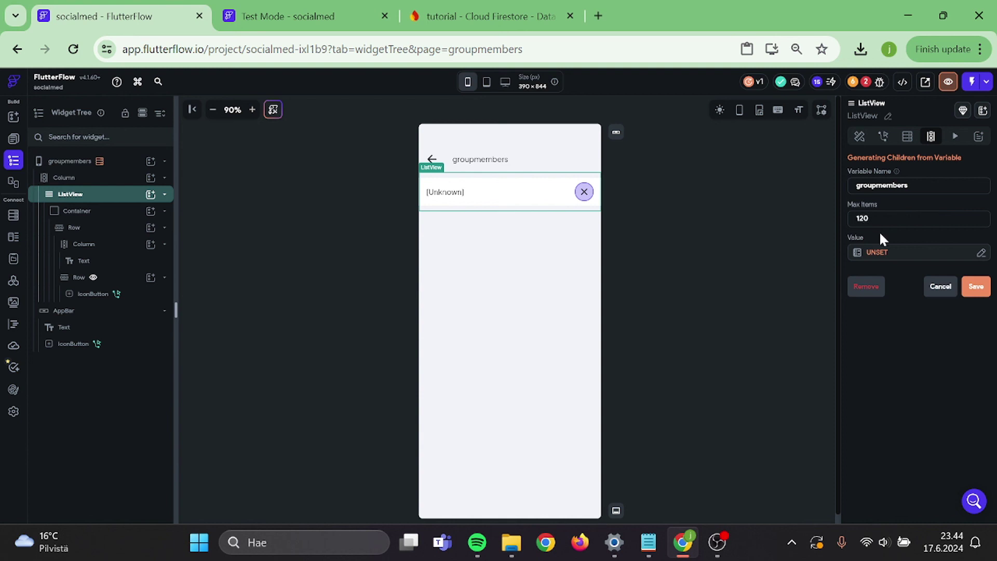
left_click(883, 252)
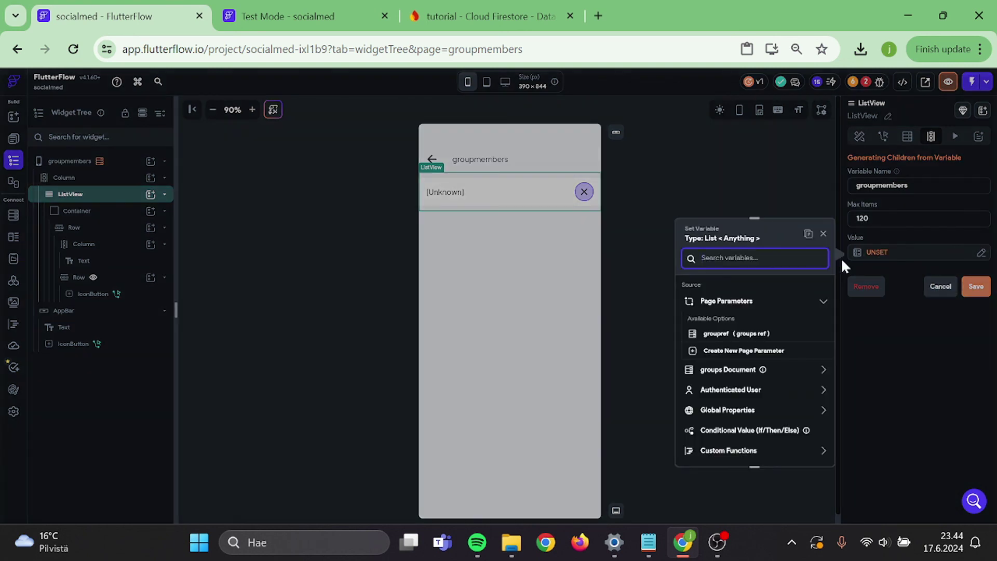
left_click(736, 369)
scroll(738, 373, "down", 3)
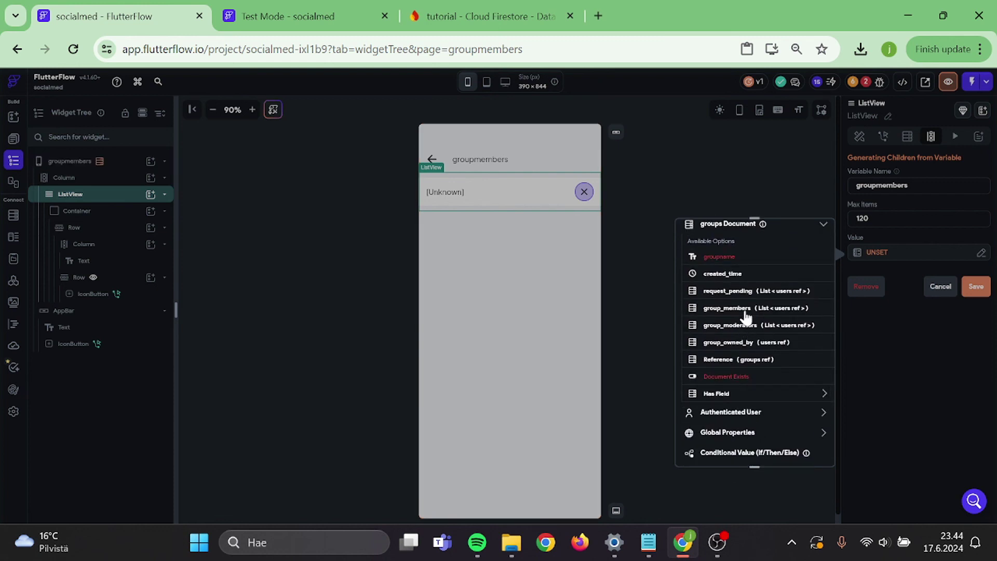
left_click(744, 312)
left_click(810, 447)
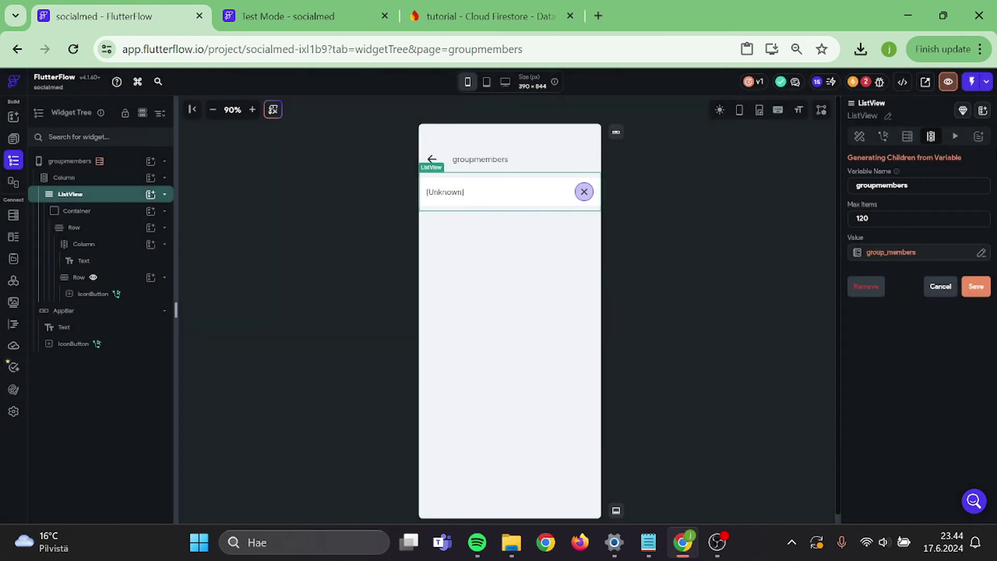
left_click(979, 289)
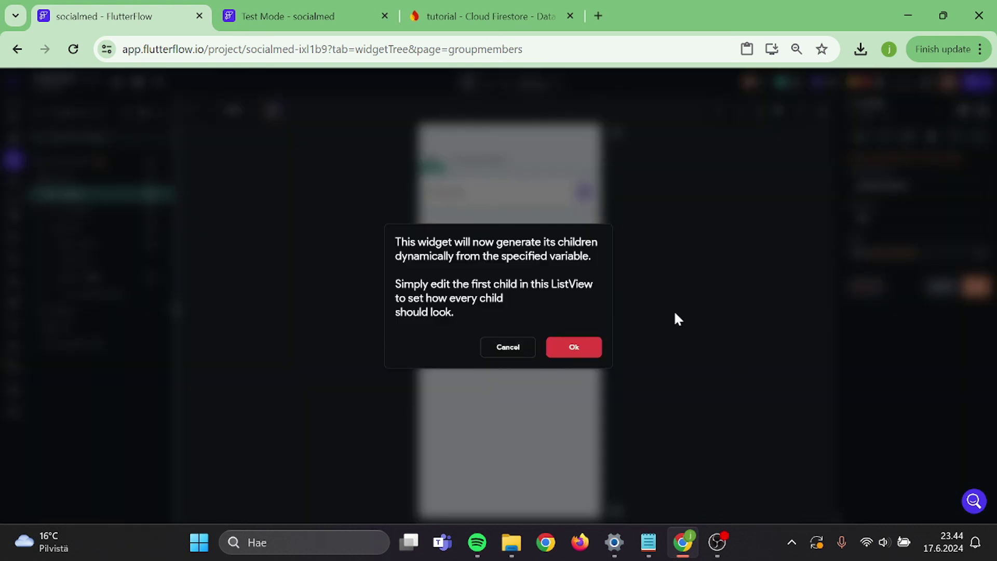
left_click(562, 354)
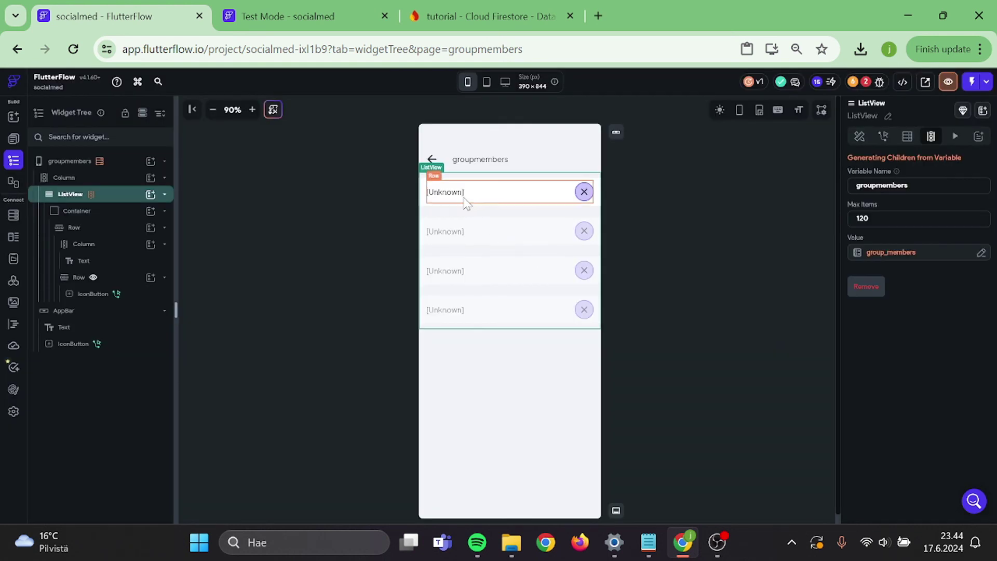
- Select the first list item's Row and then its parent Container
left_click(693, 254)
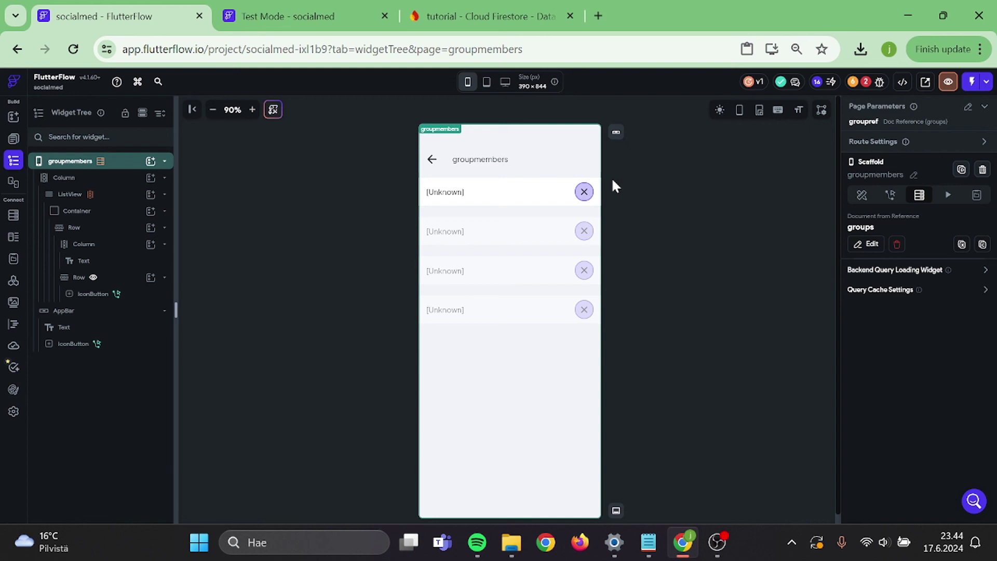
left_click(598, 182)
left_click(598, 182)
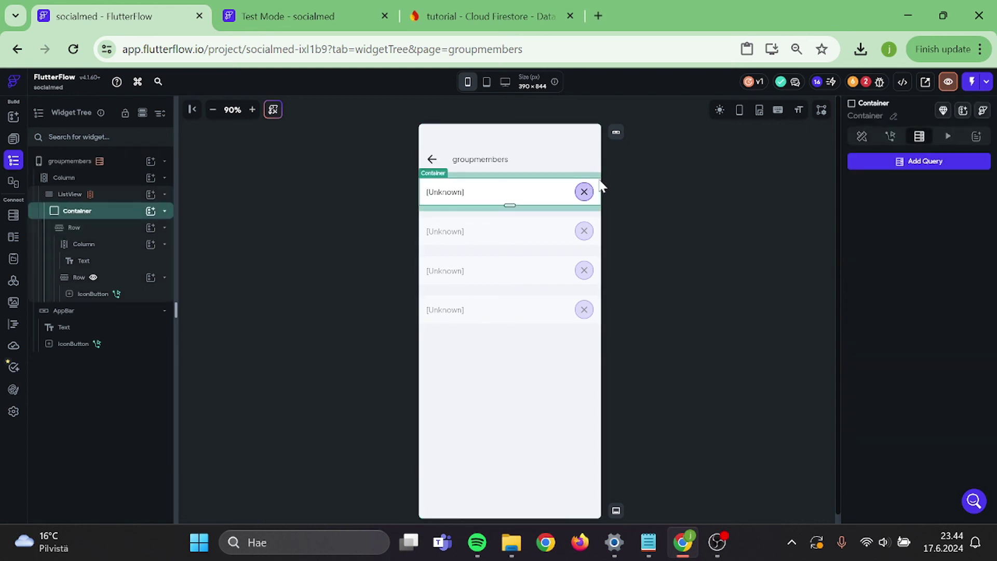
- Add a Document from Reference query on users to the Container, using the groupmembers item
left_click(892, 163)
left_click(756, 160)
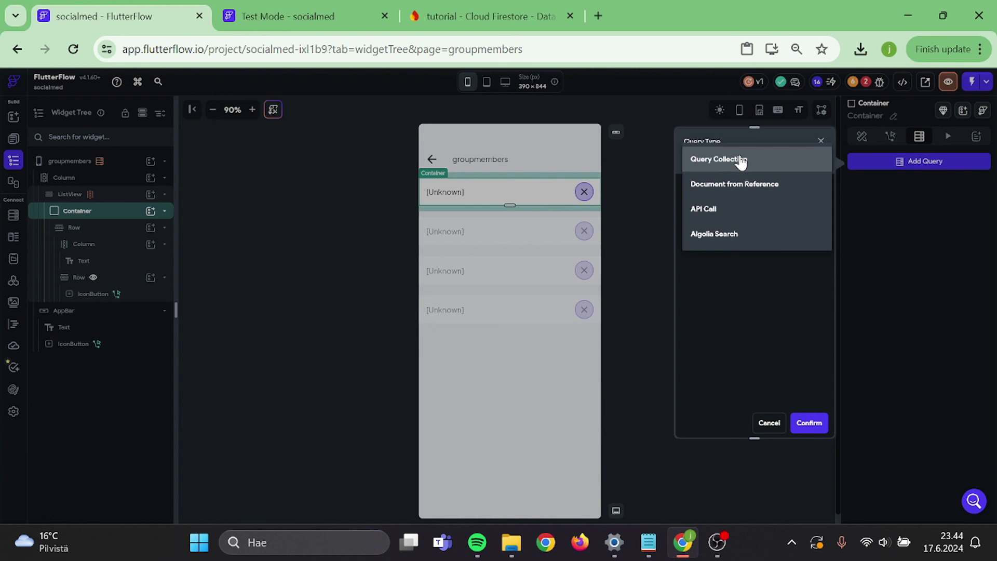
left_click(734, 185)
left_click(707, 219)
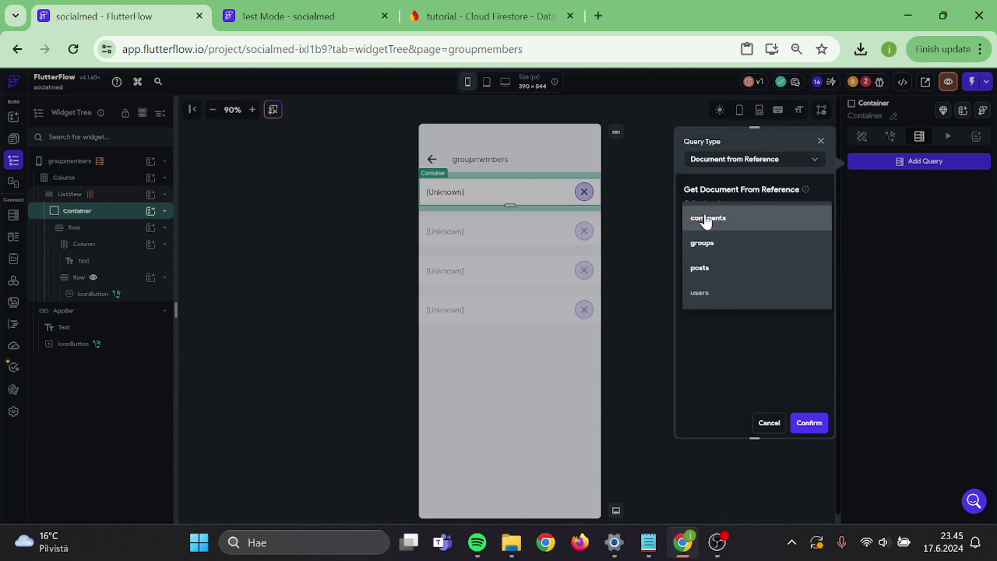
left_click(705, 293)
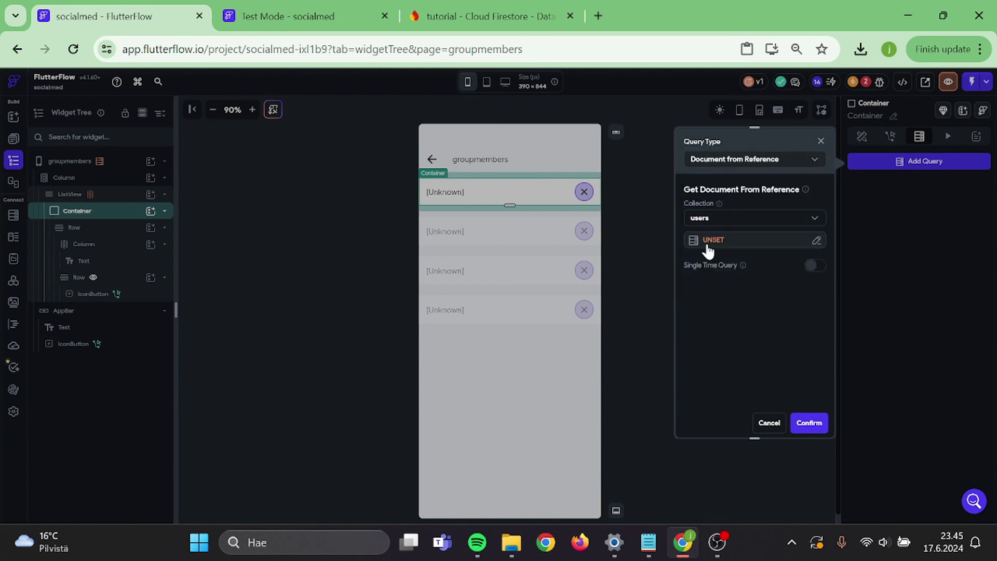
left_click(698, 245)
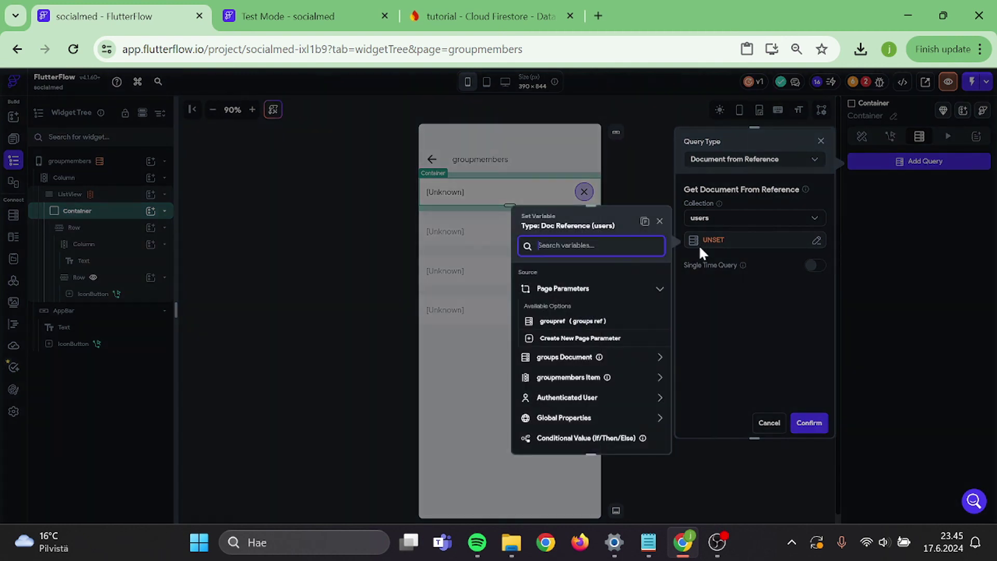
left_click(579, 379)
left_click(643, 436)
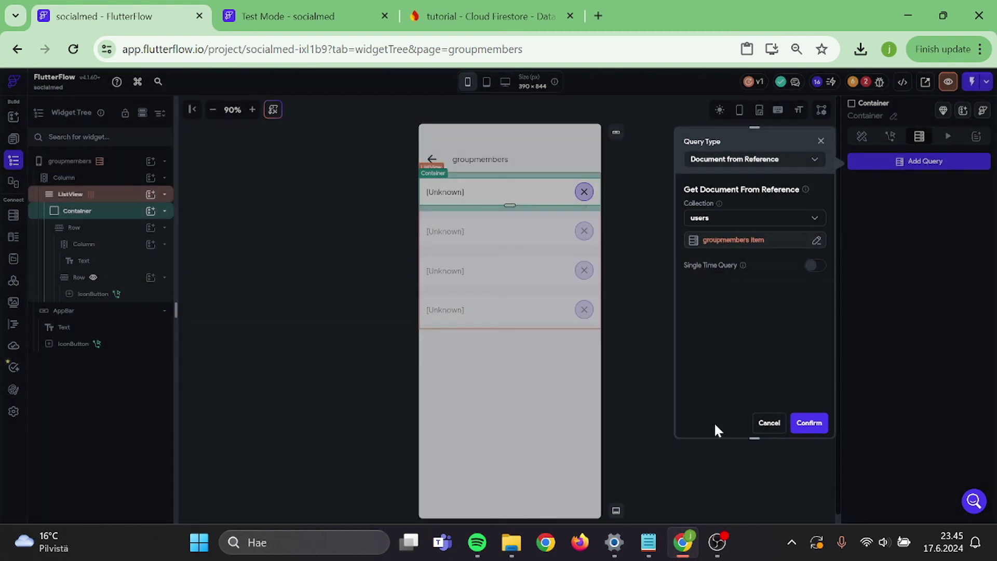
left_click(808, 422)
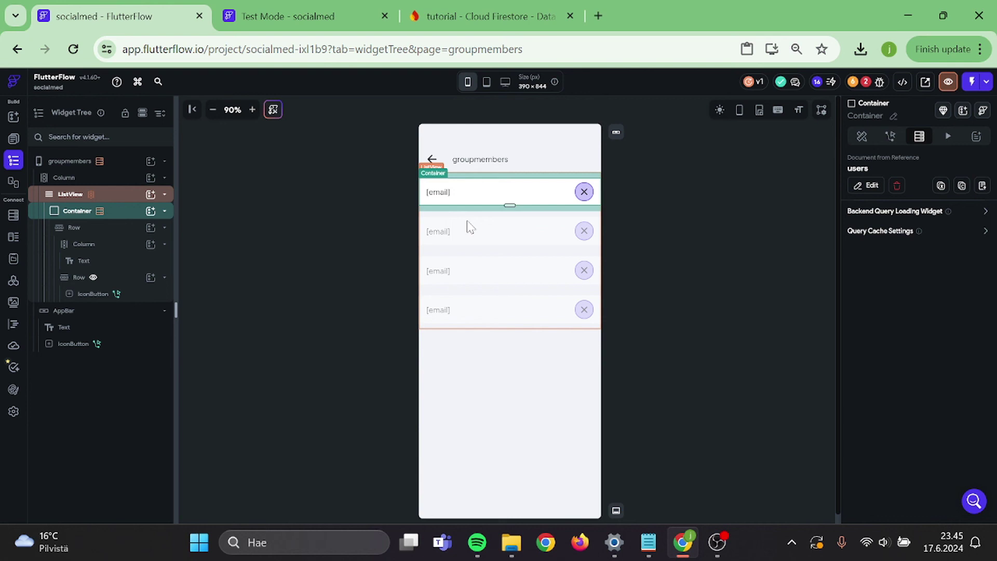
- Bind the row text to the users document's email and launch Test Mode
left_click(438, 192)
left_click(866, 217)
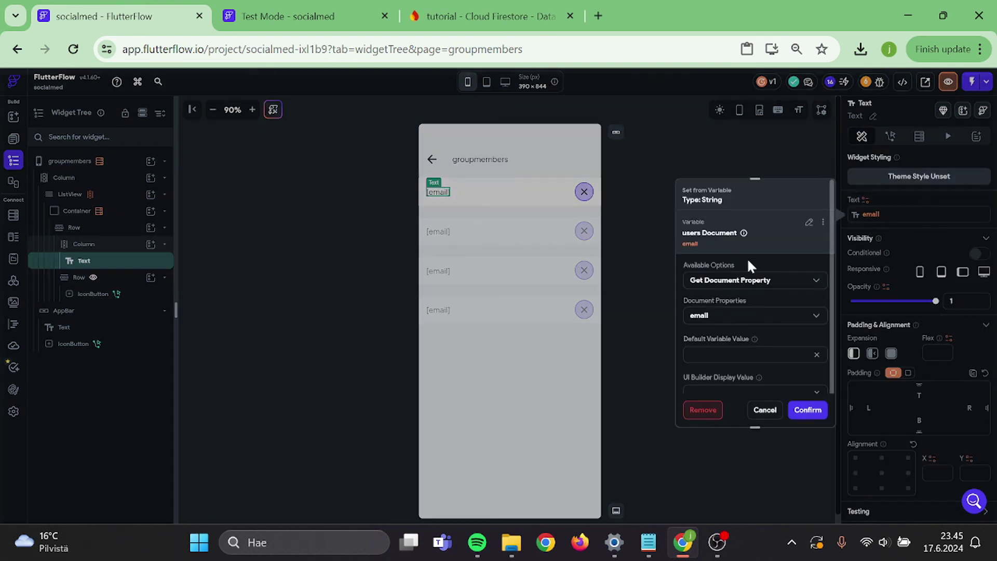
left_click(808, 409)
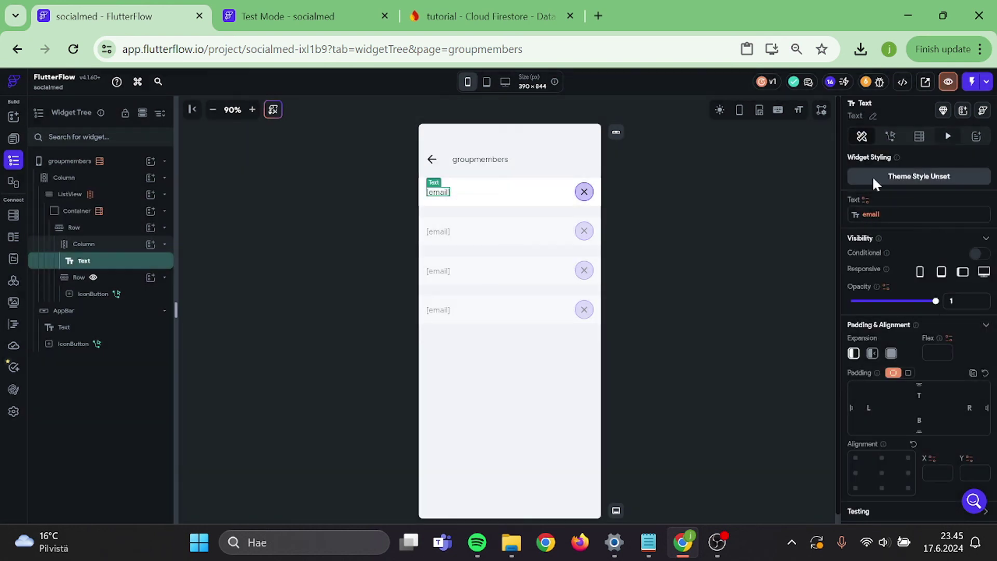
left_click(972, 83)
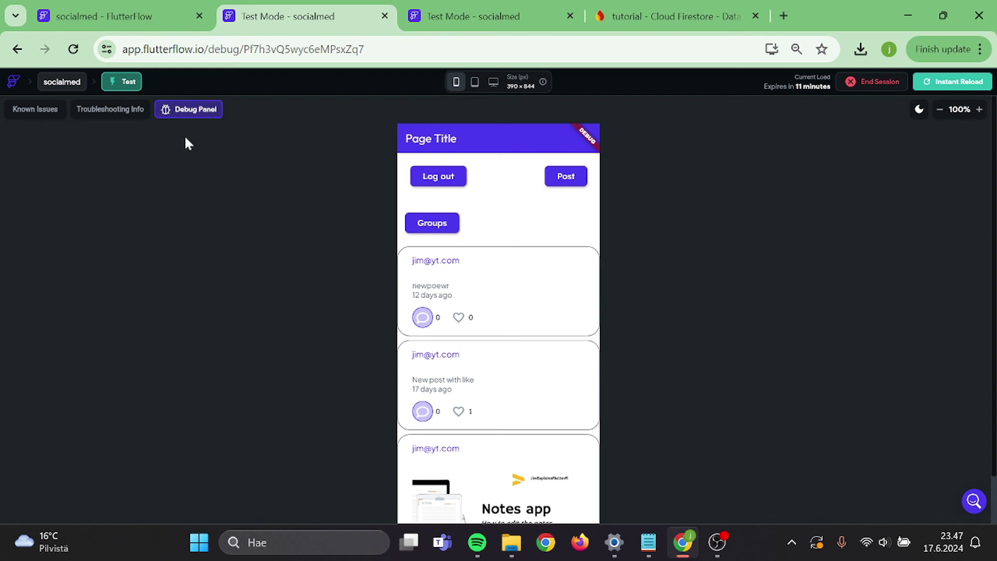
- In the test app, open Groups, the first group, and its Groupmembers page listing two emails
left_click(427, 228)
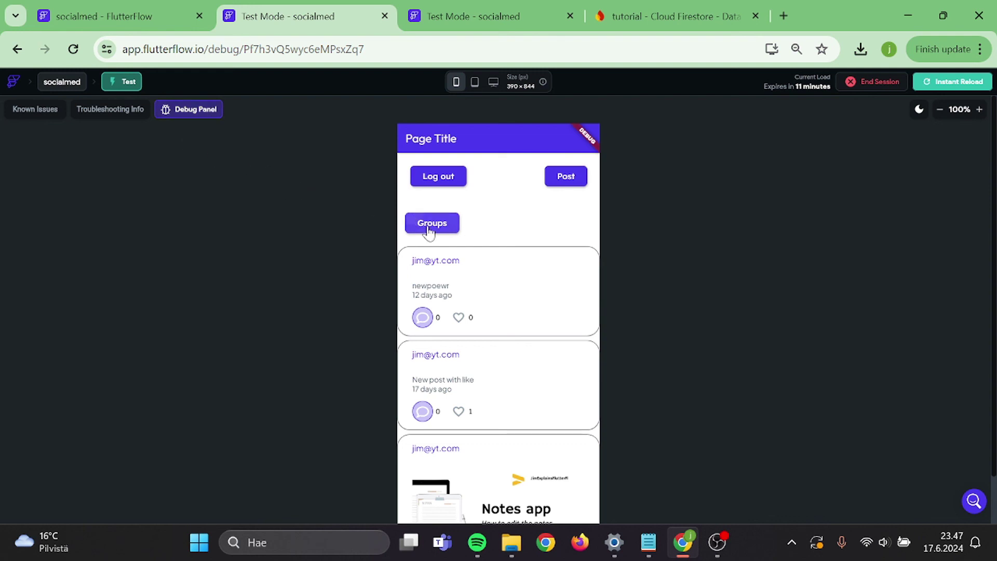
left_click(456, 226)
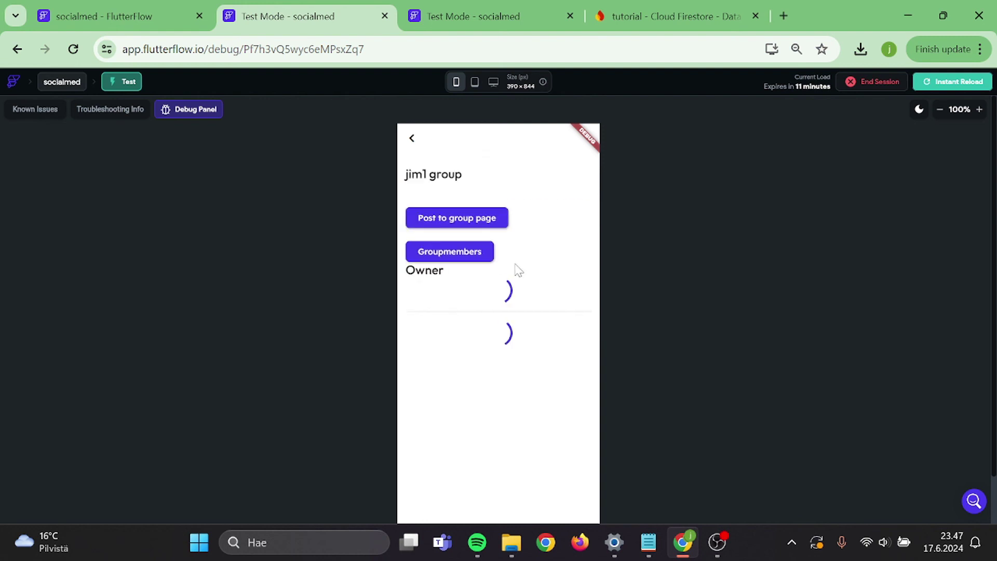
left_click(466, 260)
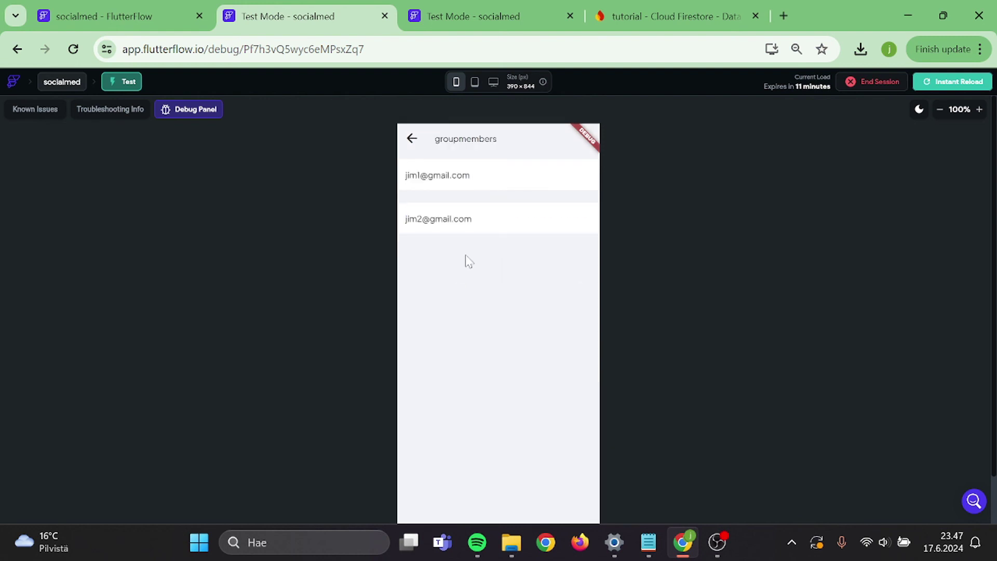